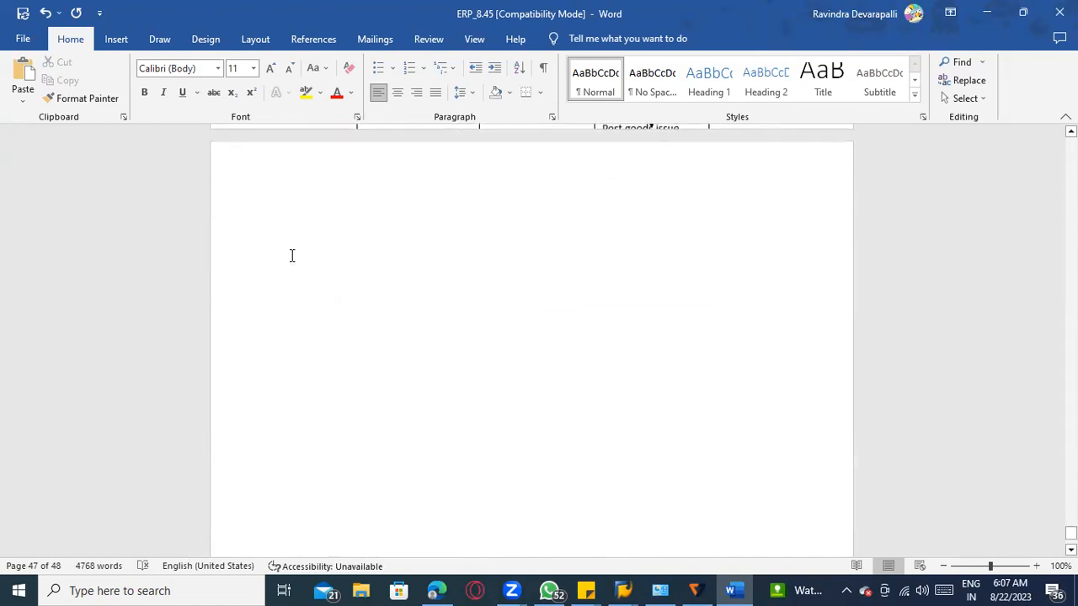
Start a new section on the blank last page with the text "Process 2 :"
click(362, 257)
text(Process 2 :)
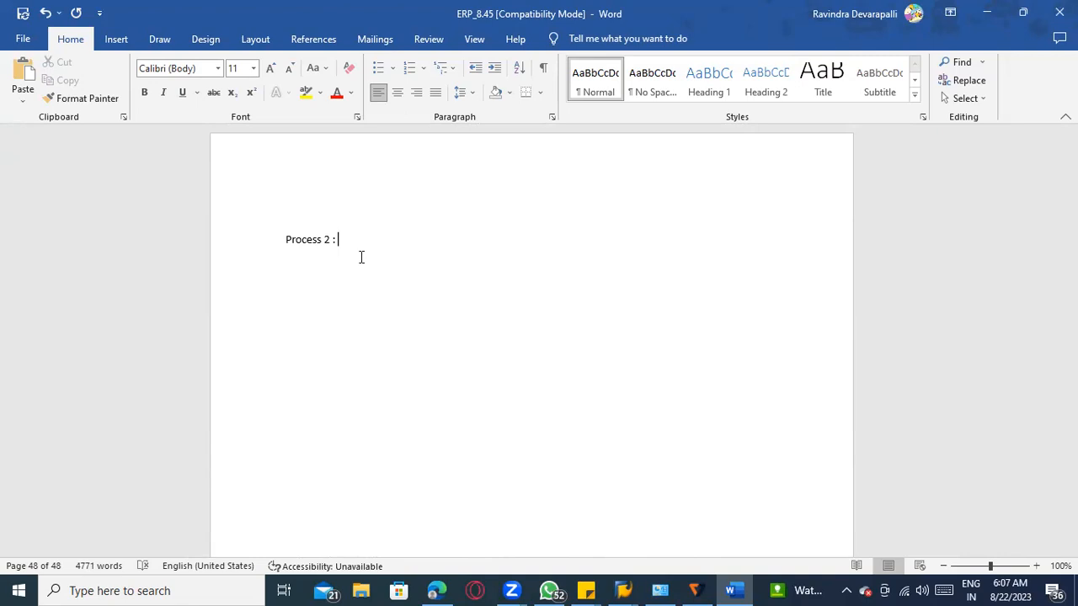
Highlight "MM Route" in yellow in the Process 1 stock transfer heading
scroll(399, 271, up, 15)
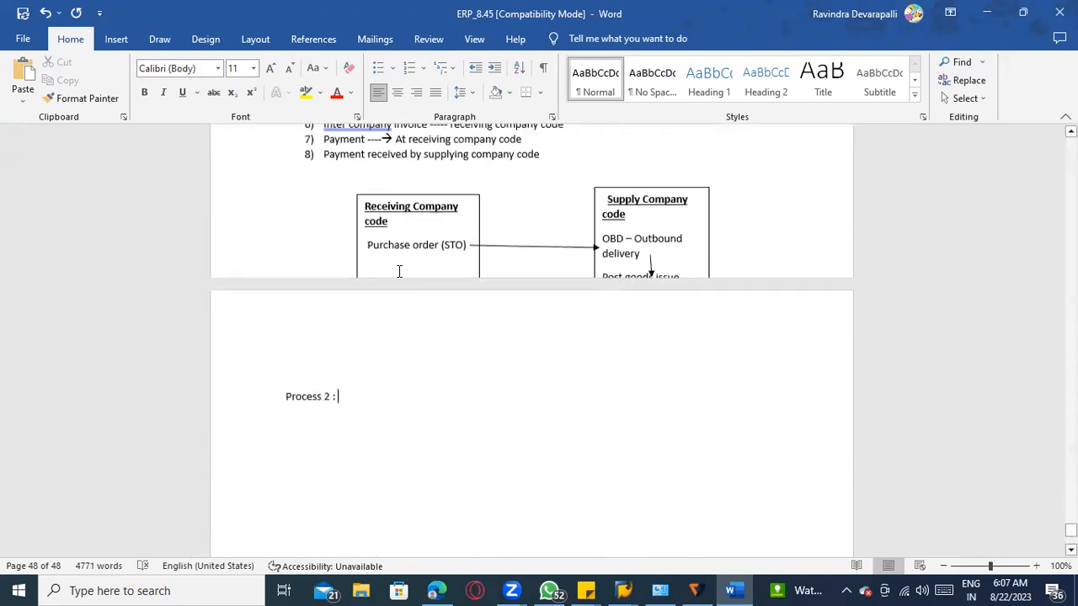
scroll(399, 271, up, 12)
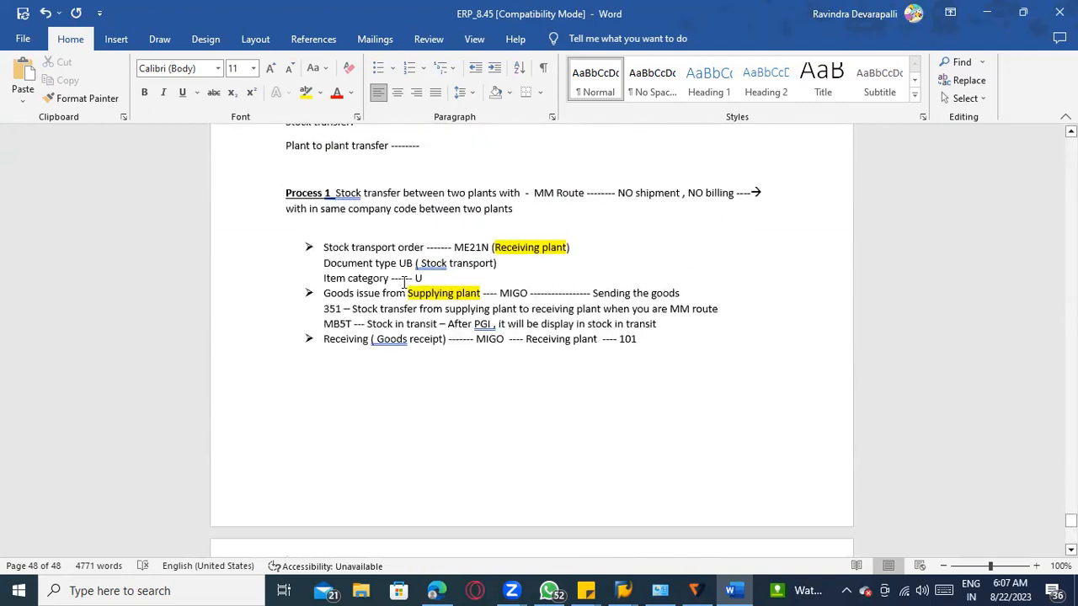
scroll(370, 354, down, 8)
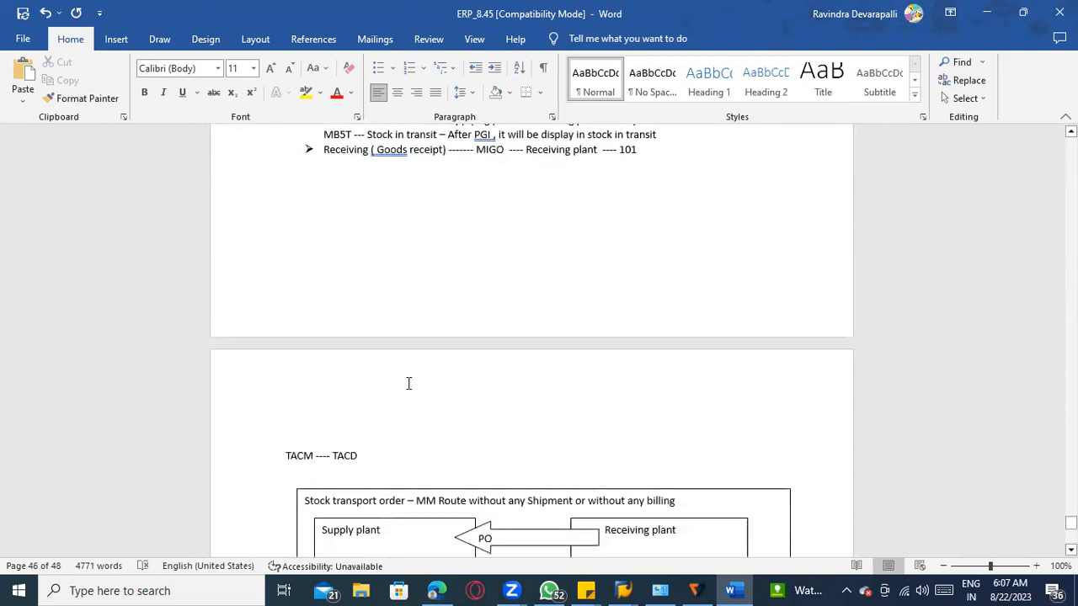
scroll(413, 369, up, 6)
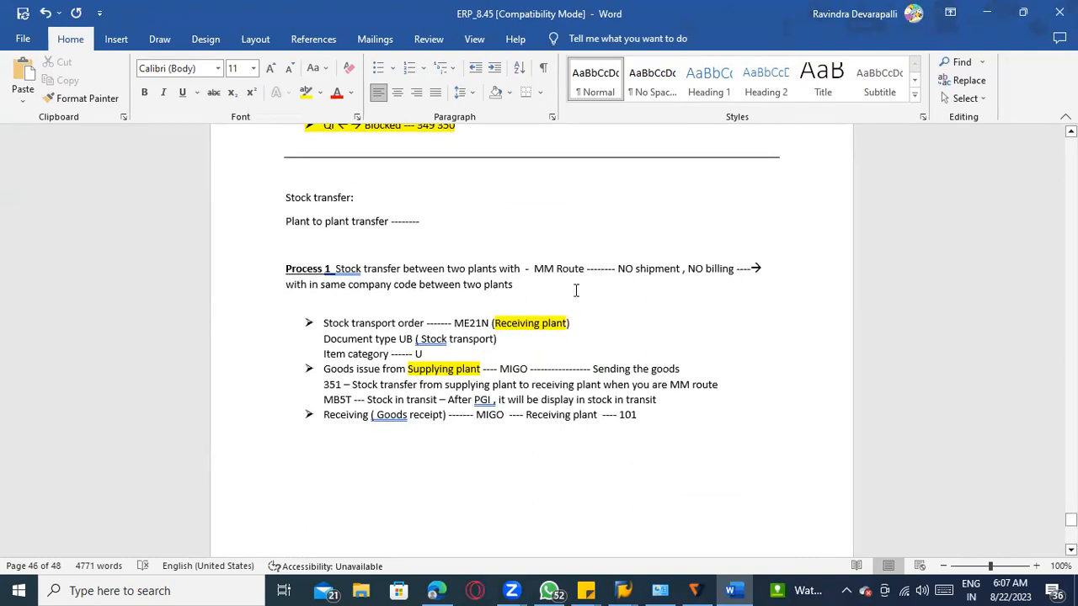
drag(537, 270, 584, 270)
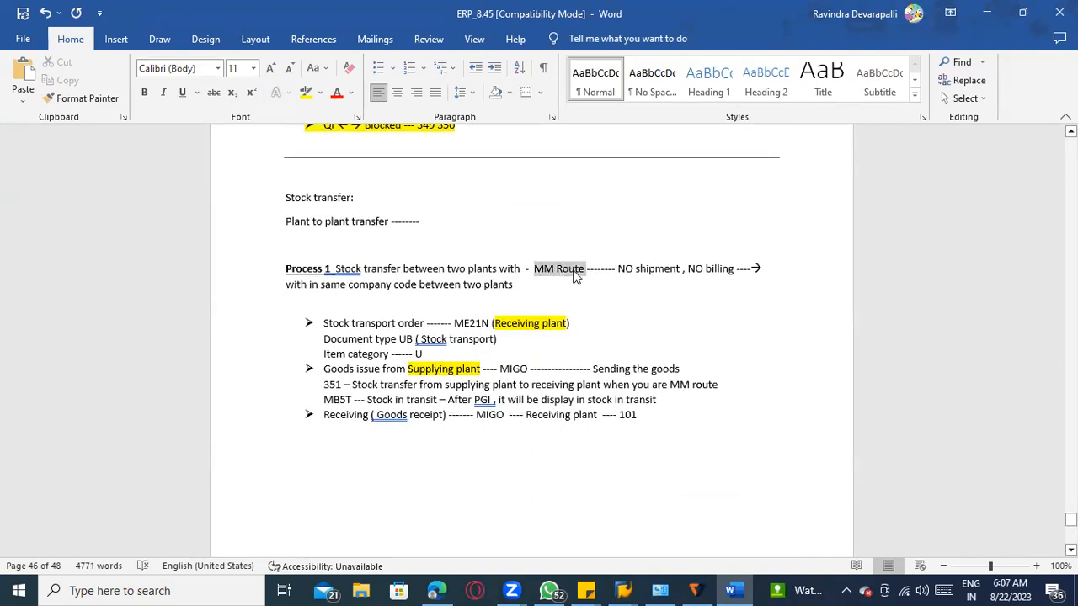
click(306, 92)
Append "– SD route" in bold after the INTRA STO PROCESS note of the existing Process 2 description
scroll(539, 329, down, 15)
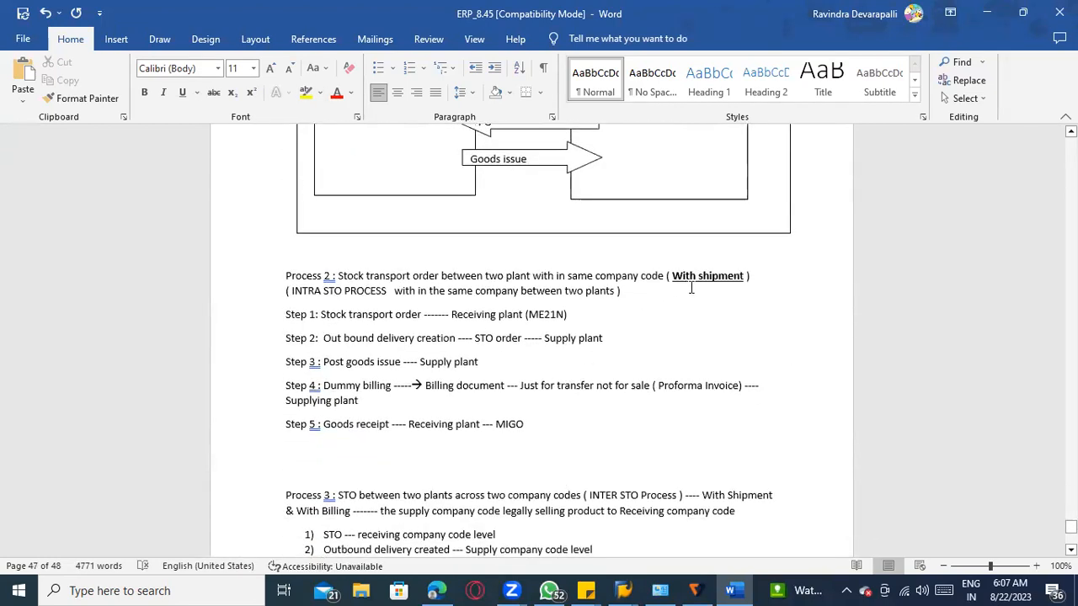
click(649, 286)
text(- SD route)
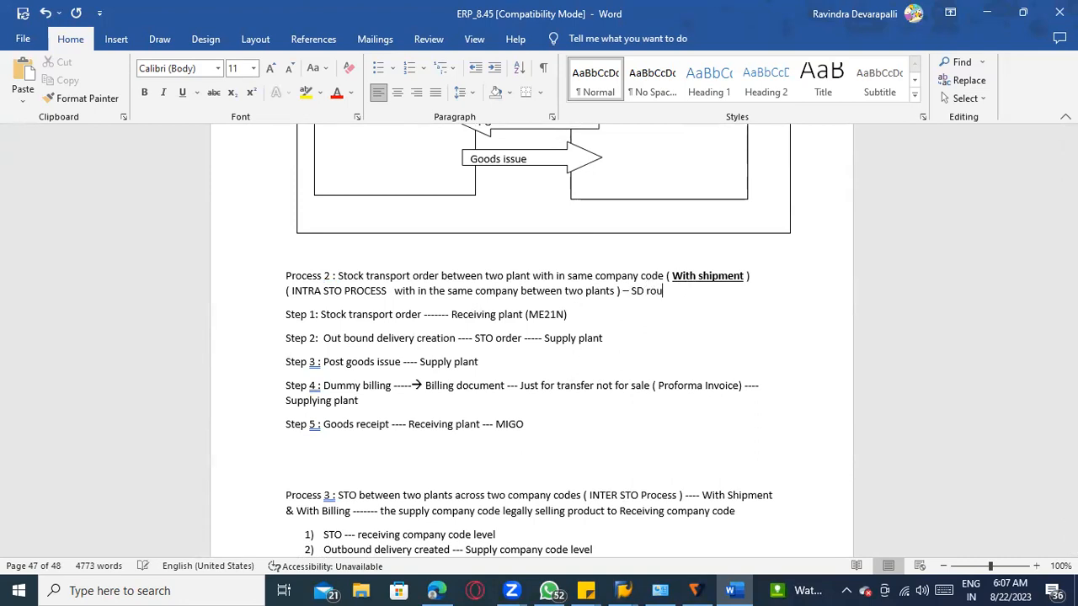
drag(625, 293, 665, 292)
key(ctrl+b)
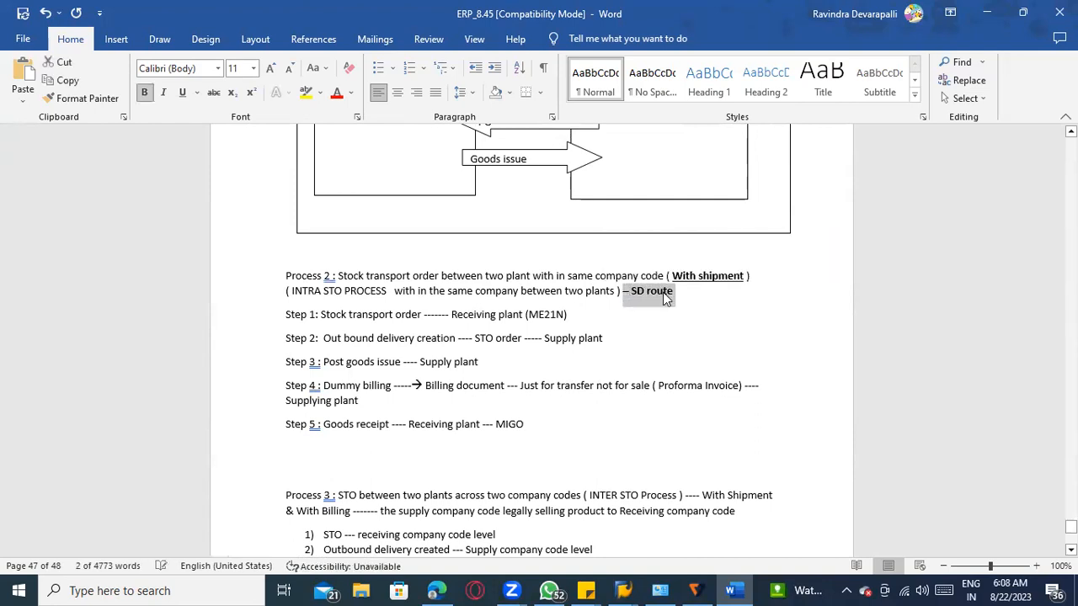
Add "( Without shipment , without billing)" to the end of the Process 1 description
click(717, 275)
scroll(590, 210, up, 15)
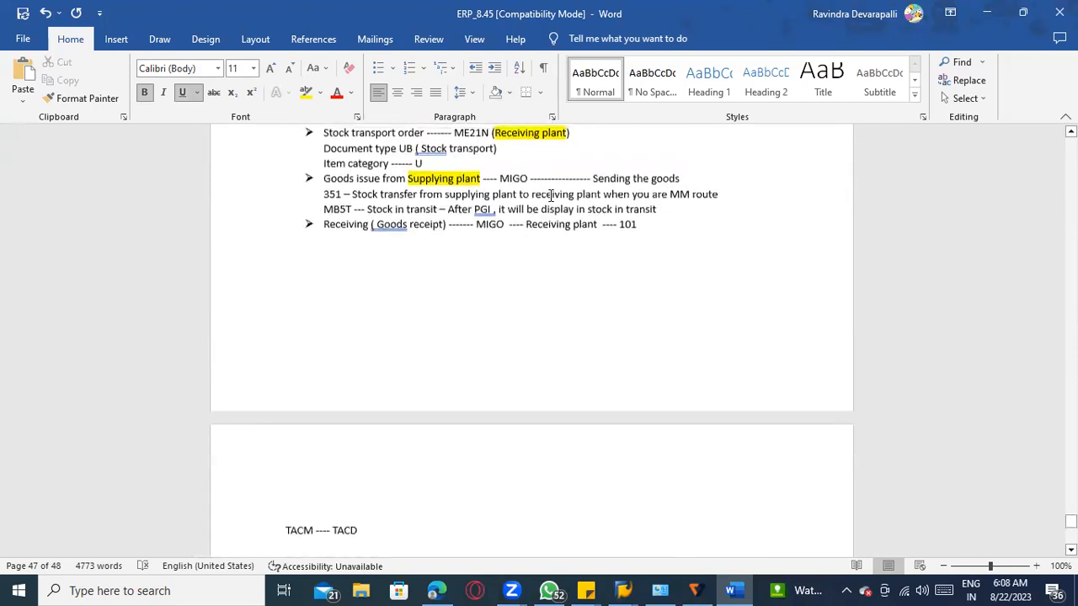
click(518, 285)
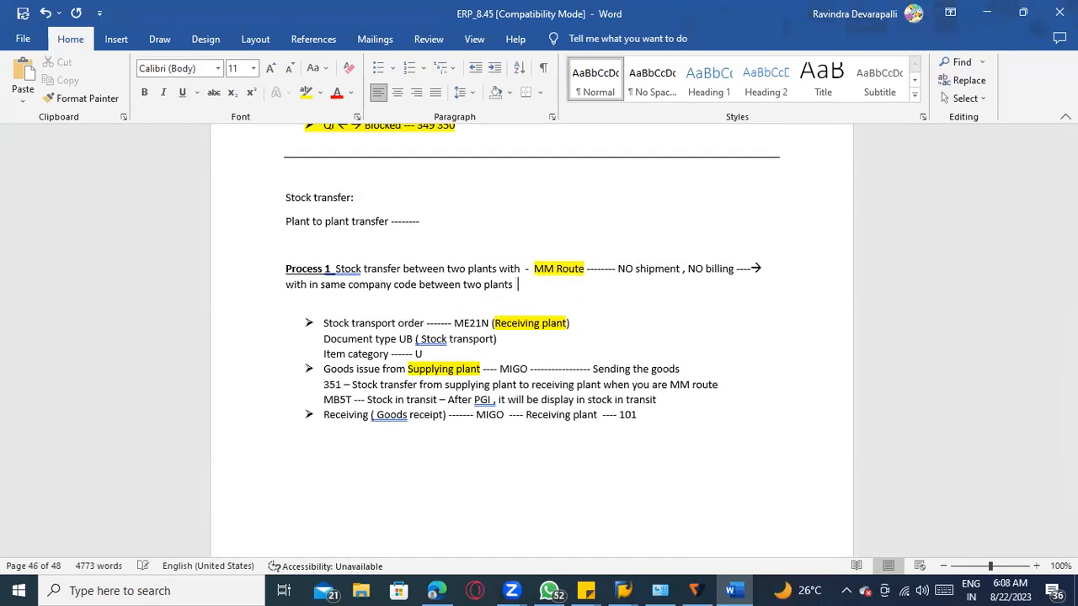
text(( Without shipment)
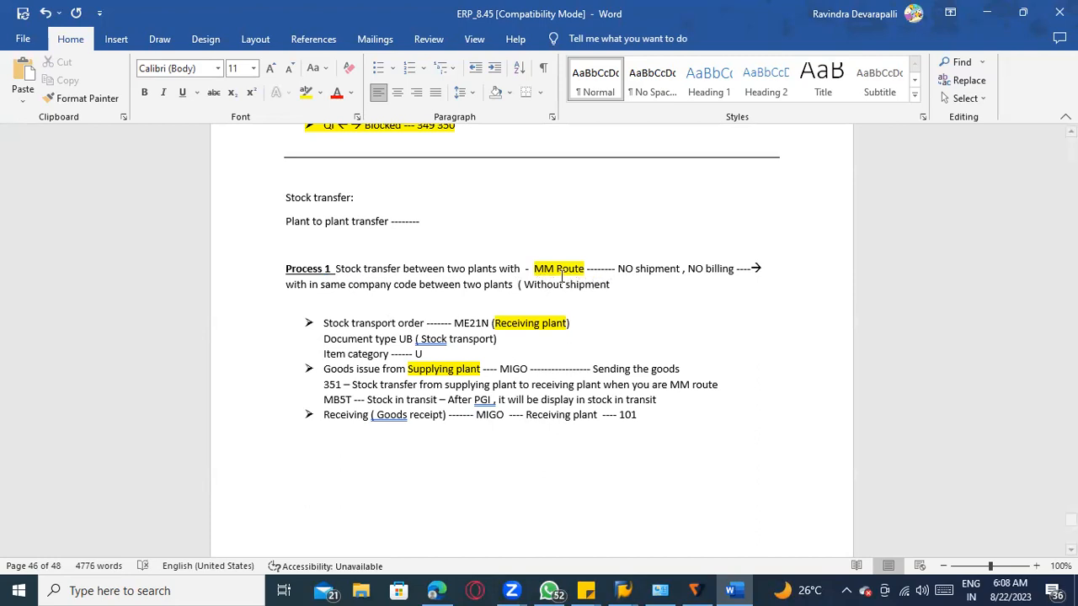
click(703, 269)
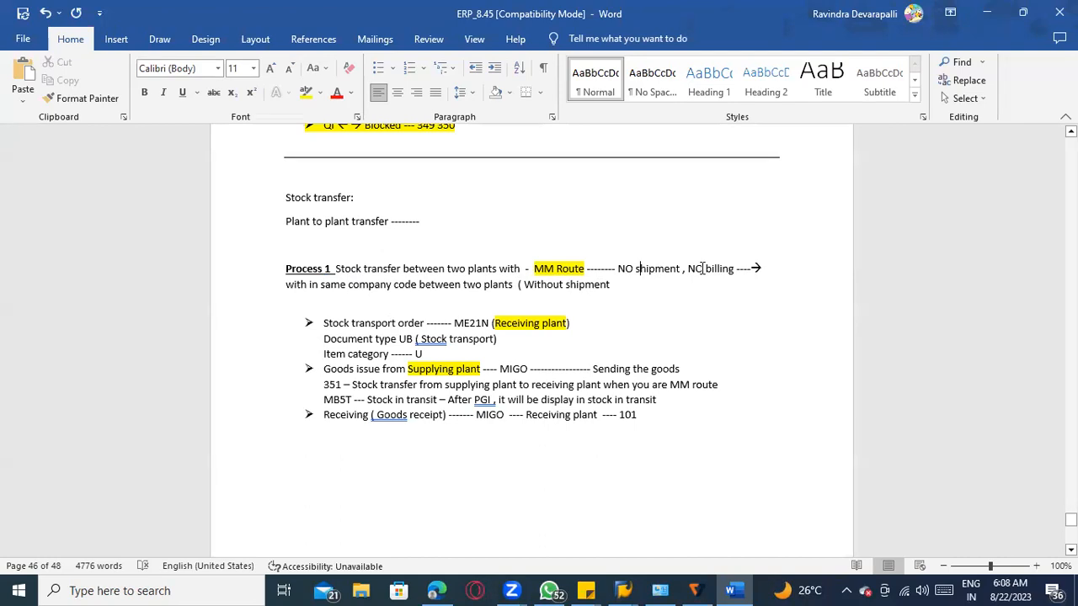
click(629, 285)
text(, wi)
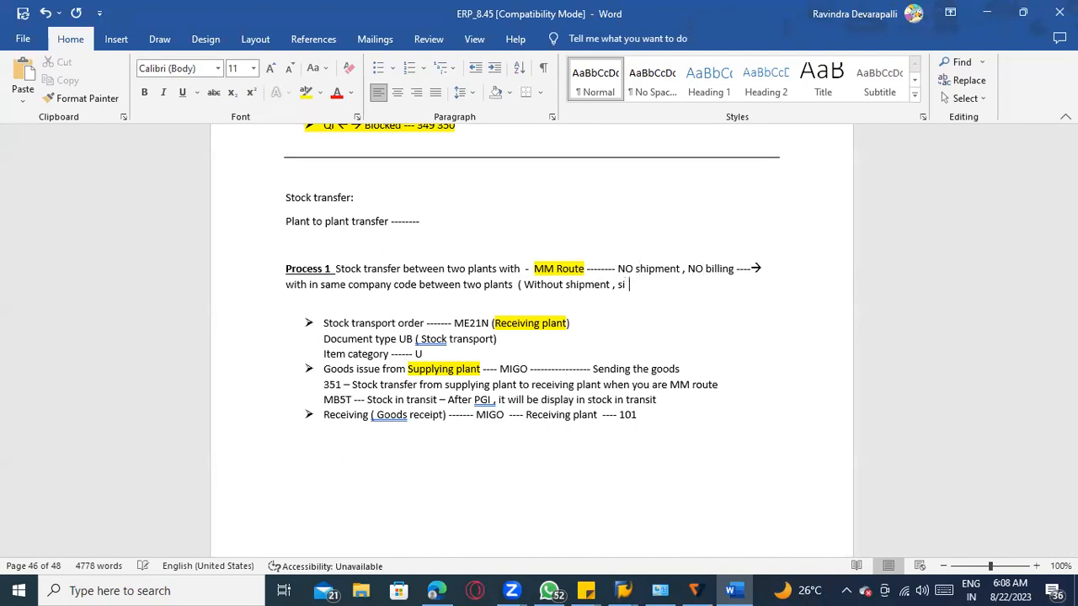
text(thout billing))
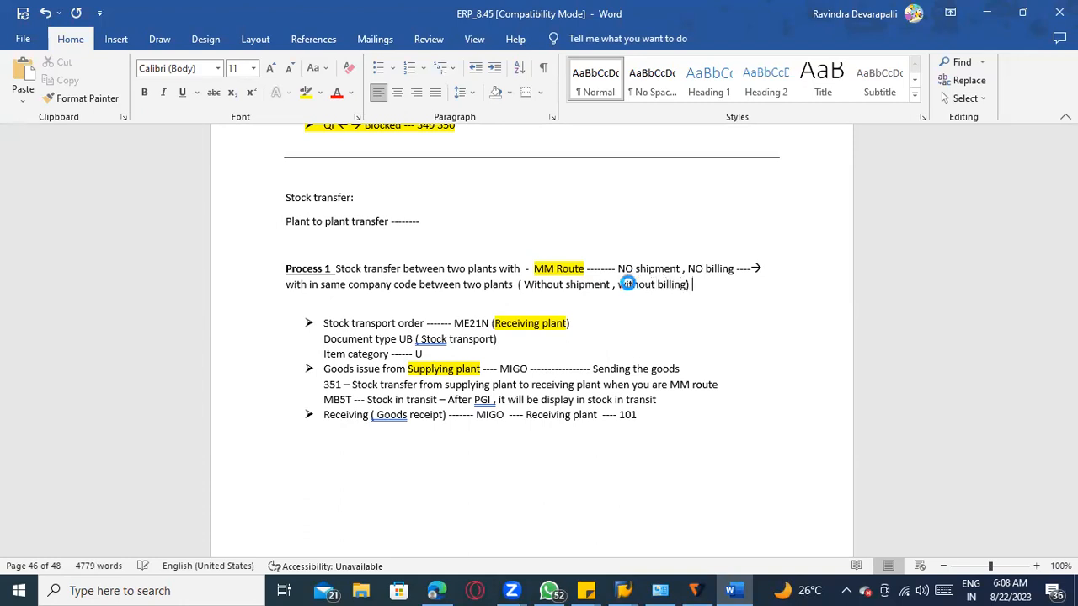
Make the "Process 2 :" label on the last page bold and underlined
scroll(667, 363, down, 20)
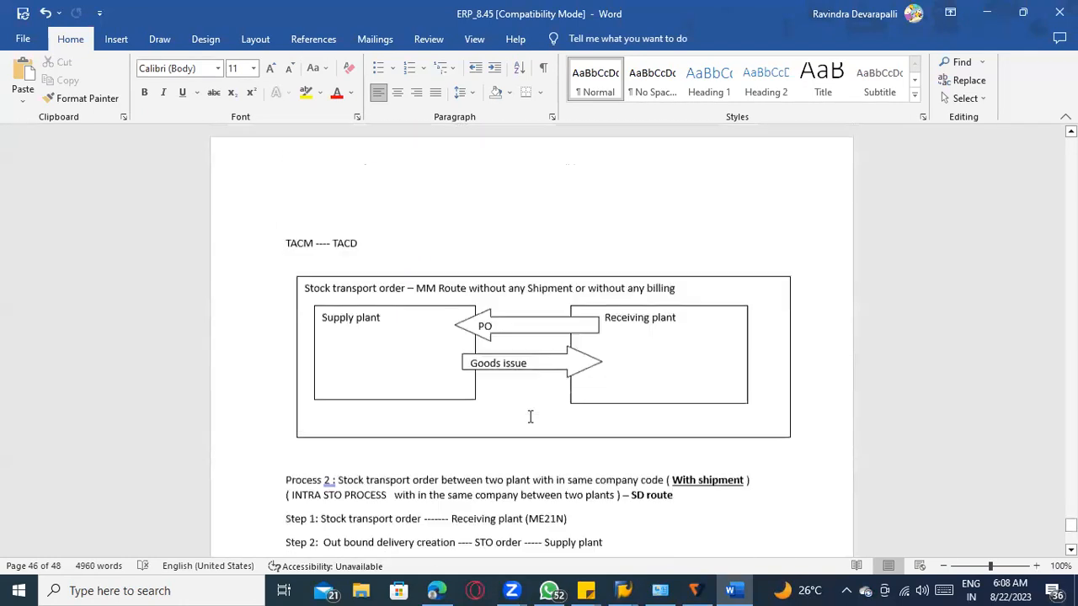
scroll(353, 272, up, 3)
click(353, 248)
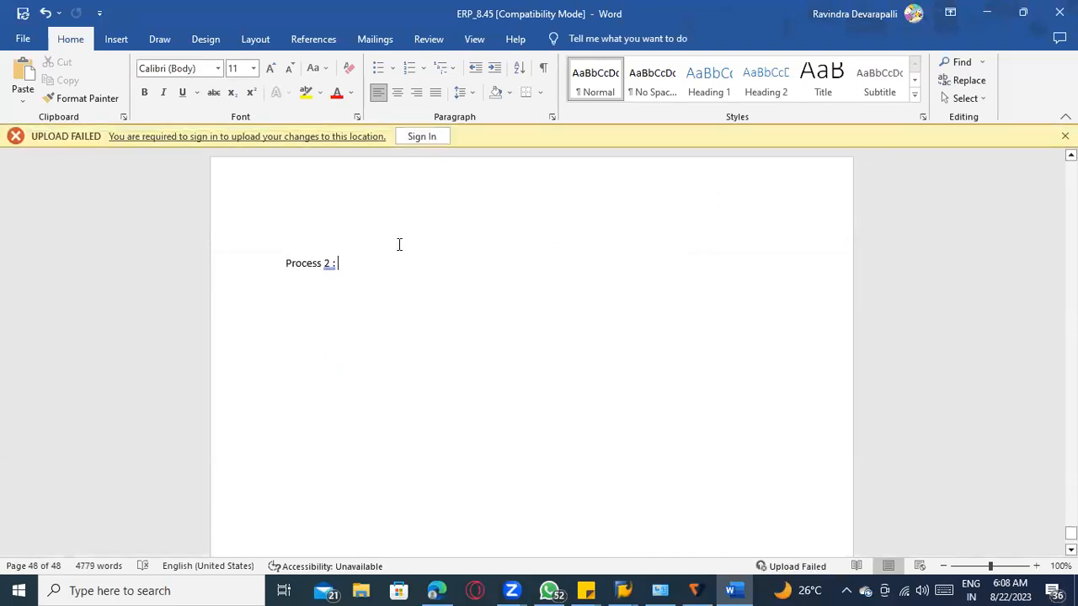
drag(329, 263, 285, 253)
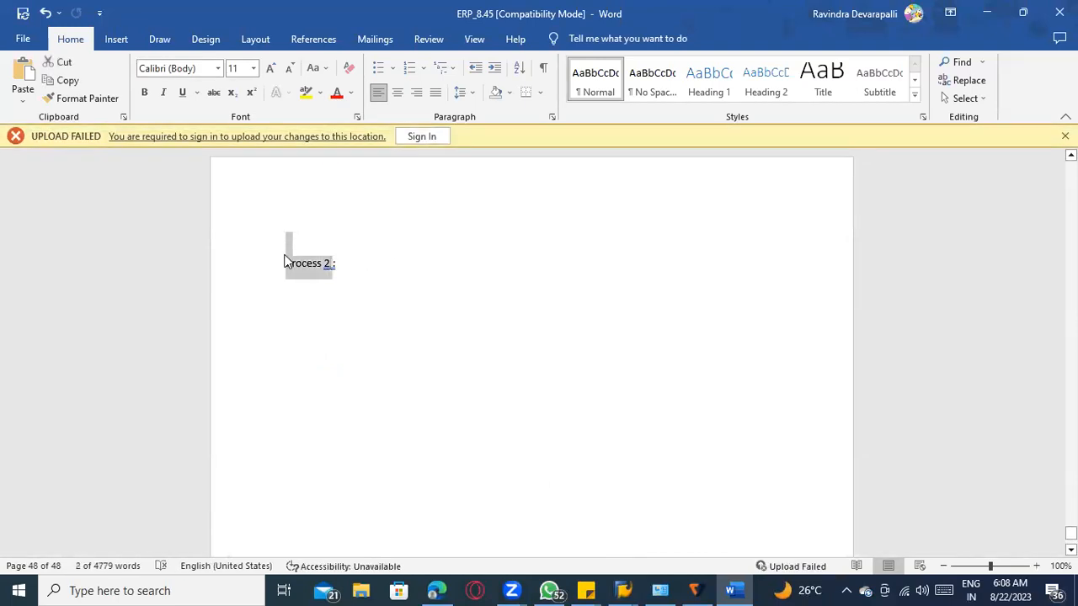
key(ctrl+b)
key(ctrl+u)
click(353, 267)
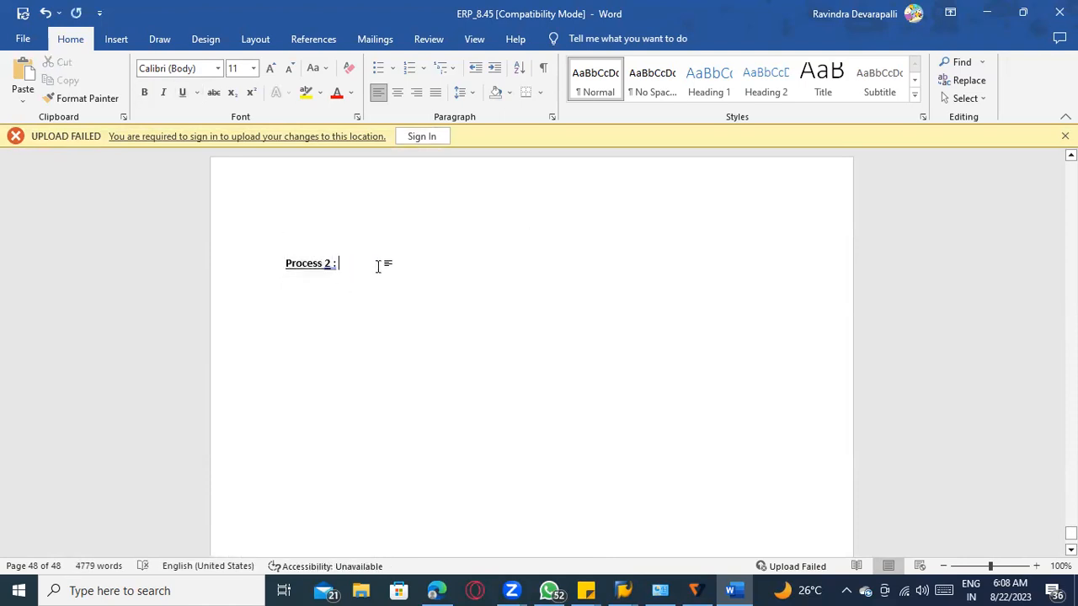
Complete the last page's Process 2 heading with "STO process with shipment and without billing" and leave a blank line below
text(STO process with s)
text(hipp)
text(ment and without )
text(billing)
key(Return)
key(Return)
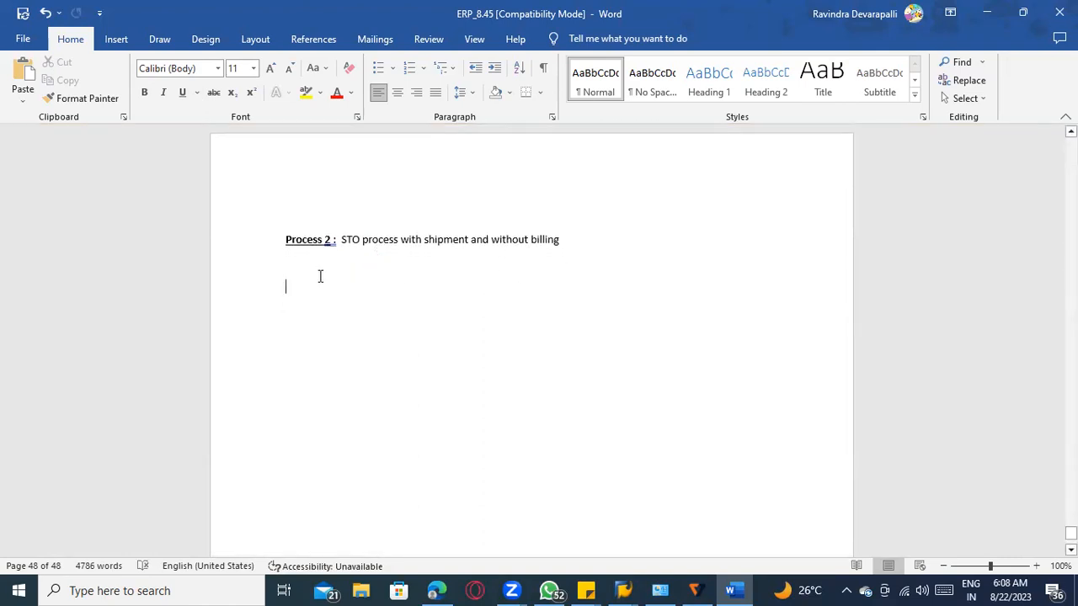
Add the line "INTRA STO Process" under the Process 2 heading, followed by a blank line
text(INTRA ST)
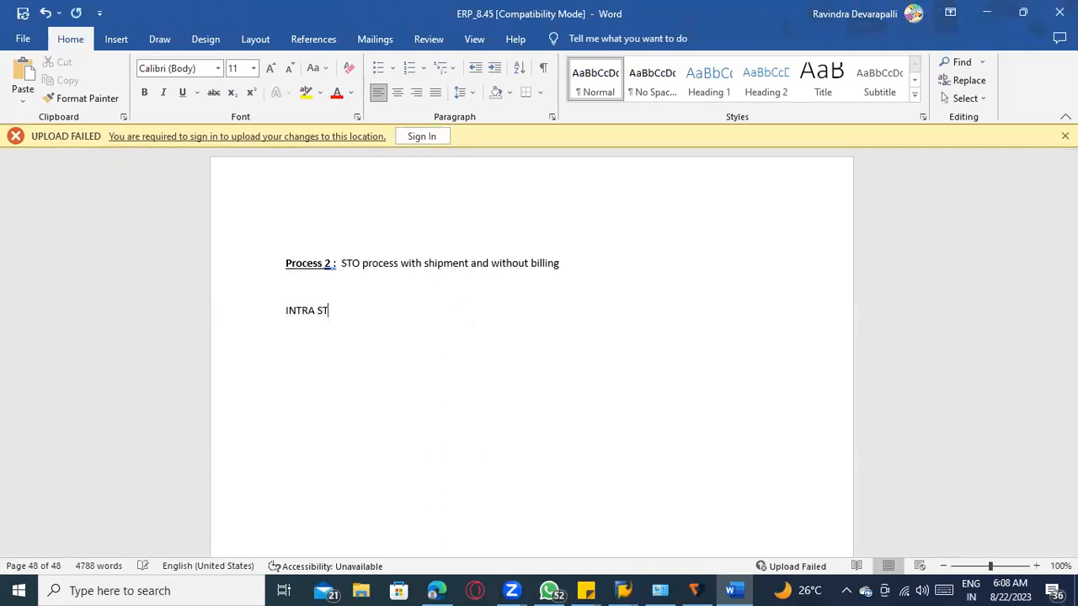
text(O Porcess)
key(BackSpace)
key(BackSpace)
text(rocess)
scroll(484, 336, down, 2)
key(Return)
key(Return)
Write "Supplying plant will send goods through shipment process" below the INTRA STO Process line, followed by a blank line
text(Sup)
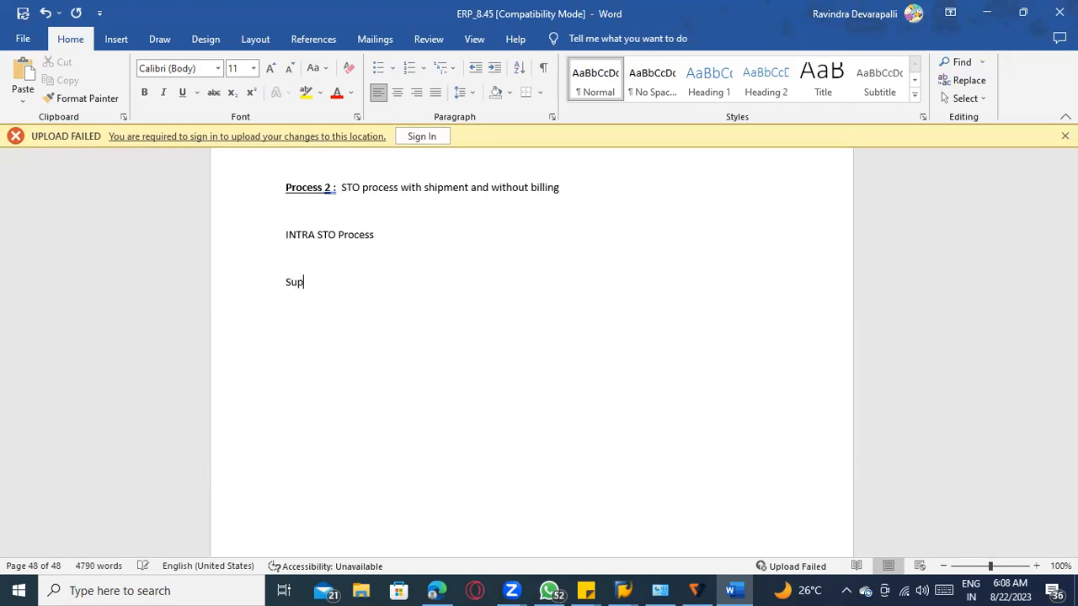
text(plying plant t)
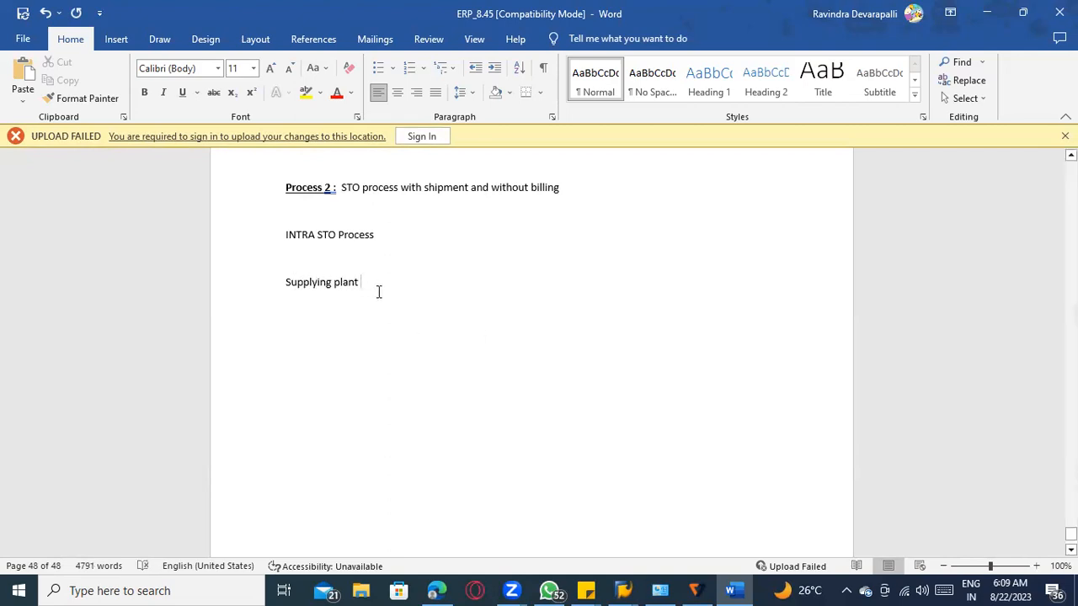
text(ill send godos th)
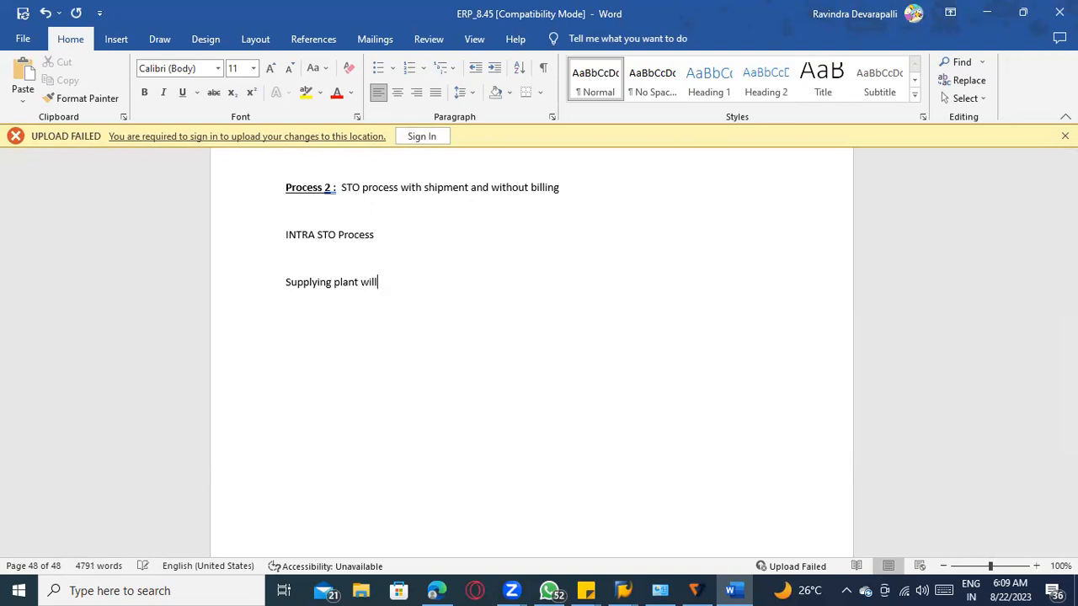
key(BackSpace)
key(BackSpace)
key(BackSpace)
key(BackSpace)
text(ods through shipment process)
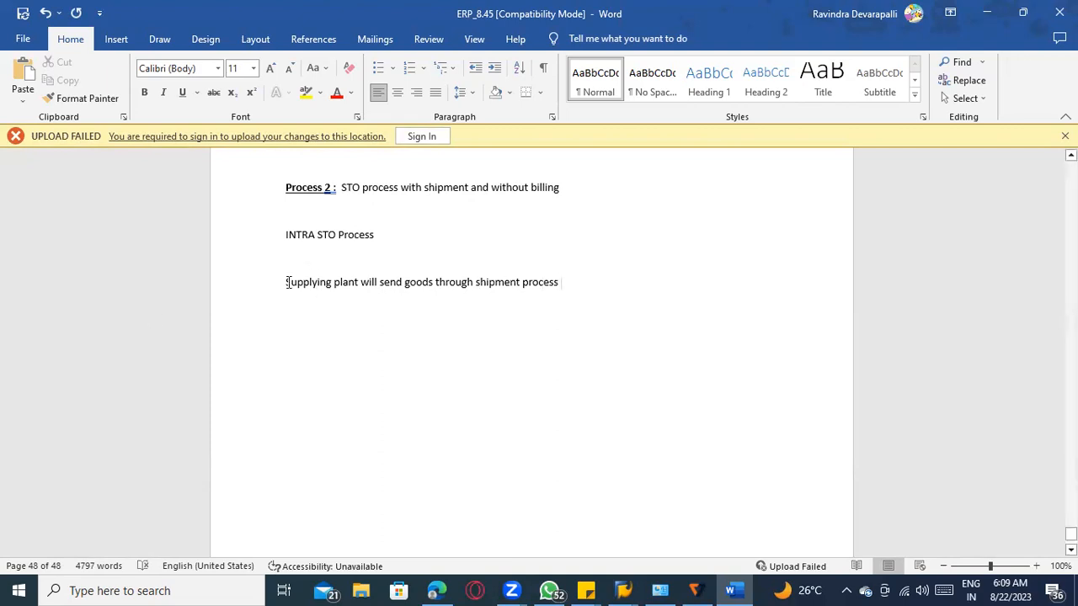
drag(288, 283, 592, 289)
click(374, 333)
key(Return)
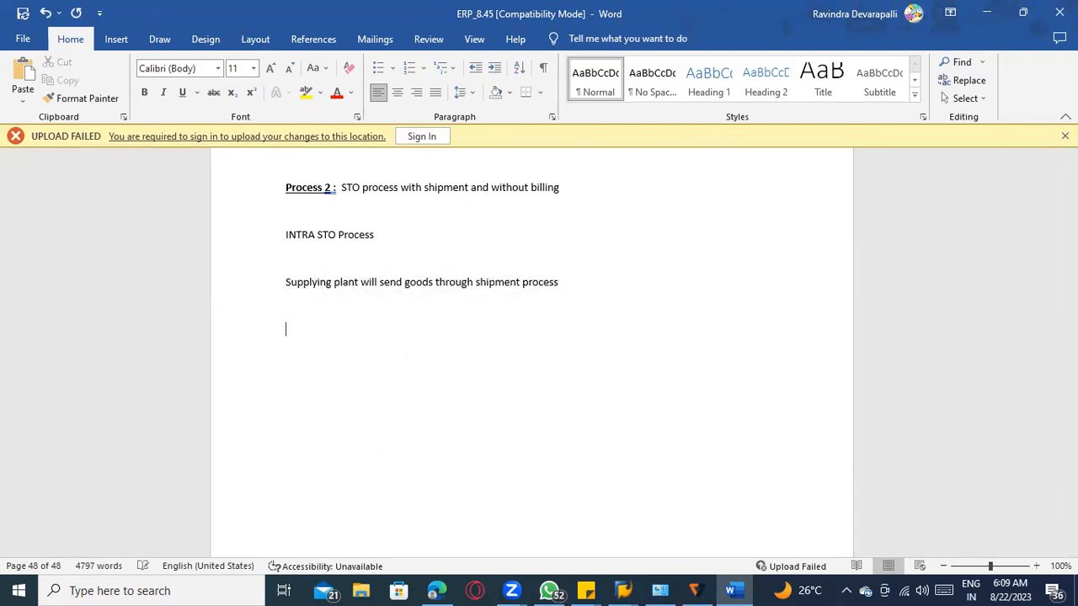
Add the line "MM & SD integration --------" as plain, unnumbered text below the supplying plant sentence
scroll(373, 348, down, 3)
scroll(334, 313, up, 2)
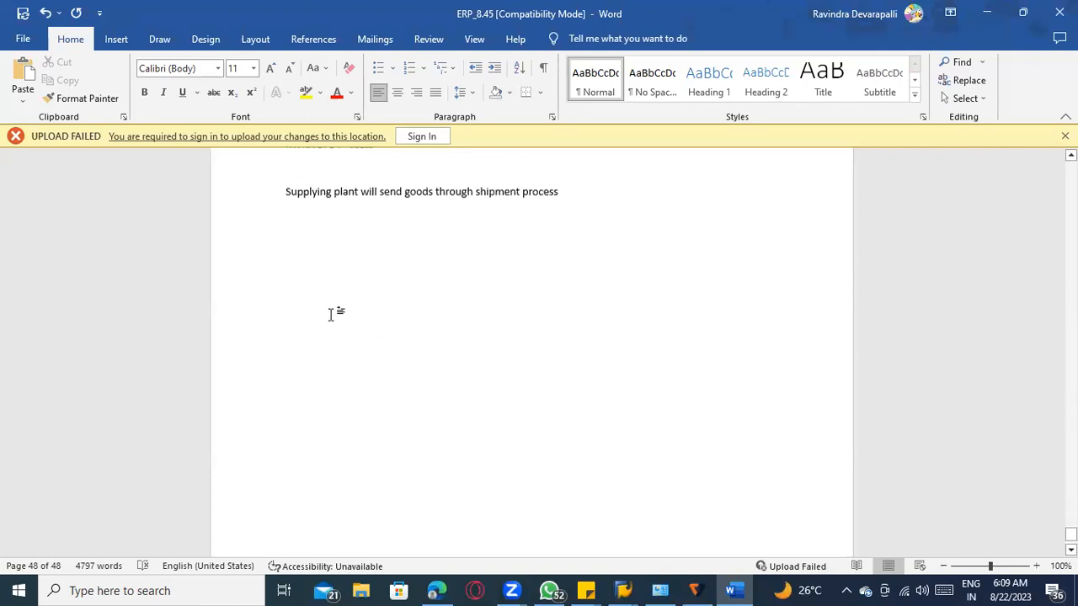
text(1))
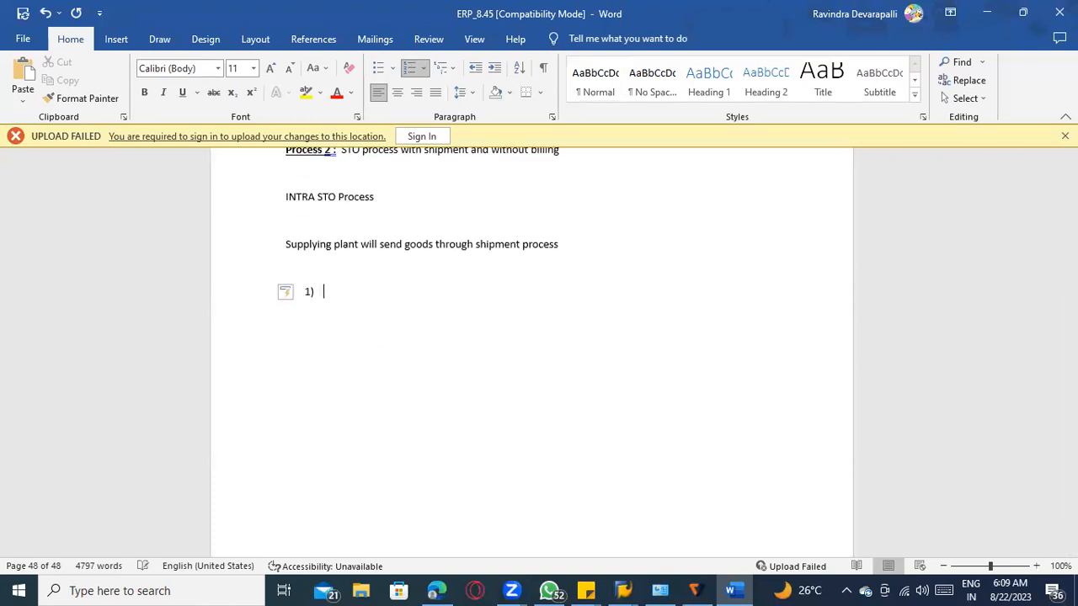
key(BackSpace)
key(BackSpace)
text(M)
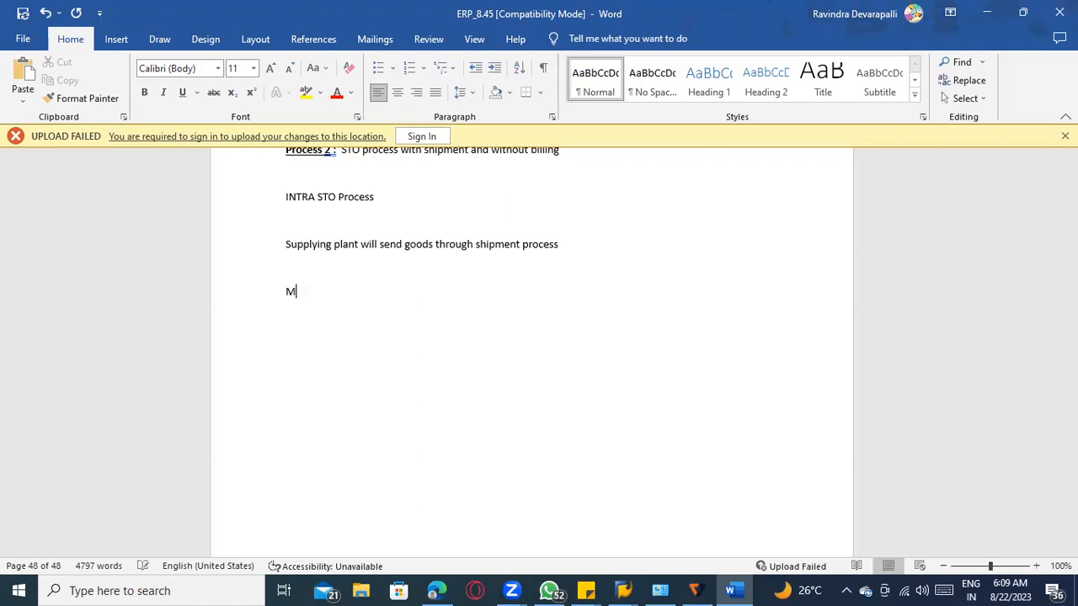
text(M & SD integration)
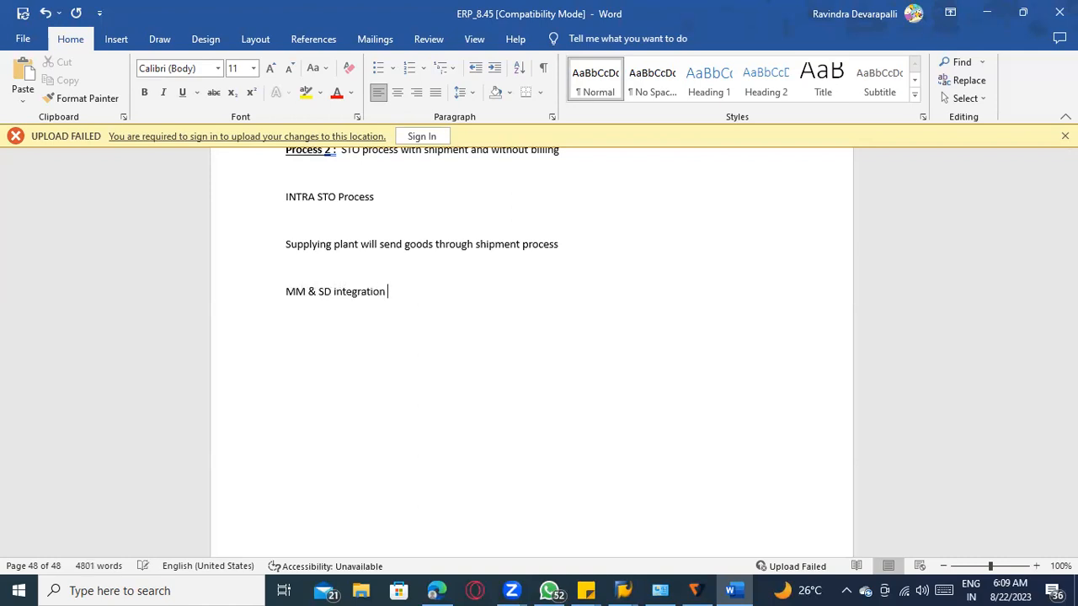
text( --------)
key(Return)
List "Material management" and "Sales & distribution" on separate lines below the integration line, with the spelling corrected
text(Material managmenet)
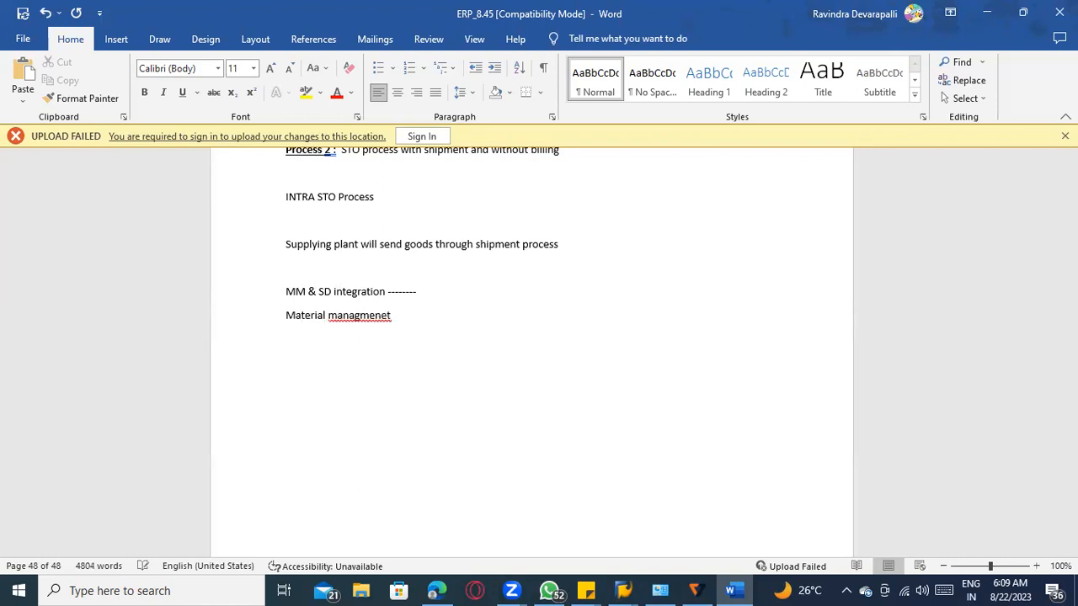
right_click(360, 315)
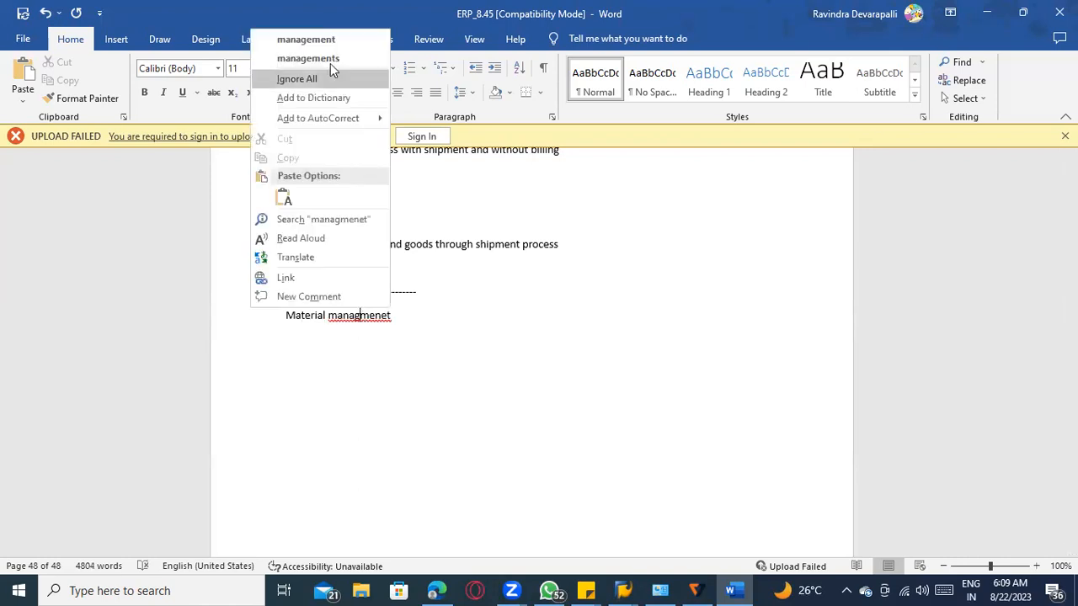
click(320, 46)
key(Return)
text(Sales & distribution)
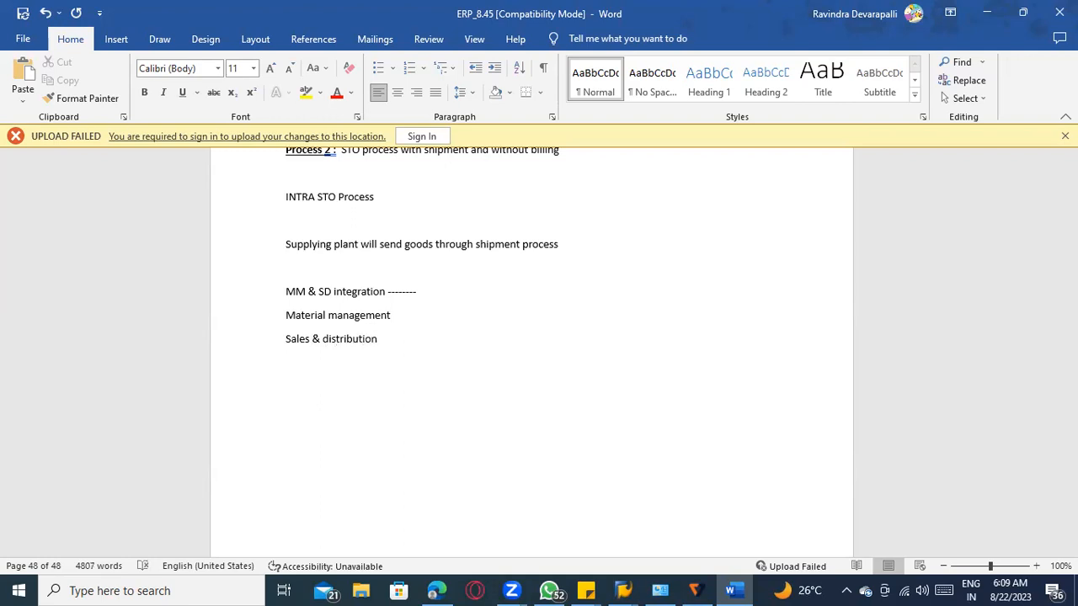
Start a new paragraph below "Sales & distribution", leaving one blank line between
drag(384, 340, 288, 318)
click(384, 340)
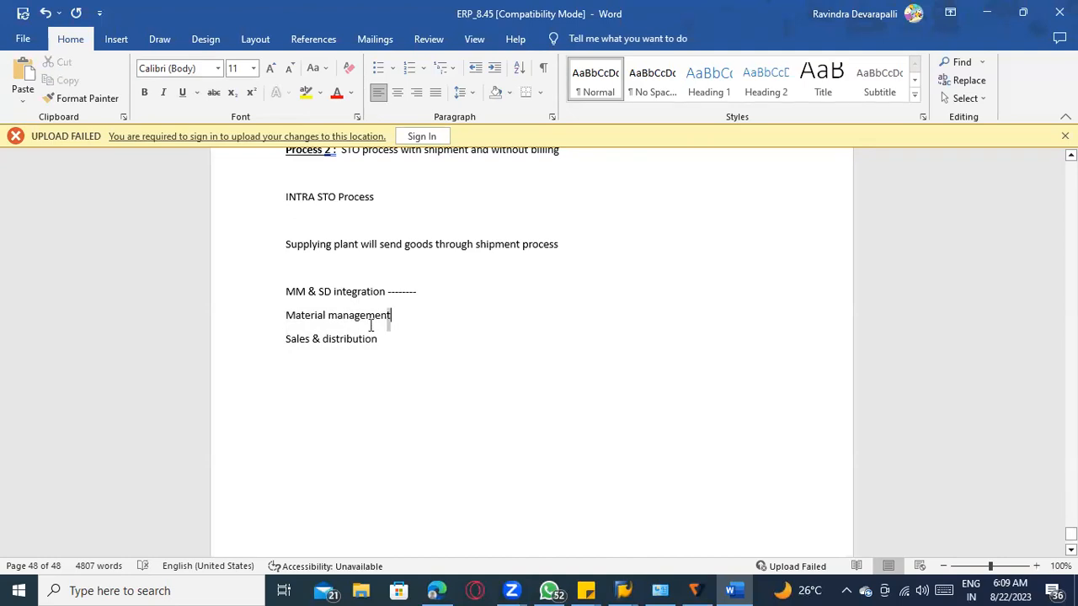
drag(392, 318, 290, 323)
click(417, 359)
scroll(431, 379, down, 2)
key(Return)
key(Return)
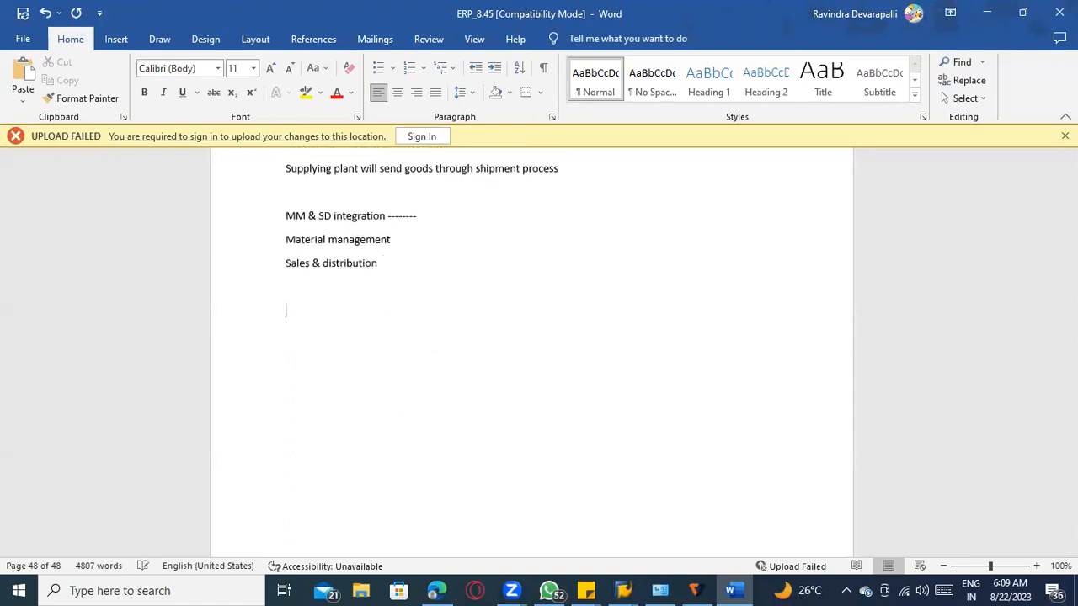
Write the heading "MM configuration :" and insert the heading "Master data :" above it, with blank lines between them
text(MM configuration :)
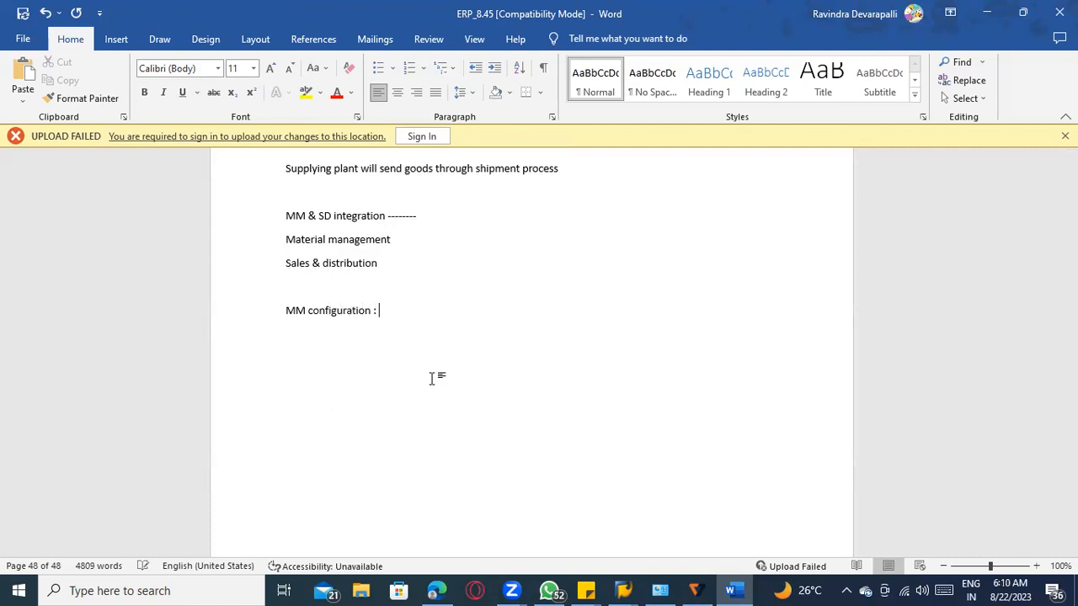
click(310, 297)
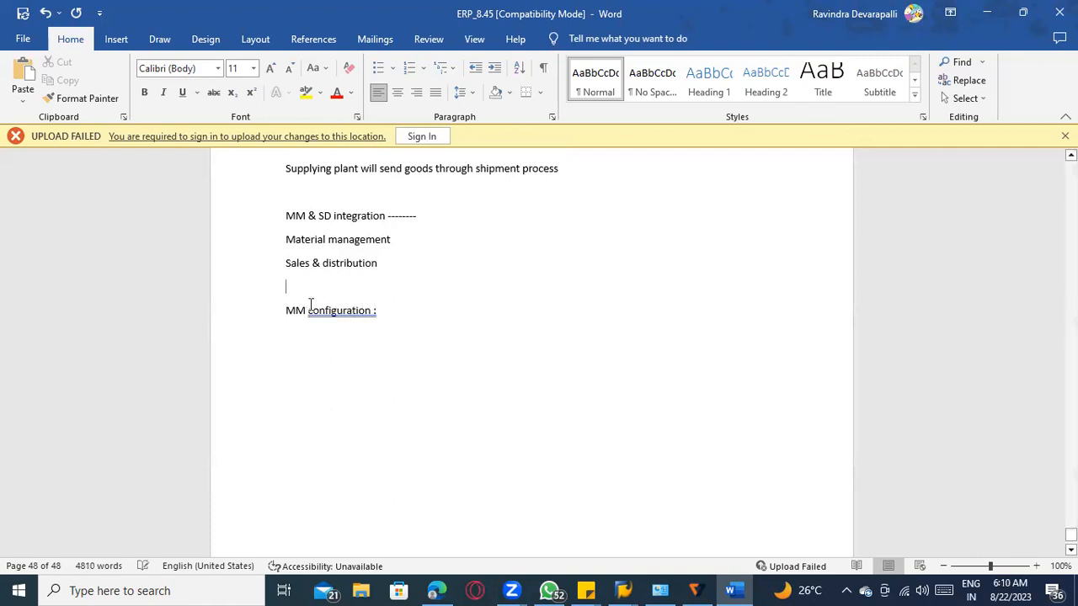
key(Return)
key(Return)
key(Return)
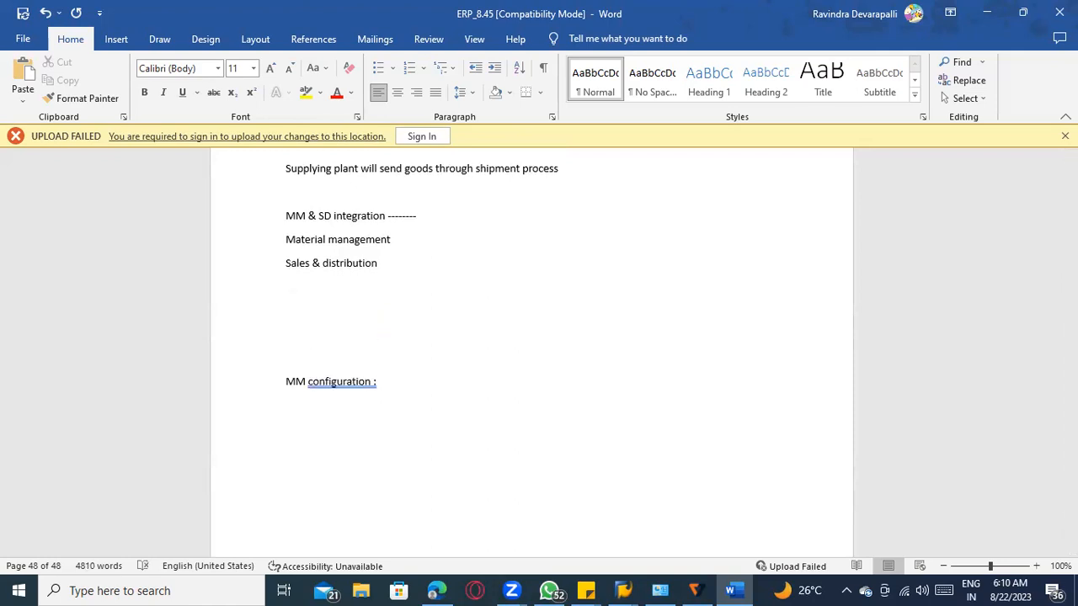
click(298, 320)
text(Master data :)
key(Return)
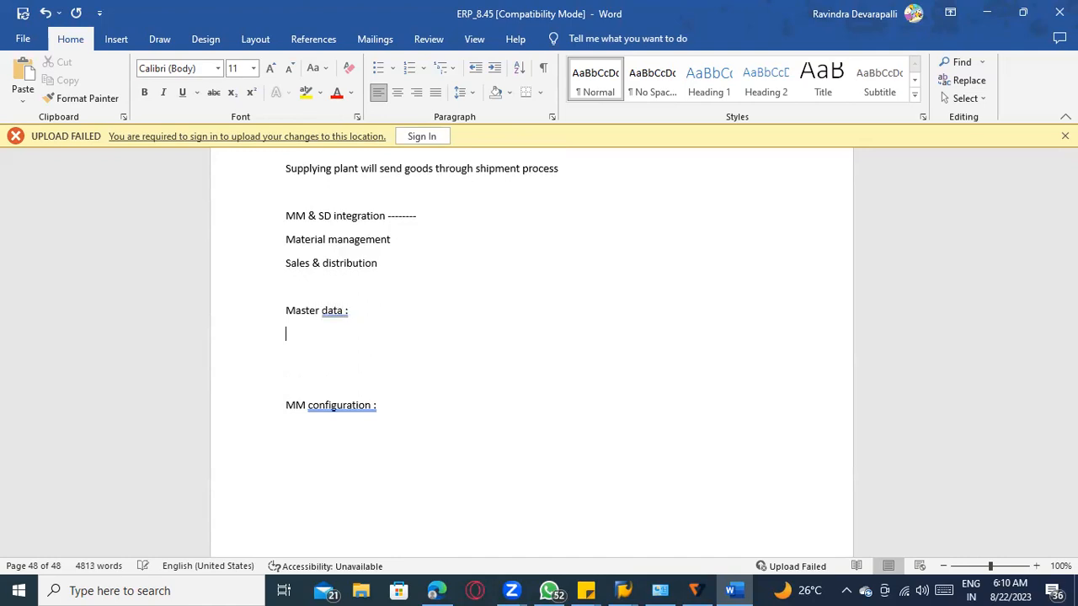
Write "Material should be extended to Sales org 1,2, sales general data" on the line below "Master data :"
text(Materail)
key(BackSpace)
key(BackSpace)
text(il should be extended to S)
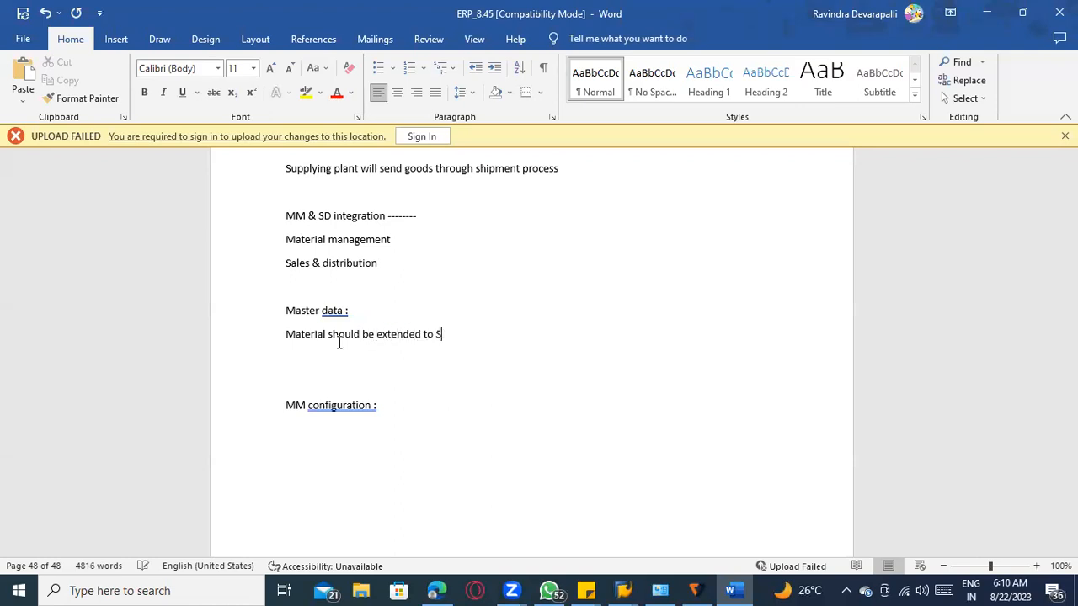
text(ales org 1,2  general data)
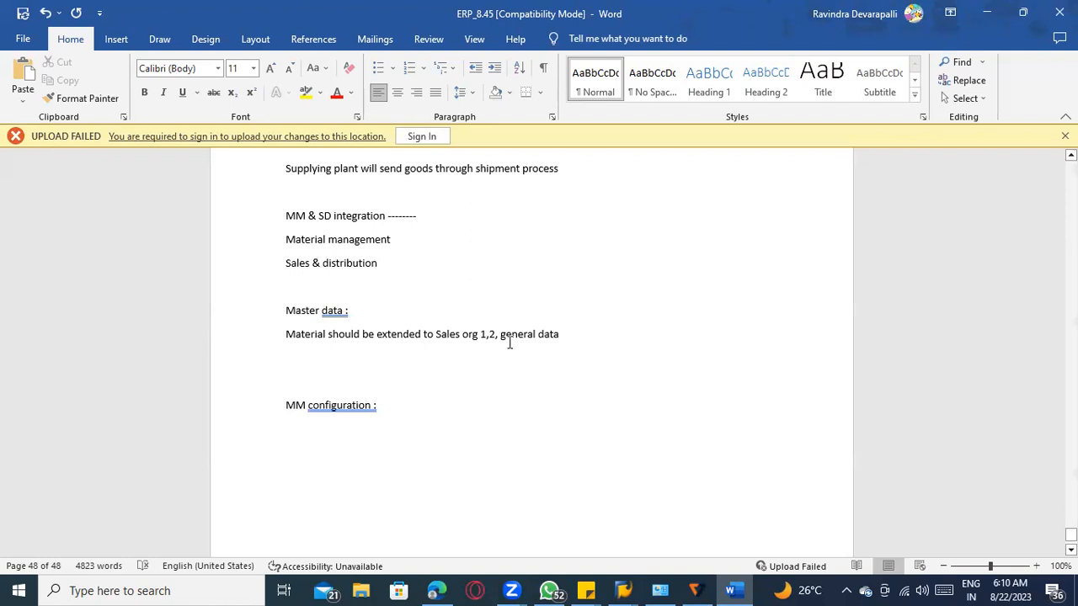
click(501, 334)
text(sales)
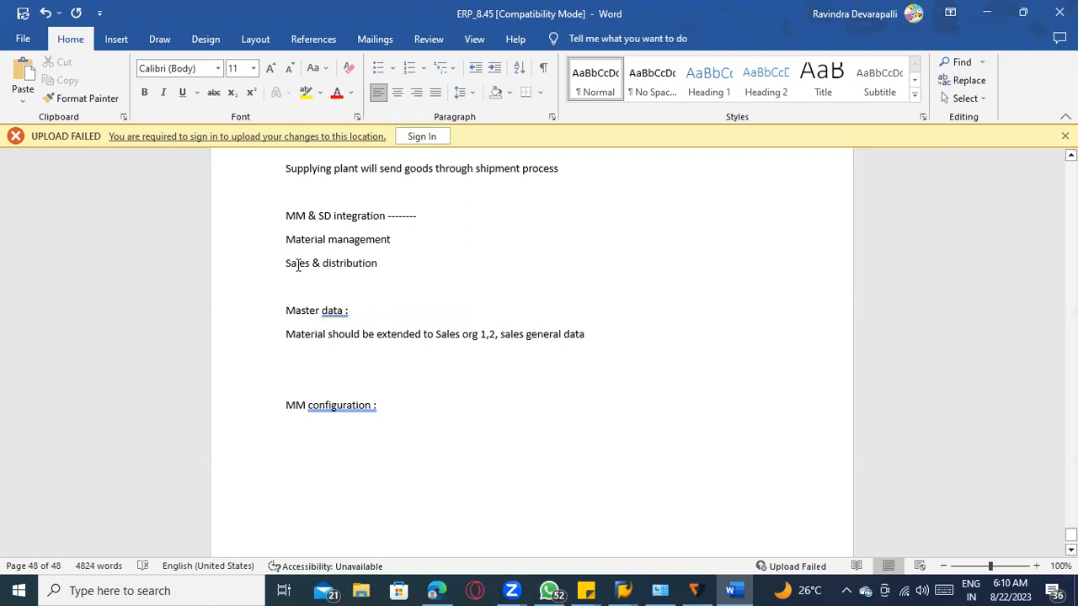
End the material line with a dashed arrow and make it item 1) of a numbered list
drag(288, 263, 388, 265)
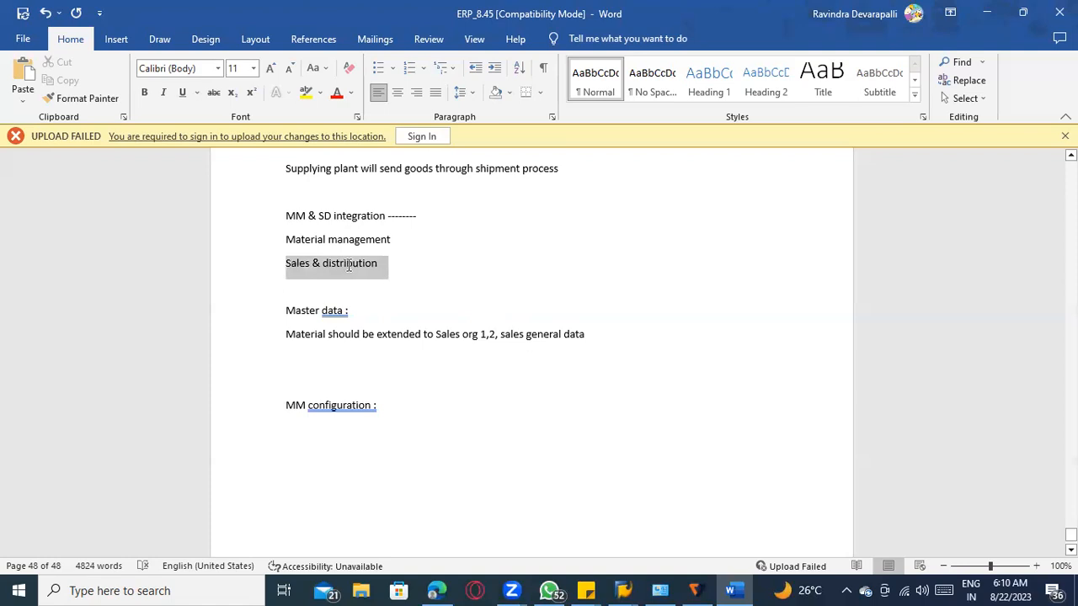
click(613, 340)
text(------)
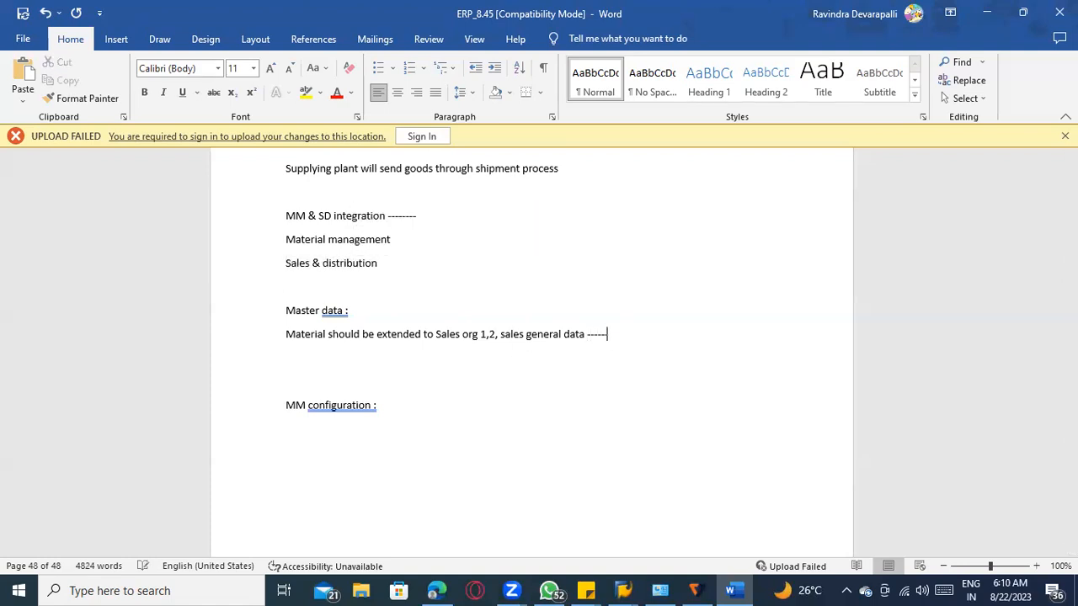
text(>)
click(282, 340)
text())
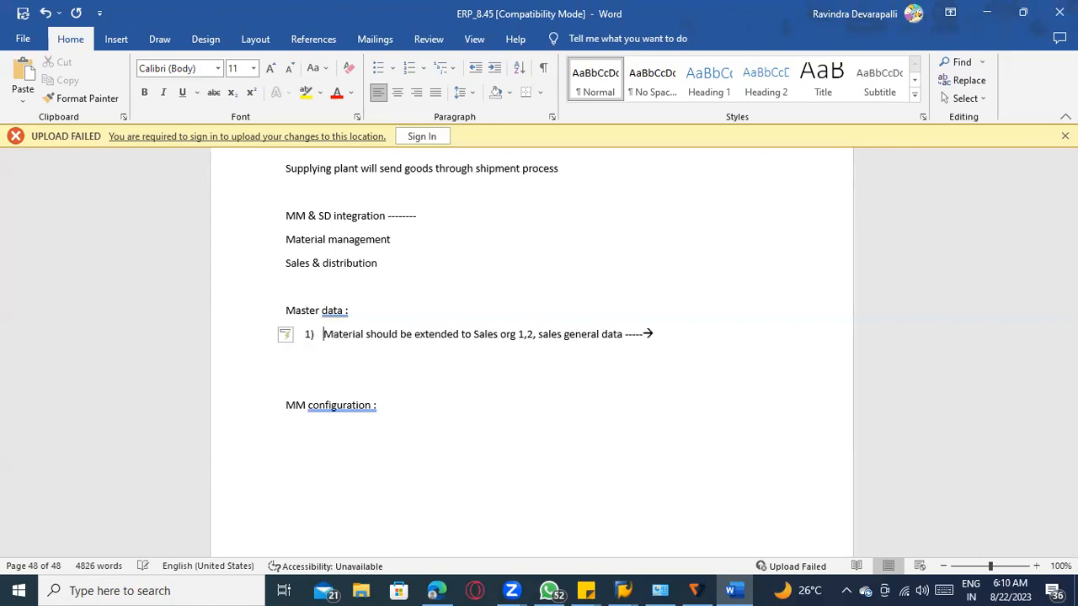
Add item 2) "Customer Number" to the Master data list, followed by a dashed arrow and "XD01"
click(658, 347)
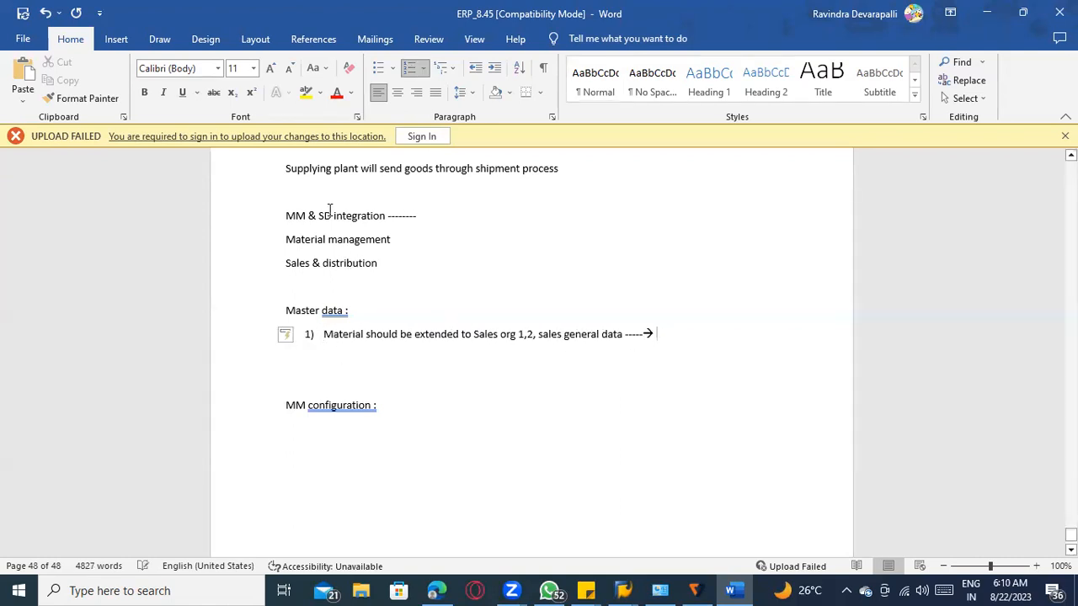
click(329, 212)
click(672, 333)
key(Return)
text(Customer )
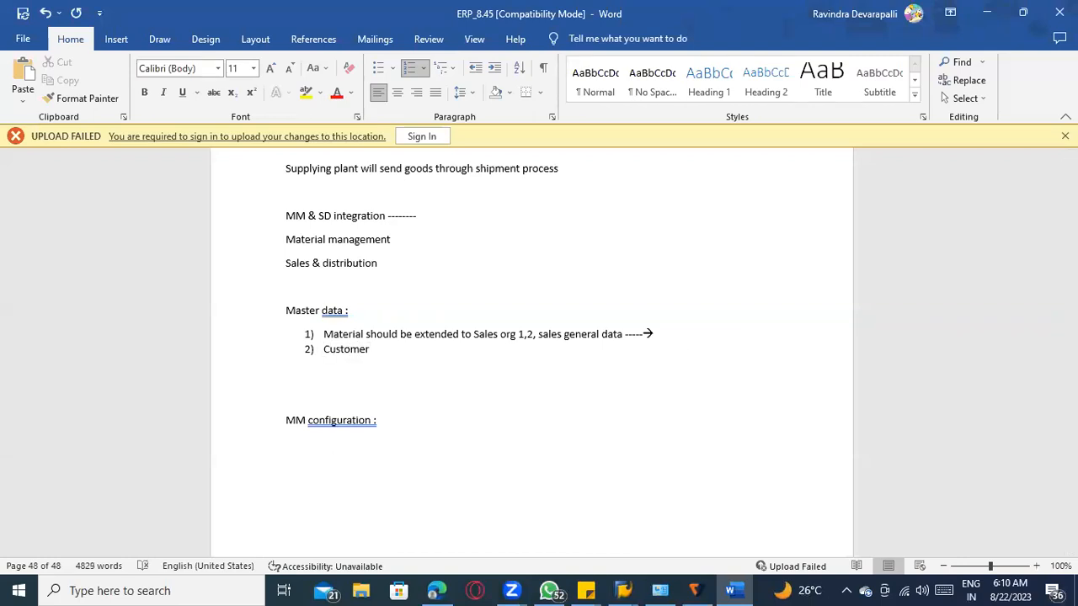
text(Number )
text(---------)
text(>)
text(X)
text(D01)
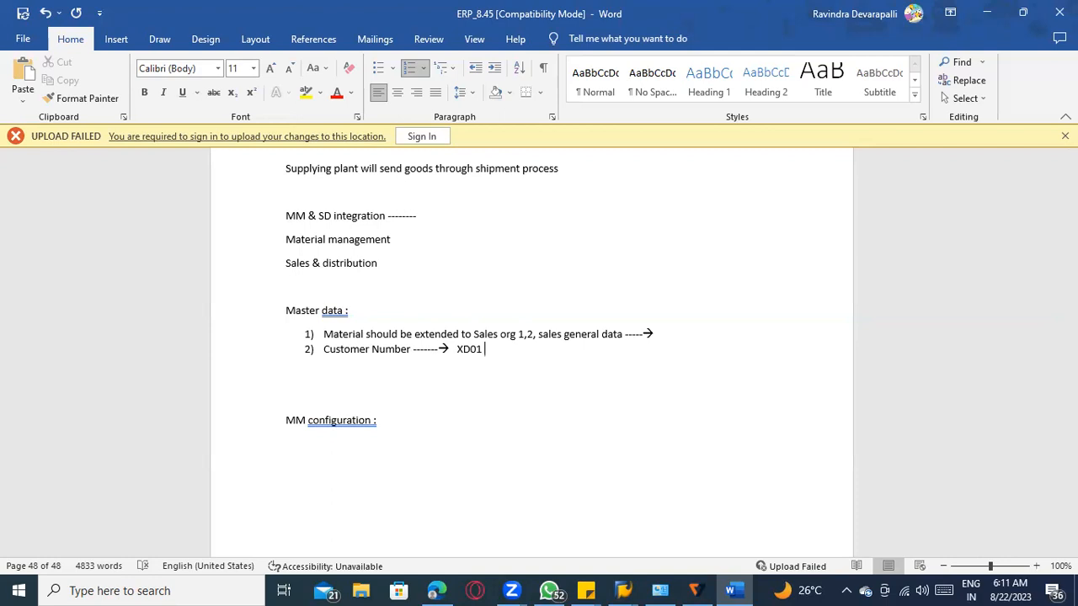
End the Master data list and remove the blank lines above "MM configuration :"
key(Return)
key(Return)
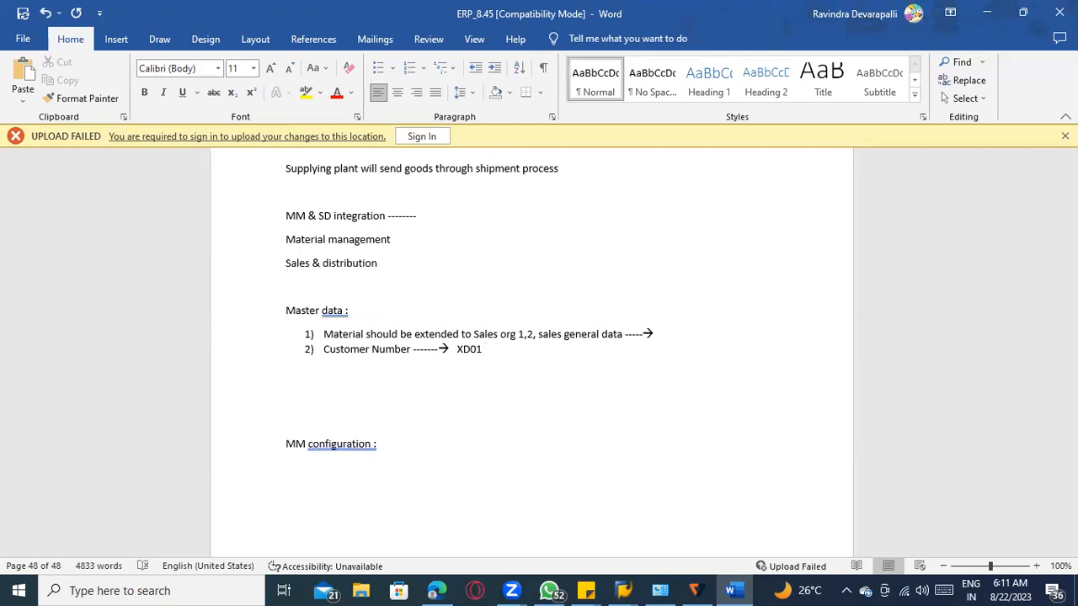
click(290, 421)
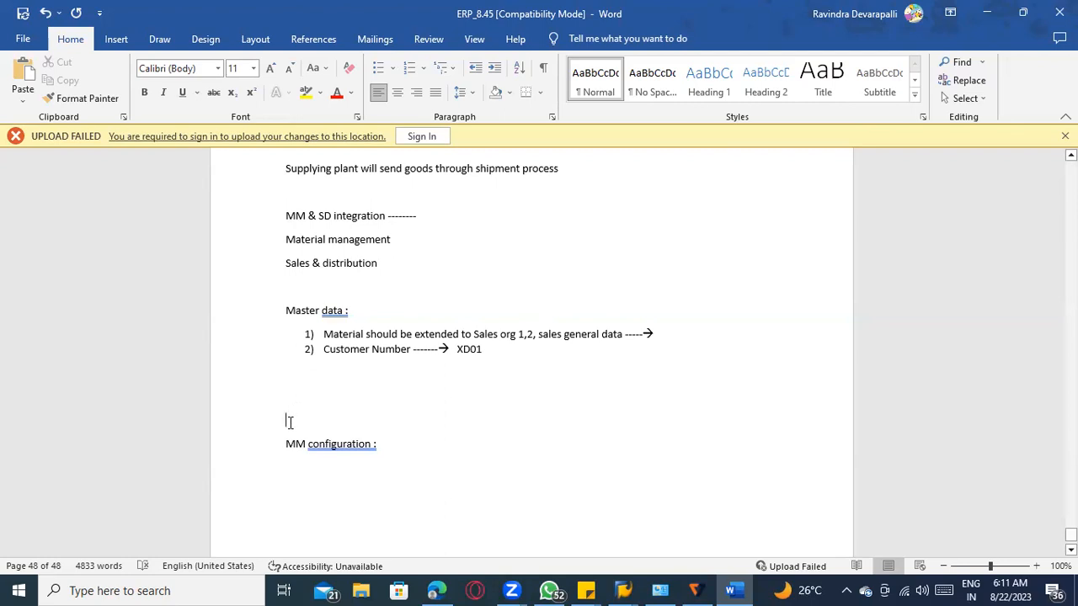
key(BackSpace)
key(BackSpace)
key(BackSpace)
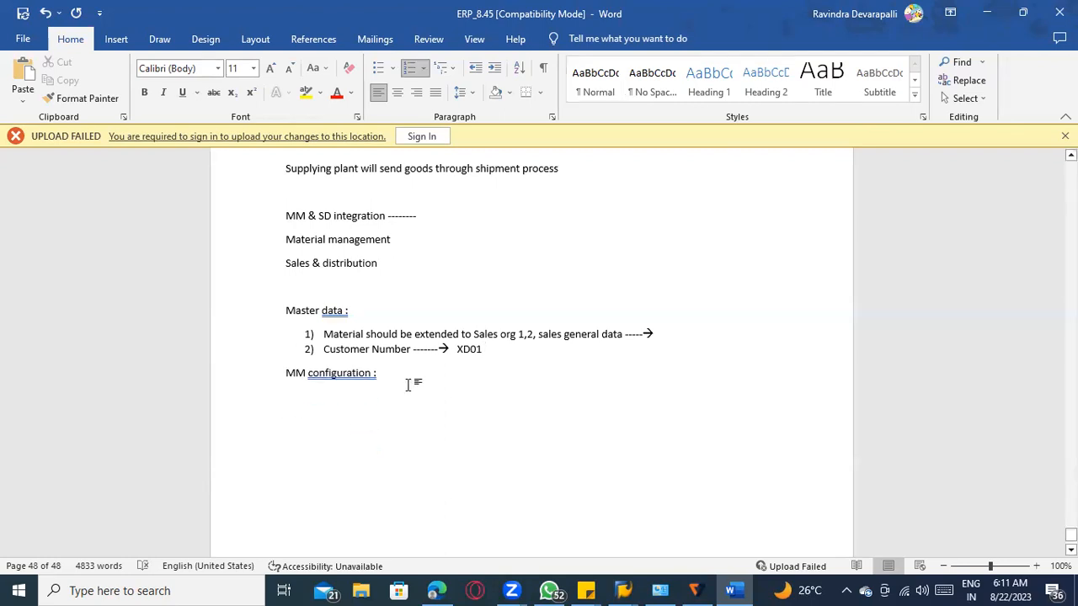
Add "Set up STO process" as an arrowhead-bulleted line below "MM configuration :", followed by a new unbulleted line
key(Return)
key(Return)
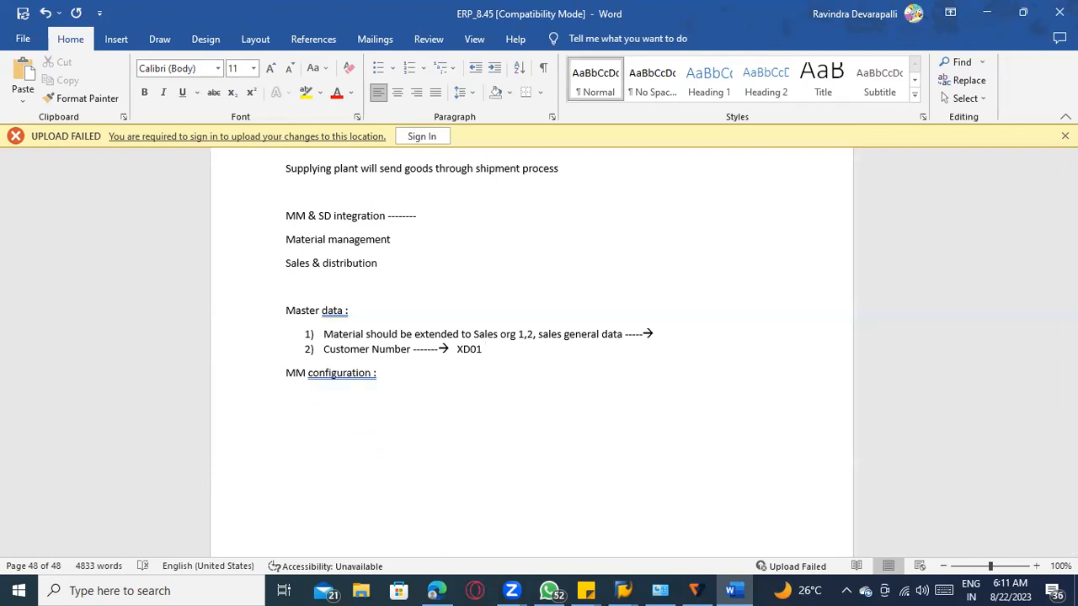
text(Set up STO process)
click(287, 399)
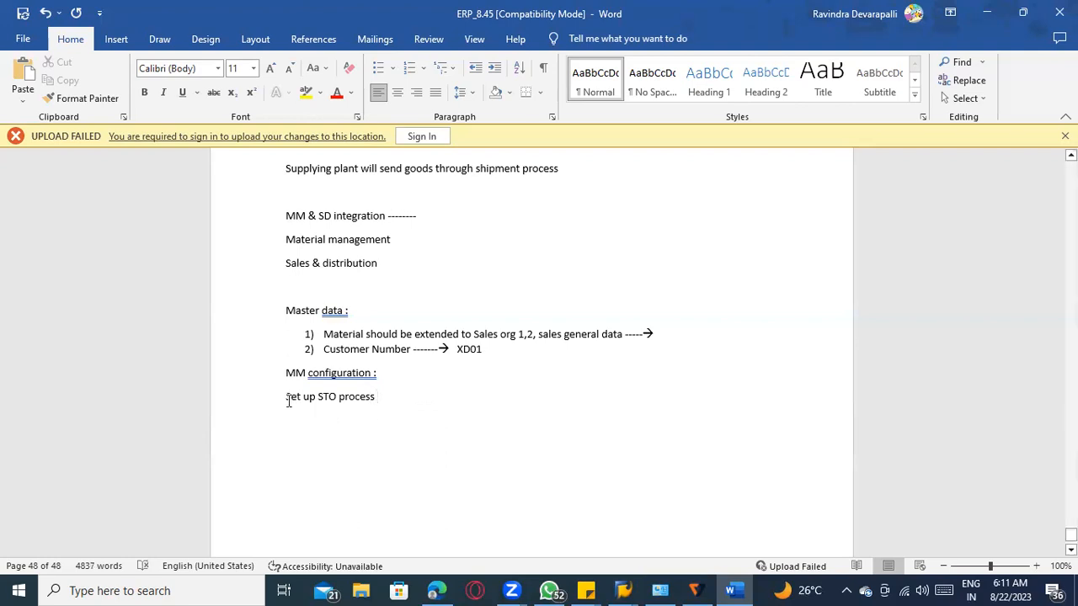
text(>)
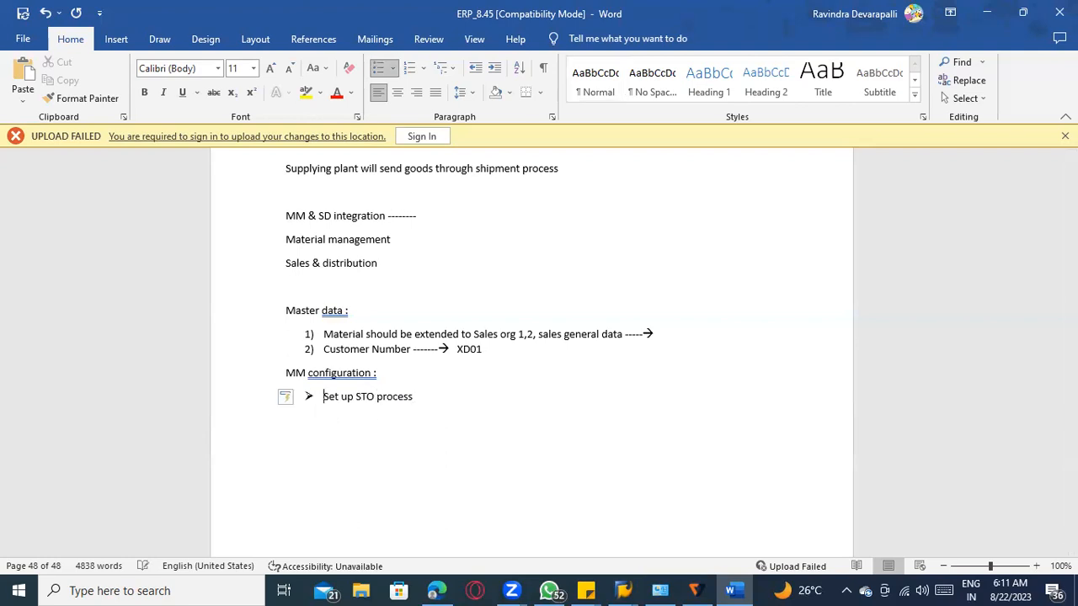
click(429, 396)
key(Return)
key(Return)
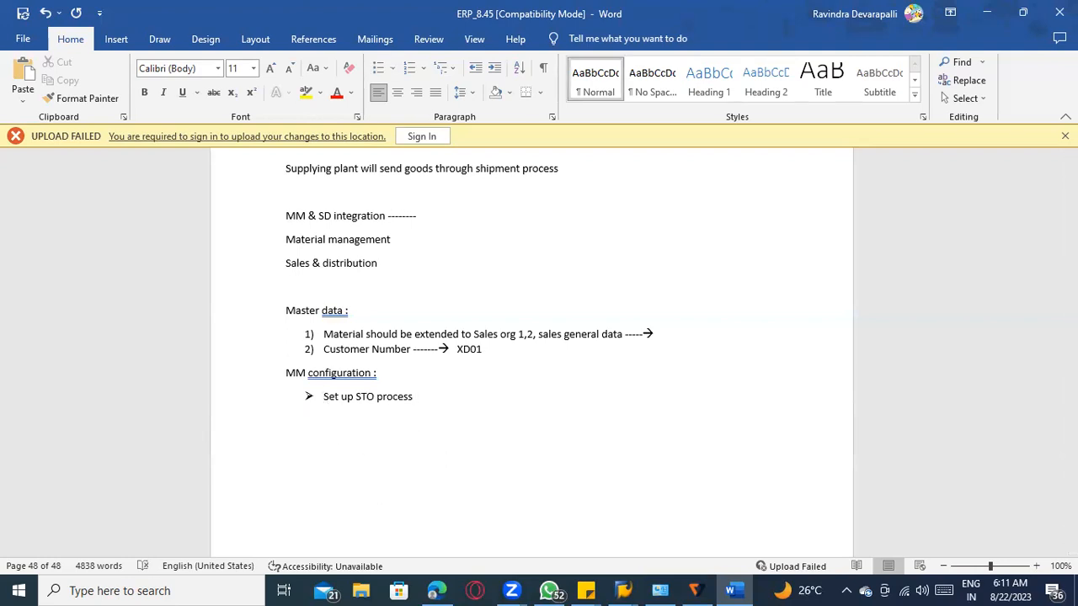
Start a numbered list below "Set up STO process" with item 1) "Customer number", a dashed arrow and "Receiving plant"
text(1) )
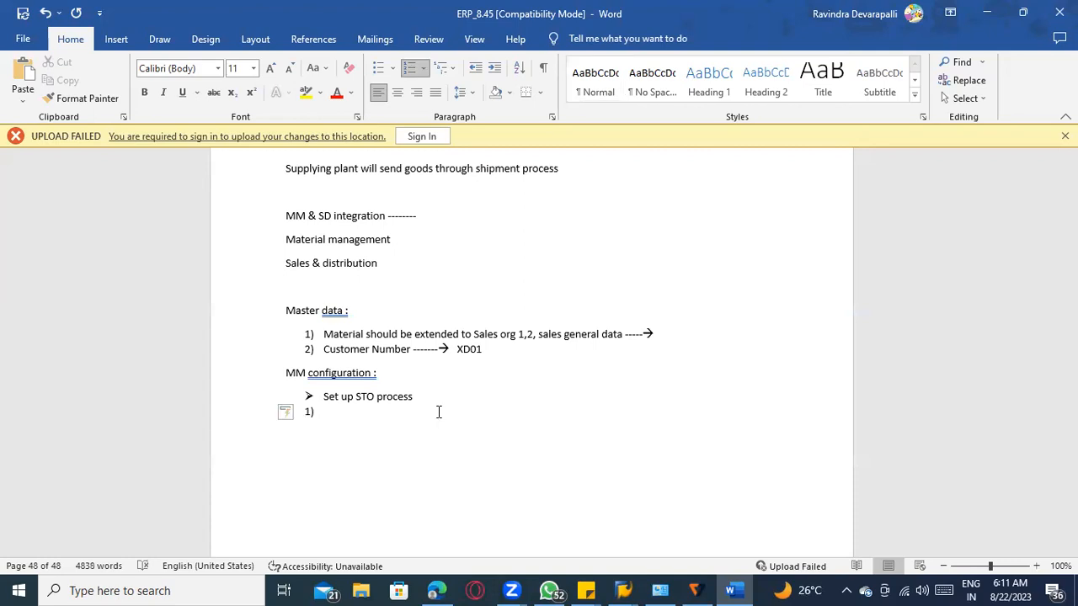
text(Customer numb)
text(er -----)
text(--)
text(> Receivin)
text(g plant)
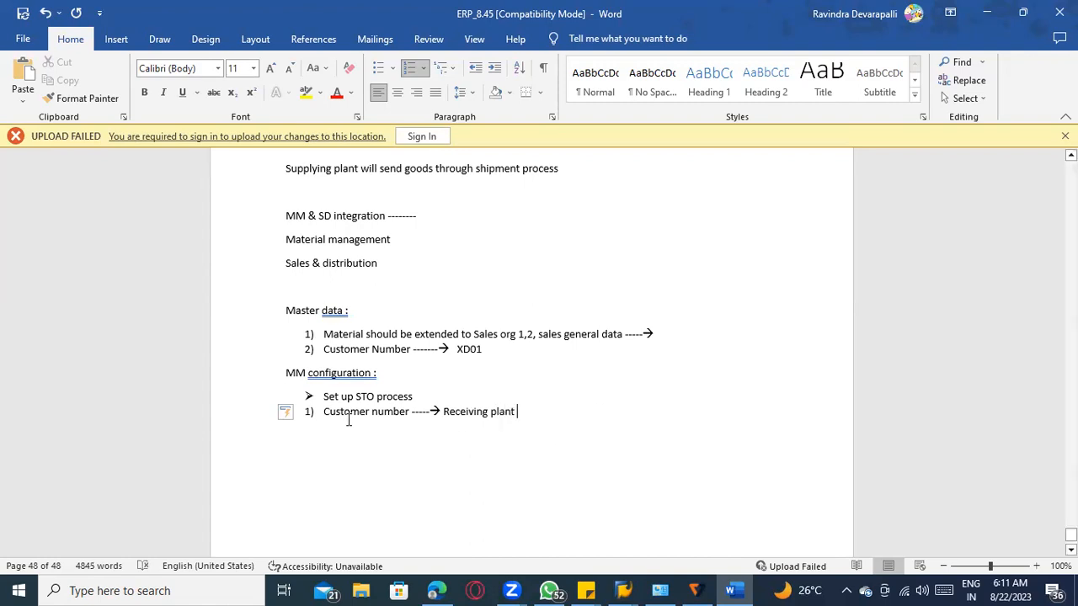
click(352, 349)
click(367, 413)
click(465, 413)
scroll(464, 428, down, 2)
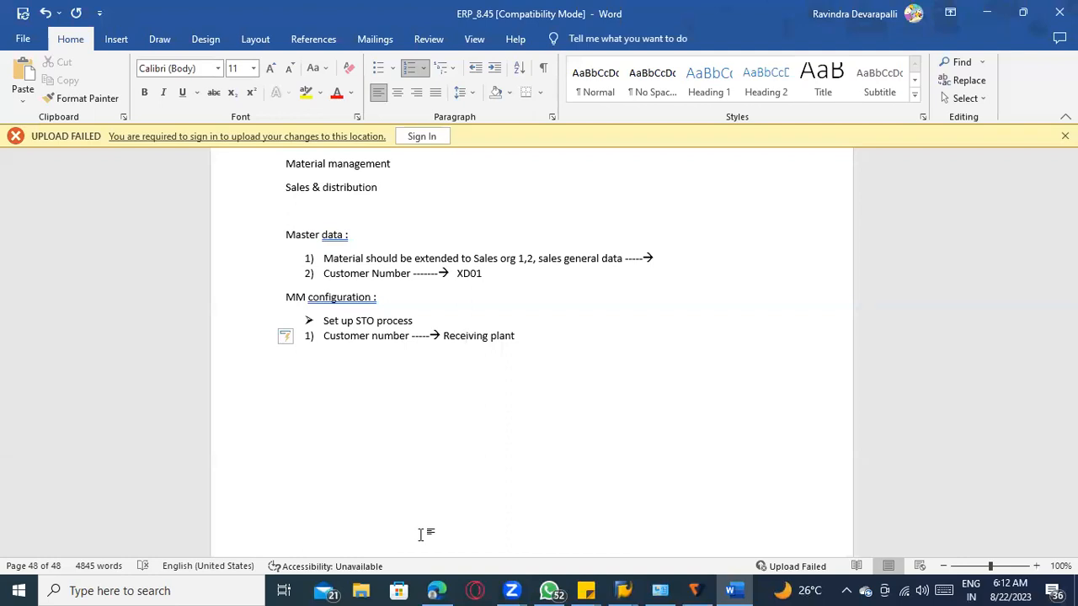
click(393, 335)
Add item 2) "Document type & Supply plant ------ Delivery type : INTRA STO , INTER STO , RETURNS" below the customer number item
click(530, 339)
key(Return)
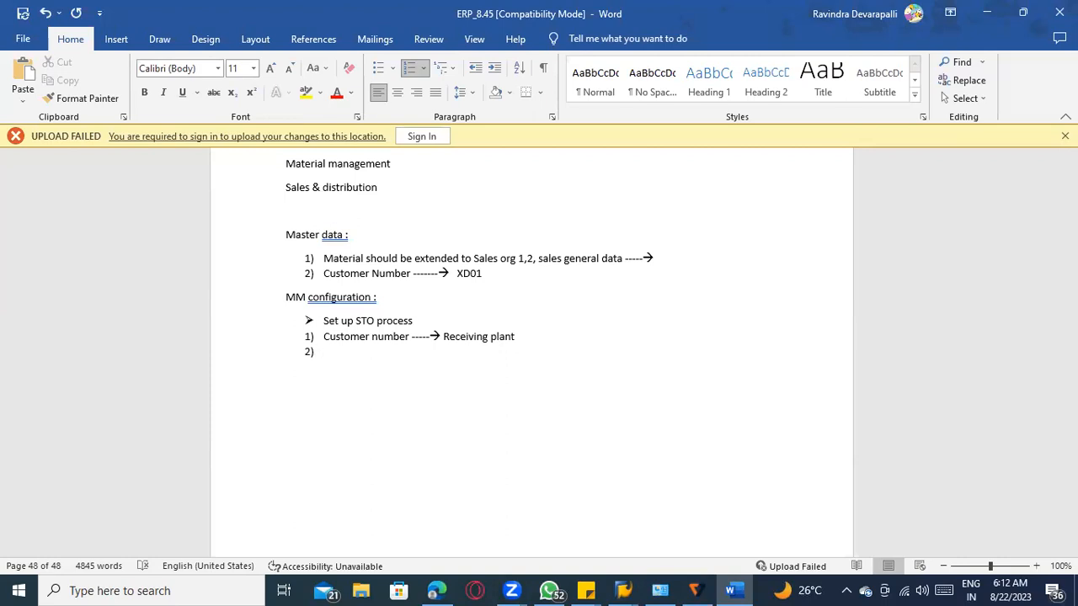
text(Document type & Supply plan)
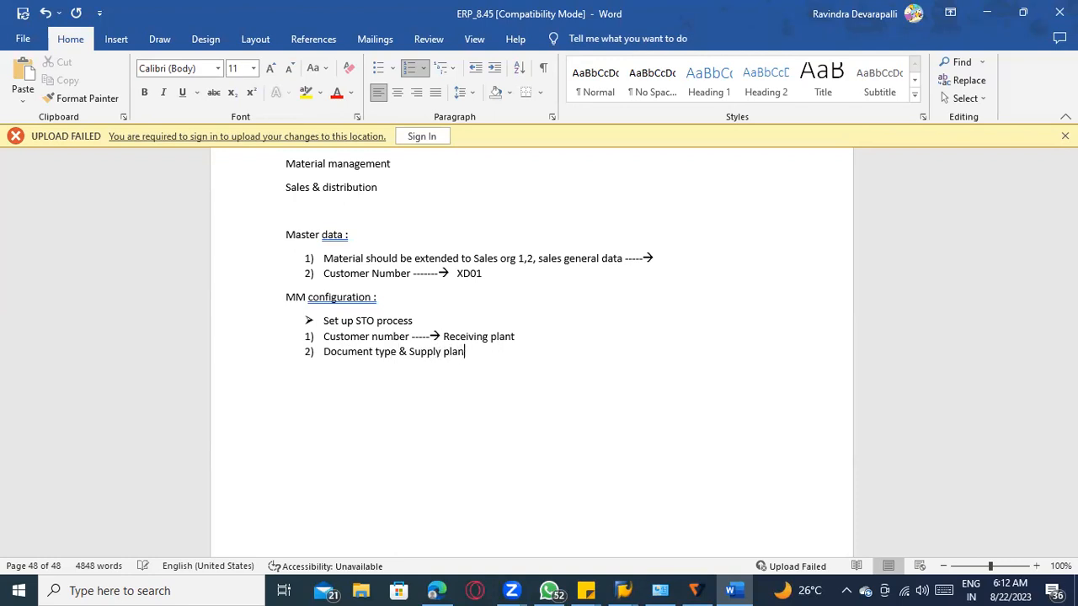
text(t ------ Delivery type : INTRA STO , INTR)
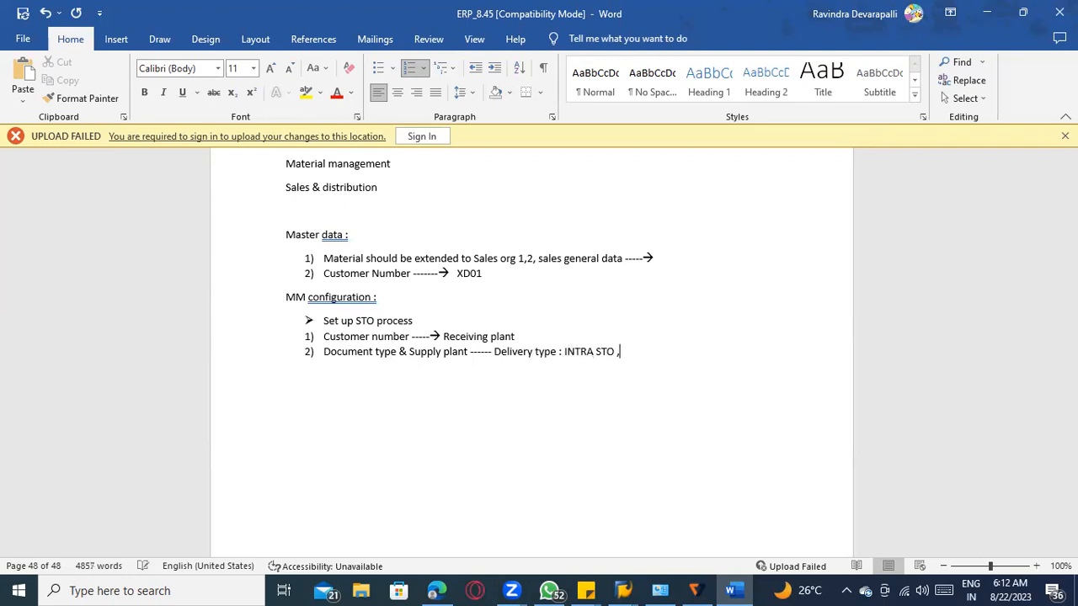
key(BackSpace)
key(BackSpace)
text(TER STO)
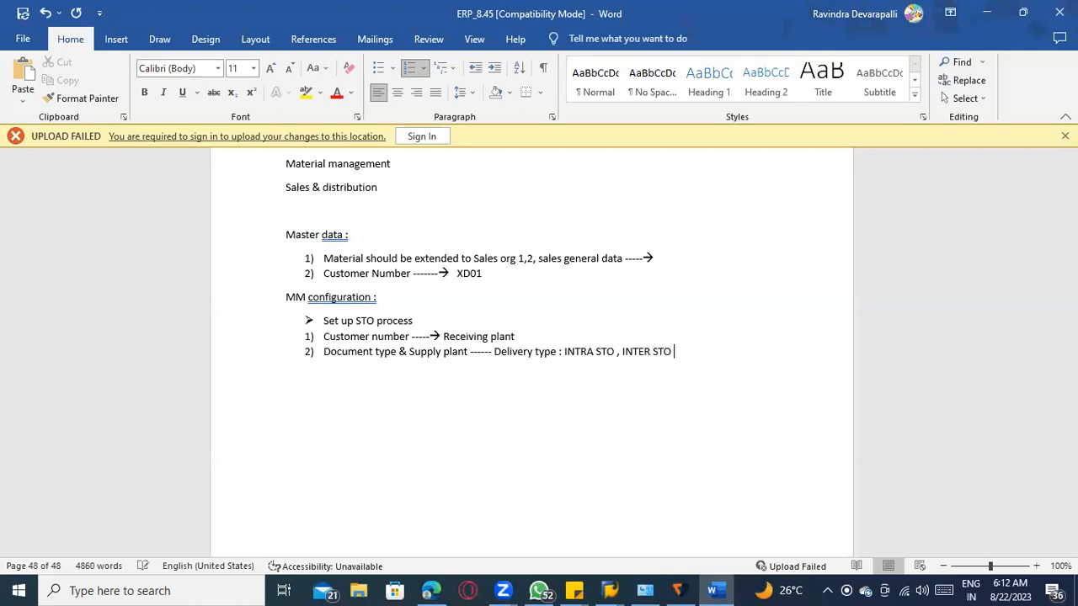
text( , RETURNS)
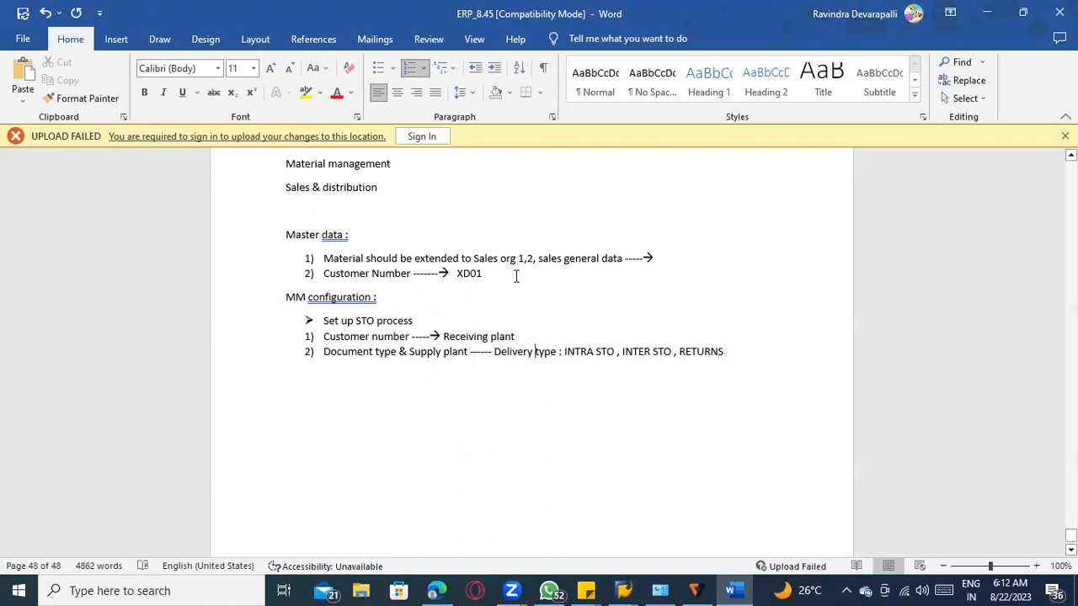
click(495, 353)
click(597, 353)
click(393, 352)
scroll(356, 288, up, 1)
scroll(356, 288, up, 1)
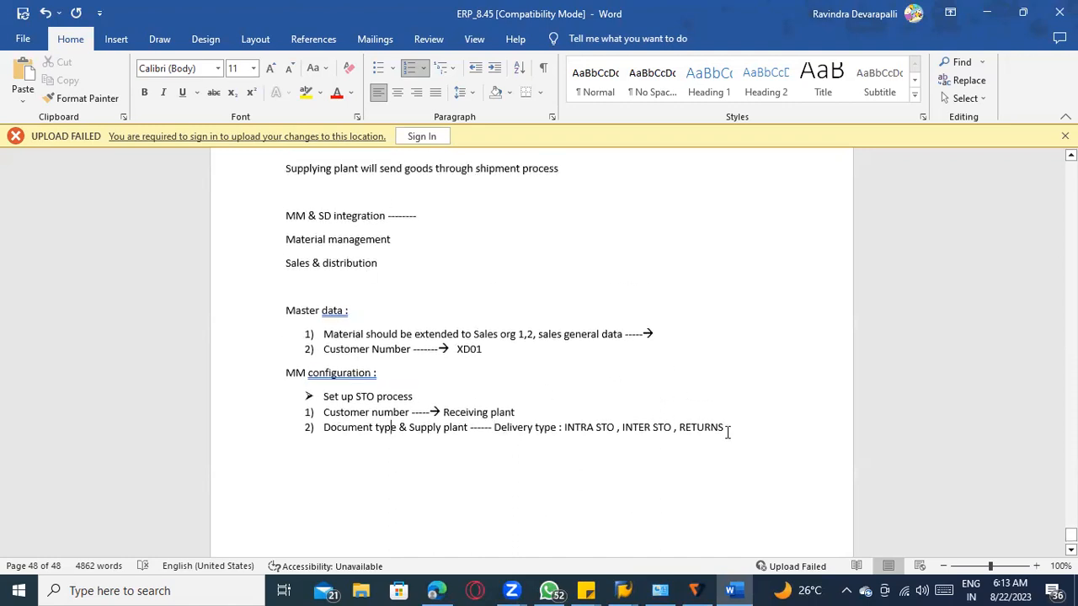
Add the unnumbered continuation line "Delivery TYPE NL" below item 2) of the MM configuration list
key(Return)
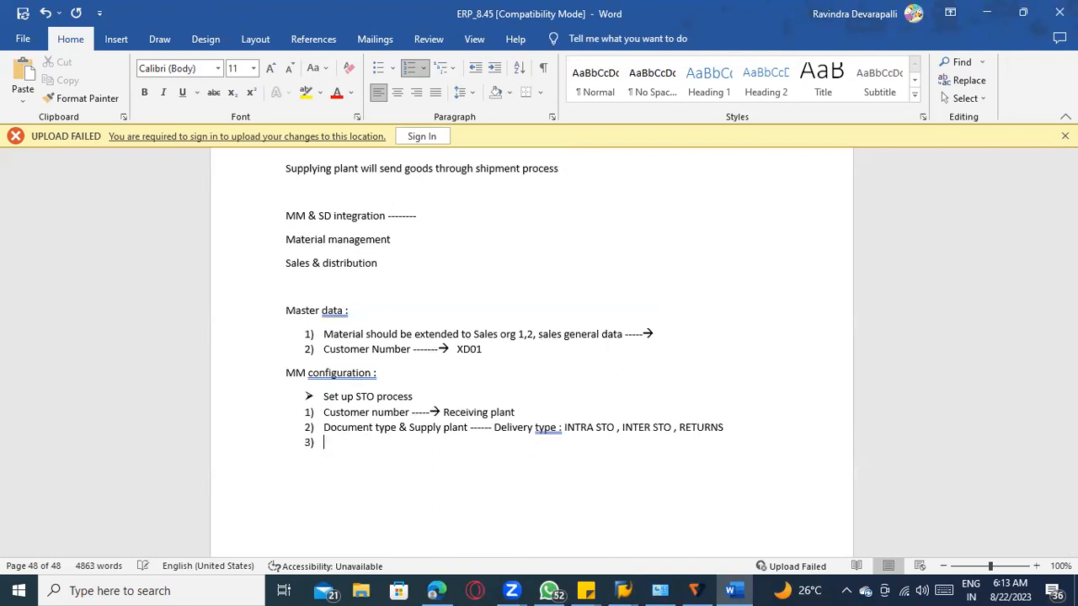
key(BackSpace)
text(Delivery )
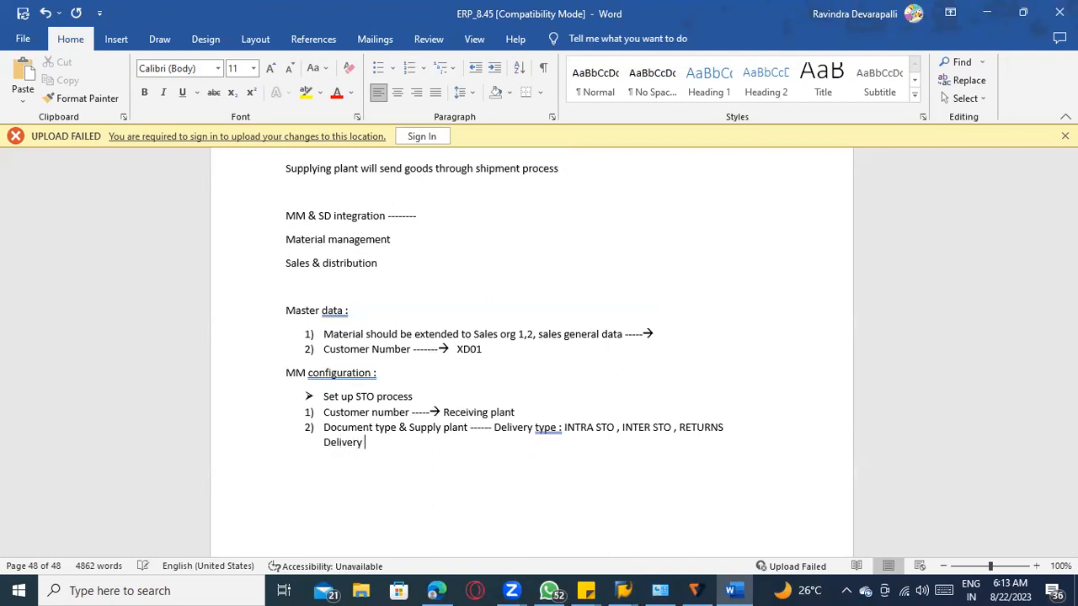
text(TYPE NL)
key(Return)
Add item 3) "Document type & Supply plant & Receiving plant ---- Select one step", correcting the spelling of "Receiving"
text(3))
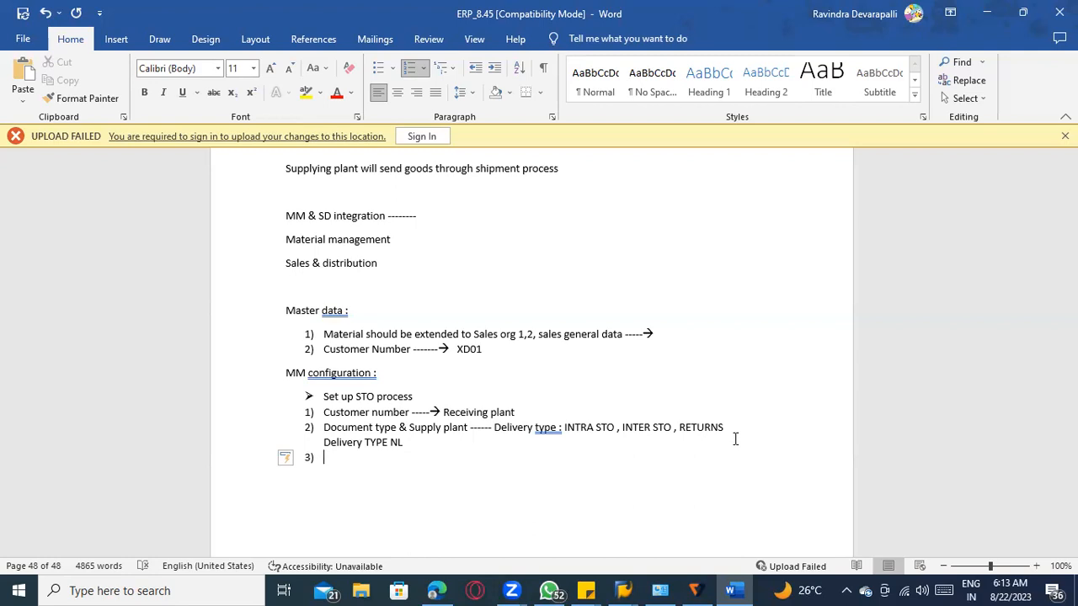
text(Document type & Supply plant & Receving plant ---- Select one step)
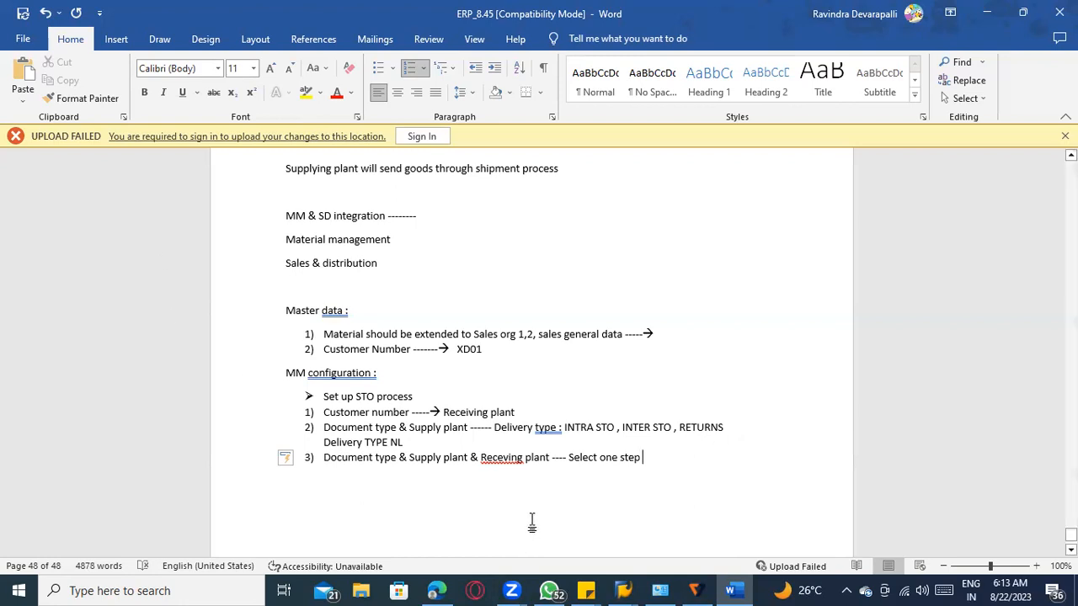
right_click(505, 459)
click(463, 162)
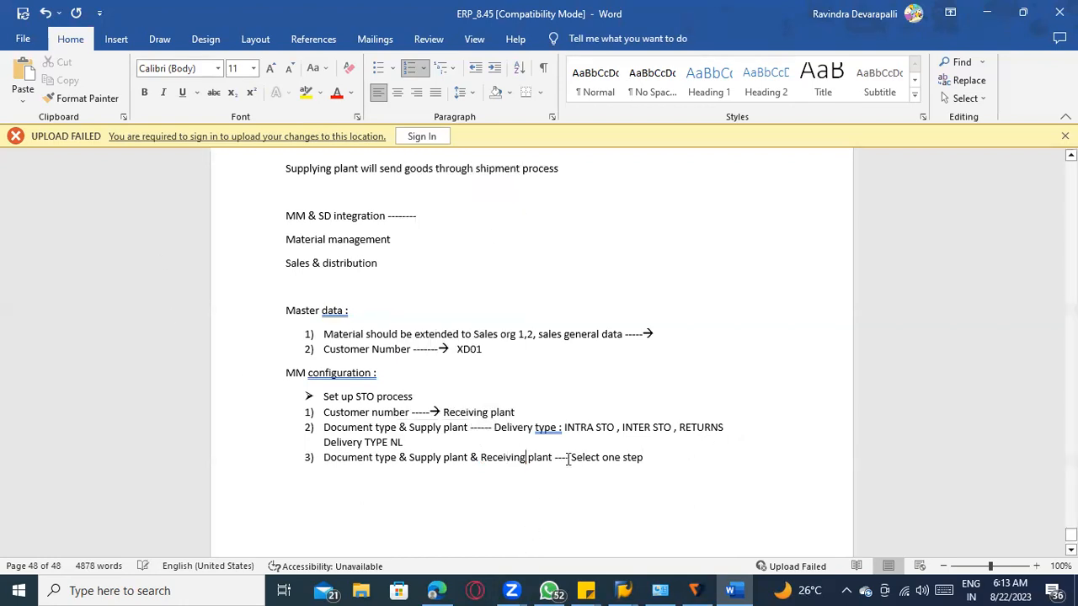
drag(653, 457, 323, 412)
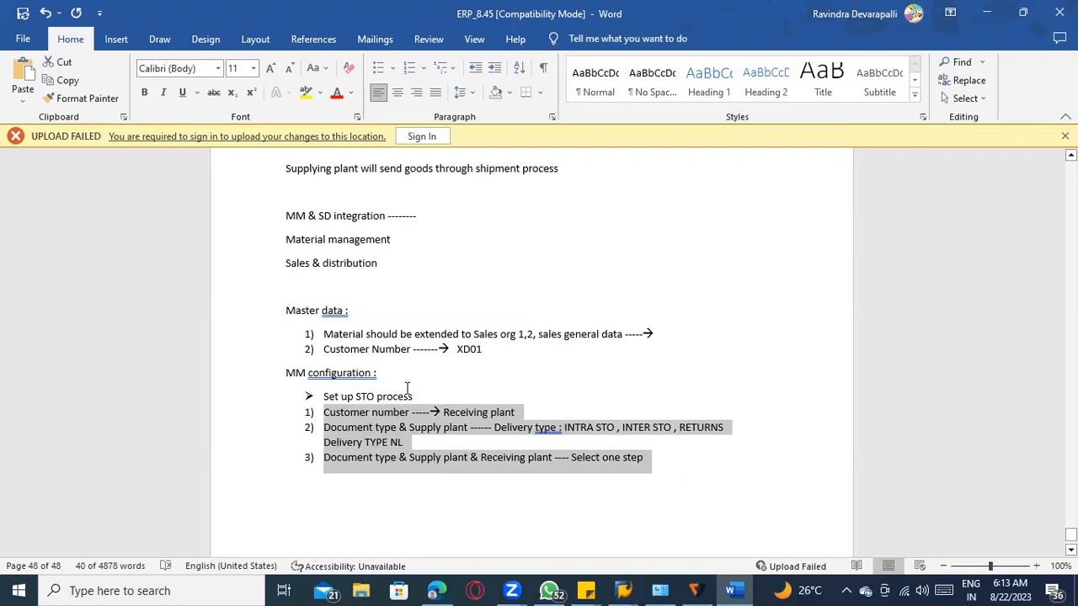
click(316, 372)
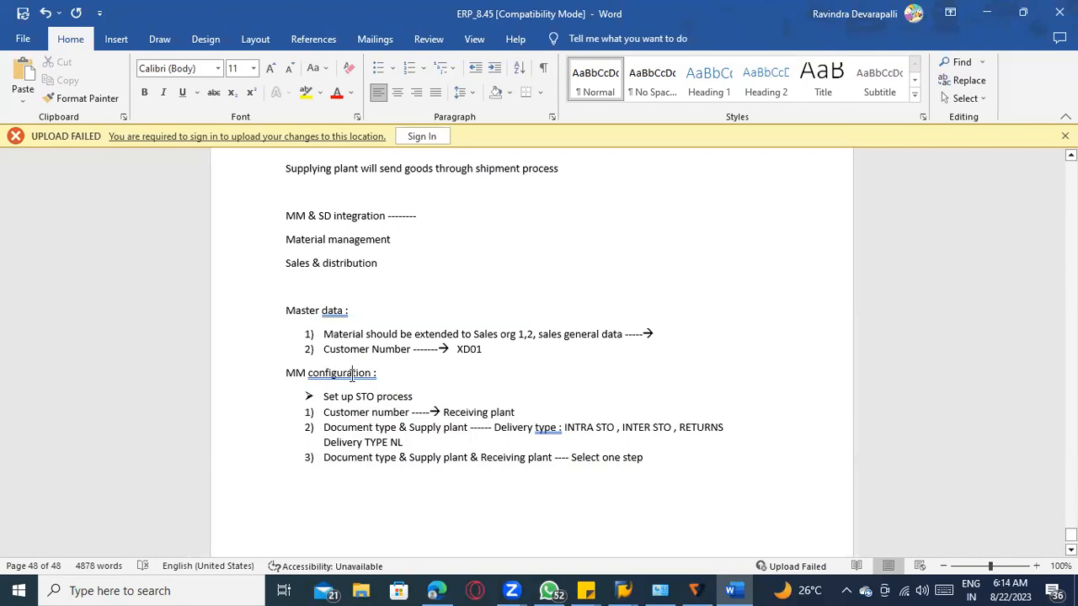
Add the heading "Process steps :" below the MM configuration list, outside the numbering and separated by a blank line
click(652, 457)
key(Return)
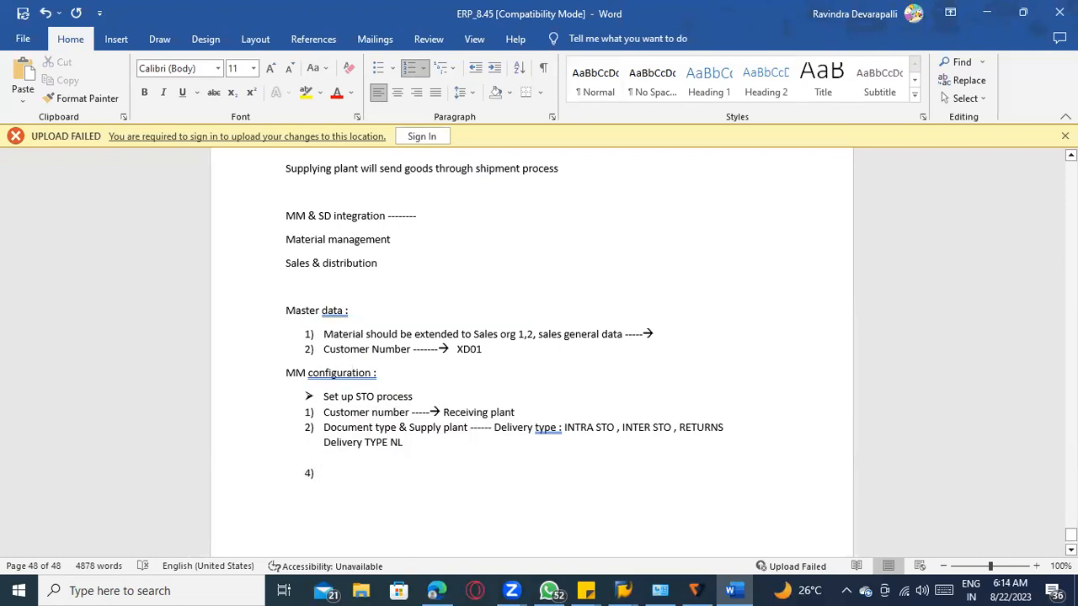
key(Return)
key(Return)
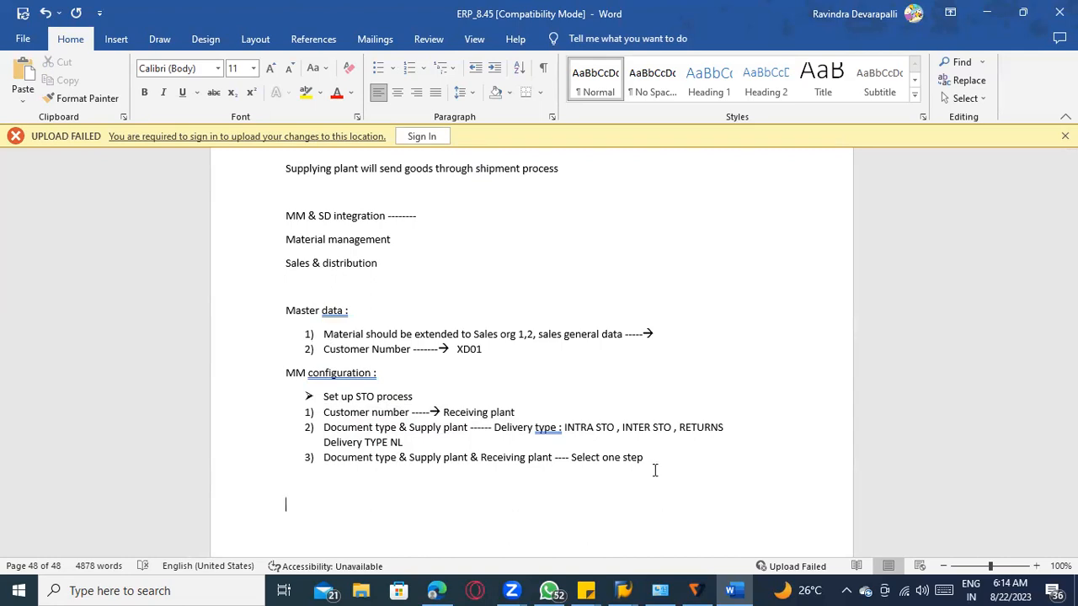
text(Process steps :)
key(Return)
Start a numbered list with item 1) "STO – Purchase order created", a dashed arrow and "Doc type UB , Item Category U"
text(1))
scroll(634, 425, down, 2)
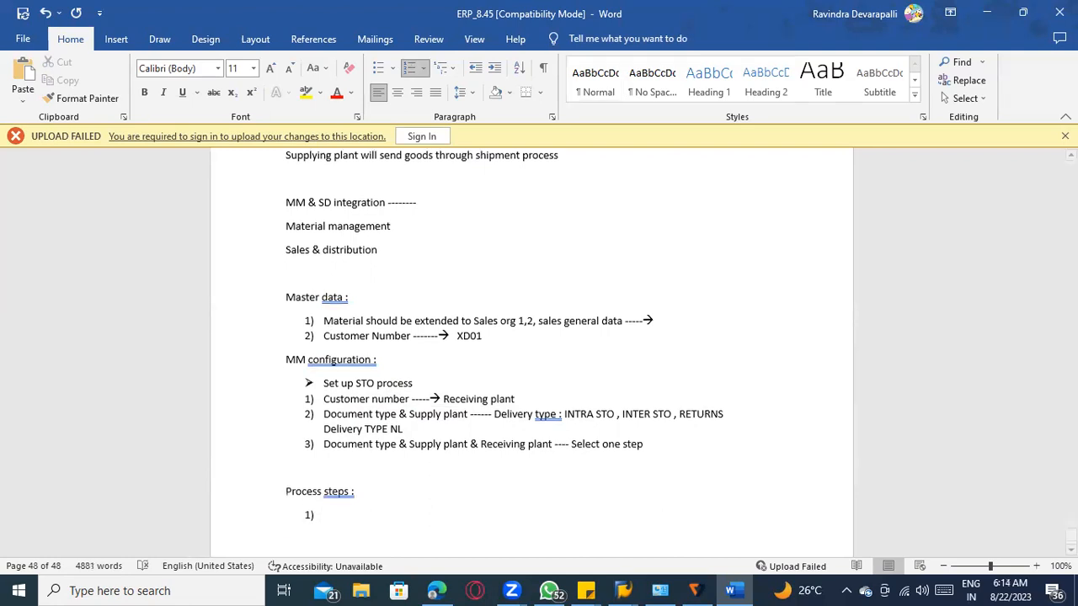
text(ST)
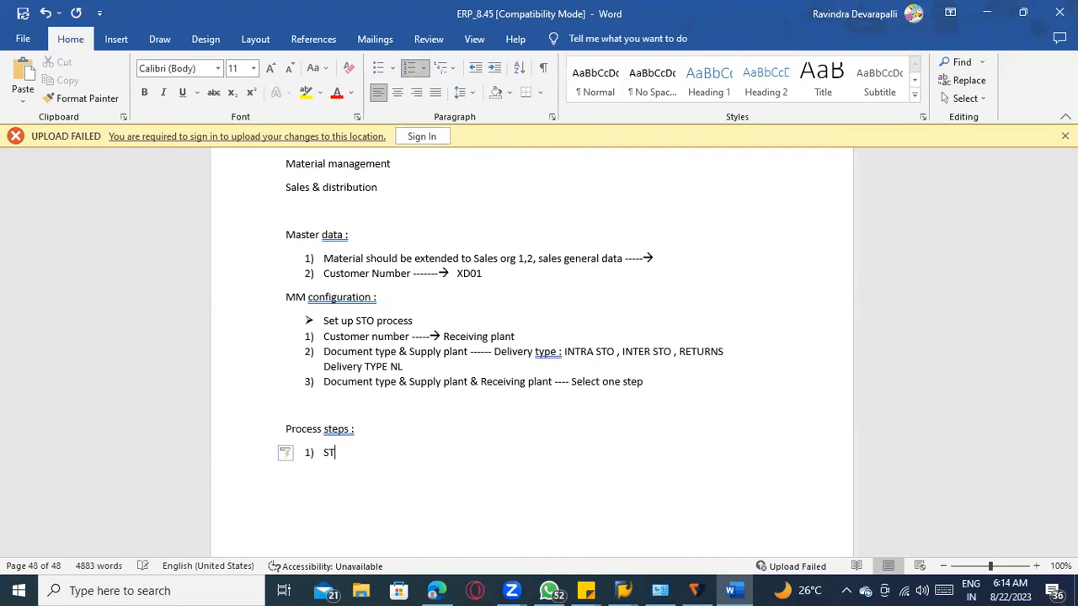
text(O - Purchase order cre)
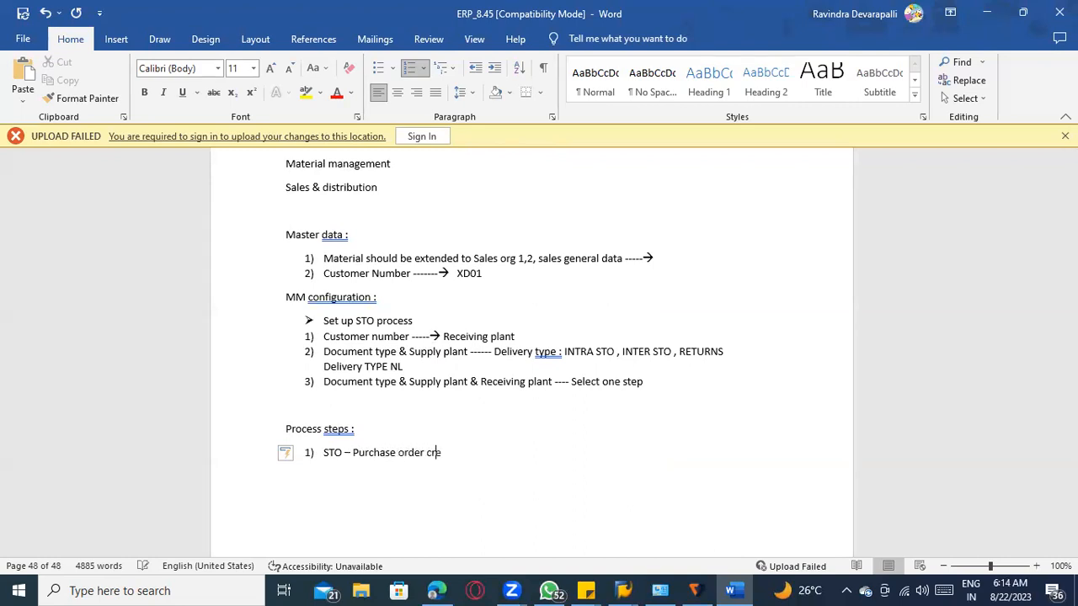
text(ated -----> )
text(Doc type UB)
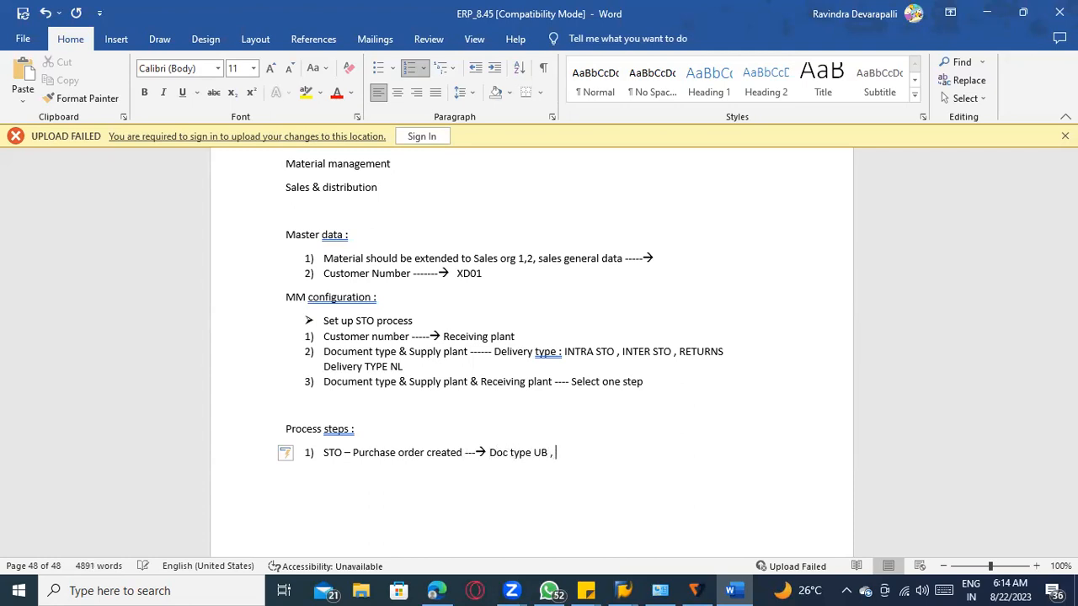
text( , Item Category U)
Add item 2) "OBD – VL10D ----- SD transaction code" to the process steps, correcting the spelling of "transaction"
key(Return)
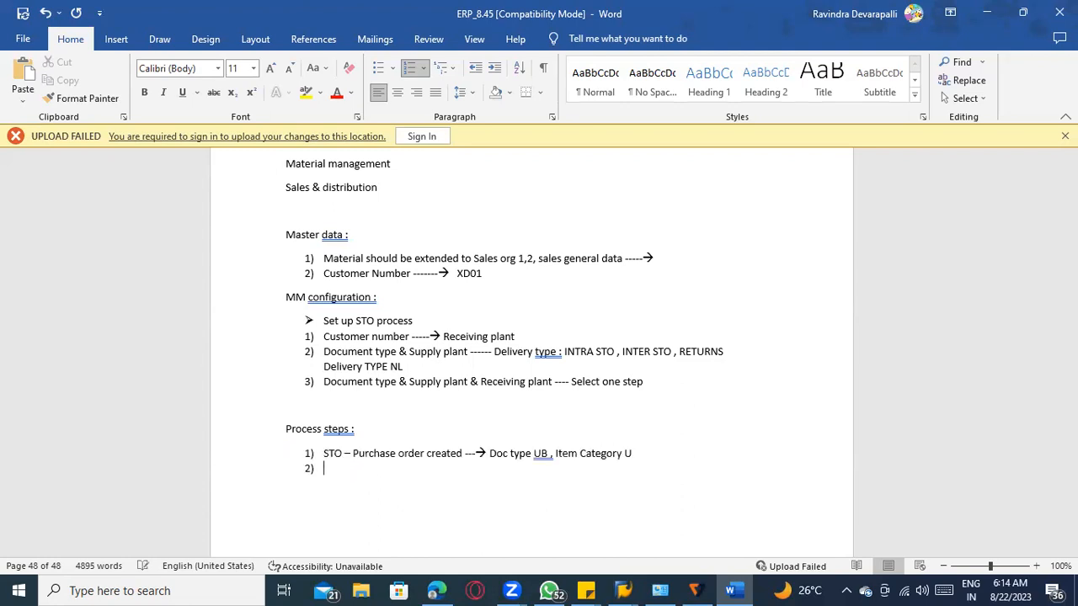
text(OBD - )
text(VL10D ----)
text( S&)
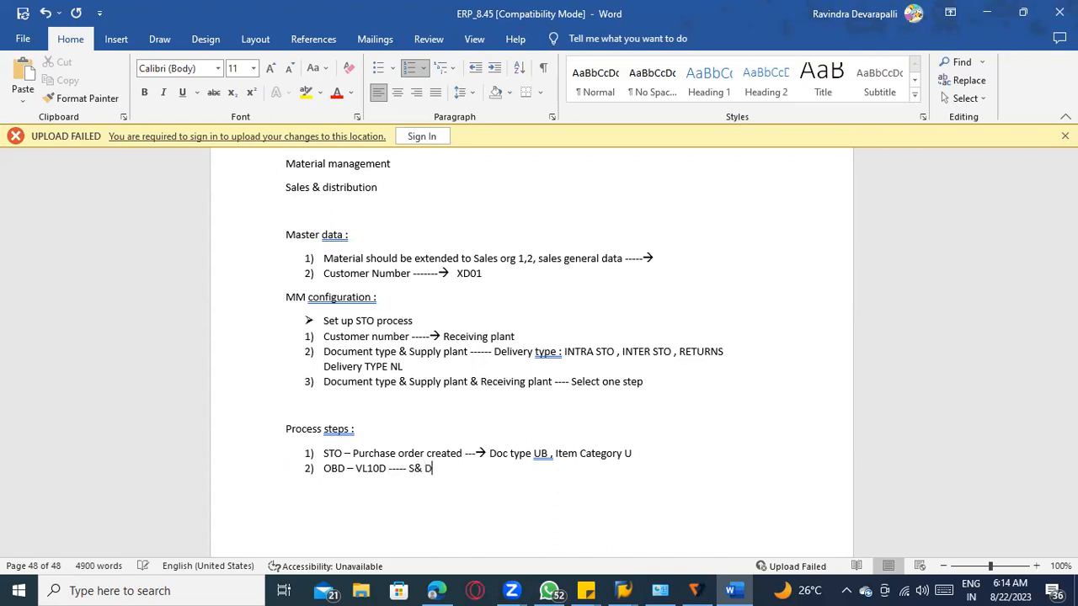
key(BackSpace)
text(D transacation code)
scroll(458, 355, down, 3)
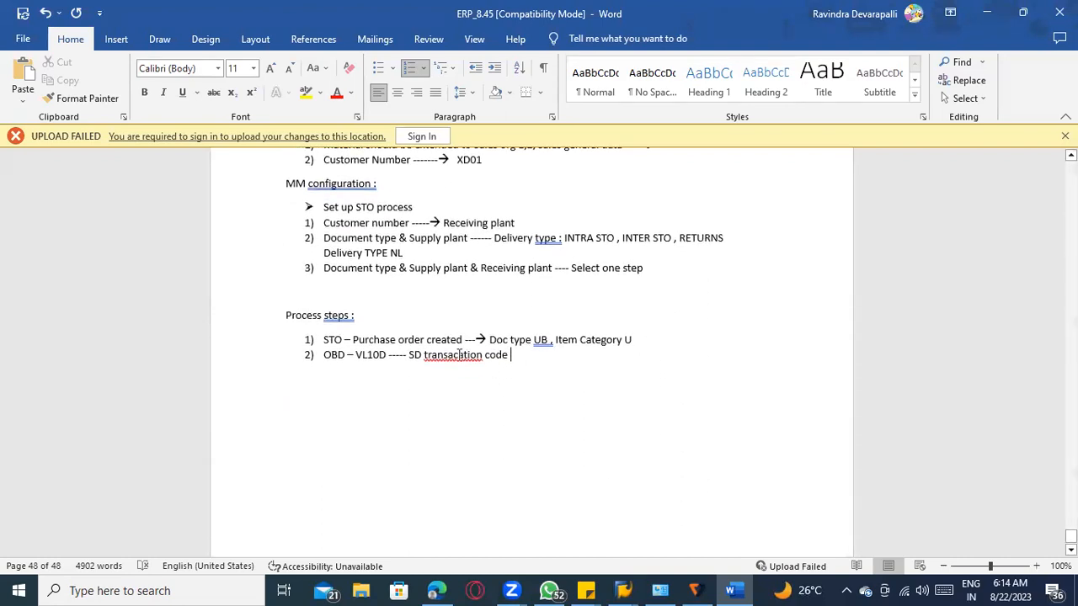
right_click(458, 354)
click(397, 60)
Expand the abbreviation "OBD" in item 2) of the process steps to "Out Bound delivery"
click(331, 355)
text(ut)
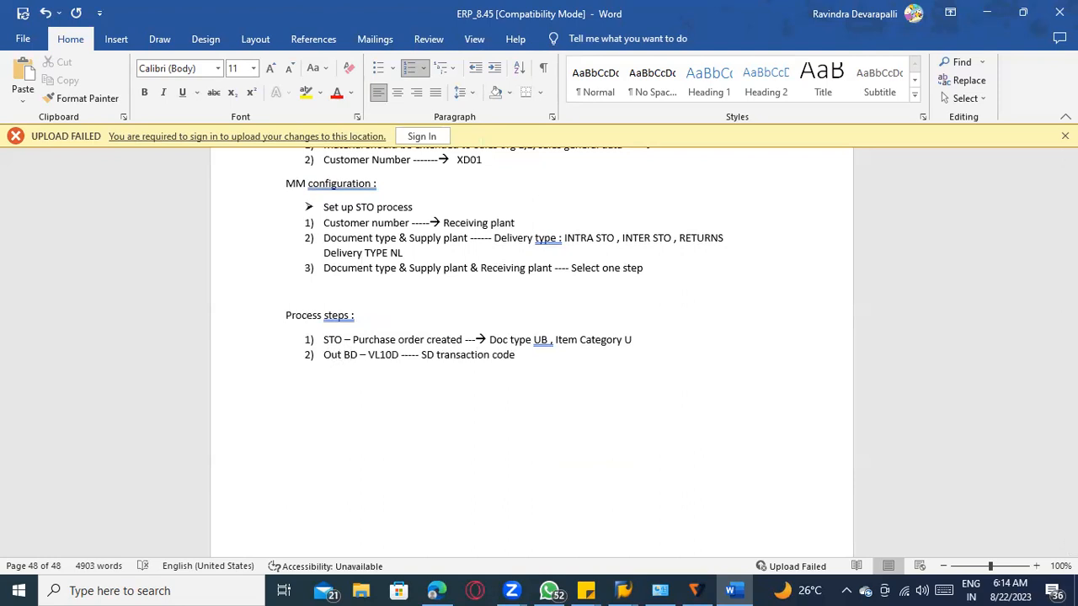
key(Right)
text(ound D)
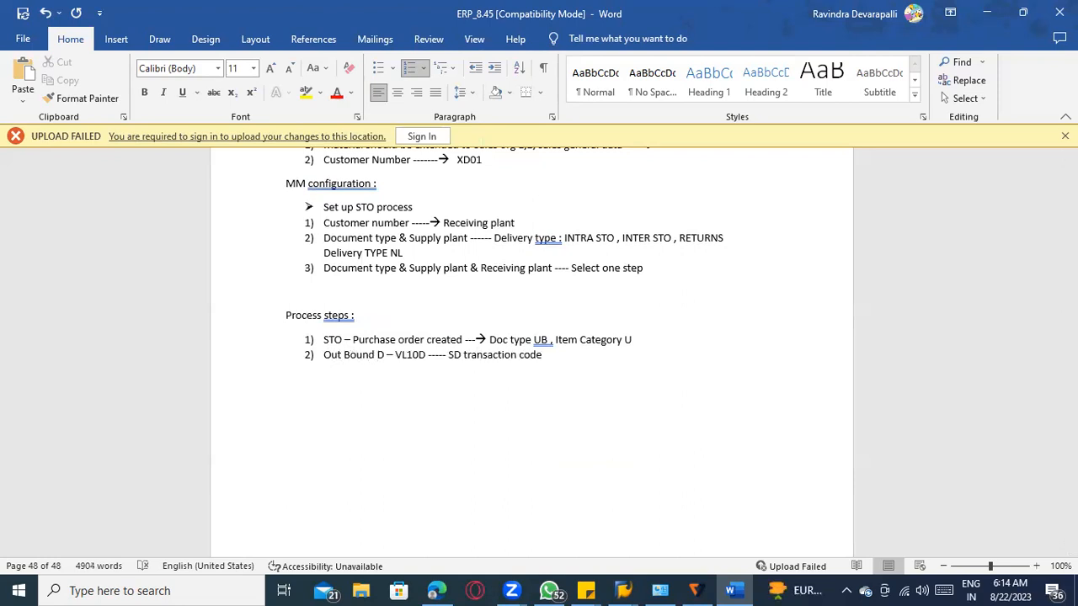
text(deliver)
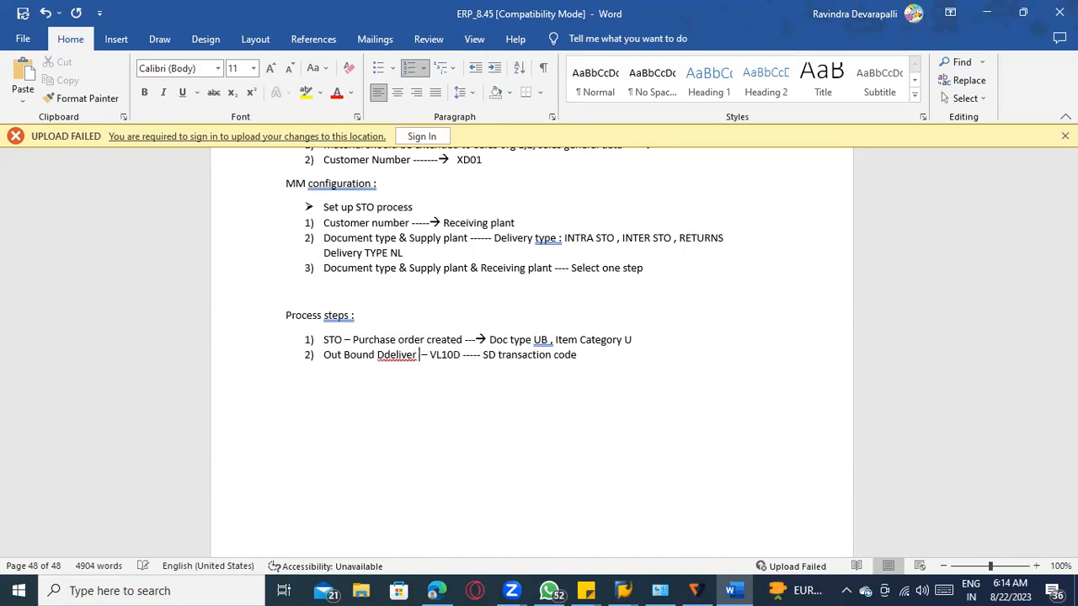
key(BackSpace)
text(y)
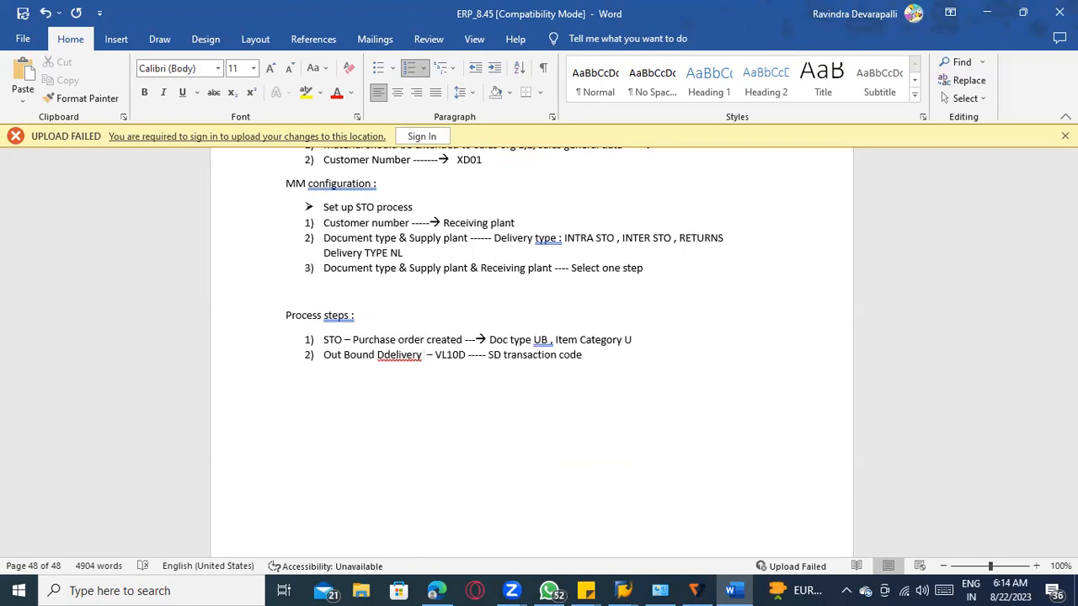
click(384, 357)
key(BackSpace)
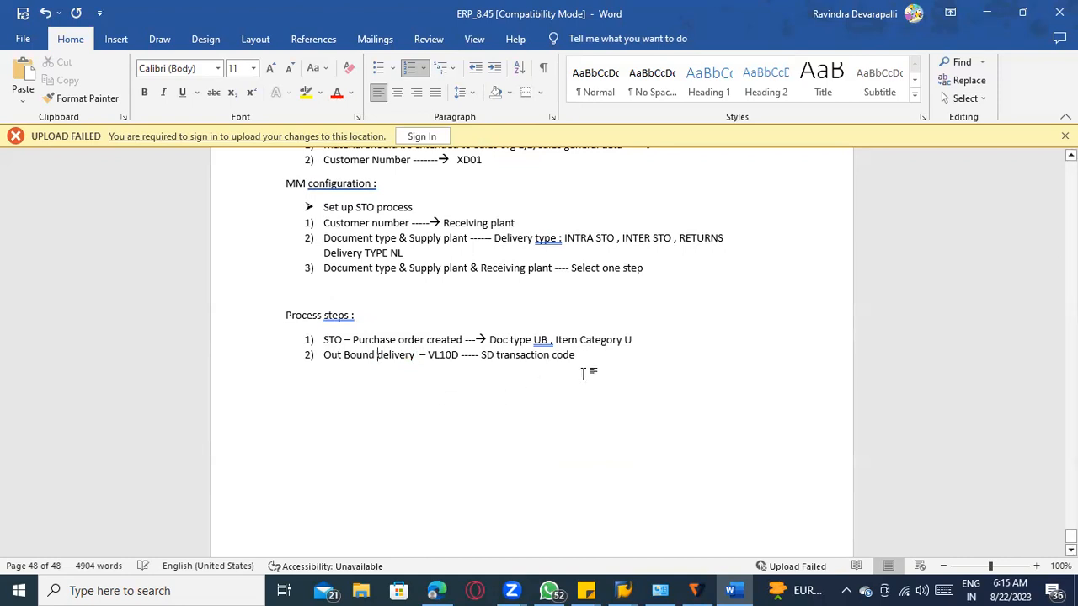
Add item 3) "Post goods issue – VL02N ---- SD transaction code" to the process steps, correcting the spelling of "transaction"
click(606, 386)
key(Return)
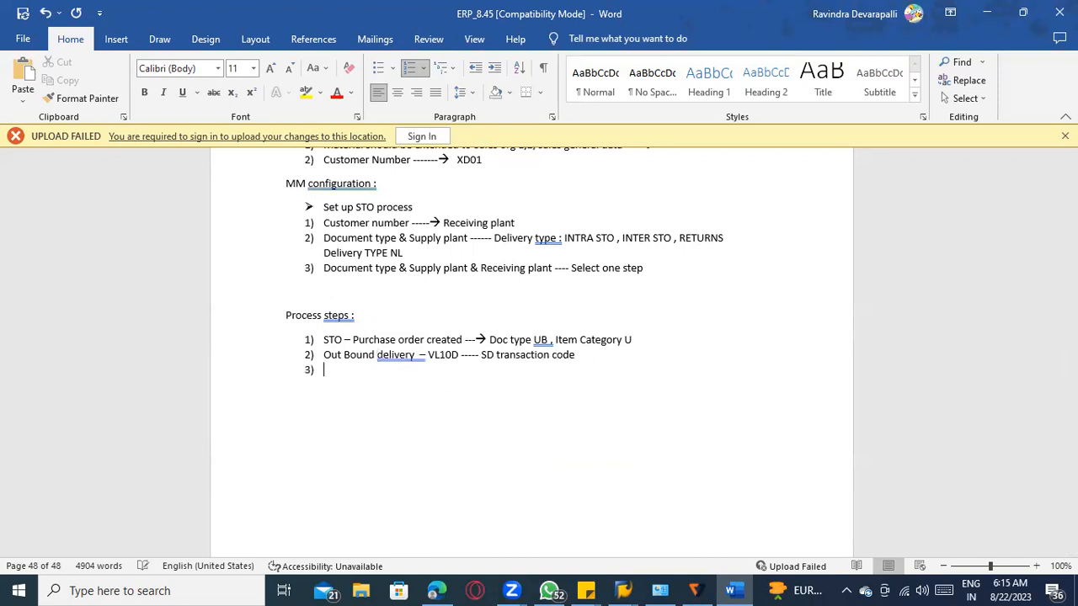
text(Pos)
text(t goods isu)
text(e -- VL)
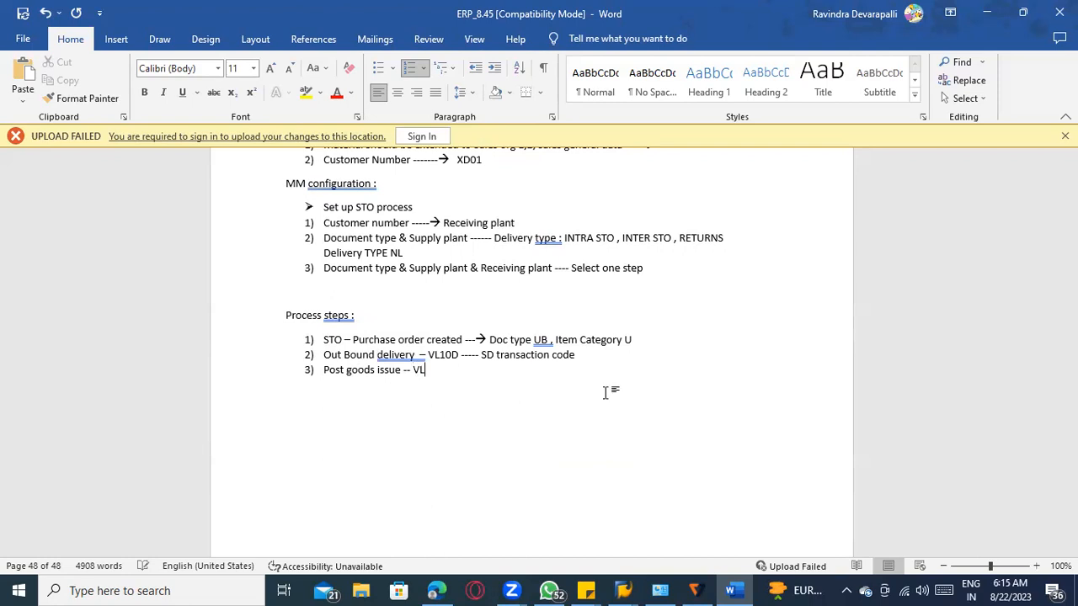
text(02N ---- SD tra)
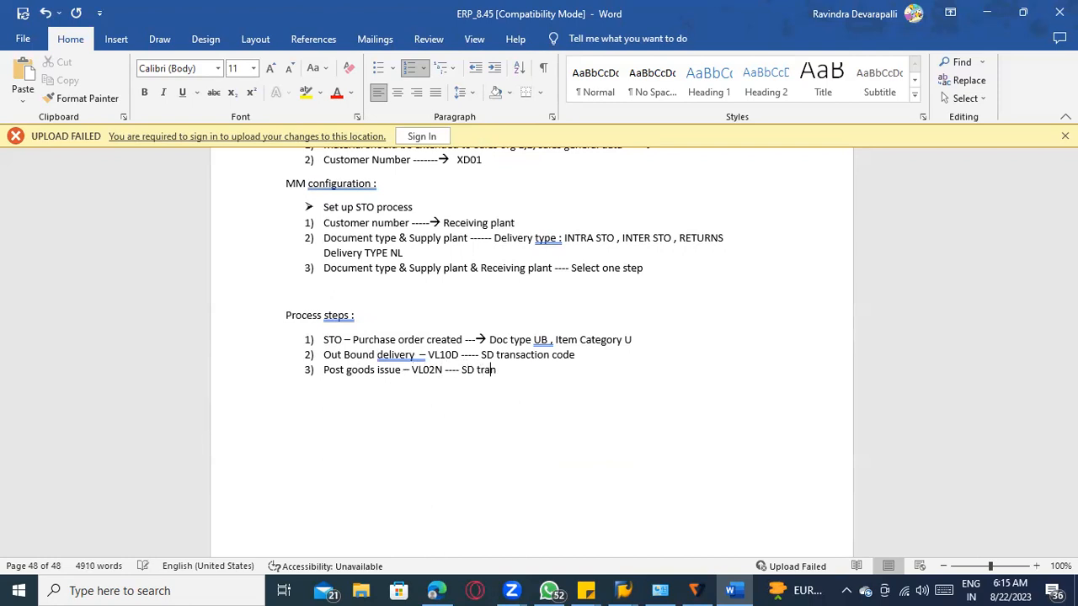
text(nsacation code)
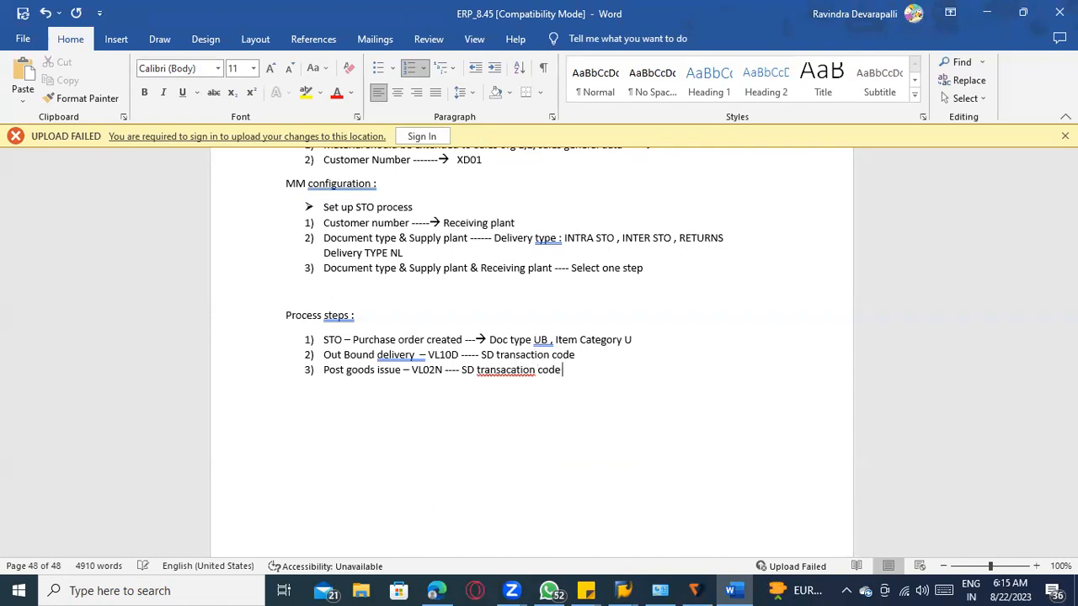
right_click(491, 372)
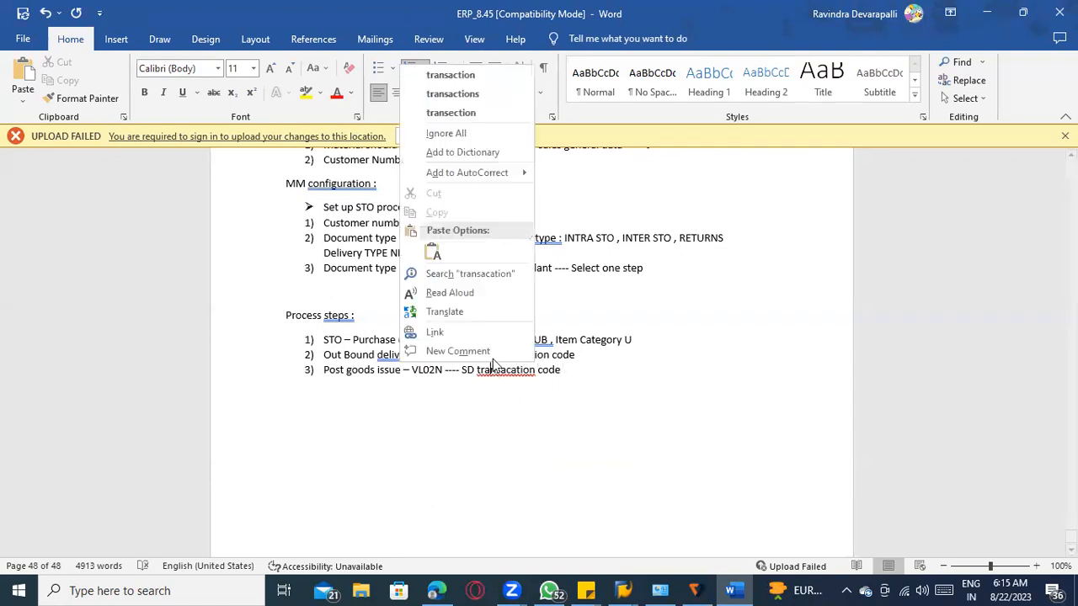
click(479, 75)
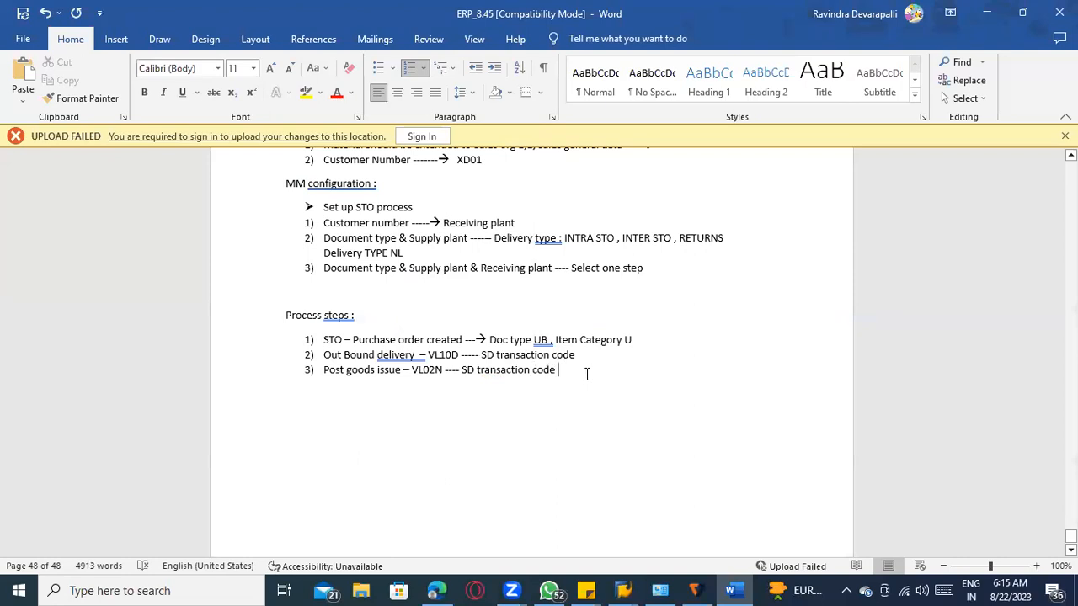
Add item 4) "Billing ---- Proforma invoice" to the process steps, followed by a dashed arrow and "VF01"
key(Return)
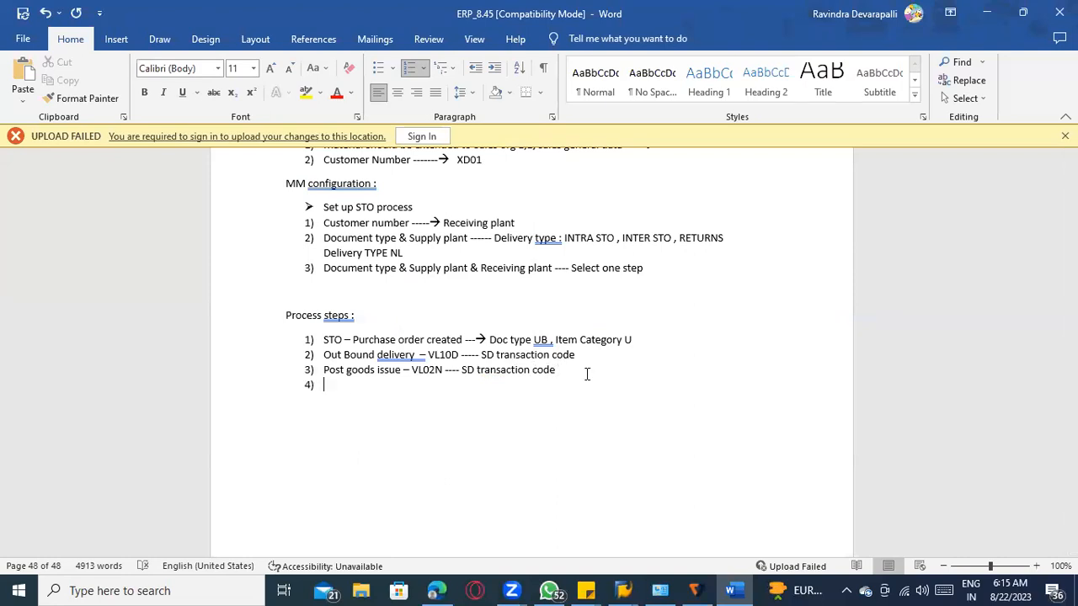
text(Billing ---- Proforma invoice)
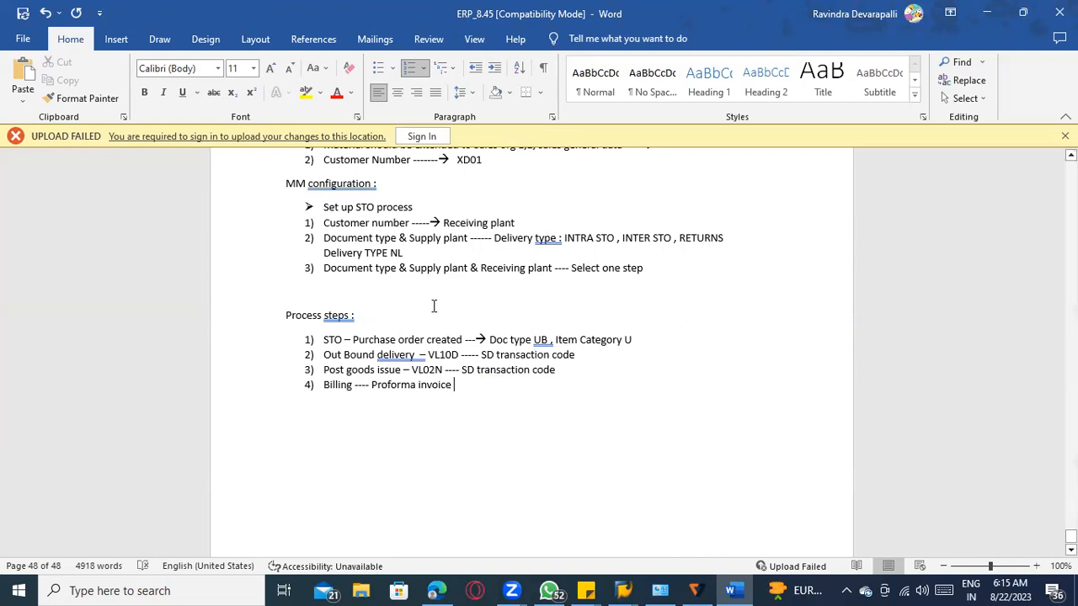
scroll(435, 306, up, 2)
scroll(413, 392, up, 3)
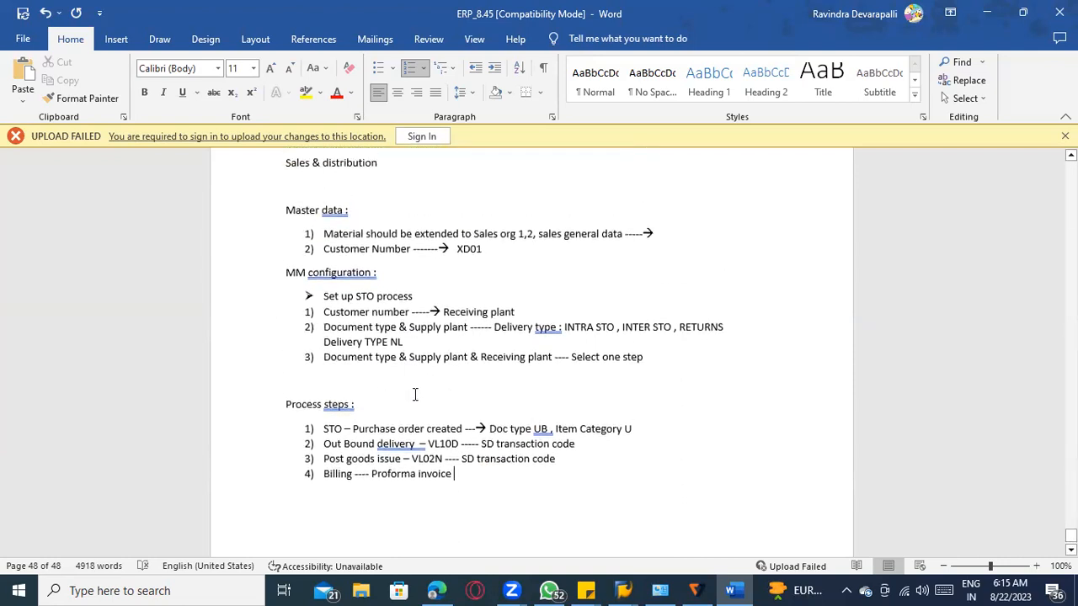
scroll(414, 392, down, 5)
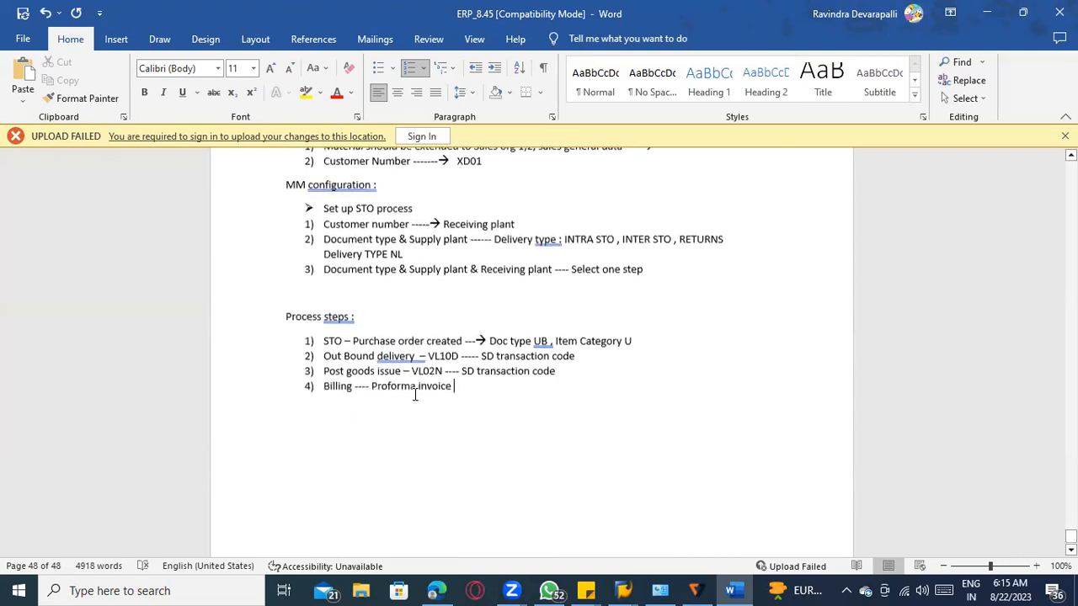
click(463, 390)
text(-----)
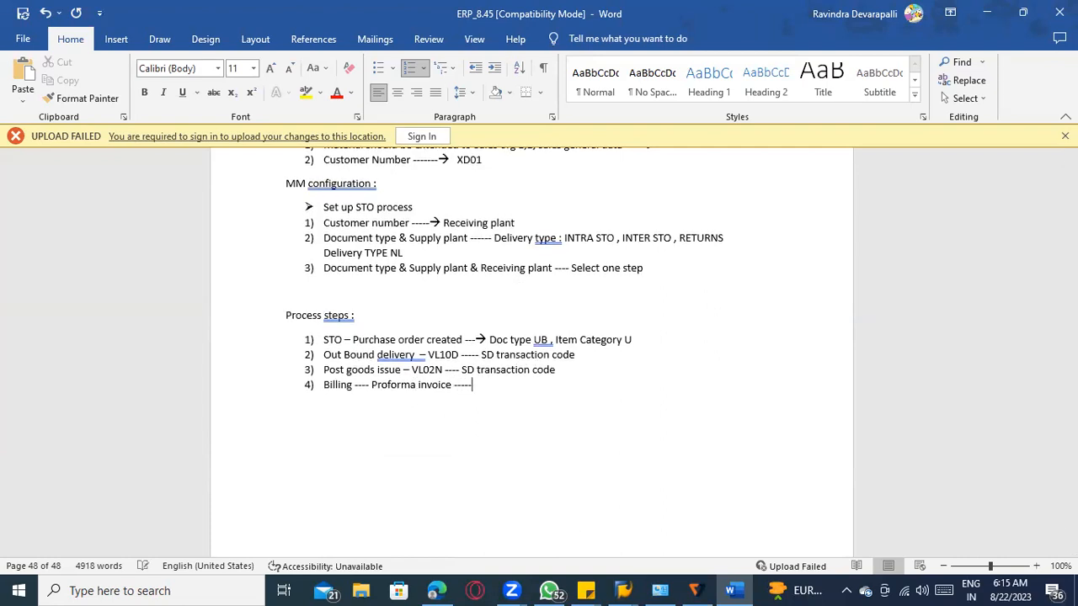
text(-----> )
text(VF01)
Add item 5) "Goods receipt ----- MIGO", a long dashed line and "MM Transaction", correcting the spelling of "Transaction"
key(Return)
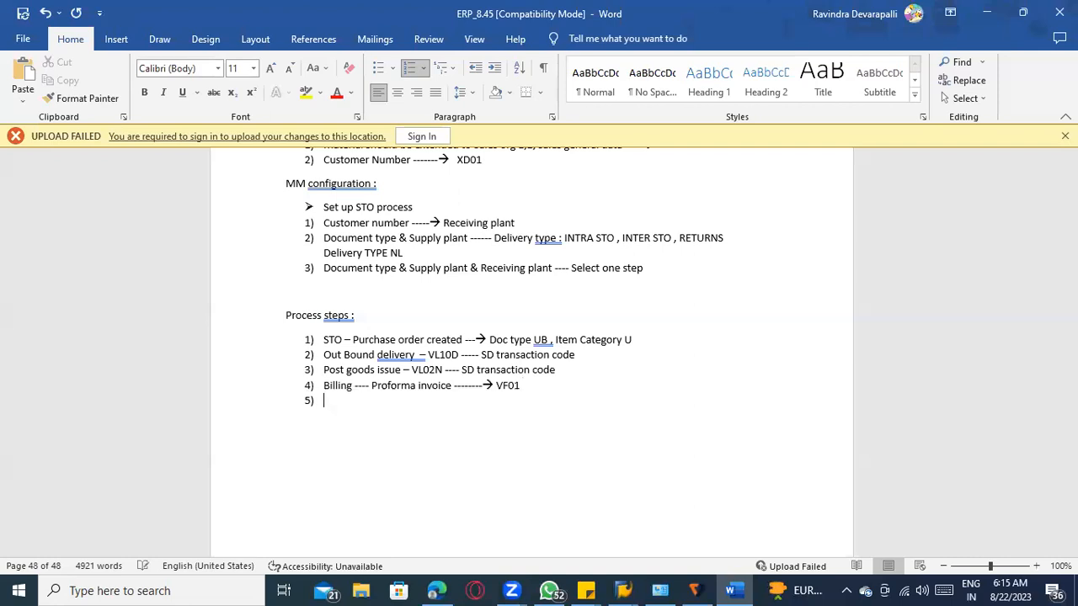
text(Goods receipt ----- MIGO -------------------------------------MM )
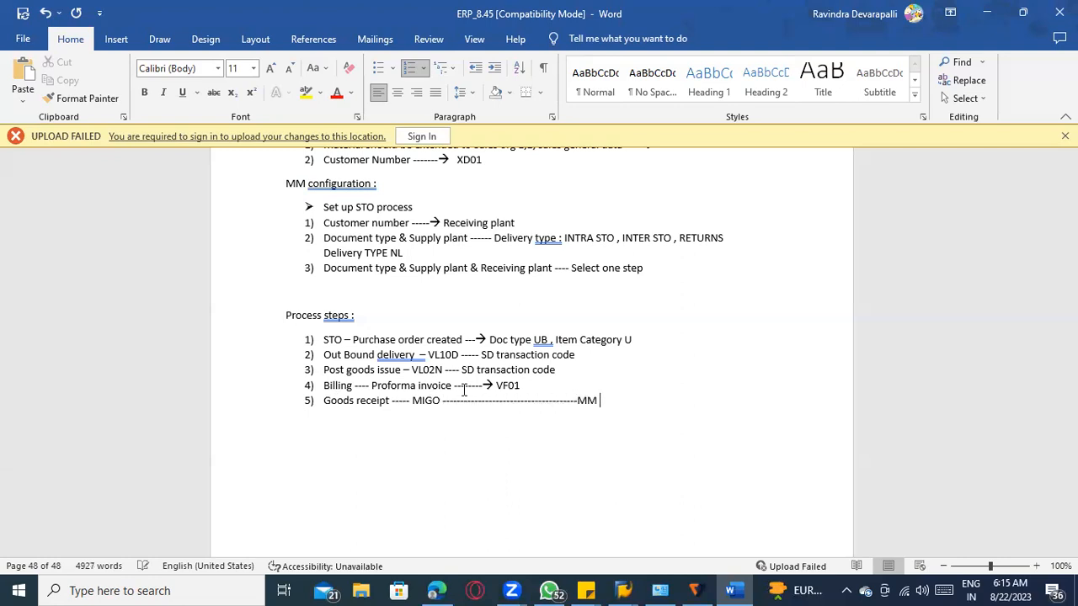
text(Tan)
key(BackSpace)
key(BackSpace)
text(ranscation)
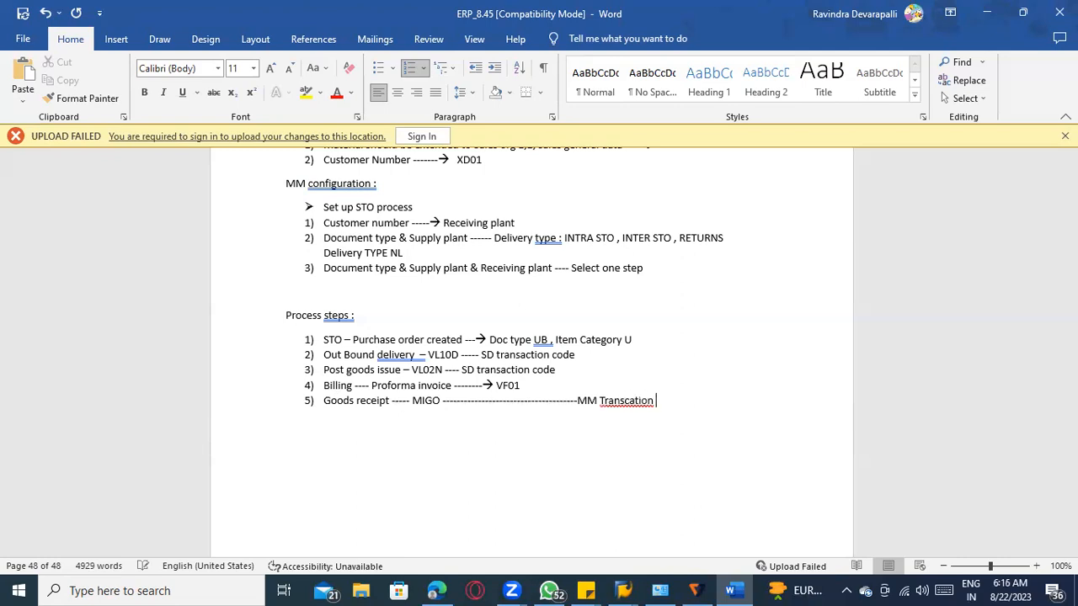
right_click(643, 402)
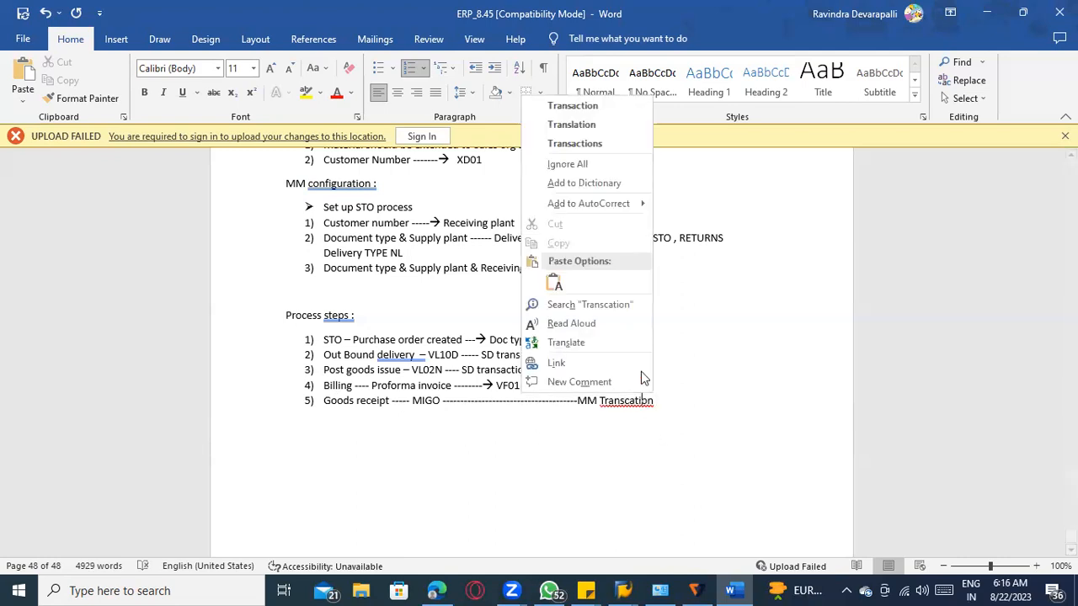
click(572, 105)
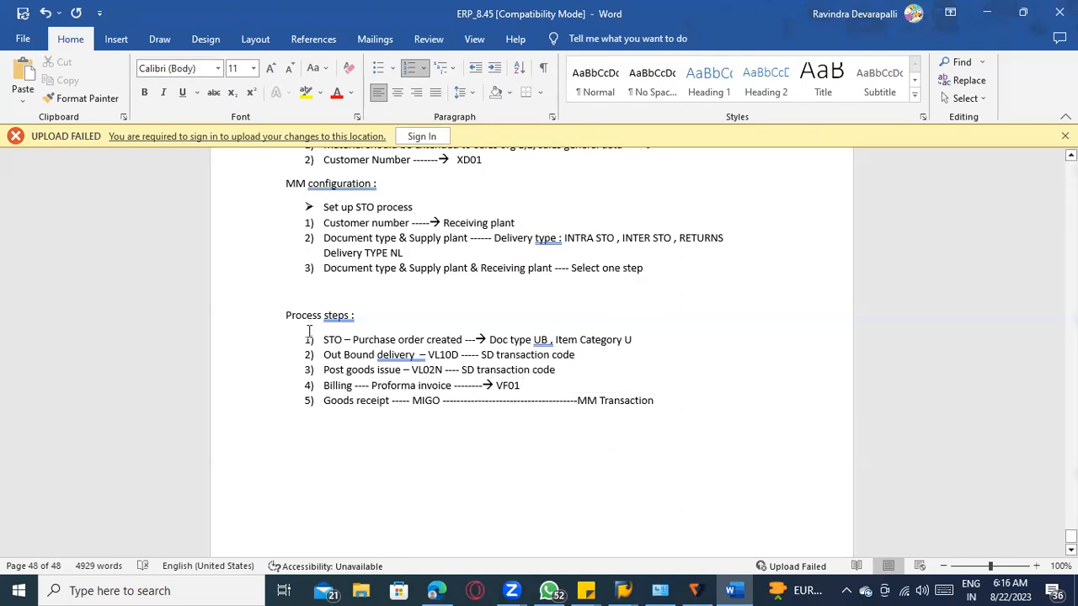
Append "---- Receiving plant" to the end of the STO purchase order item in the process steps
drag(325, 340, 641, 347)
click(642, 347)
text(---- Receiving)
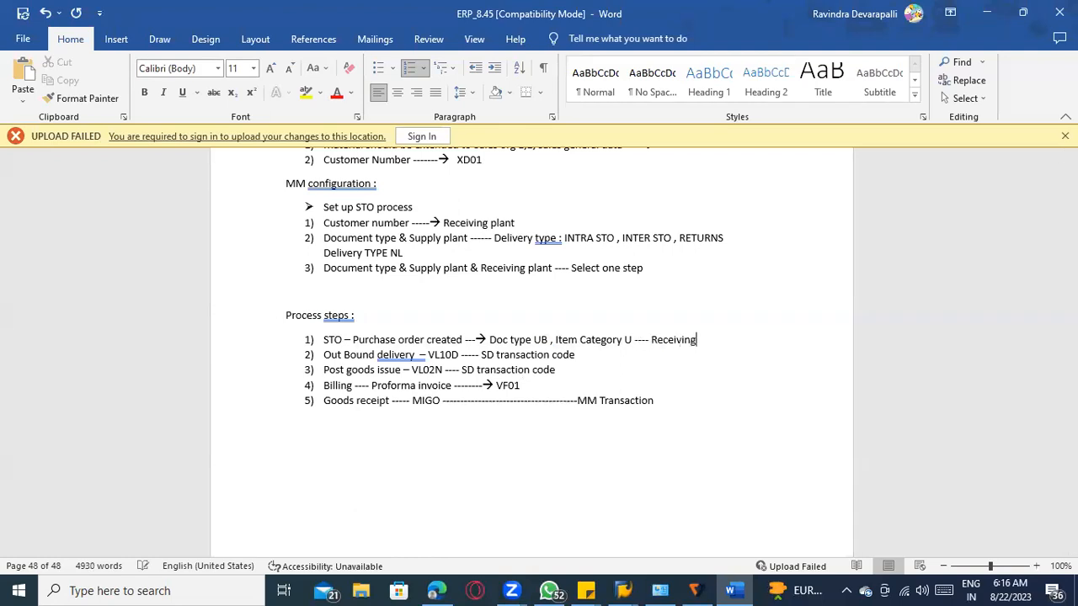
text( plant)
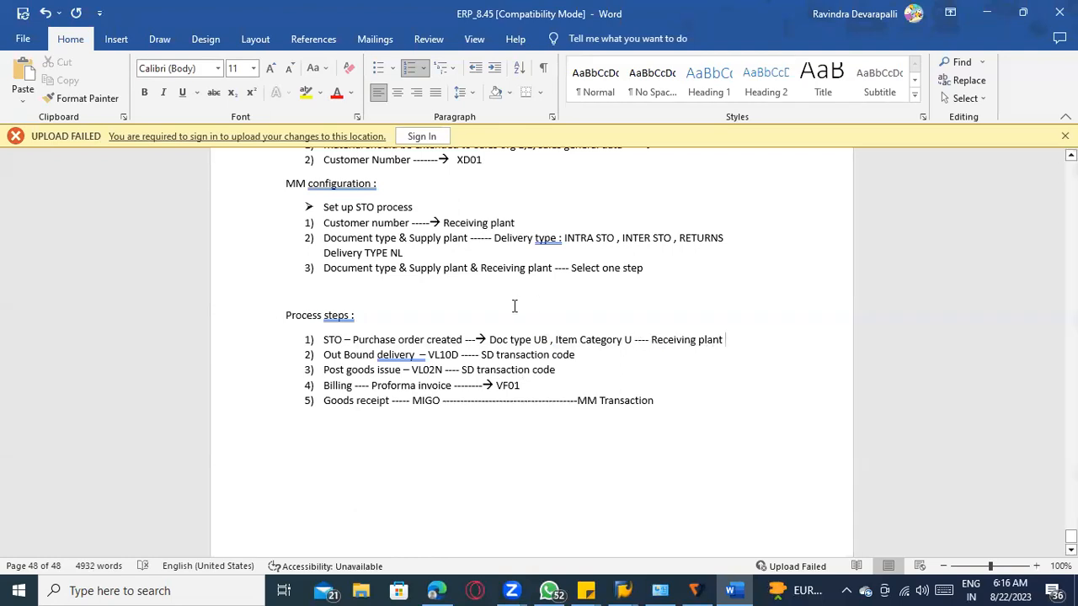
Append "----- Supplying plant" to the end of the Out Bound delivery item in the process steps
click(598, 359)
text(----- Su[pp)
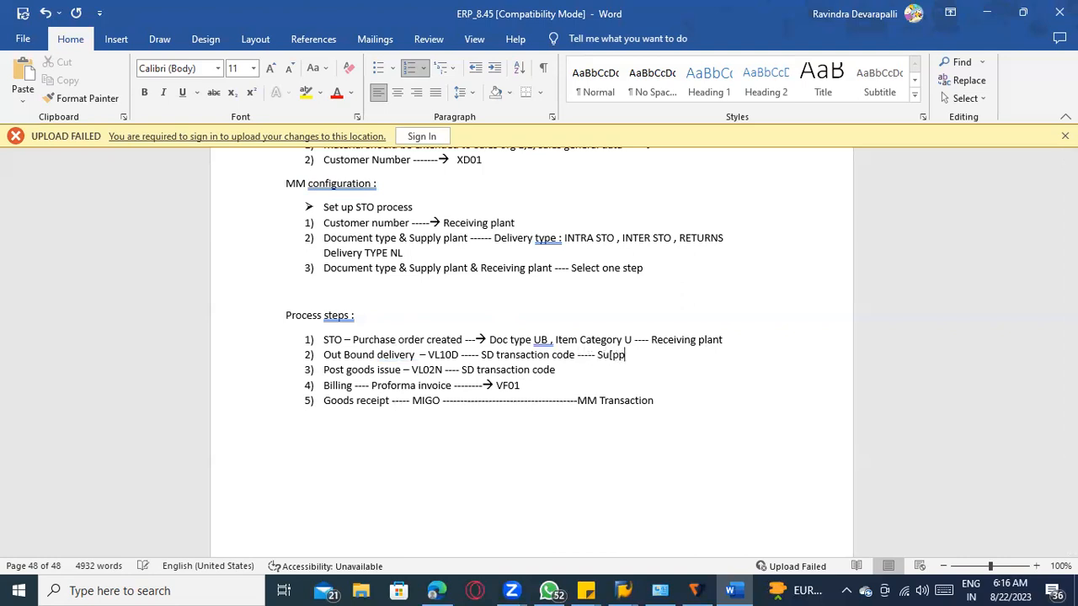
key(BackSpace)
key(BackSpace)
text(pplying plant)
Append a dashed line and "Supplying plant" to both the Post goods issue and the Billing items in the process steps
click(583, 374)
text(-----------)
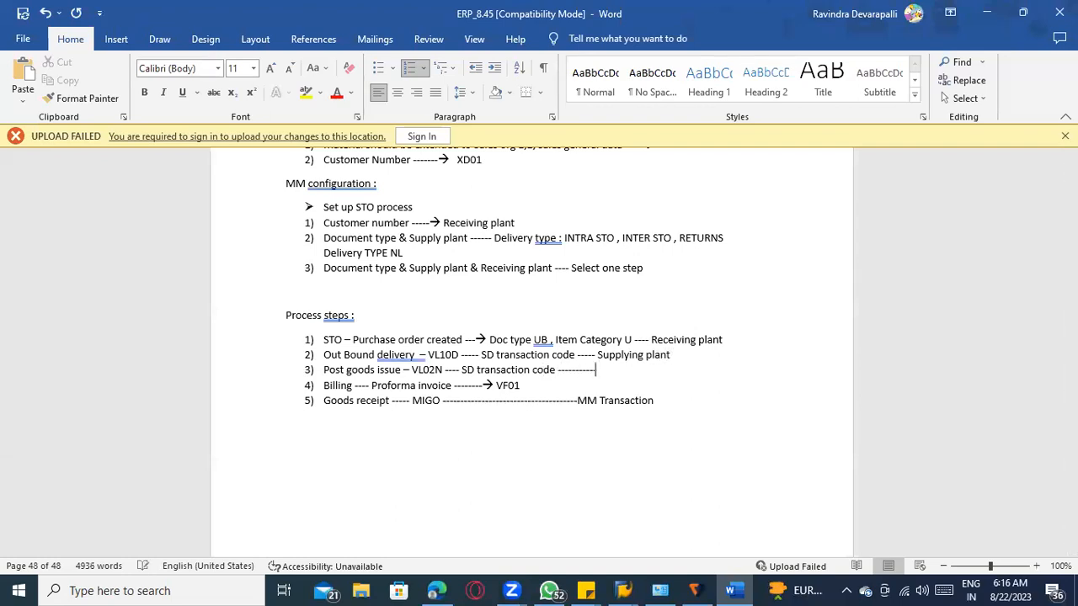
text( Supplying plant)
click(538, 387)
text(--------------------)
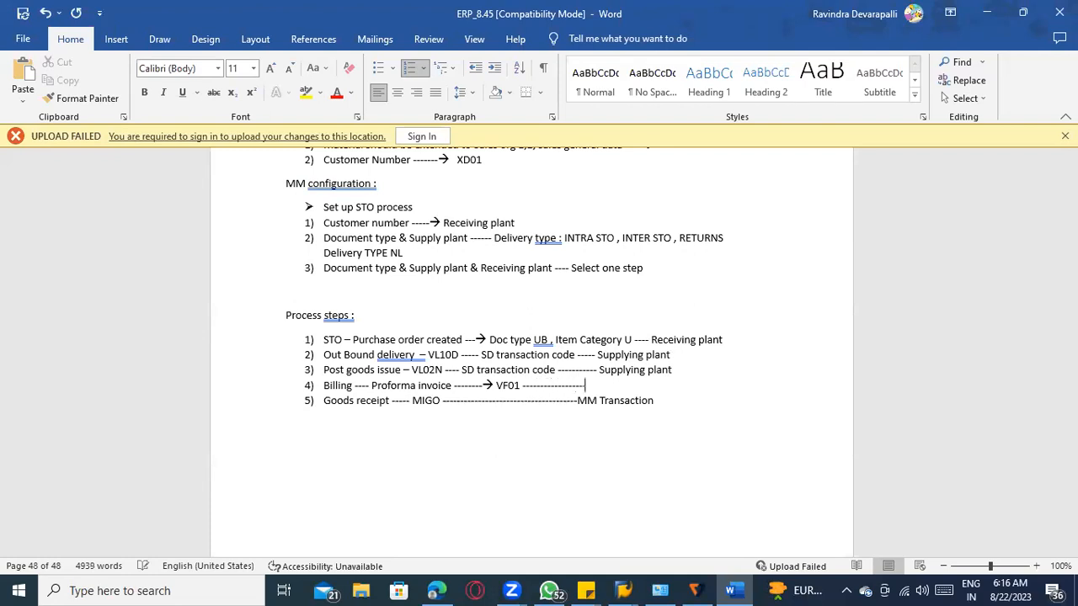
text( Supplying plant)
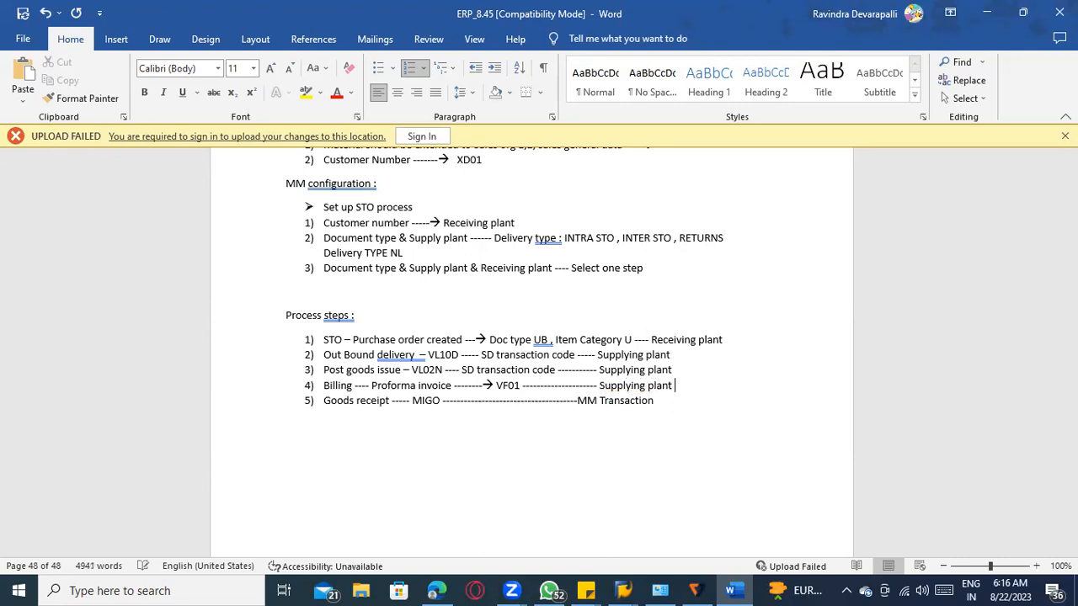
Append "---MM" to the STO purchase order item and "---------MM" to the Goods receipt item in the process steps
scroll(169, 396, up, 5)
scroll(291, 273, down, 3)
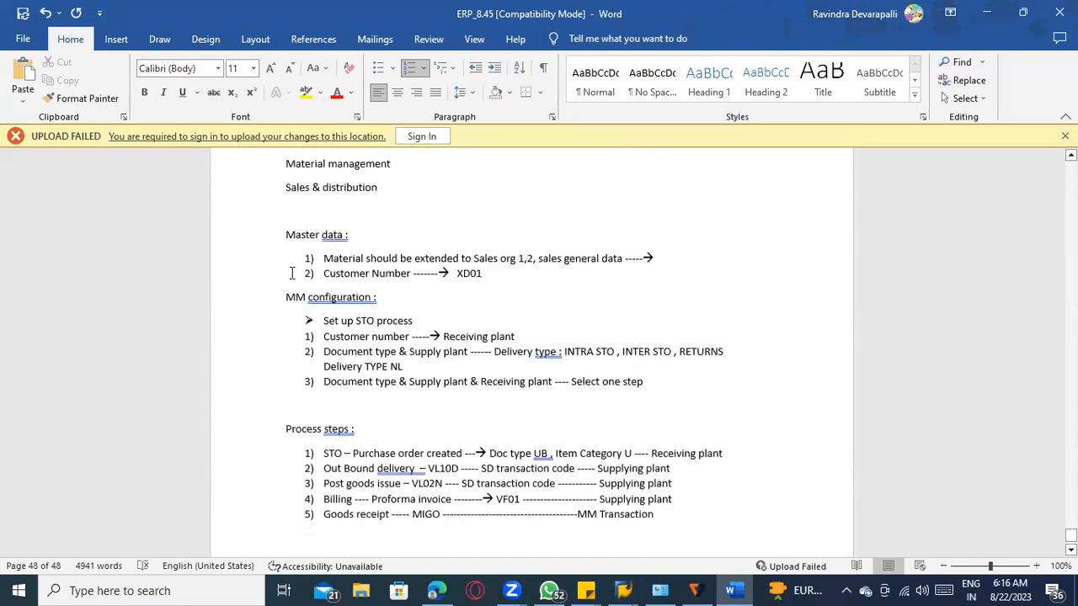
drag(286, 235, 678, 502)
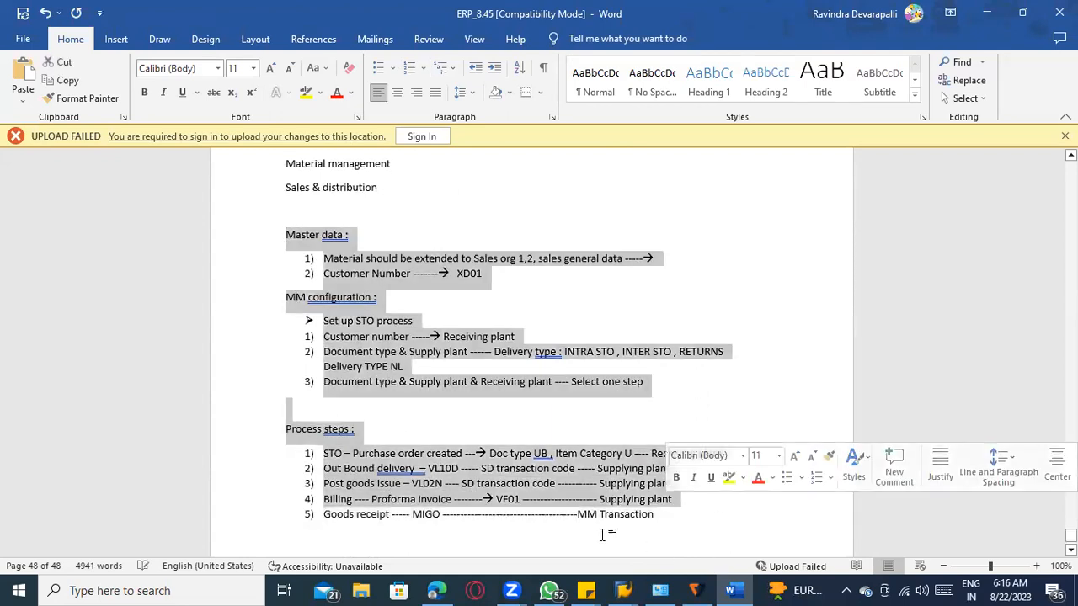
click(602, 535)
click(683, 471)
click(747, 455)
text(---MM)
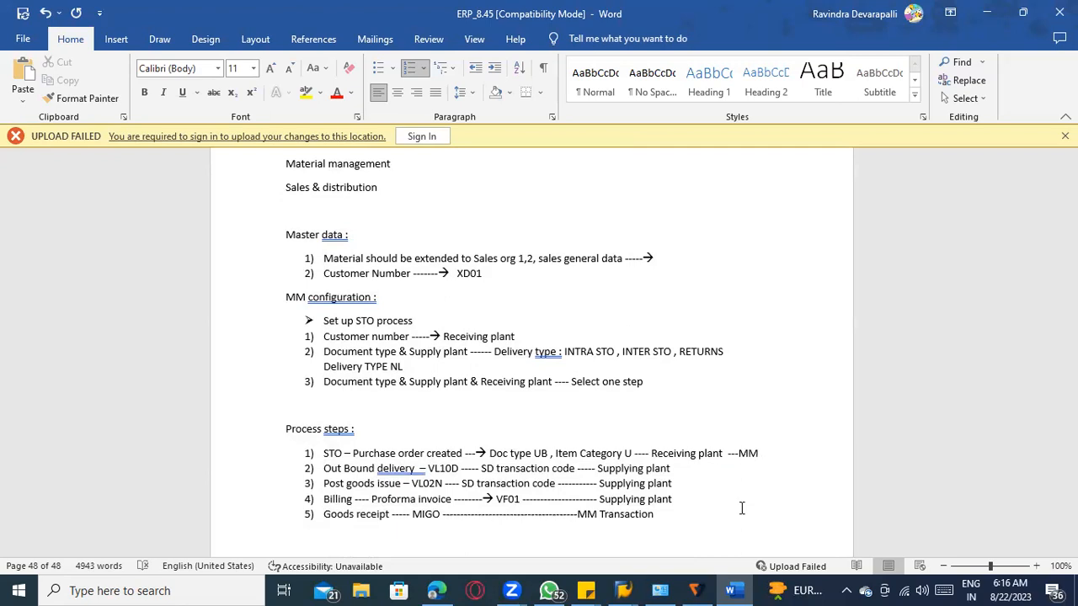
click(721, 516)
text(---------MM)
Append a dashed line and "SD" to the Billing, Post goods issue and Out Bound delivery items in the process steps
click(718, 500)
text(---- SD ---- SD)
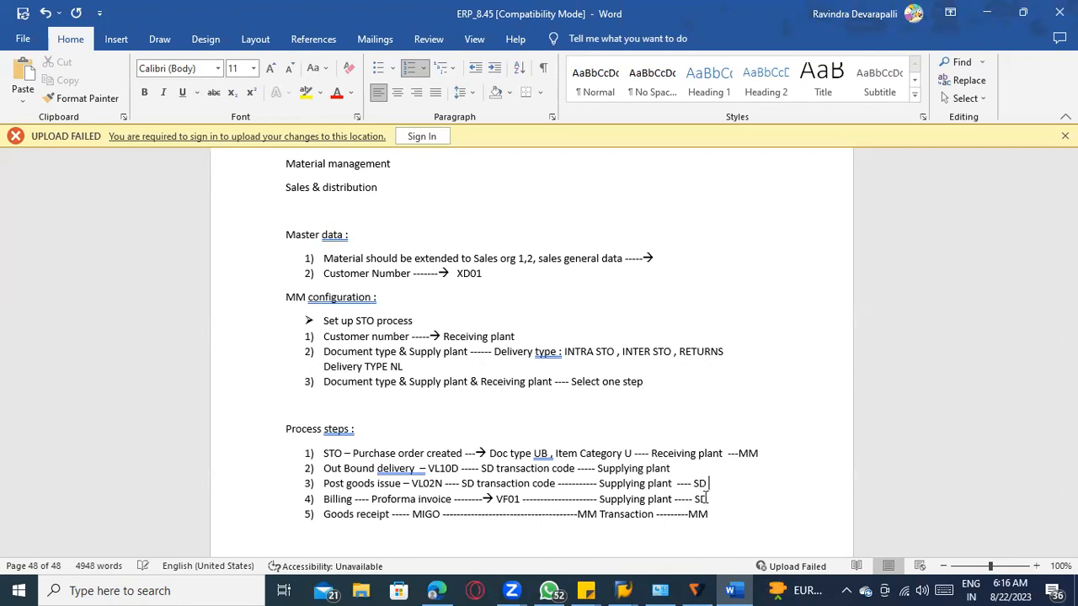
click(695, 474)
text(----- SD)
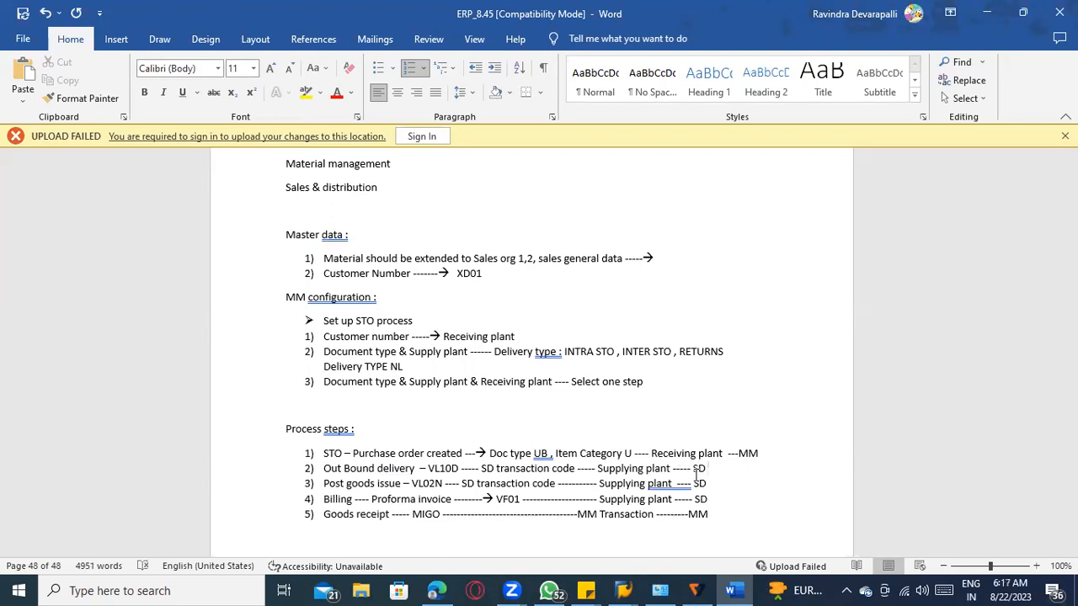
Review the master data, MM configuration and process steps in the notes, including the material extension requirement
scroll(503, 412, down, 2)
scroll(502, 413, up, 4)
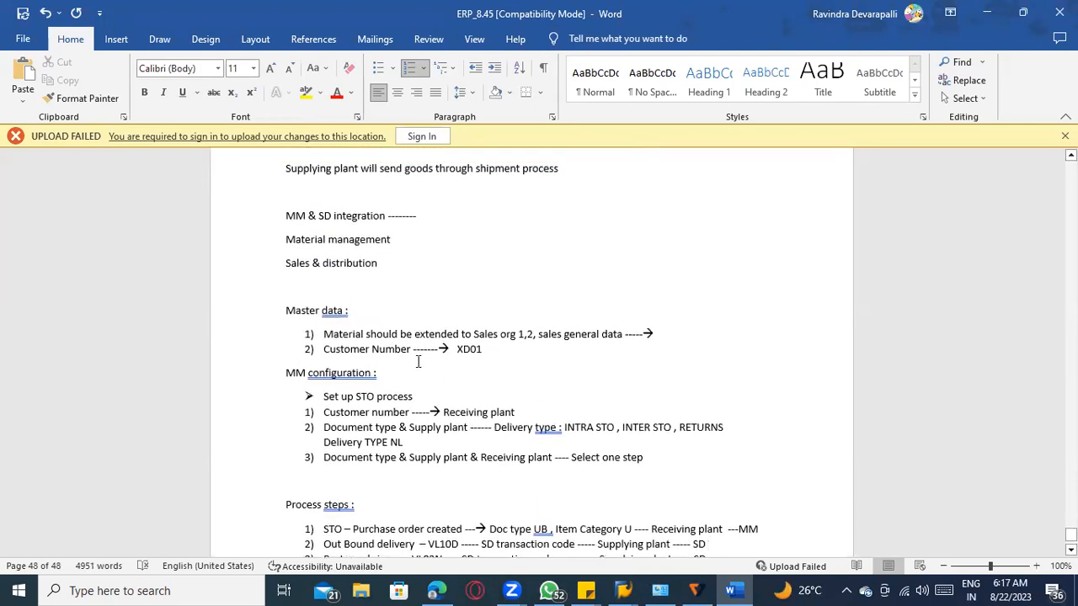
click(373, 351)
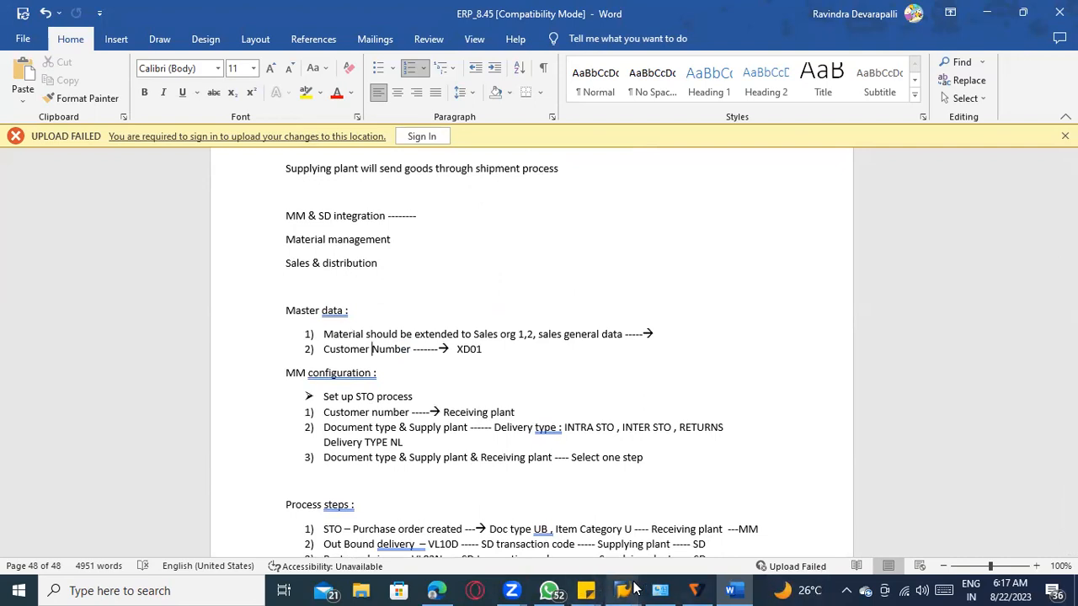
mouse_move(623, 589)
click(606, 521)
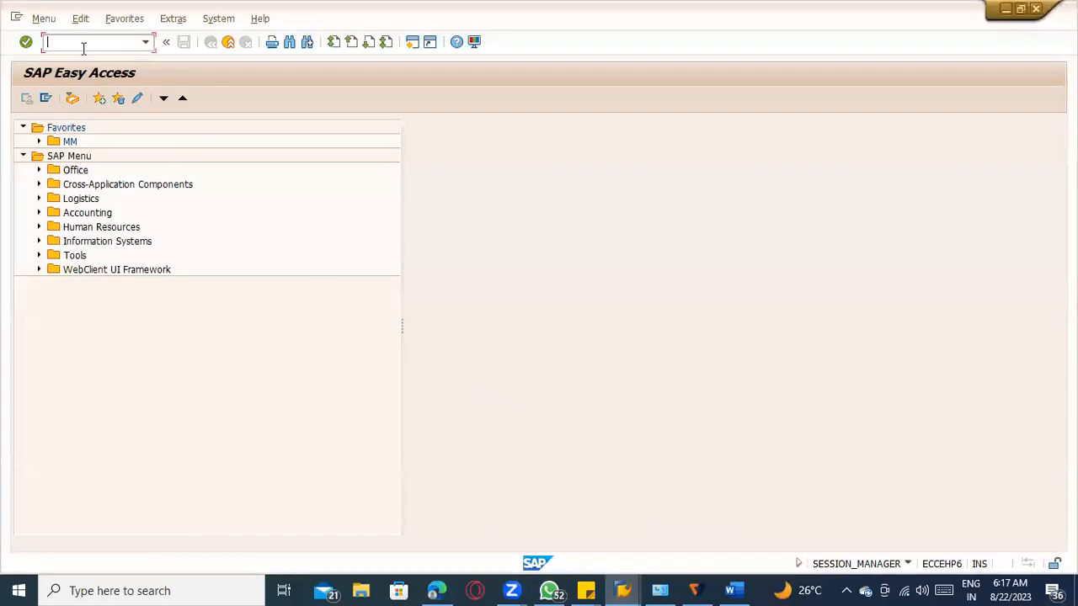
key(alt+Tab)
scroll(640, 402, down, 2)
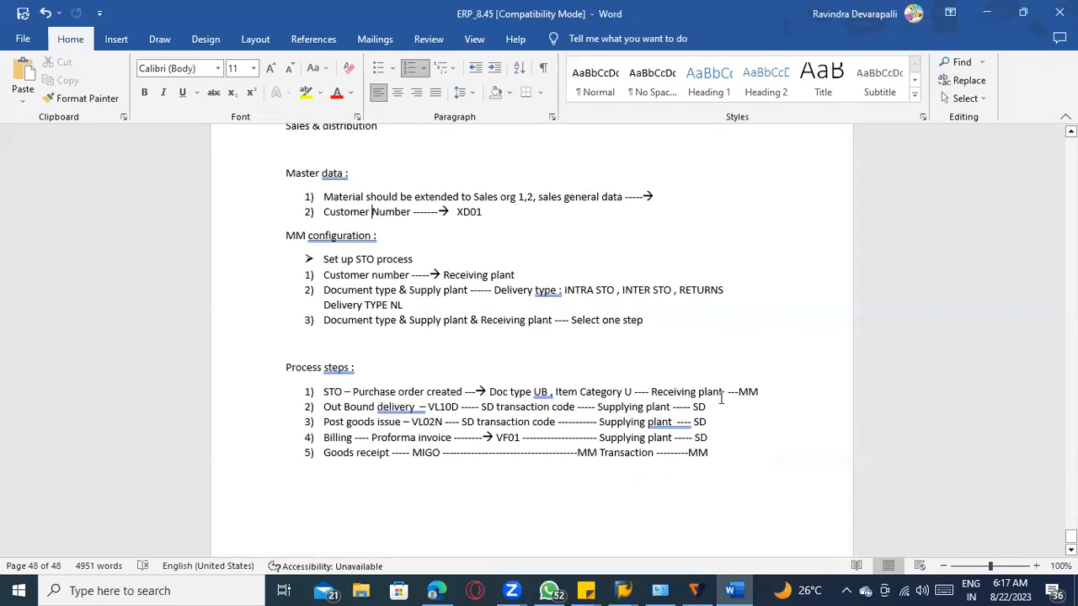
scroll(419, 505, down, 1)
scroll(419, 505, down, 1)
click(395, 446)
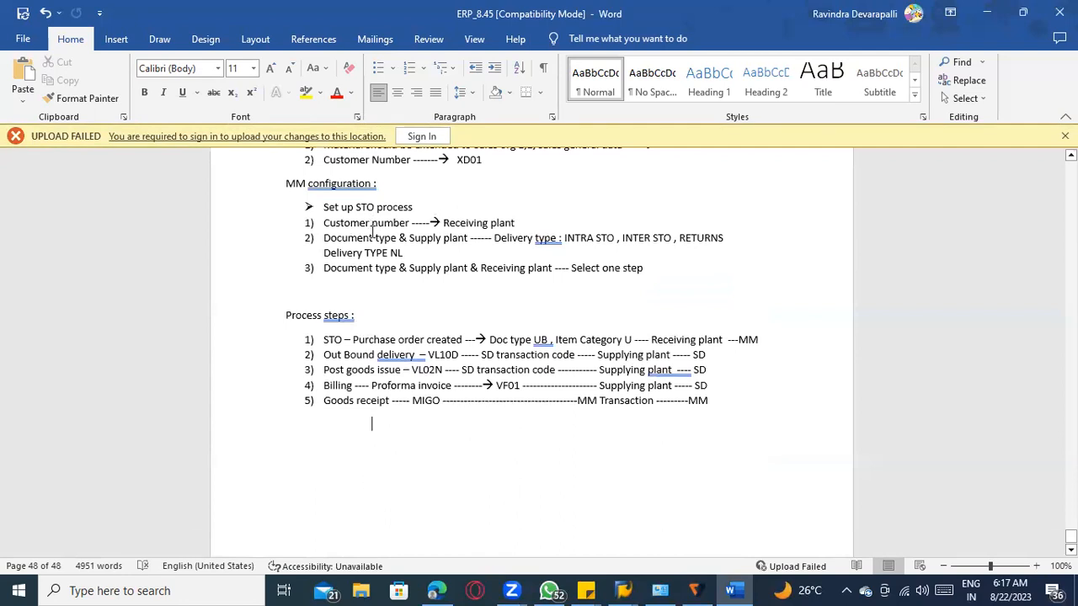
scroll(371, 233, up, 3)
drag(354, 255, 624, 261)
scroll(624, 263, down, 3)
Switch to the open SAP Easy Access session and try to start transaction MM01
click(622, 588)
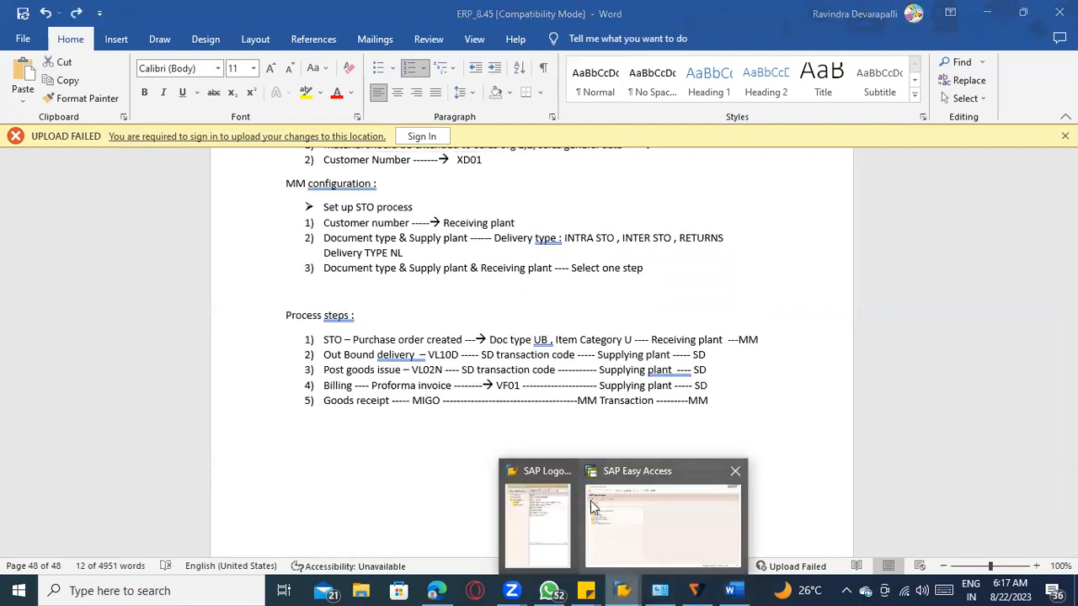
click(547, 524)
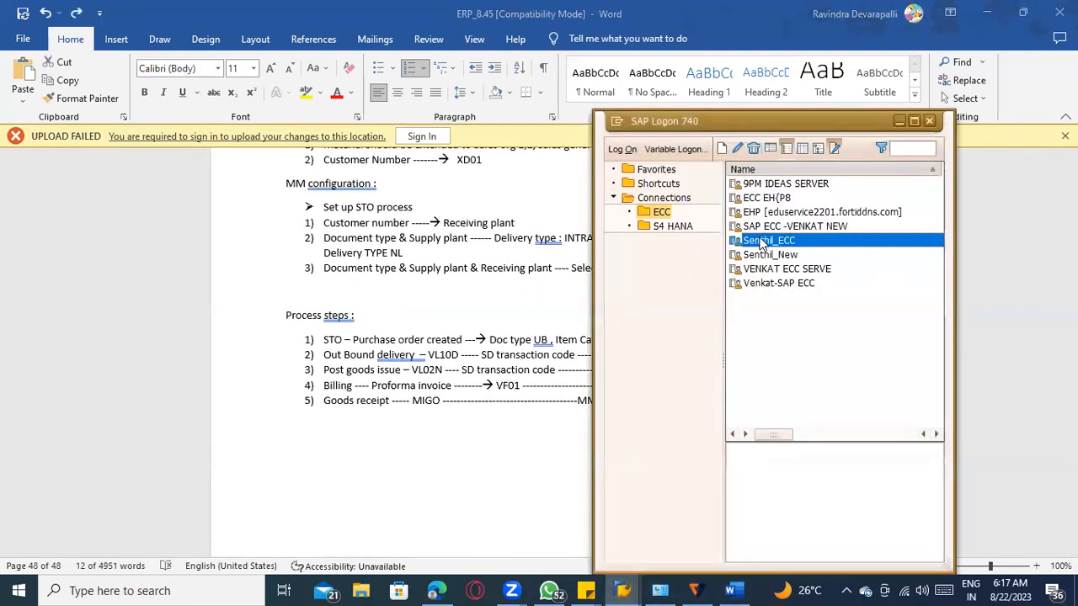
click(623, 588)
click(663, 519)
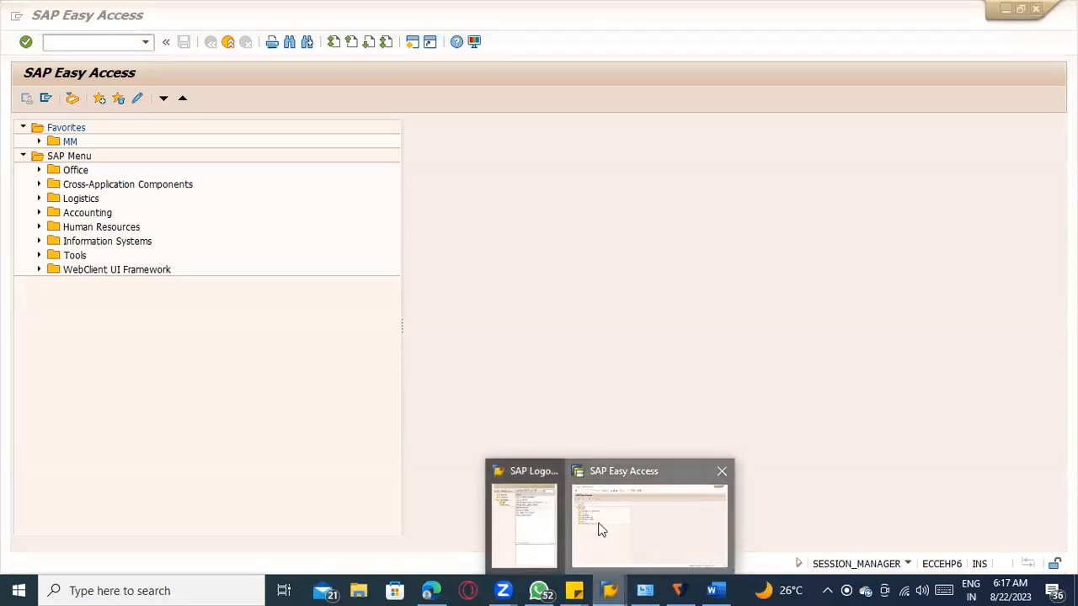
mouse_move(607, 586)
click(527, 522)
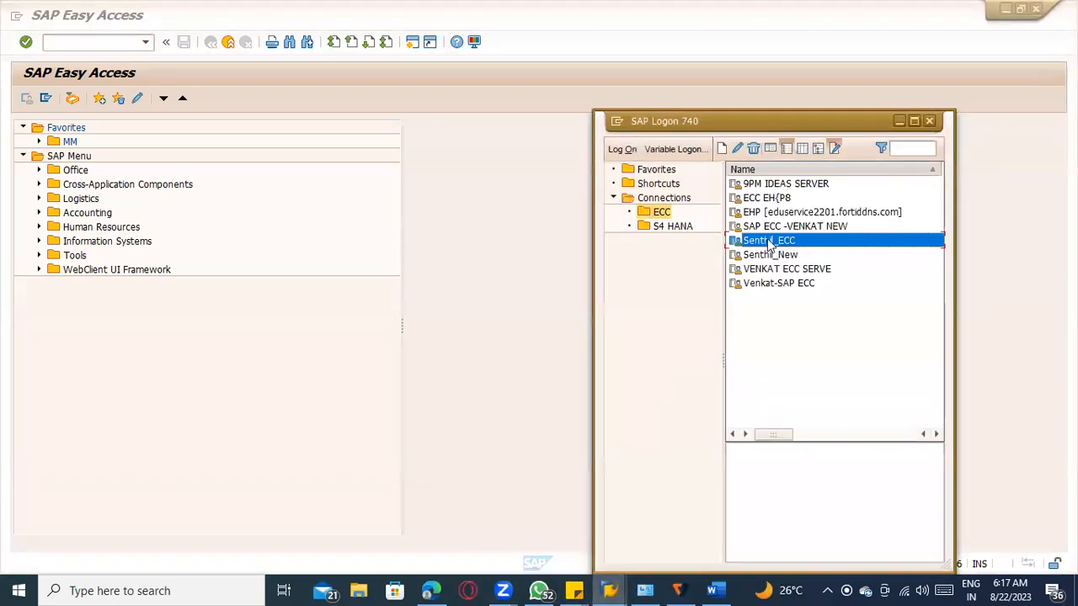
click(429, 300)
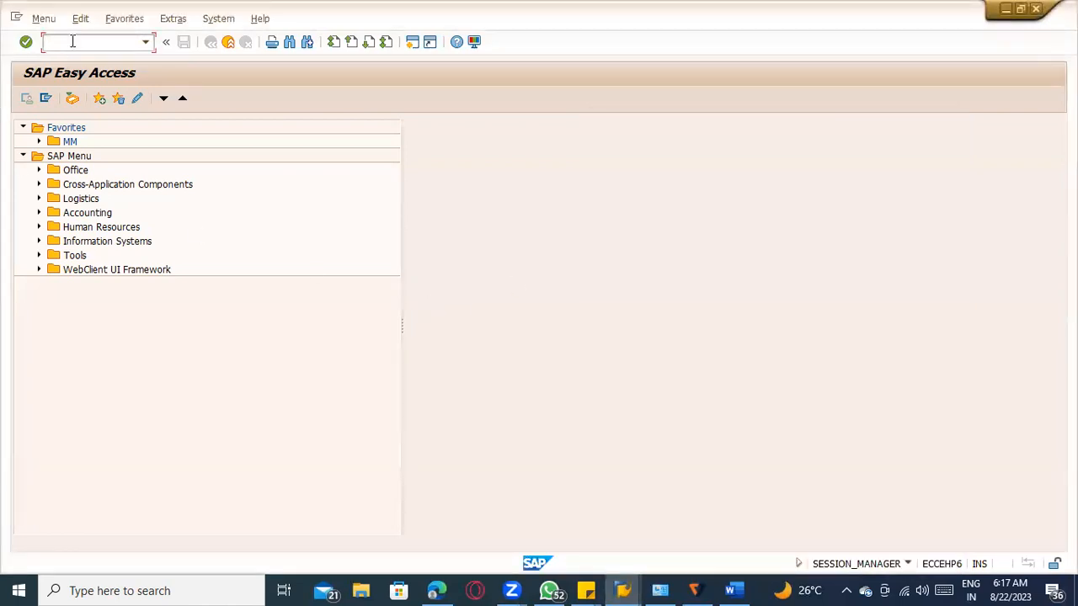
text(MM01)
key(Return)
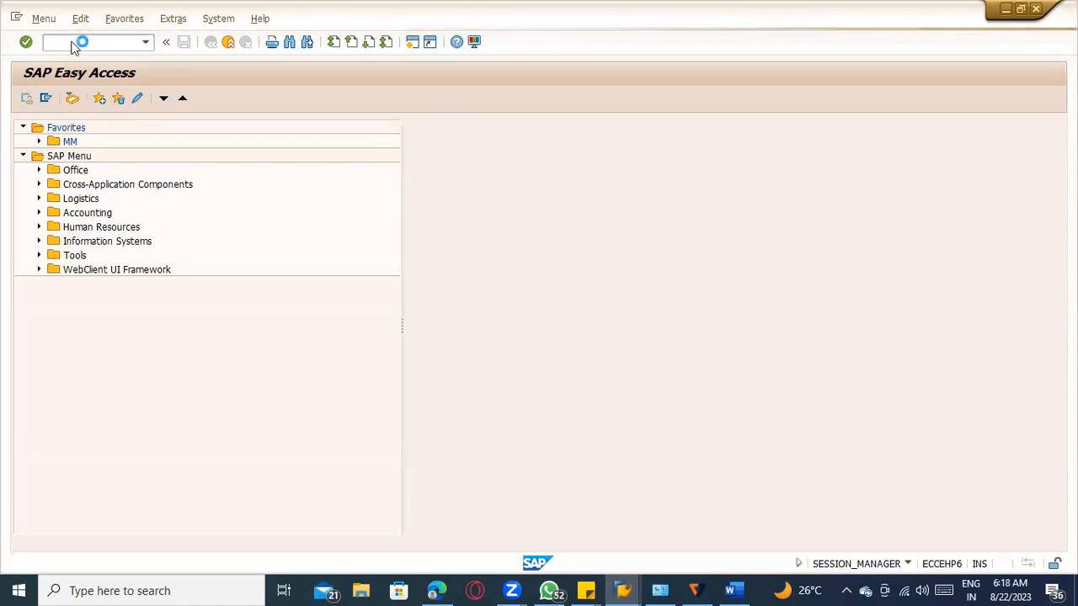
Open a new session from the SAP Logon ECC connections and log on to client 800 with the user name and password
mouse_move(622, 590)
click(541, 482)
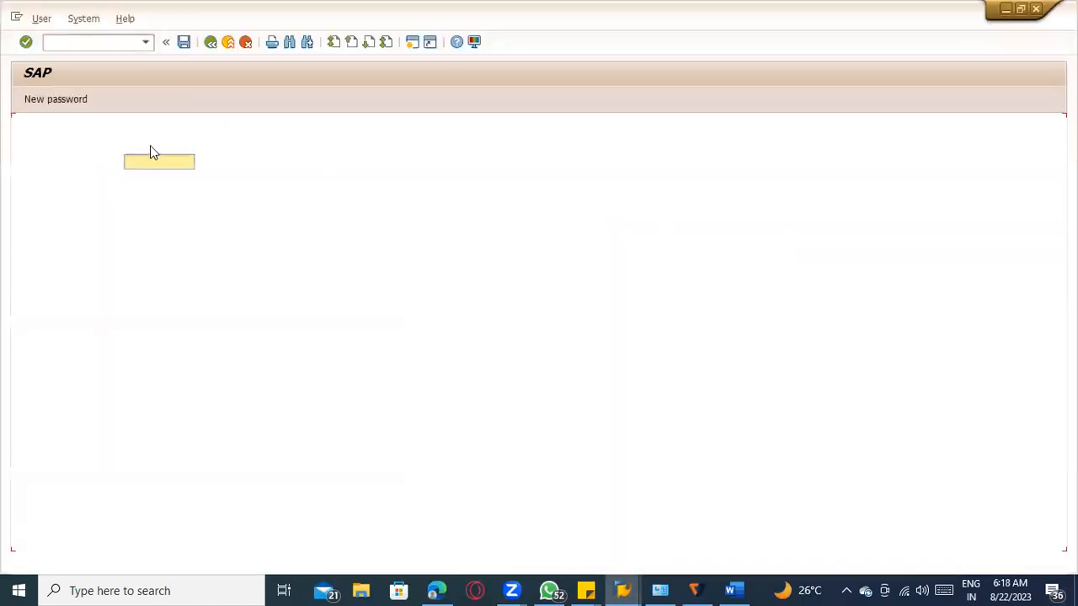
click(159, 181)
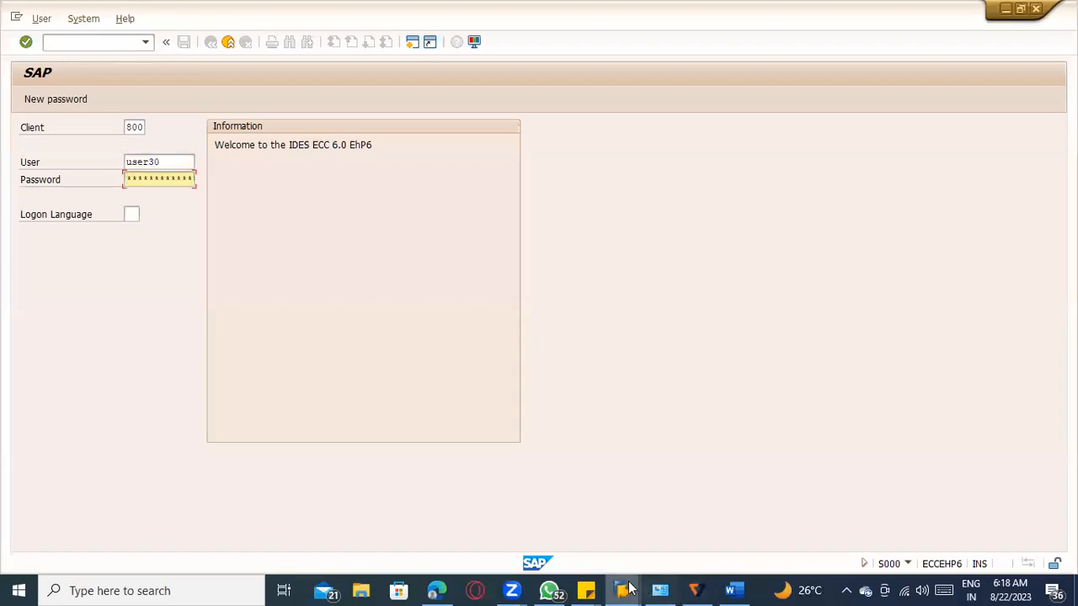
click(589, 590)
click(591, 523)
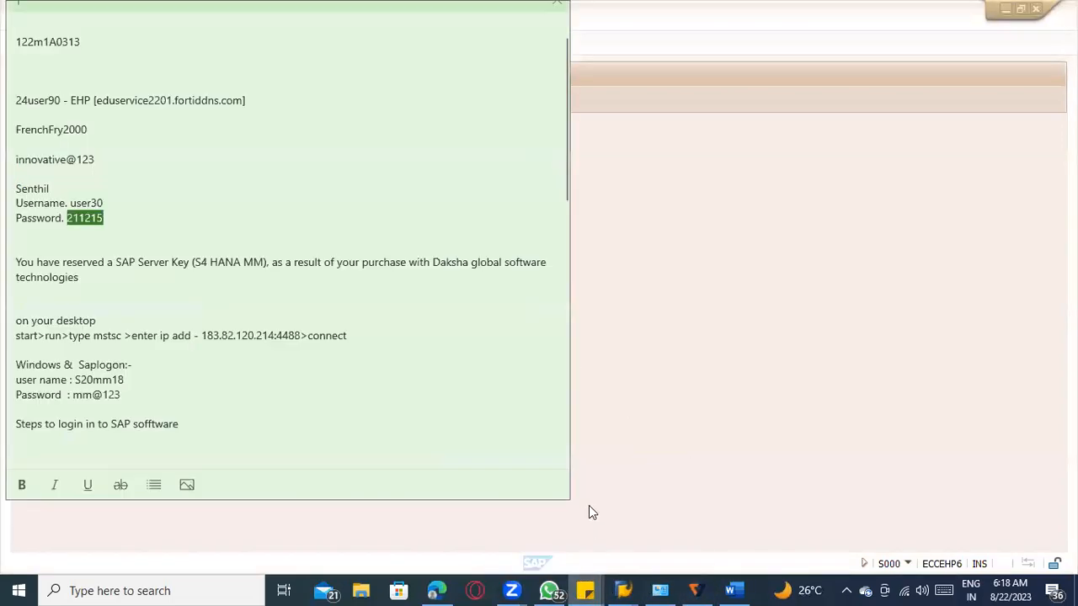
click(712, 362)
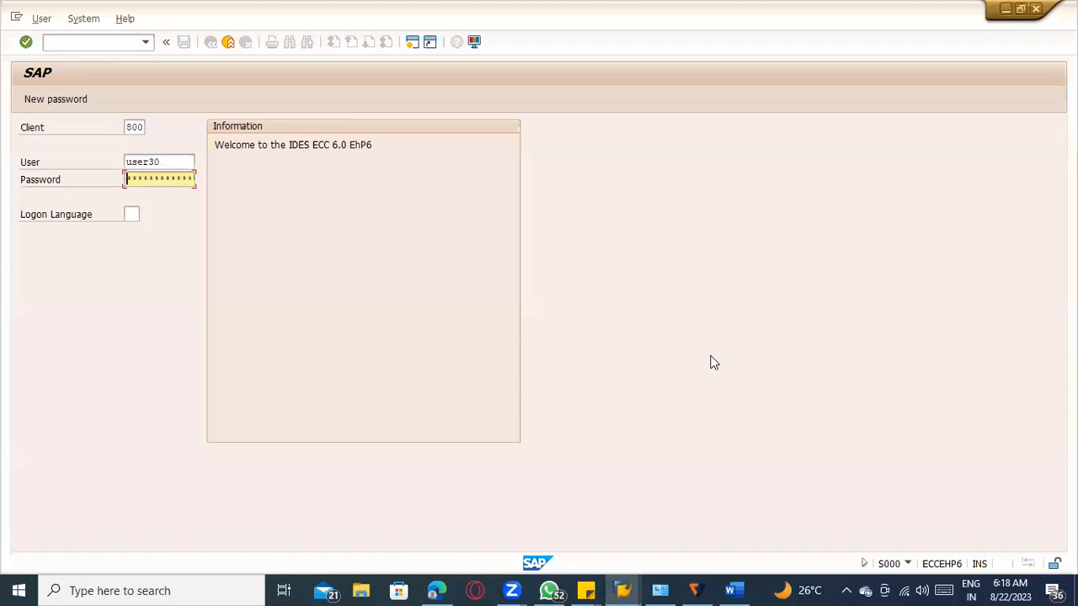
key(Return)
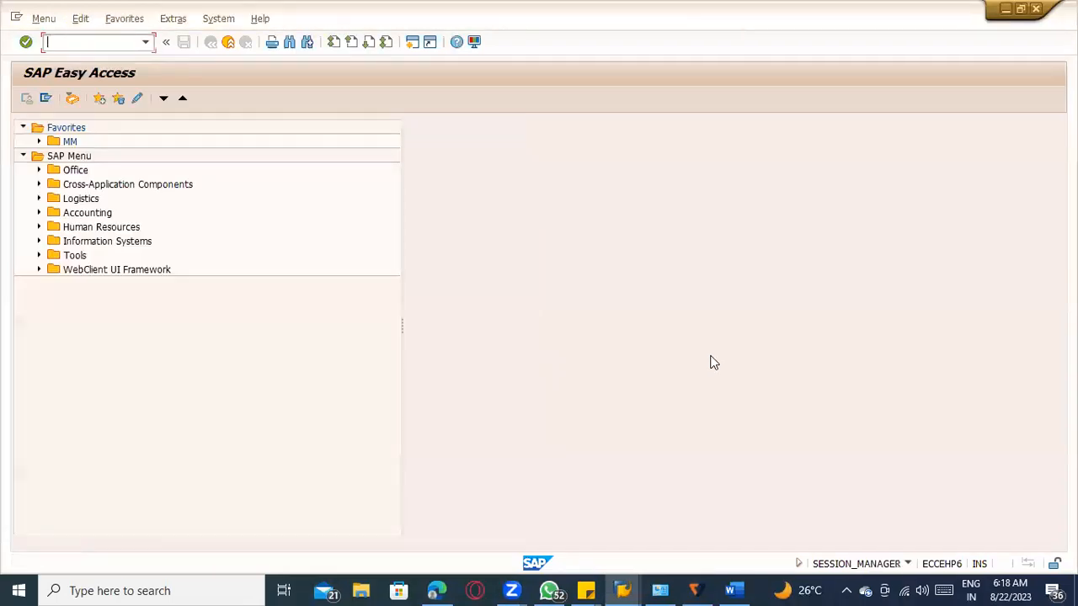
Start transaction MM01 in the newly logged-on SAP session
text(MM01)
key(Return)
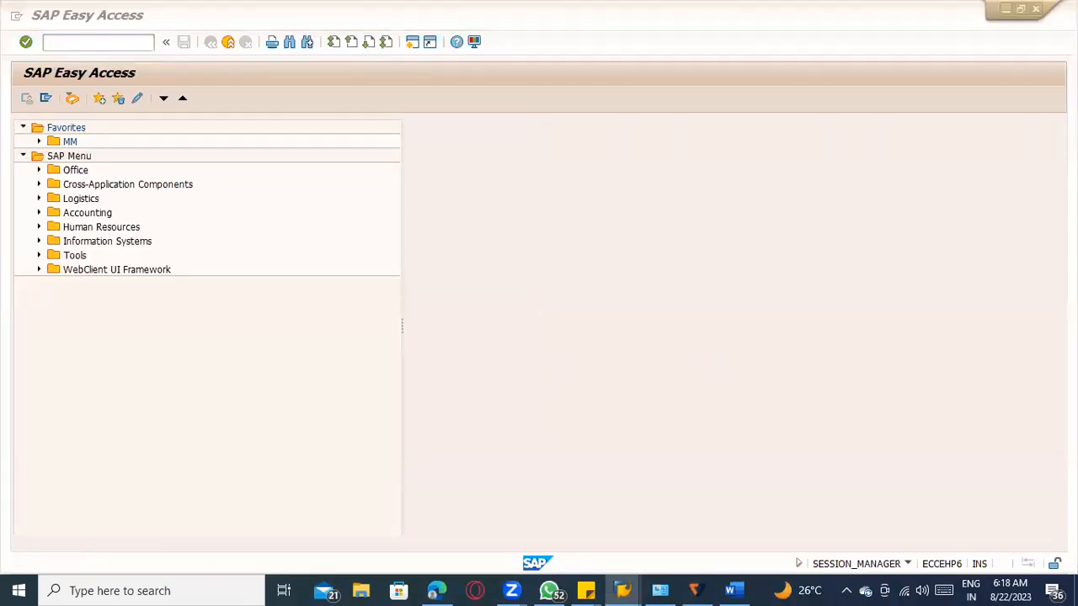
key(Return)
key(Return)
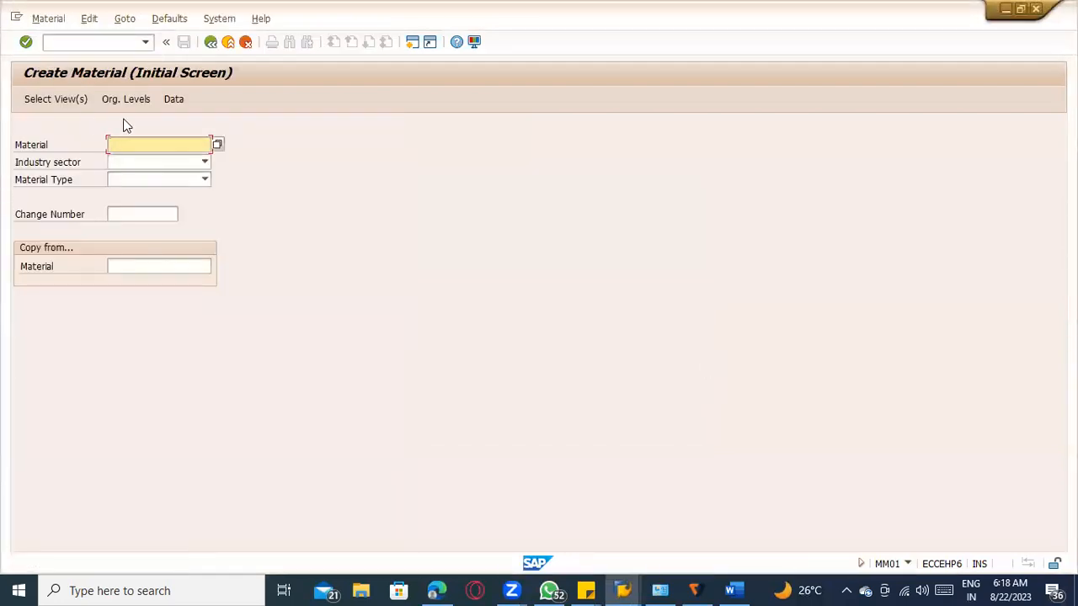
Enter SUGARCANE as the material to extend and 100-100 as the material to copy from
text(Sugar)
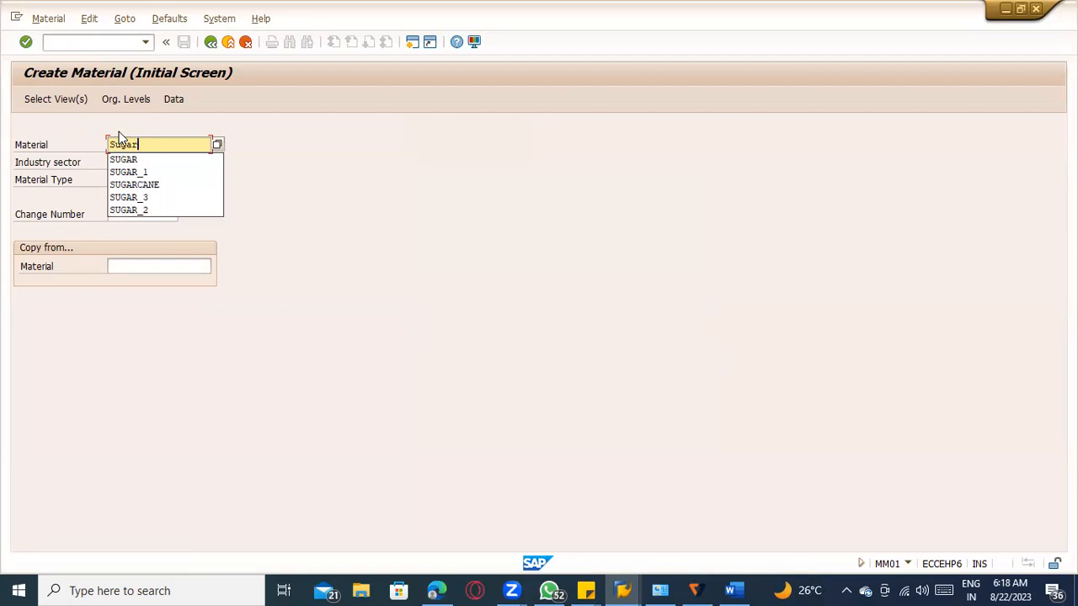
text(CANE)
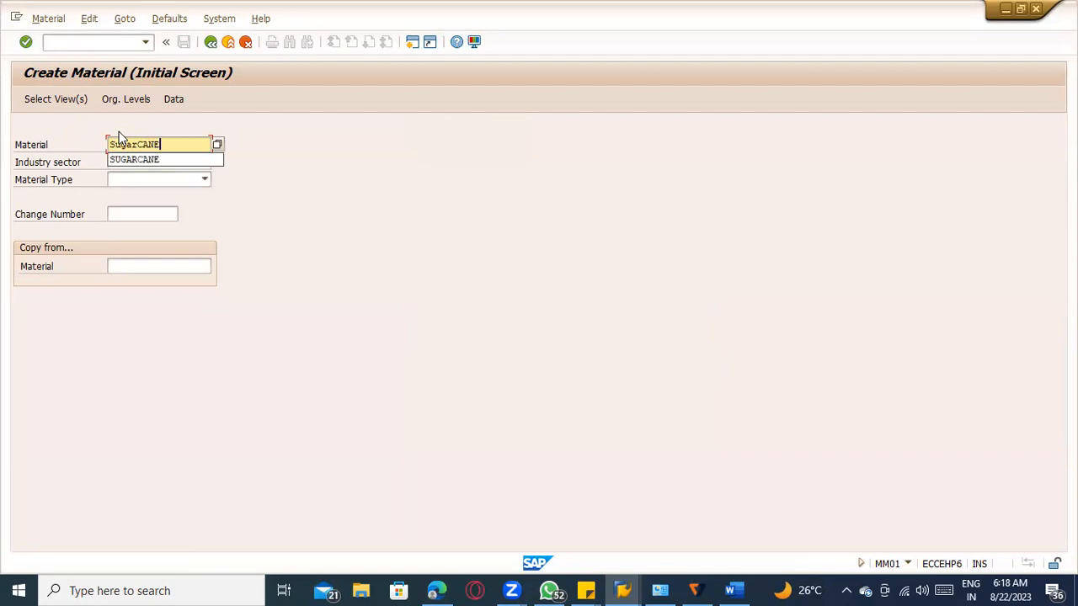
key(Return)
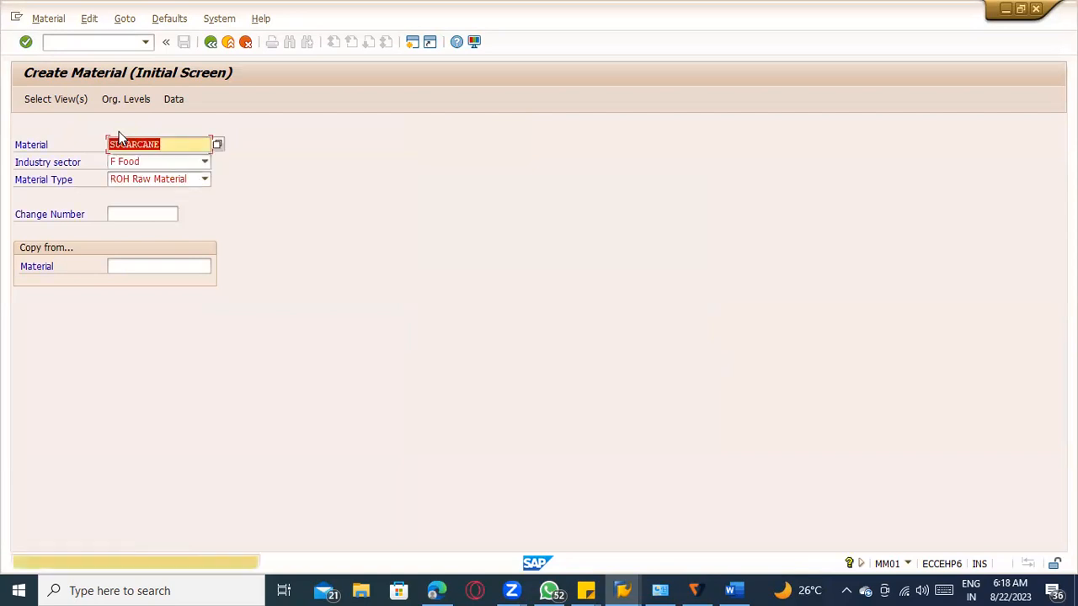
click(156, 267)
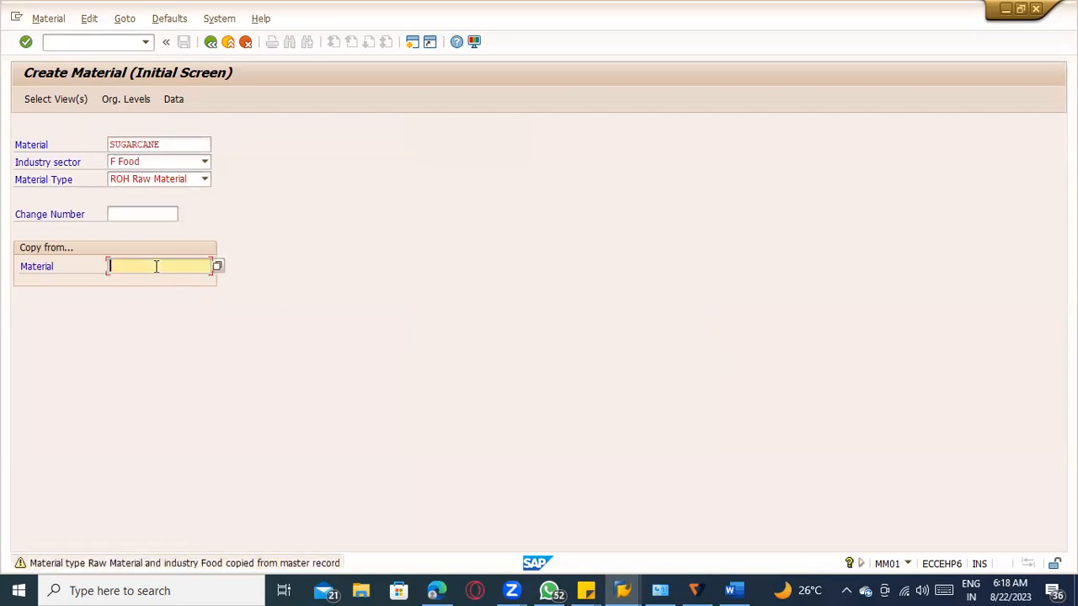
text(100-100)
drag(168, 267, 53, 267)
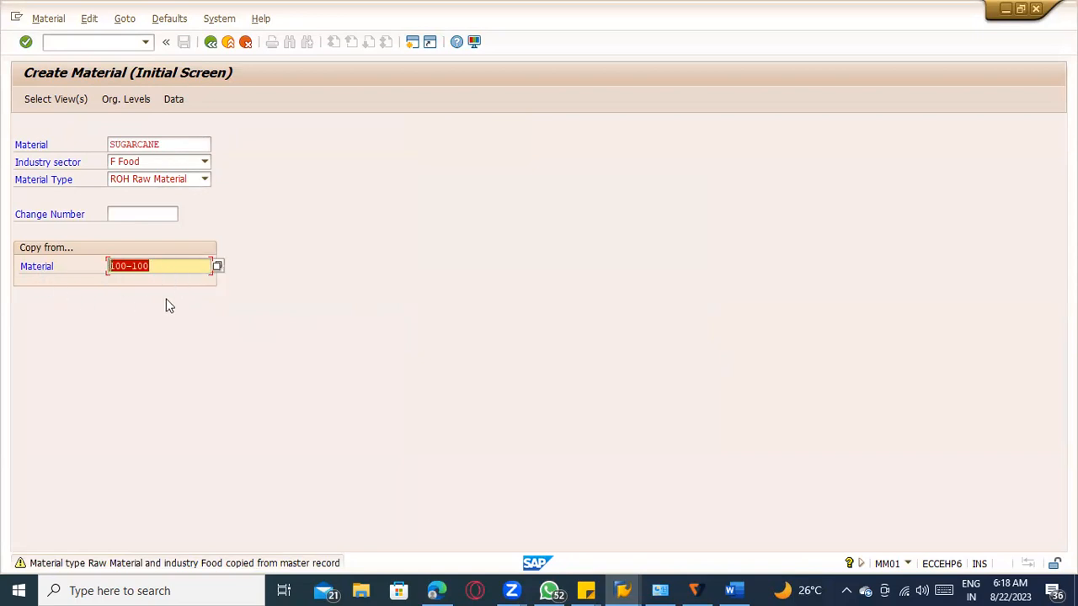
click(153, 268)
drag(156, 266, 101, 266)
Select the views Sales: Sales Org. Data 1, Sales: Sales Org. Data 2 and Sales: General/Plant Data for the material
click(52, 96)
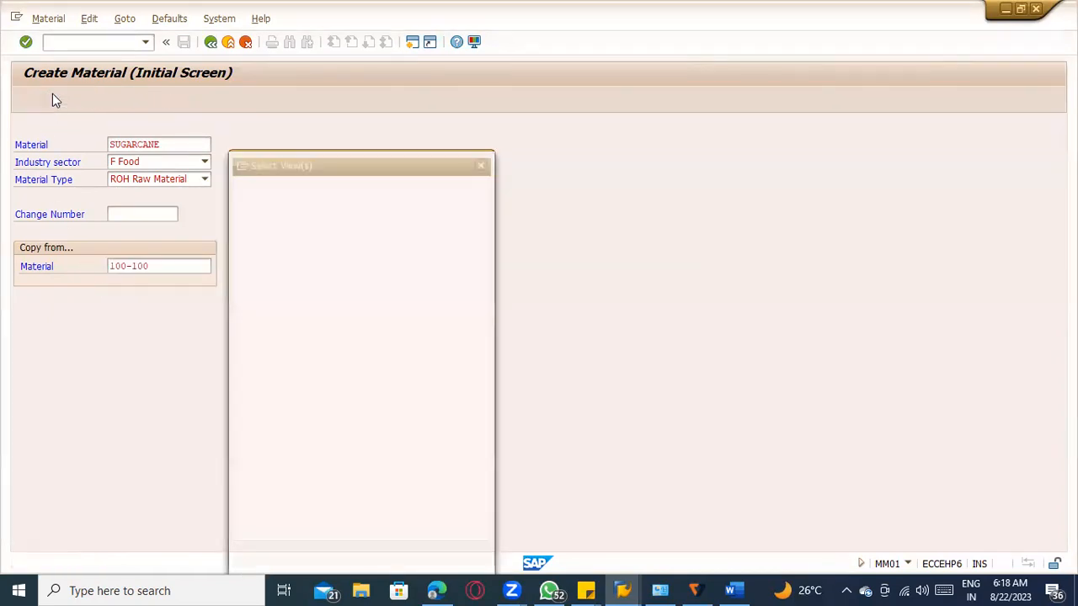
drag(237, 251, 238, 281)
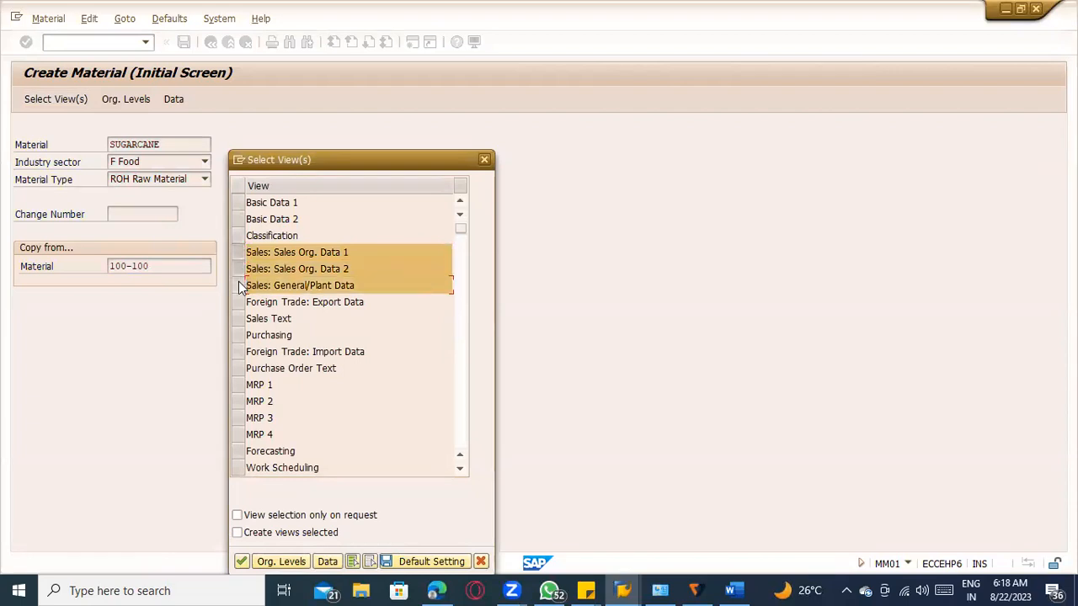
click(309, 254)
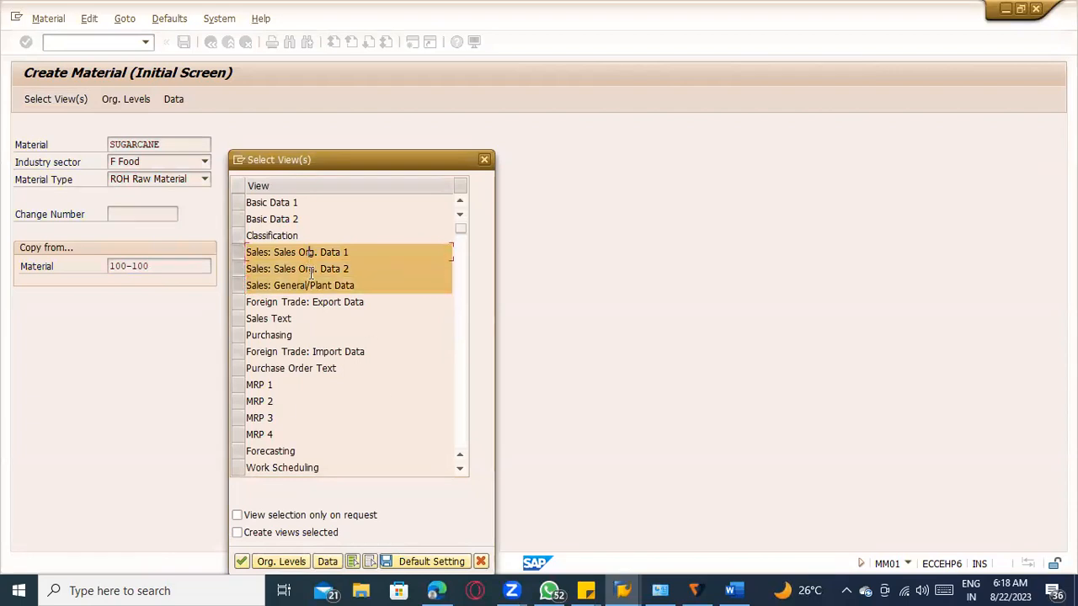
Set the organizational levels for the sales views to plant TACM, sales organization 1000 and distribution channel 10
click(283, 561)
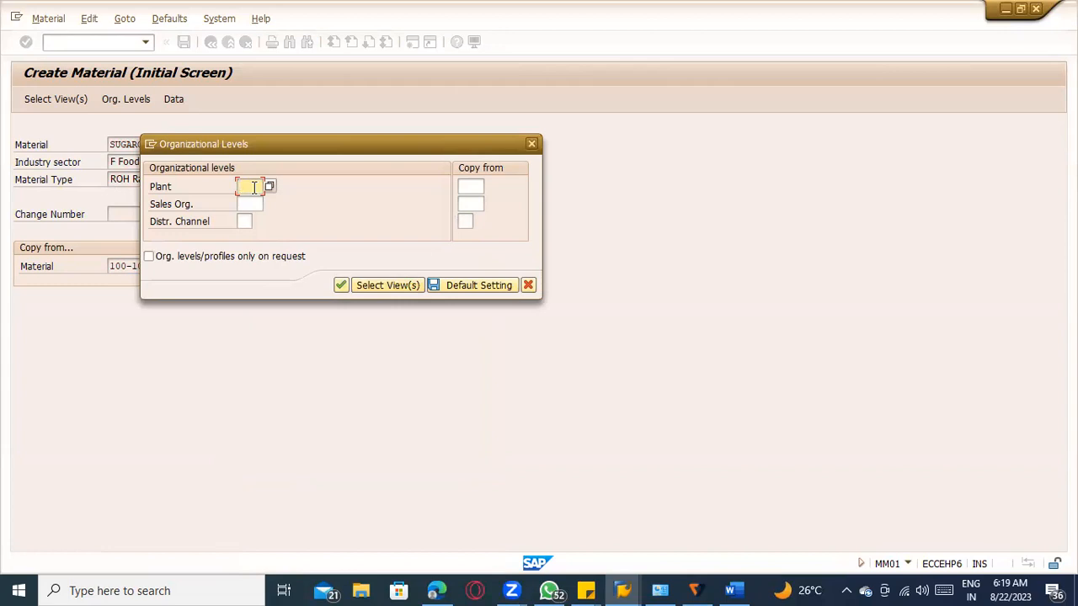
click(253, 187)
key(Down)
key(Tab)
key(Down)
key(Tab)
key(Down)
key(Return)
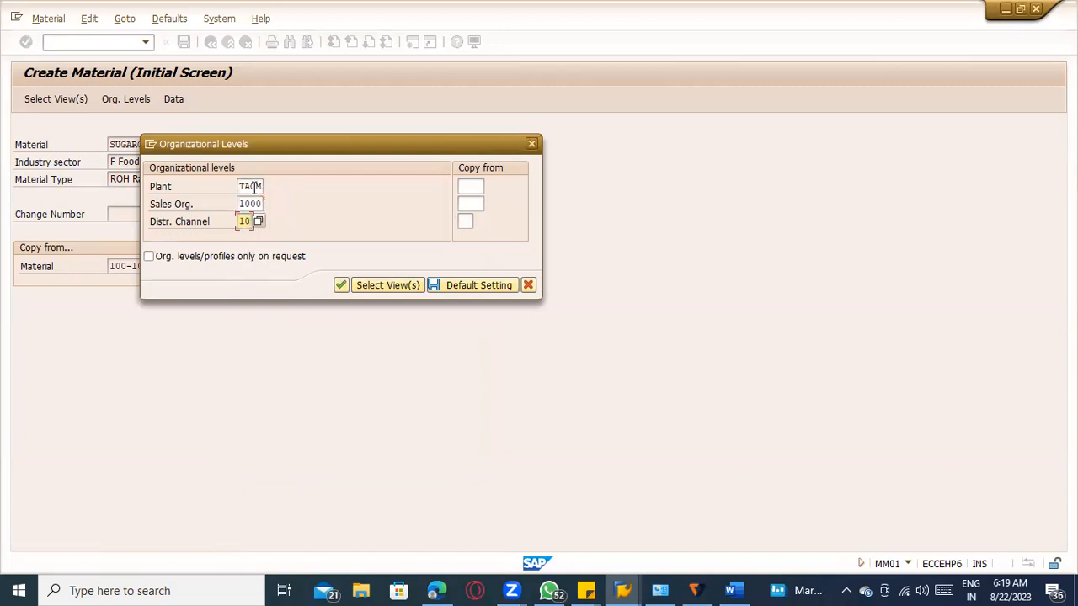
Copy the organizational data from plant 1100, sales organization 1000 and distribution channel 10, and proceed to the material's sales data
click(471, 186)
click(479, 205)
click(474, 207)
click(474, 220)
click(470, 223)
click(469, 235)
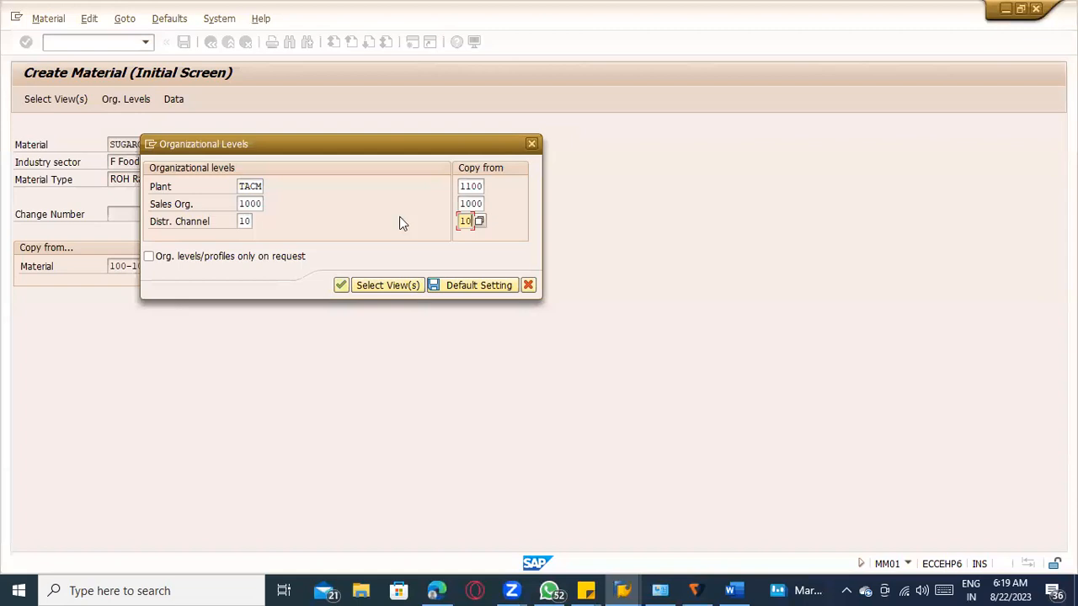
click(342, 284)
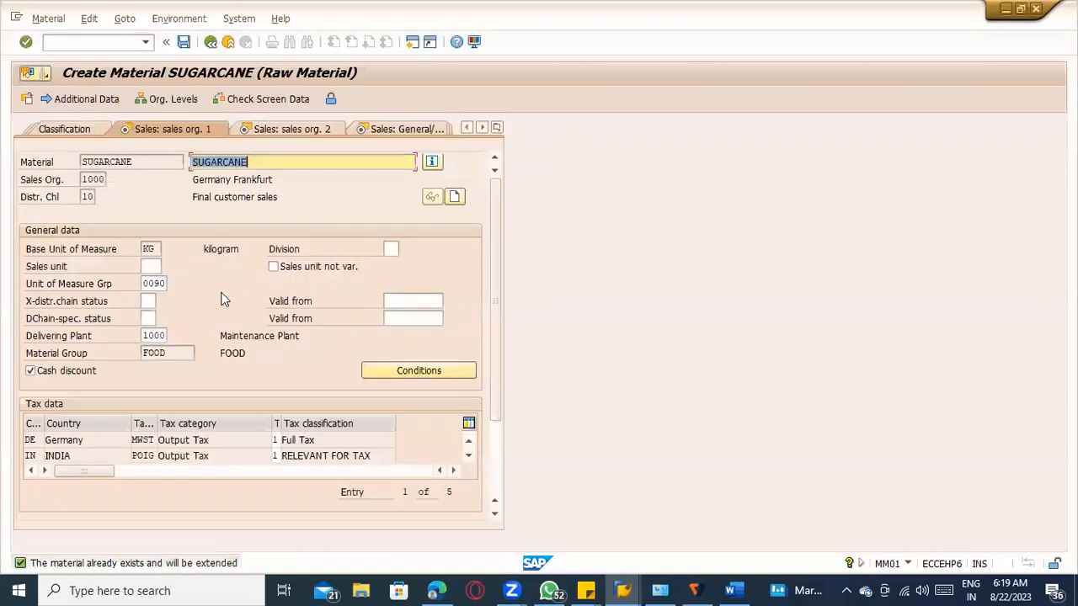
Set the delivering plant in the Sales: sales org. 1 view to TACM
key(Return)
key(Return)
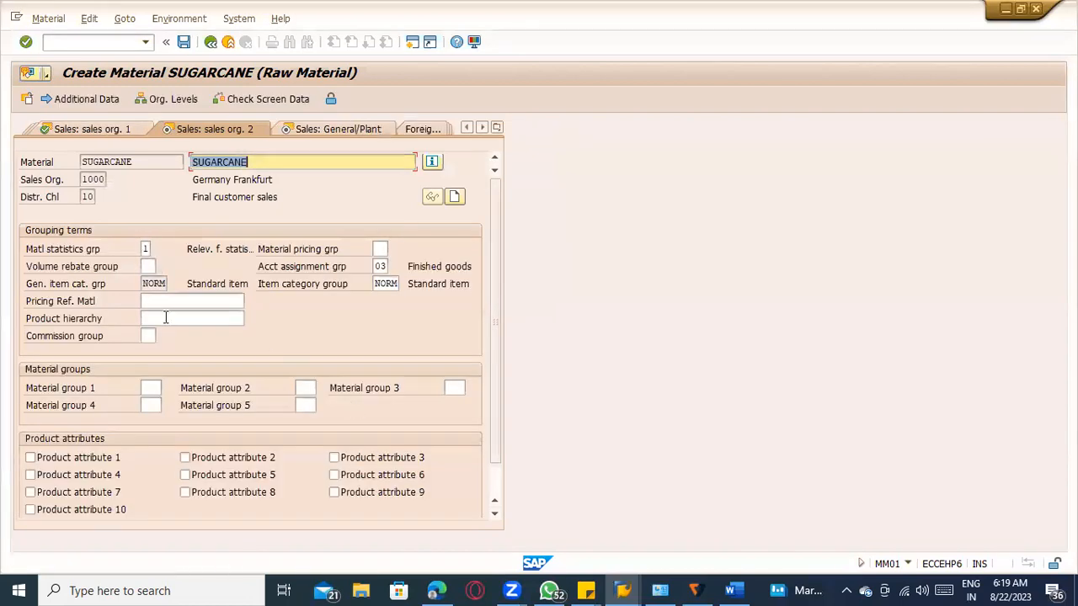
click(118, 131)
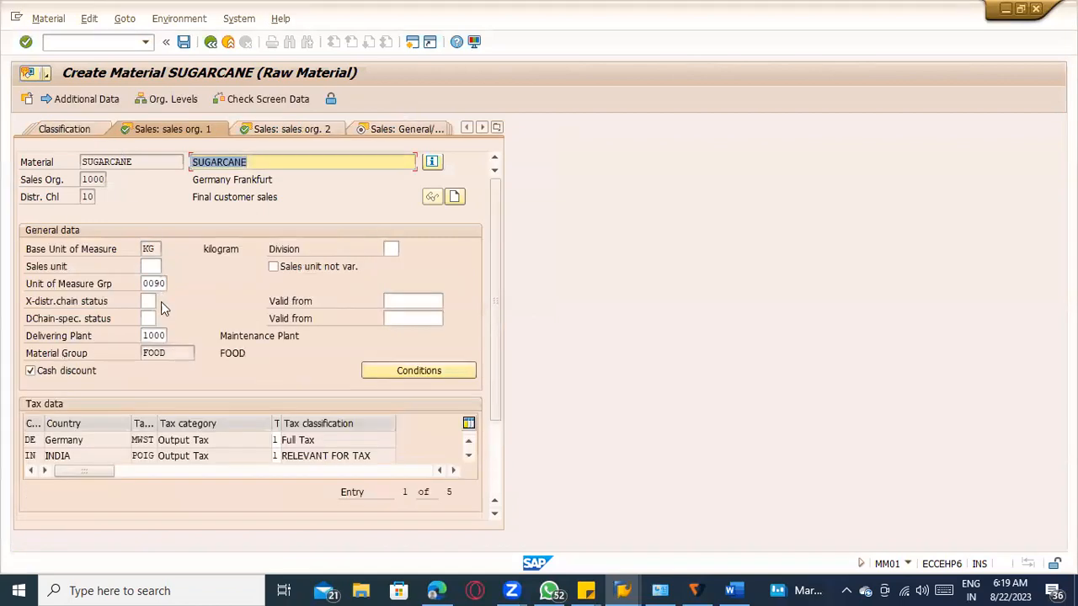
drag(143, 336, 200, 336)
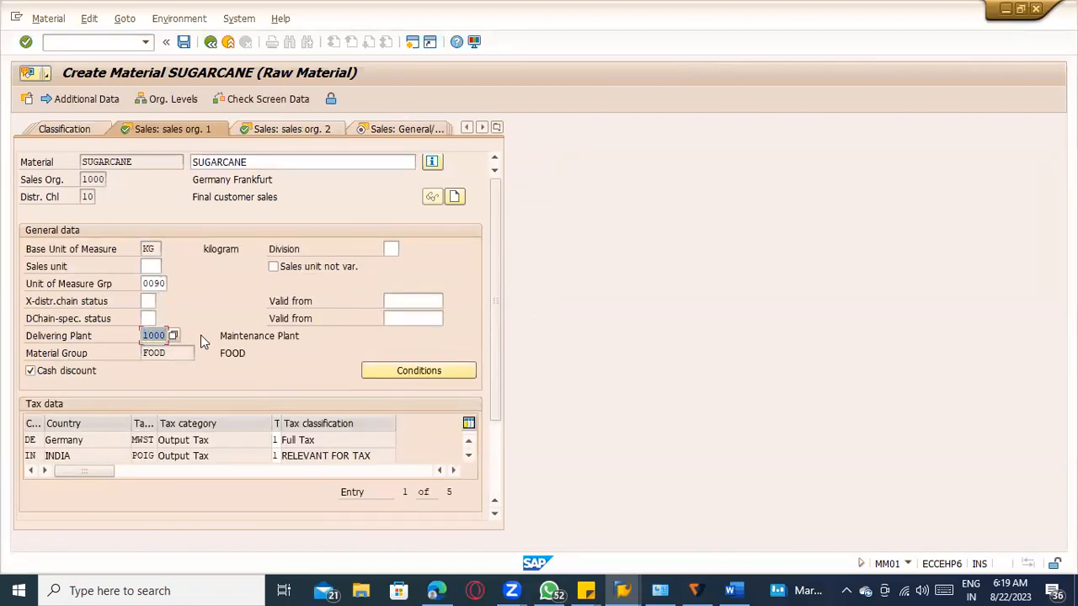
key(BackSpace)
text(T)
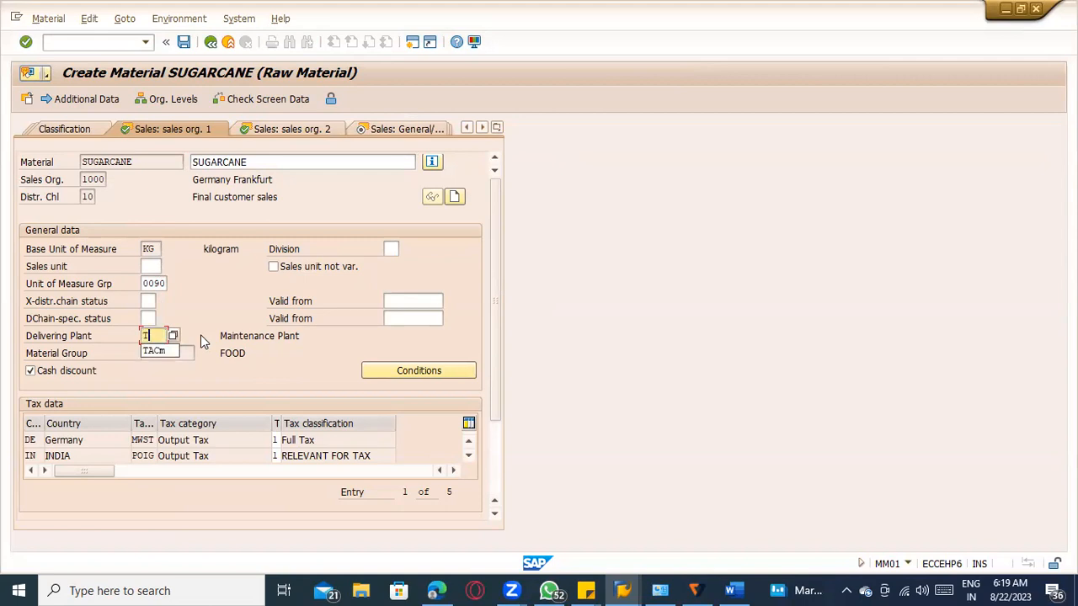
text(ACm)
Switch to the Word notes and add the line "TACM ( Supplying plant ) --------→ TACD" below the process steps
key(super+Tab)
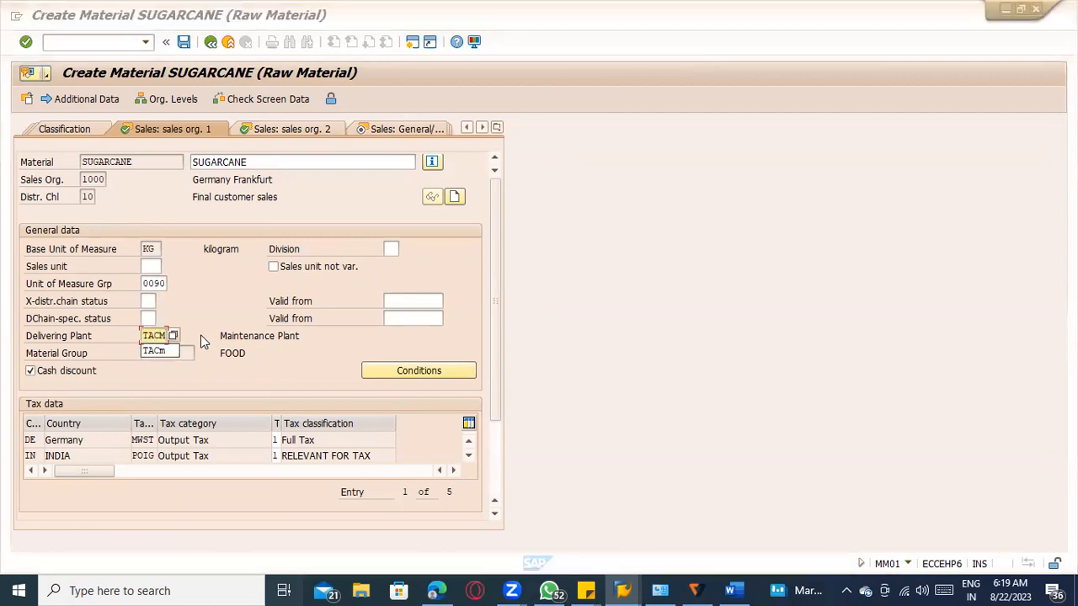
key(super+Tab)
key(super+Tab)
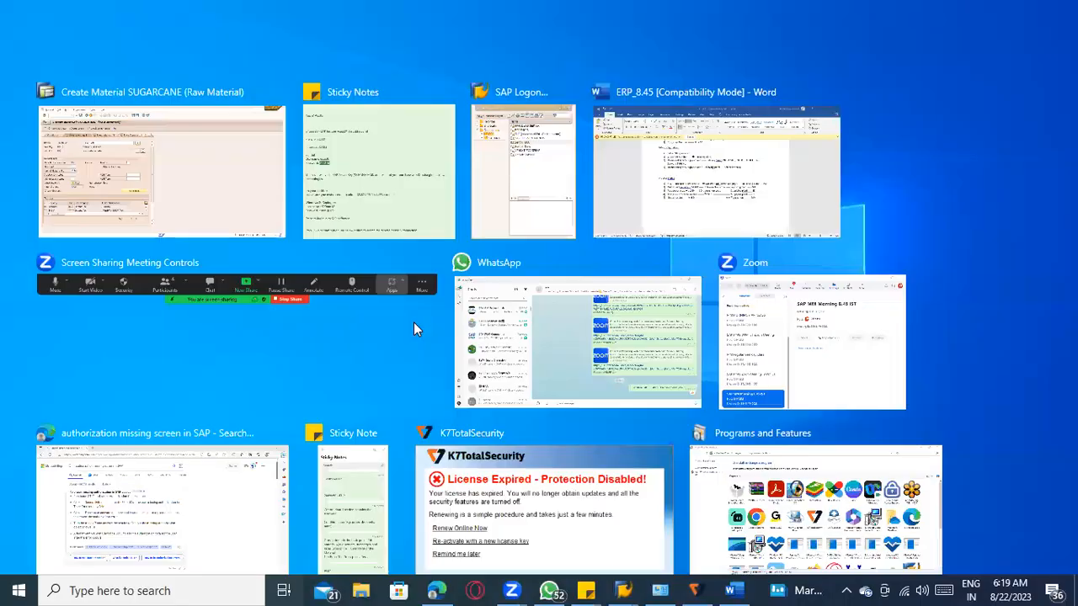
key(alt+Tab)
key(alt+Tab)
click(733, 590)
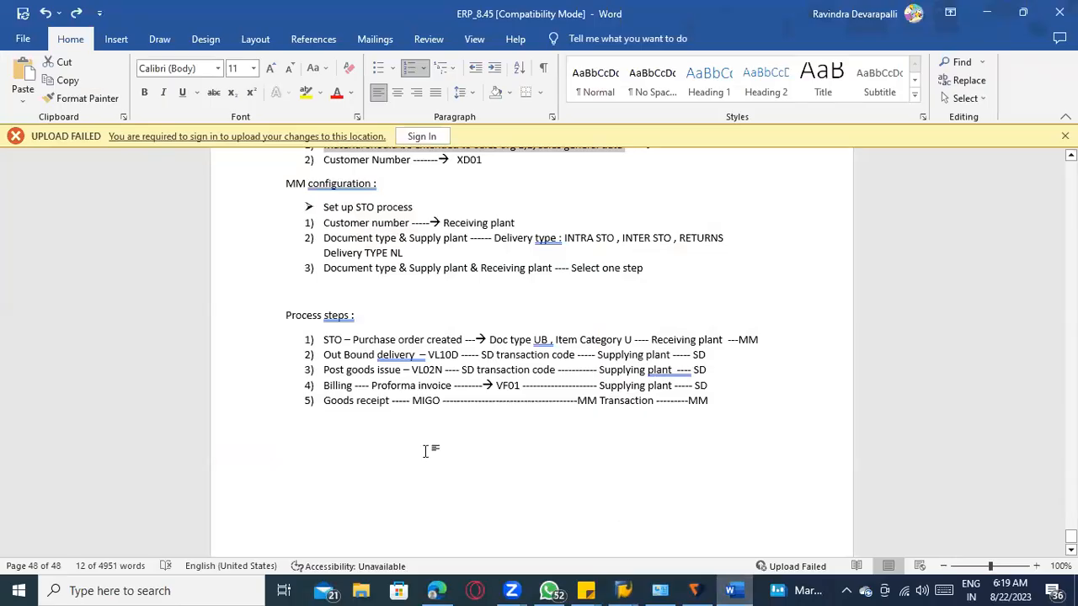
key(Return)
key(Return)
key(Return)
text(TAC)
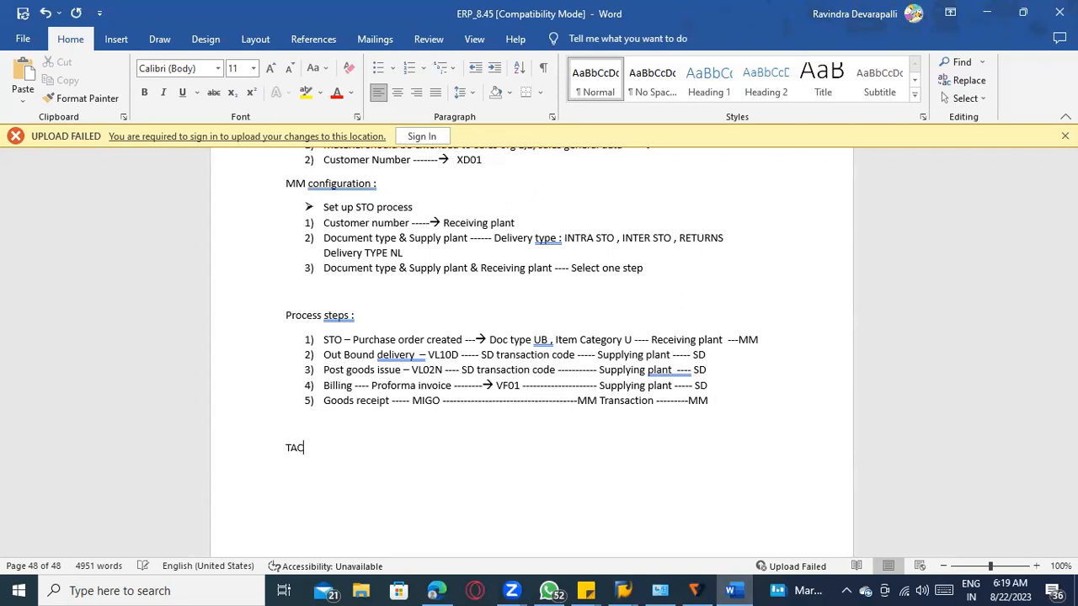
text(M )
text(---------->)
click(316, 447)
text(( Supplying plant ) -------→ TACD)
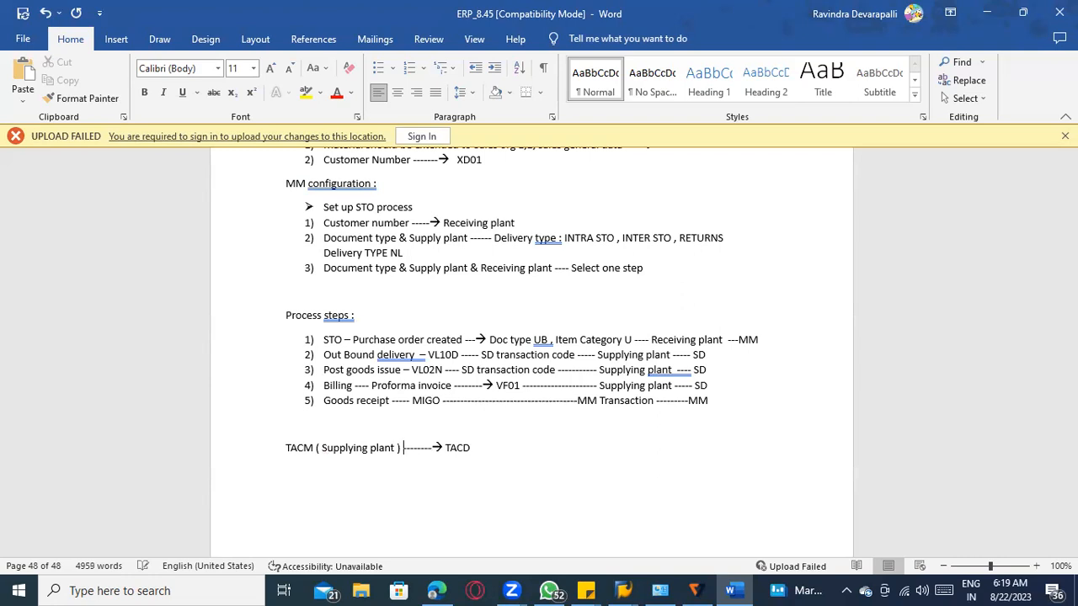
Label TACD as "( Receiving plant)" at the end of the new line
click(489, 451)
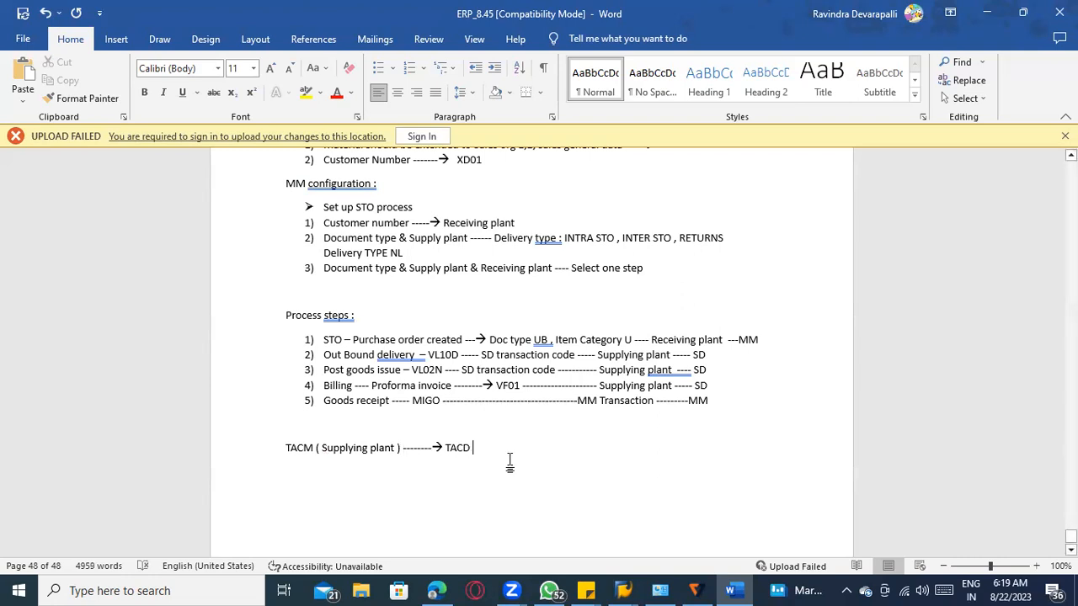
text(( Recevi)
key(BackSpace)
text(ng plant)
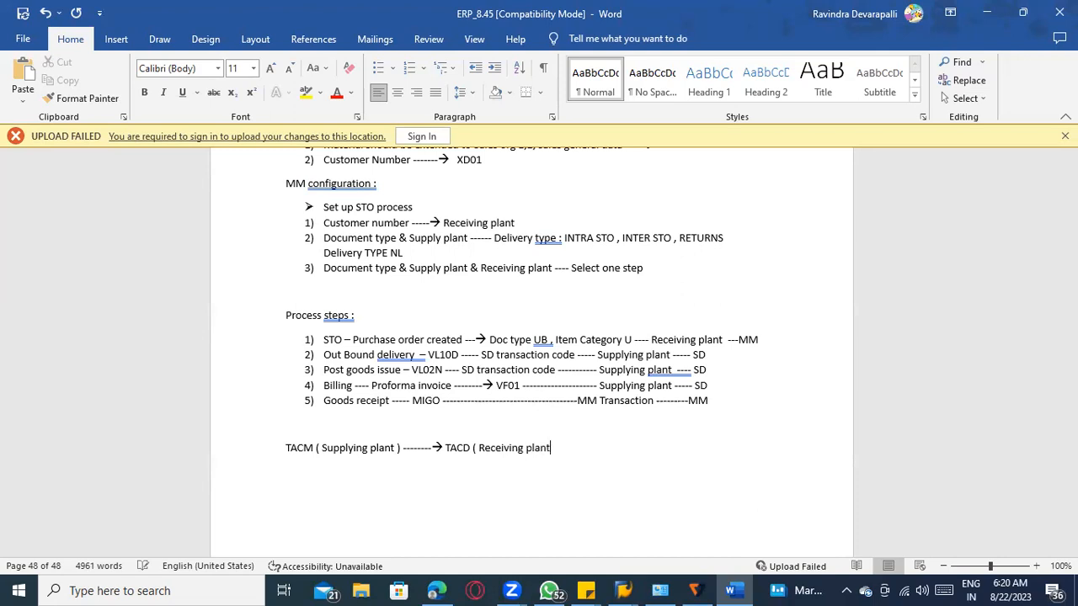
Return to the SAP material session and save the SUGARCANE extension for plant TACM
key(alt+Tab)
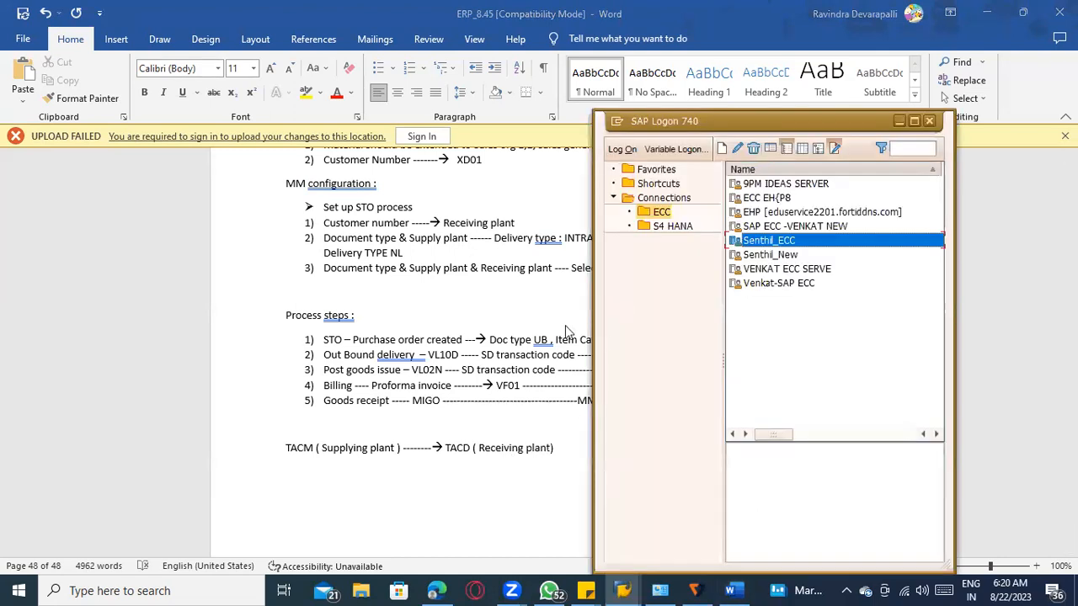
key(alt+Tab)
key(alt+Tab)
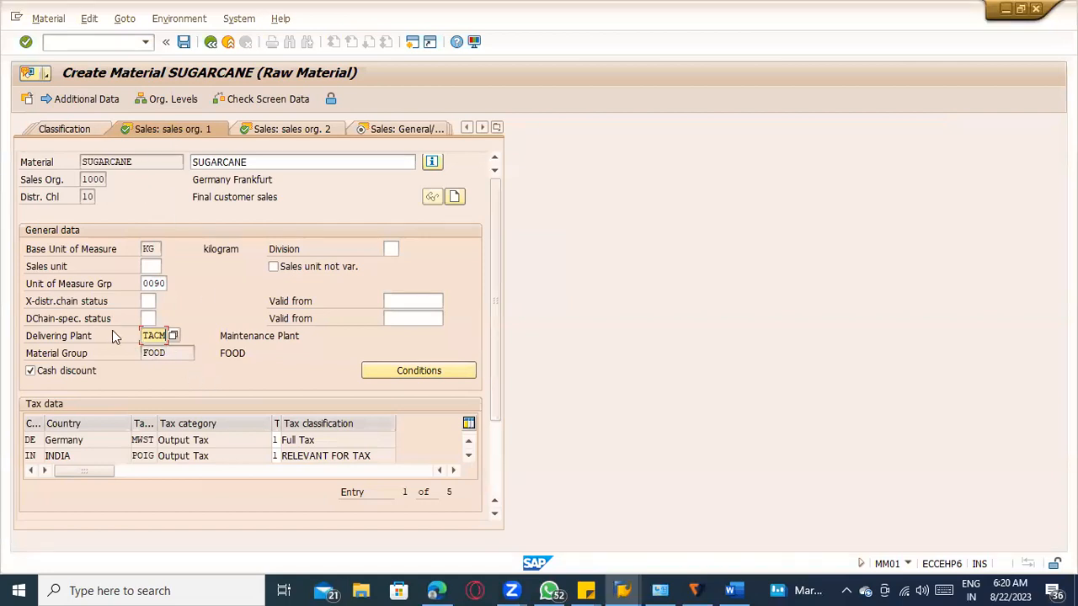
drag(142, 337, 191, 333)
key(ctrl+s)
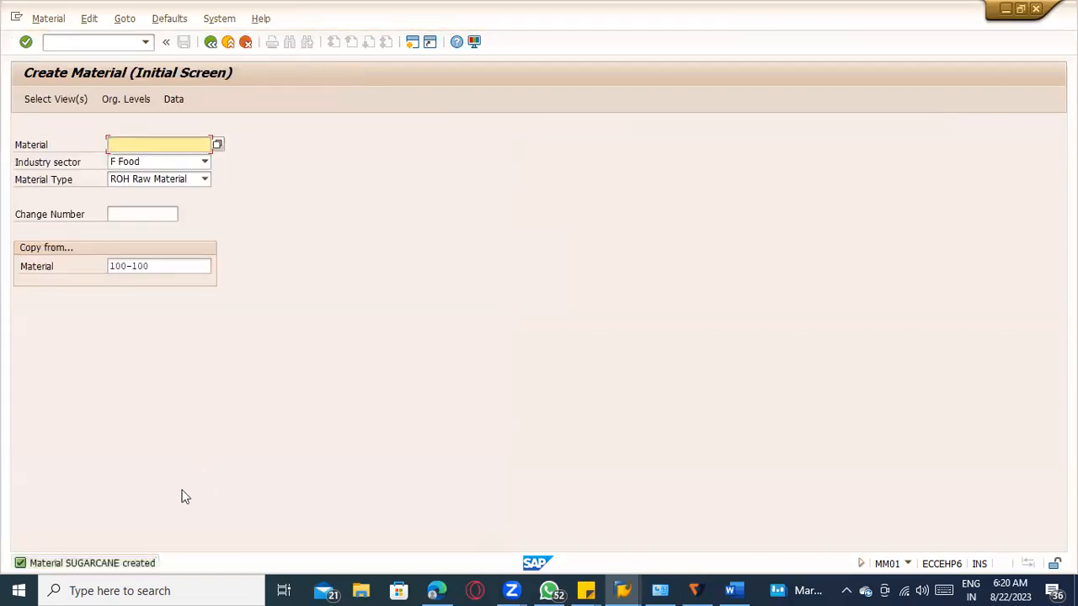
Enter SUGARCANE as the material again and select its Sales Org. Data 1, Sales Org. Data 2 and Sales: General/Plant Data views
key(alt+Tab)
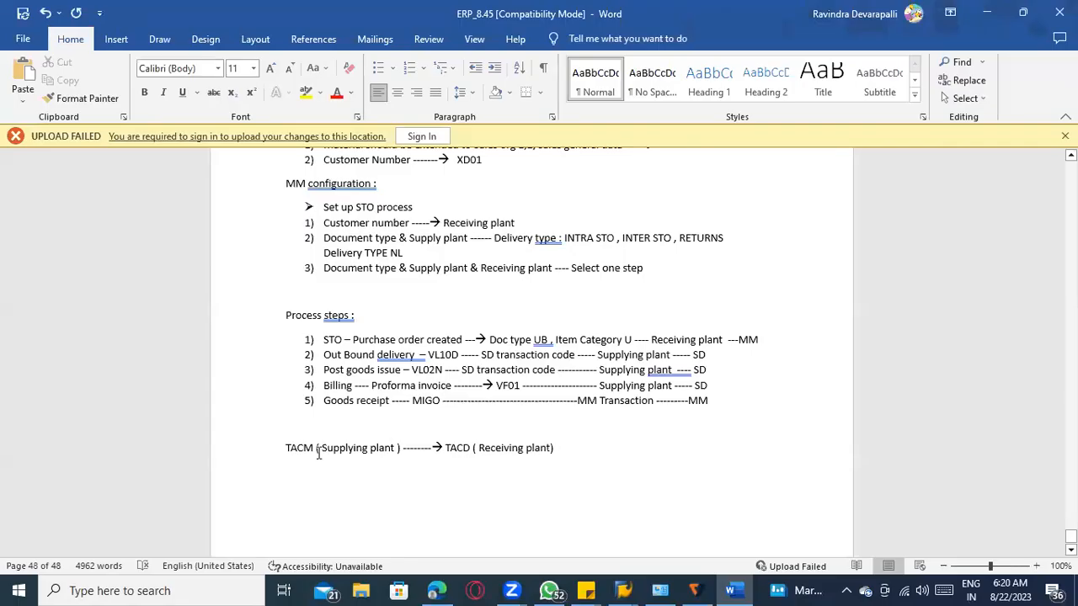
key(alt+Tab)
click(47, 18)
click(207, 145)
click(190, 145)
click(170, 161)
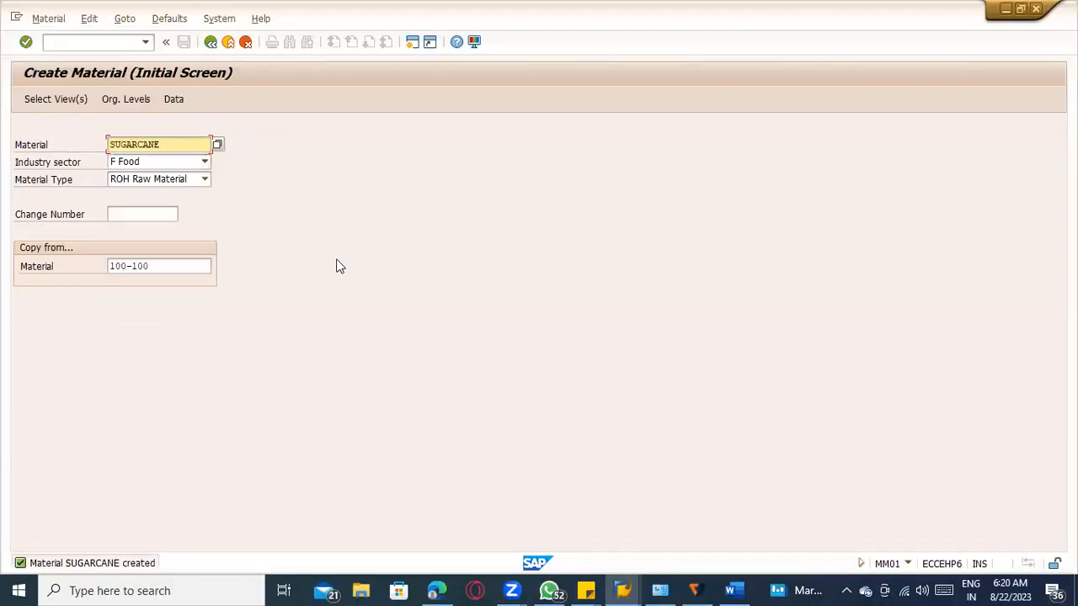
key(Return)
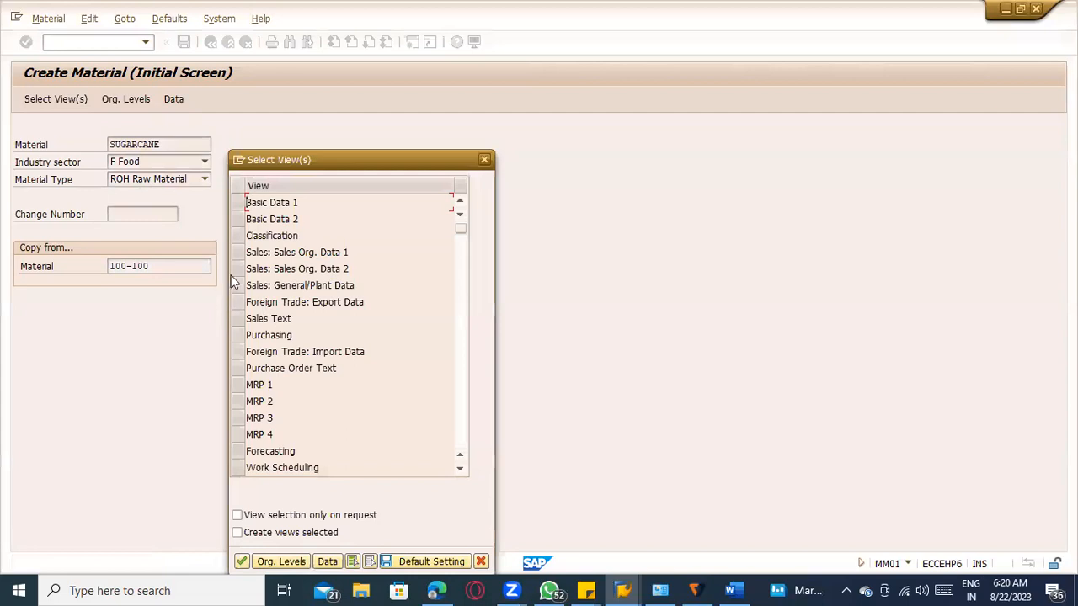
drag(237, 253, 243, 286)
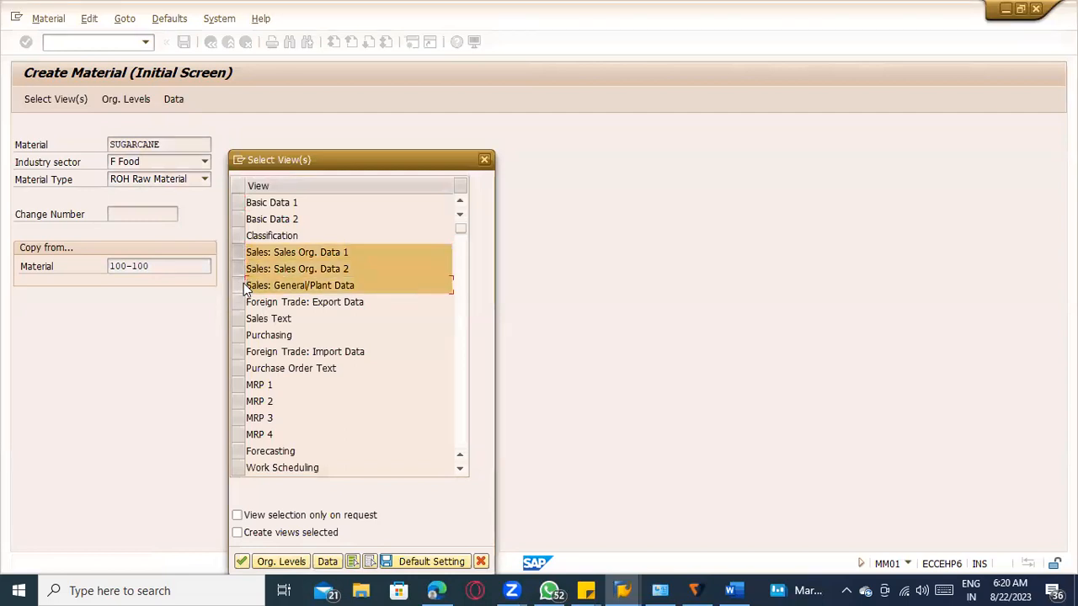
key(Return)
Set the organizational levels to plant TACD, sales organization 1000 and distribution channel 10
click(253, 186)
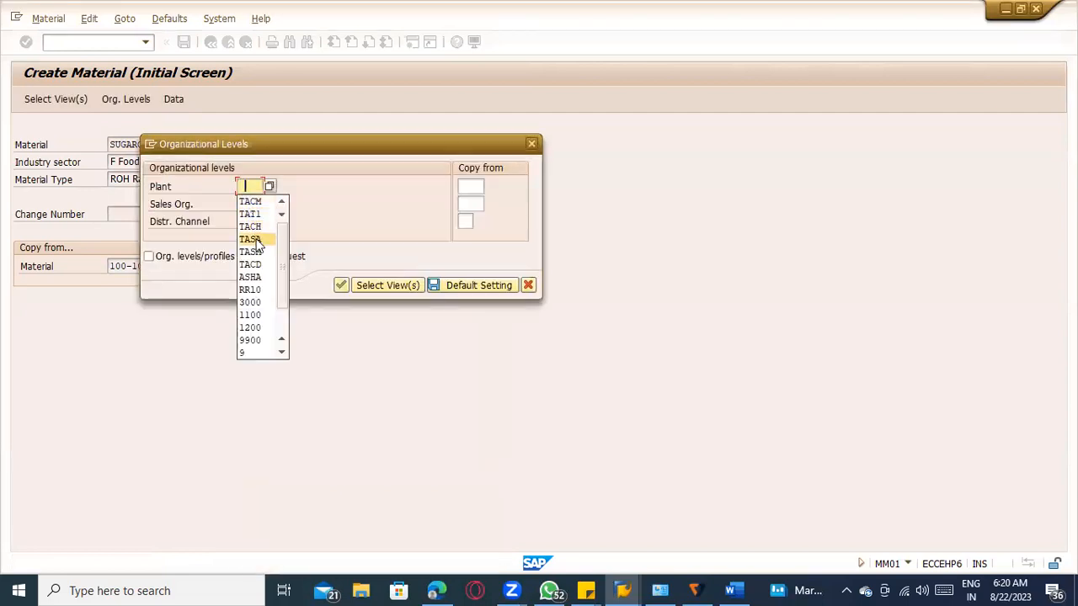
click(252, 265)
click(247, 210)
click(247, 215)
click(244, 221)
click(244, 233)
Use plant 1100, sales organization 1000 and distribution channel 10 as the copy source for TACD and open the sales data
click(473, 188)
click(473, 203)
click(473, 207)
click(473, 218)
click(470, 221)
click(469, 235)
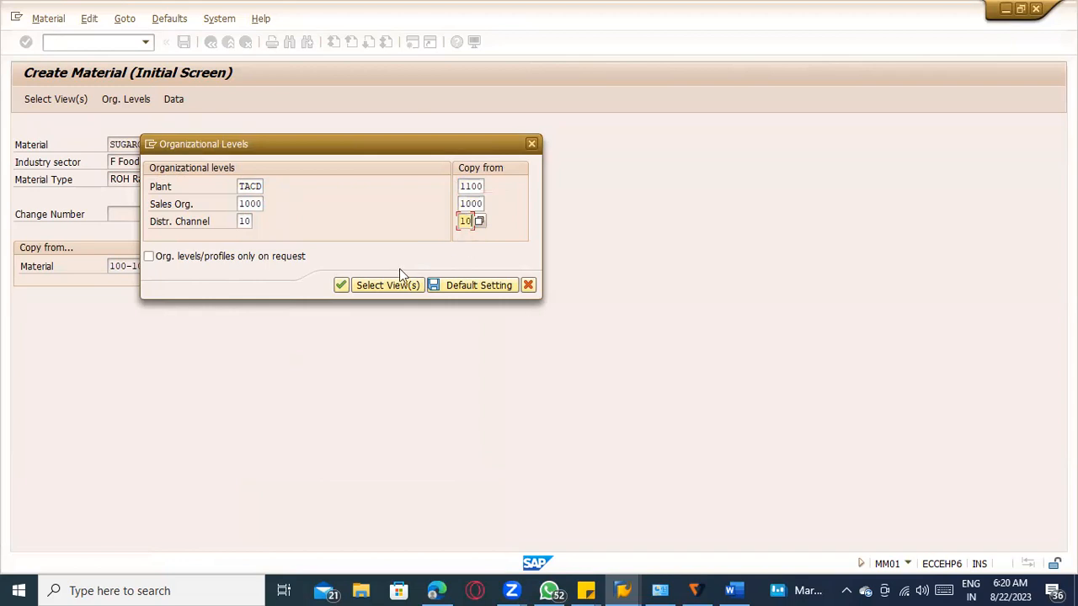
click(341, 286)
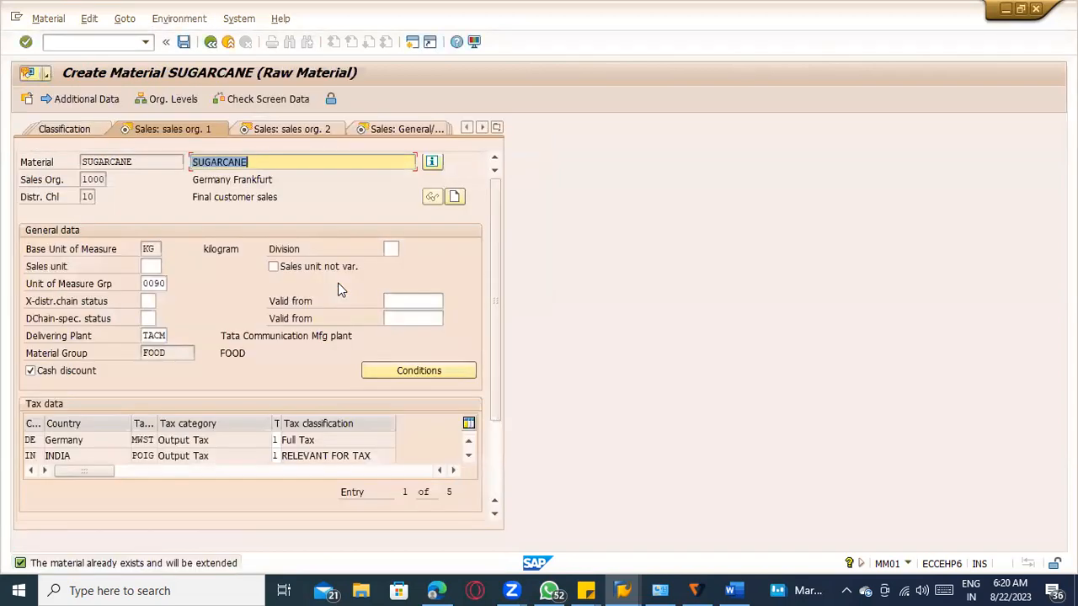
Review the Sales: sales org. 2 and General/Plant views for TACD, then check the delivering plant in Sales: sales org. 1
key(Return)
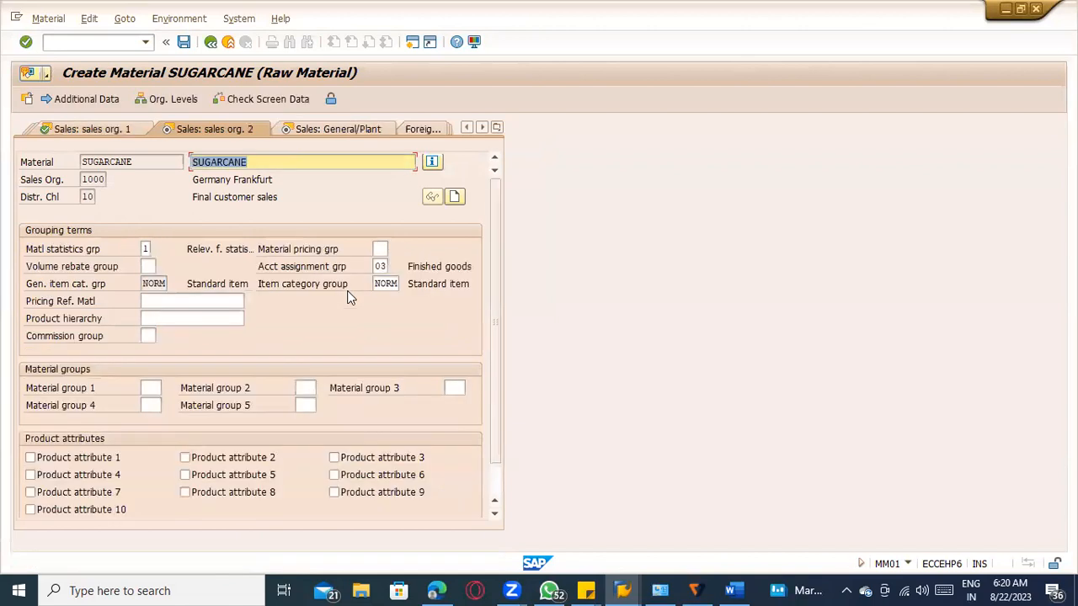
key(Return)
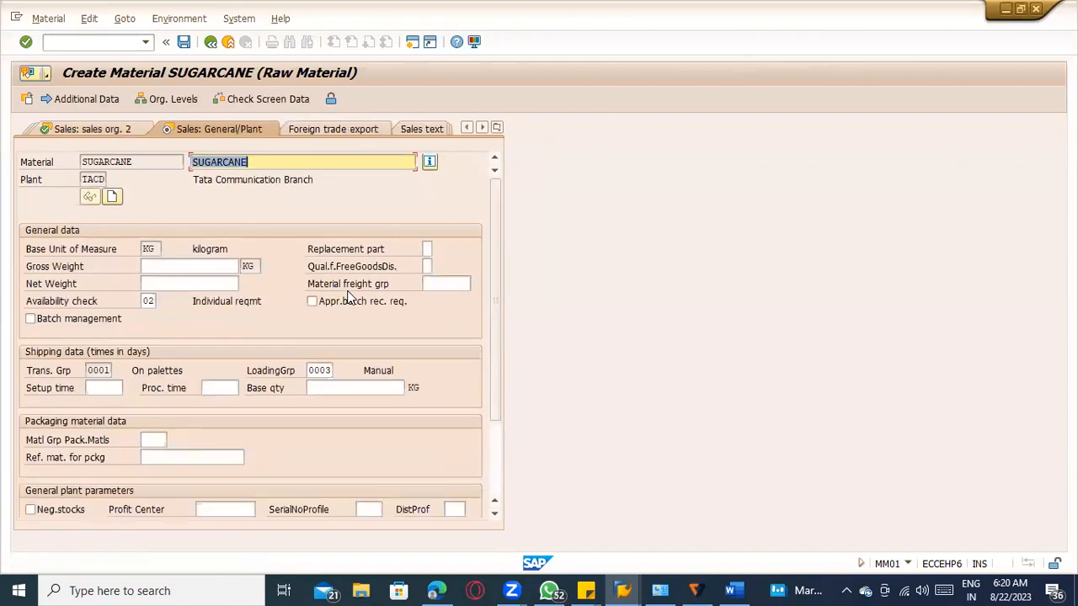
key(Return)
click(354, 327)
click(496, 127)
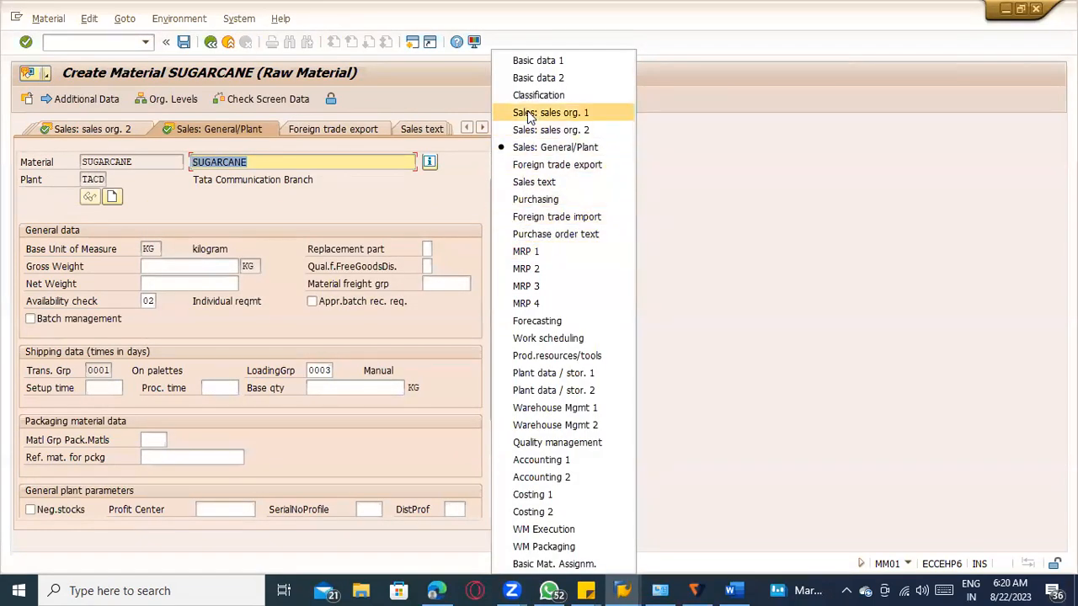
click(527, 112)
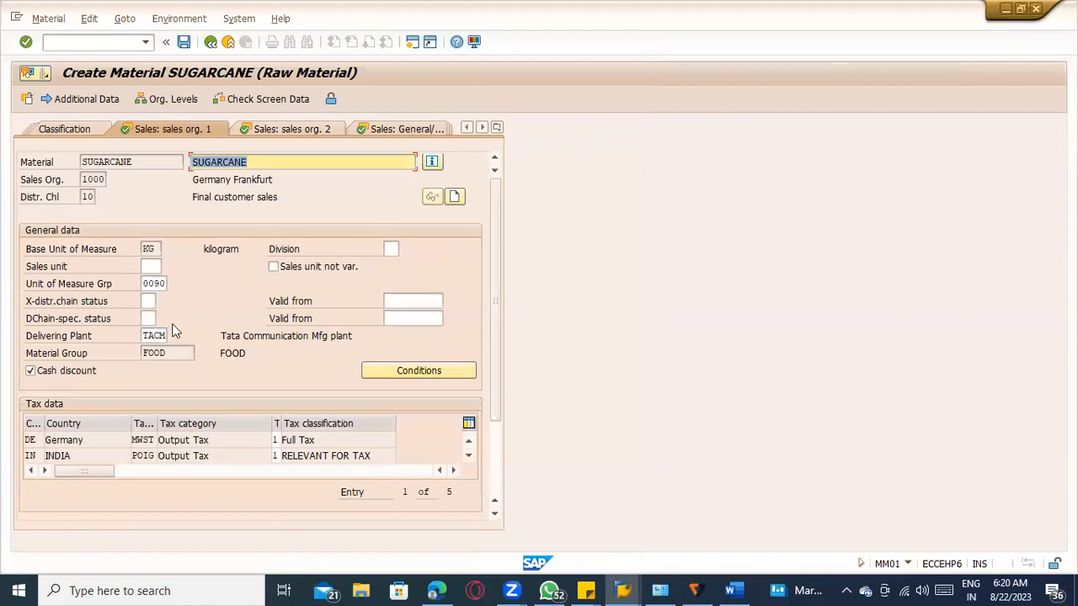
click(497, 129)
click(135, 164)
drag(134, 164, 87, 166)
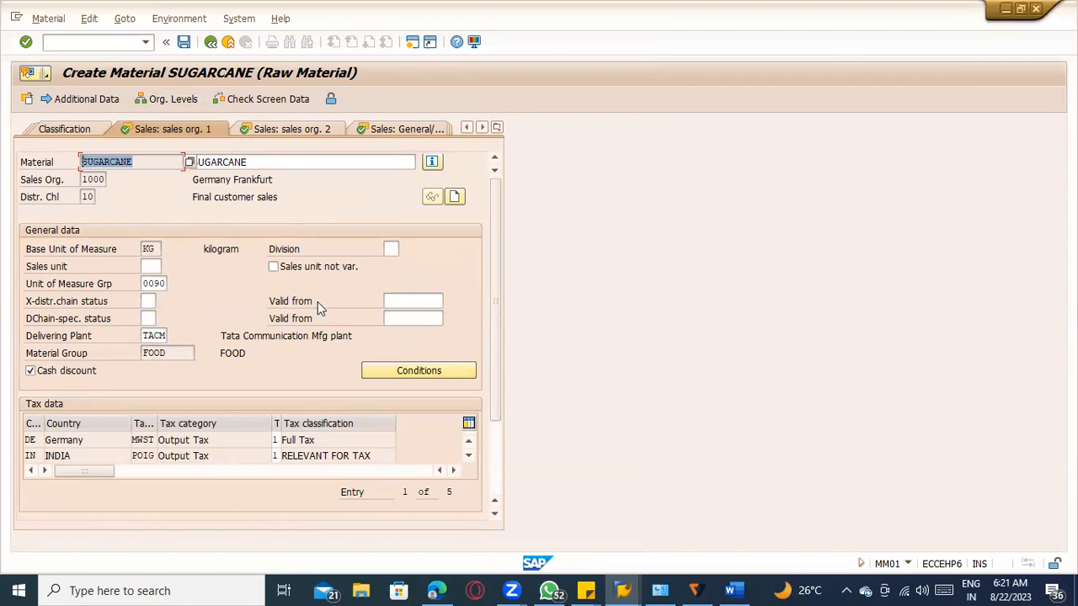
Go through the remaining sales views, save the SUGARCANE extension for plant TACD, and switch to the Word notes
click(387, 249)
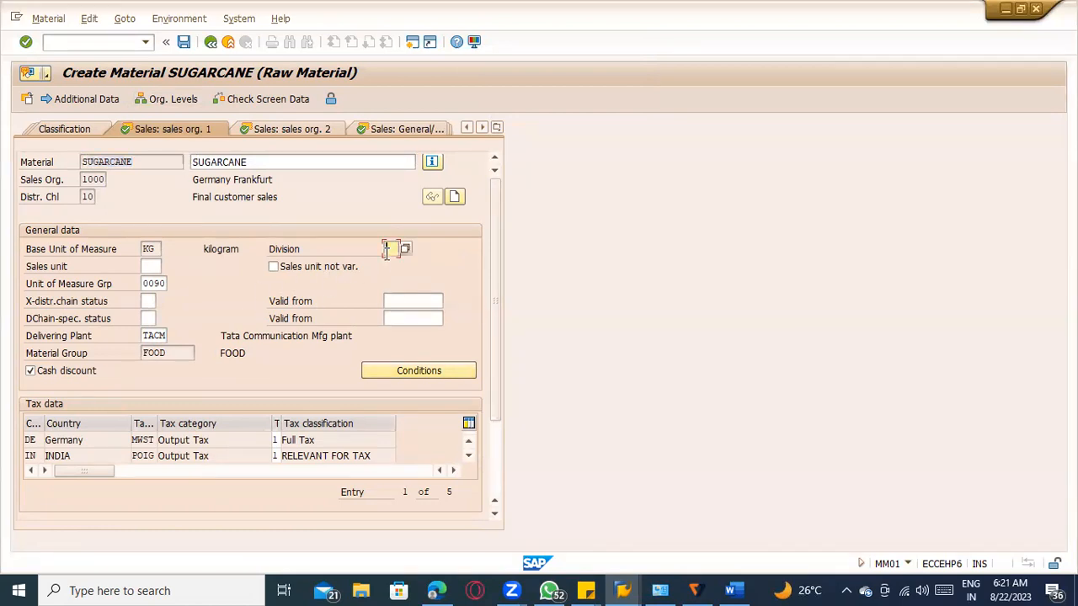
key(Return)
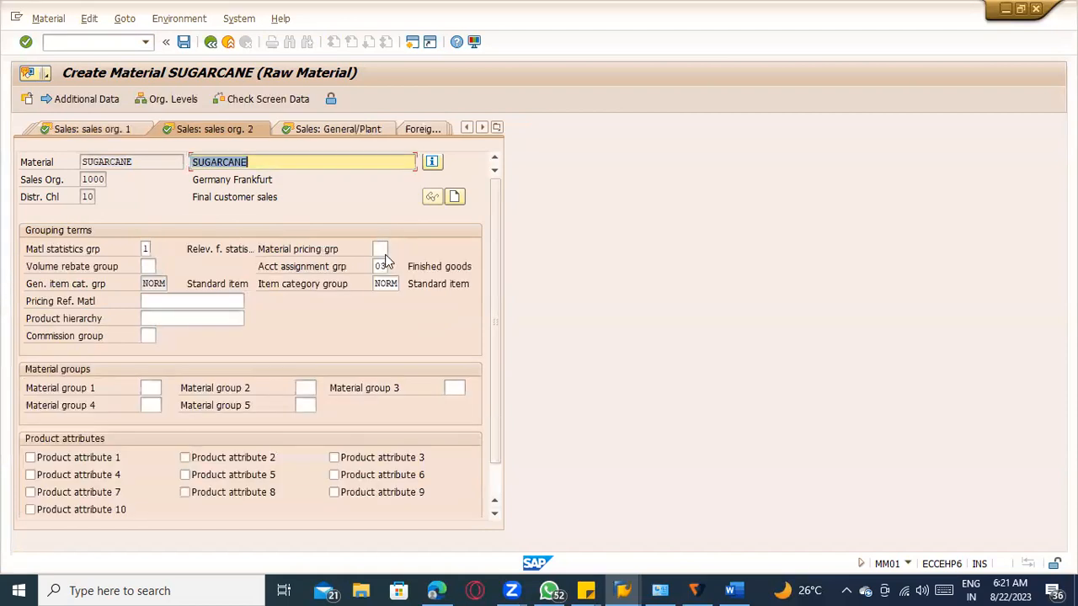
key(Return)
key(Return)
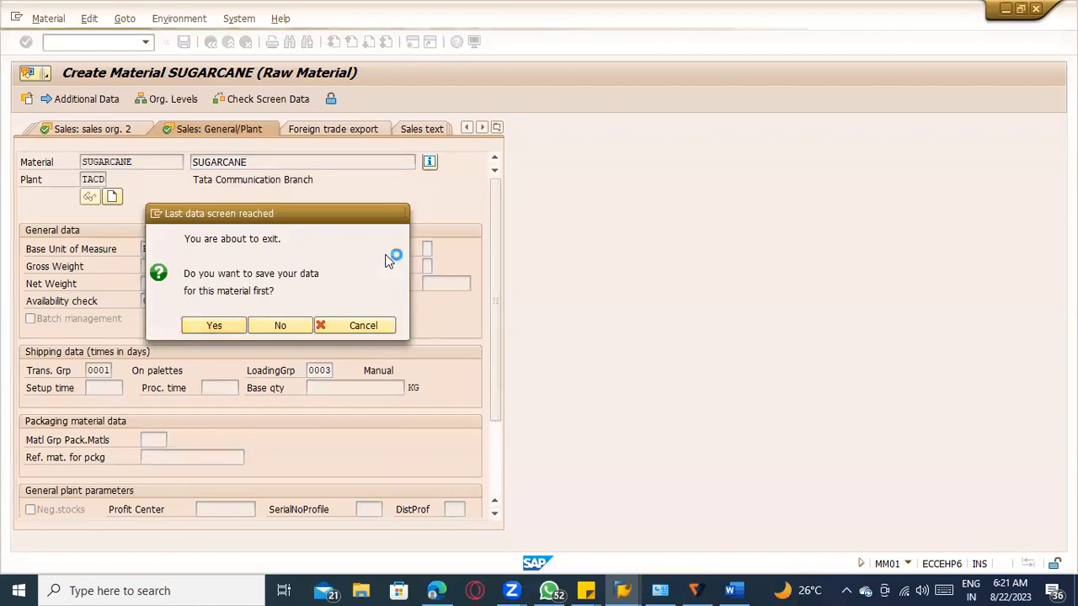
key(Return)
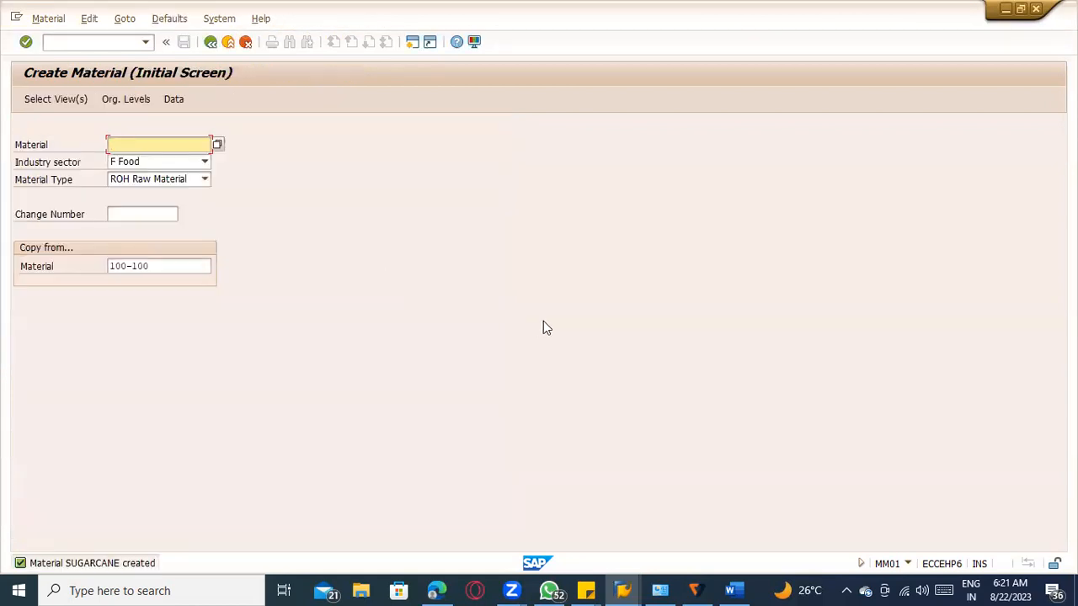
click(732, 590)
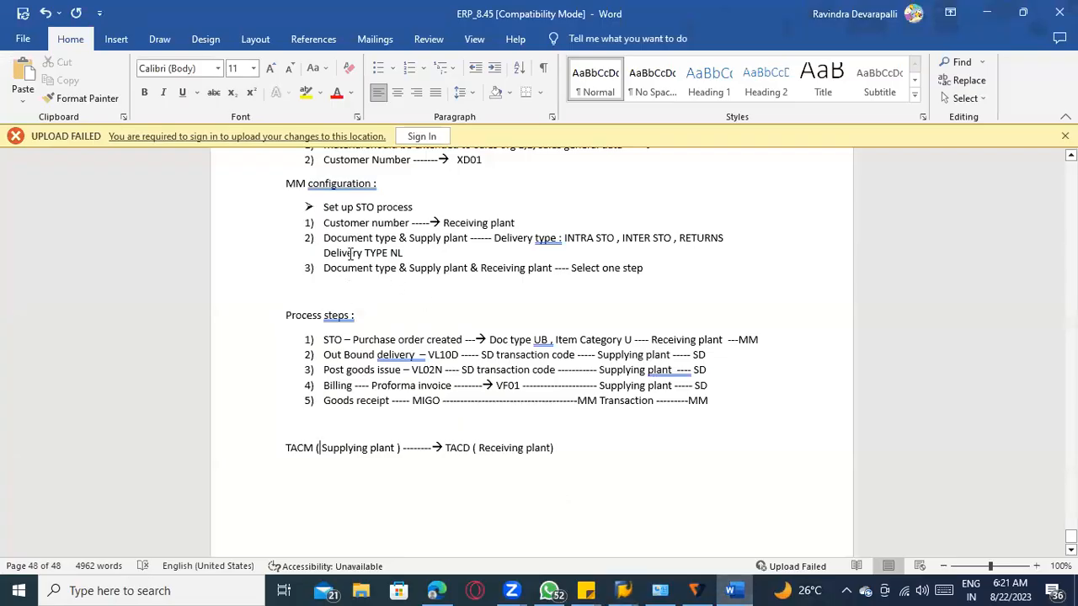
Highlight "extended to Sales org 1,2, sales general data" in yellow in the first Master data item
scroll(351, 219, up, 4)
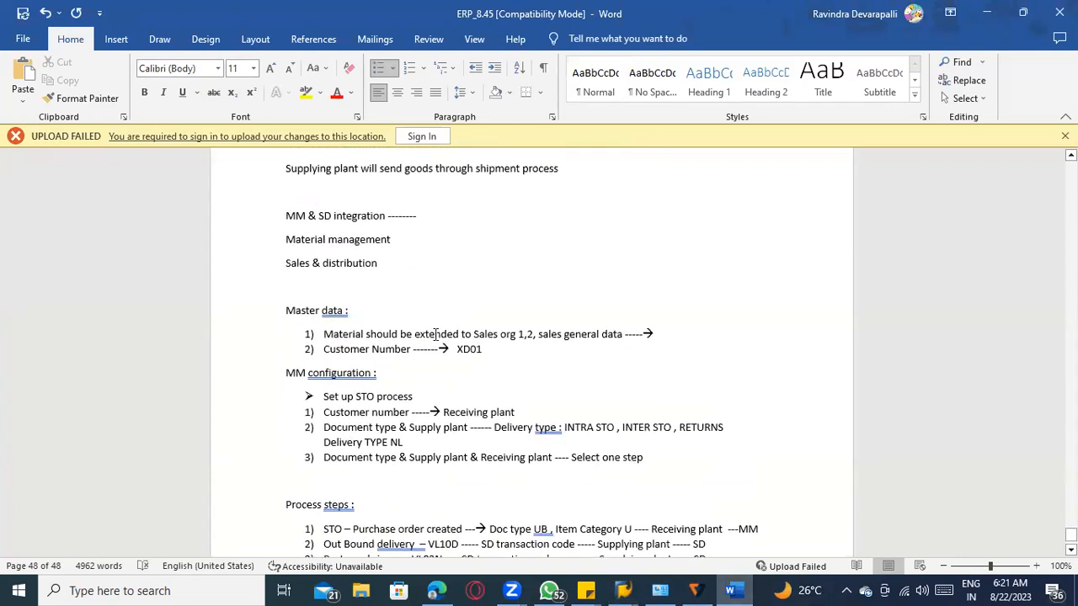
drag(415, 334, 625, 334)
click(306, 93)
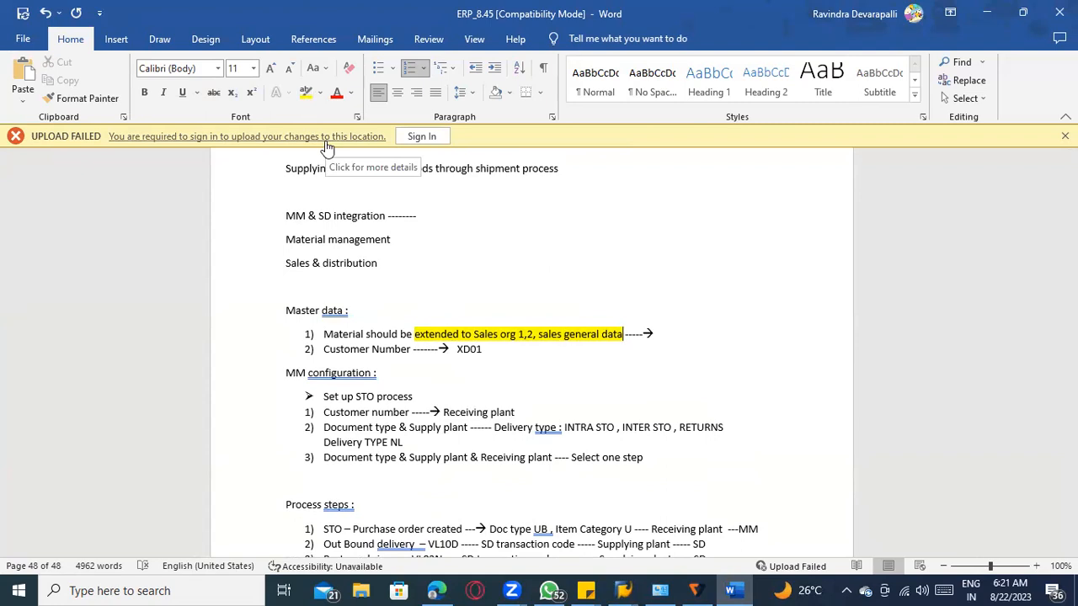
click(366, 332)
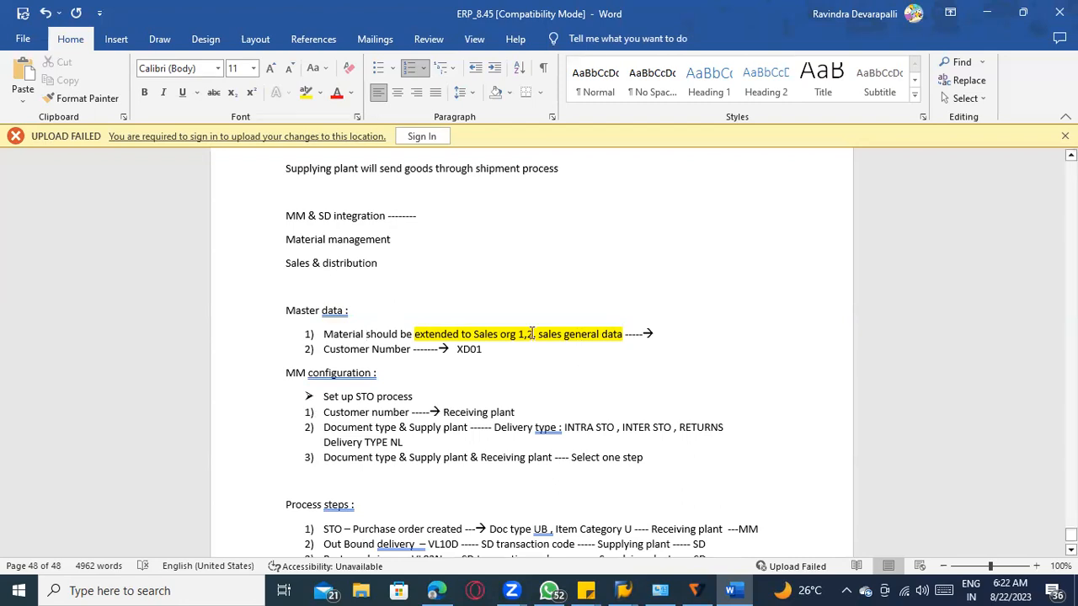
Switch to SAP and go from material creation to Display Material for SUGARCANE, dismissing the view selection
key(alt+Tab)
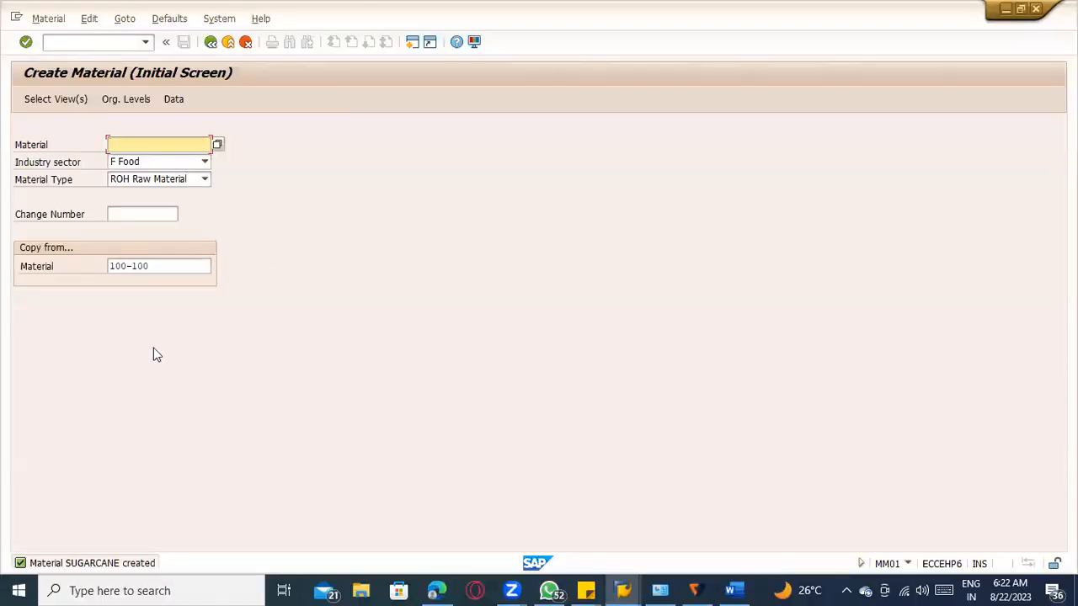
click(52, 20)
mouse_move(60, 90)
click(233, 89)
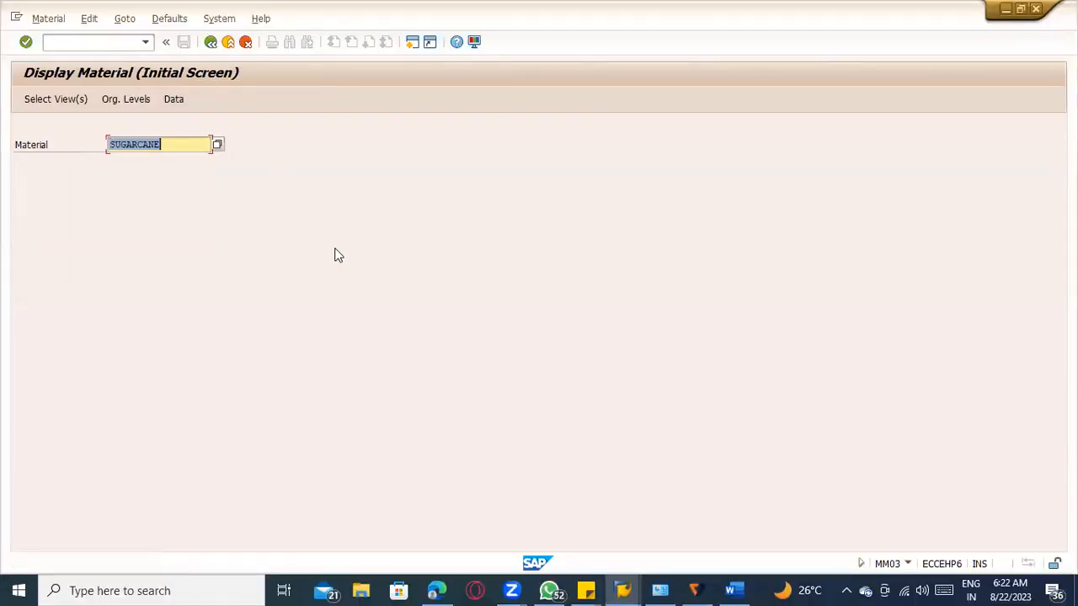
key(Return)
key(Escape)
Open General Table Display (SE16N) in a new session and load table MVKE
click(101, 46)
text(/ose16n)
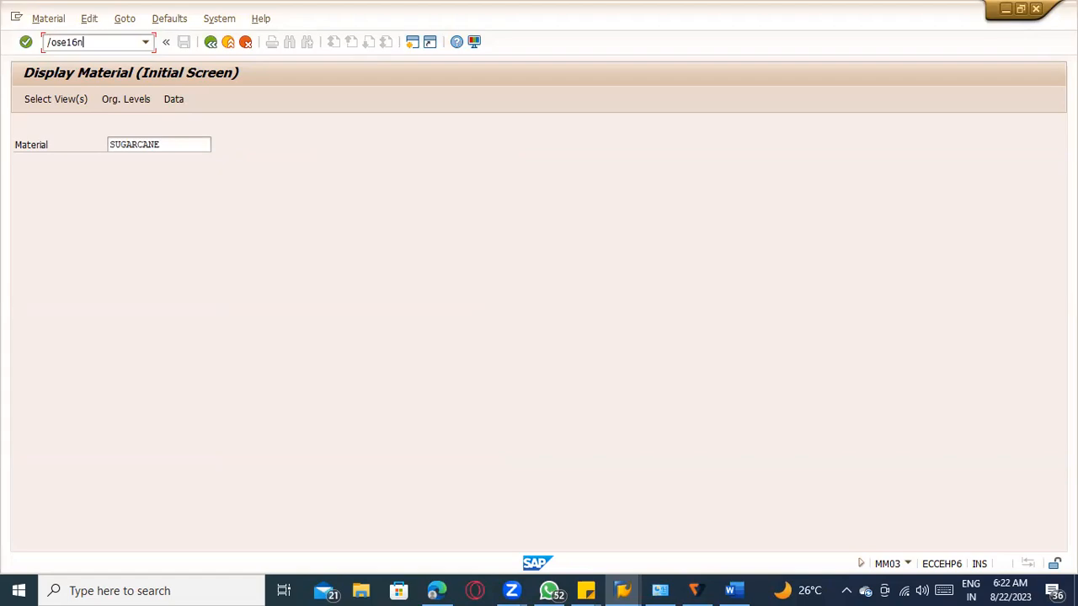
key(Return)
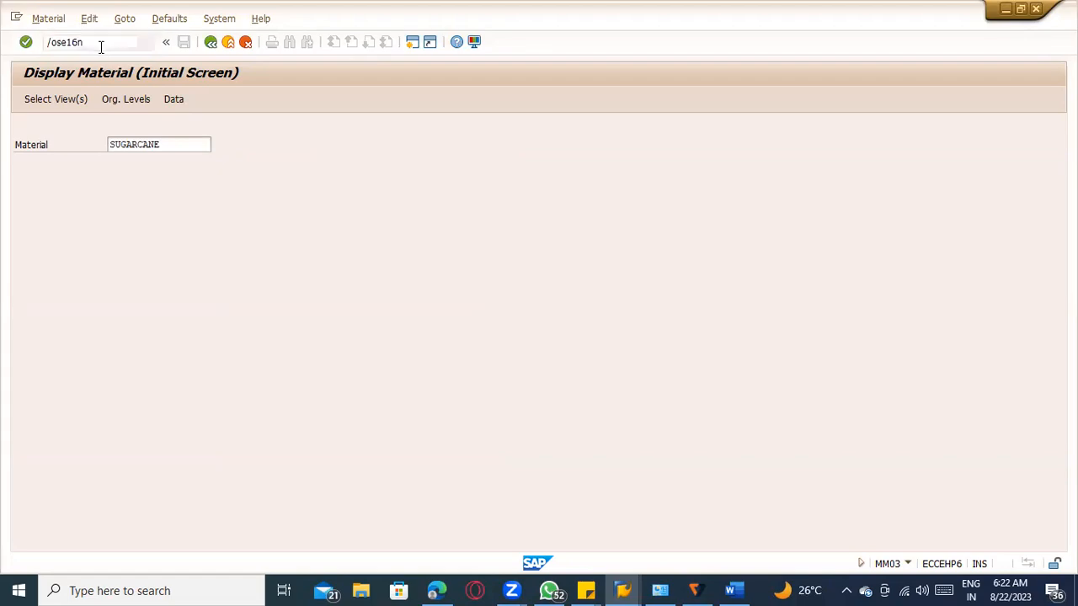
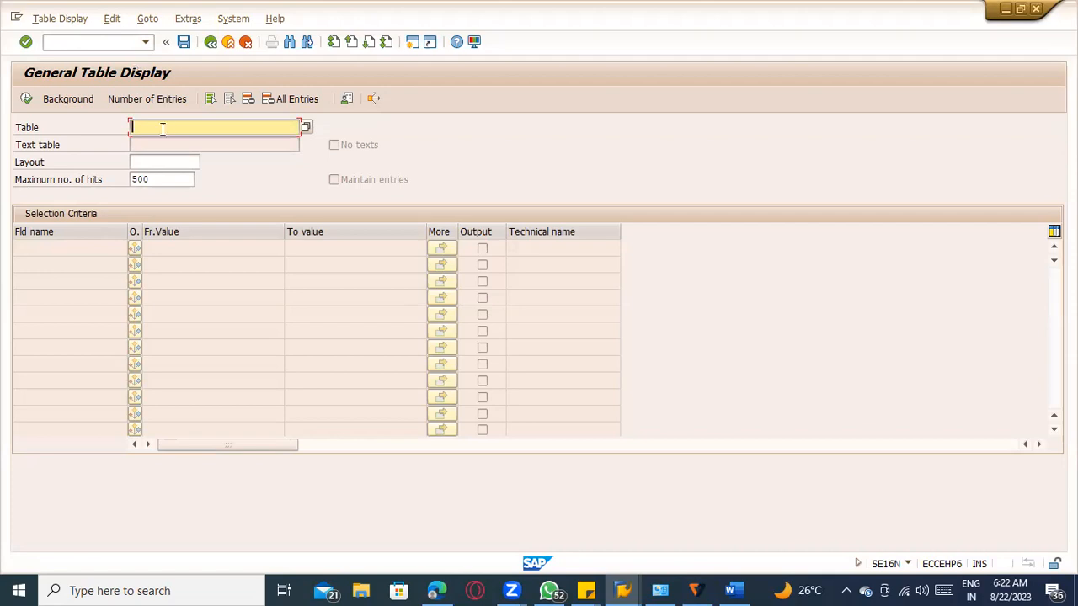
text(MVKE)
key(Return)
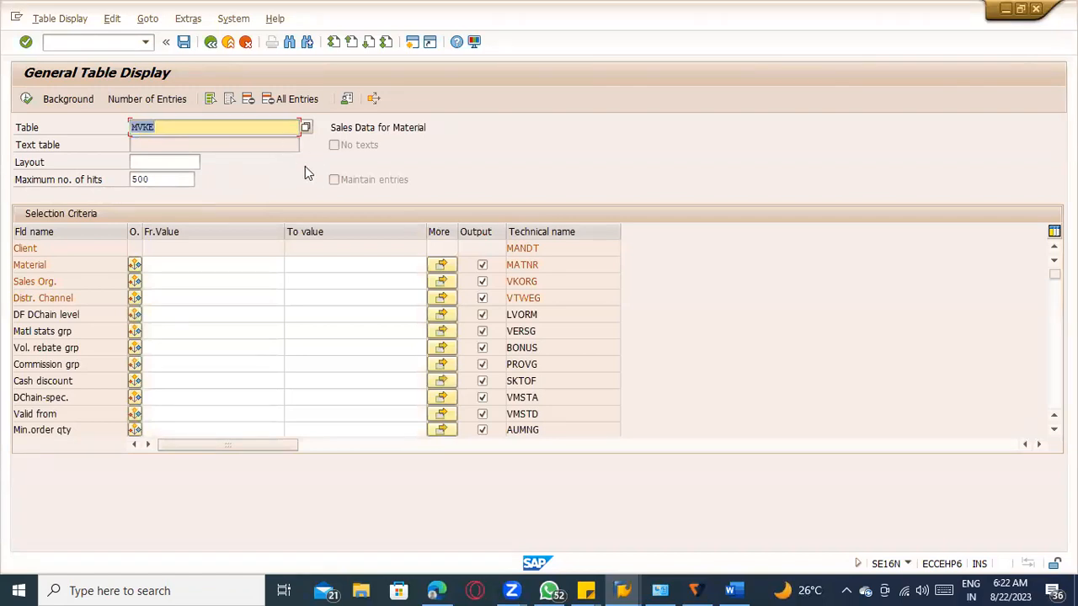
Copy the material SUGARCANE from Display Material as the MVKE selection value and run the table query
click(182, 261)
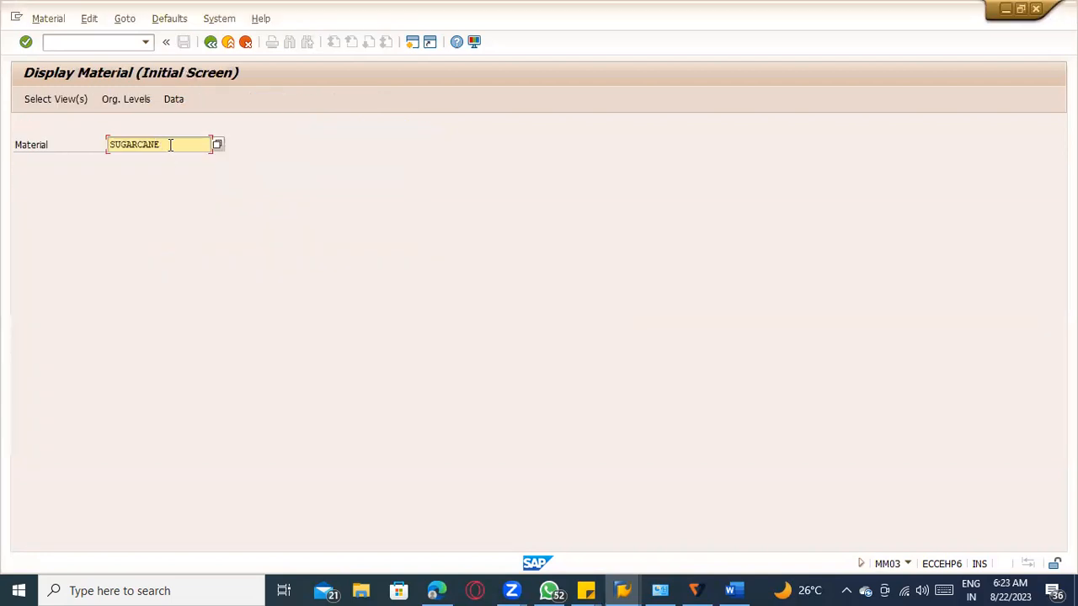
drag(171, 144, 110, 145)
key(ctrl+c)
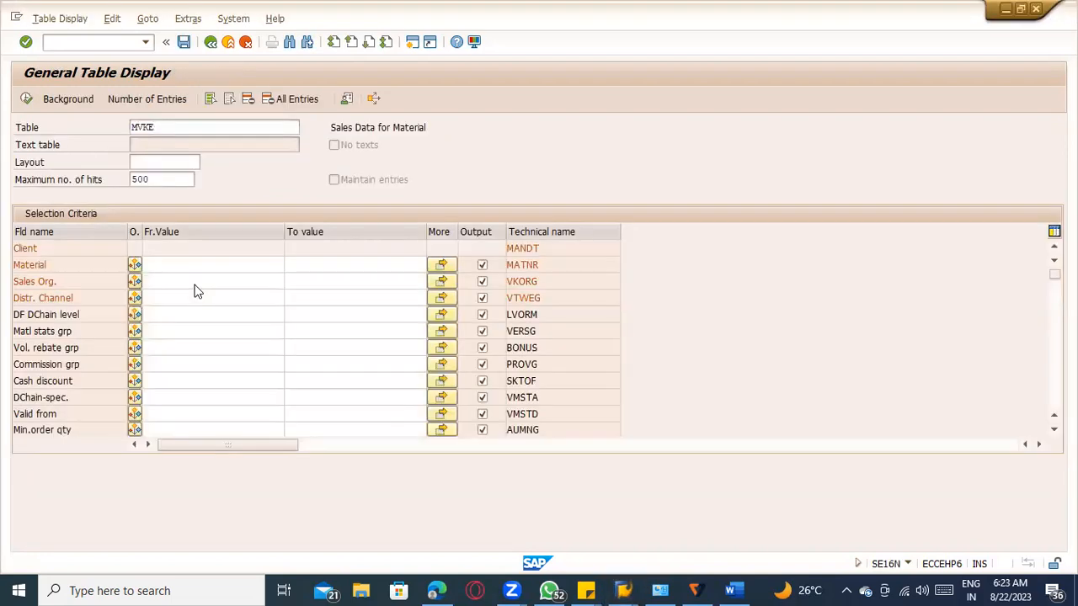
click(185, 266)
key(ctrl+v)
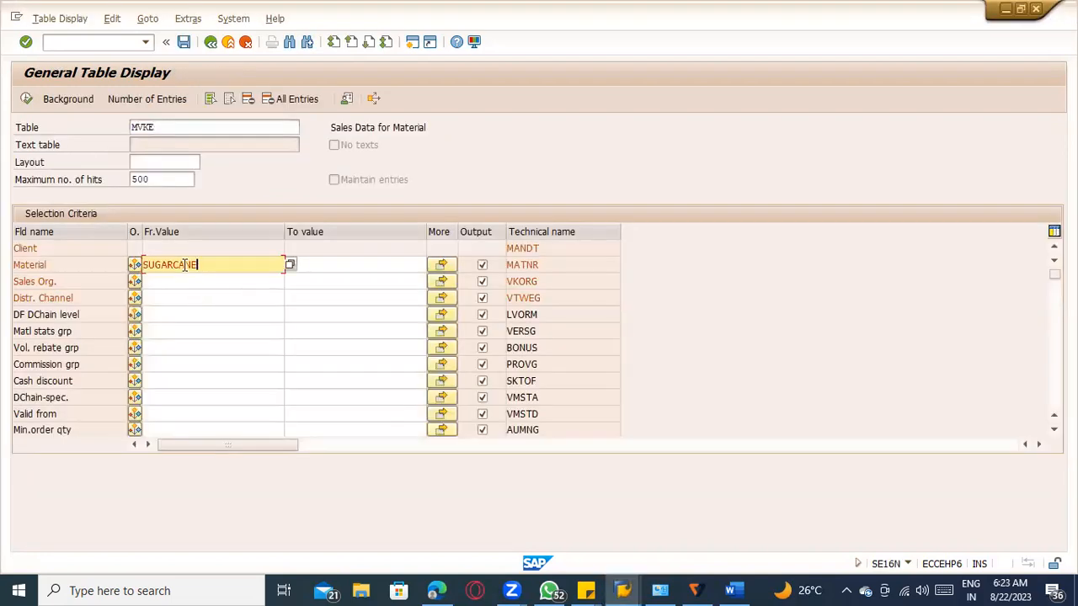
click(28, 99)
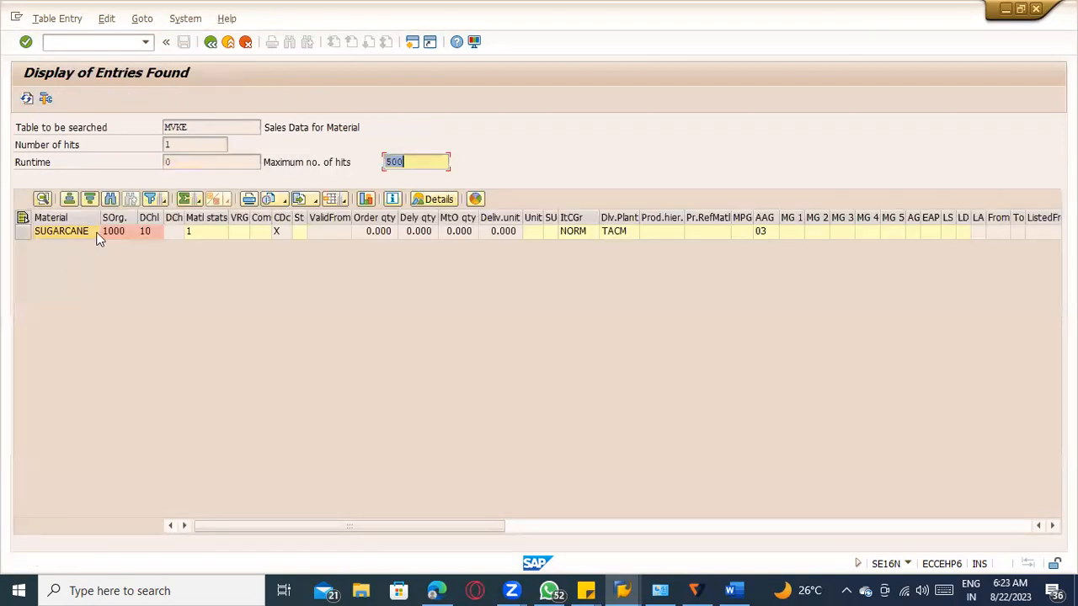
Check the sales organization and distribution channel in the SUGARCANE entry of MVKE, then leave the table display
click(117, 236)
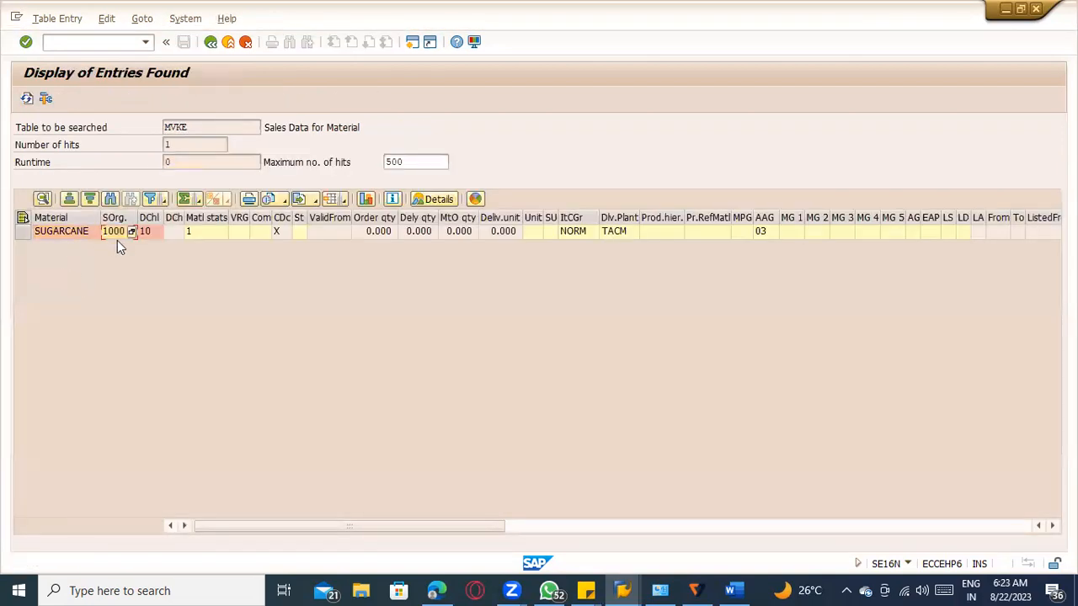
click(144, 234)
click(111, 235)
click(211, 44)
key(F3)
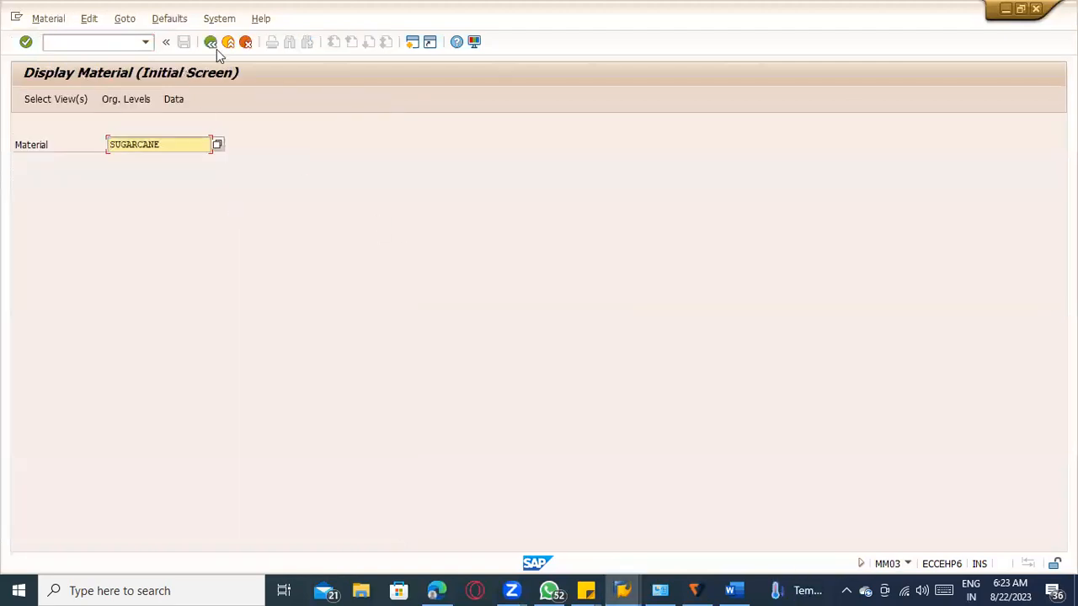
click(210, 42)
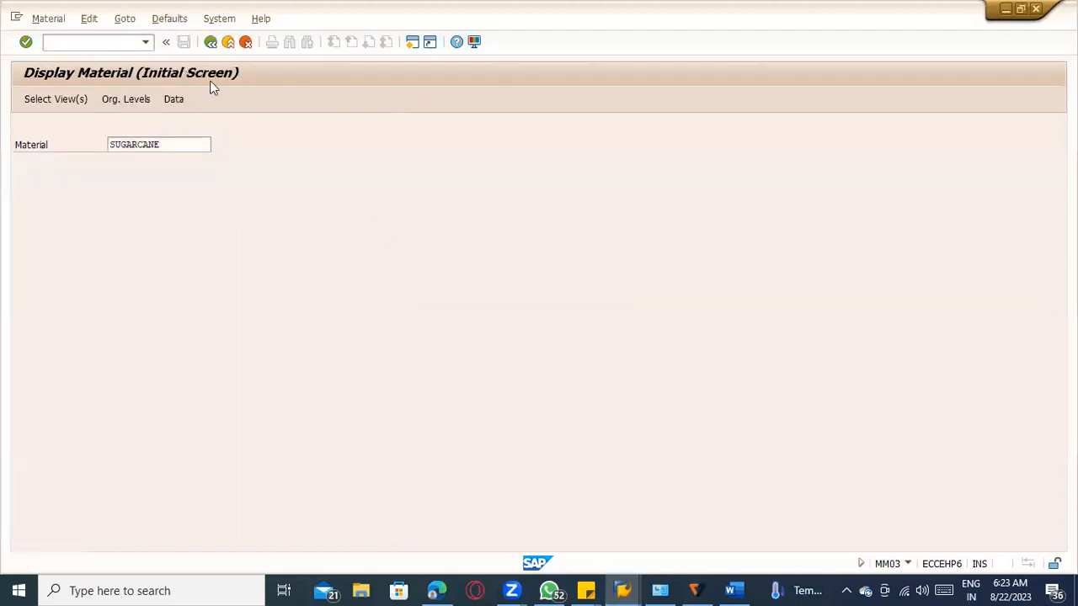
Switch to the Word notes and add transaction code MM01 after the arrow in the material extension item
key(alt+Tab)
key(alt+Tab)
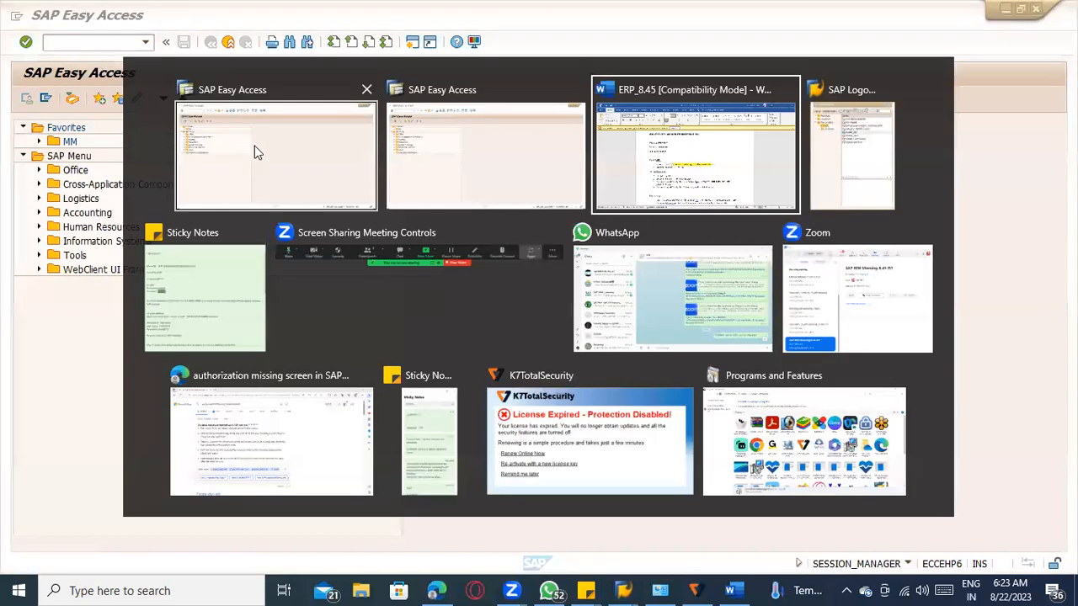
drag(335, 334, 462, 335)
click(675, 336)
text(MM01)
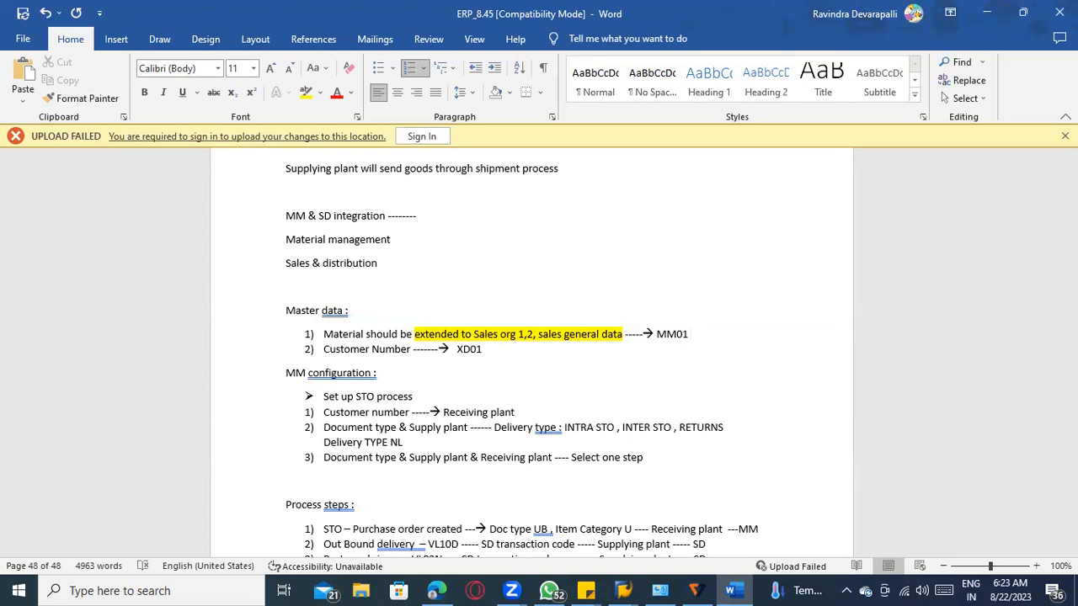
Switch to SAP and start customer creation with transaction XD01, checking the customer number item in the Word notes
click(488, 350)
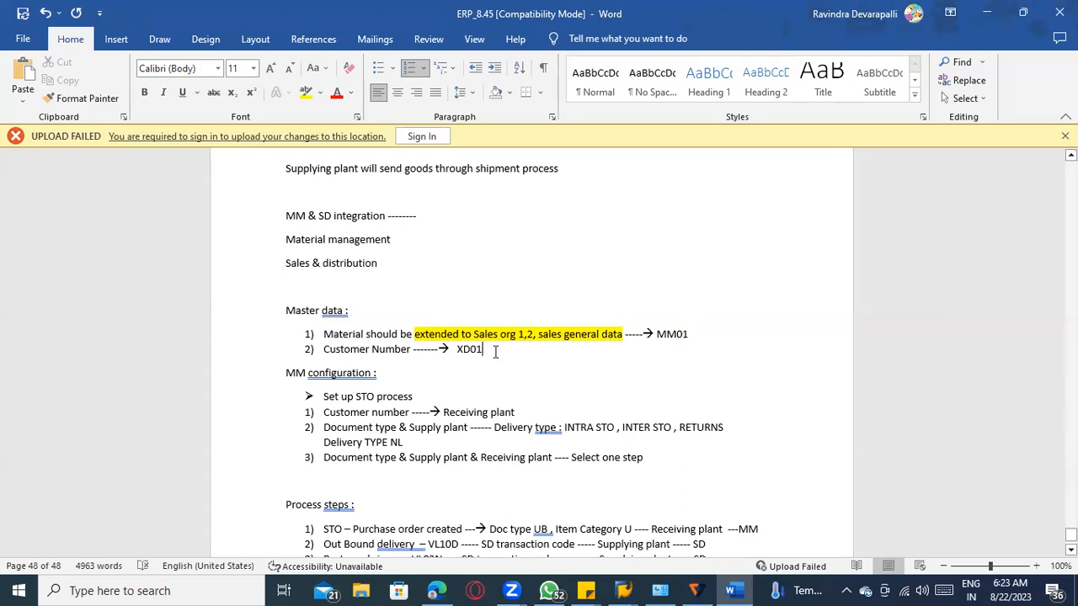
key(alt+Tab)
click(95, 41)
text(XD01)
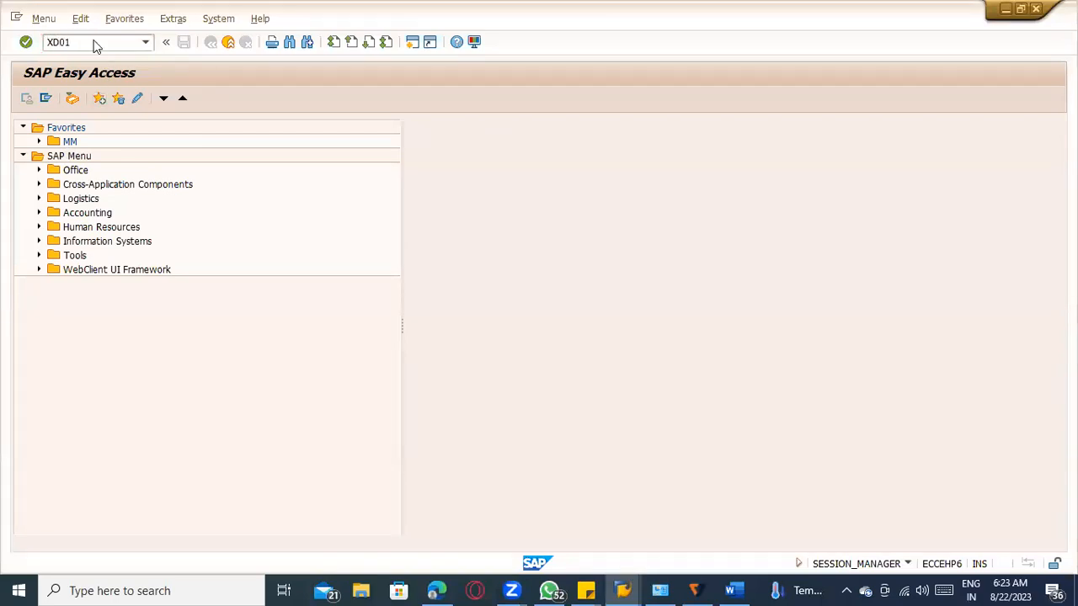
key(Return)
key(alt+Tab)
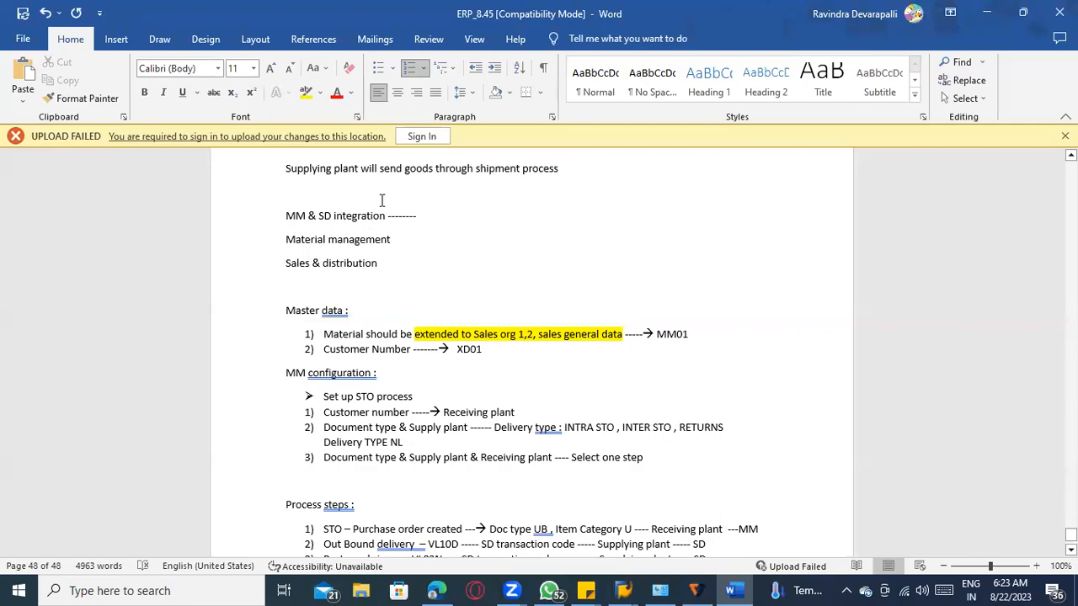
key(alt+Tab)
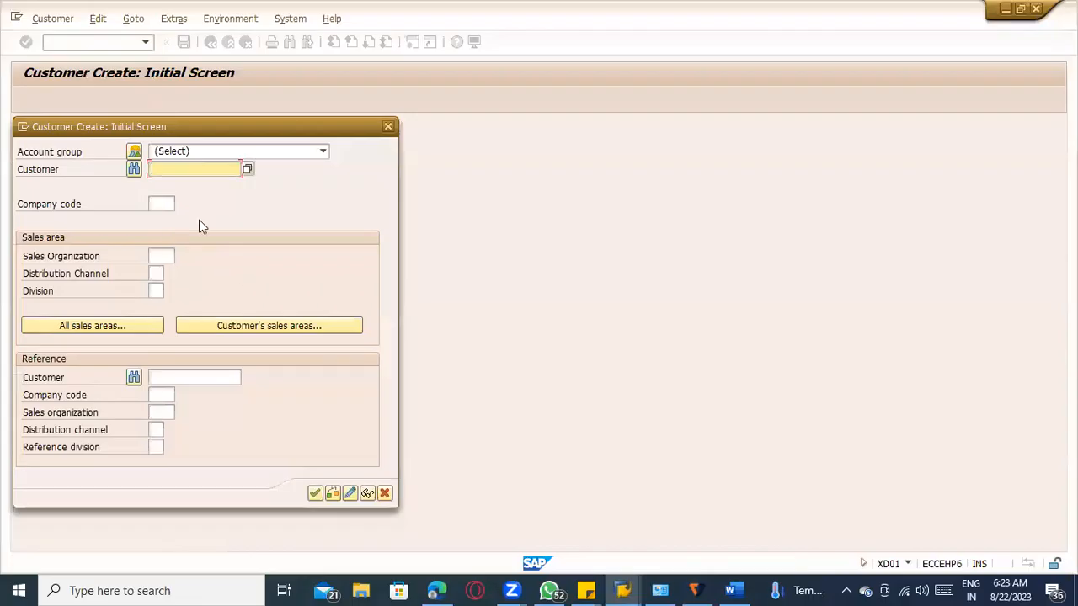
key(alt+Tab)
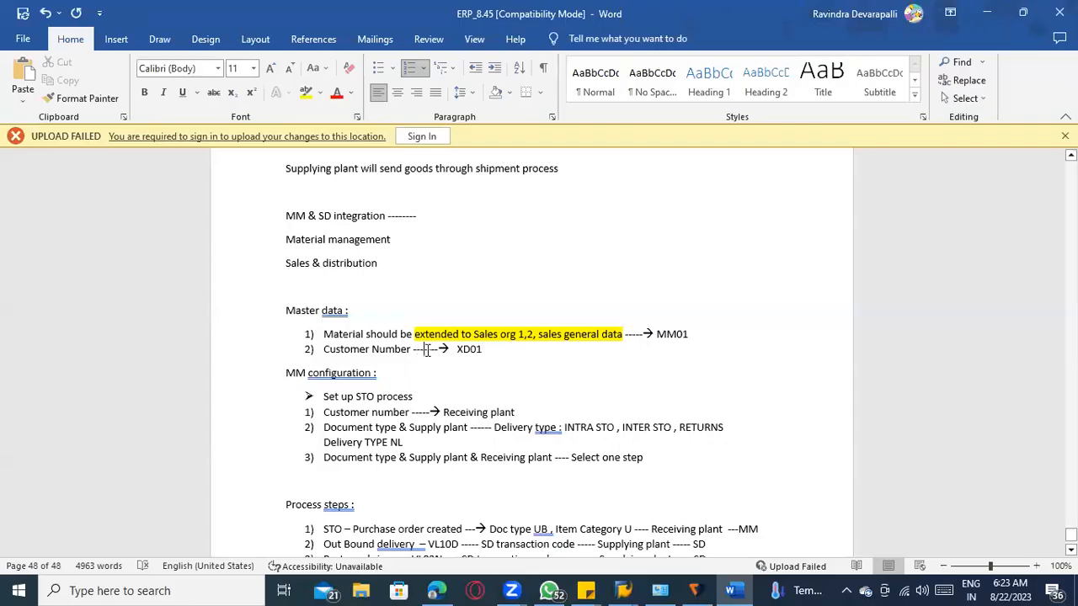
key(alt+Tab)
Set the new customer's account group to ZSP1 Sold-to party and the company code to TATC
click(172, 152)
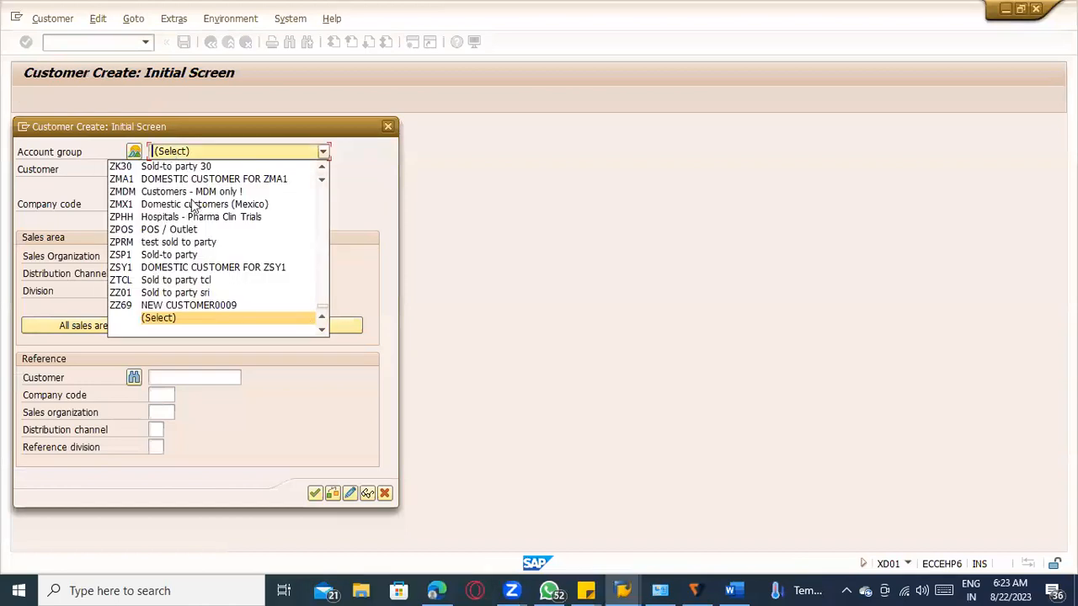
scroll(213, 246, up, 3)
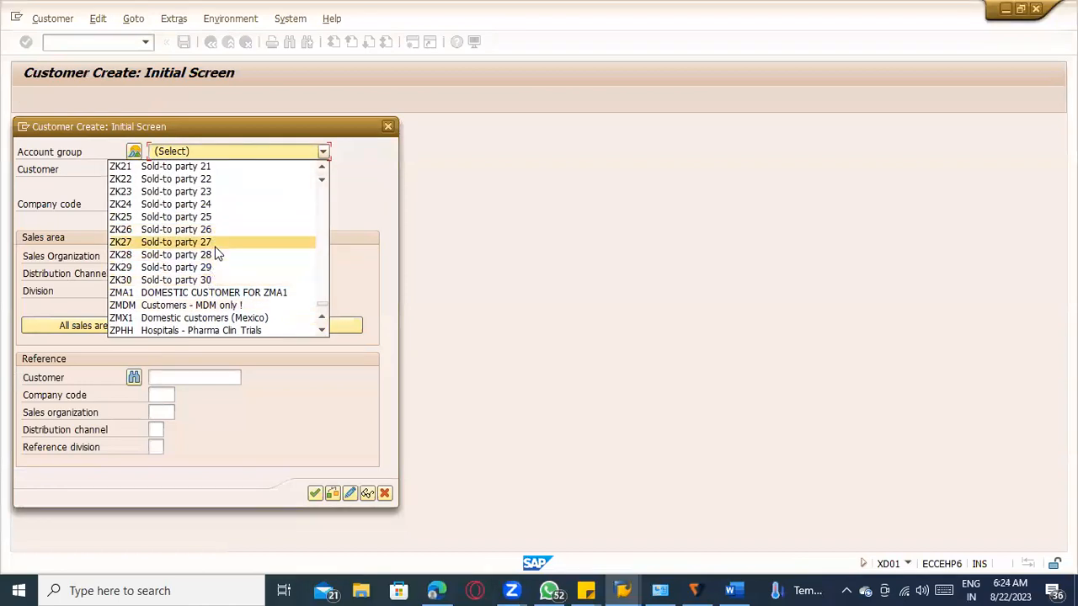
scroll(217, 253, down, 3)
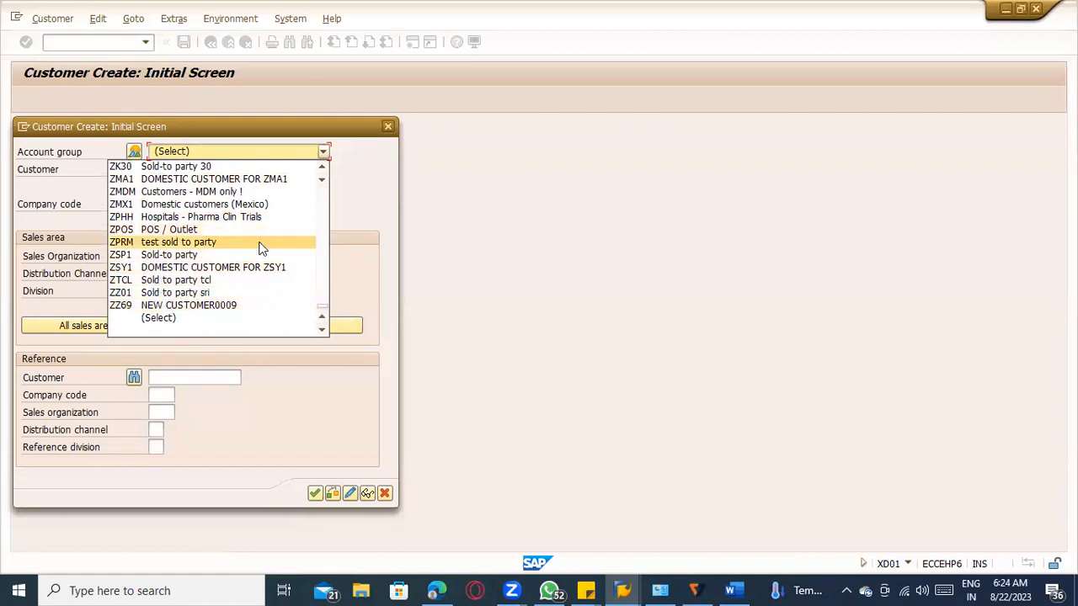
click(245, 254)
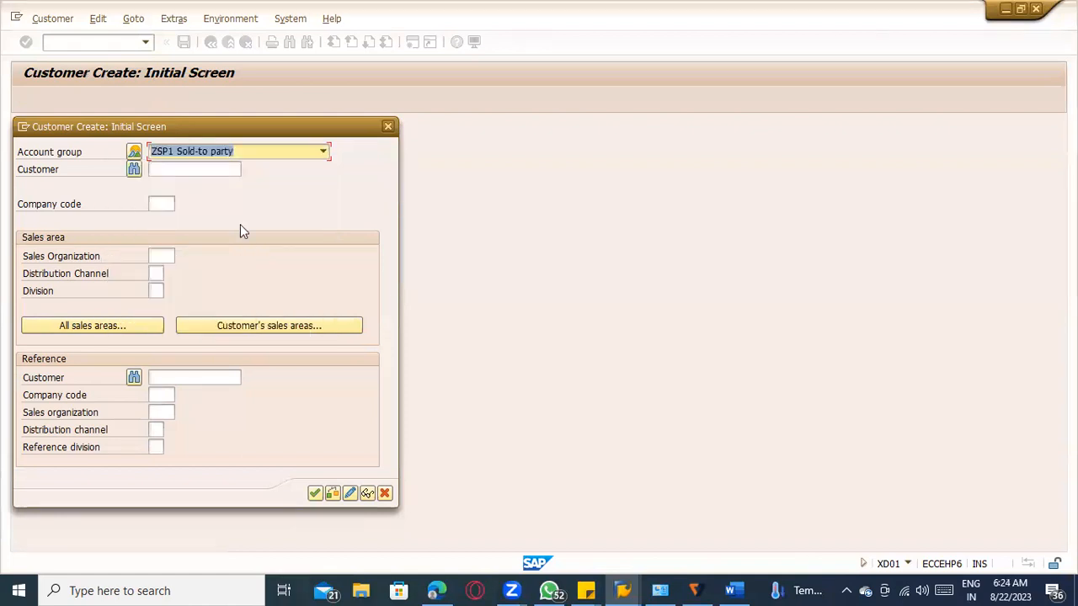
click(166, 204)
text(TAIC)
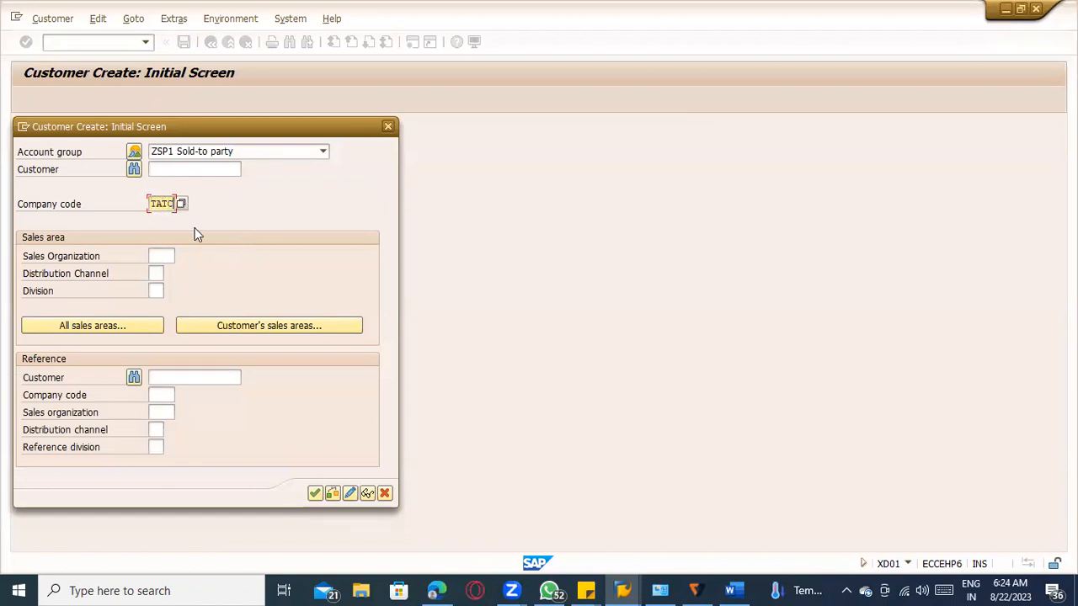
Set the customer's sales area to sales organization 1000, distribution channel 10 and division 00
click(159, 259)
text(1000)
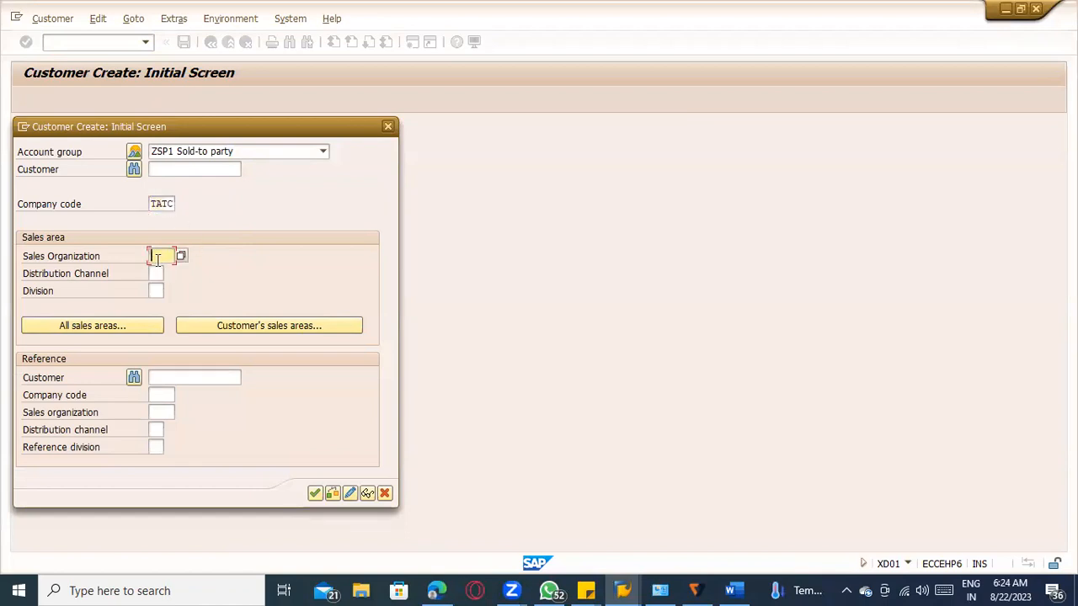
key(Tab)
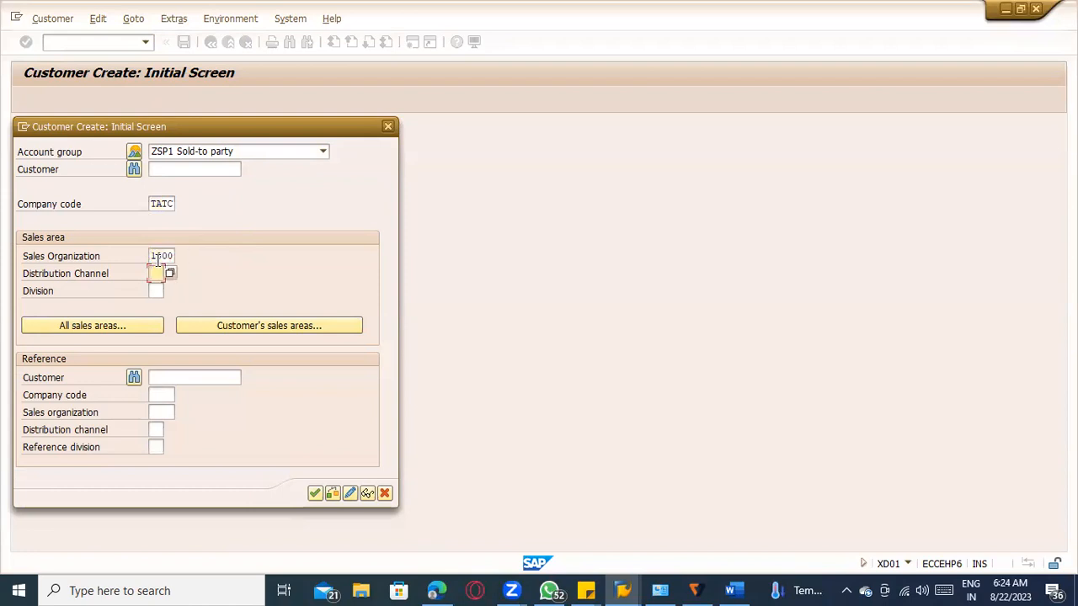
text(10)
key(Tab)
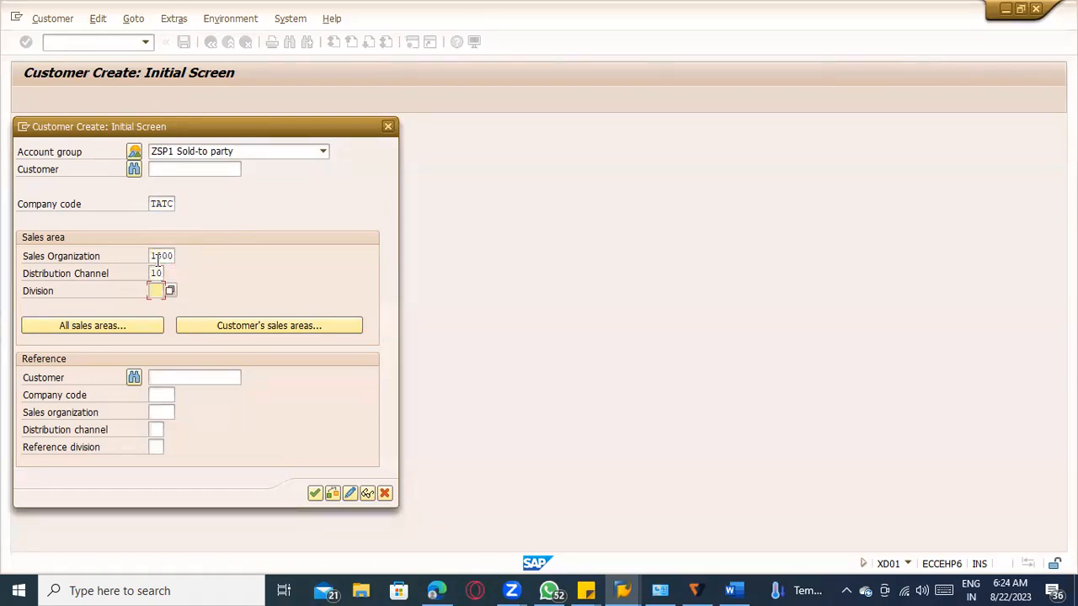
click(159, 256)
click(159, 272)
click(157, 291)
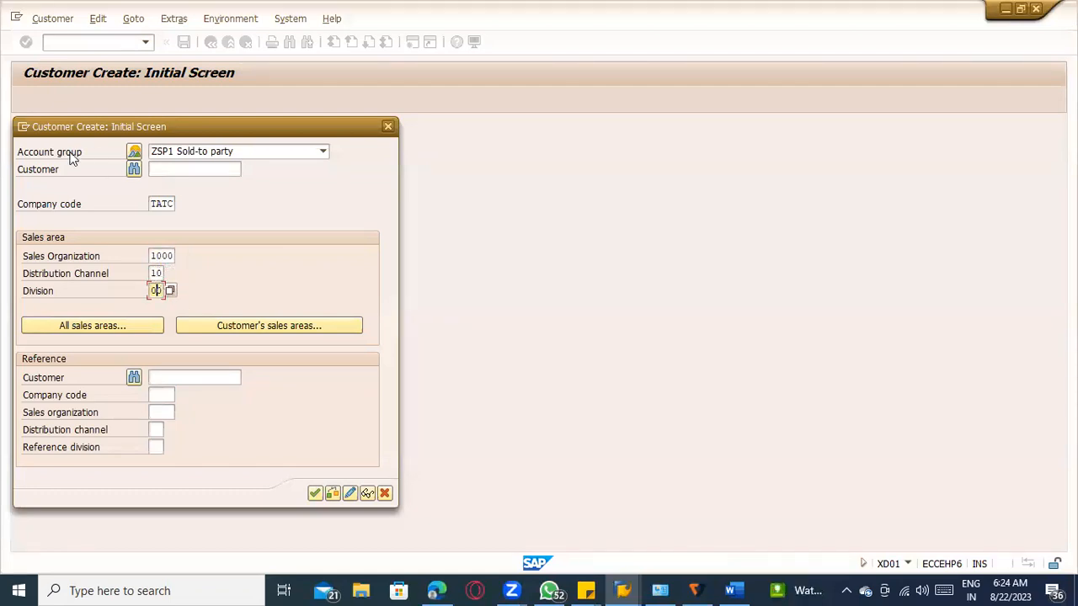
Display material SUGARCANE with MM03 in another SAP session, selecting the views Sales Org. Data 1, Sales Org. Data 2 and Sales: General/Plant Data
click(22, 127)
click(44, 185)
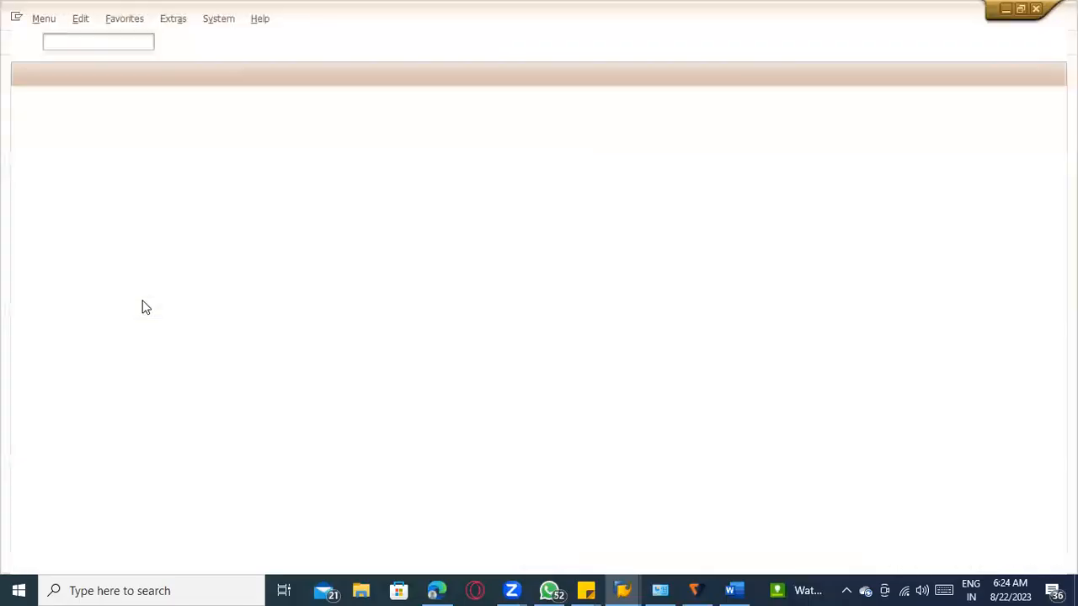
key(Return)
key(Return)
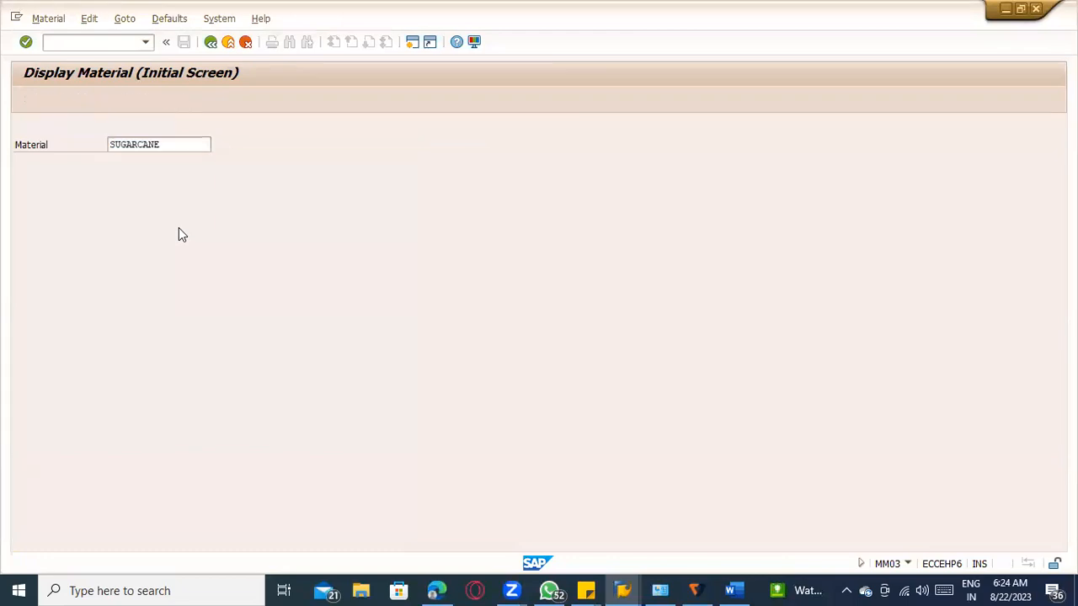
click(239, 241)
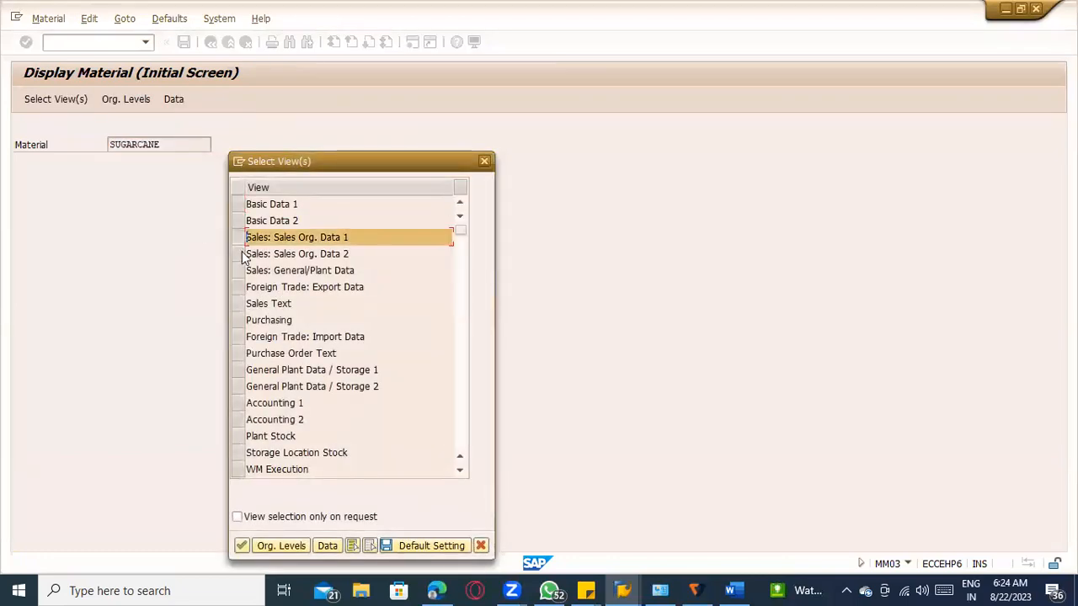
click(239, 257)
click(240, 269)
key(Return)
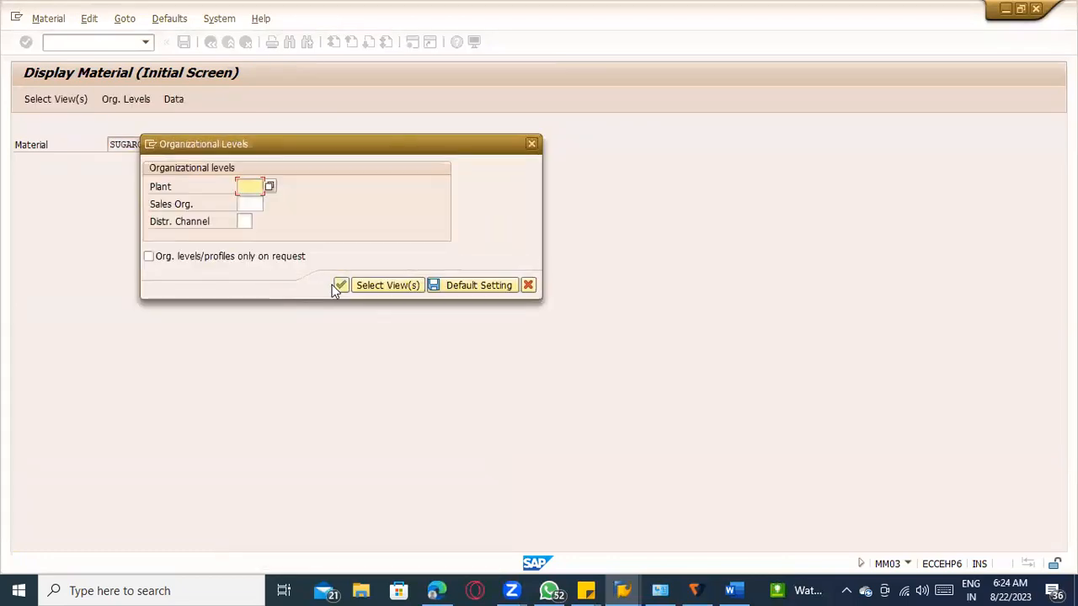
Display the sales views for plant TACD, sales organization 1000 and distribution channel 10, and check the division and organizational levels
click(249, 187)
click(250, 204)
click(250, 204)
click(250, 215)
click(244, 221)
click(242, 234)
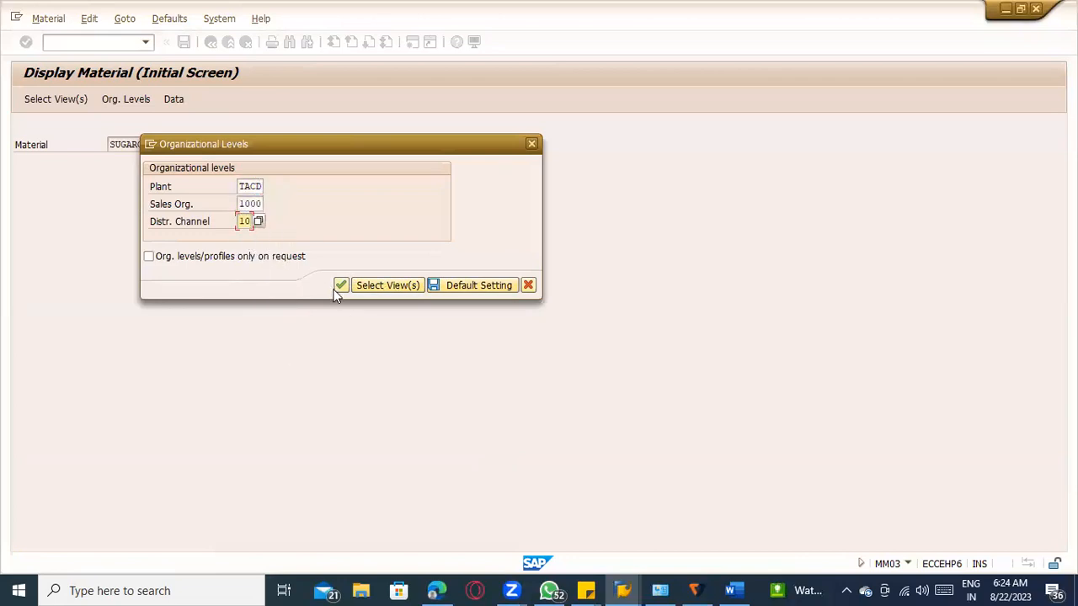
click(339, 286)
click(389, 250)
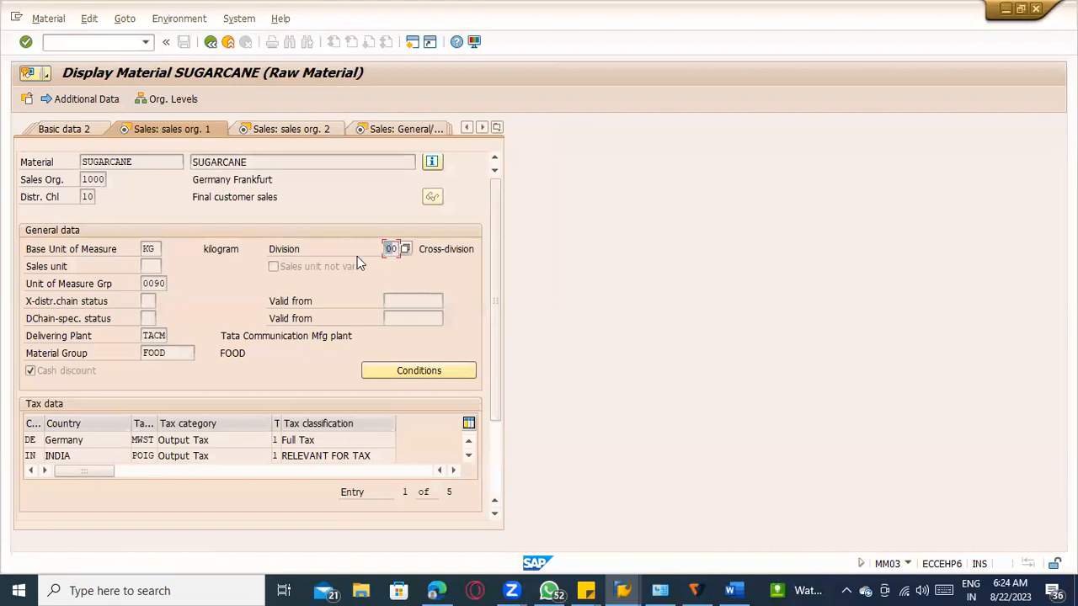
click(177, 105)
click(256, 240)
click(244, 256)
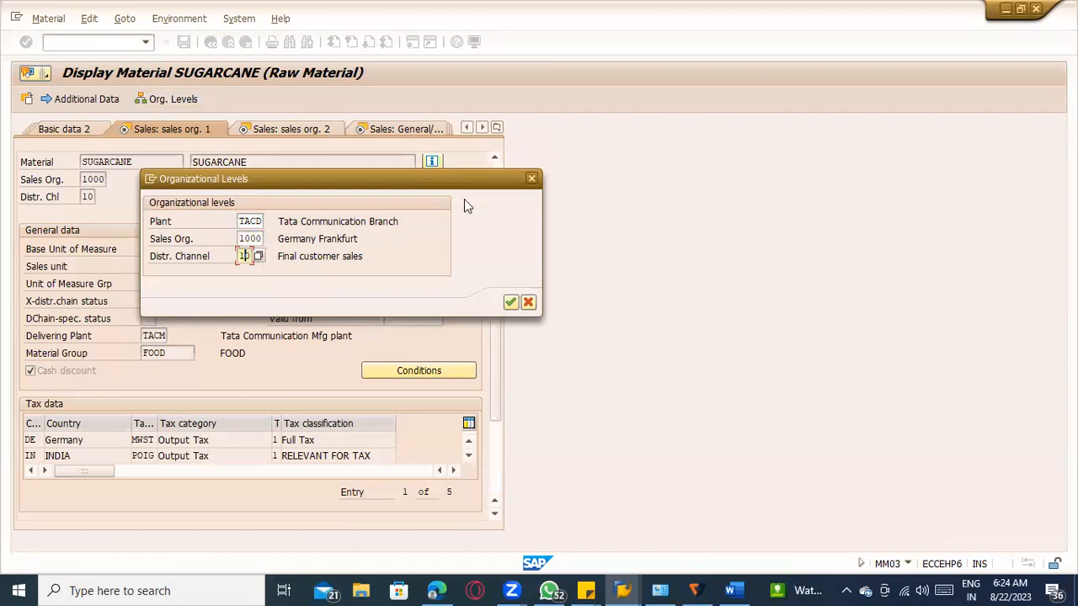
Return to the customer creation session, review the sales area entries and continue to the customer's general data
key(alt+Tab)
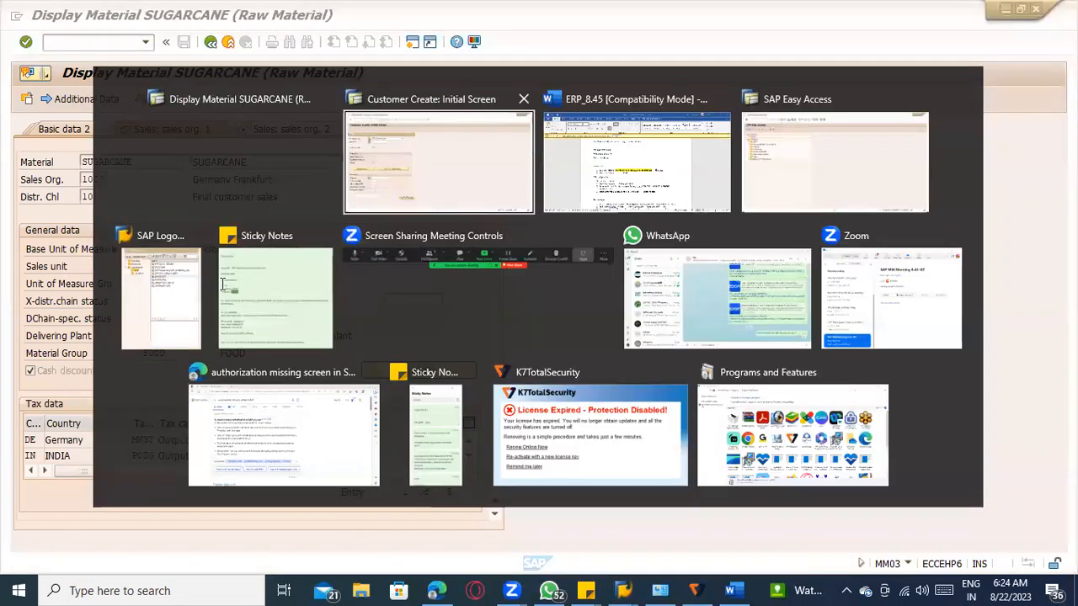
click(160, 258)
key(Tab)
key(Tab)
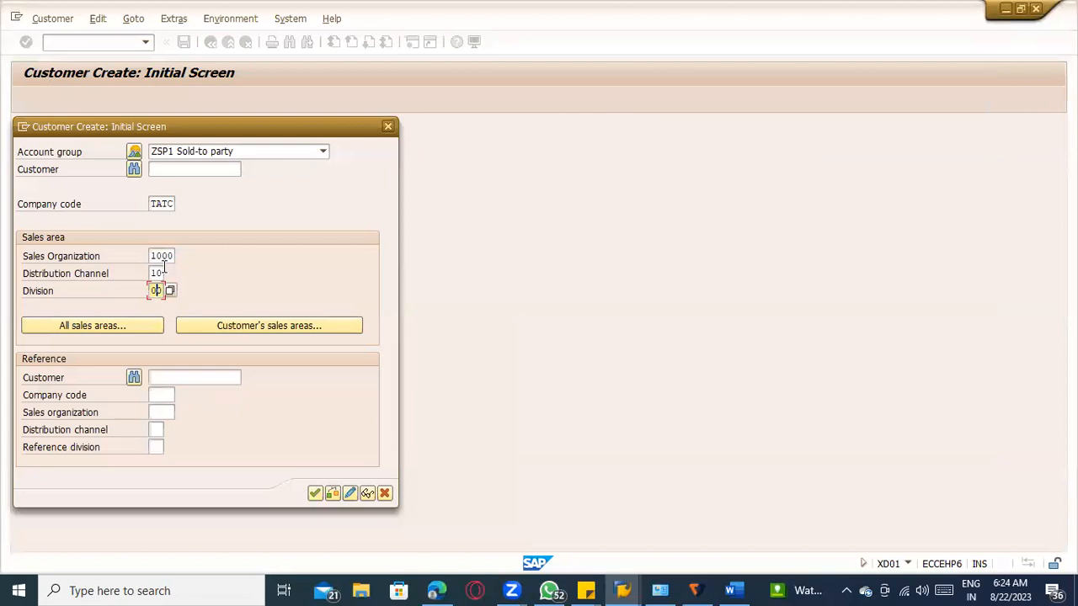
click(165, 254)
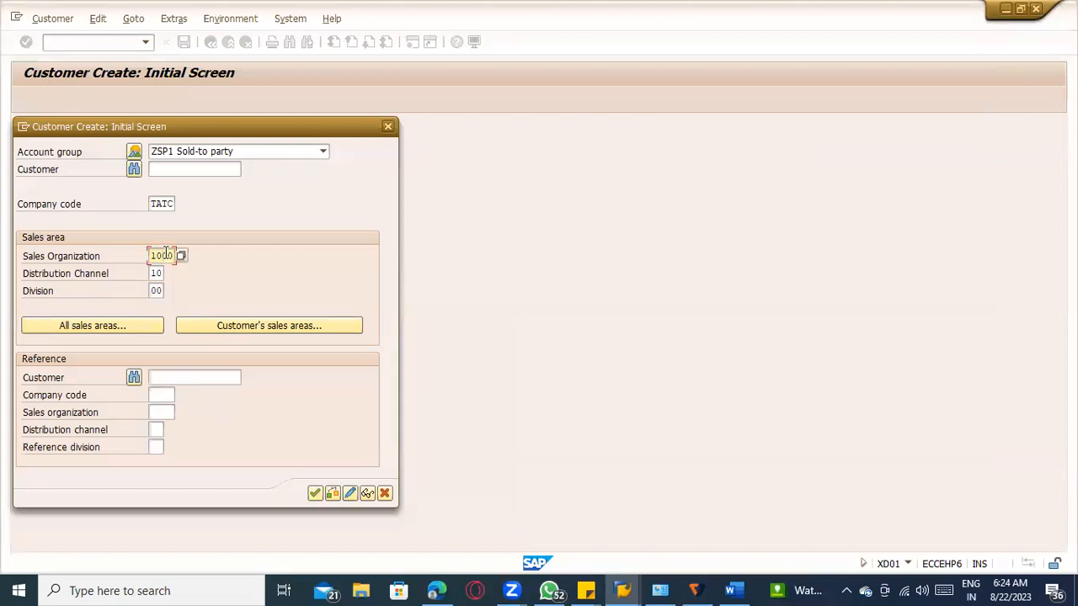
click(159, 273)
click(158, 290)
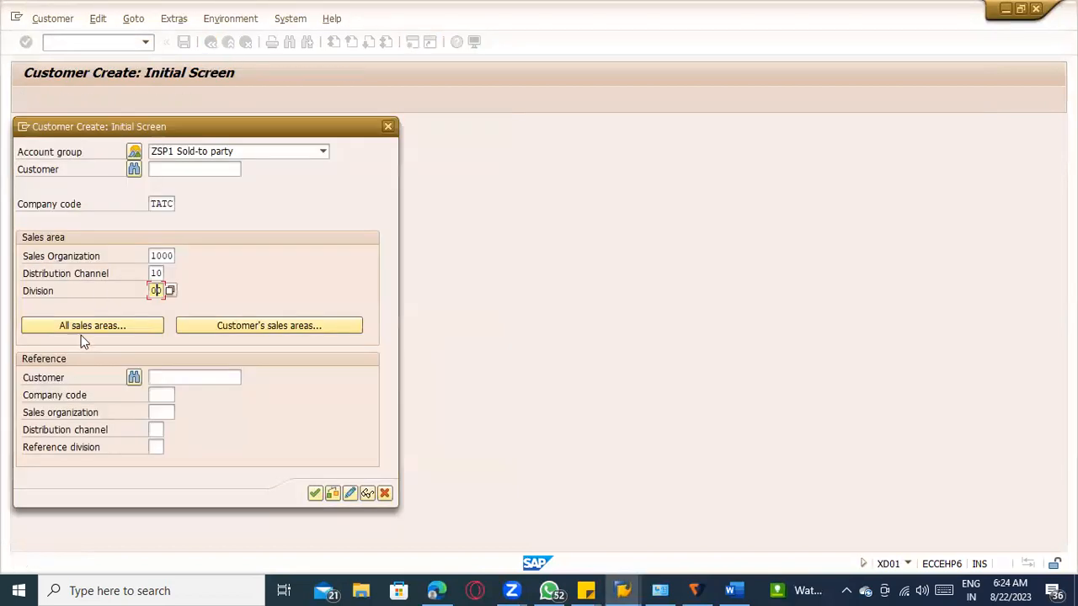
click(159, 272)
key(Tab)
click(155, 272)
click(157, 257)
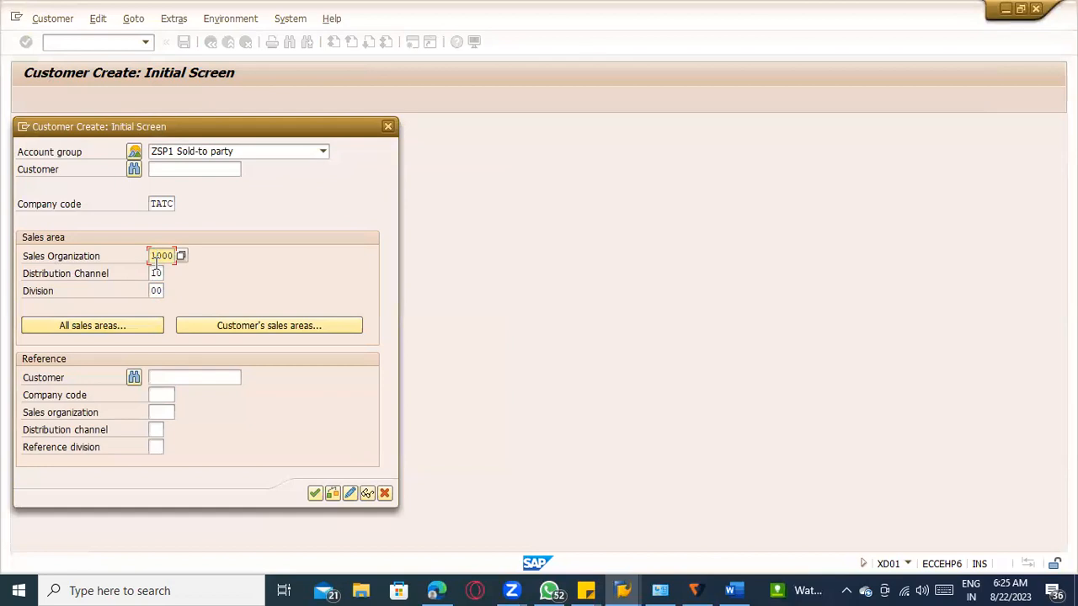
click(316, 493)
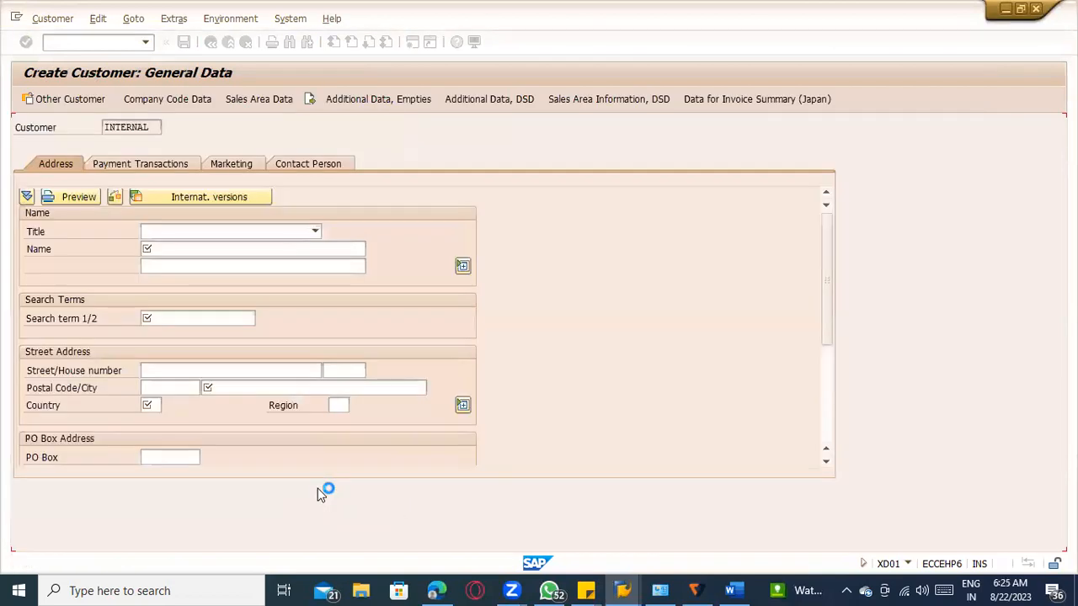
click(184, 239)
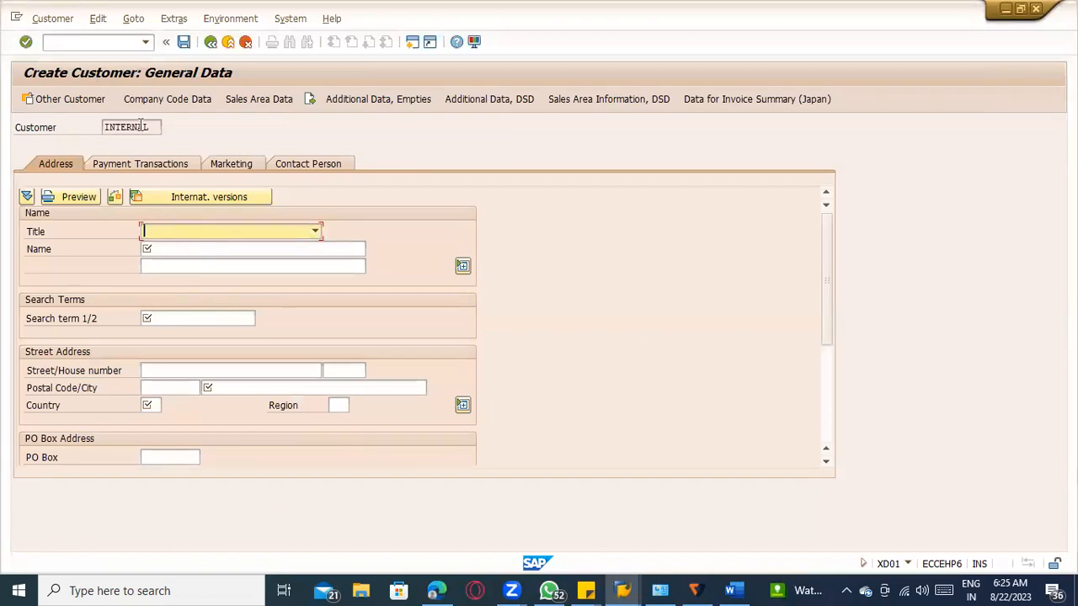
Switch to the Word notes and add the line "TACD -------is my customer" under the customer number item
key(alt+Tab)
key(alt+Tab)
key(Tab)
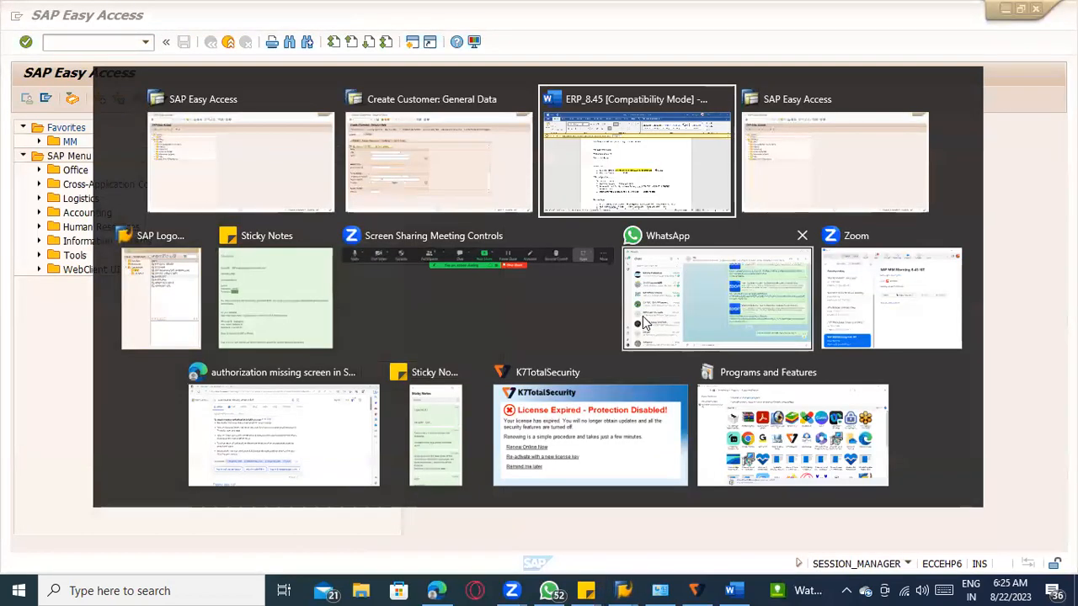
scroll(642, 322, down, 1)
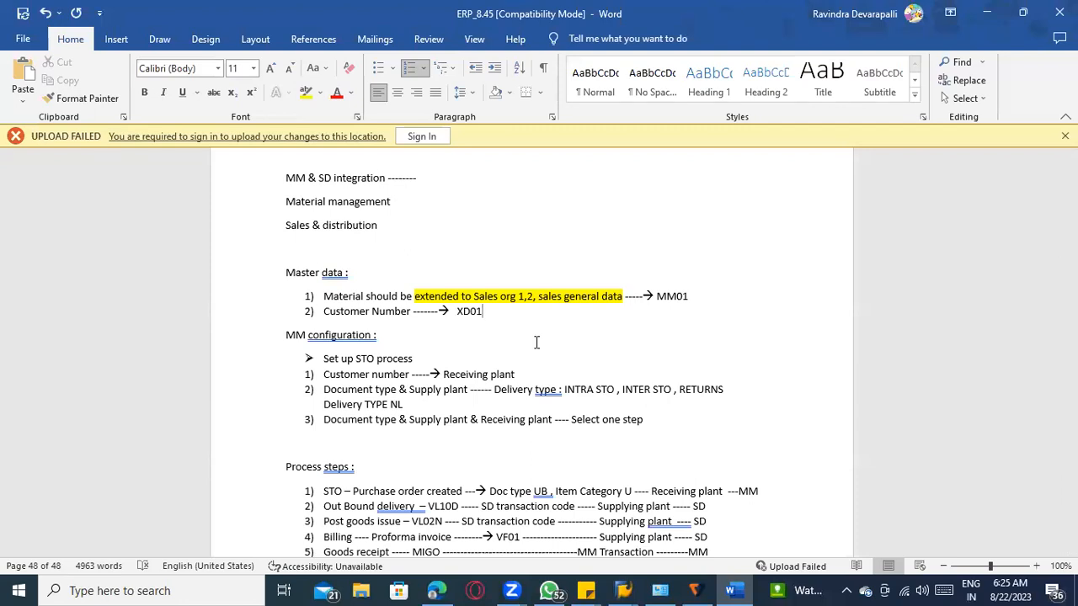
key(Return)
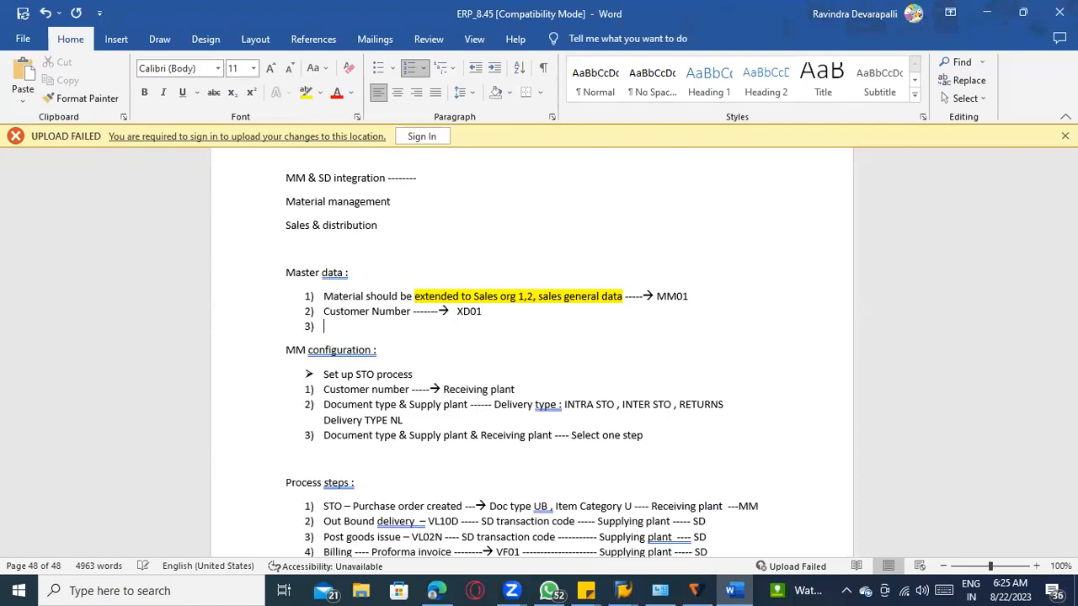
key(BackSpace)
text(TACD -------is)
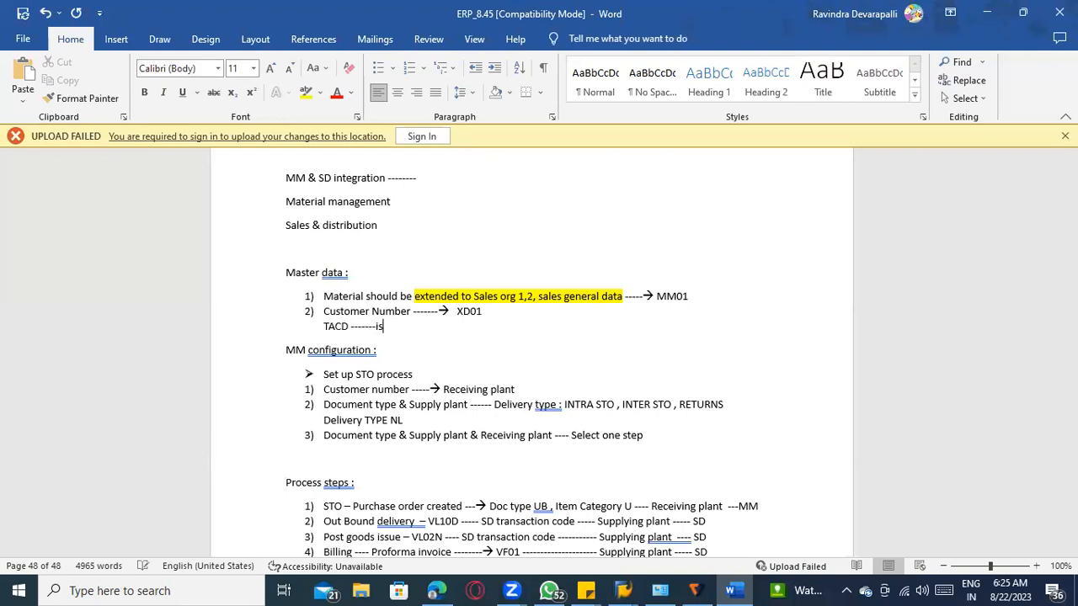
text( my customer)
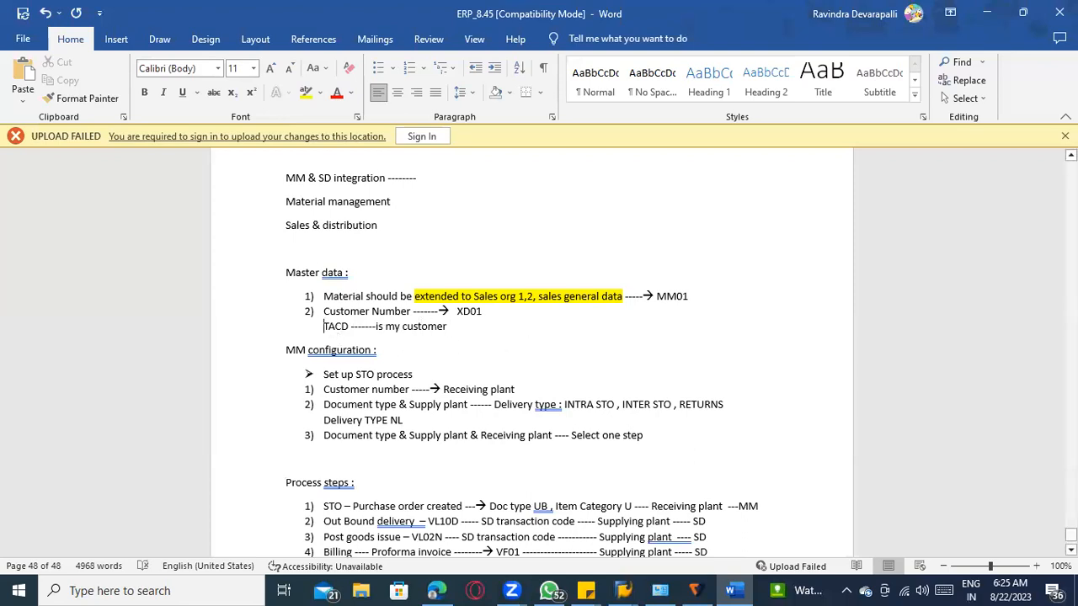
Insert "IN TACM plant" with a long dashed arrow before TACD in the new line and remove the excess spacing
click(332, 328)
text(IN TACM )
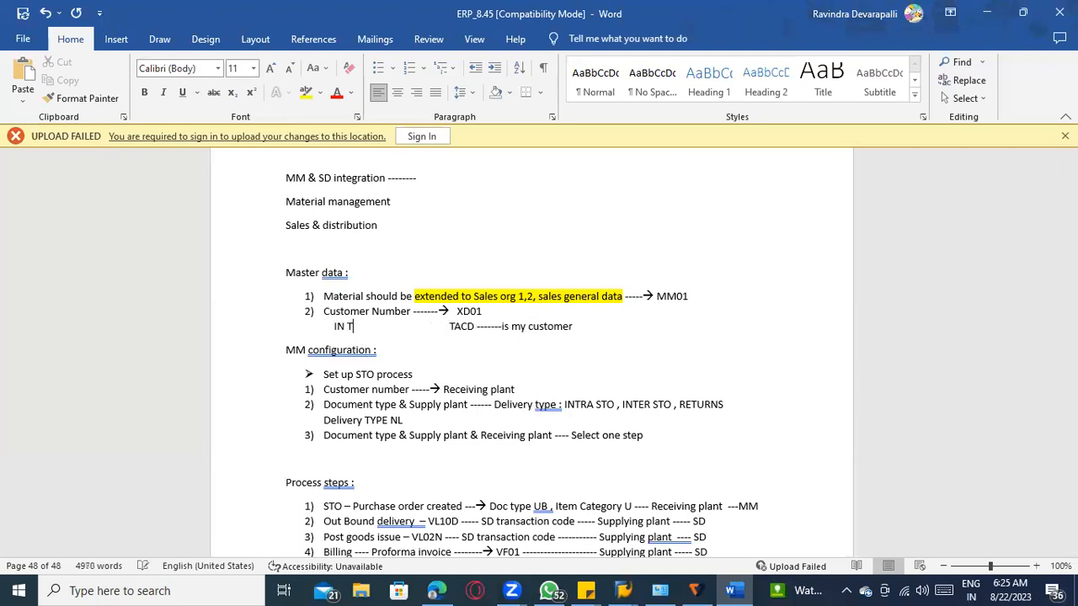
text(plant -)
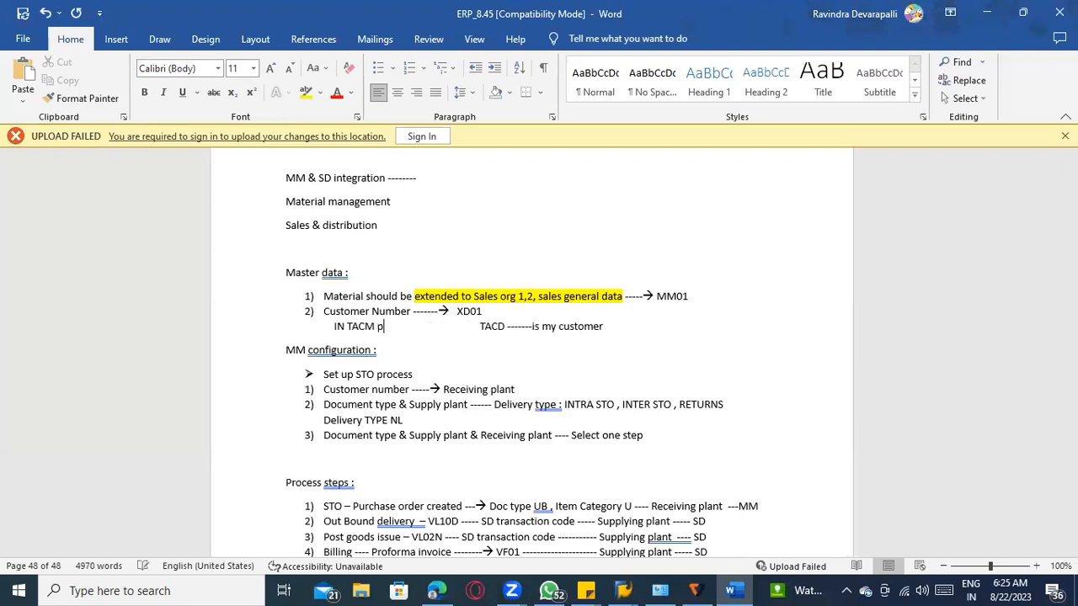
text(------------->)
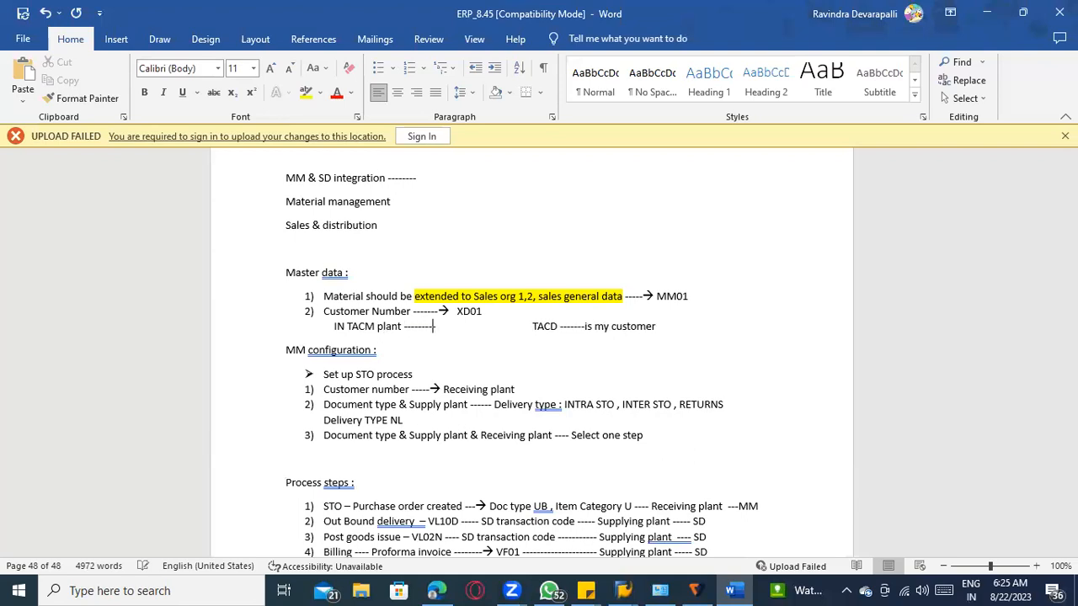
key(Delete)
key(Delete)
key(Delete)
key(Delete)
key(Delete)
key(Delete)
key(Delete)
key(Delete)
key(Delete)
key(Delete)
key(Delete)
key(Delete)
key(Delete)
key(Delete)
key(Delete)
key(Delete)
key(Delete)
key(Delete)
key(Delete)
key(Delete)
key(Delete)
key(Delete)
key(Delete)
key(Delete)
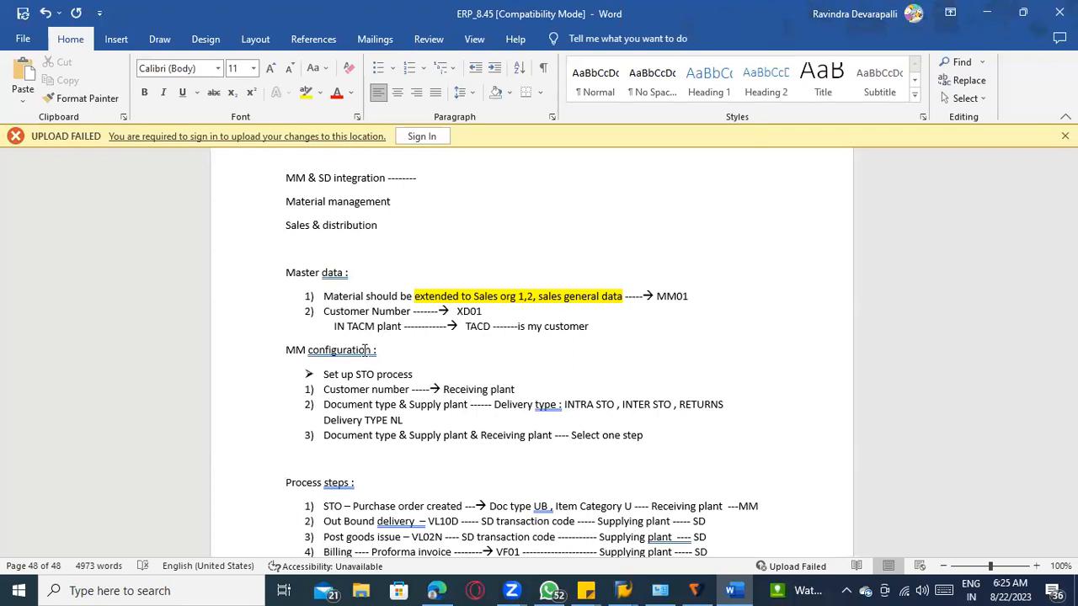
Switch to customer creation in SAP, recheck the Word notes, and enter TACD as the customer's name and search term
key(alt+Tab)
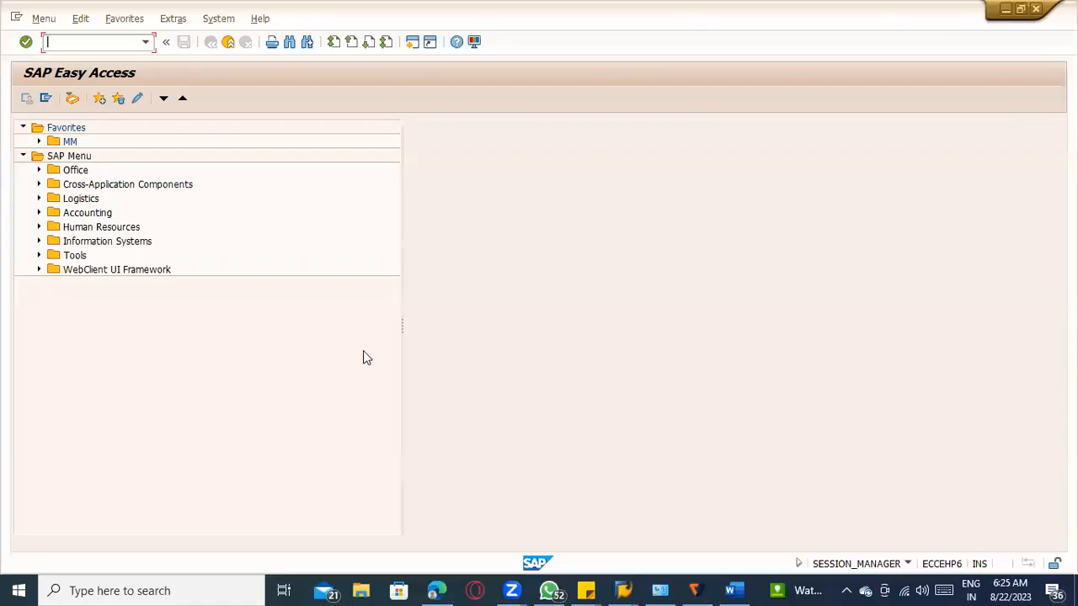
key(alt+Tab)
click(178, 248)
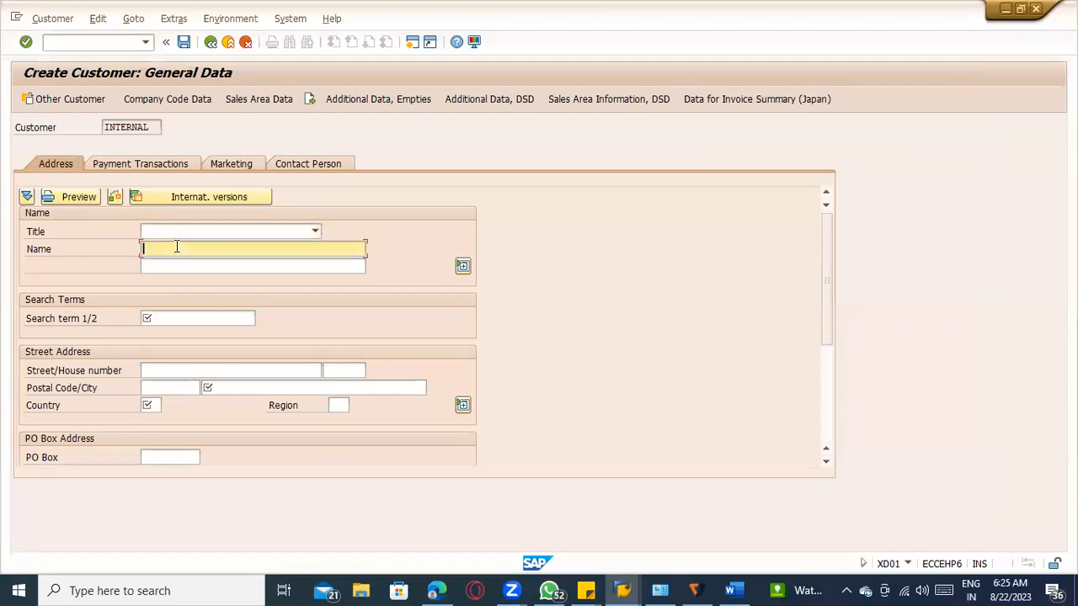
key(alt+Tab)
key(alt+Tab)
key(Tab)
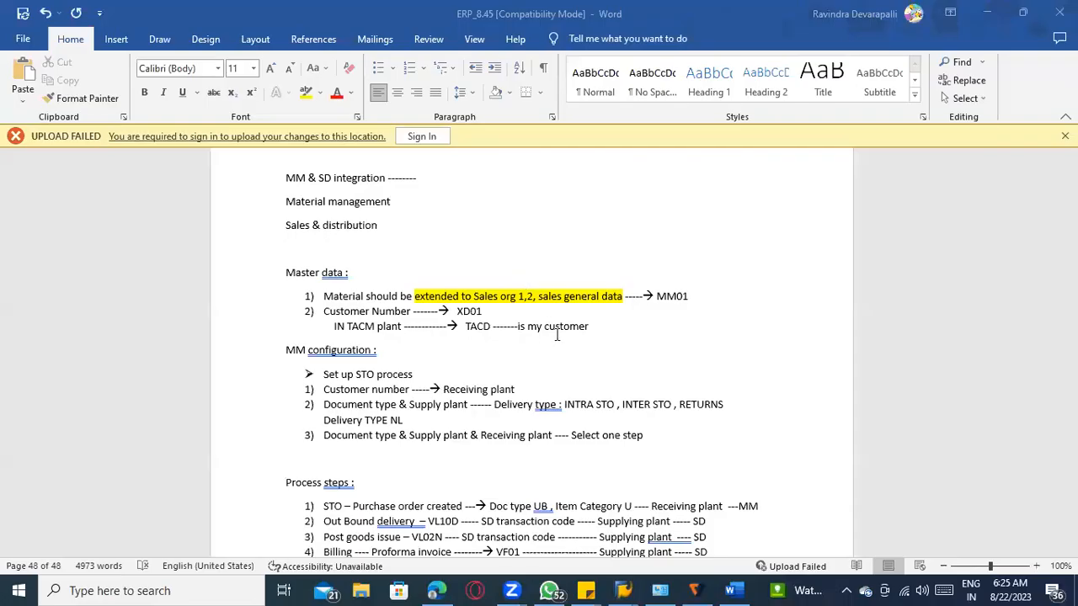
key(alt+Tab)
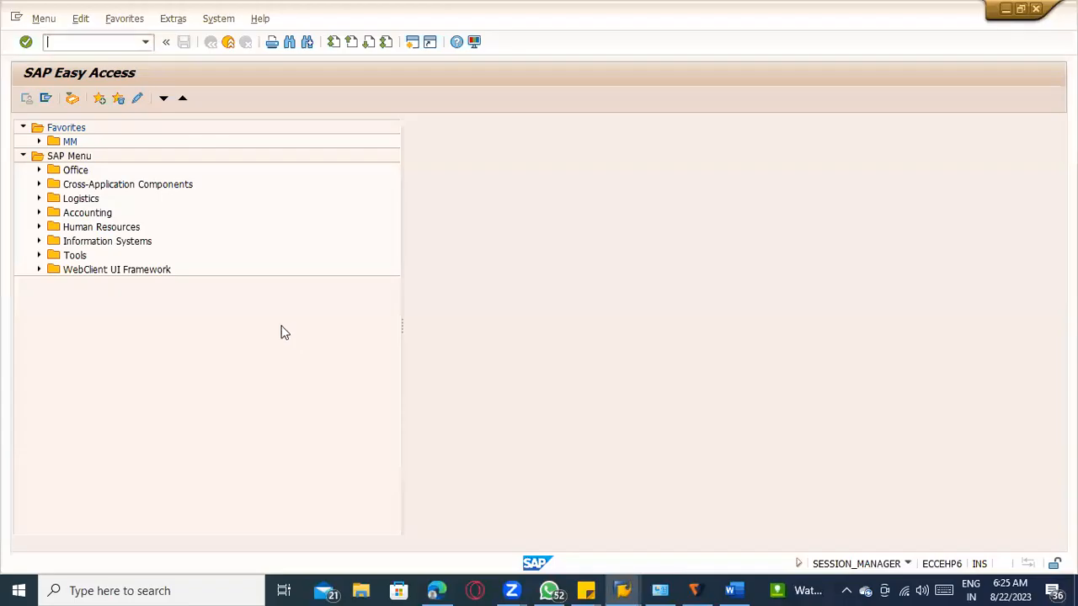
key(alt+Tab)
key(Tab)
text(GTA)
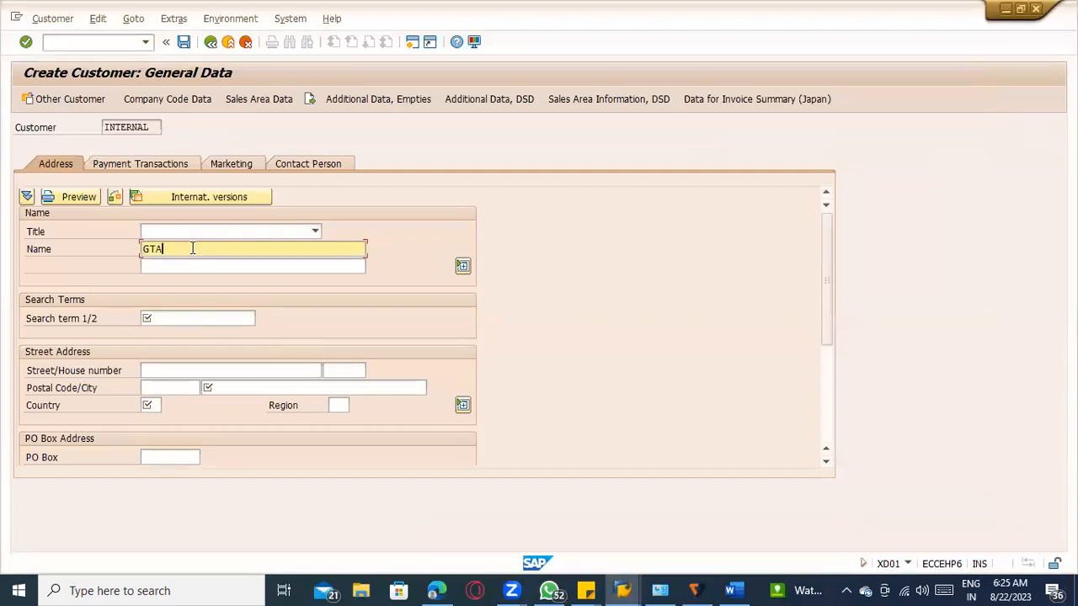
key(BackSpace)
key(BackSpace)
text(TACD)
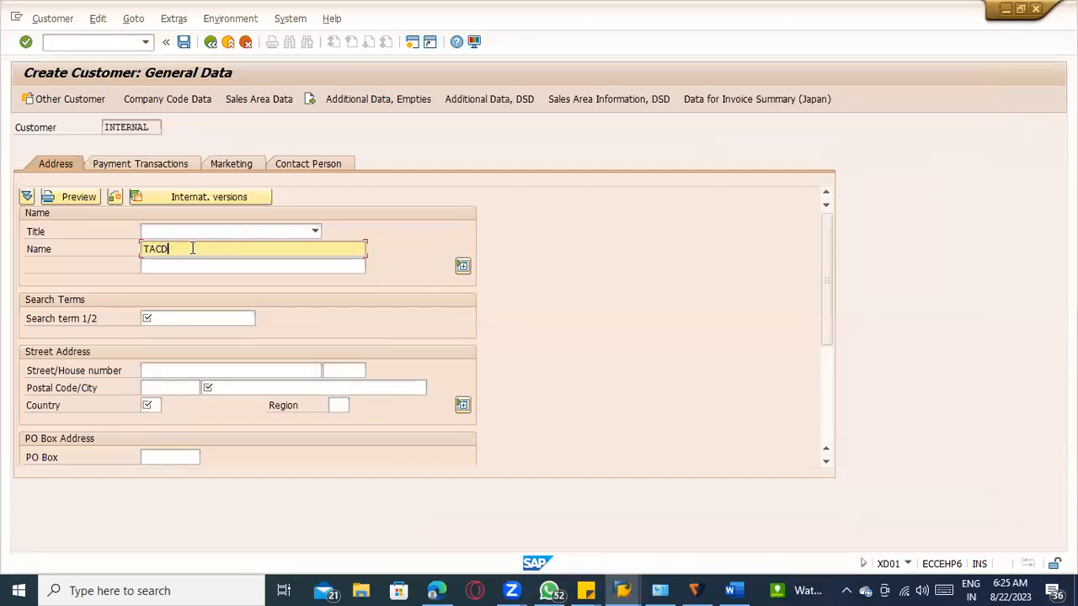
key(Tab)
text(TACD)
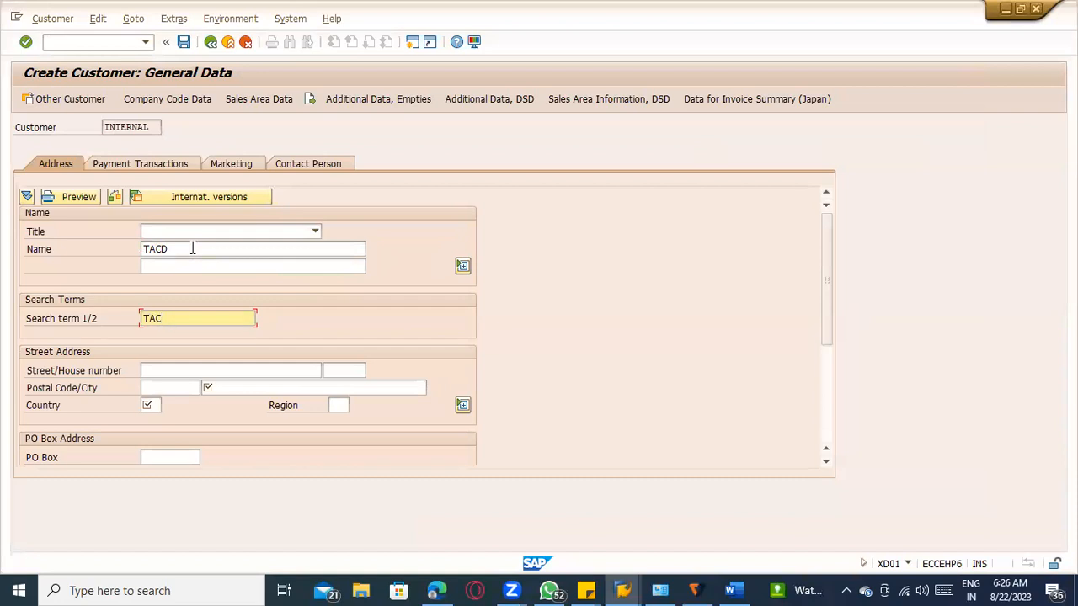
Set the customer's city to New jersy and country to DE, leaving the region empty
key(Tab)
key(Tab)
key(Tab)
key(Tab)
key(Down)
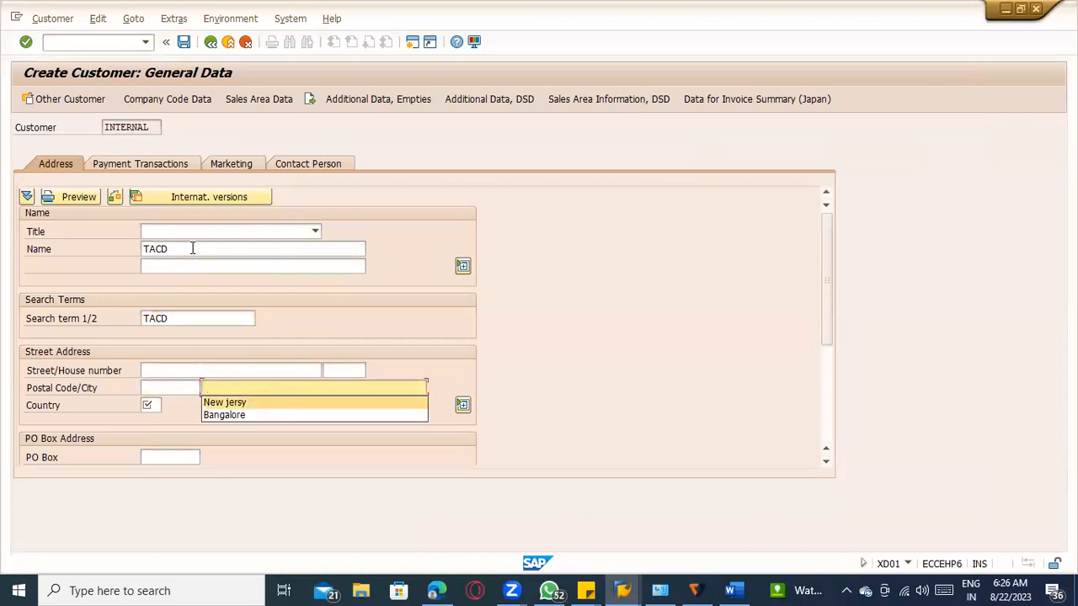
key(Return)
key(Tab)
text(De)
key(Return)
key(Tab)
key(Down)
key(Return)
key(Return)
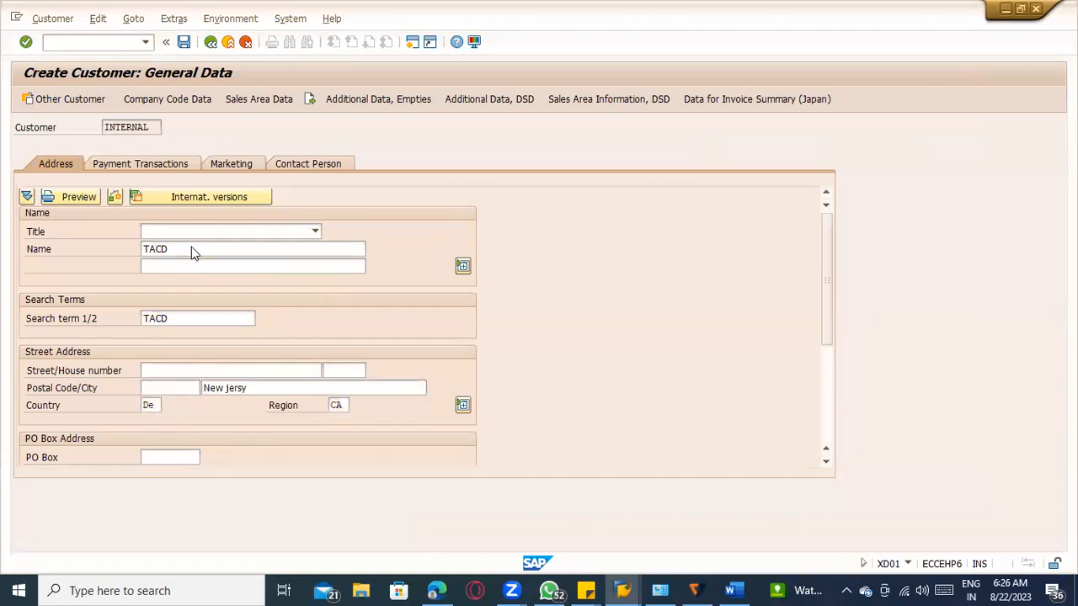
key(BackSpace)
key(Return)
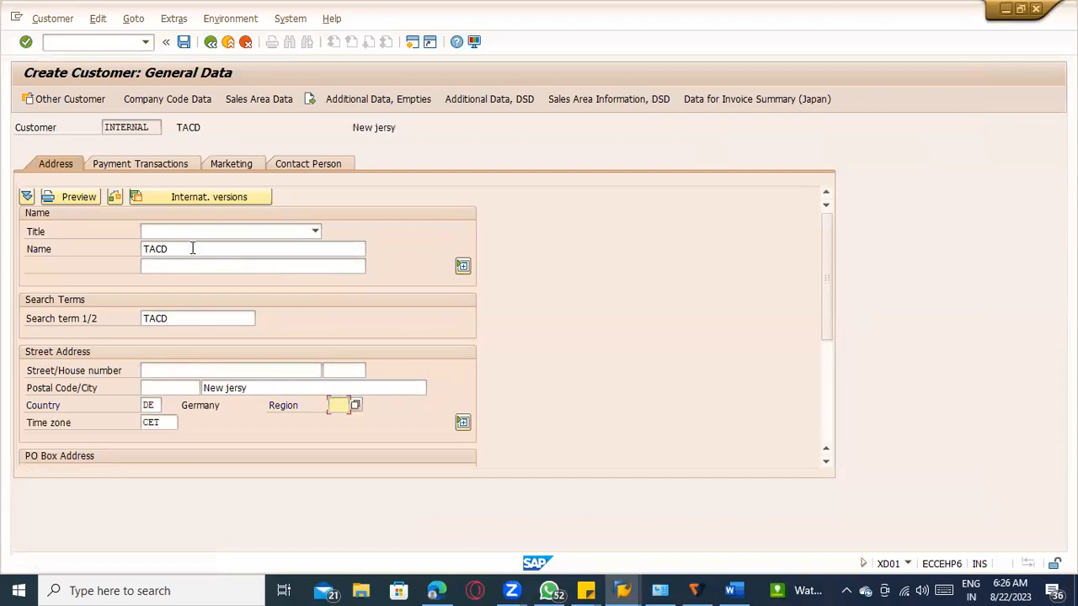
Go through the customer's company code data and open the sales area data
click(191, 97)
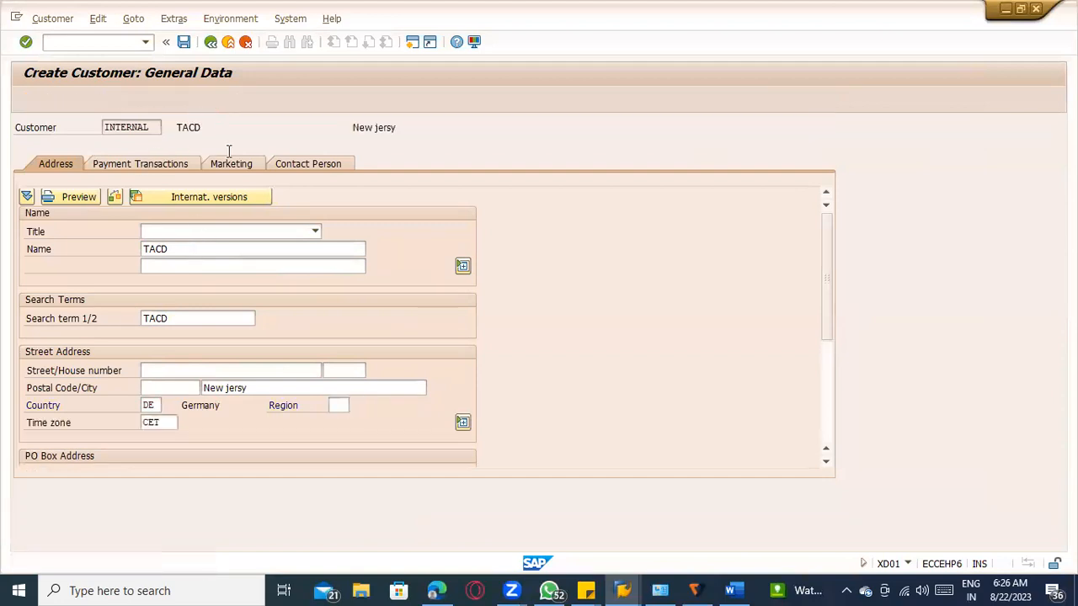
click(139, 244)
key(Return)
click(216, 102)
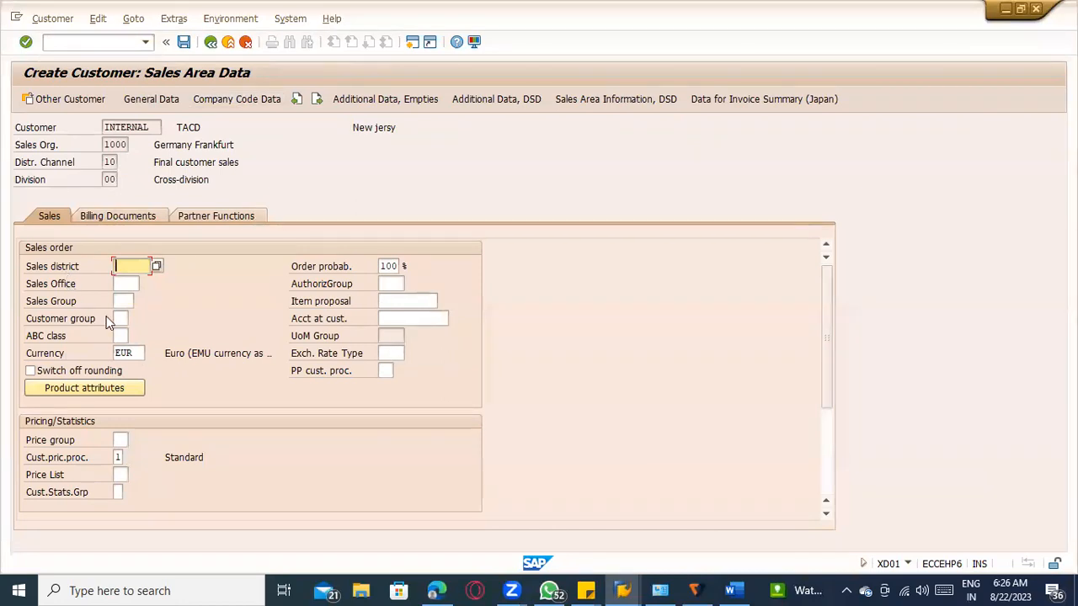
Set the tax classification to 1 for each tax category in the customer's billing data and review the sales data
click(115, 216)
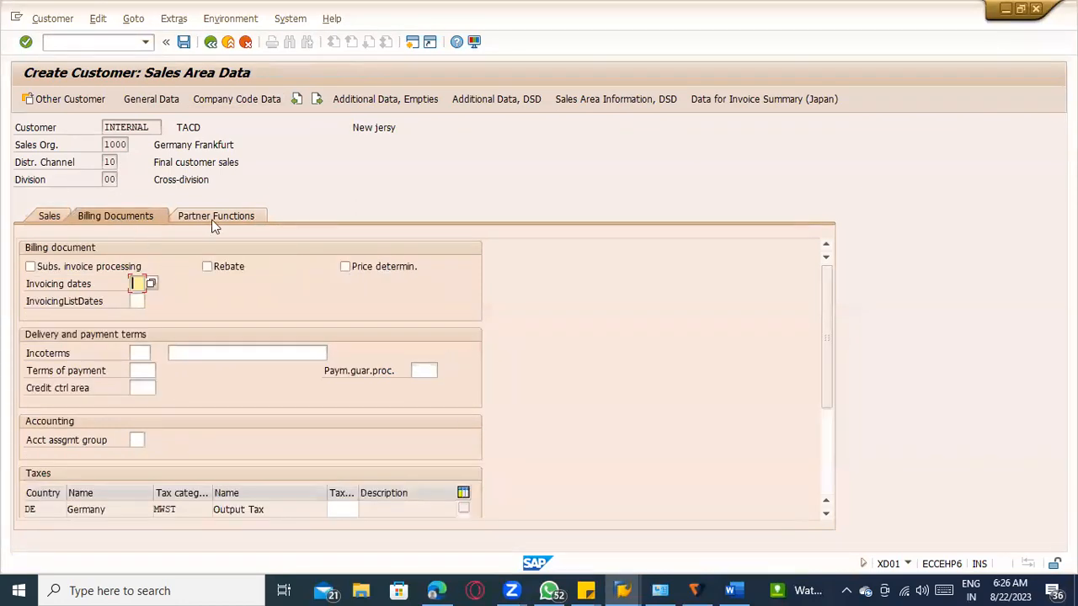
key(Return)
text(1)
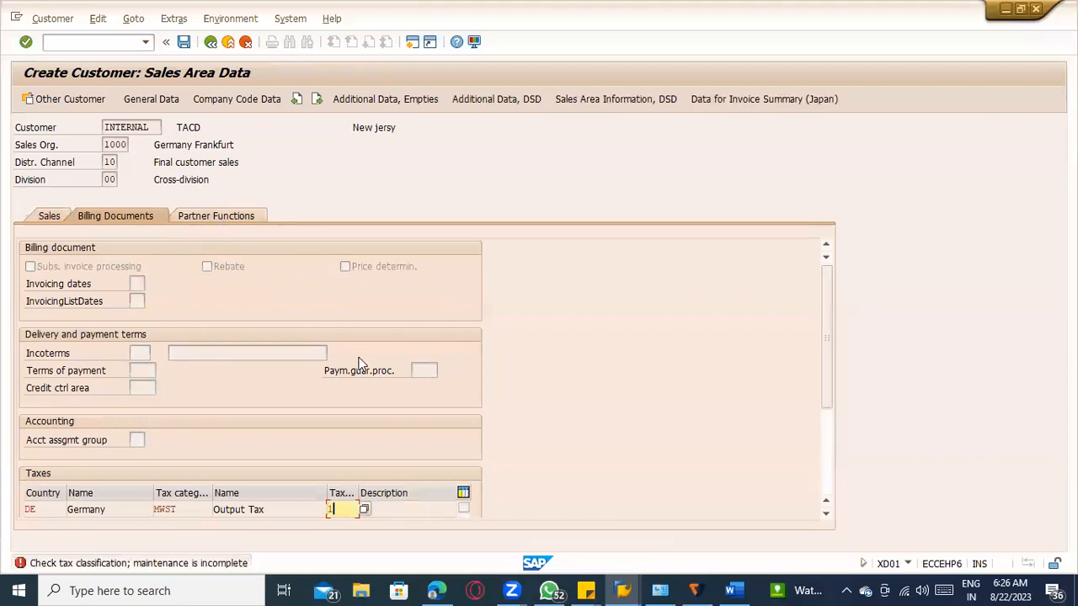
key(Return)
text(1)
key(Return)
text(1)
key(Return)
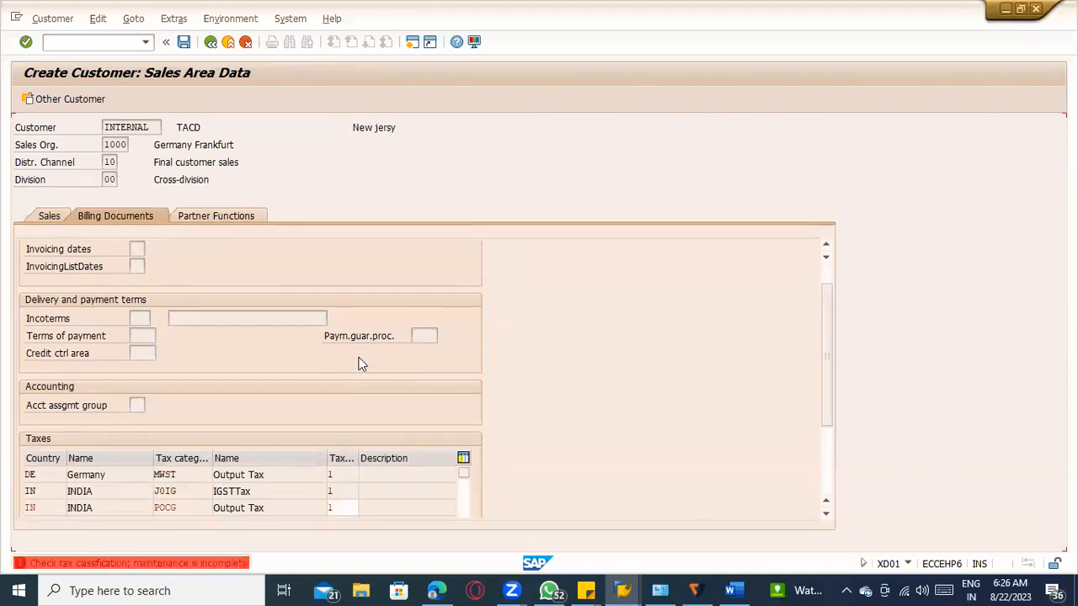
text(1)
key(Return)
text(1)
key(Return)
key(Return)
click(36, 217)
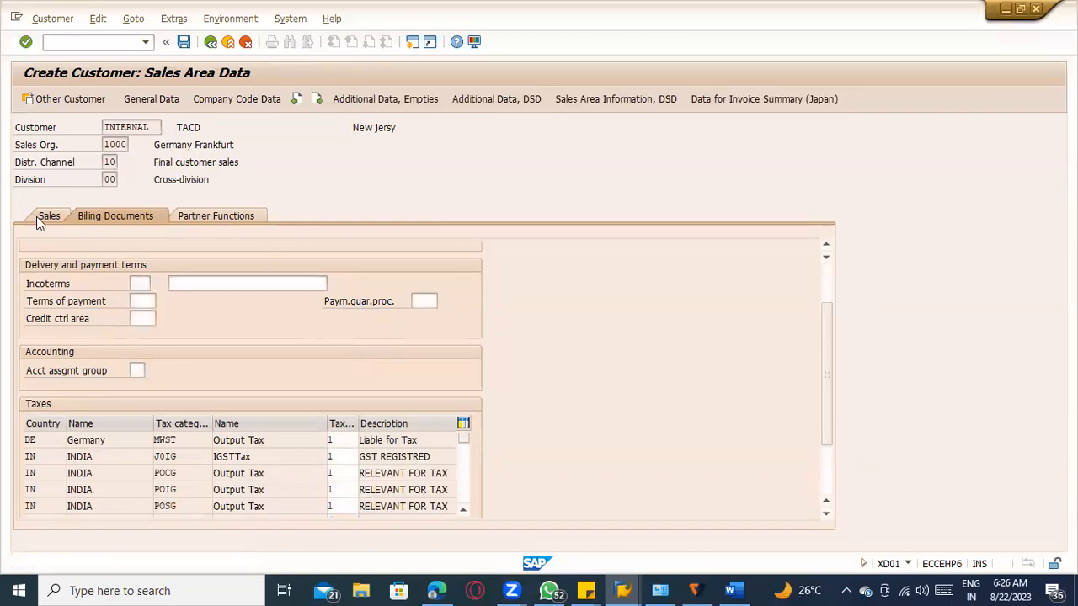
scroll(148, 365, down, 3)
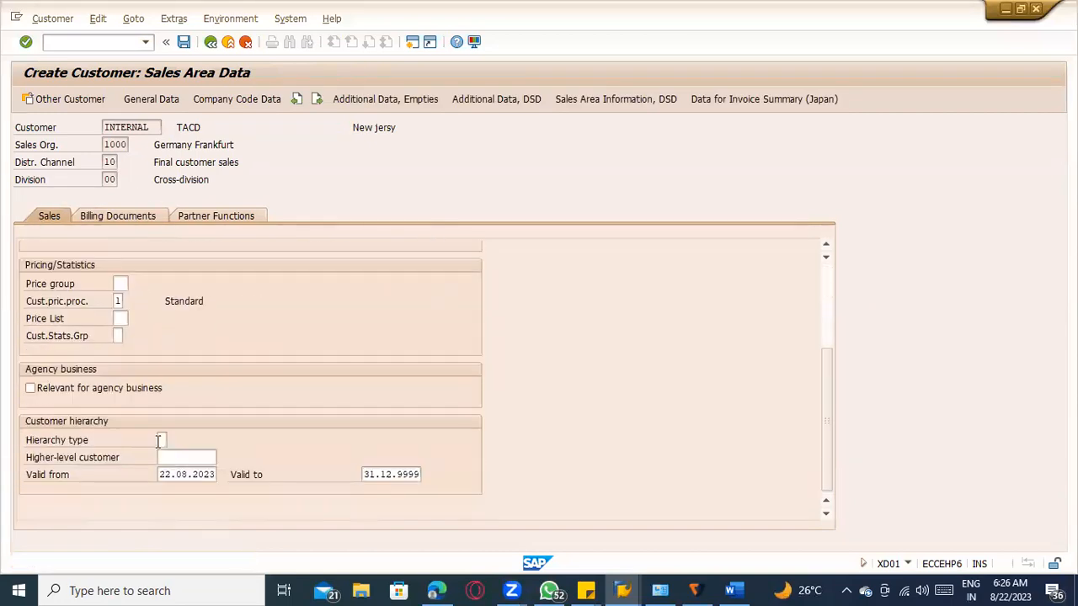
scroll(161, 429, up, 3)
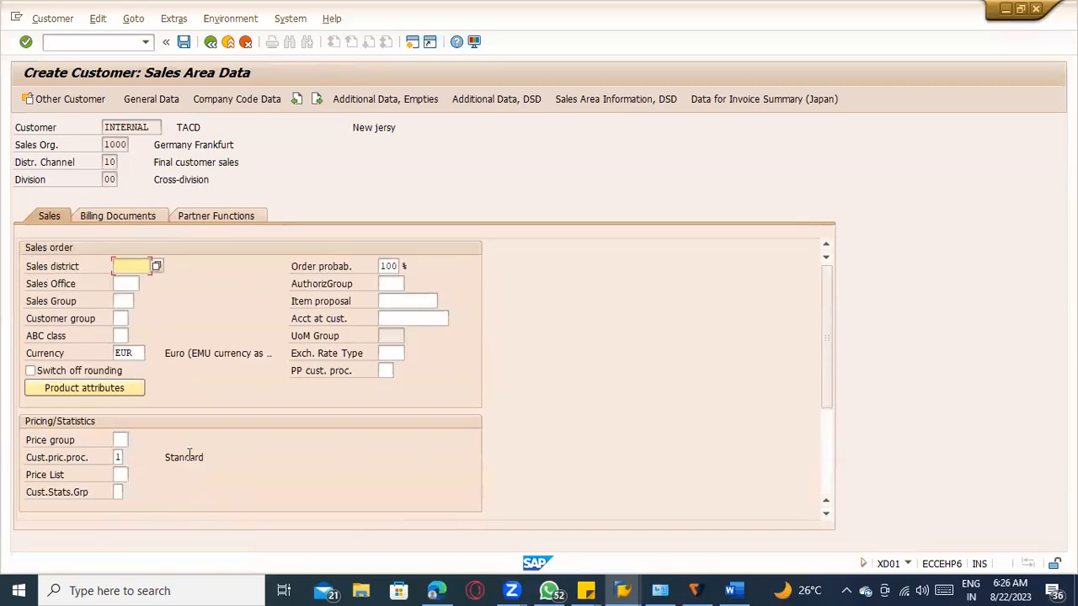
Restart customer creation with transaction XD01, using account group ZMA1 DOMESTIC CUSTOMER FOR ZMA1
click(69, 43)
text(/n)
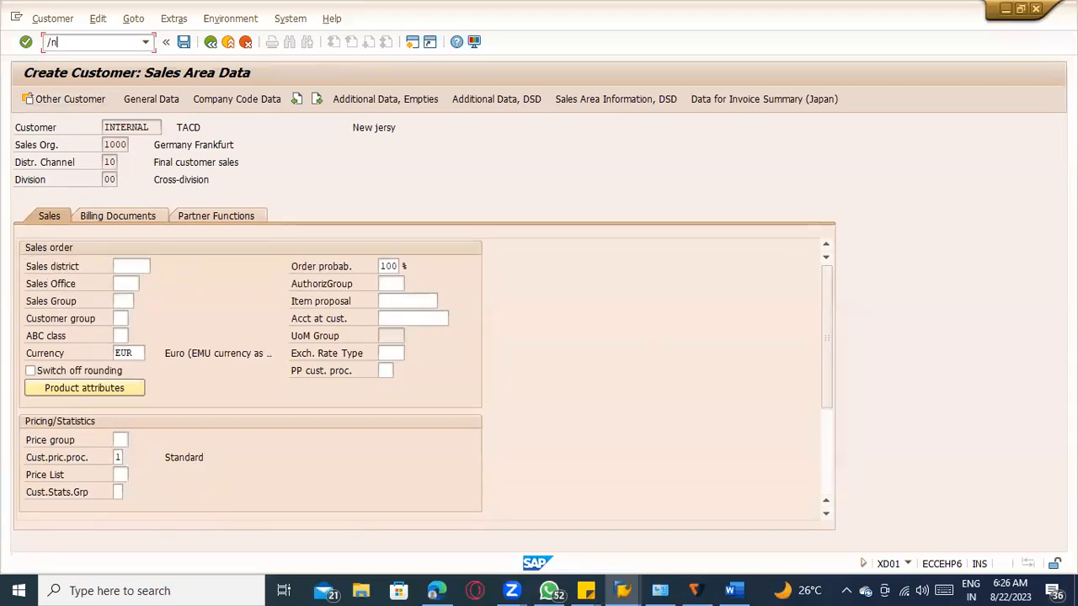
text(xd01)
key(Return)
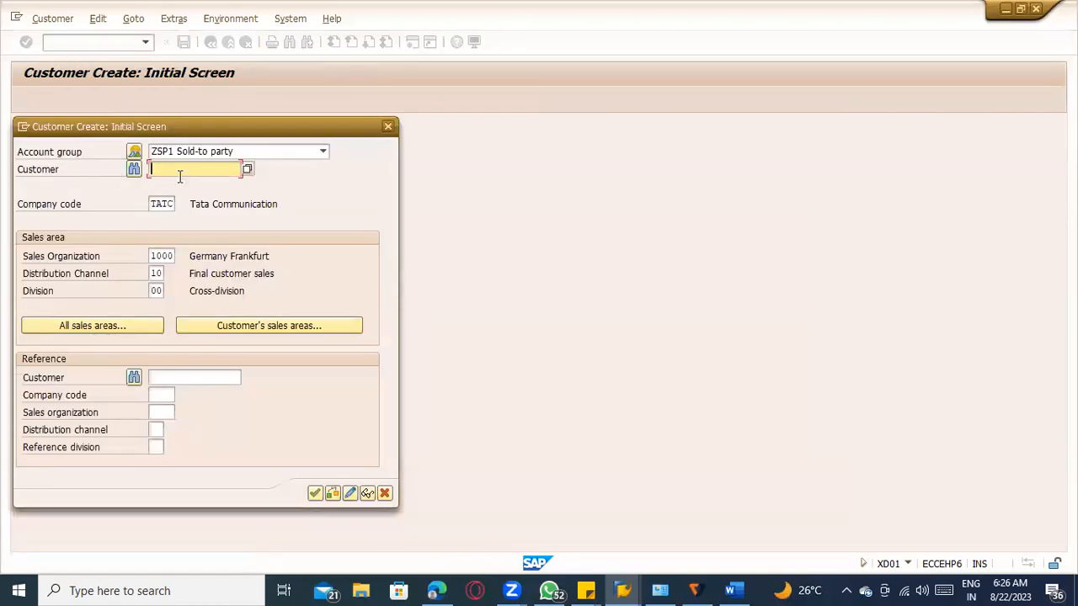
click(181, 151)
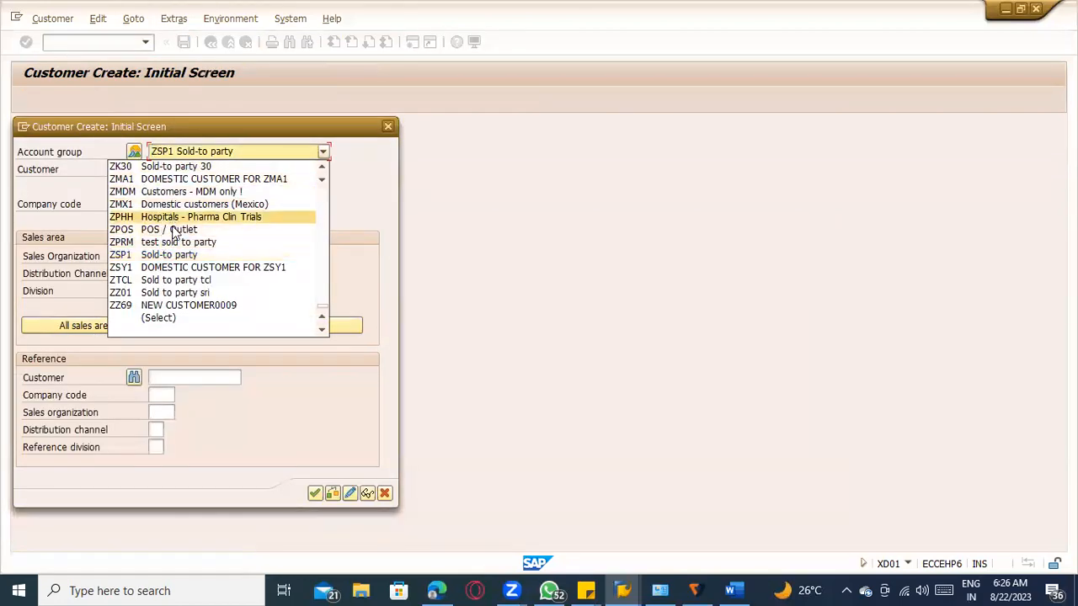
scroll(177, 215, up, 2)
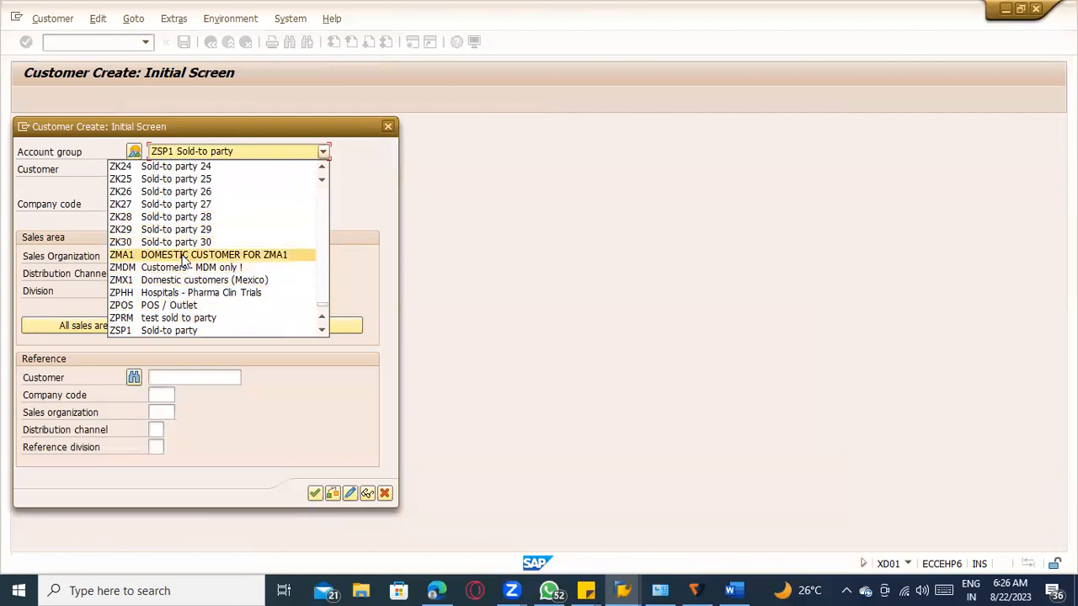
click(195, 259)
key(Return)
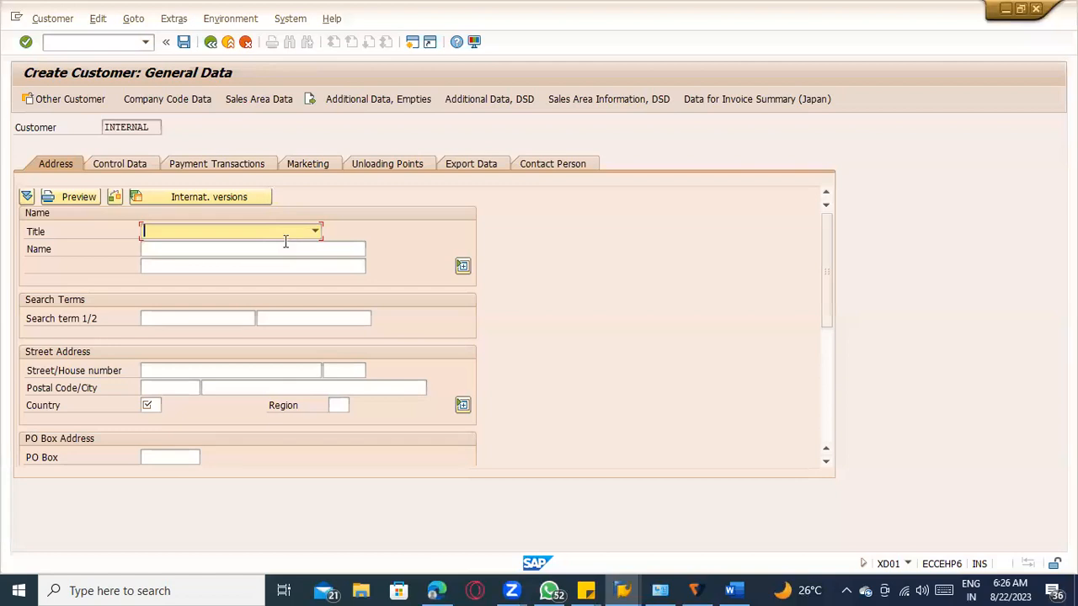
Enter TACD as the customer's name and search term, and set the country to DE
click(203, 249)
text(TACD)
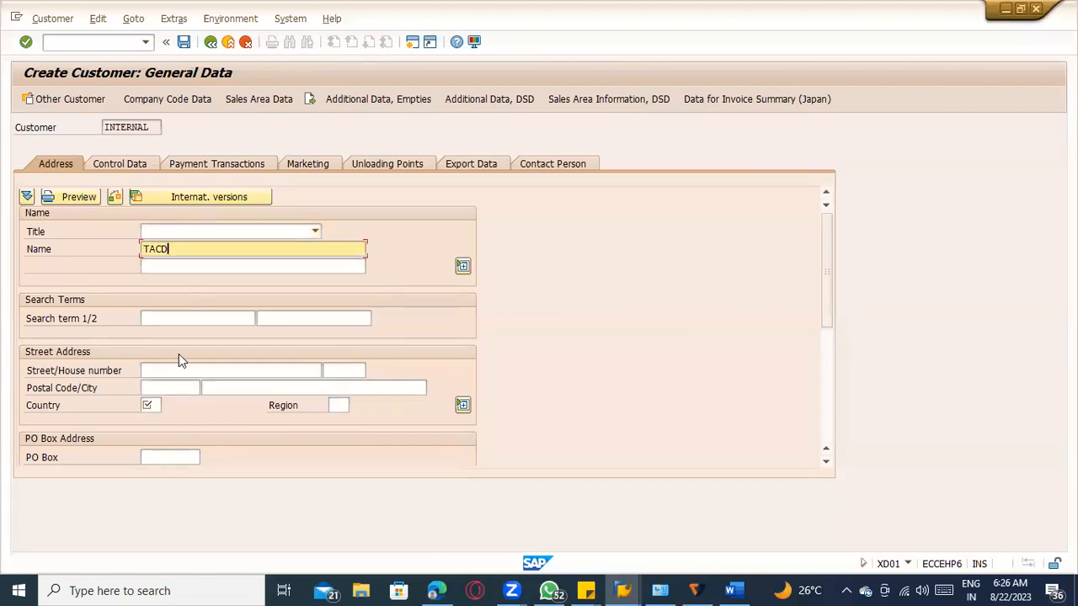
click(176, 318)
click(177, 329)
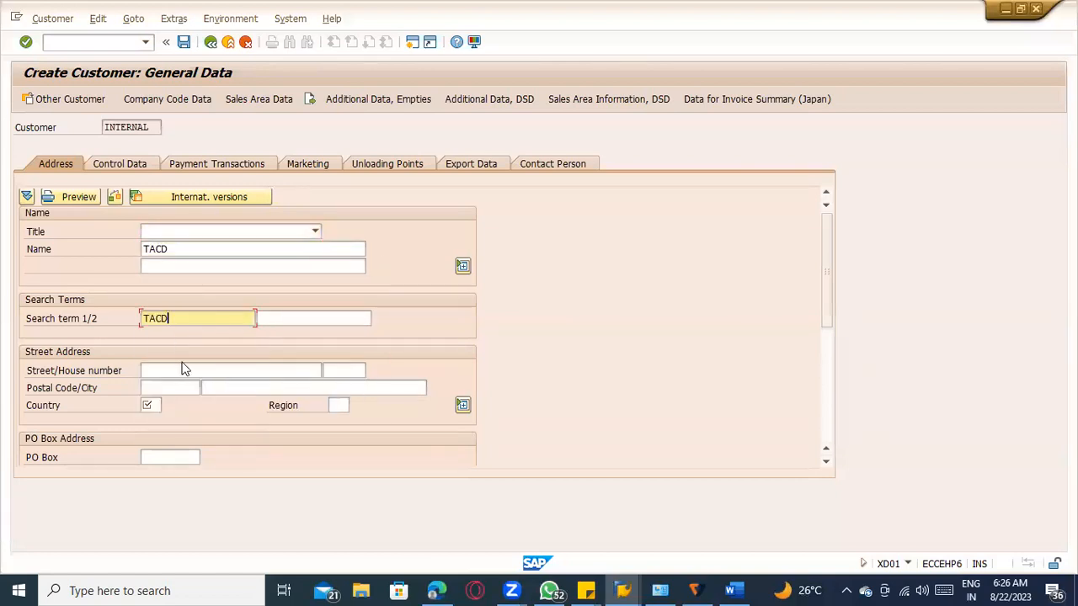
click(149, 405)
click(153, 419)
key(Return)
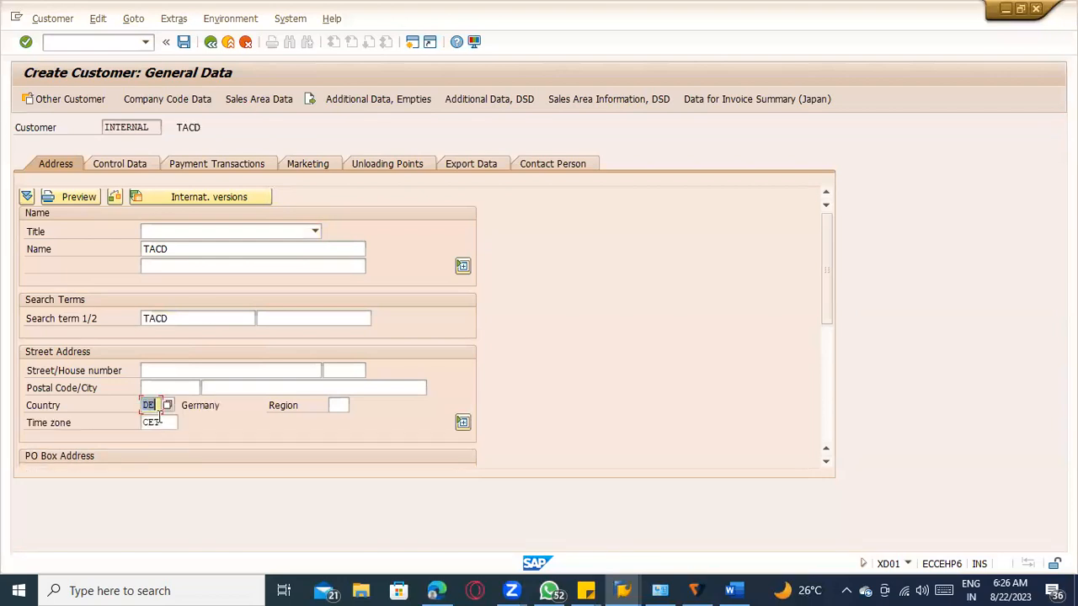
Enter the reconciliation account number in the customer's company code data
click(203, 98)
click(117, 234)
click(128, 245)
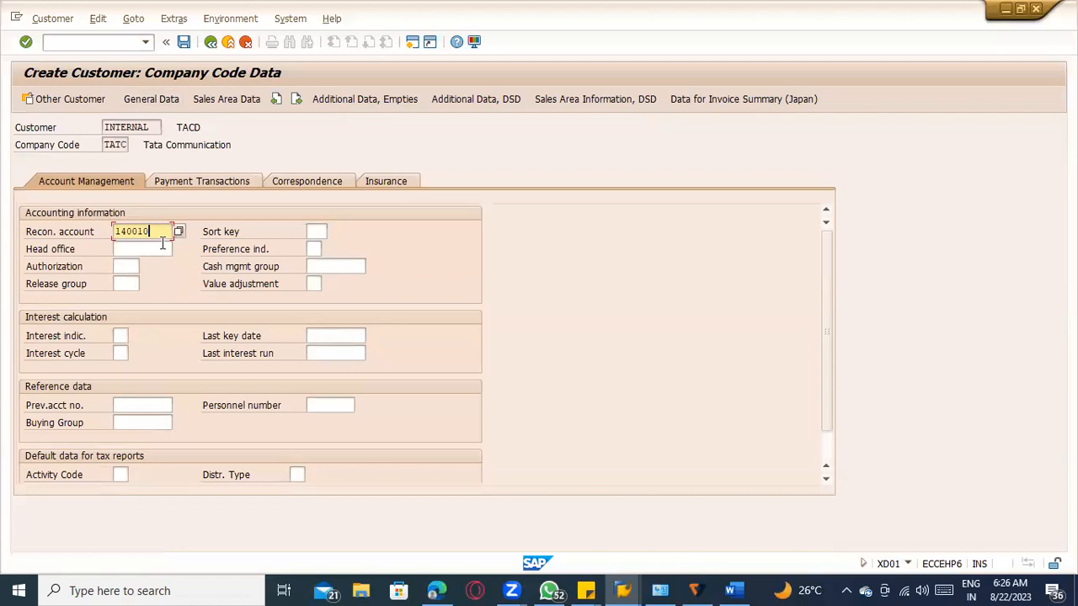
drag(149, 232, 104, 232)
click(324, 266)
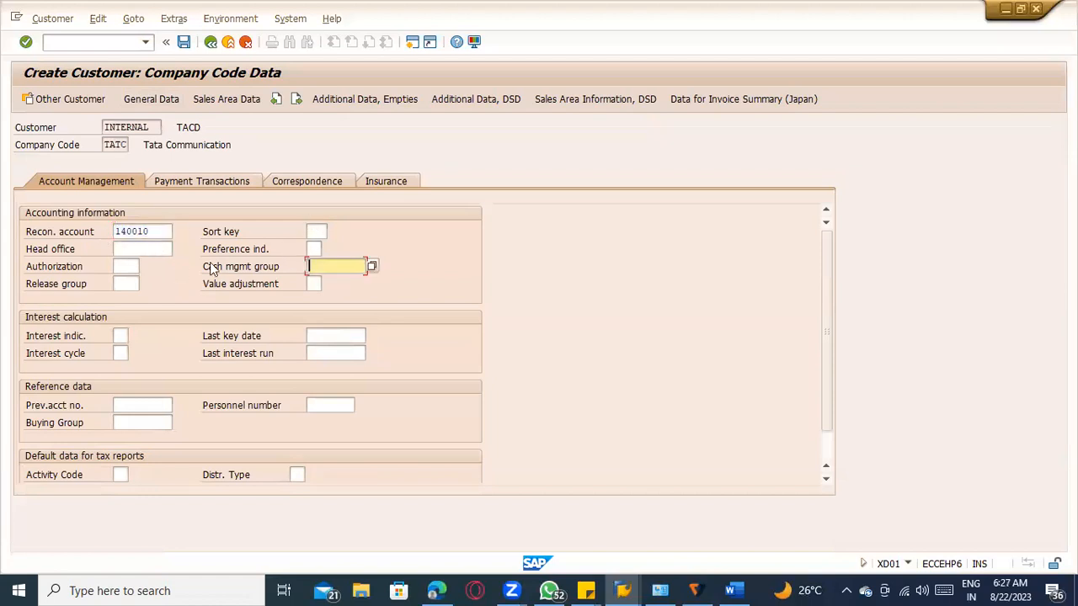
Open the sales area data and set the shipping delivery priority to 1 and the shipping conditions to 01
click(213, 102)
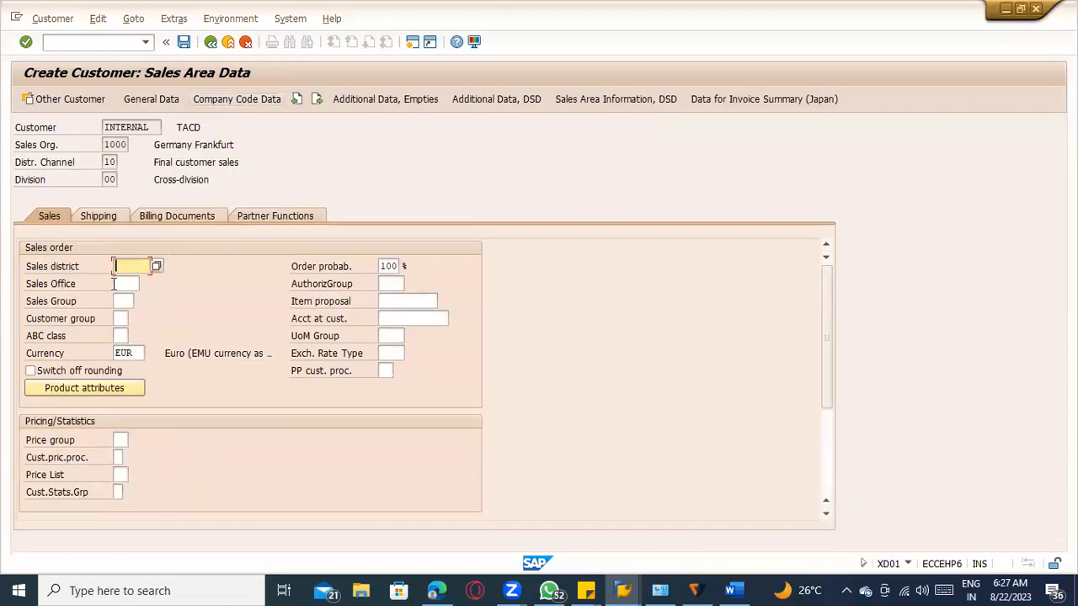
click(98, 217)
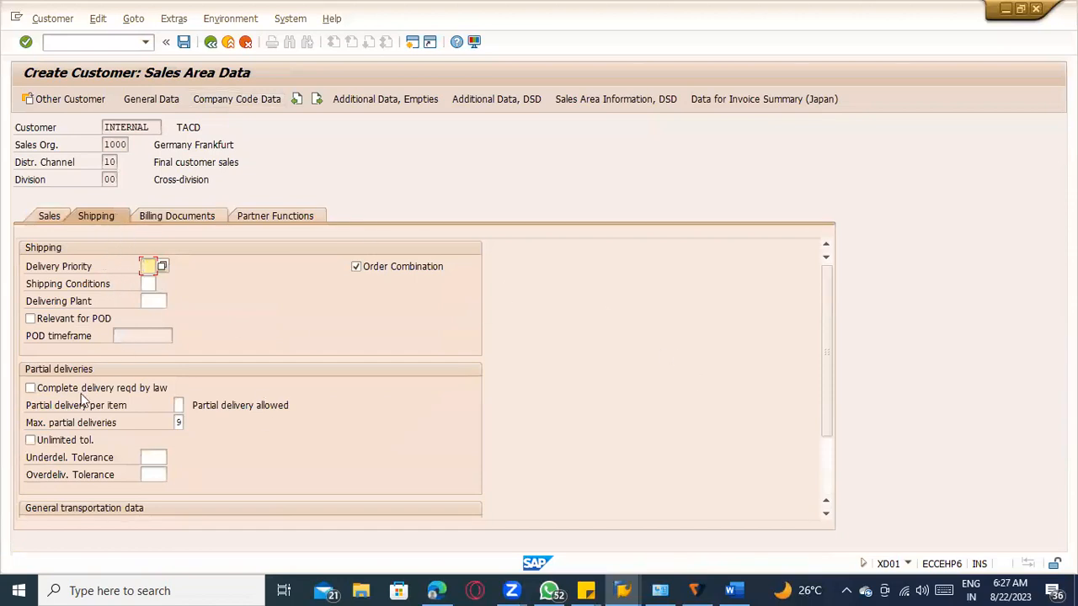
click(153, 284)
click(155, 302)
click(48, 218)
click(108, 217)
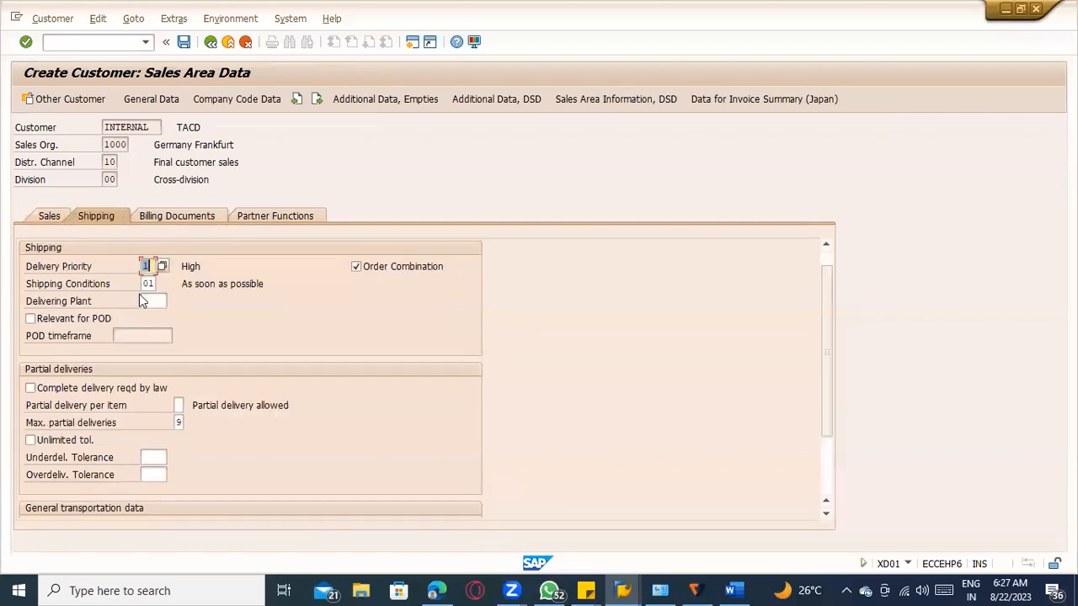
Set the delivering plant to TACM, leave the customer not relevant for POD, and save the customer
click(31, 318)
click(153, 300)
click(95, 317)
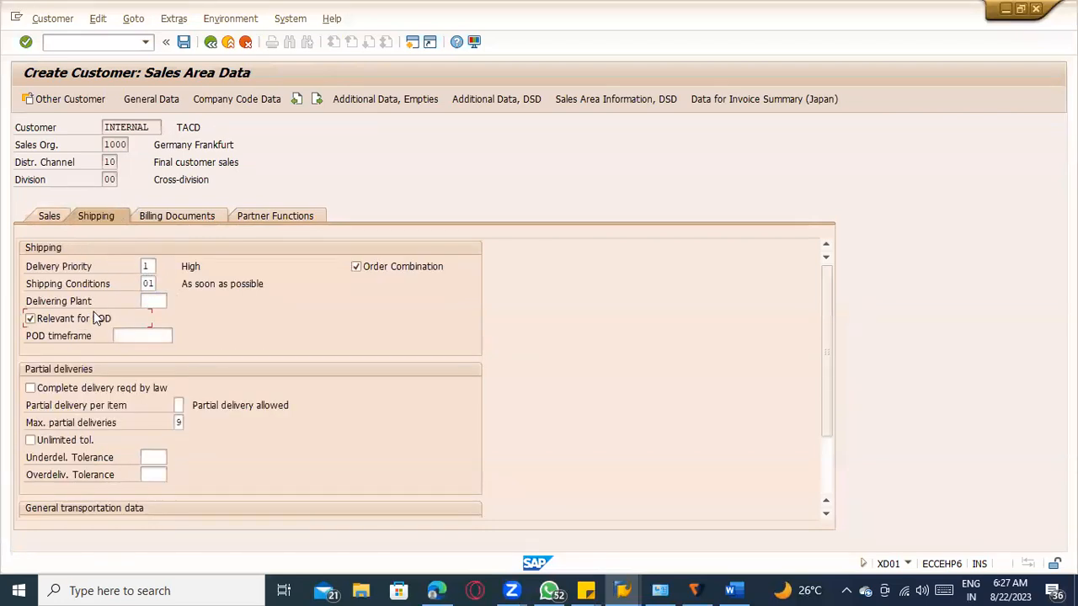
click(151, 300)
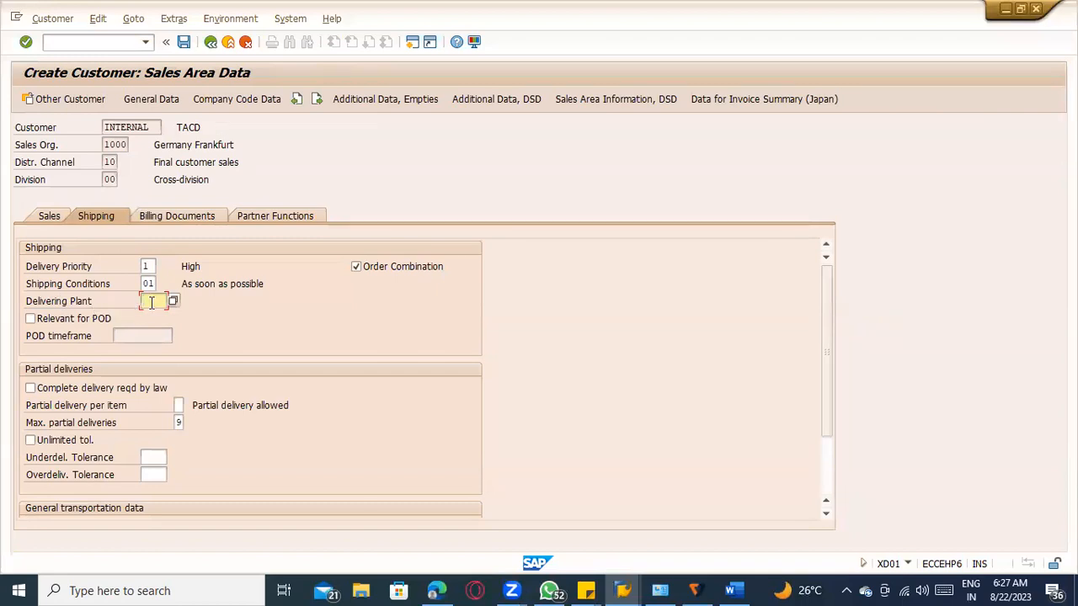
text(TACM)
key(Return)
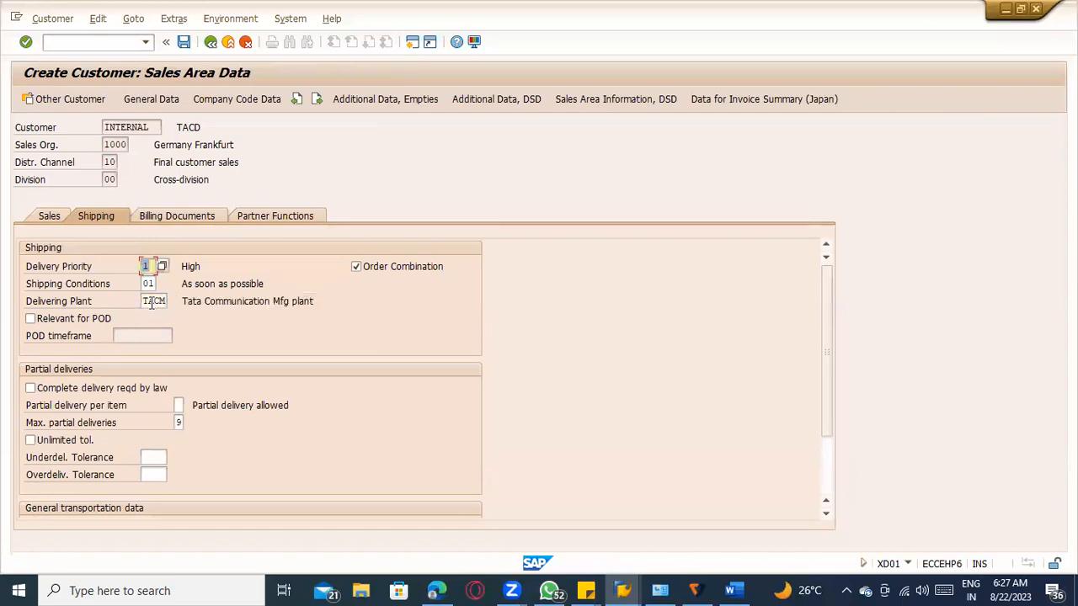
click(121, 145)
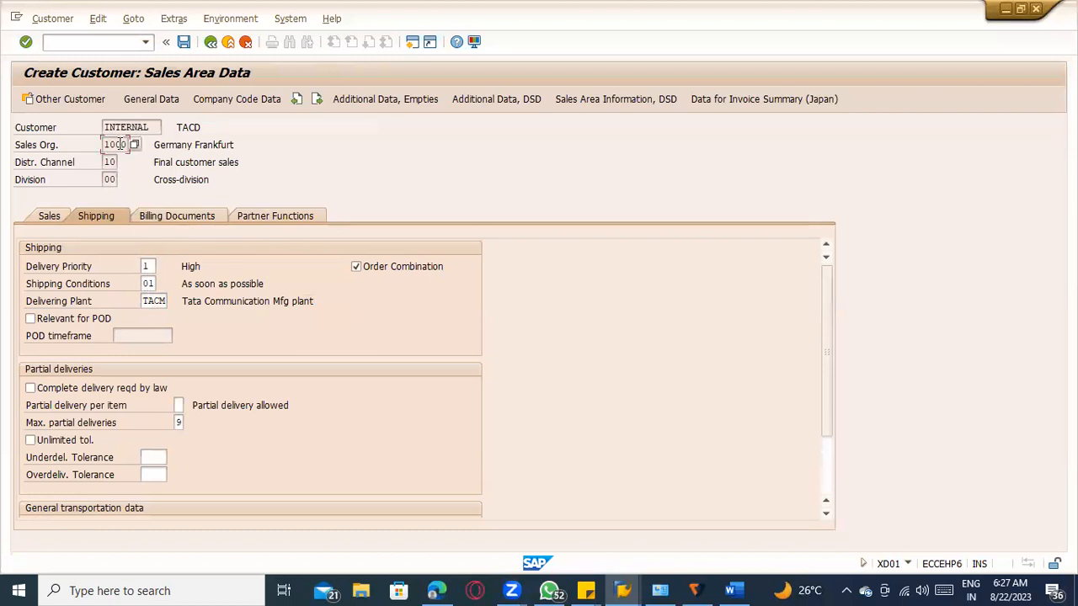
double_click(146, 300)
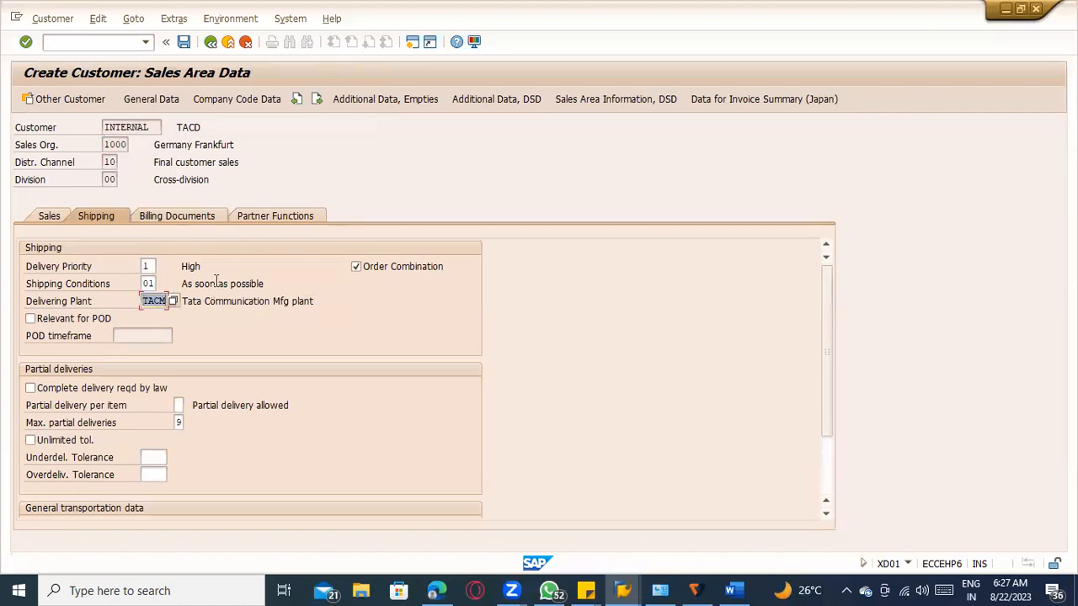
click(183, 42)
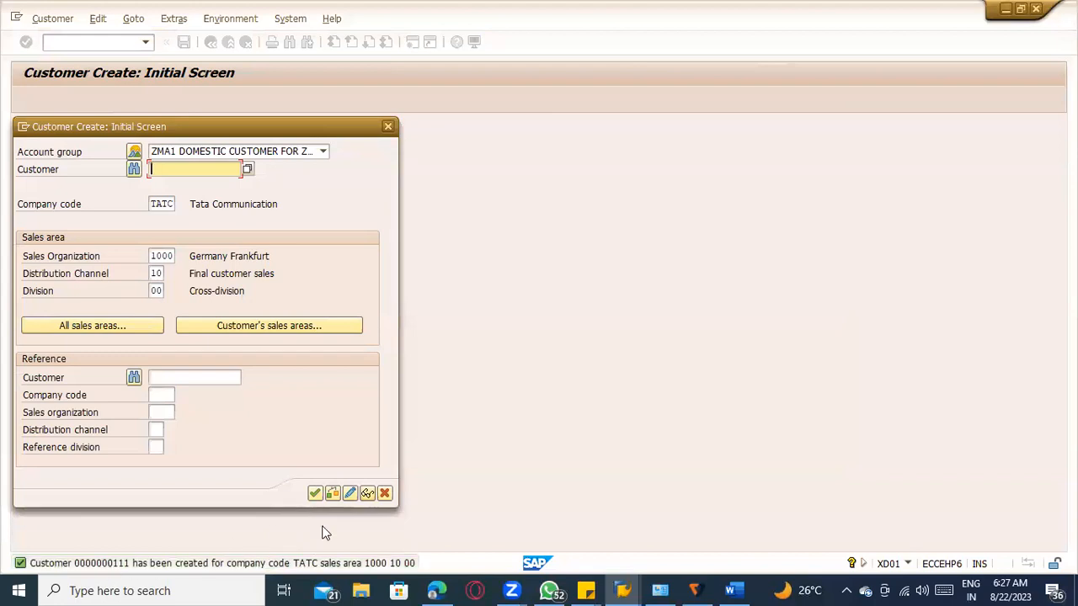
Display the sales area data of the newly created customer
click(367, 493)
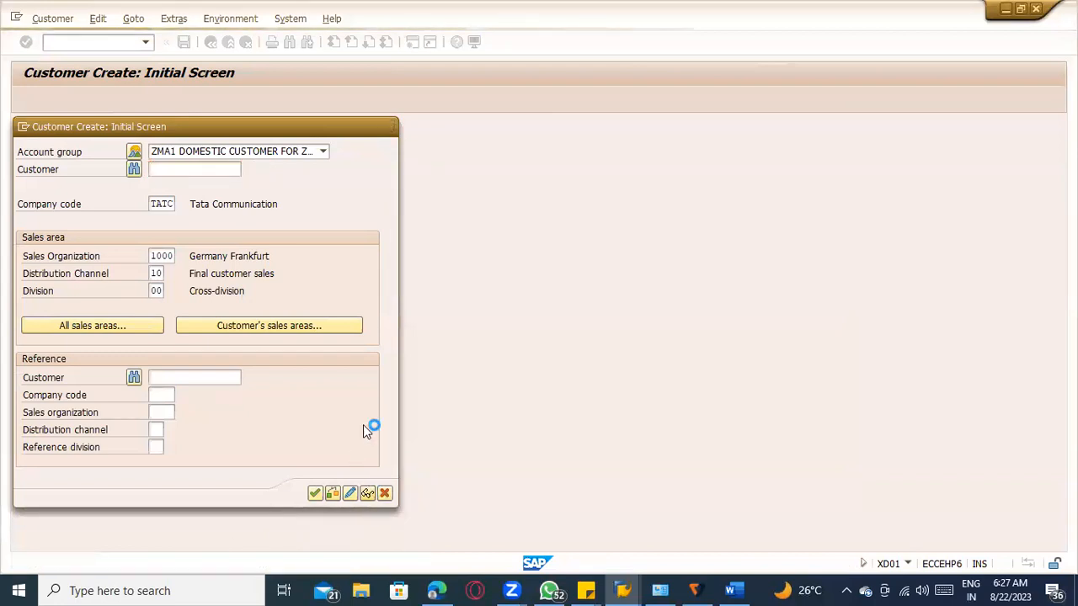
drag(135, 126, 81, 126)
click(81, 125)
Switch to the Word notes and append a dashed separator and the new customer number after "is my customer"
key(alt+Tab)
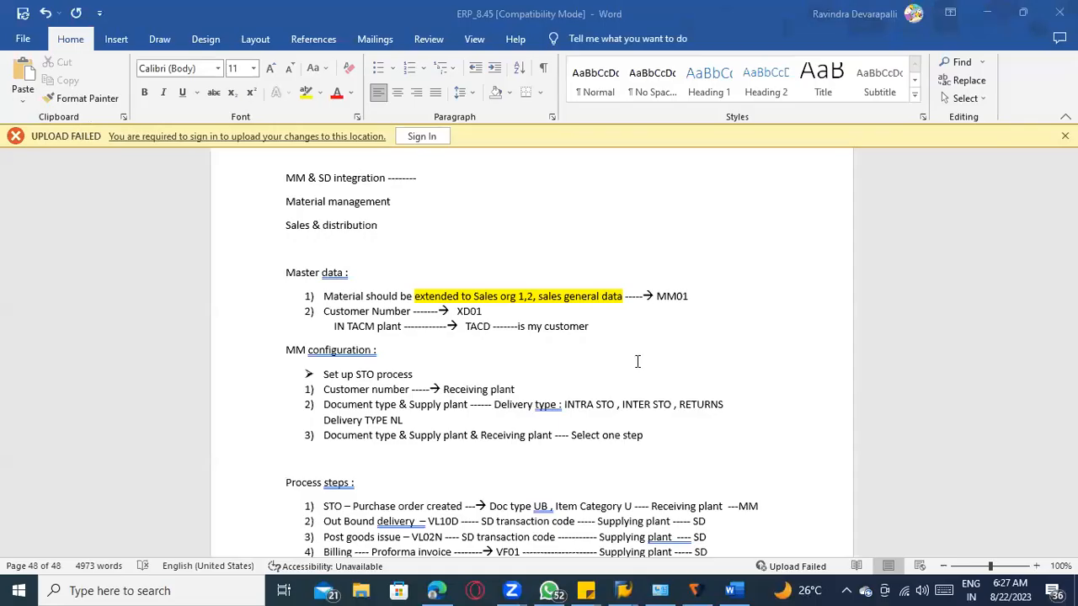
click(632, 324)
text(-----111)
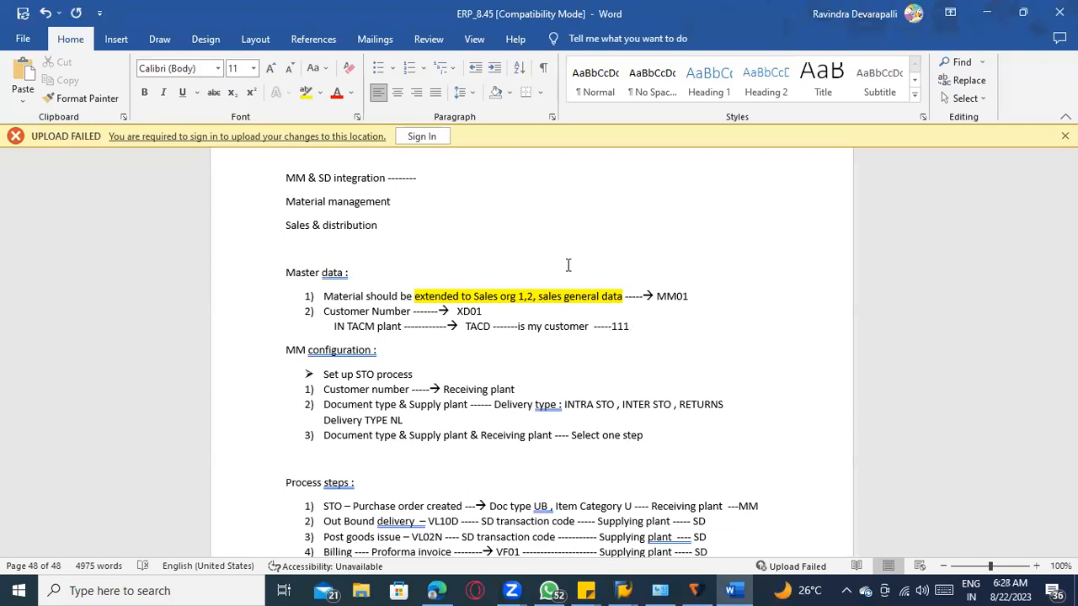
click(612, 326)
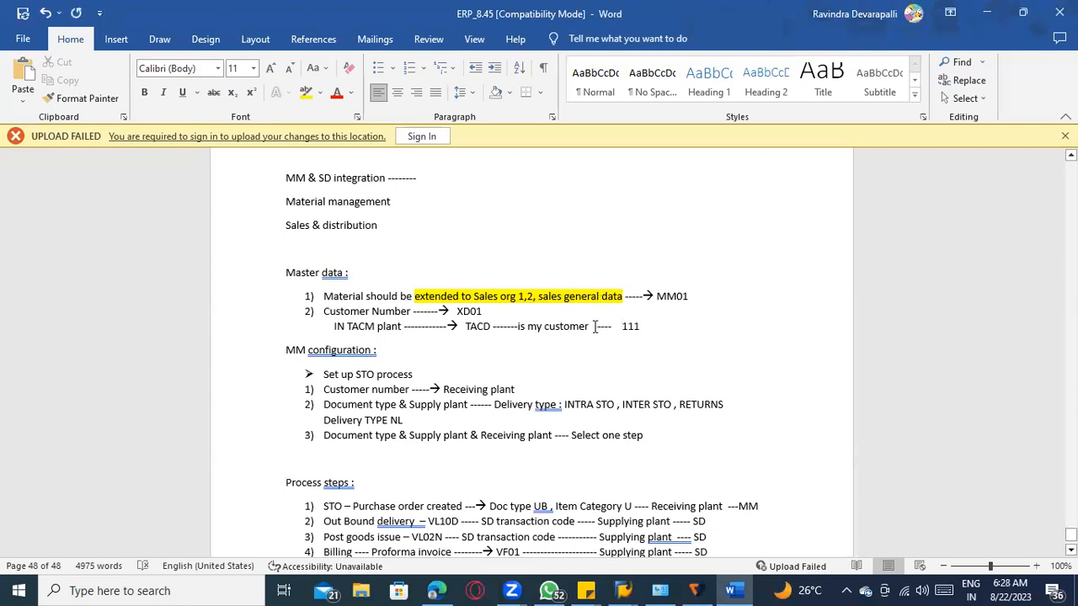
Compare the TACD customer line in the Word notes with the customer's shipping data in SAP
drag(465, 327, 563, 327)
key(alt+Tab)
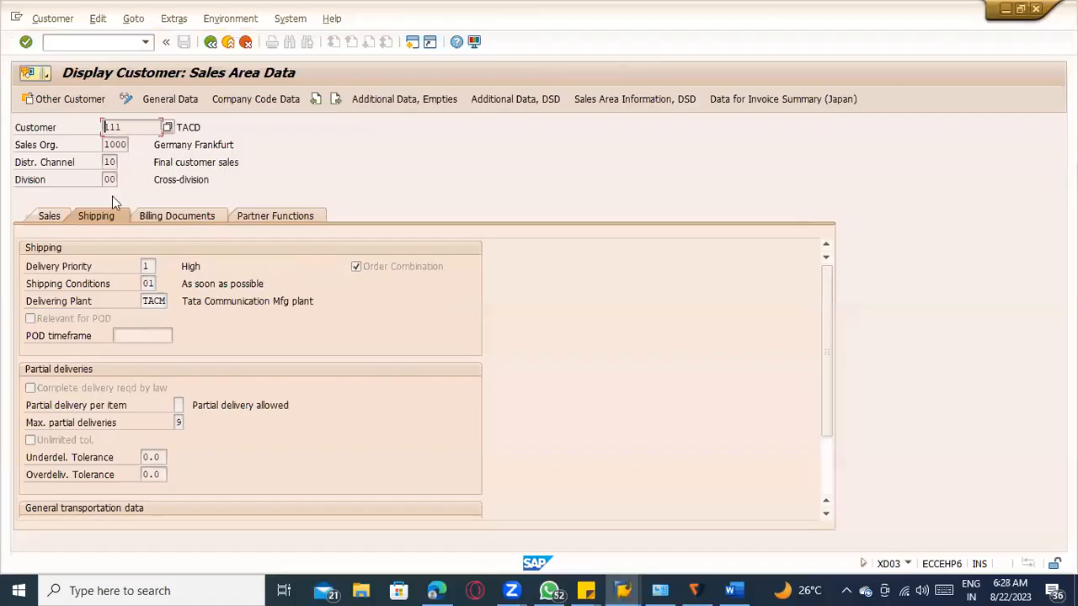
key(alt+Tab)
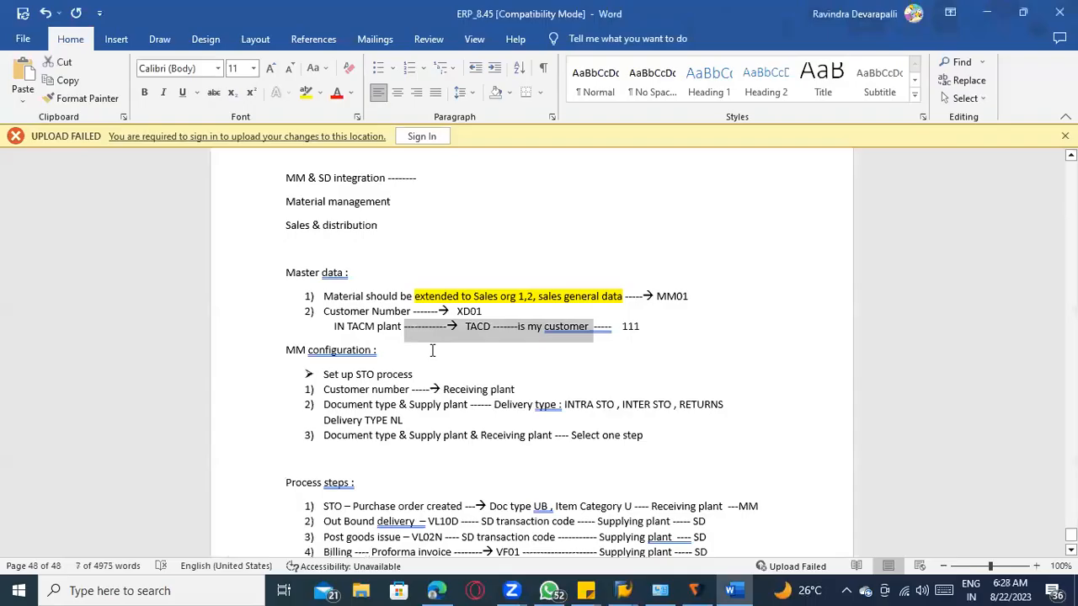
click(493, 332)
drag(466, 328, 592, 327)
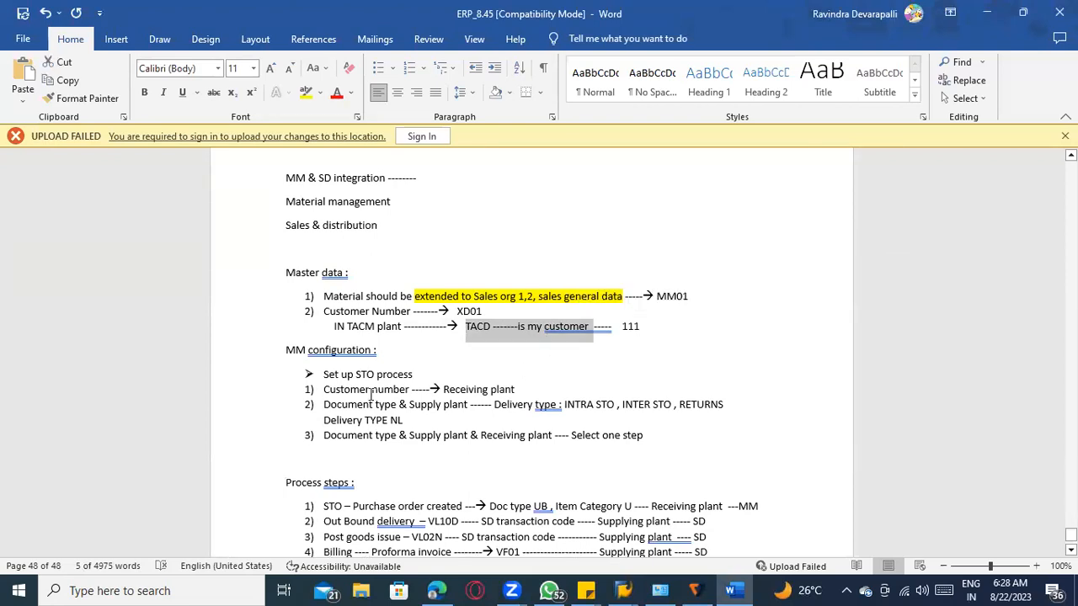
Switch to SAP and display the SAP Customizing Implementation Guide with transaction /nspro
key(alt+Tab)
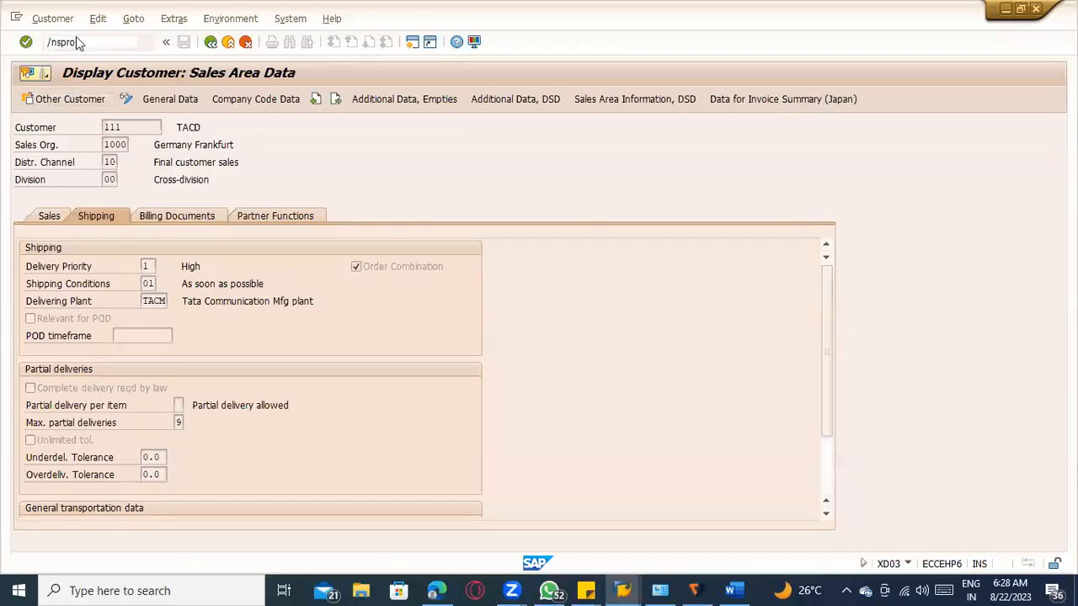
key(Return)
click(86, 105)
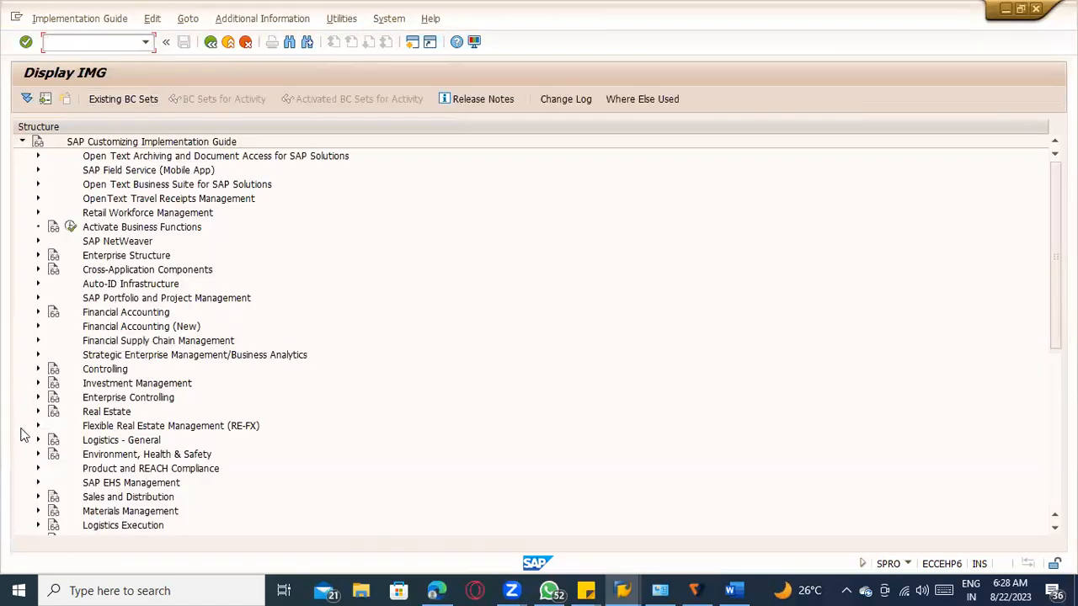
Expand the implementation guide through Materials Management, Purchasing and Purchase Order down to the activities of Set up Stock Transport Order
scroll(25, 431, down, 1)
scroll(34, 427, down, 1)
scroll(34, 427, down, 1)
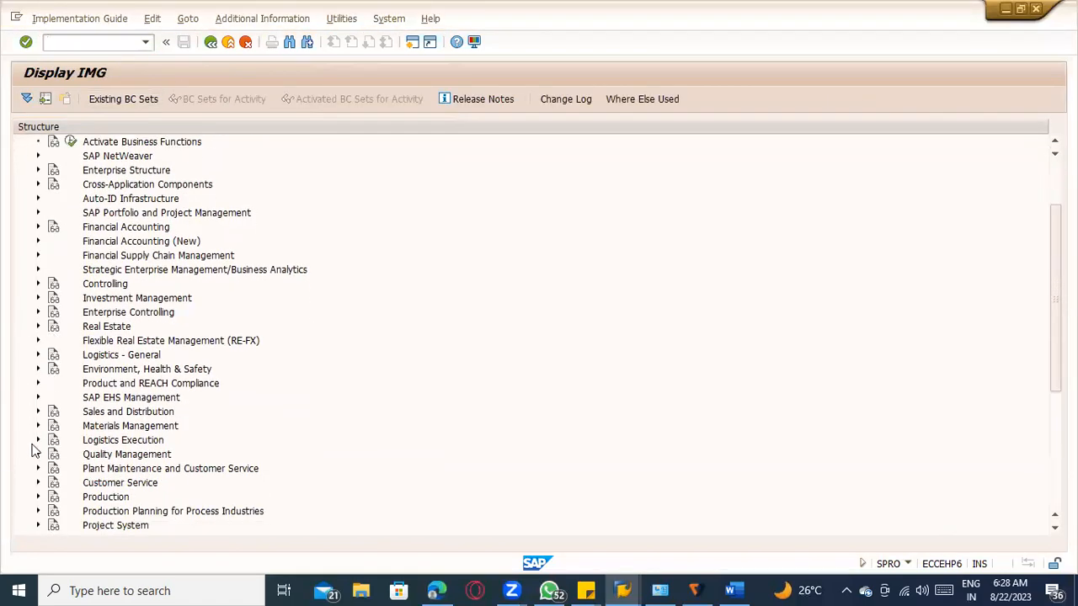
click(37, 425)
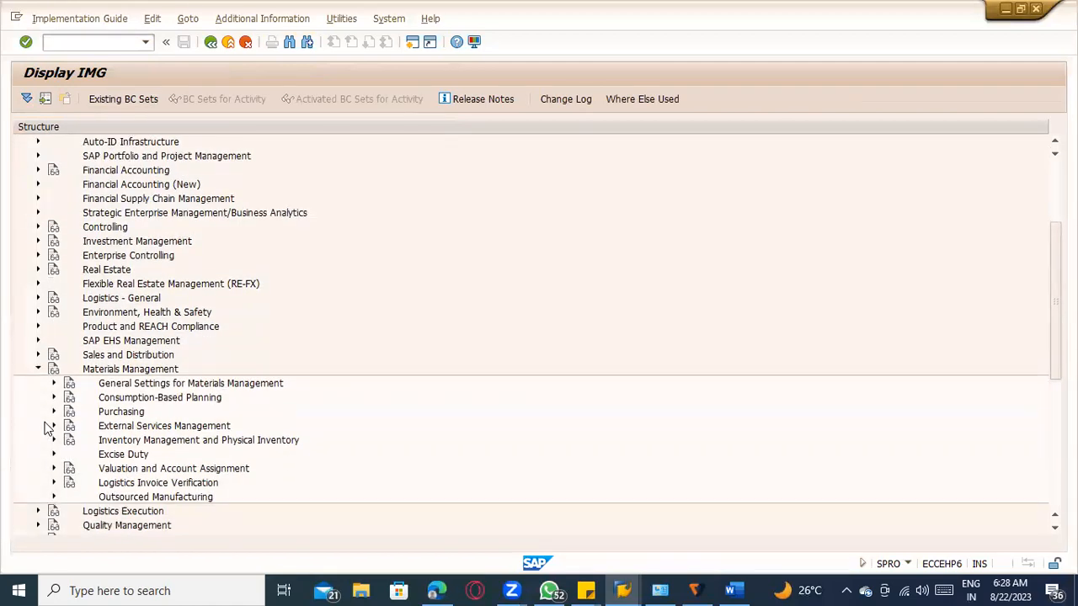
scroll(43, 421, down, 2)
click(53, 313)
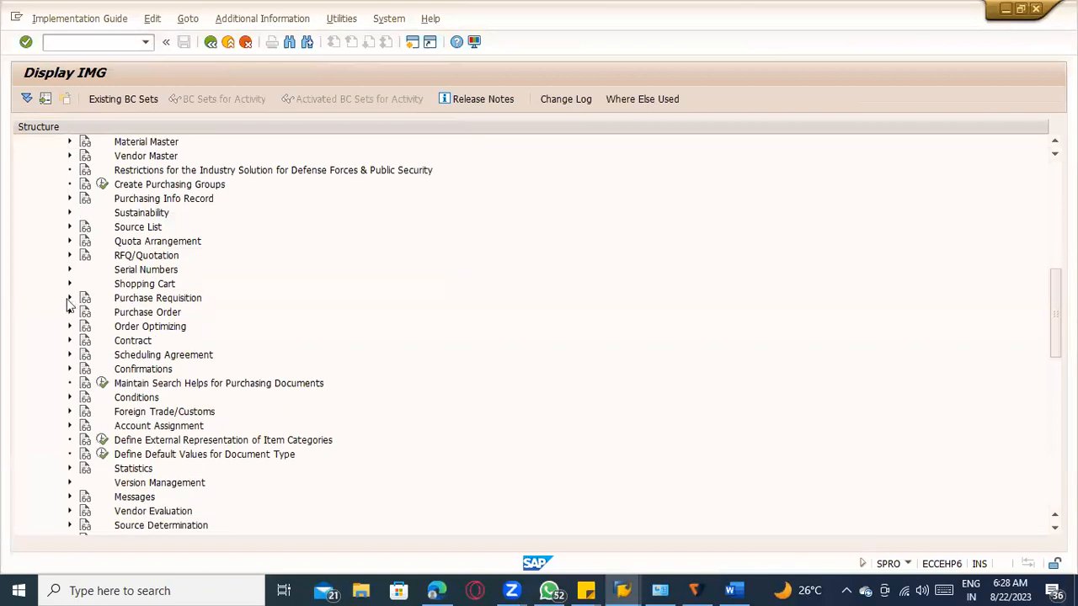
click(69, 312)
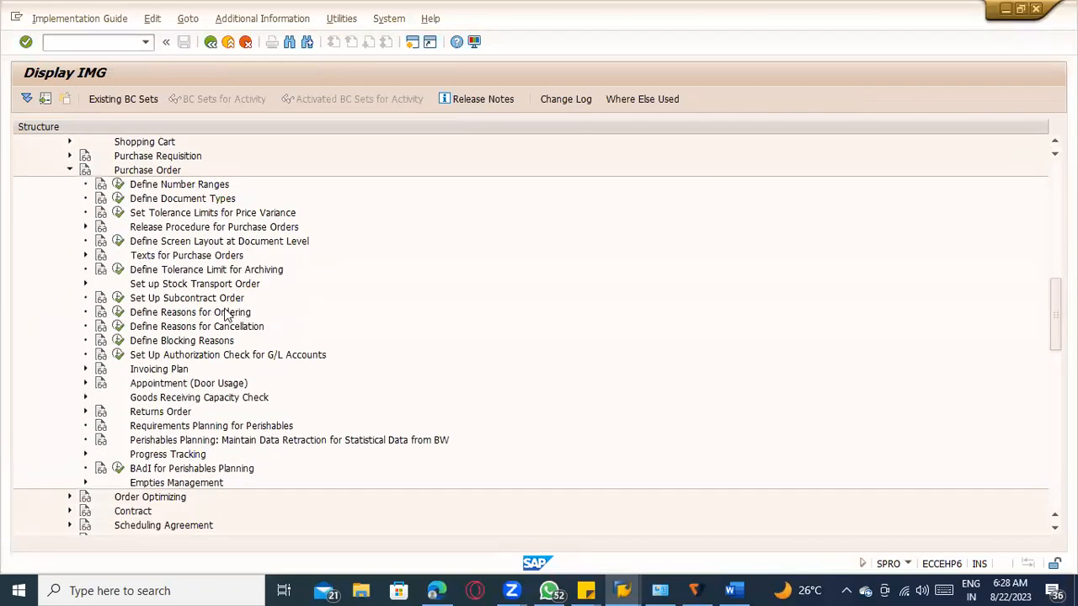
click(85, 269)
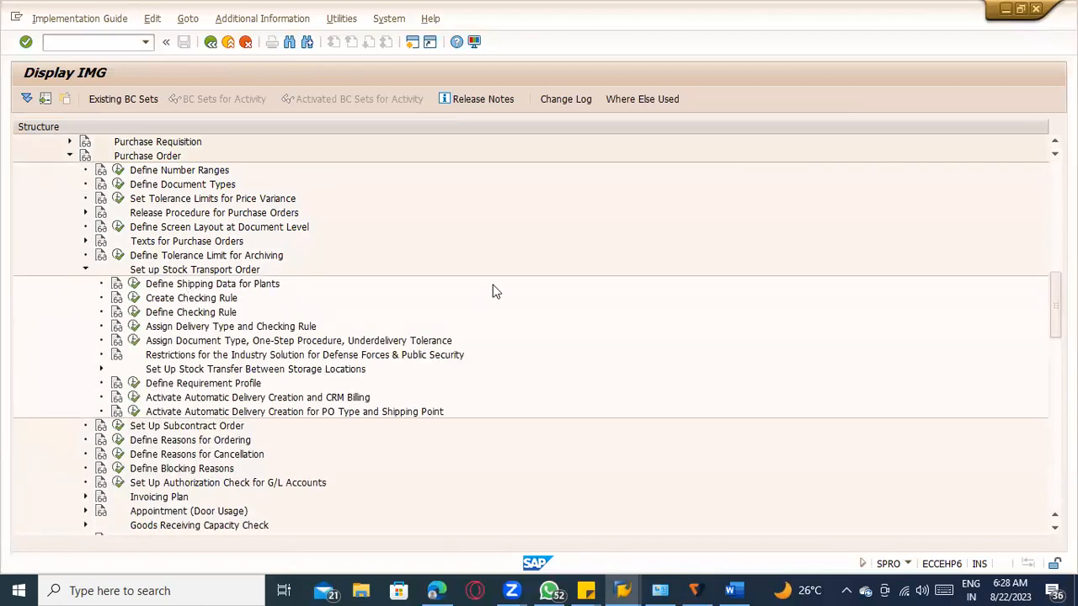
Check the customer number step in the Word notes and open the Define Shipping Data for Plants activity in SAP
click(181, 271)
click(187, 286)
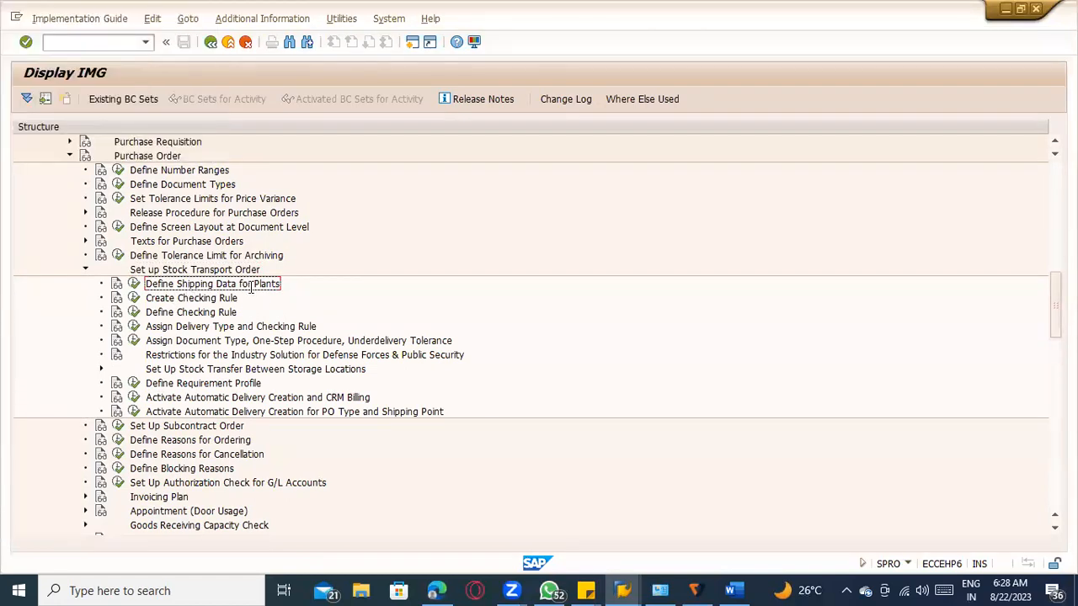
key(alt+Tab)
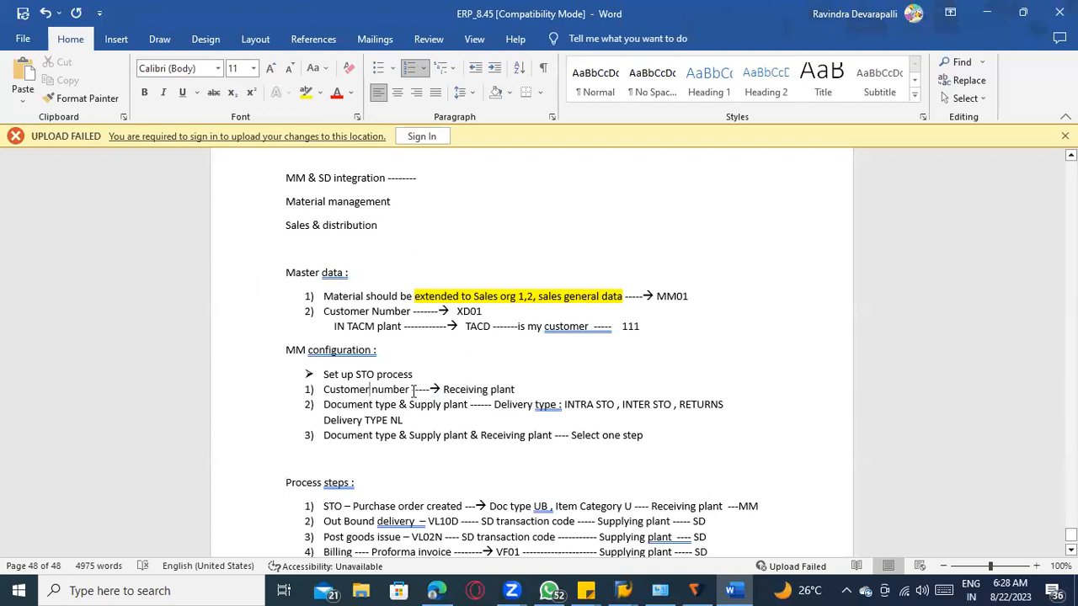
key(alt+Tab)
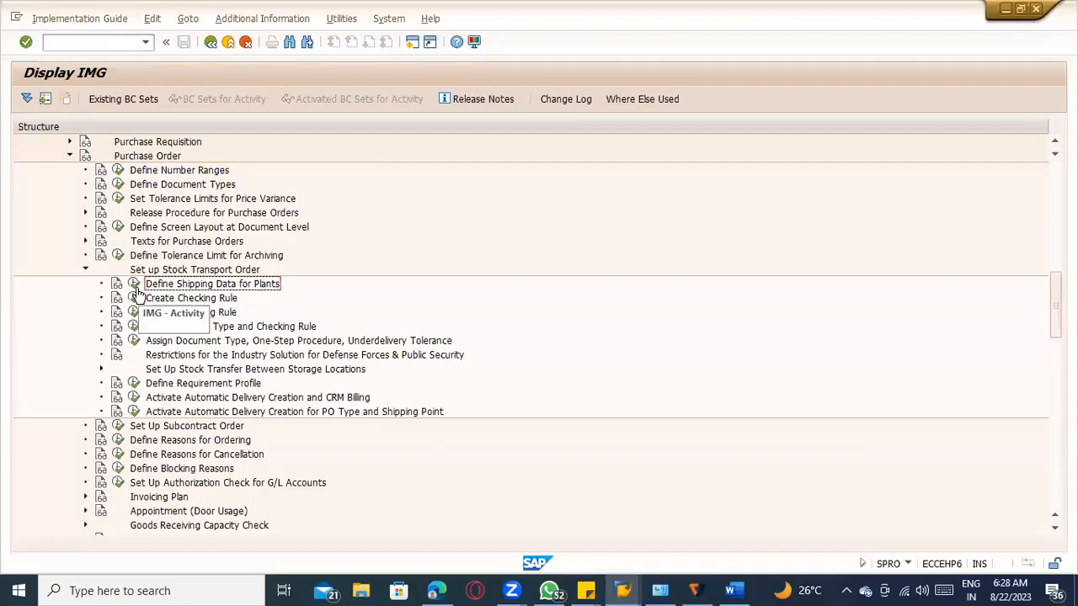
click(135, 284)
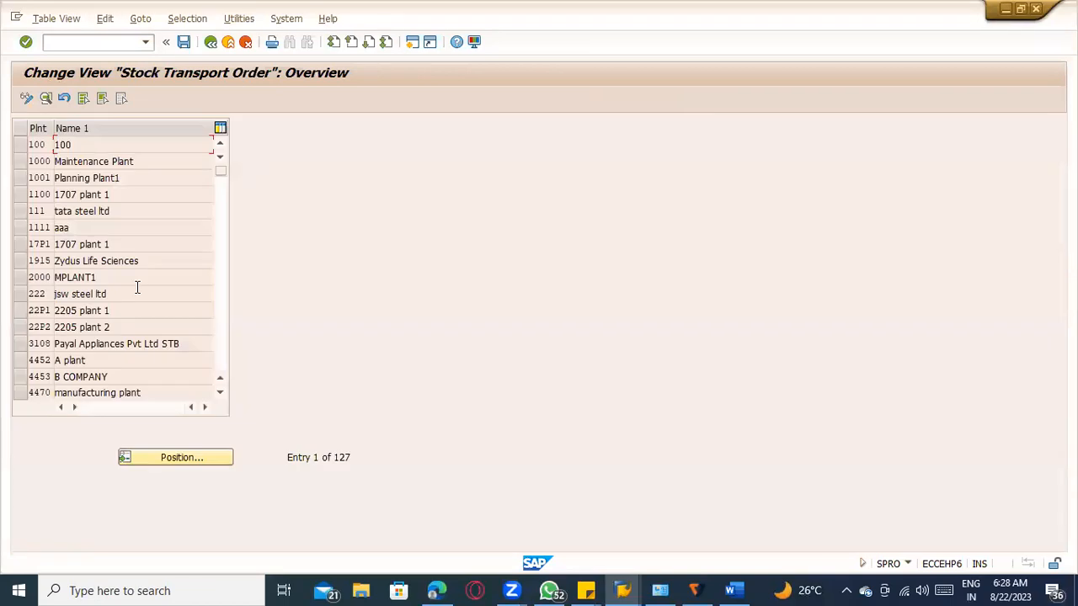
Locate plant TACD in the stock transport order plant list and open its details
scroll(106, 242, down, 3)
scroll(89, 233, up, 3)
click(200, 456)
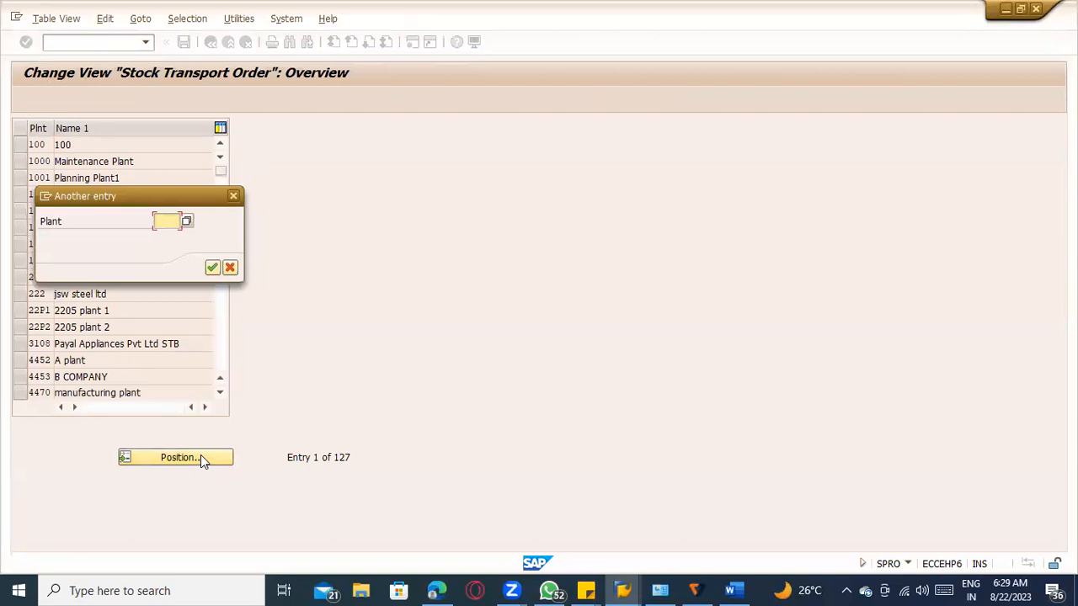
text(TA)
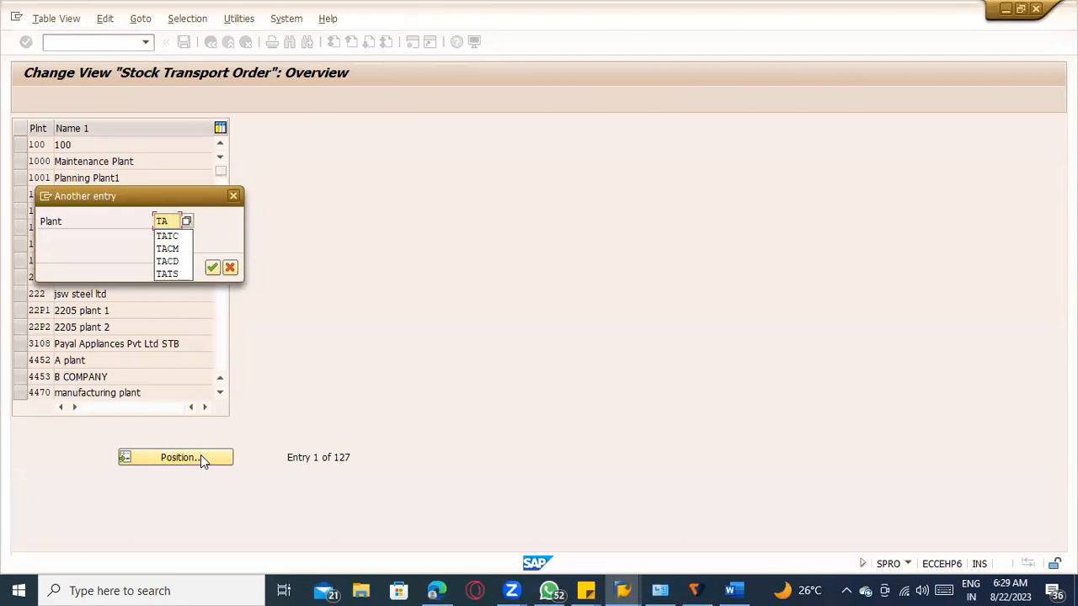
text(CD)
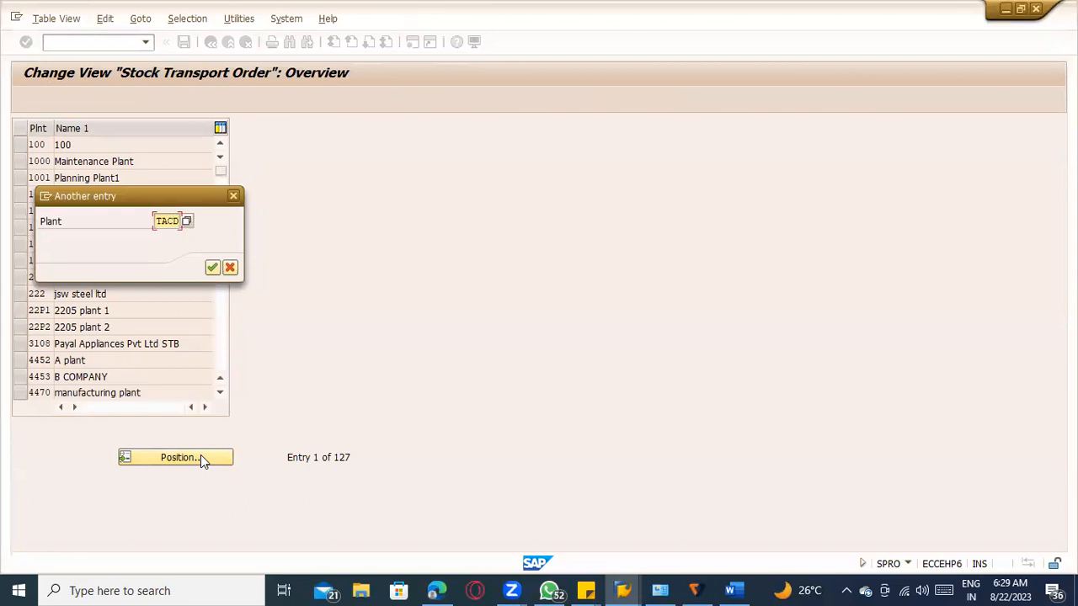
key(Return)
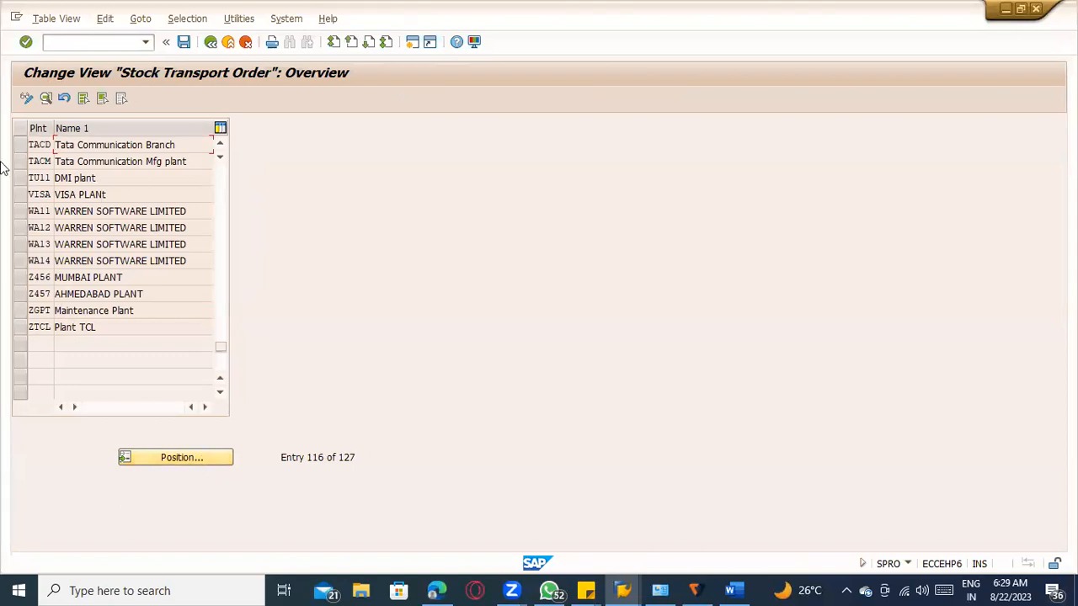
click(20, 145)
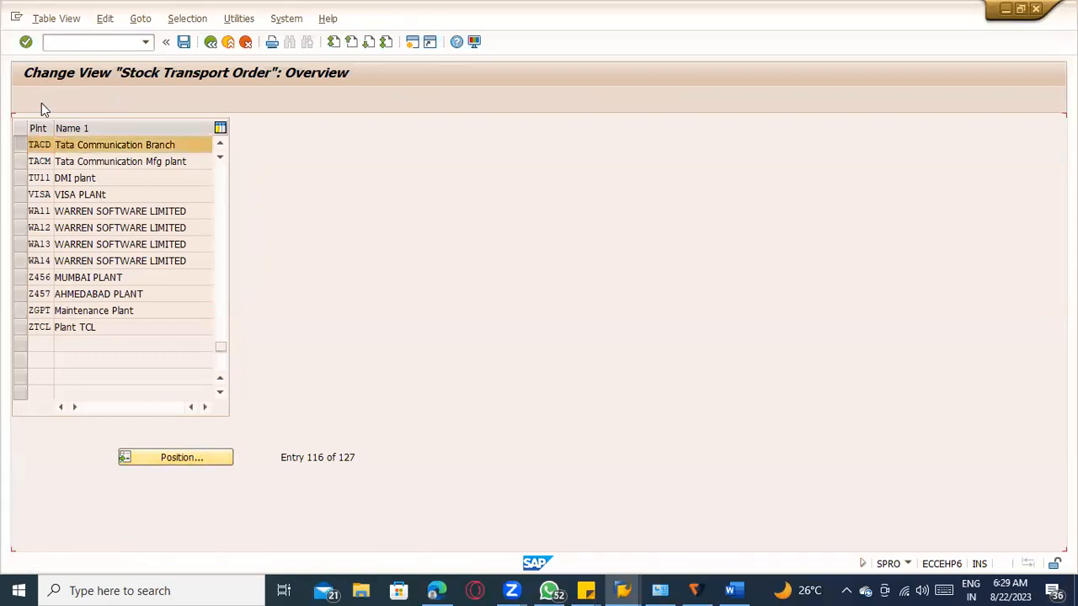
click(44, 99)
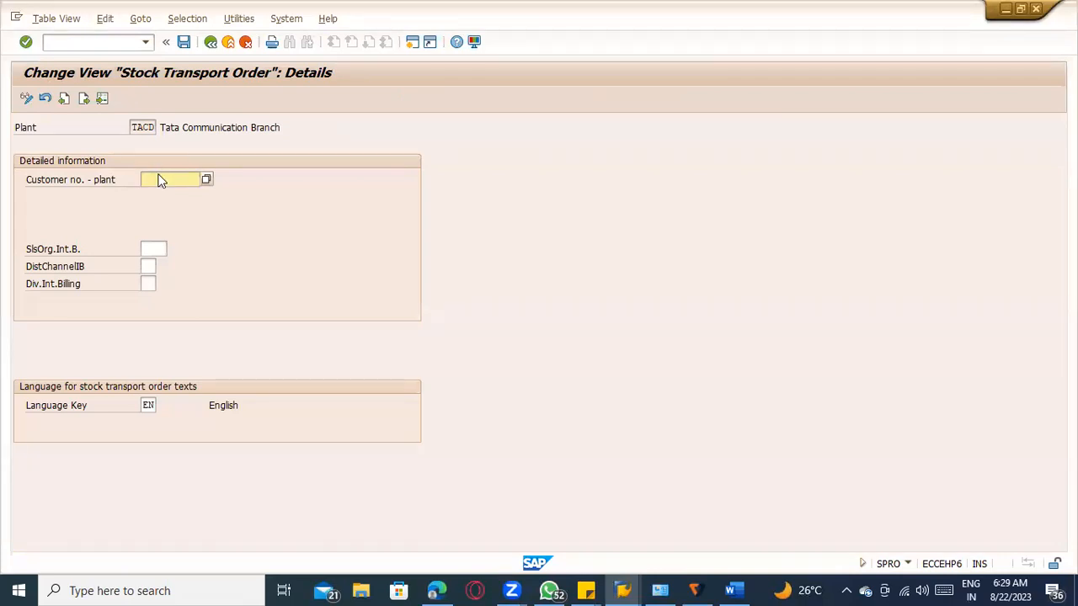
Look up the customer number for TACD in the Word notes and enter it as the plant's customer number in SAP
key(alt+Tab)
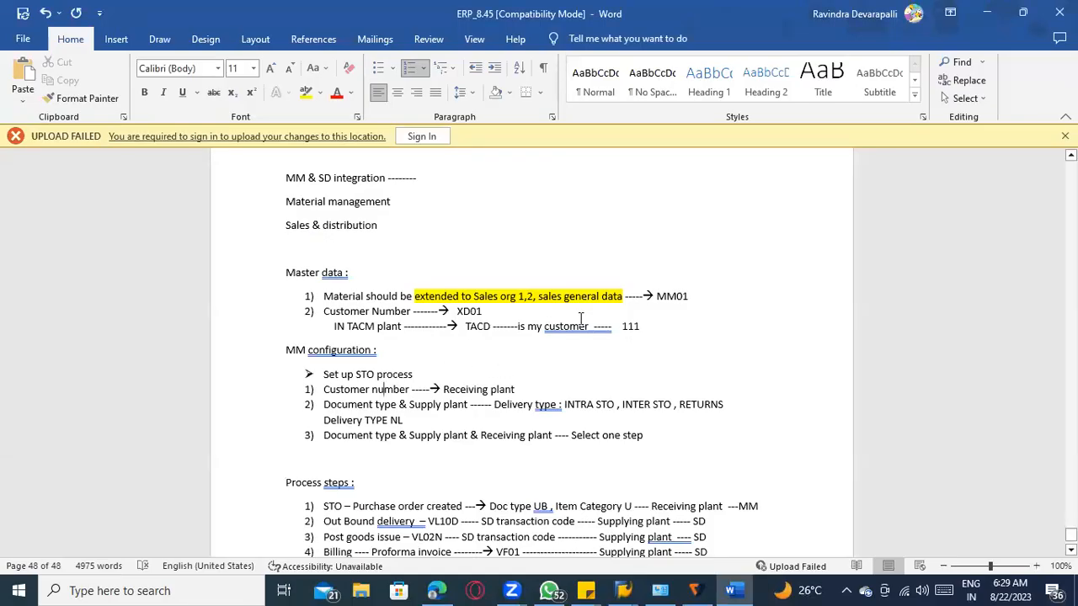
click(588, 326)
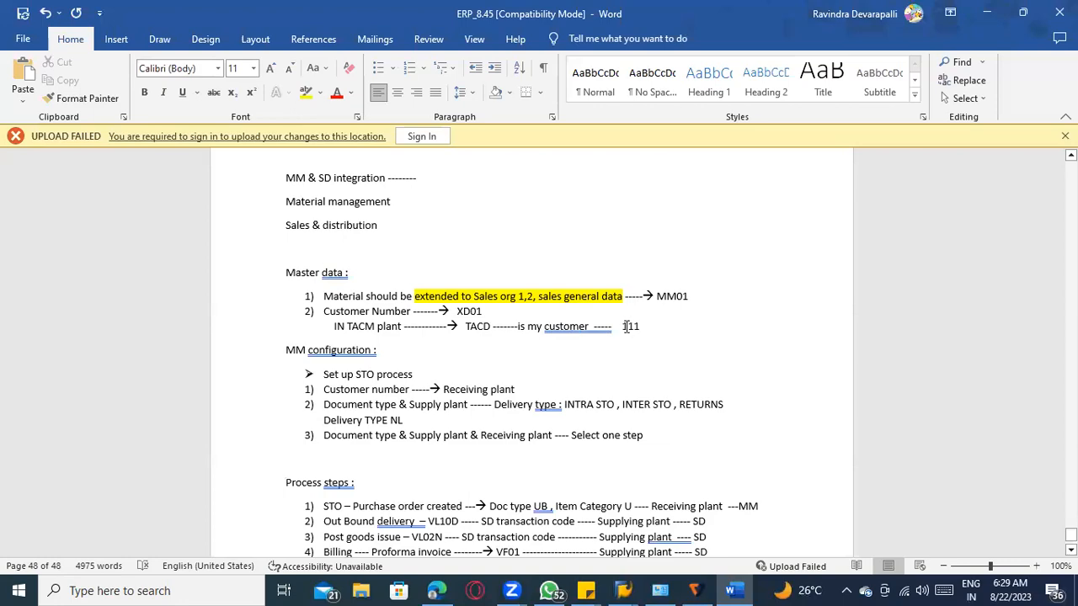
key(alt+Tab)
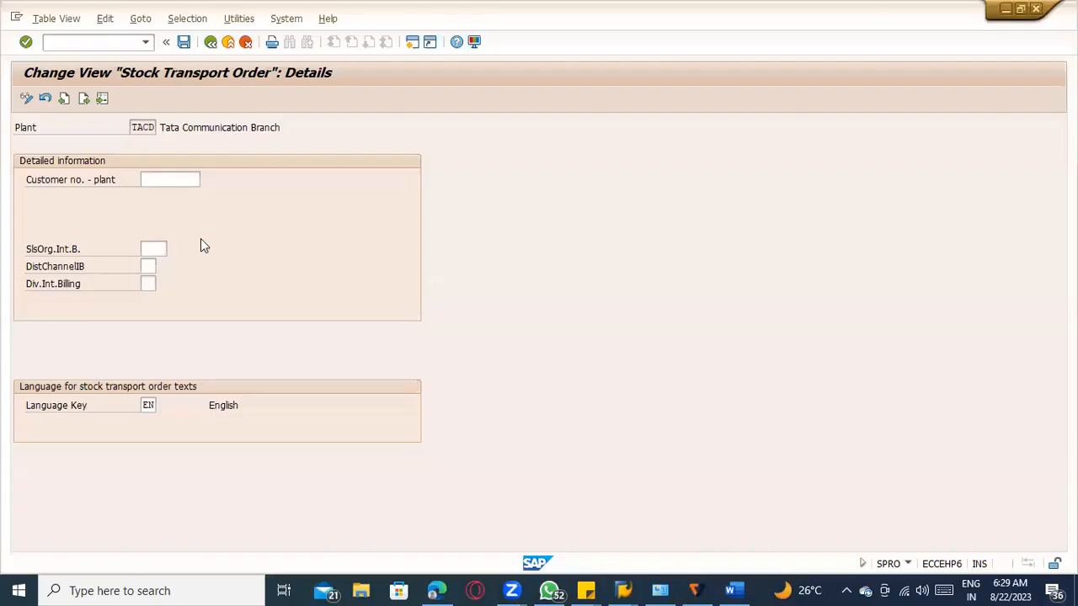
text(111)
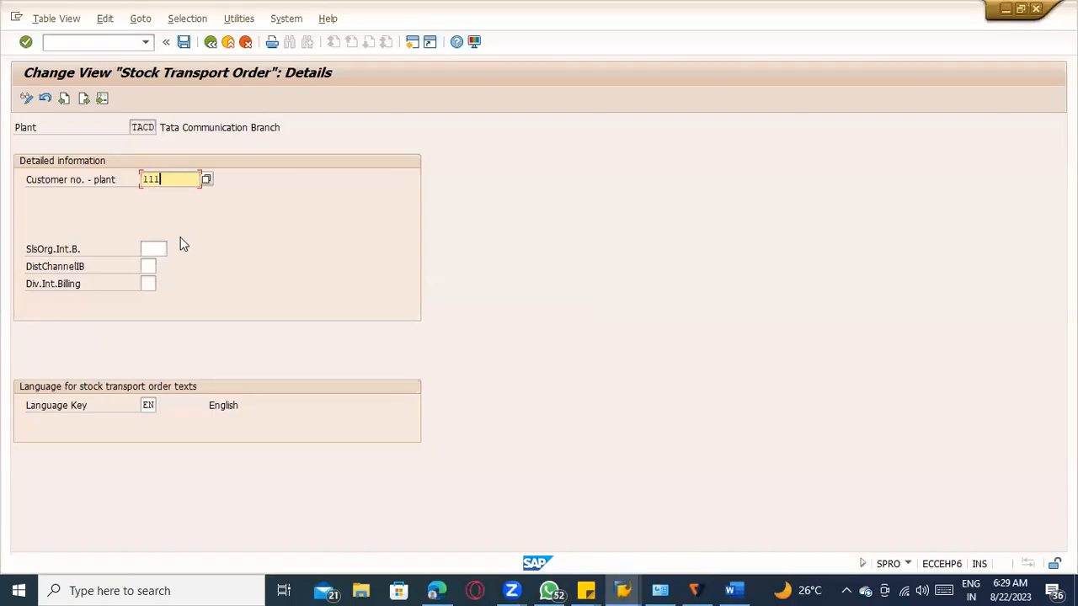
Set the internal billing sales organization to 1000, distribution channel 10 and division 00, and save under the proposed customizing request
click(150, 248)
text(100010)
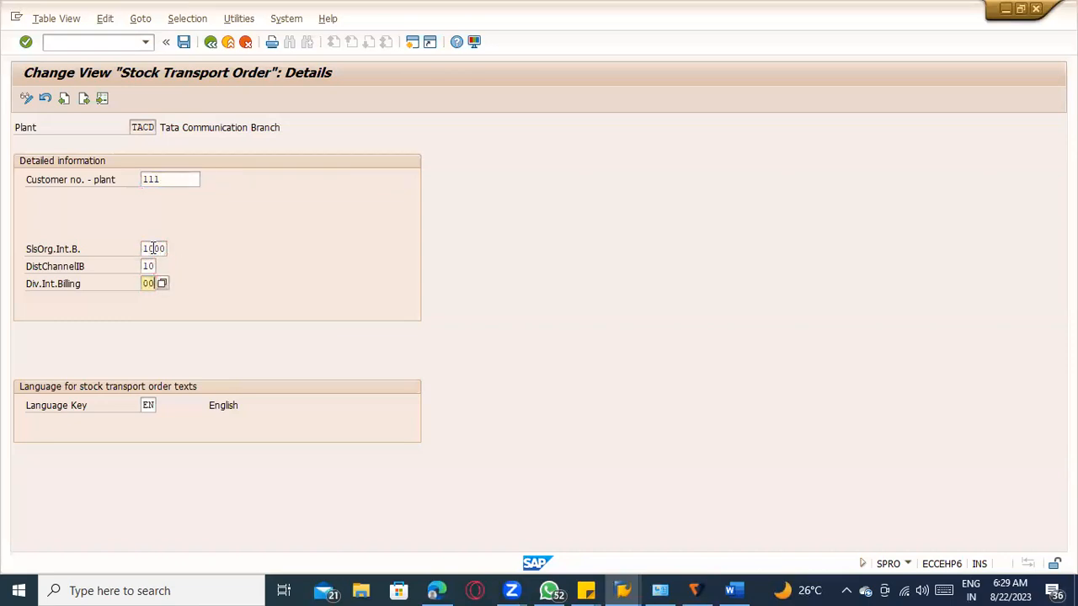
key(alt+Tab)
key(alt+Tab)
key(Return)
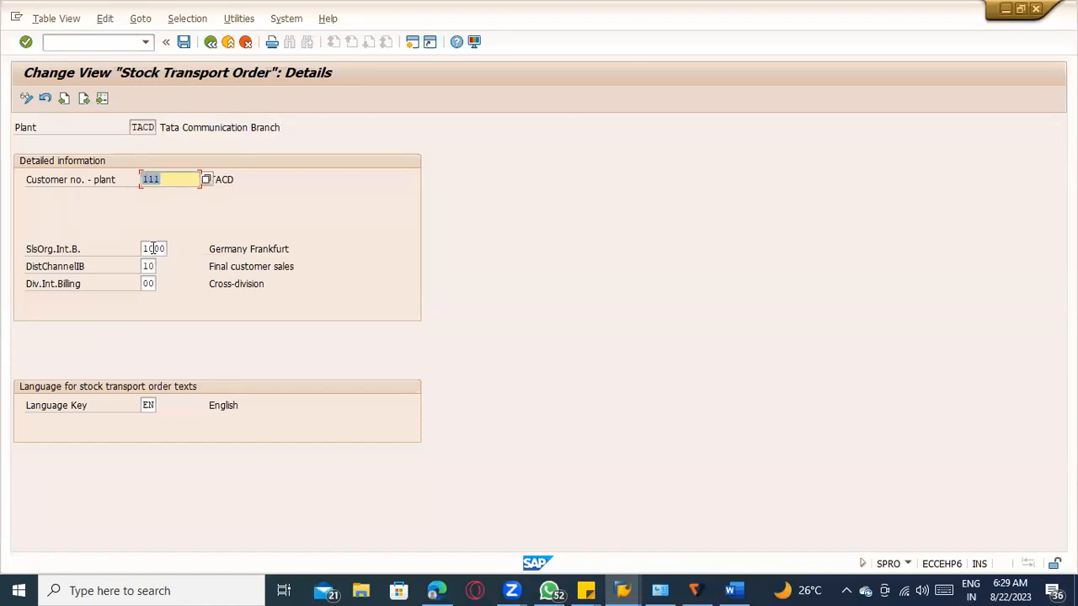
key(ctrl+s)
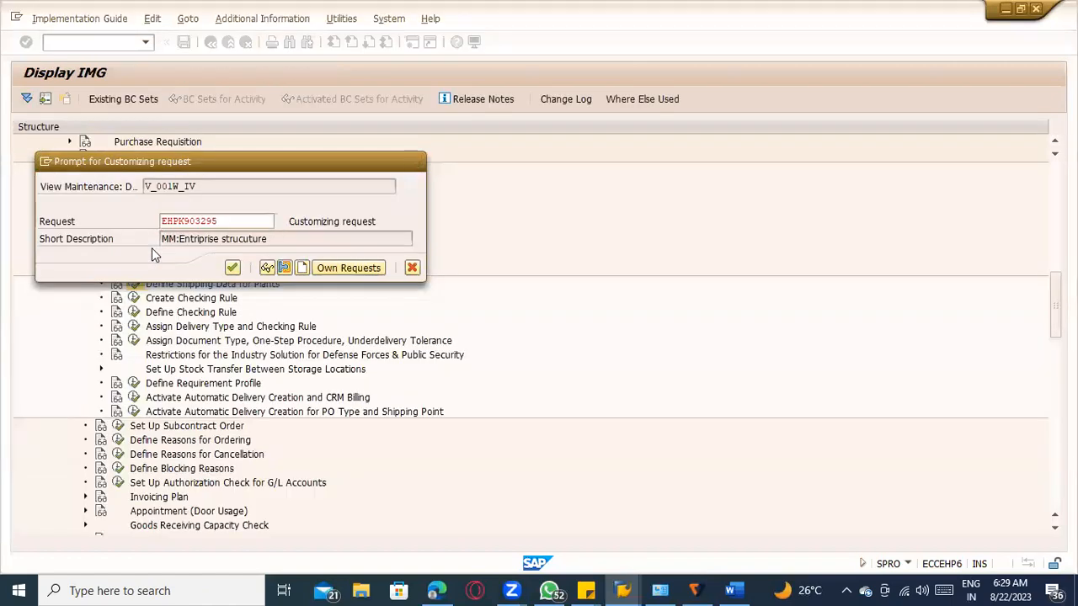
key(Return)
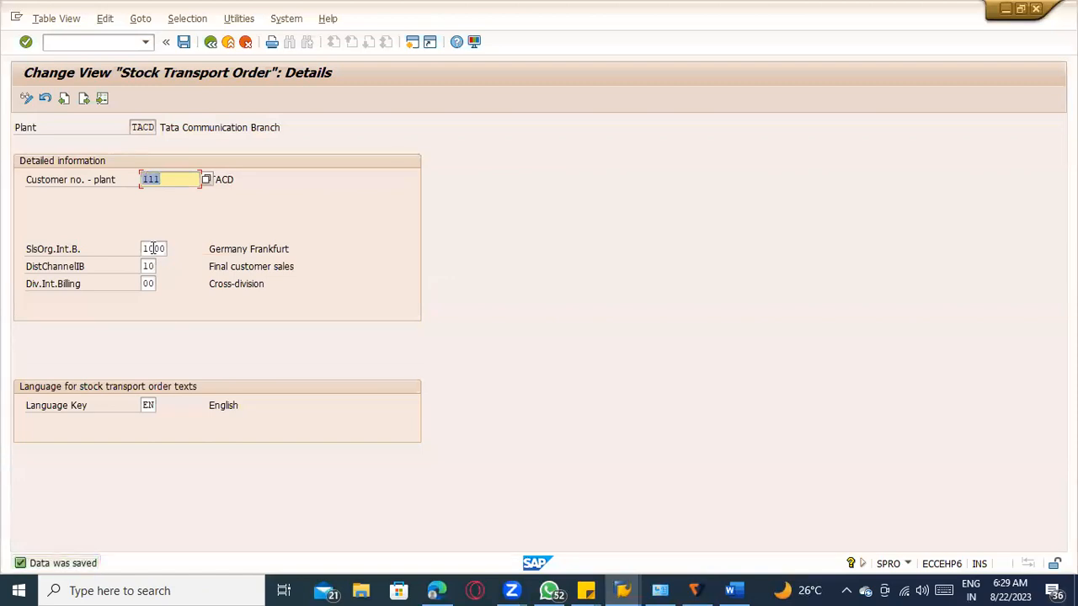
Check the saved plant code against the TACD customer line in the Word notes
drag(133, 128, 206, 134)
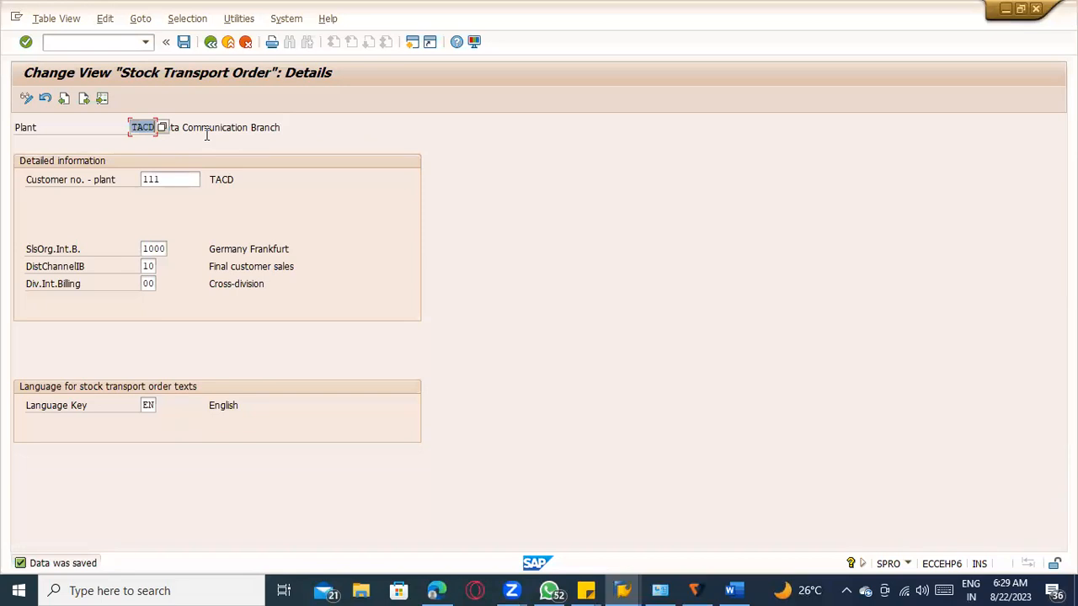
key(alt)
click(422, 255)
key(alt+Tab)
click(588, 326)
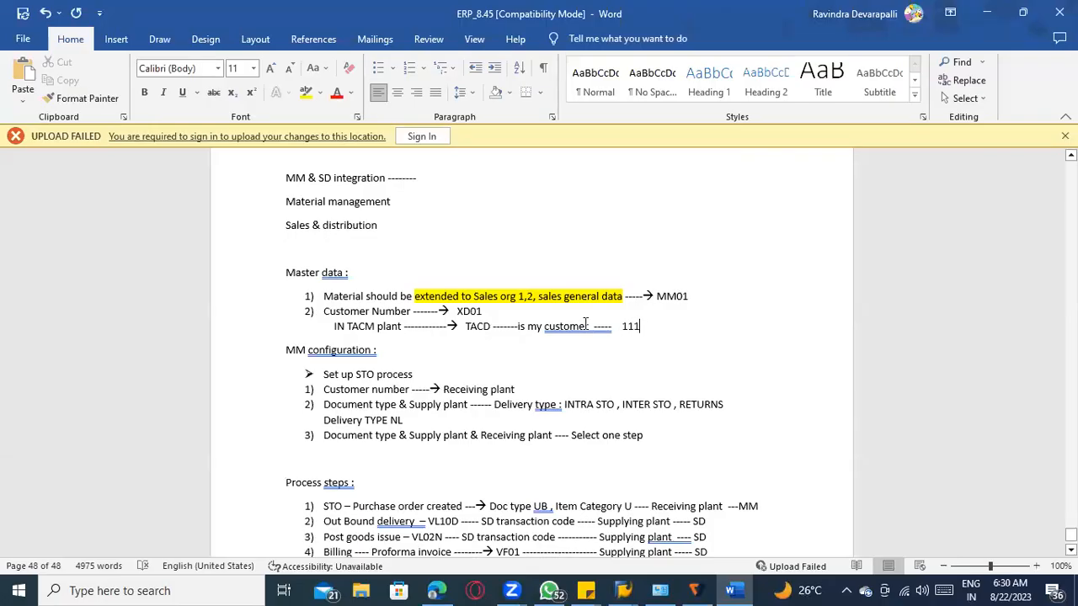
drag(466, 327, 488, 327)
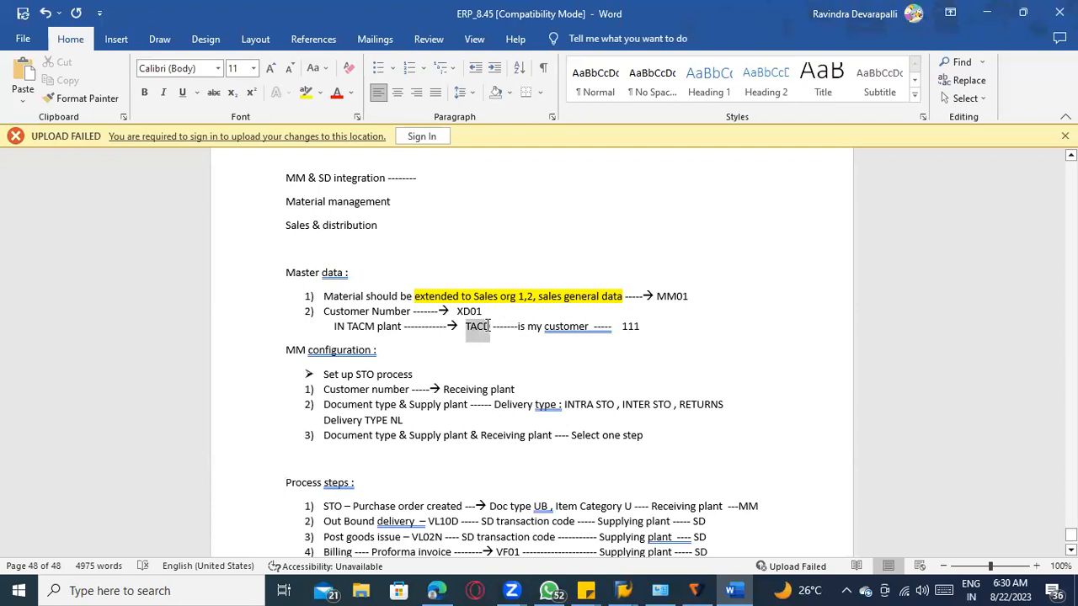
Add "( define shipping date )" to the end of the Customer number line under MM configuration
click(383, 390)
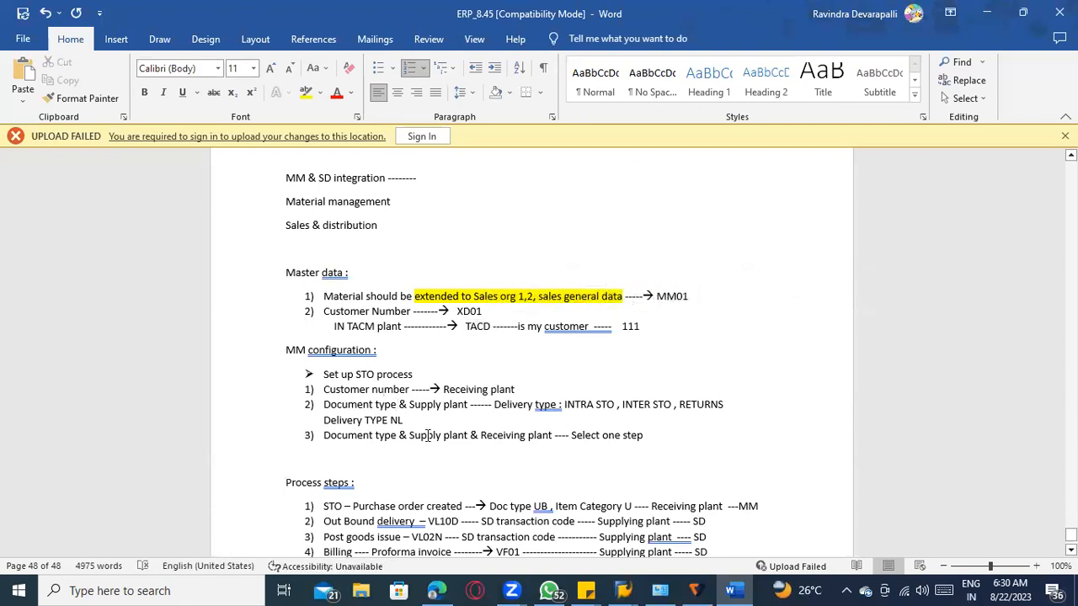
click(518, 392)
text(( define)
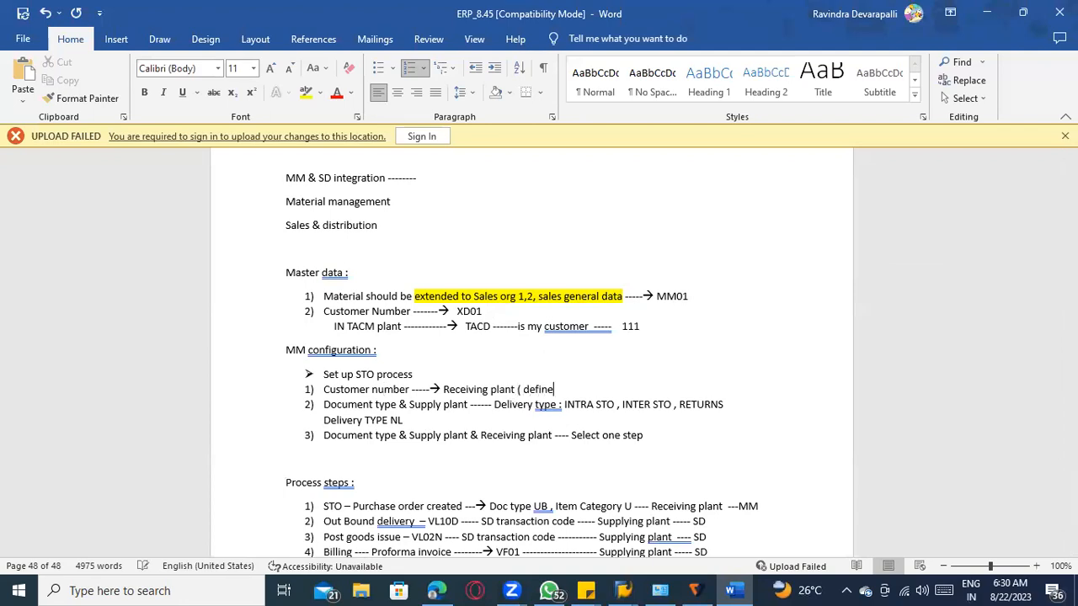
text( shipping date ))
click(403, 418)
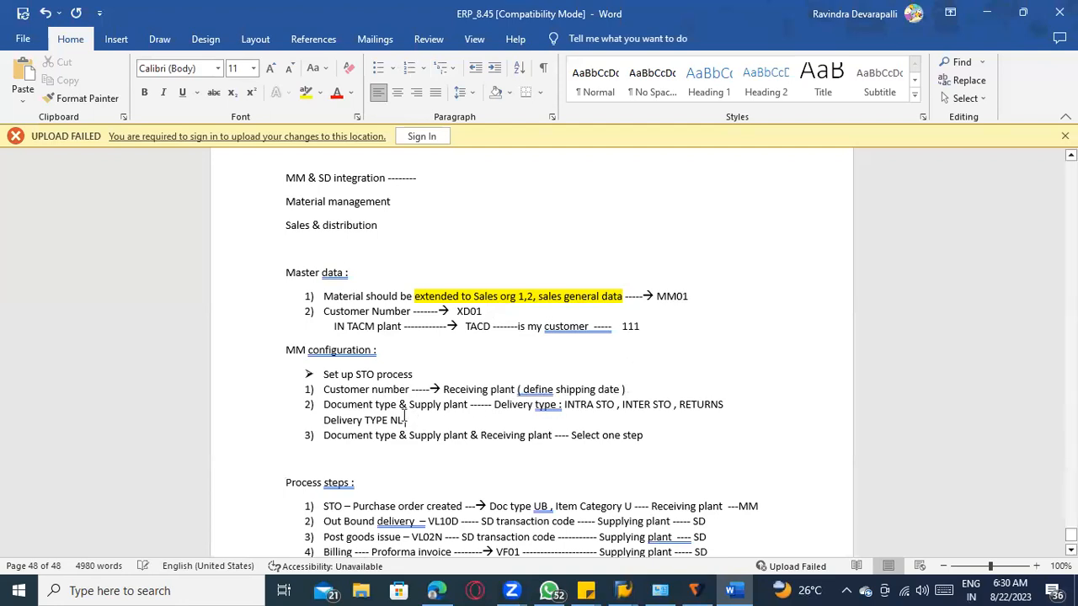
Switch to SAP, return to the IMG structure and select the Assign Delivery Type and Checking Rule activity
key(alt+Tab)
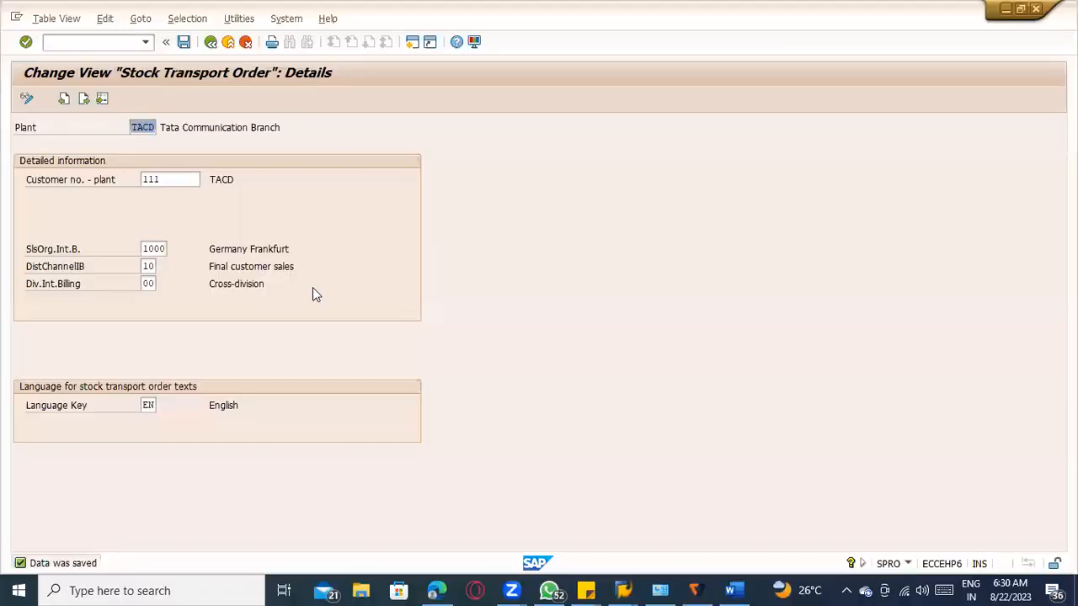
click(210, 42)
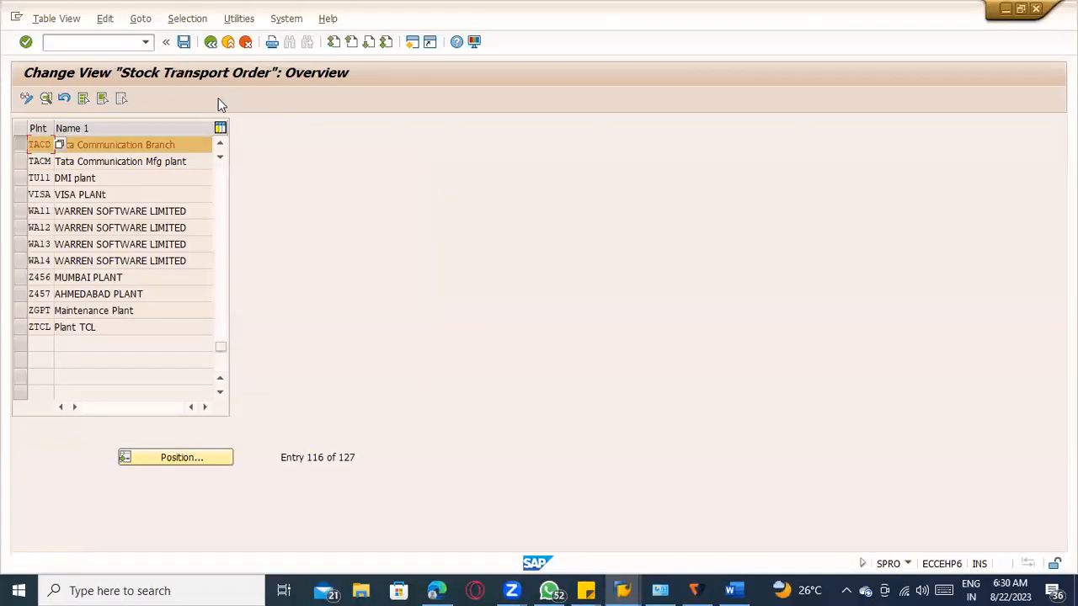
click(210, 41)
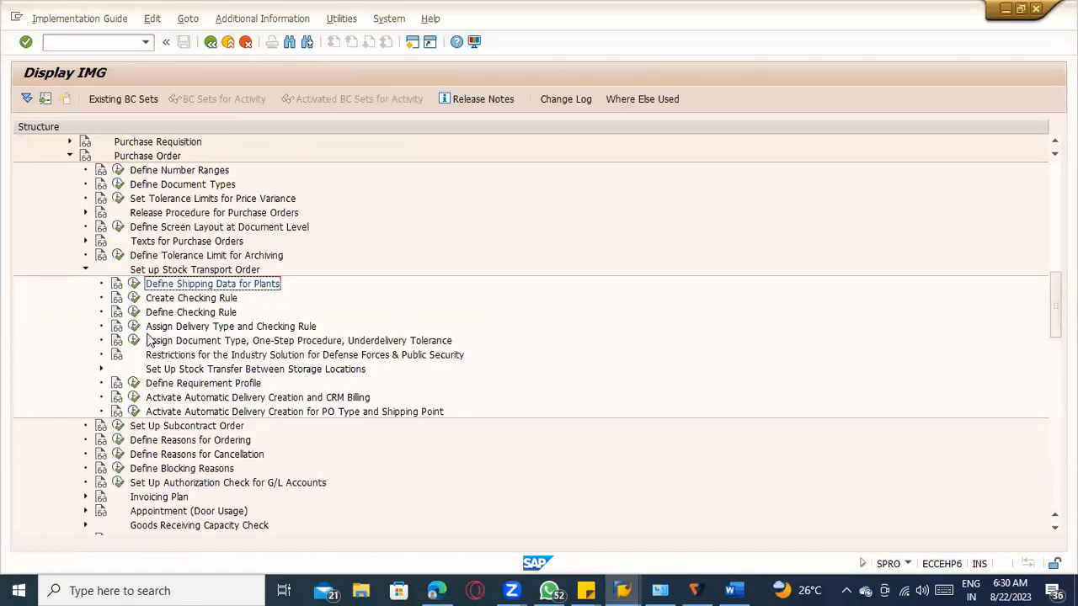
click(176, 329)
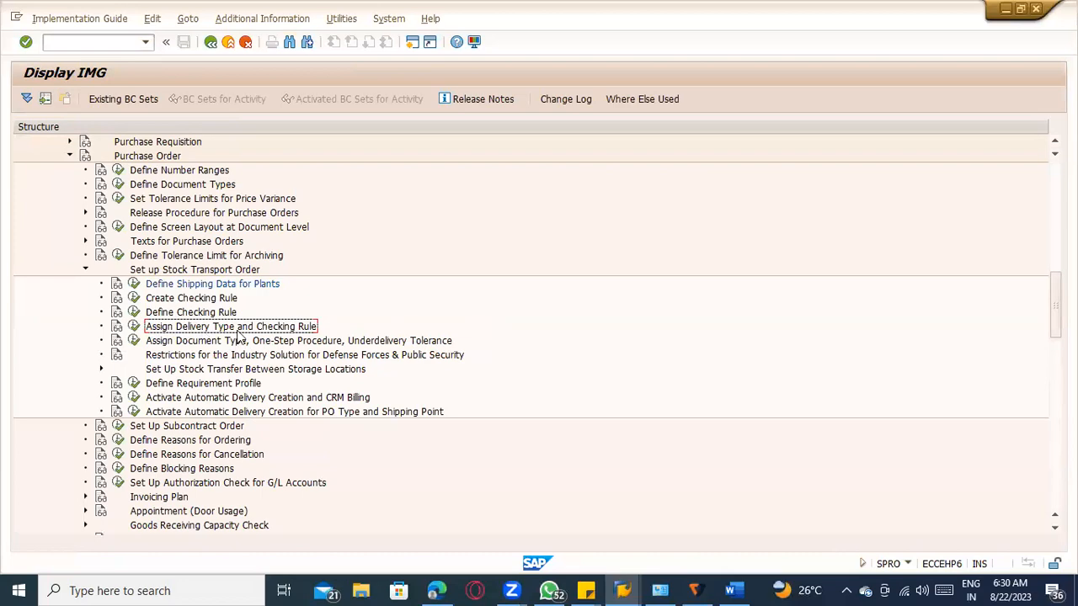
In the Word notes, add "( Assign delivery type and checking rule)" after Delivery TYPE NL
key(alt+Tab)
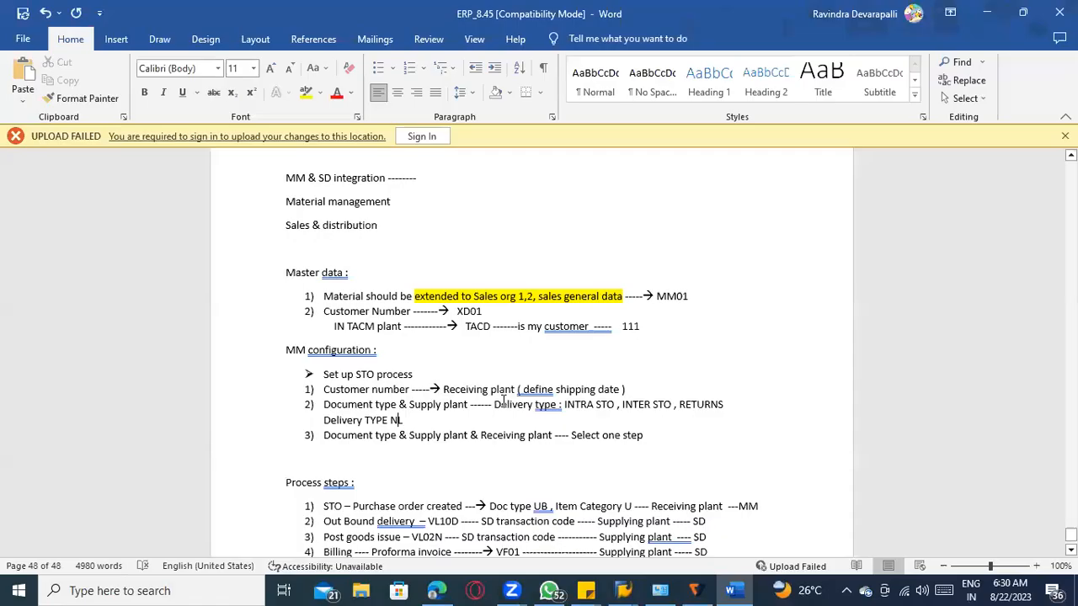
click(431, 425)
text(( Assign delivery)
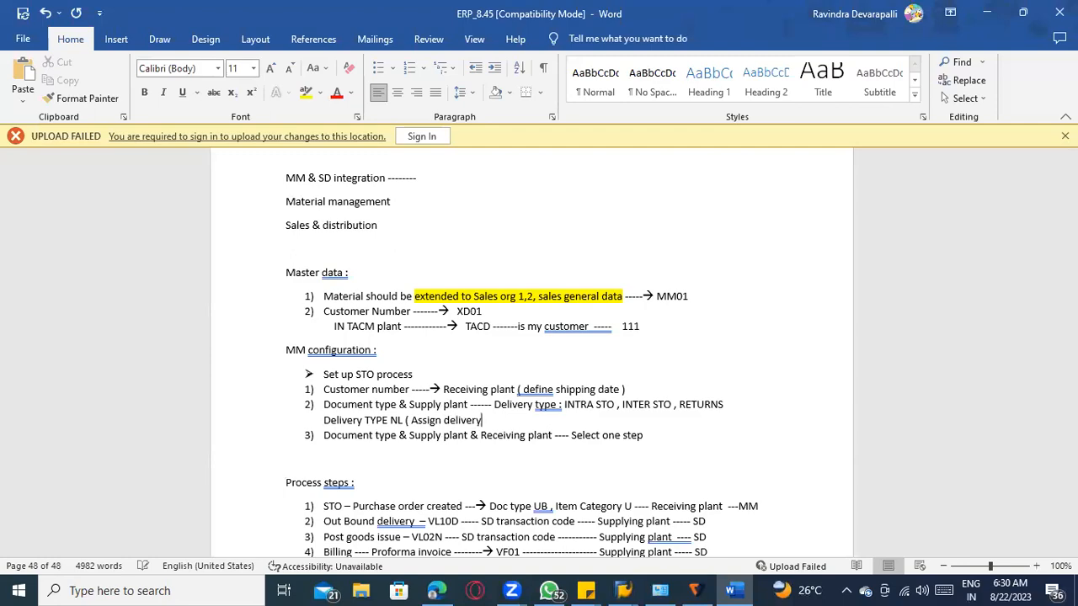
key(alt+Tab)
key(alt+Tab)
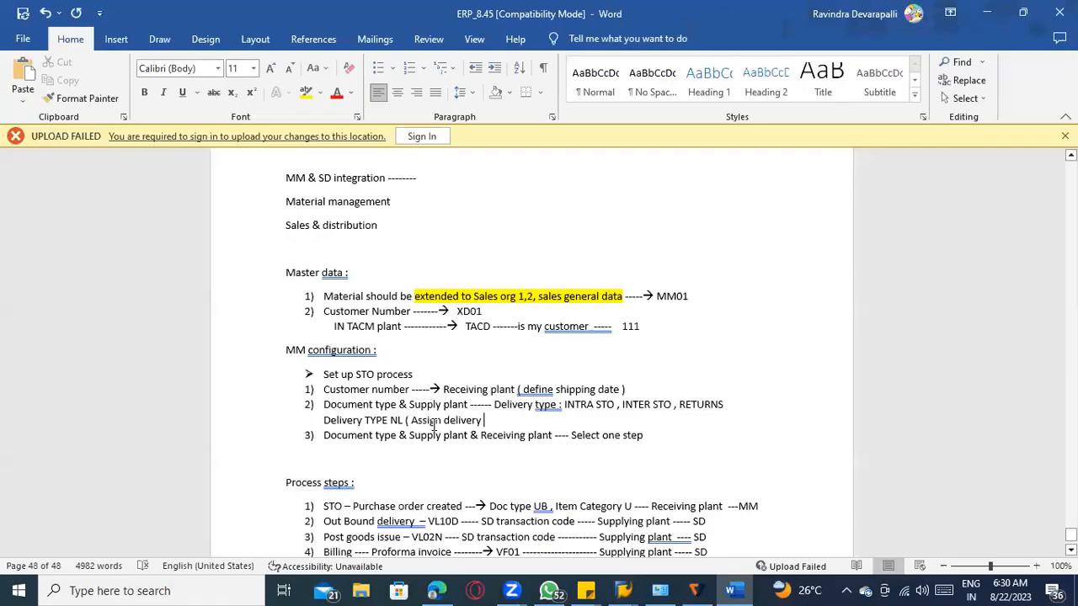
text(type and checking rule)
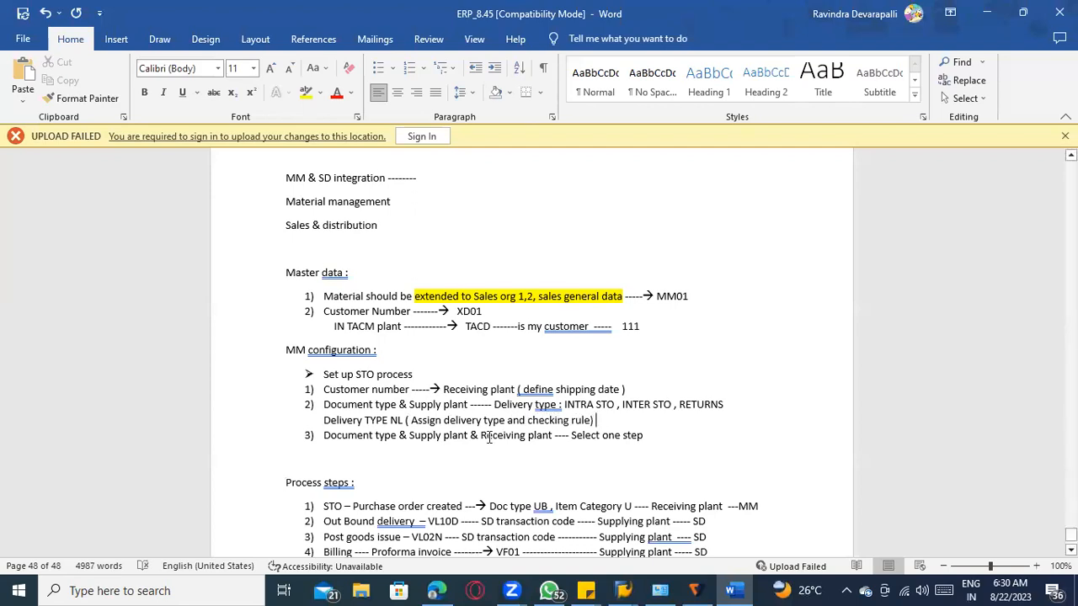
Switch to SAP, open Assign Delivery Type and Checking Rule and start a new stock transfer data entry at its document type
key(alt+Tab)
click(151, 327)
click(134, 326)
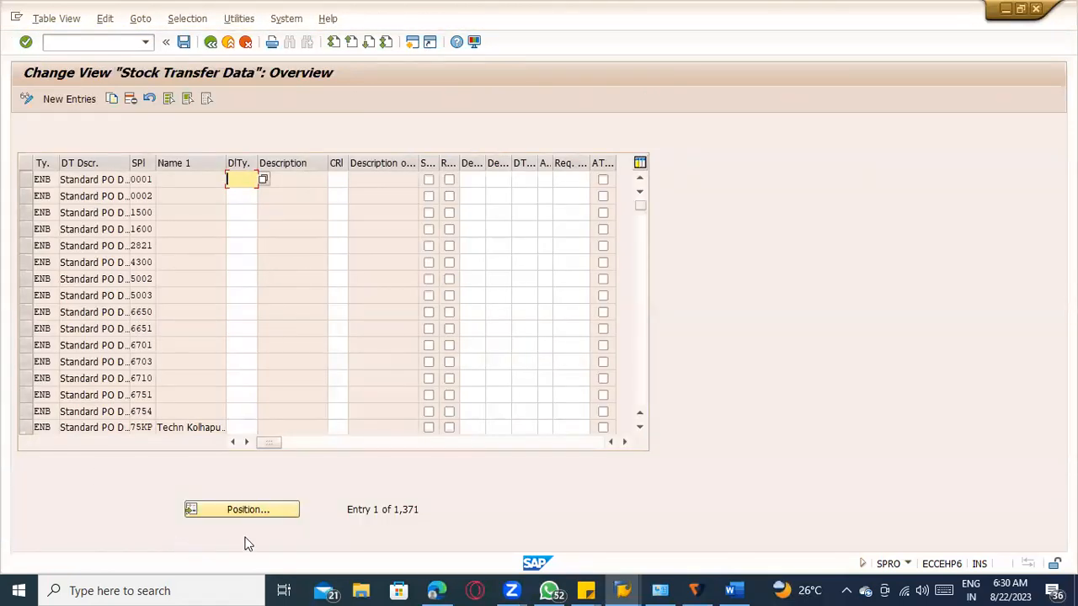
click(247, 510)
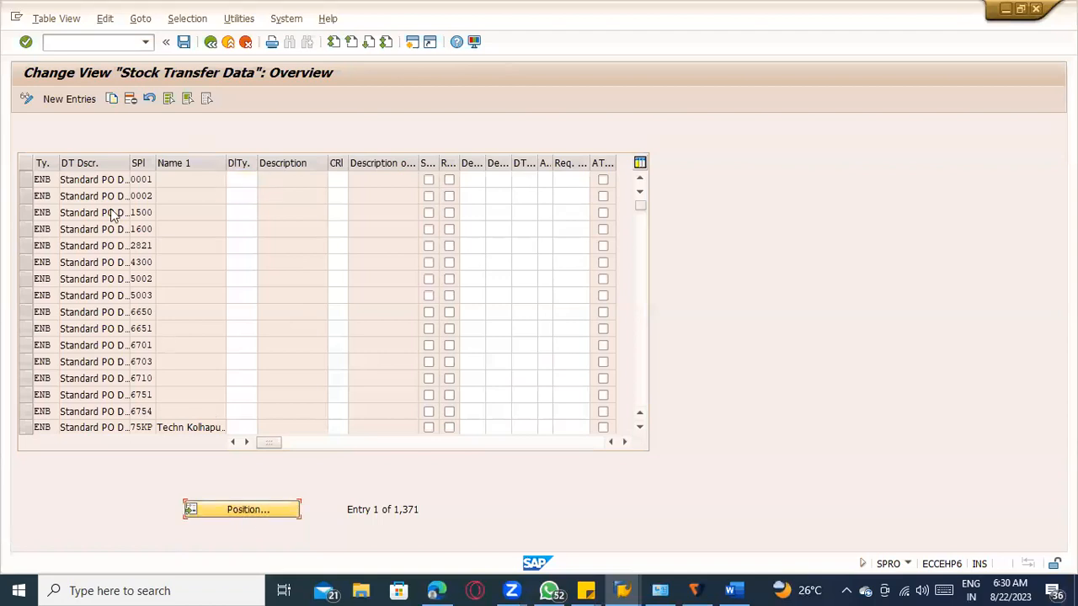
click(81, 101)
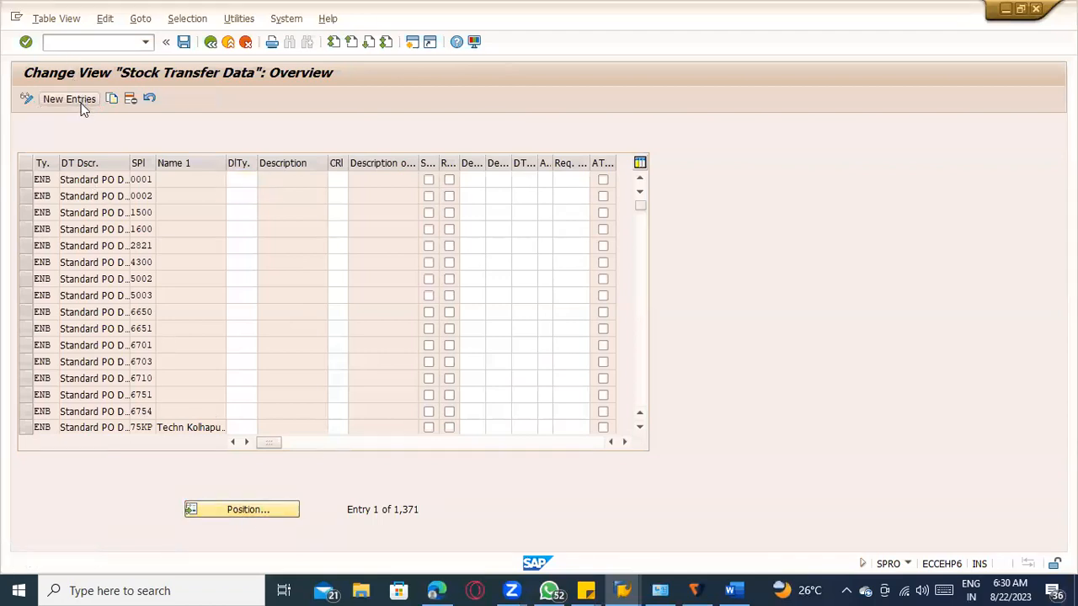
click(49, 184)
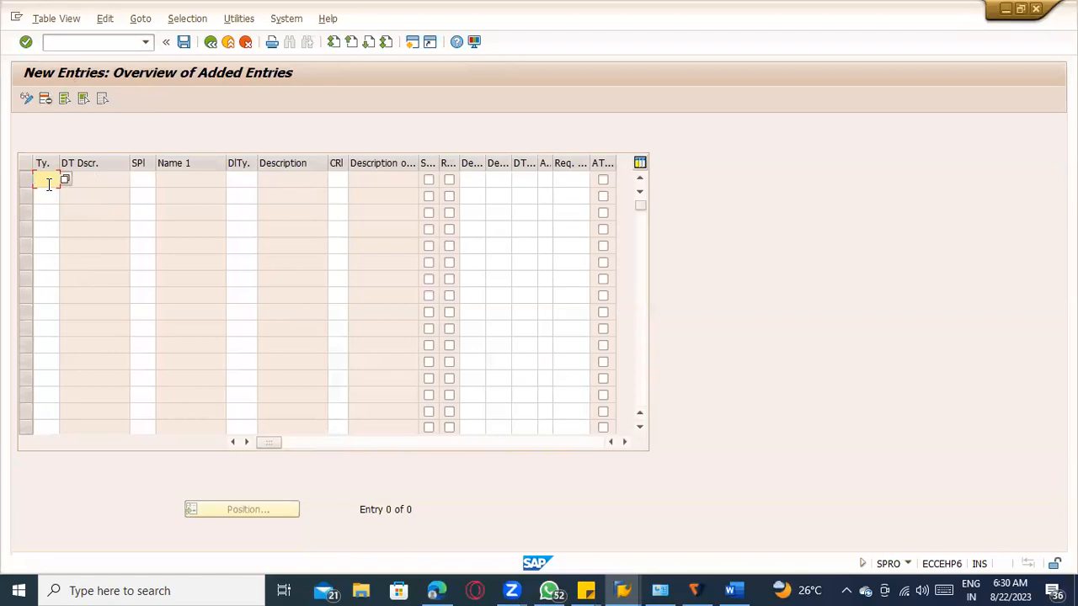
Switch to the Word notes and review the MM configuration and process steps for the document type
key(alt+Tab)
scroll(607, 371, down, 2)
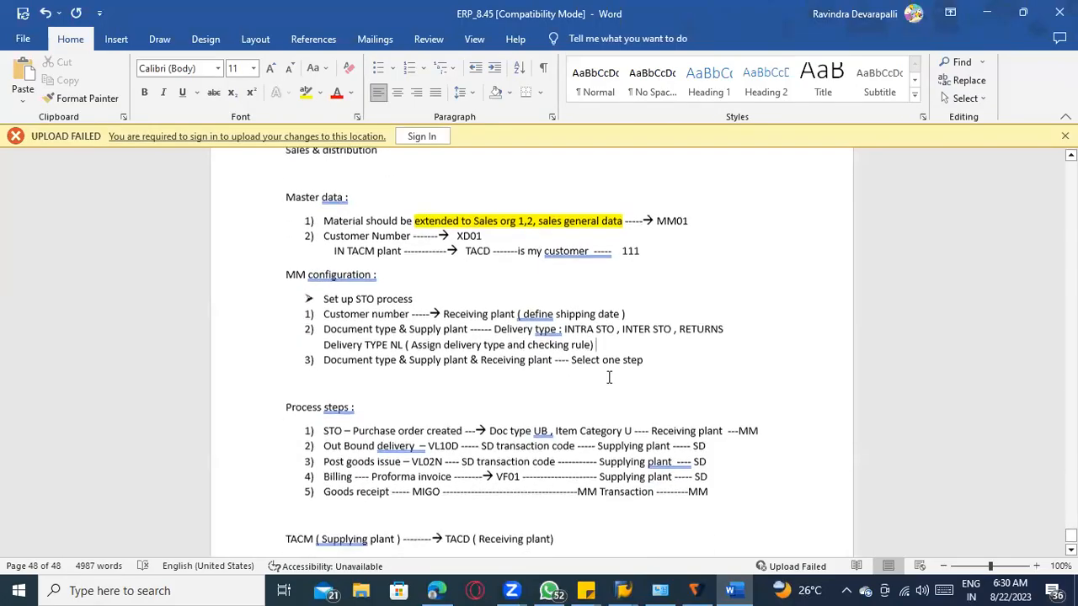
scroll(554, 403, down, 1)
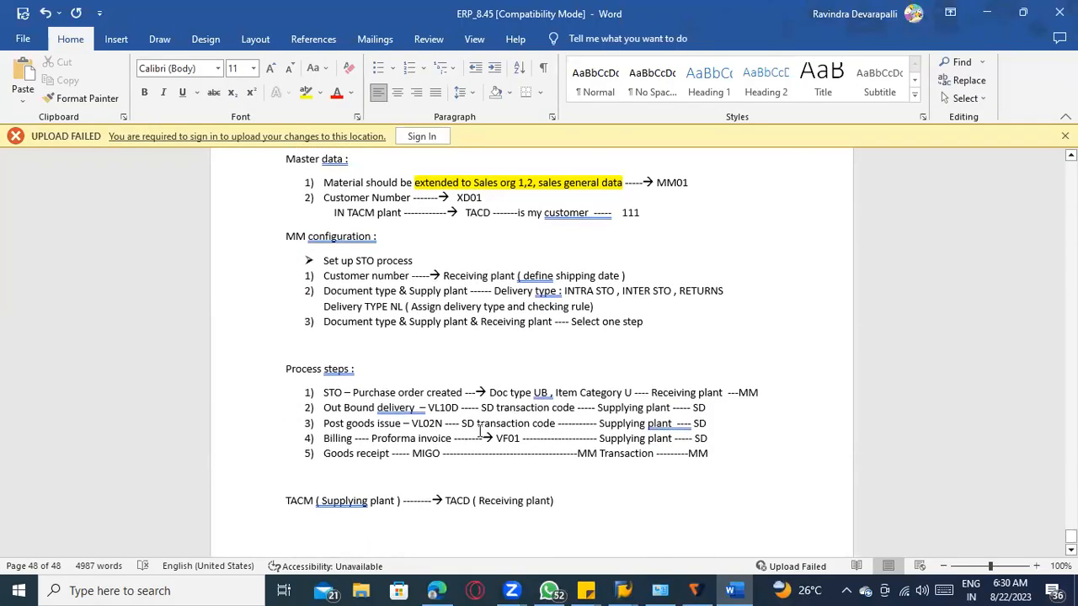
scroll(438, 404, down, 2)
scroll(525, 397, up, 2)
click(519, 290)
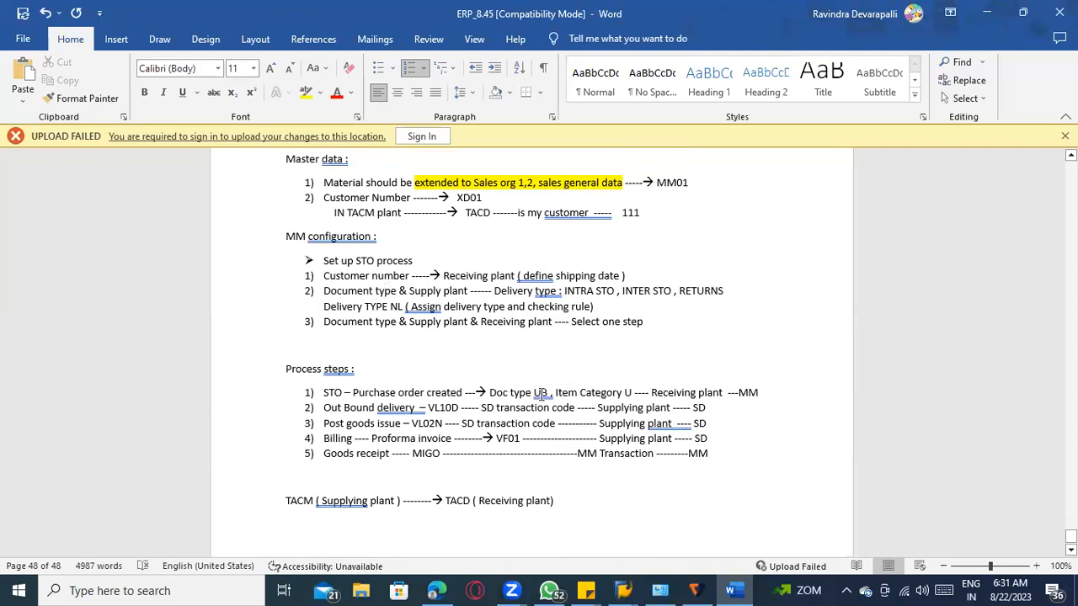
drag(552, 392, 533, 393)
click(533, 392)
text(Z)
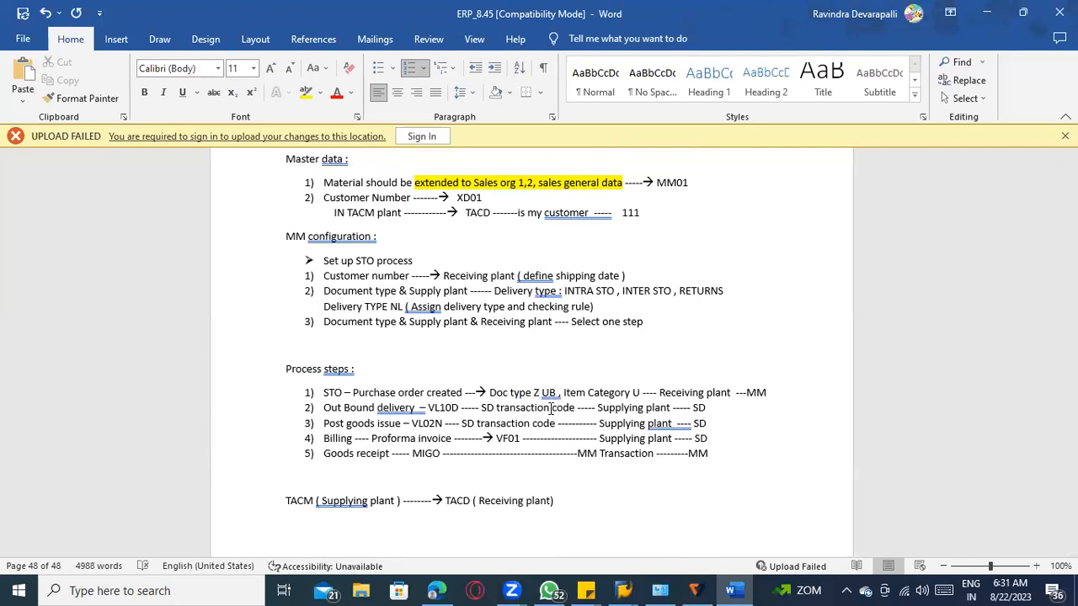
key(BackSpace)
key(BackSpace)
Switch to SAP and enter document type UB and supplying plant TACM in the new stock transfer entry
key(alt+Tab)
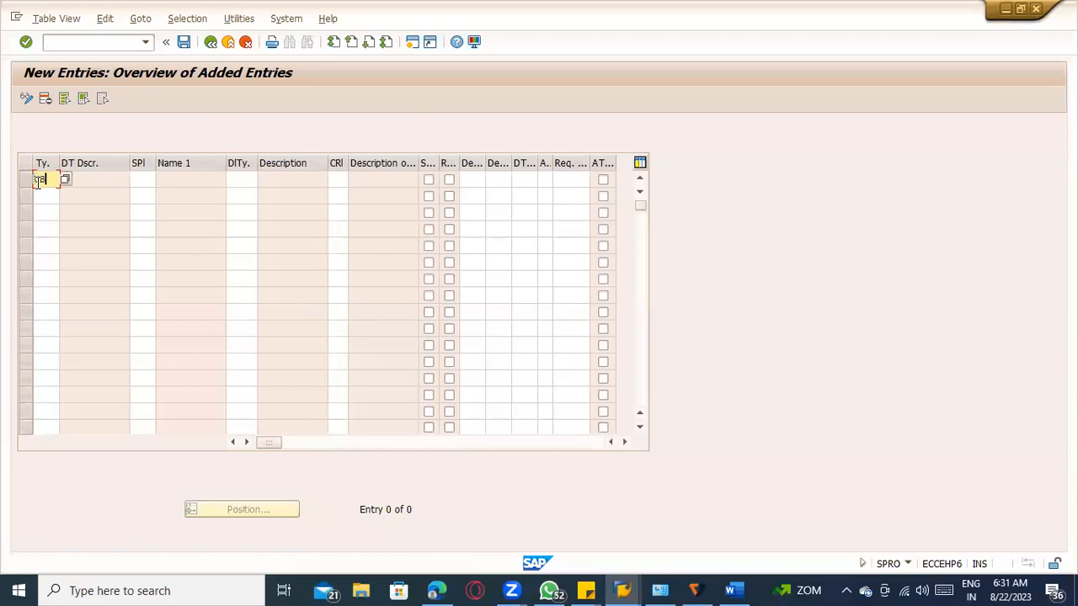
key(Tab)
key(alt+Tab)
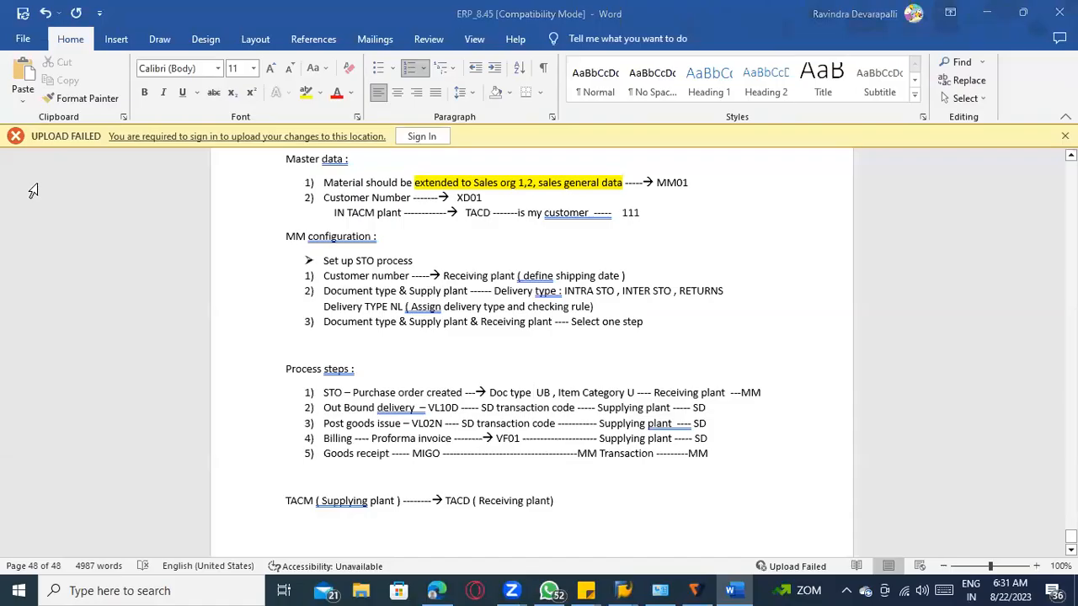
key(alt+Tab)
key(Tab)
key(Tab)
key(alt+Tab)
key(alt+Tab)
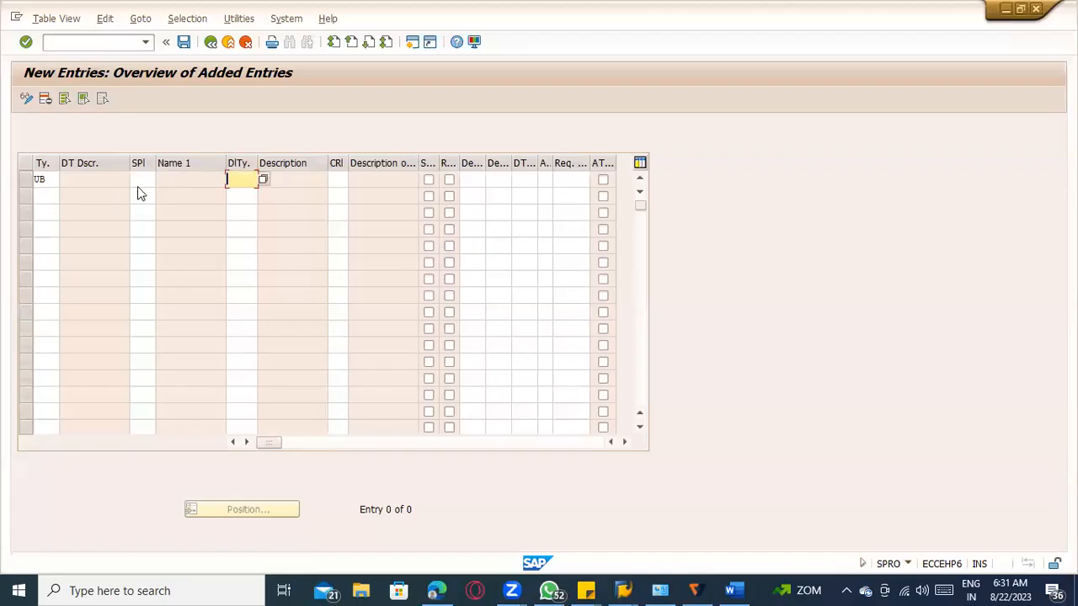
click(138, 183)
text(TAC)
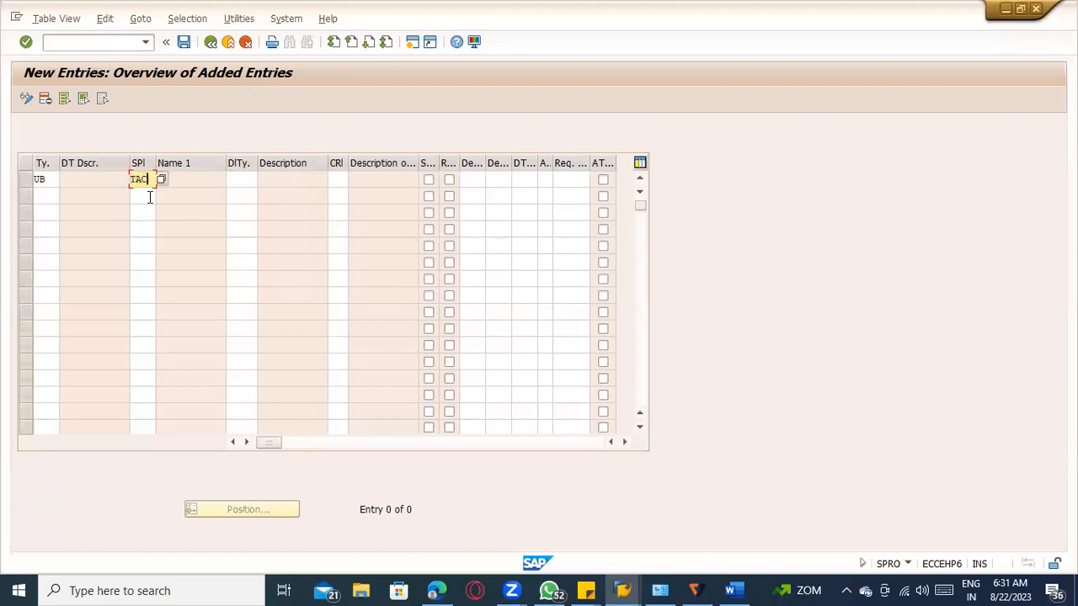
key(Tab)
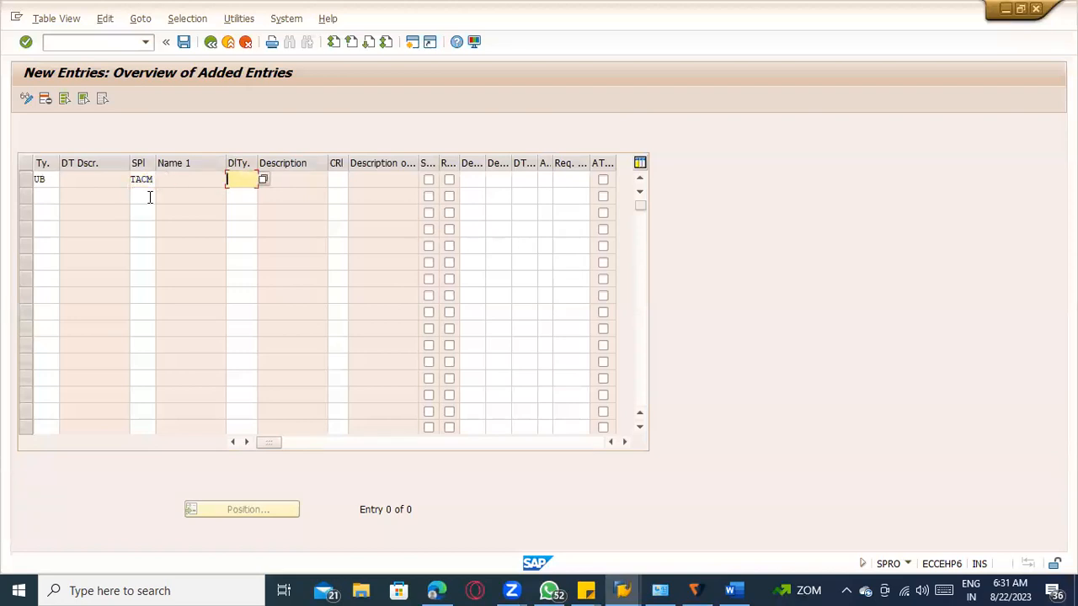
Switch to Word and highlight NL in the Delivery TYPE line of the MM configuration notes
key(alt+Tab)
scroll(476, 457, down, 1)
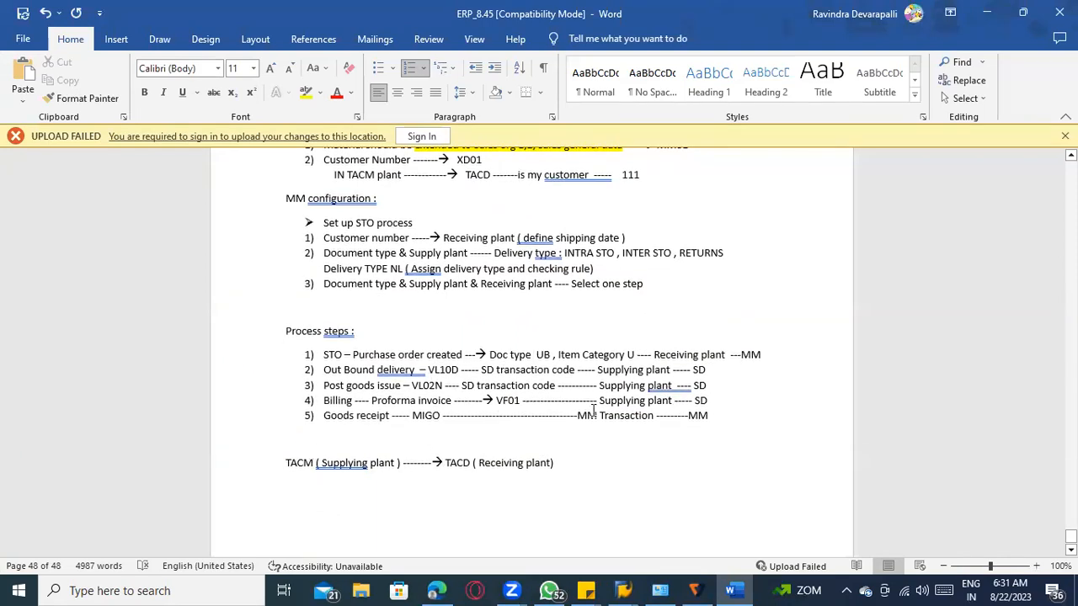
scroll(712, 410, up, 2)
drag(394, 345, 405, 345)
click(305, 92)
click(486, 421)
Switch to SAP, try to add the UB entry for TACM with delivery type NL, and discard the new entry
key(alt+Tab)
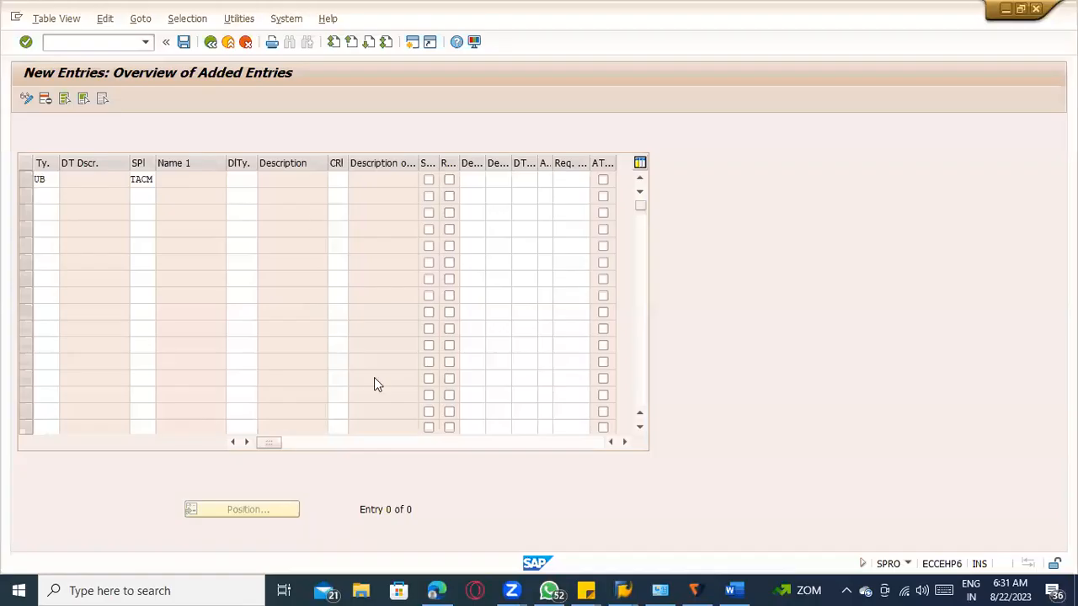
click(249, 181)
text(NL)
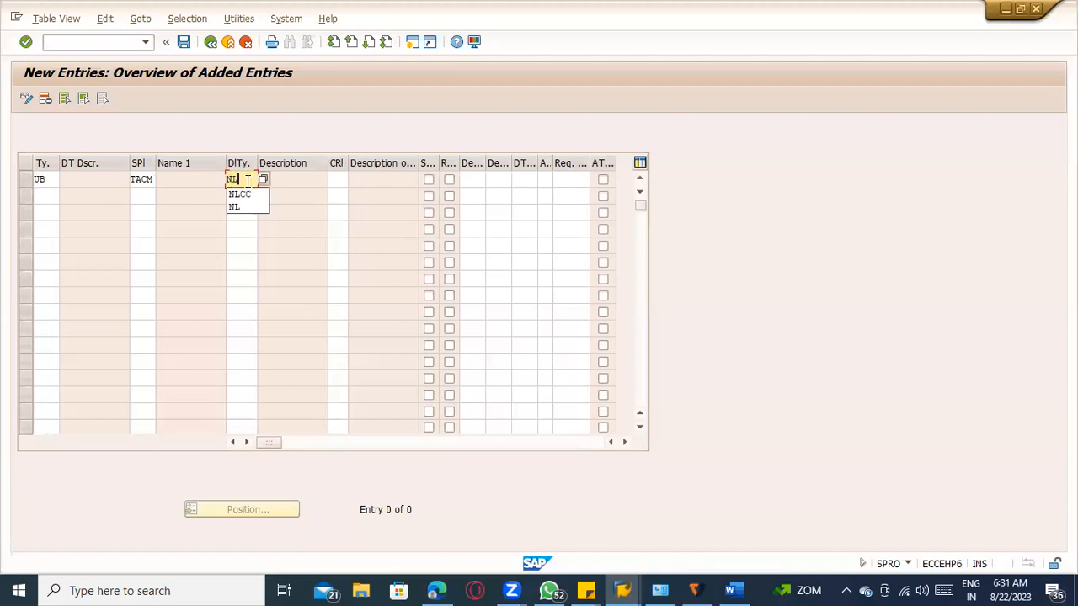
click(253, 136)
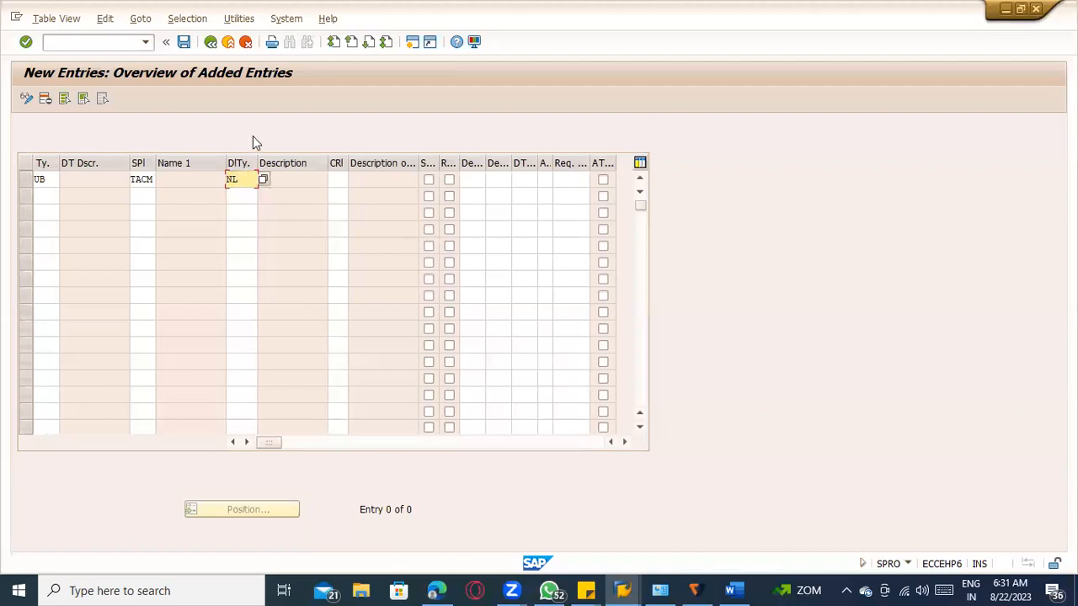
key(Return)
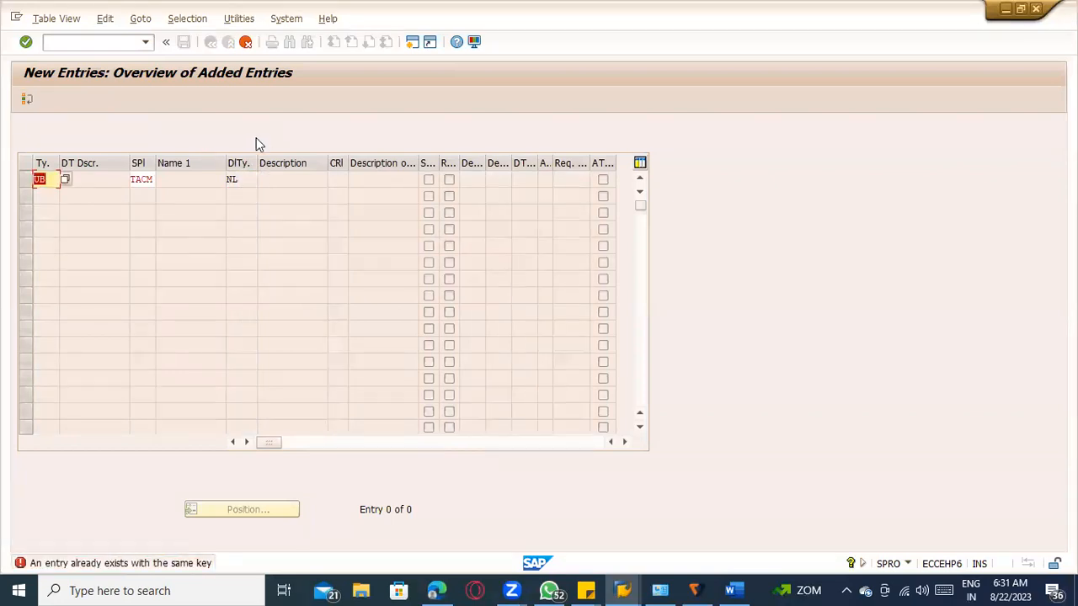
click(26, 100)
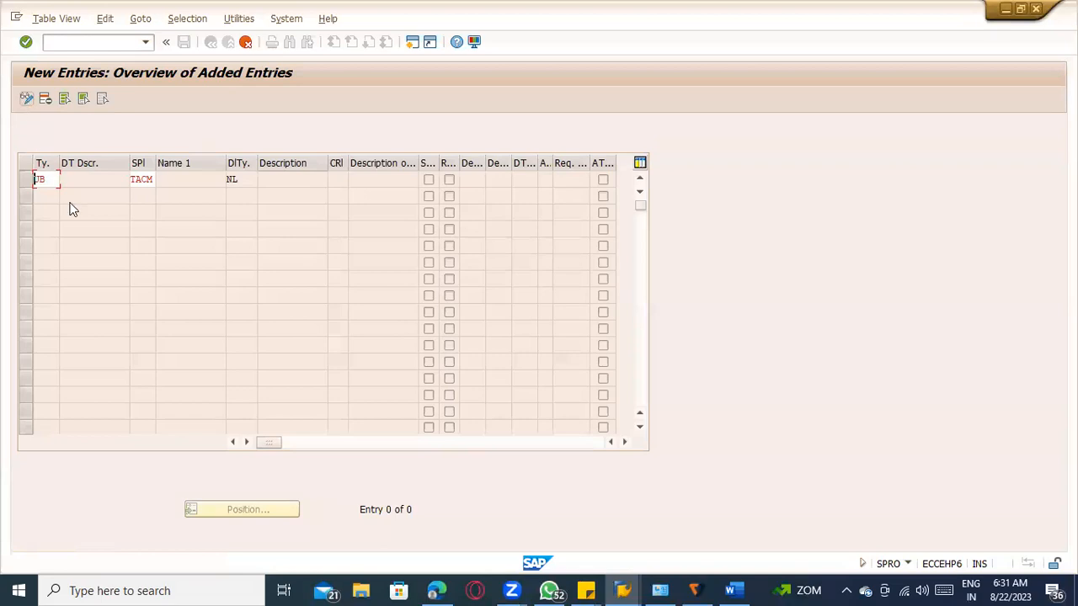
click(209, 47)
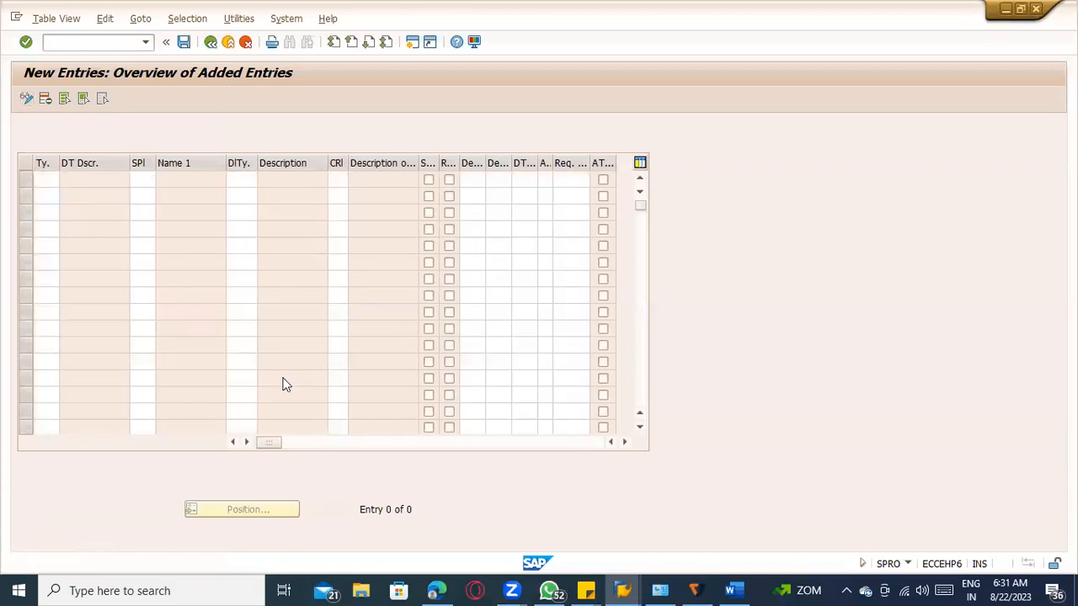
Position the stock transfer data list at document type UB and supplying plant TACM
text(UB)
key(Tab)
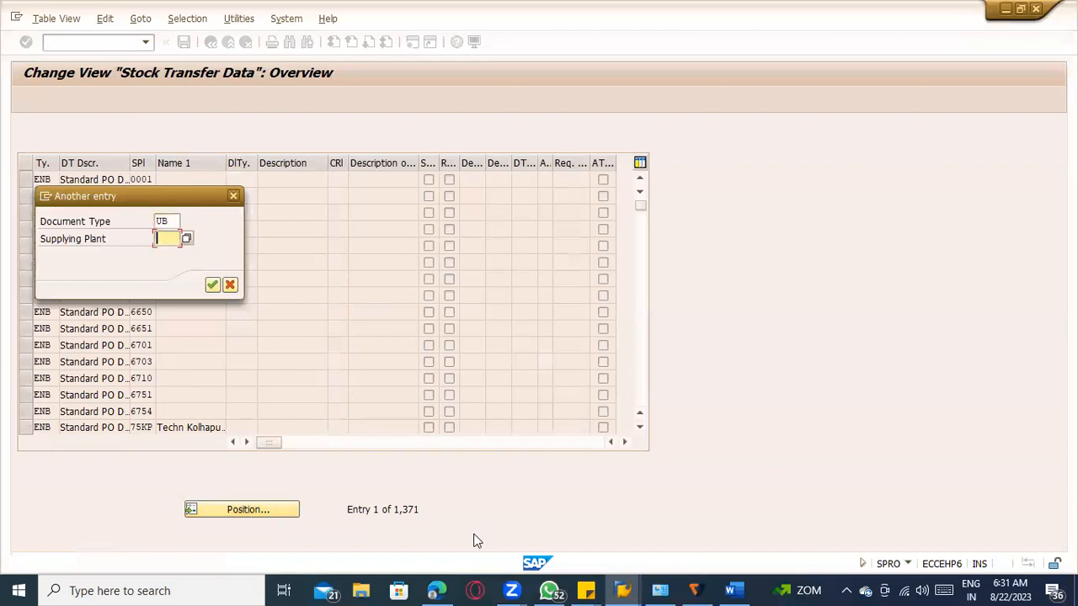
text(TACN)
key(Return)
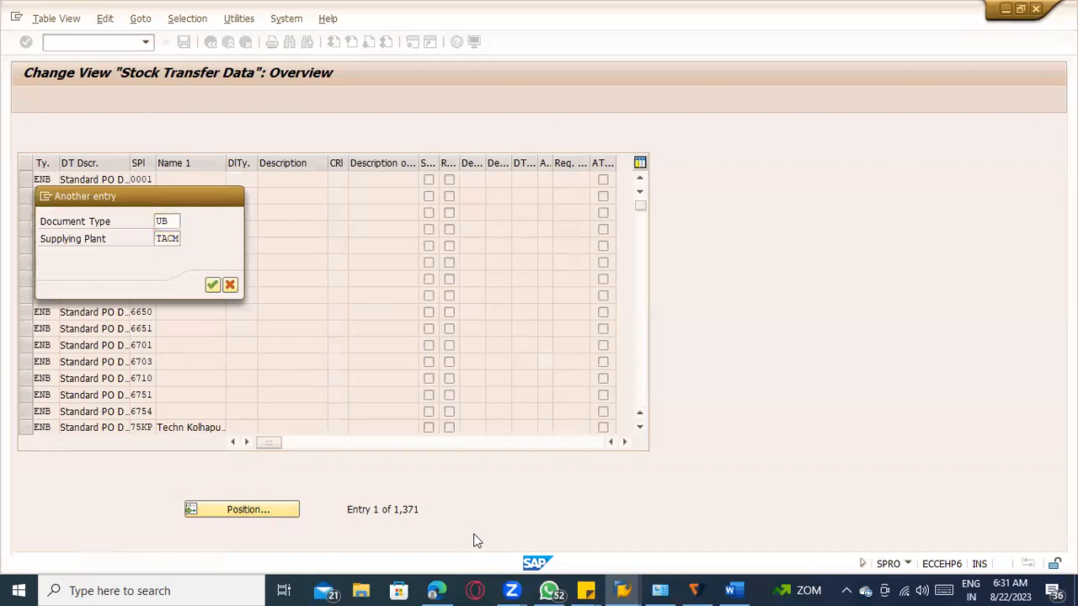
Set delivery type NL for the UB entry of supplying plant TACM and save it under the proposed customizing request
click(145, 180)
click(189, 179)
click(235, 179)
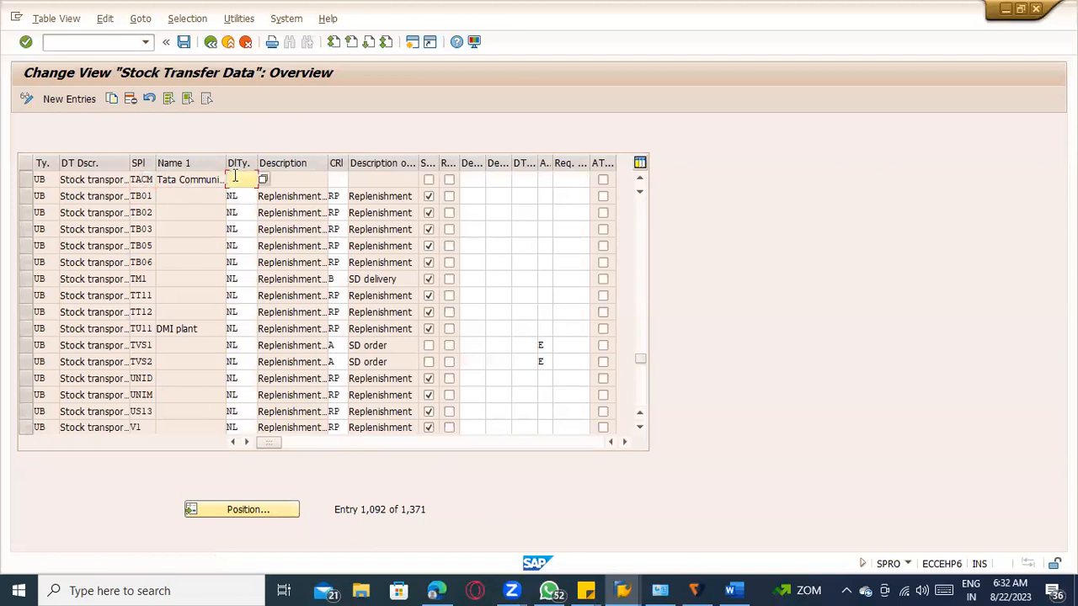
text(N)
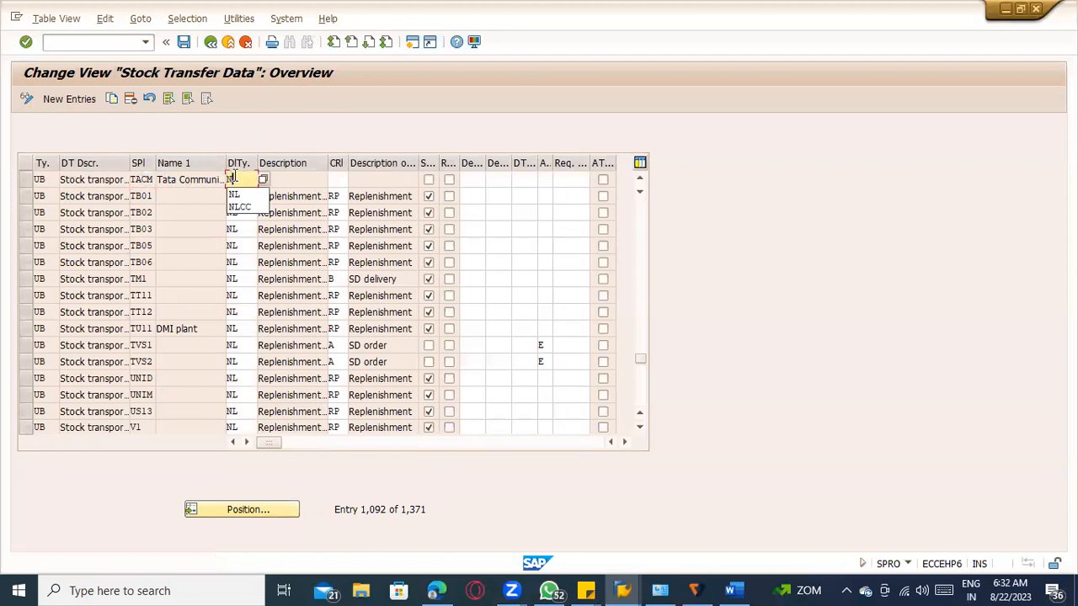
text(L)
key(Return)
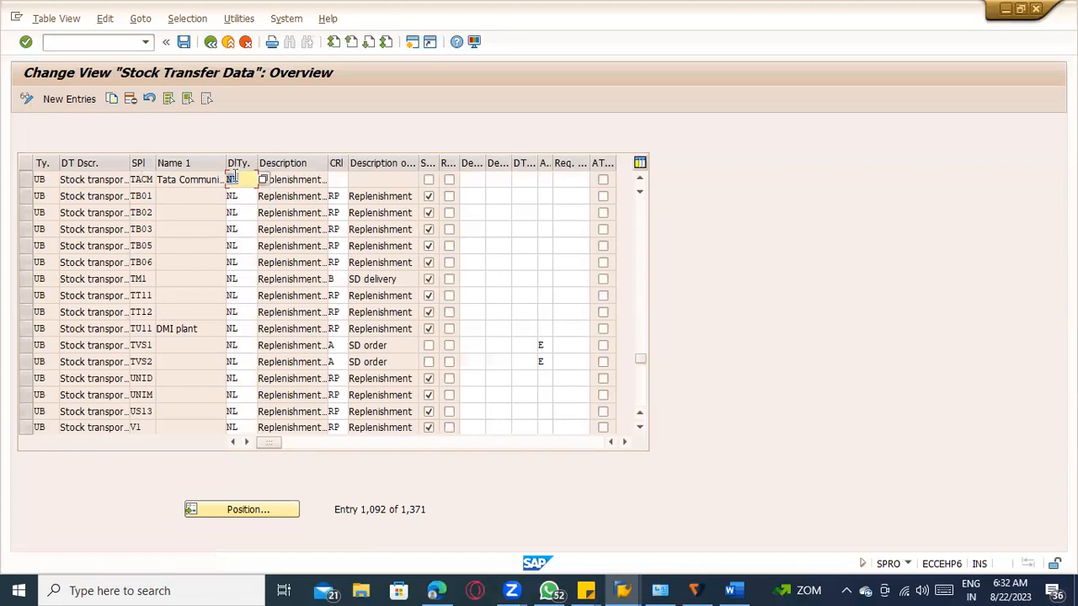
click(398, 214)
key(ctrl+s)
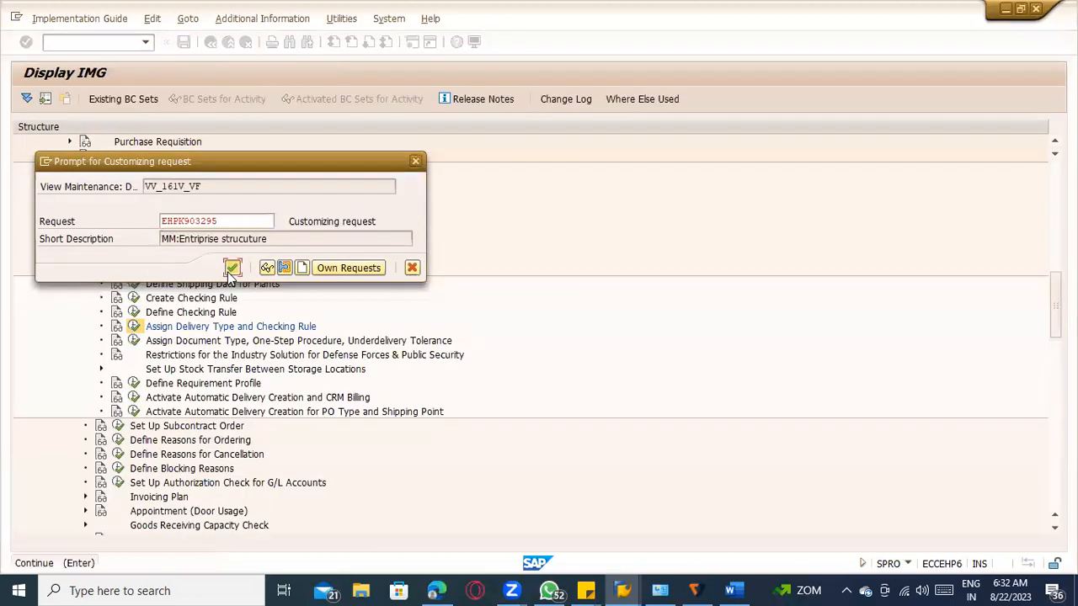
click(232, 268)
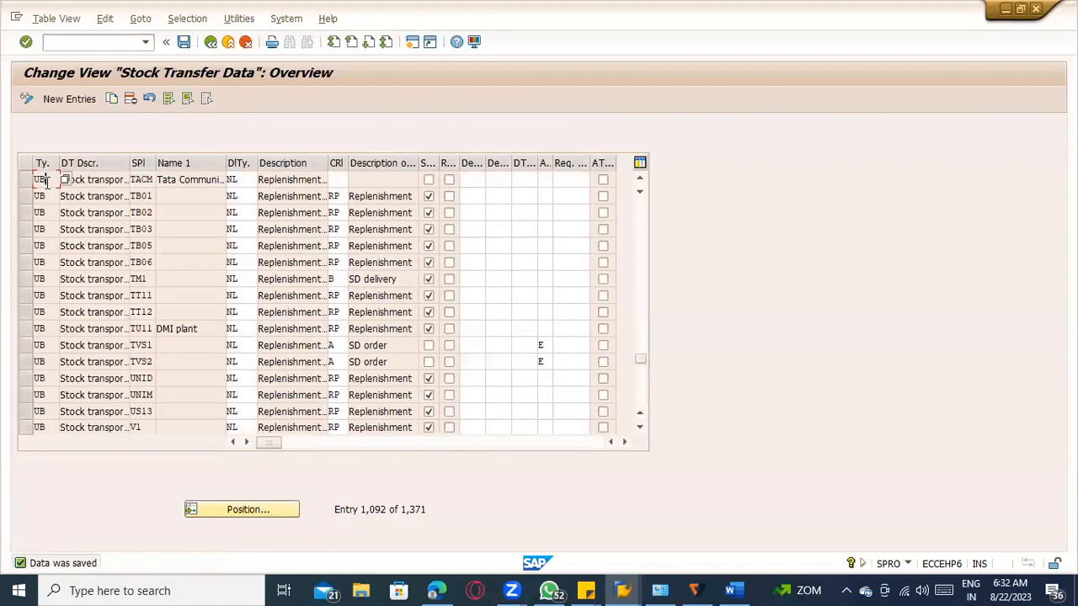
Check the saved UB entry for plant TACM and return to the IMG structure
click(142, 181)
click(239, 179)
click(209, 44)
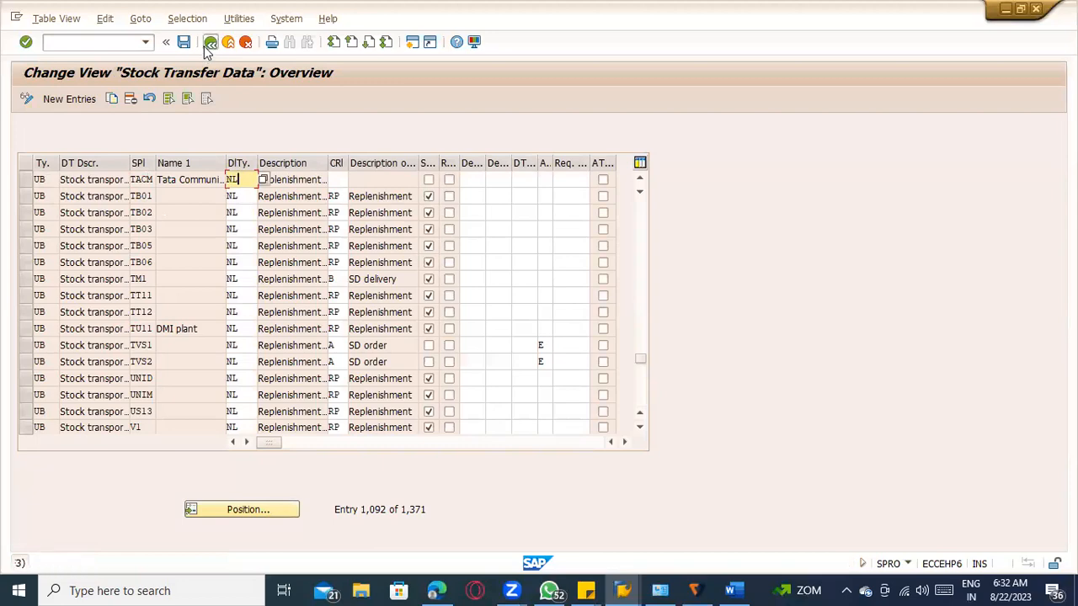
key(alt+Tab)
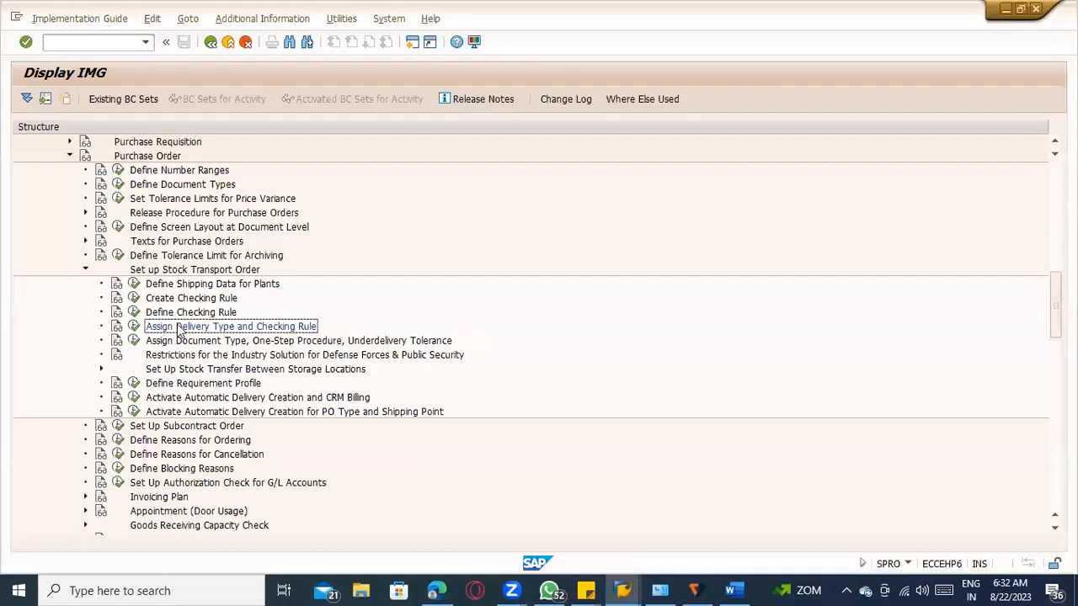
key(alt+Tab)
click(134, 327)
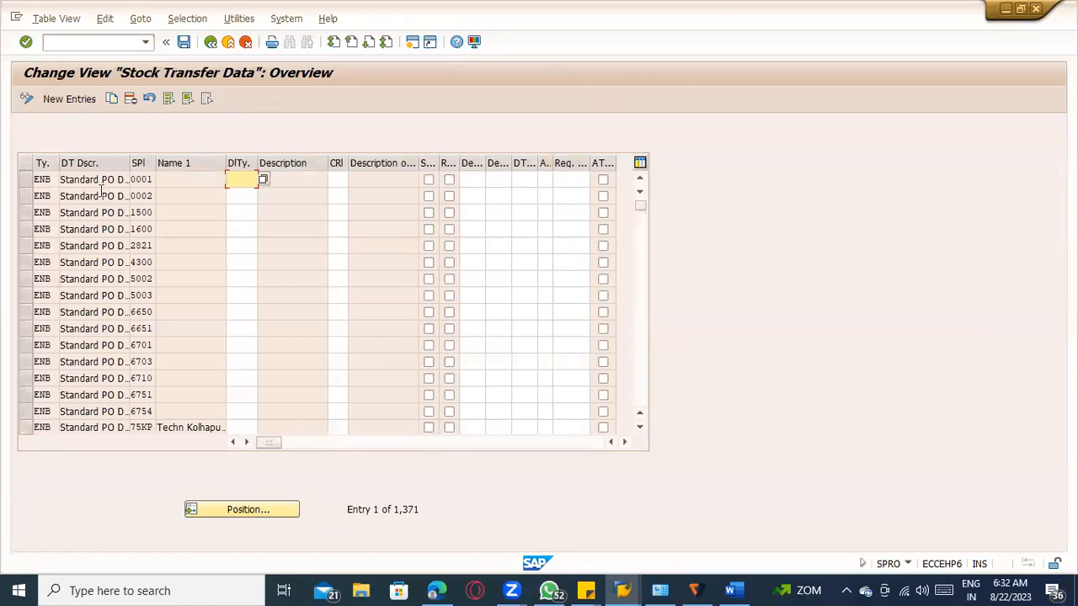
click(210, 42)
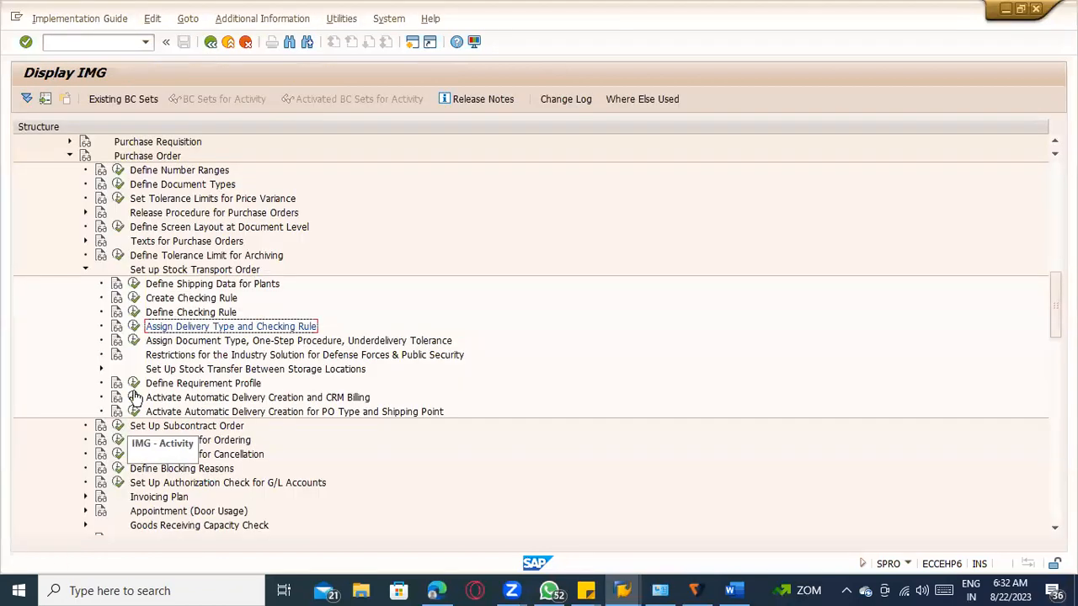
Open Assign Document Type, One-Step Procedure, Underdelivery Tolerance and position the list at supplying plant TACM
click(165, 341)
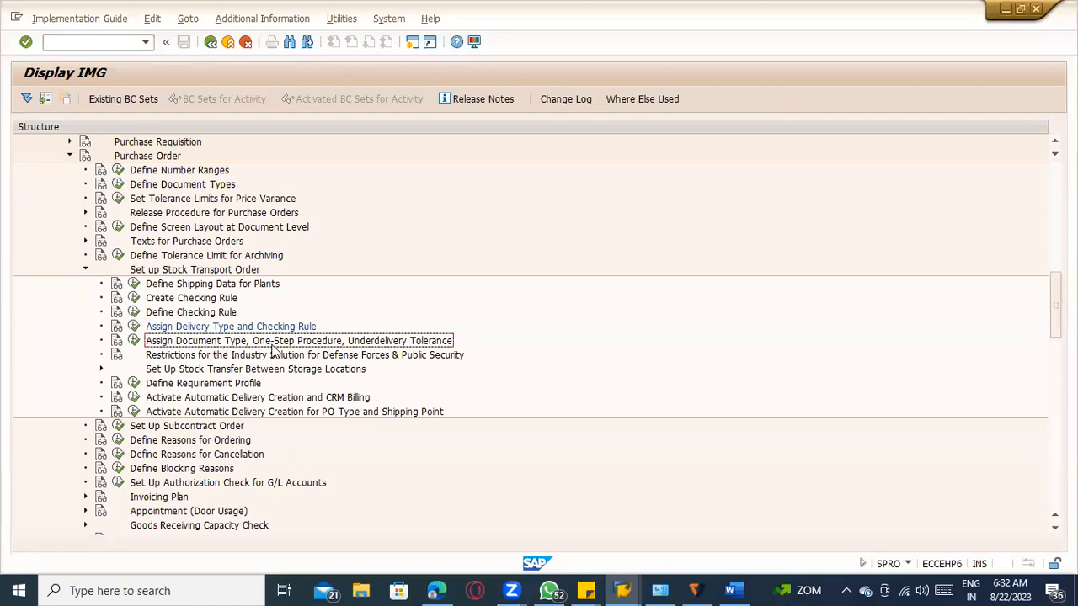
click(133, 343)
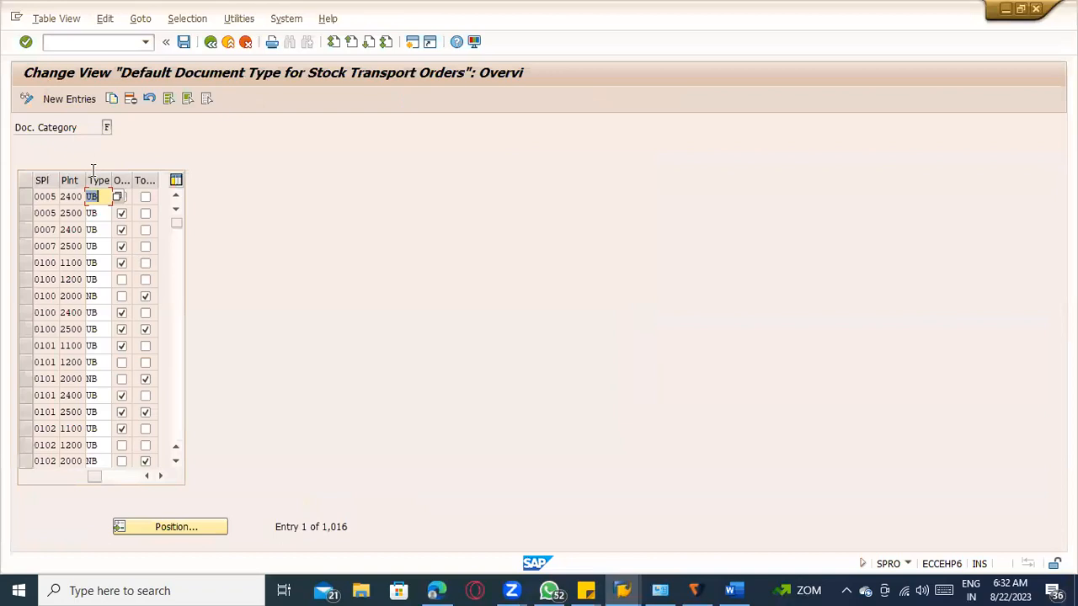
click(150, 527)
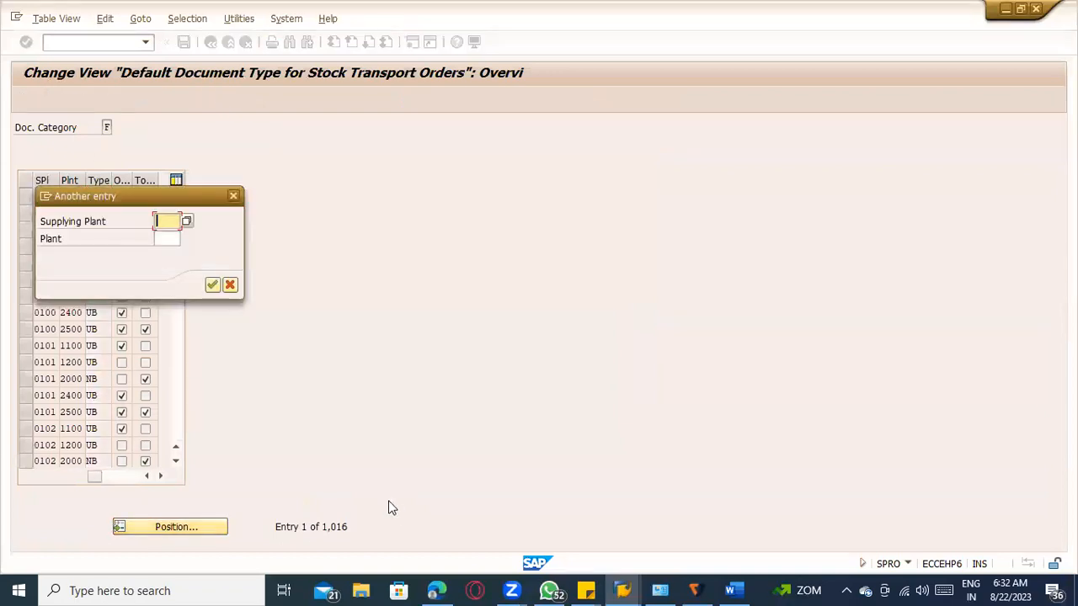
text(TACM)
key(Tab)
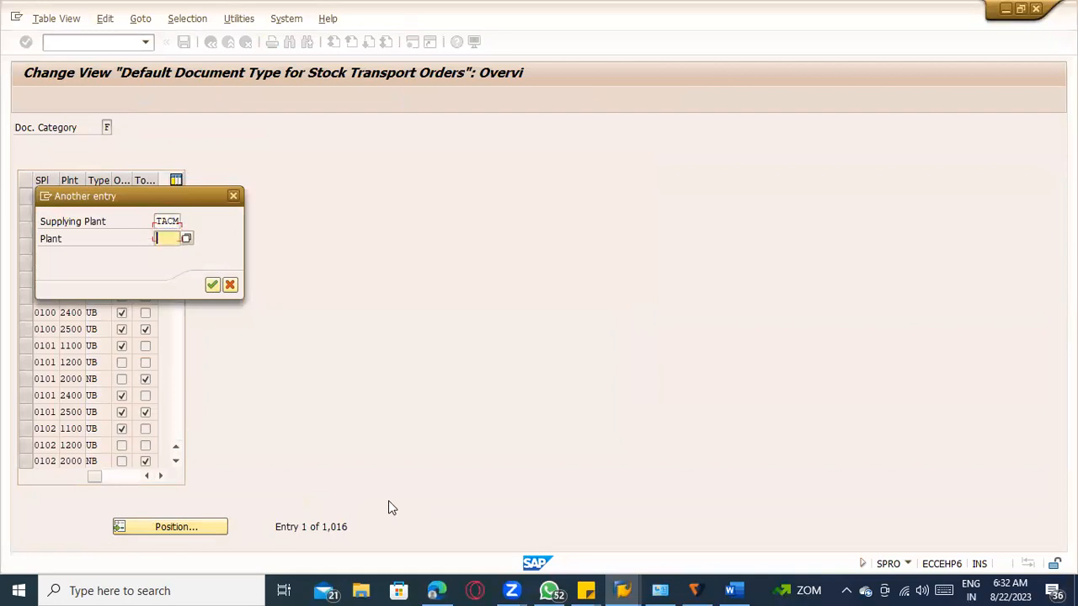
text(TACM)
key(Return)
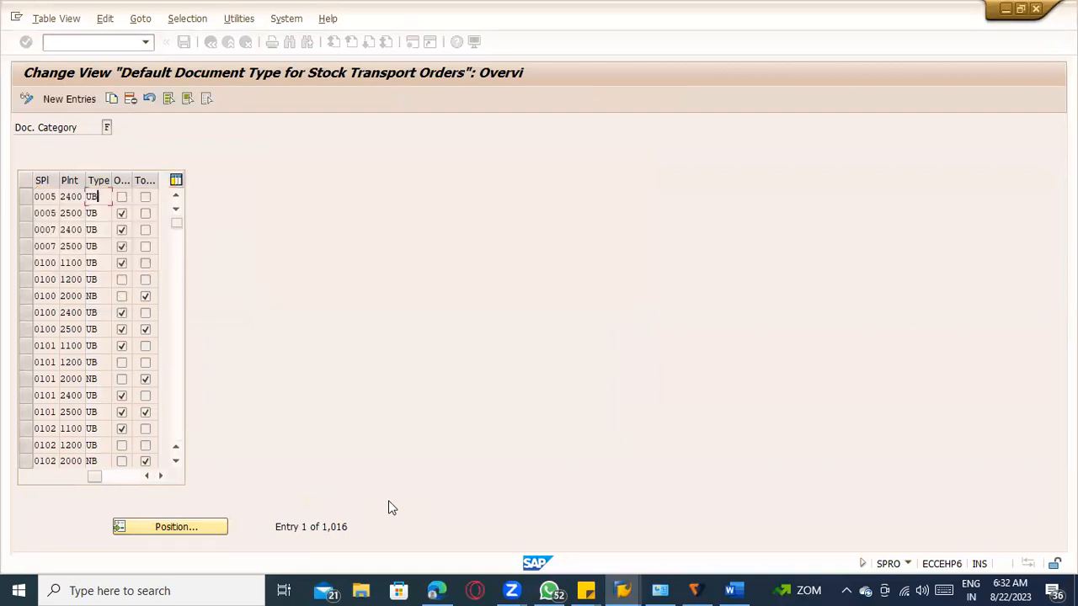
click(109, 198)
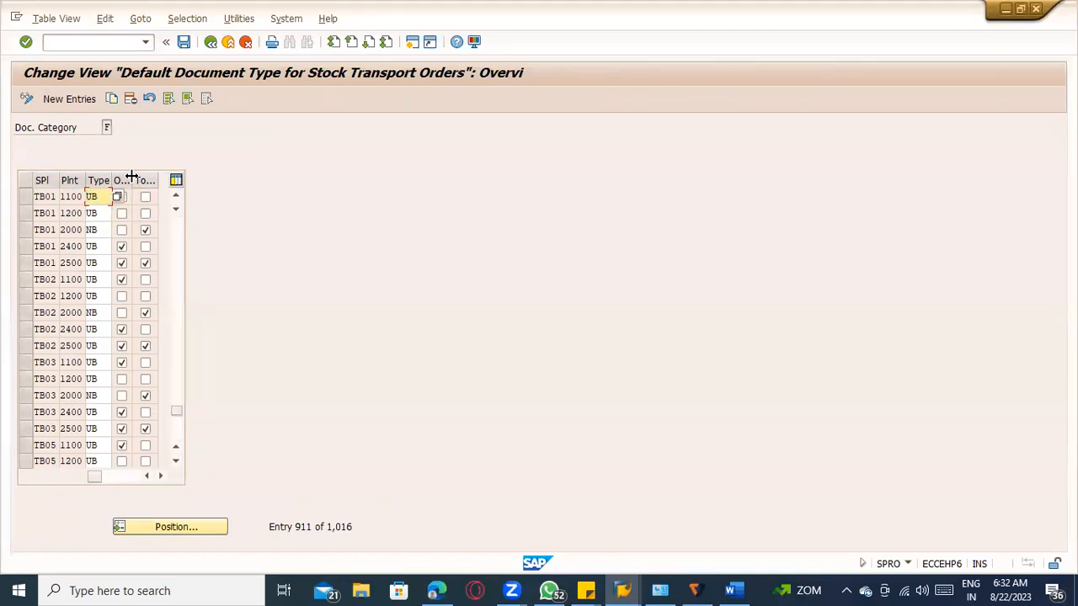
Add and save a new entry for supplying plant TACM, plant TACD and document type UB with the one-step option selected
drag(132, 178, 149, 180)
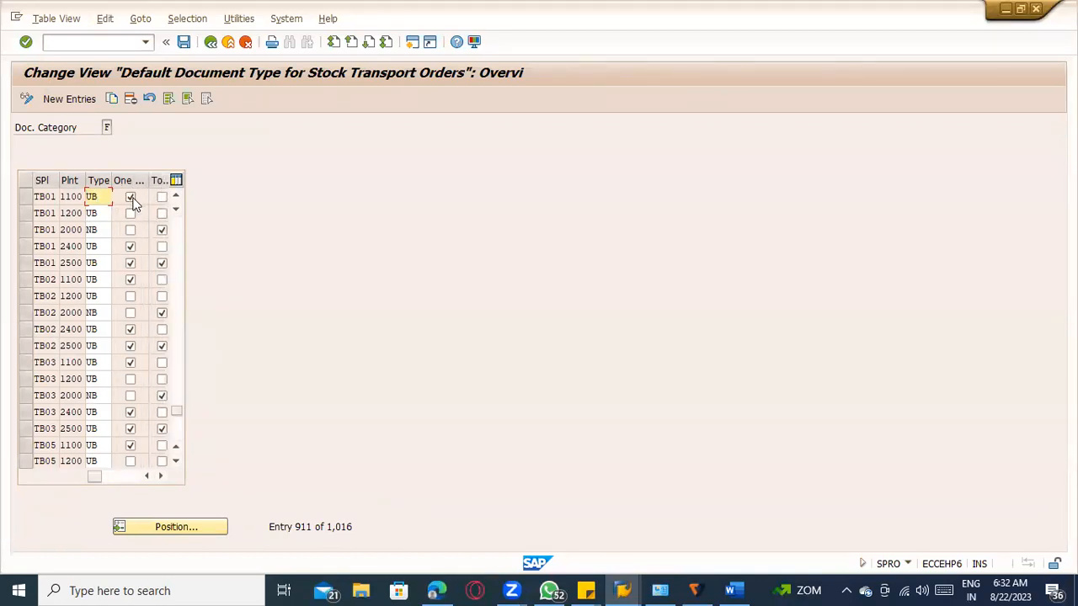
click(130, 196)
click(72, 98)
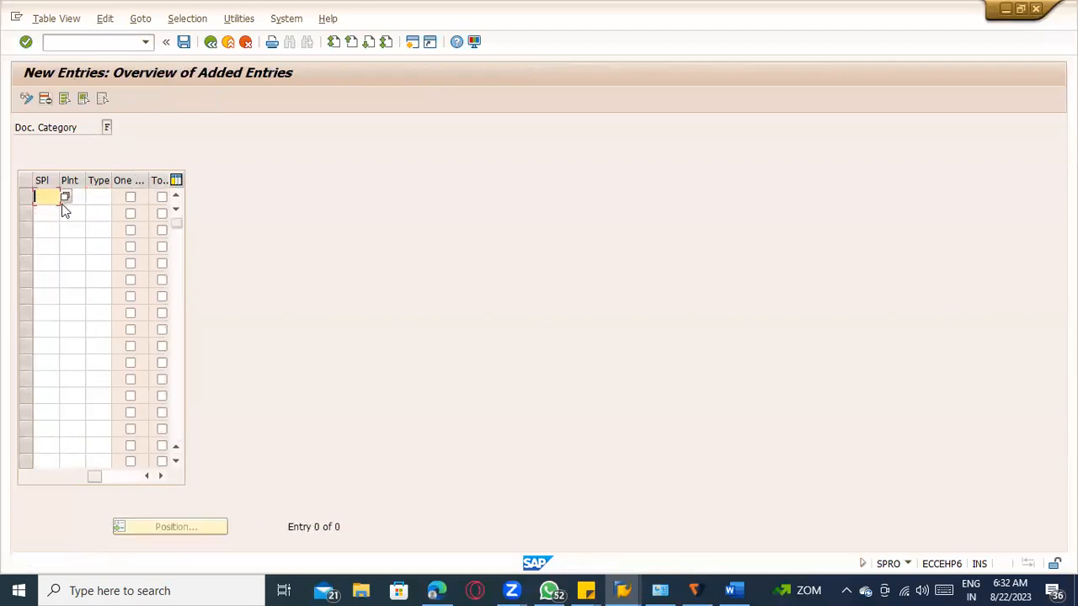
text(TASM )
text(TACD )
text(UB)
key(Return)
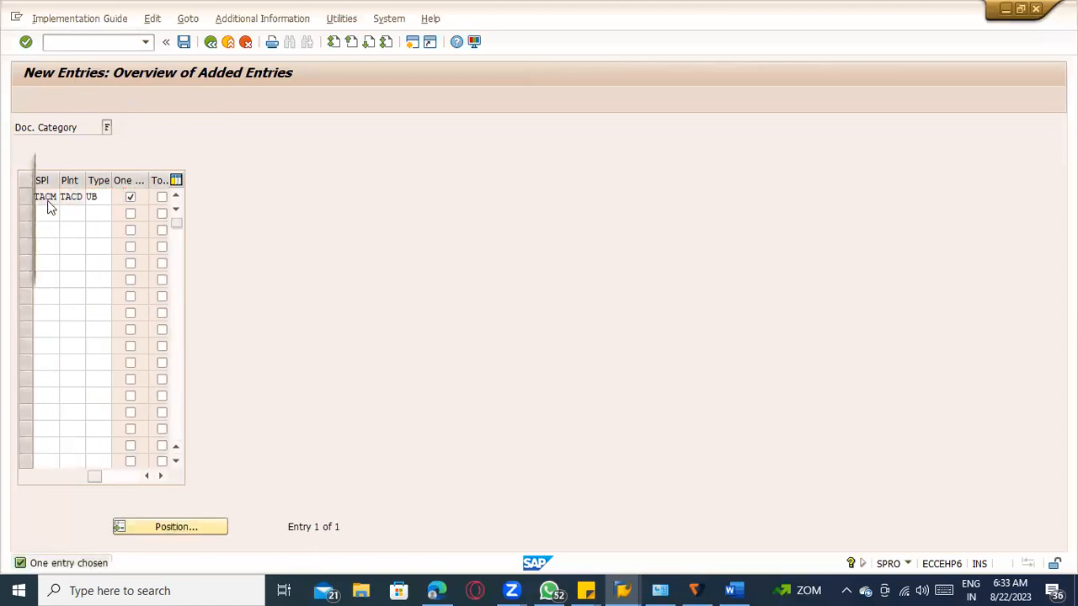
key(Return)
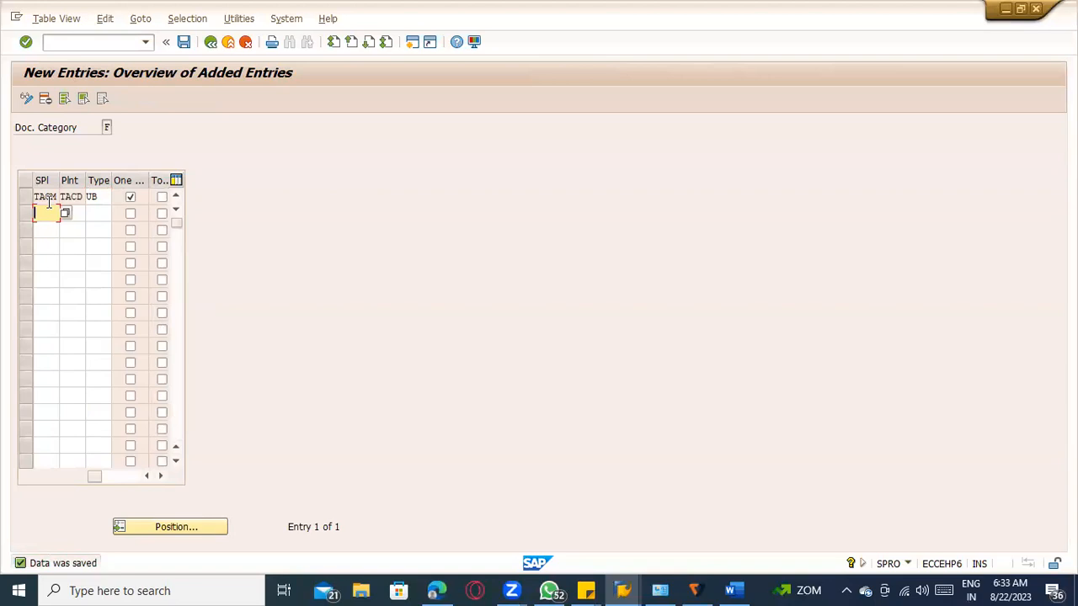
Clear the one-step option for the TACM to TACD entry, save it and return to the overview
click(130, 200)
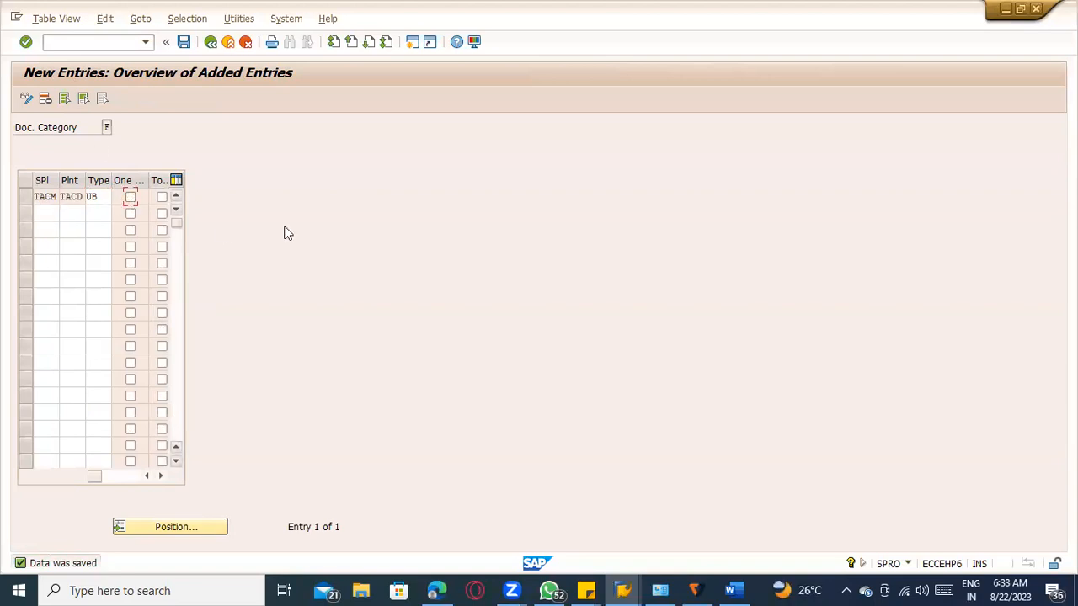
key(Return)
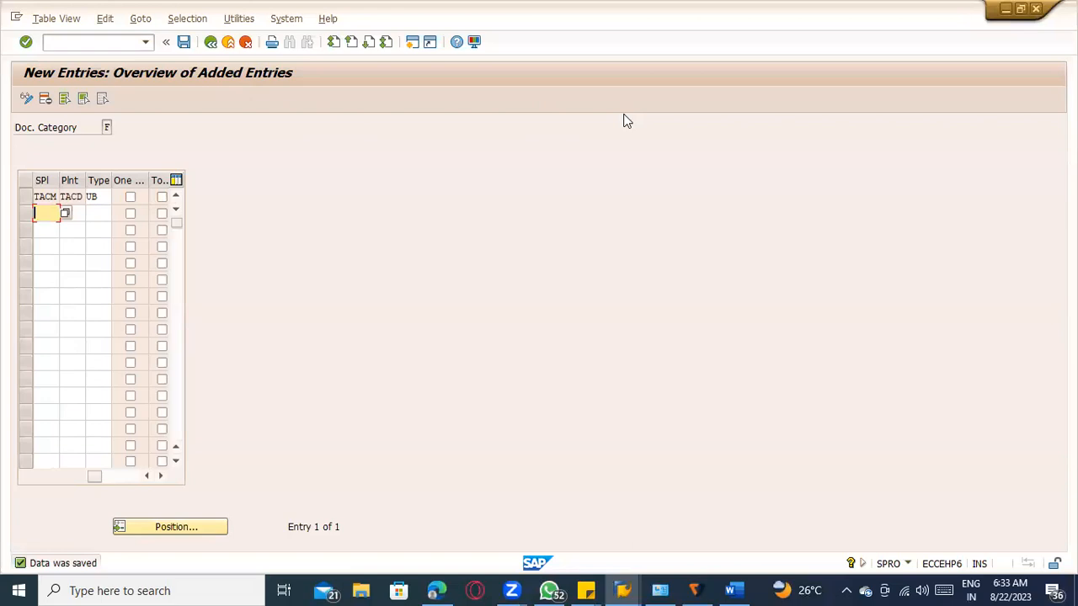
click(103, 200)
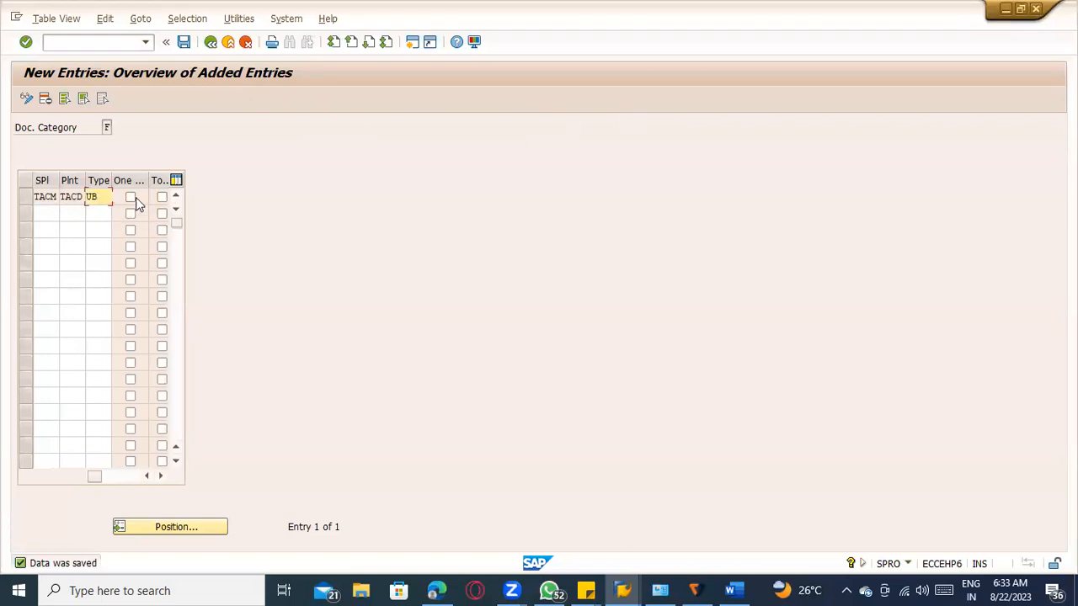
click(212, 44)
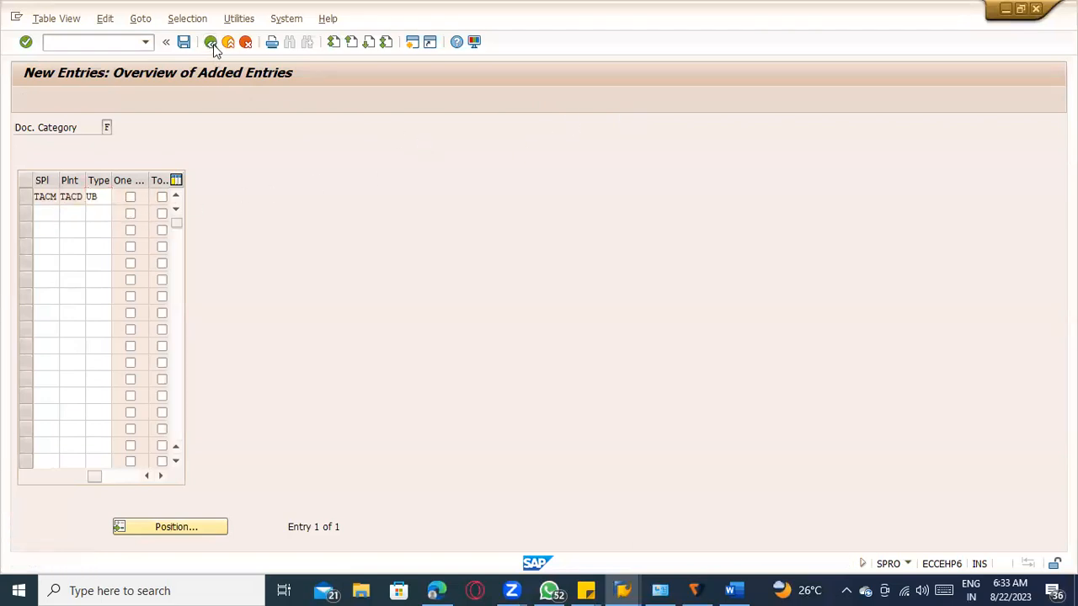
Check the master data and MM configuration notes in Word and end the current SAP transaction with /n
key(alt+Tab)
scroll(455, 303, down, 1)
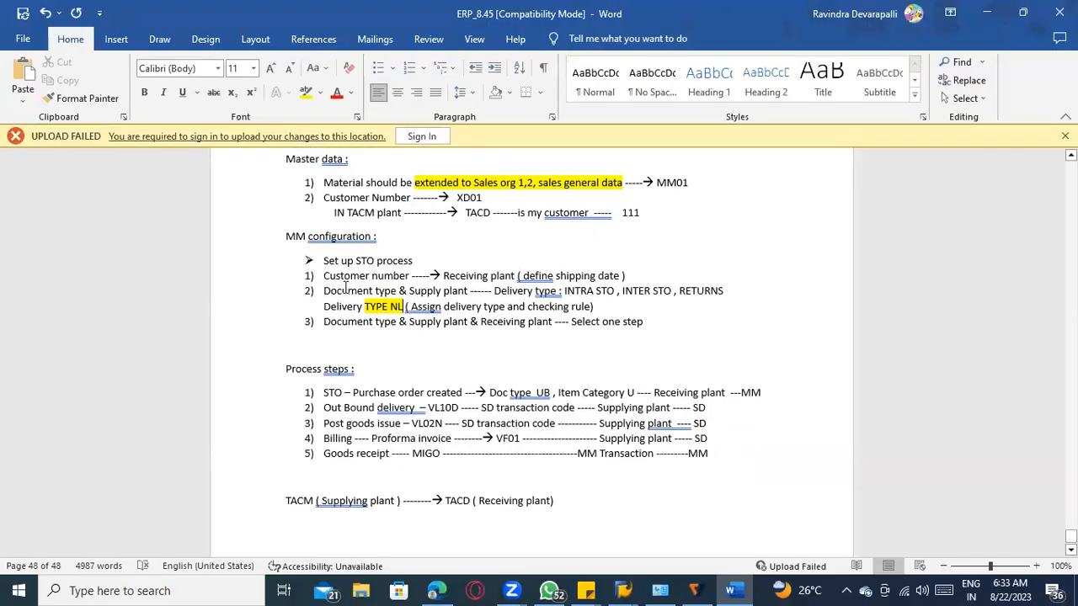
scroll(509, 335, up, 1)
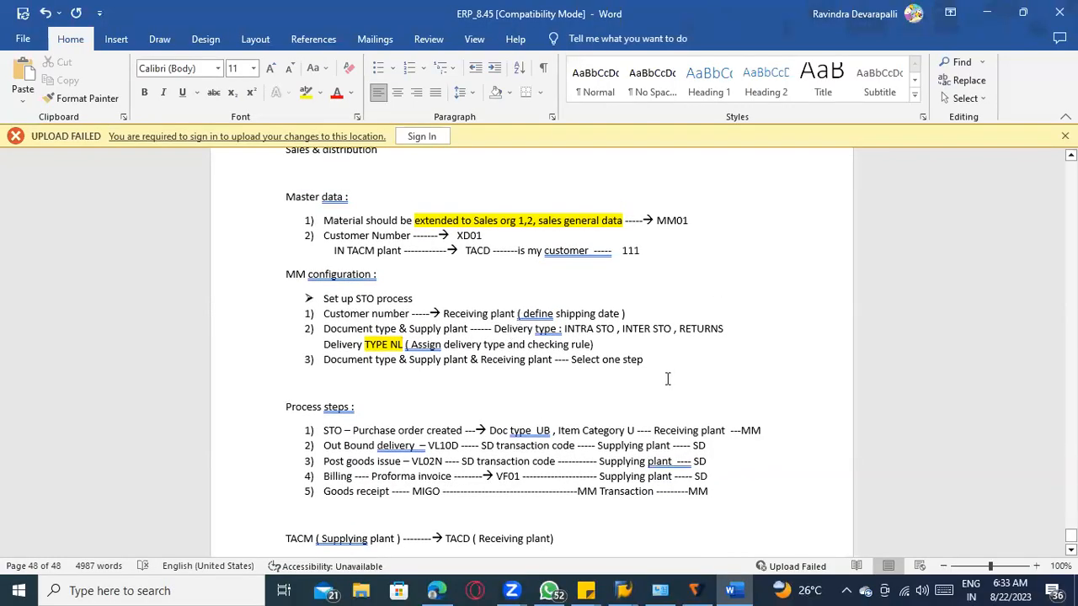
click(517, 222)
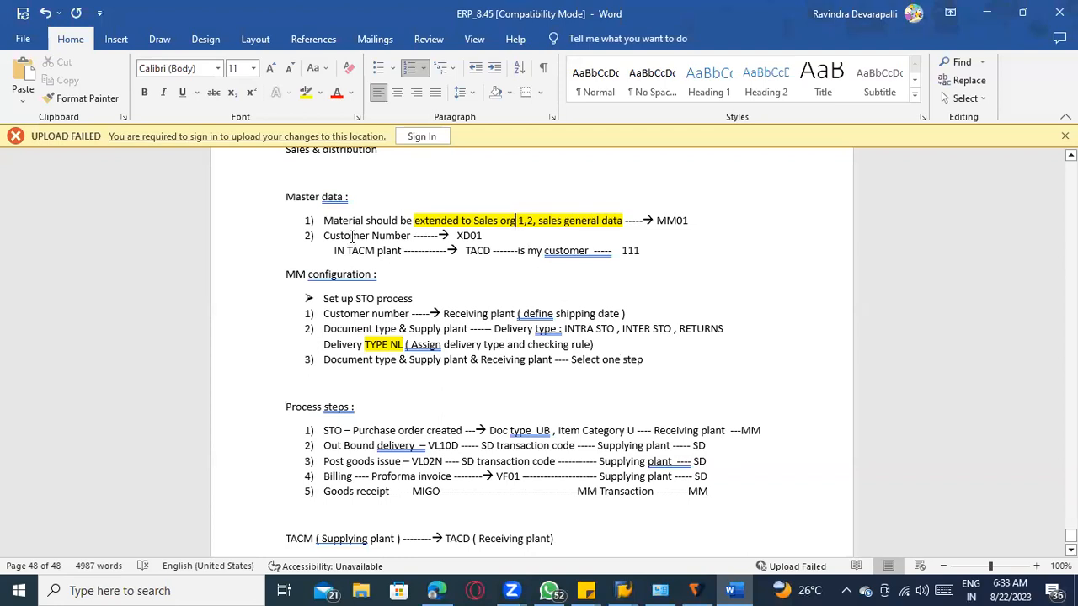
key(alt+Tab)
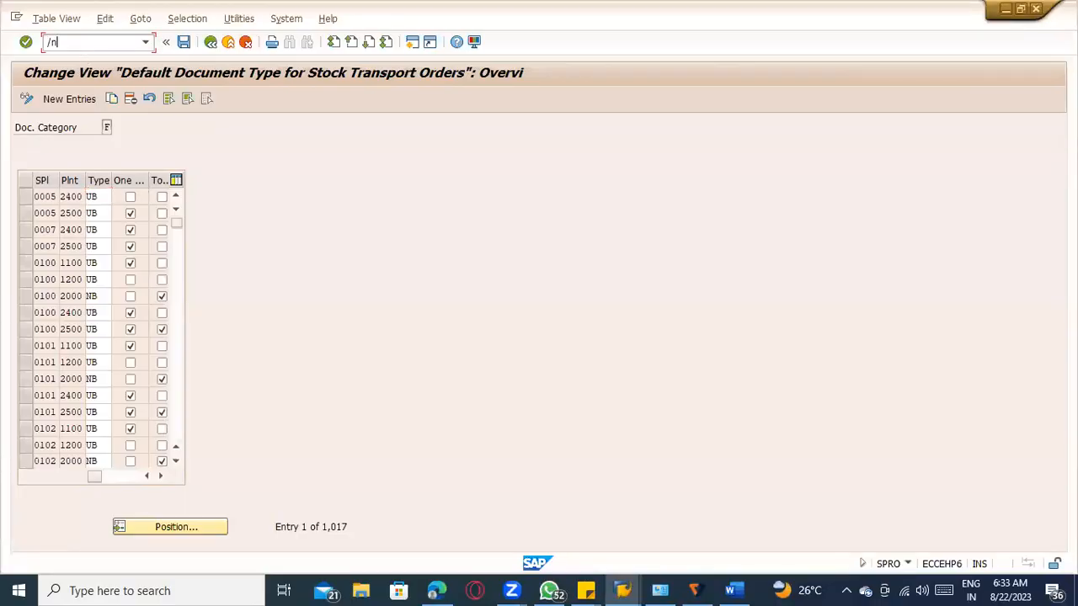
key(Return)
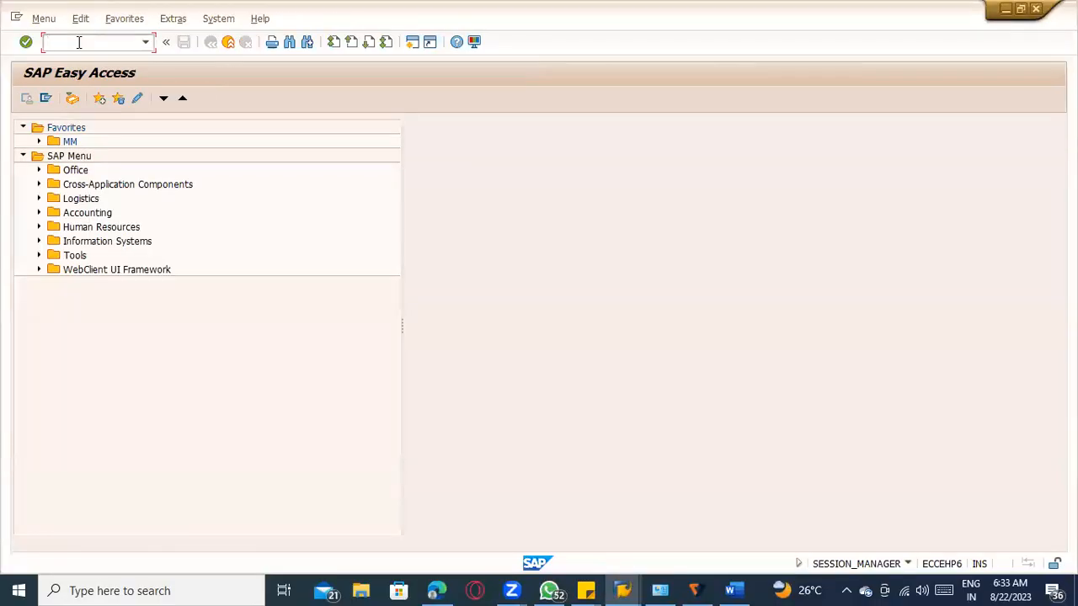
Switch to Word and review the process steps and the completed master data and configuration points
key(alt+Tab)
scroll(371, 352, down, 2)
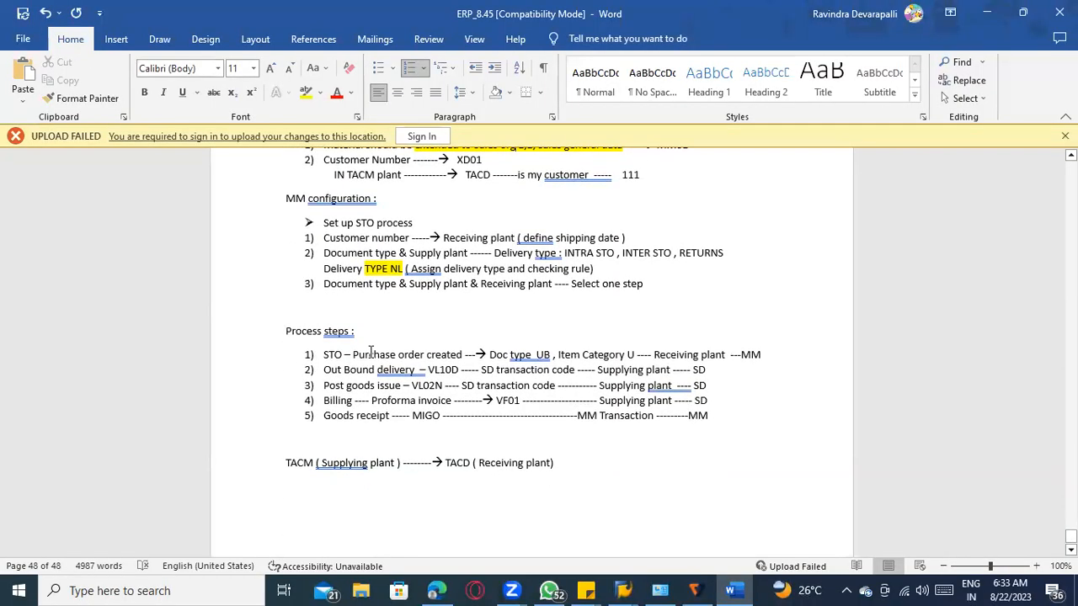
click(404, 385)
key(alt+Tab)
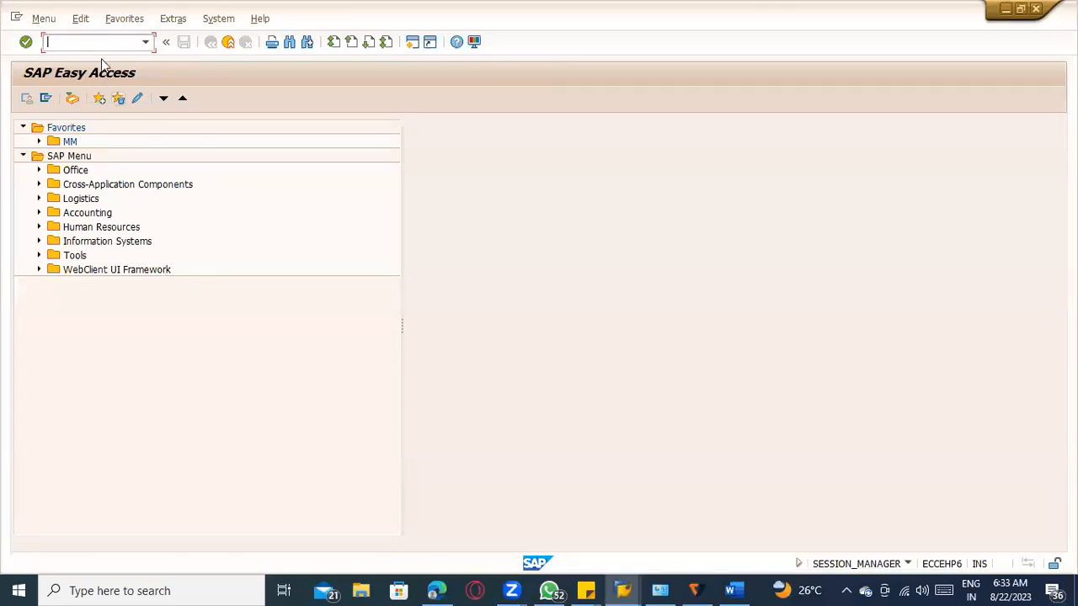
key(alt+Tab)
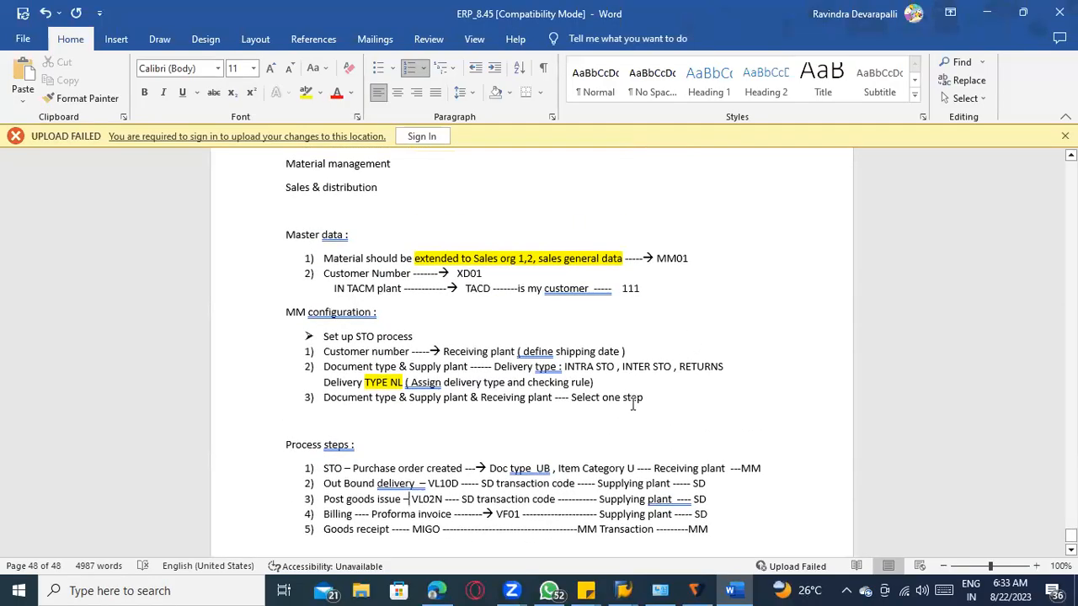
click(575, 369)
drag(650, 407, 284, 250)
click(640, 397)
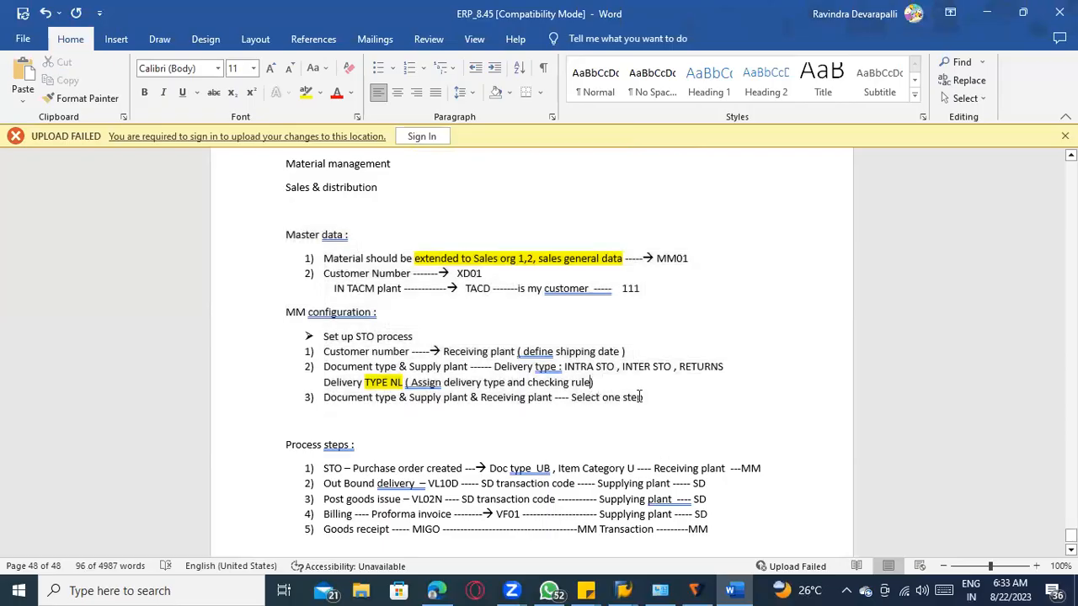
Switch to SAP, start transaction ME21N and choose document type UB Stock transport ord. for the purchase order
key(alt+Tab)
text(M)
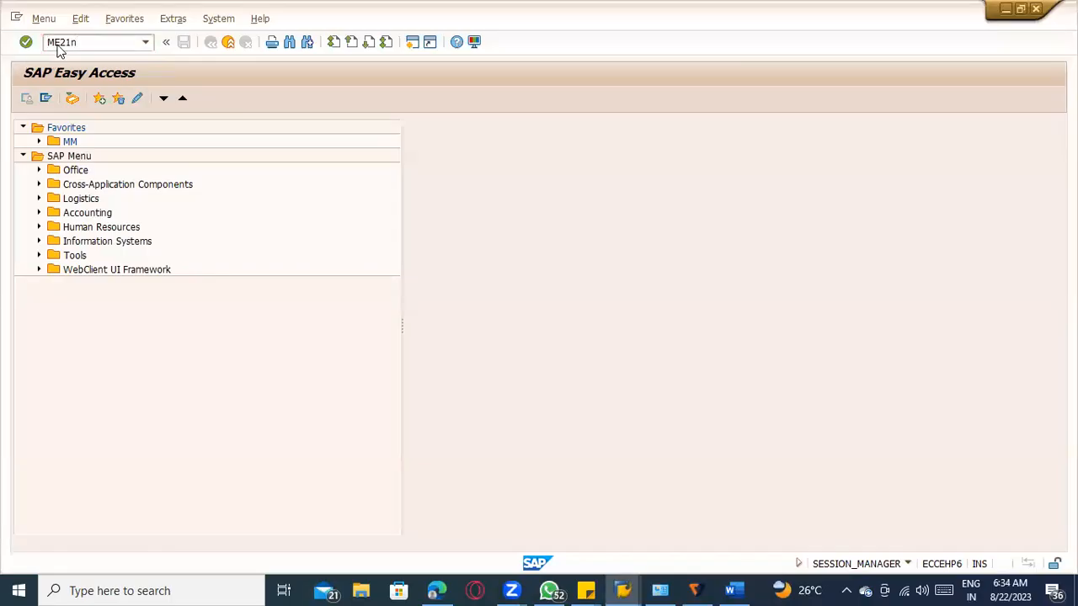
text(E21n)
key(Return)
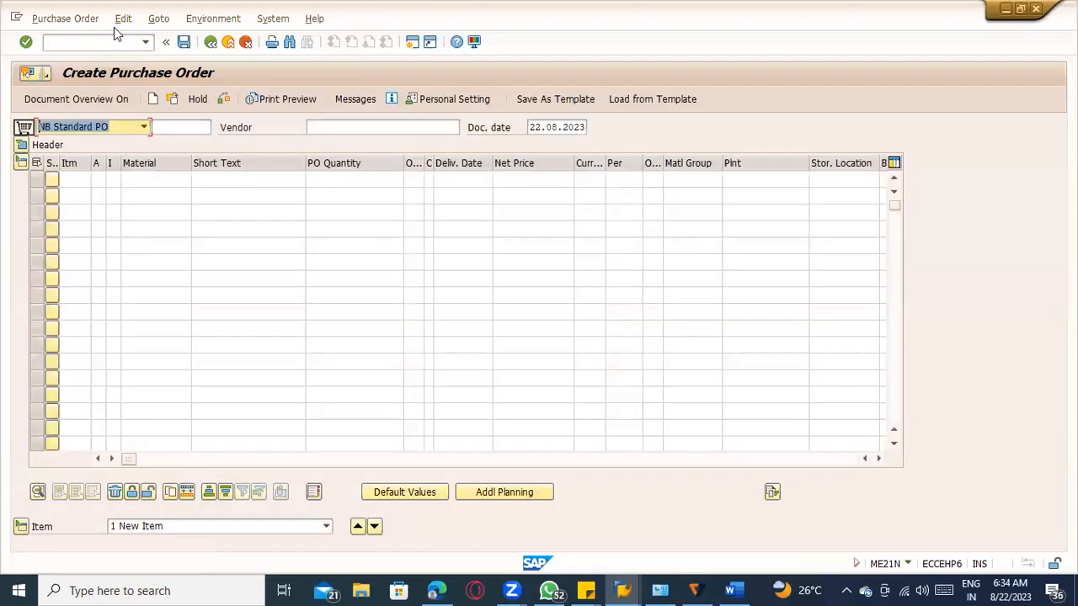
click(142, 126)
key(u)
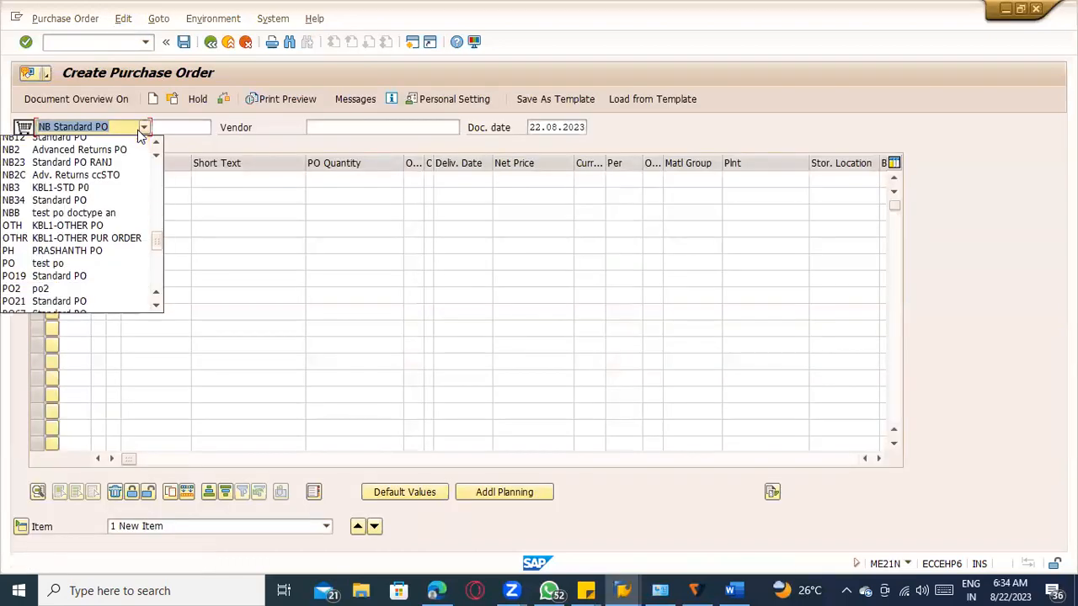
key(Return)
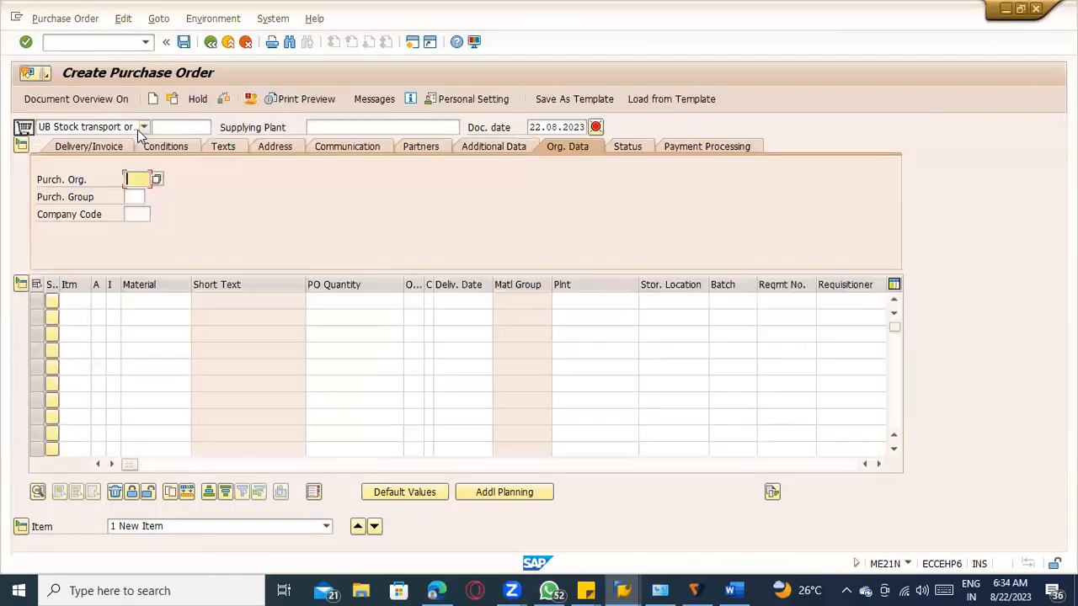
click(140, 128)
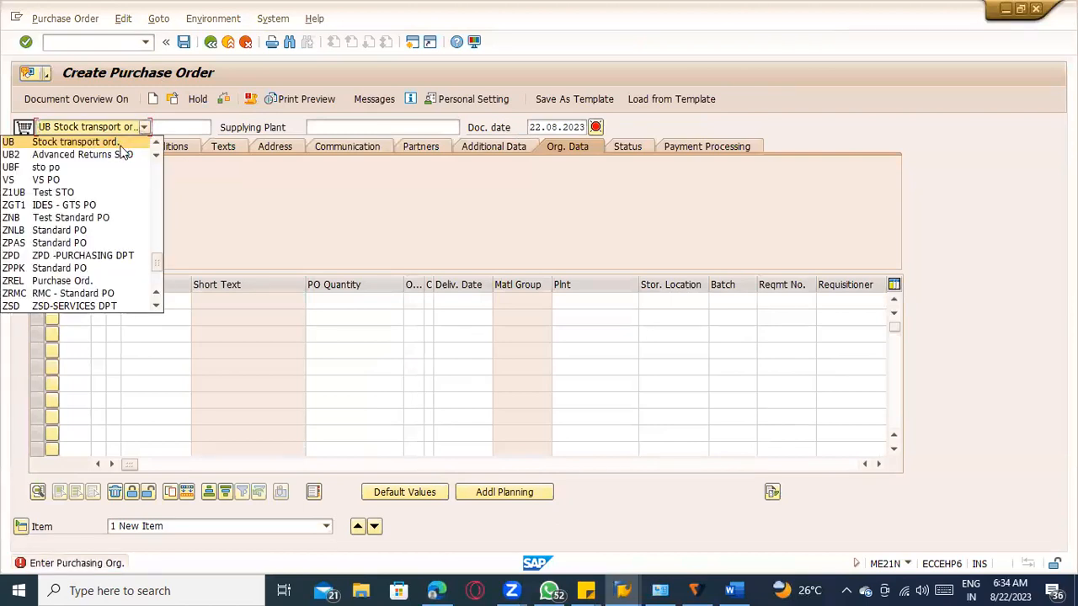
click(119, 143)
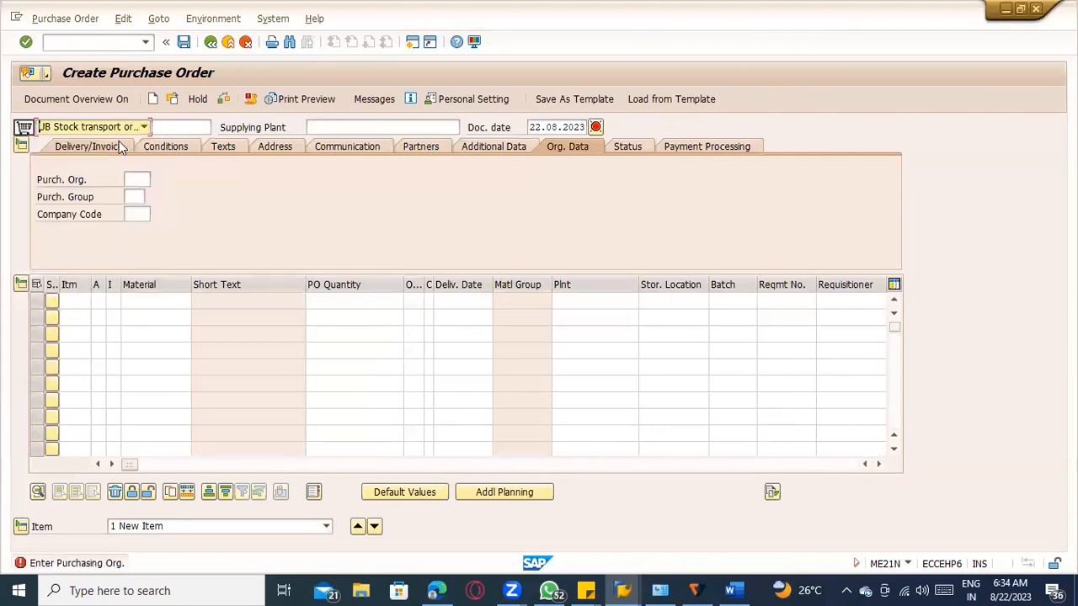
Review the stock transport order process diagram and Process 2 steps in Word, and check the SAP list of document types
key(alt+Tab)
scroll(498, 376, up, 2)
scroll(498, 376, up, 10)
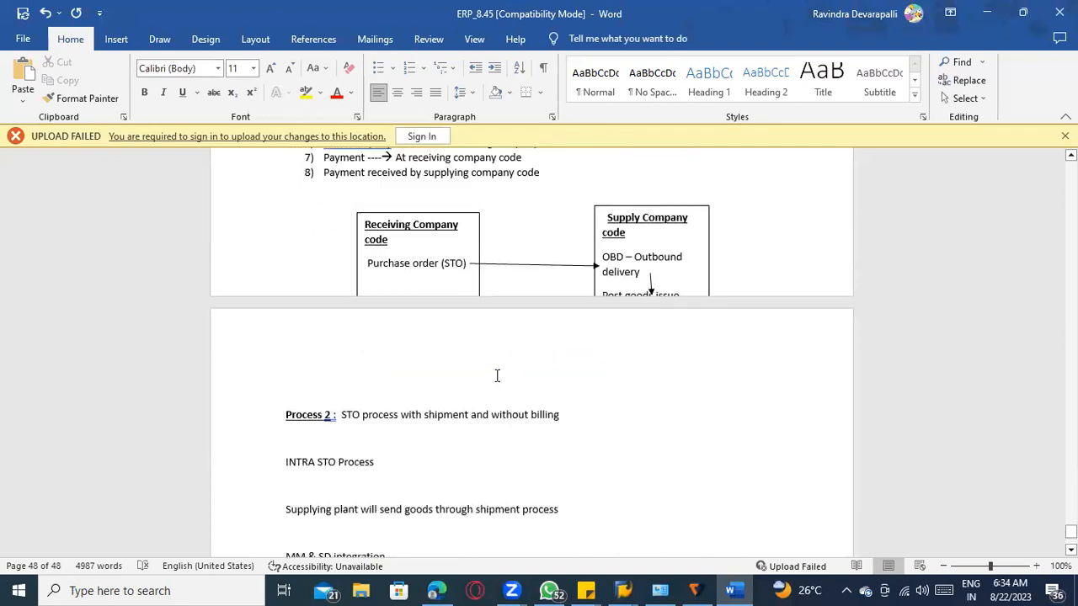
scroll(354, 337, up, 8)
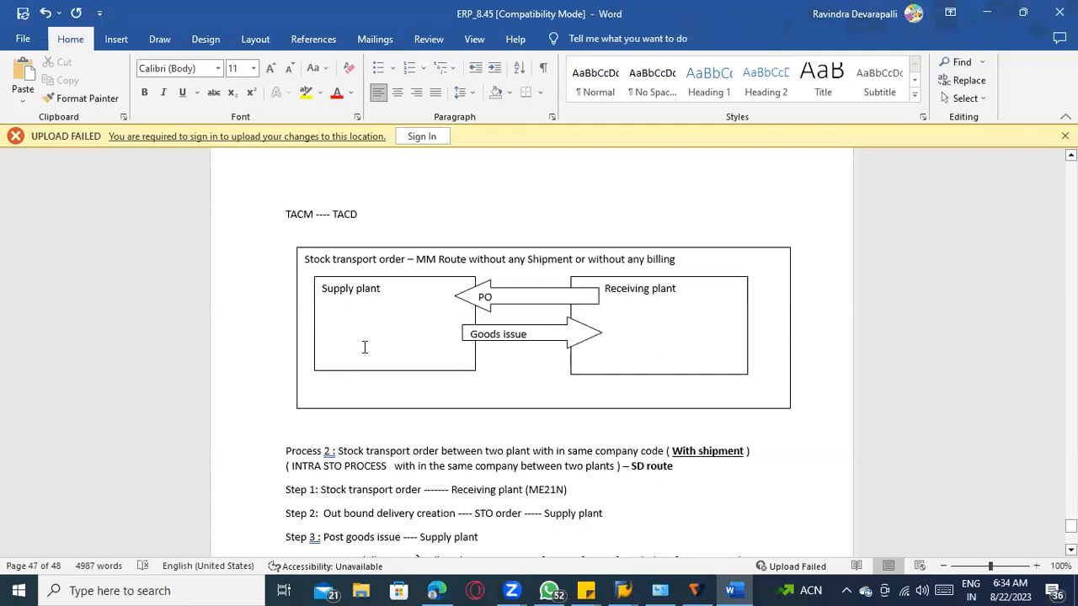
scroll(455, 465, up, 1)
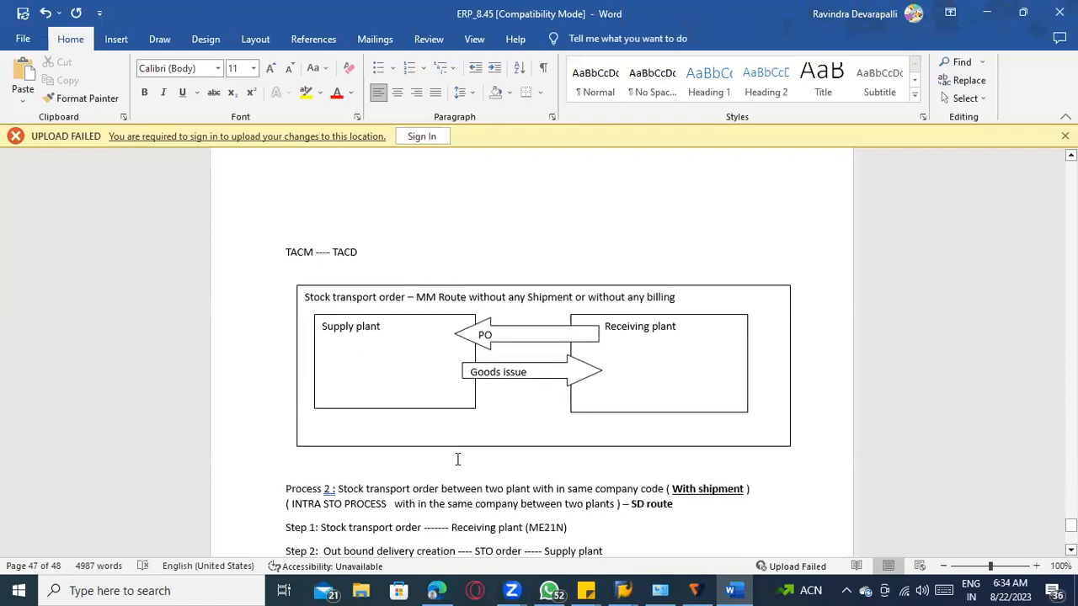
scroll(421, 421, down, 4)
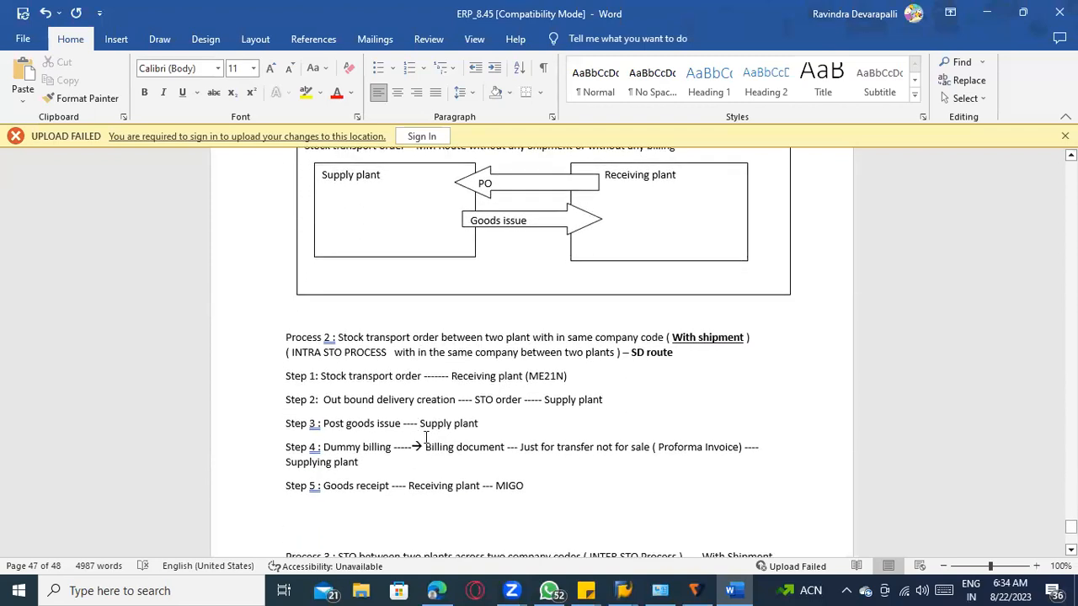
key(alt+Tab)
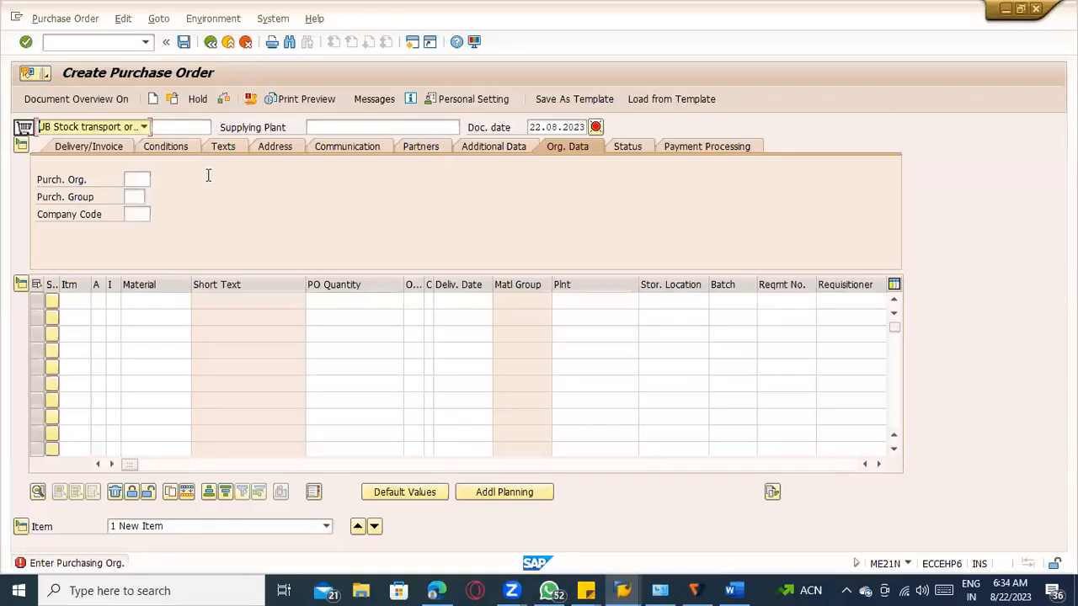
click(125, 128)
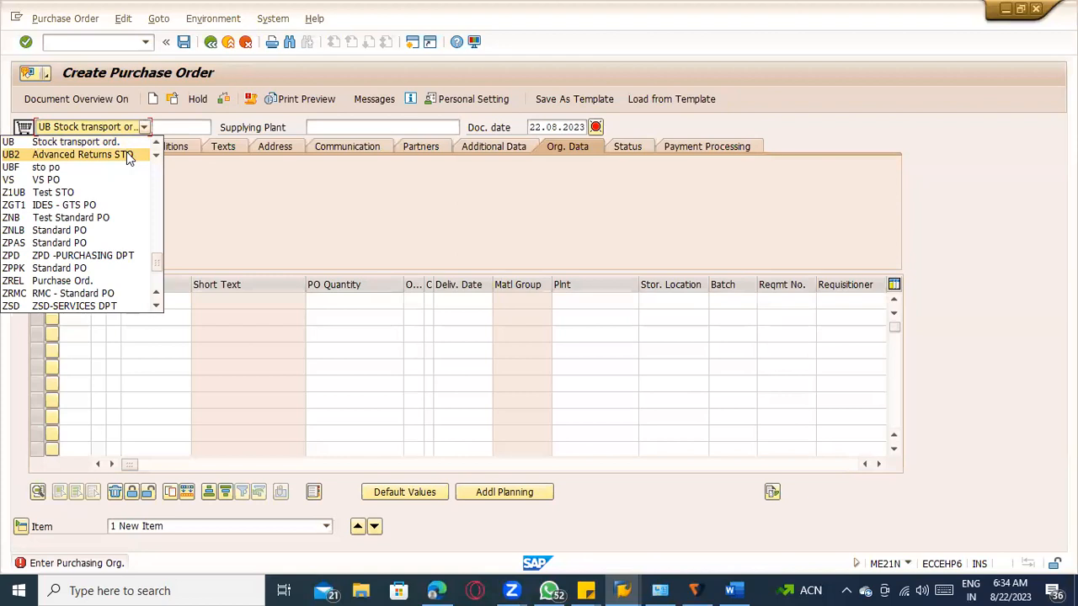
click(561, 240)
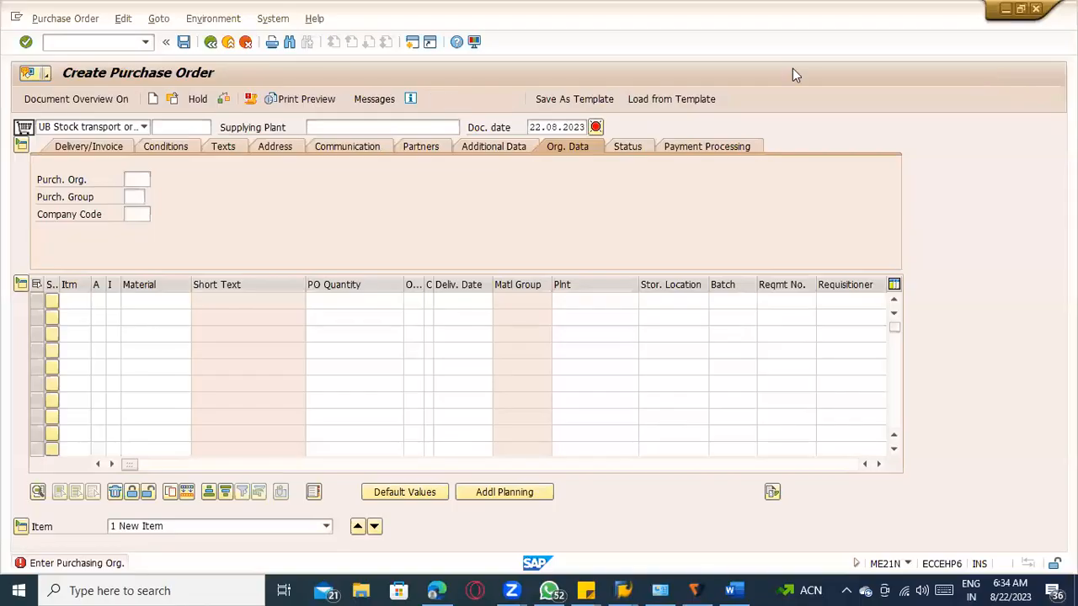
Set the supplying plant of the stock transport order to TACM
click(369, 126)
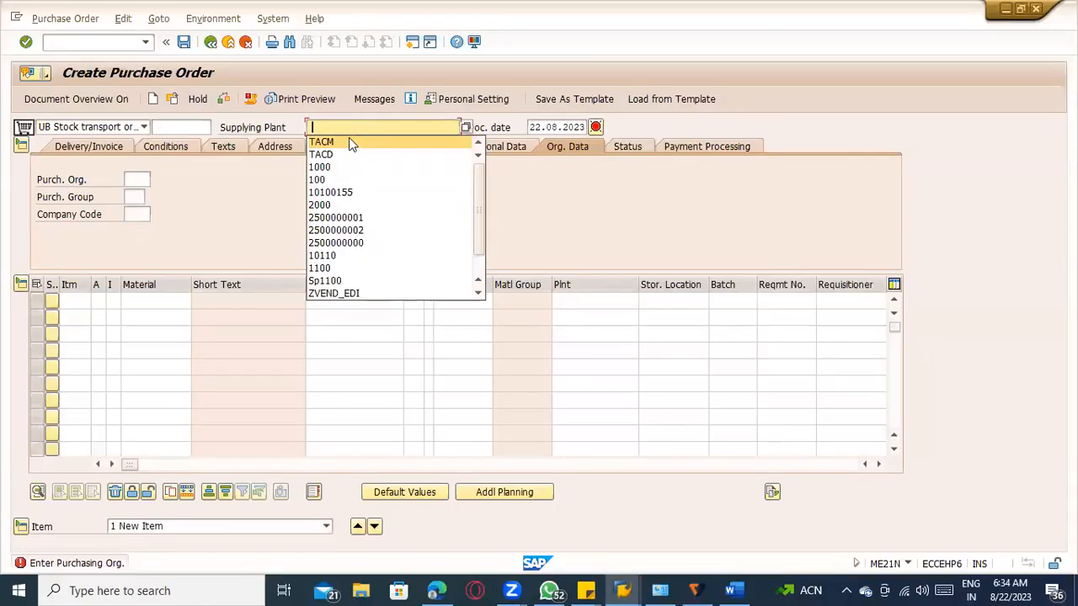
click(342, 141)
key(Return)
Enter purchasing organization TACD, purchasing group 000 and company code TATC, and go to the first item's material
click(136, 179)
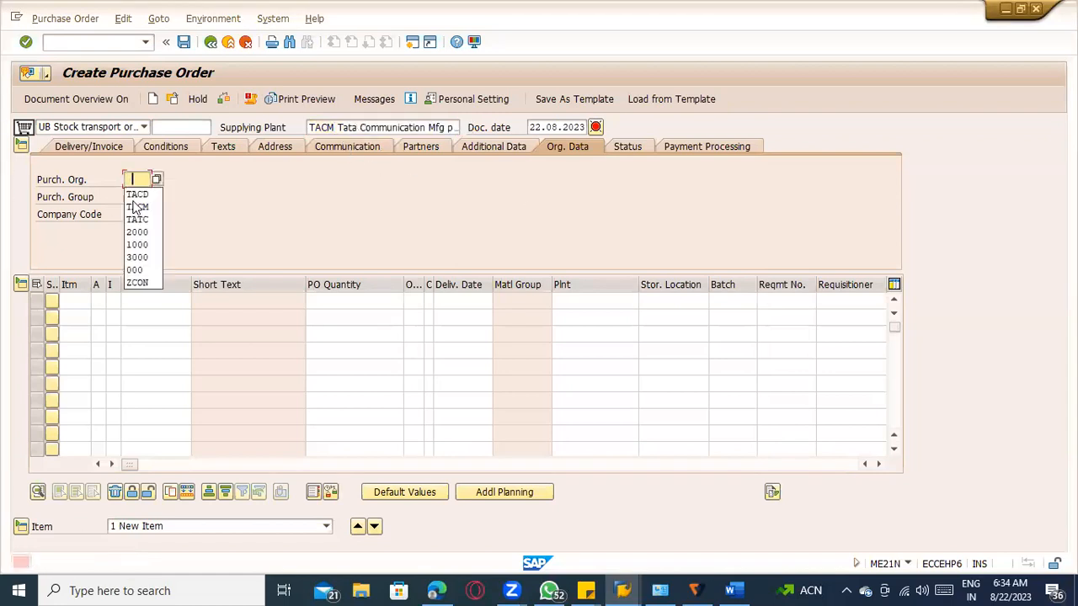
click(134, 193)
click(135, 197)
click(137, 211)
click(137, 215)
click(137, 229)
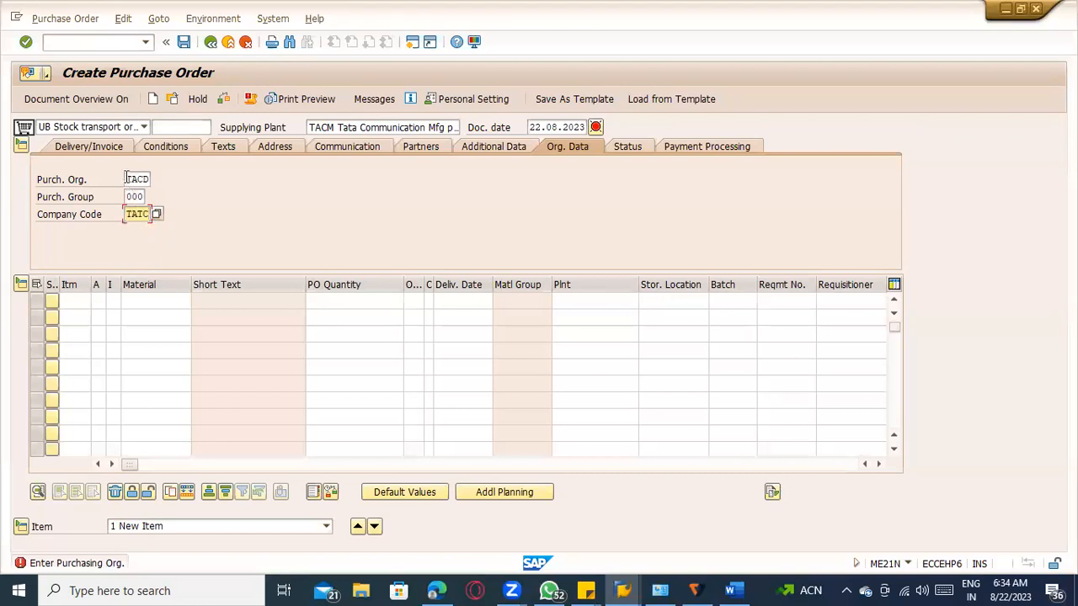
double_click(128, 178)
click(139, 179)
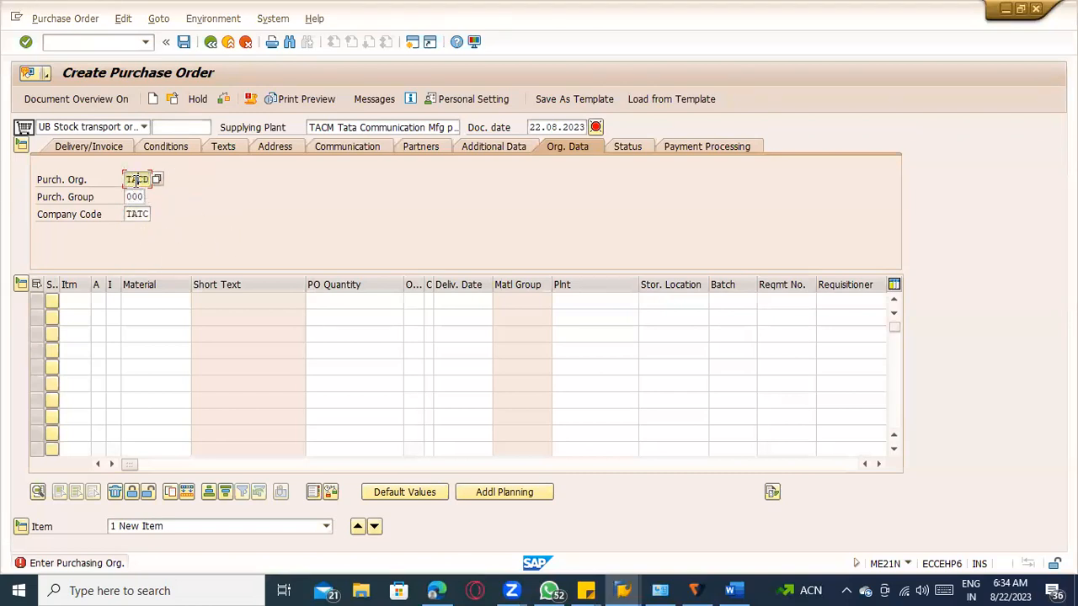
drag(128, 179, 174, 183)
click(165, 303)
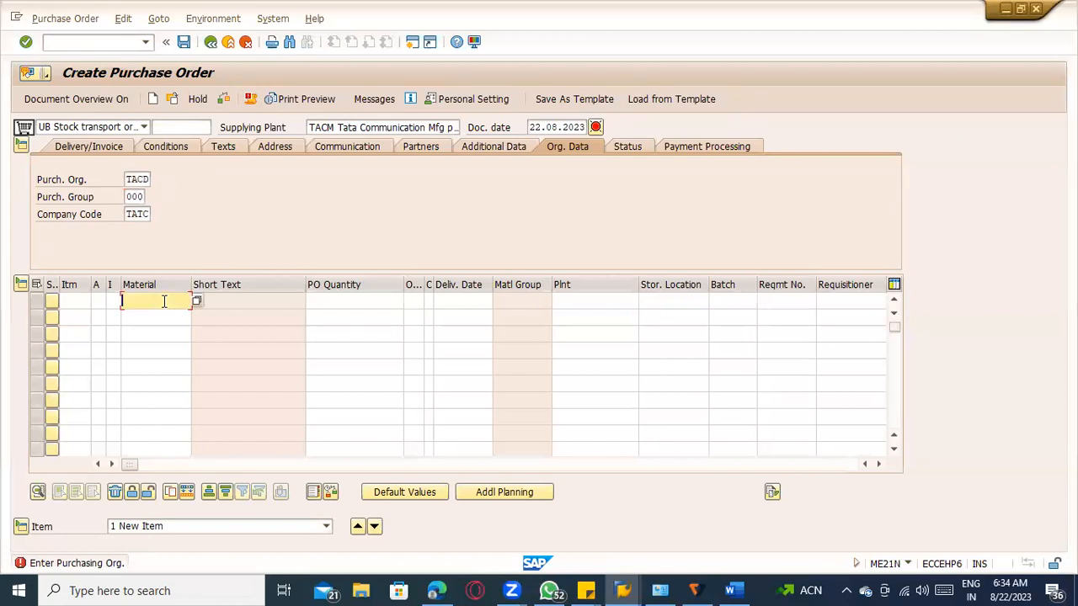
Enter item category U and material SUGARCANE for the first purchase order item
click(110, 303)
key(Tab)
text(SUGARC)
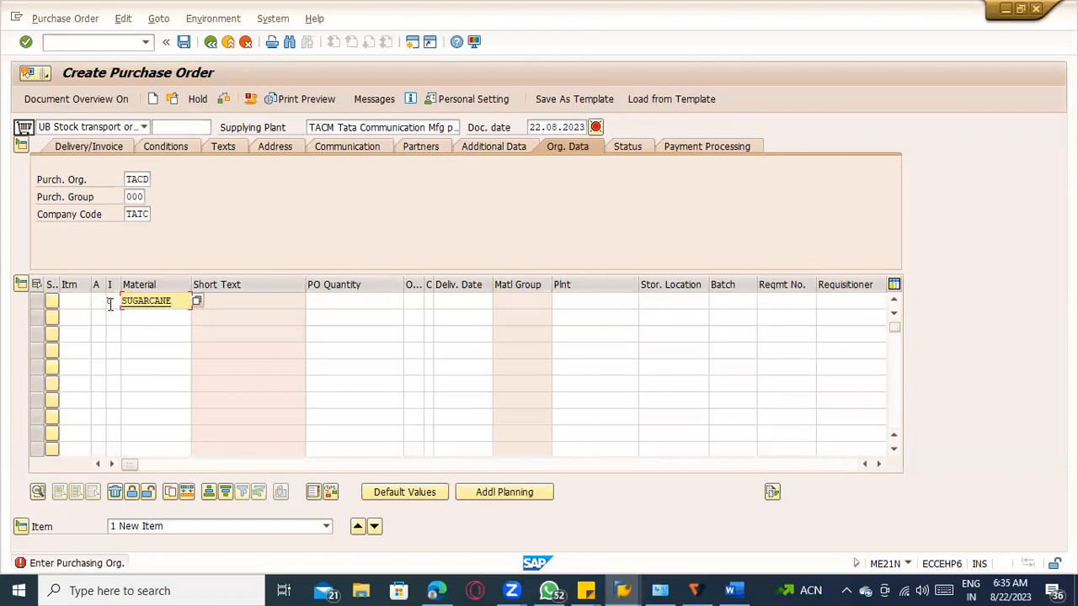
text(ANE)
Try plant TACM with storage location TATR for the SUGARCANE item
key(Tab)
key(Tab)
key(Tab)
key(Tab)
key(Tab)
text(TACM)
key(Tab)
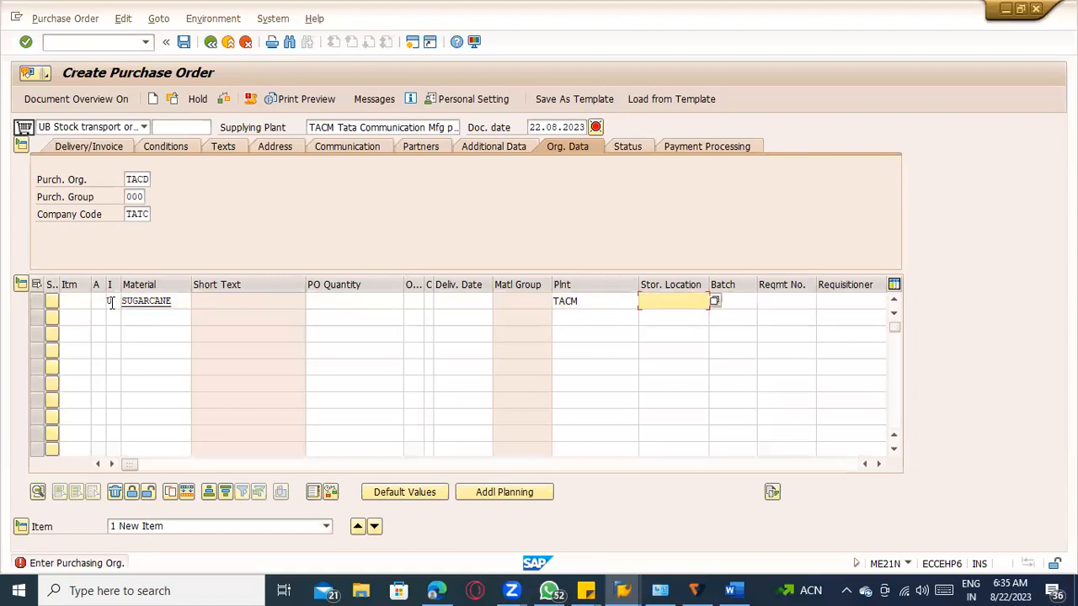
text(TAT)
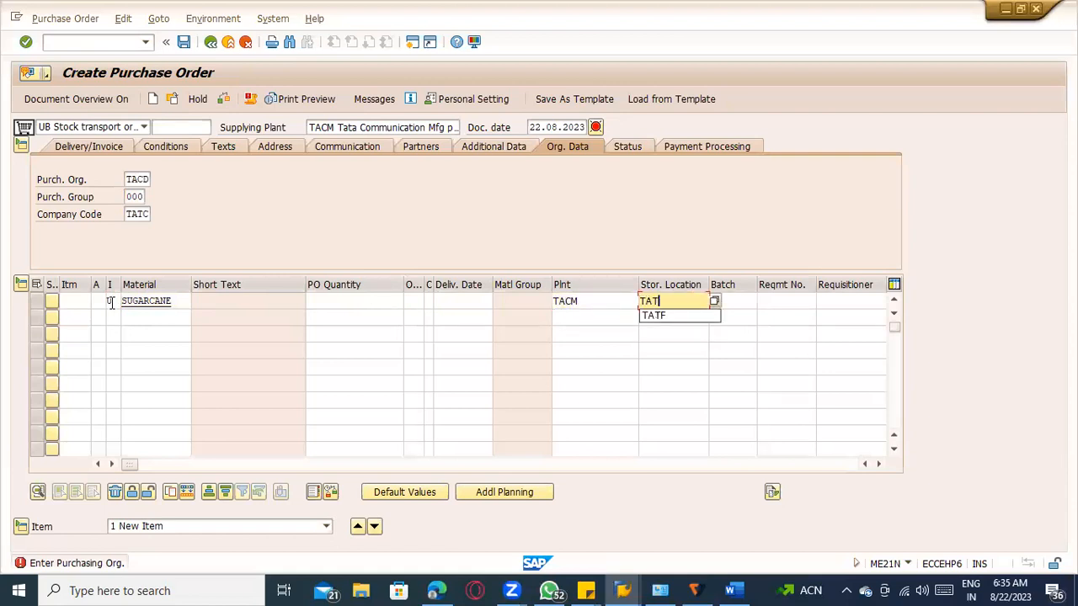
text(R)
key(Return)
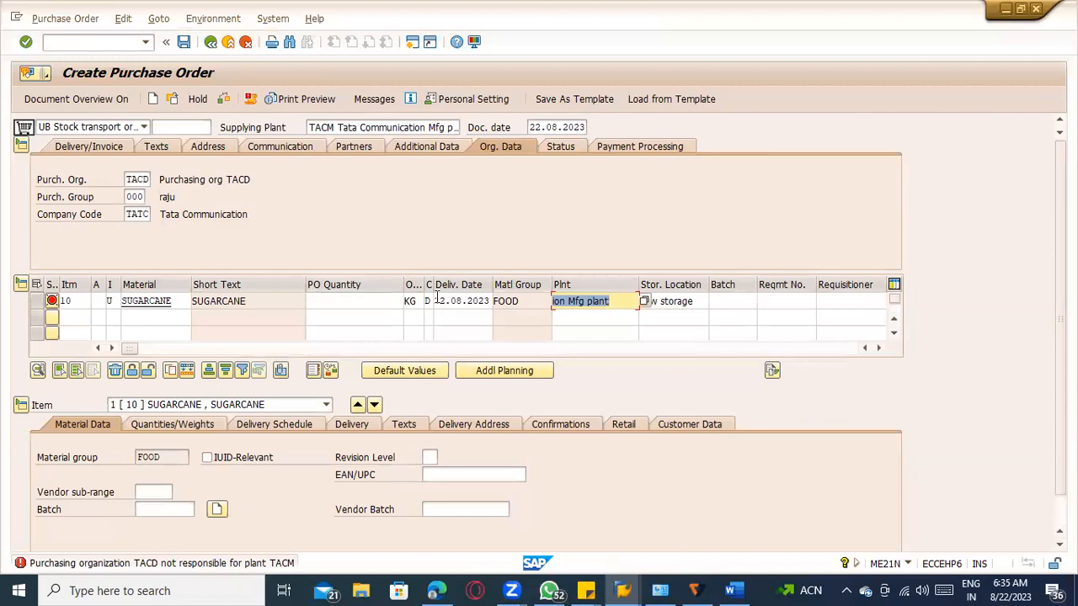
Change the SUGARCANE item's plant to TACD and its storage location to 0001, and validate the entries
key(BackSpace)
text(TACD)
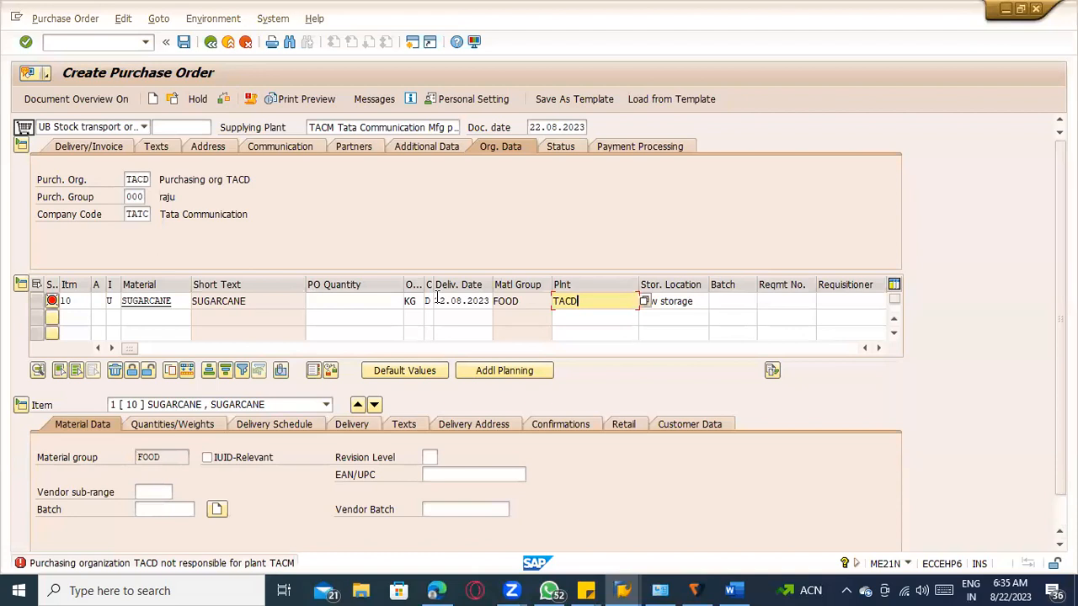
key(Return)
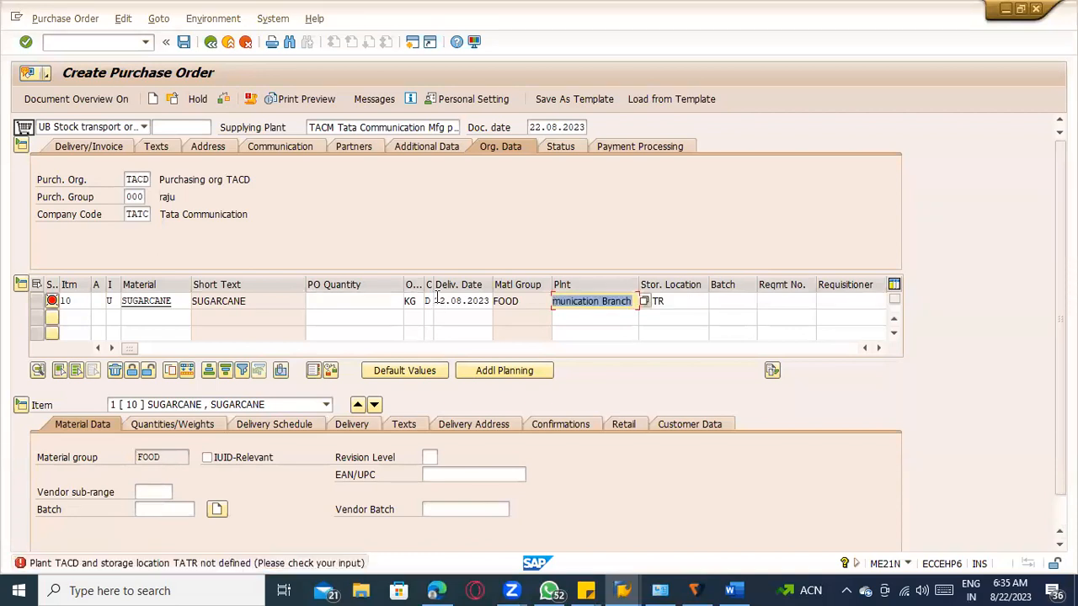
key(Tab)
key(BackSpace)
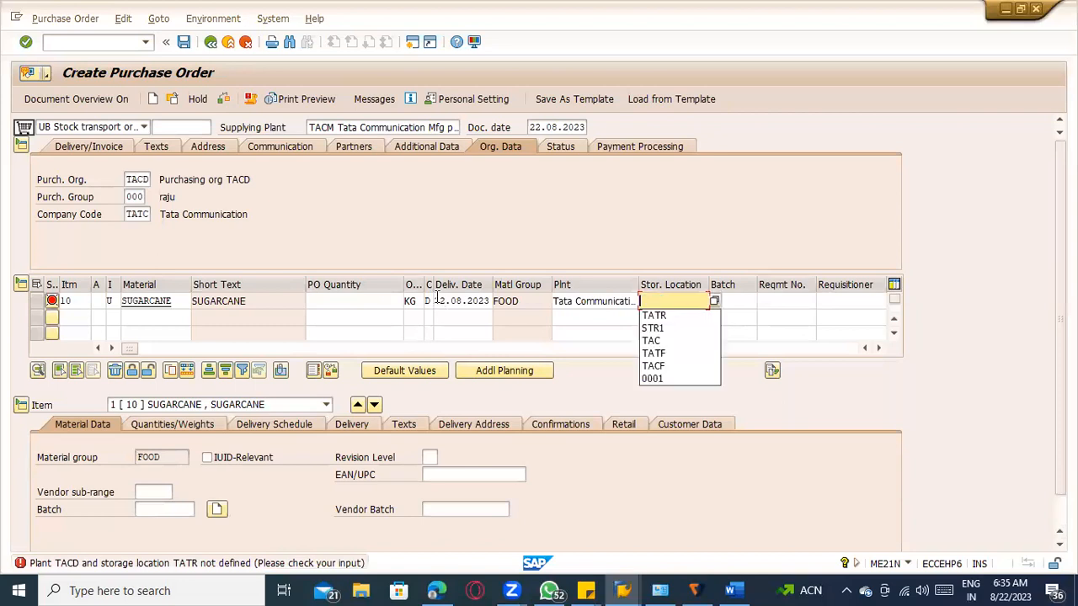
text(0001)
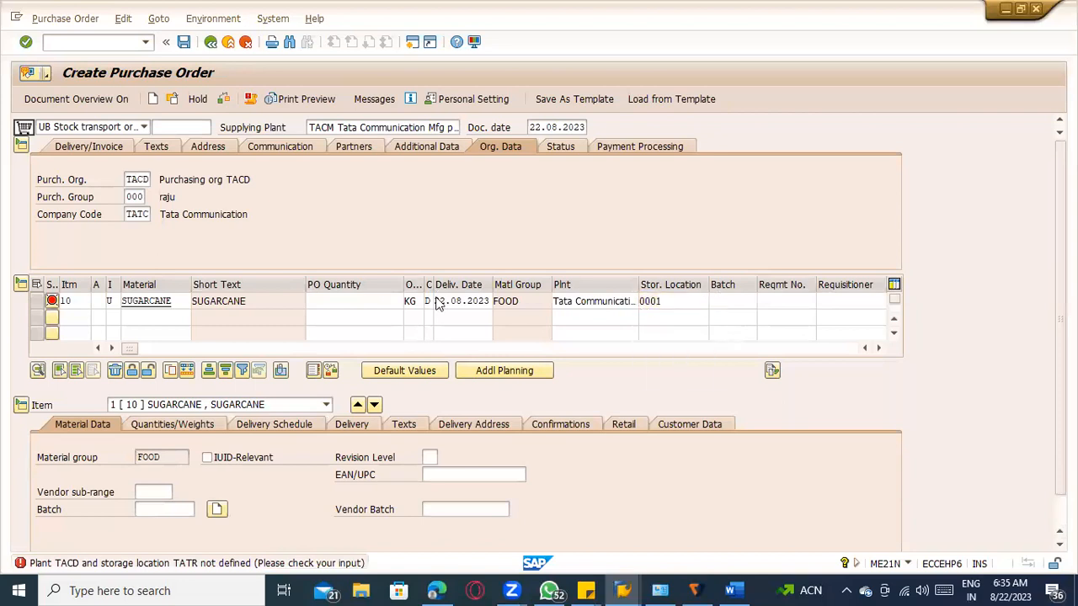
key(Return)
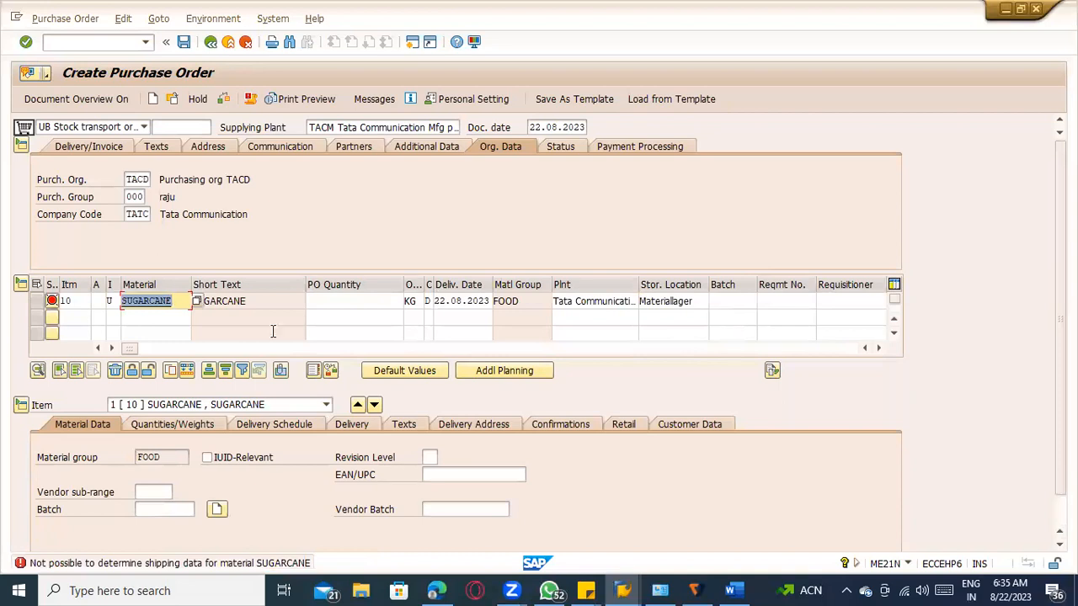
Read the diagnosis of the shipping data error for SUGARCANE, examining each possible reason, and return to the purchase order
click(145, 563)
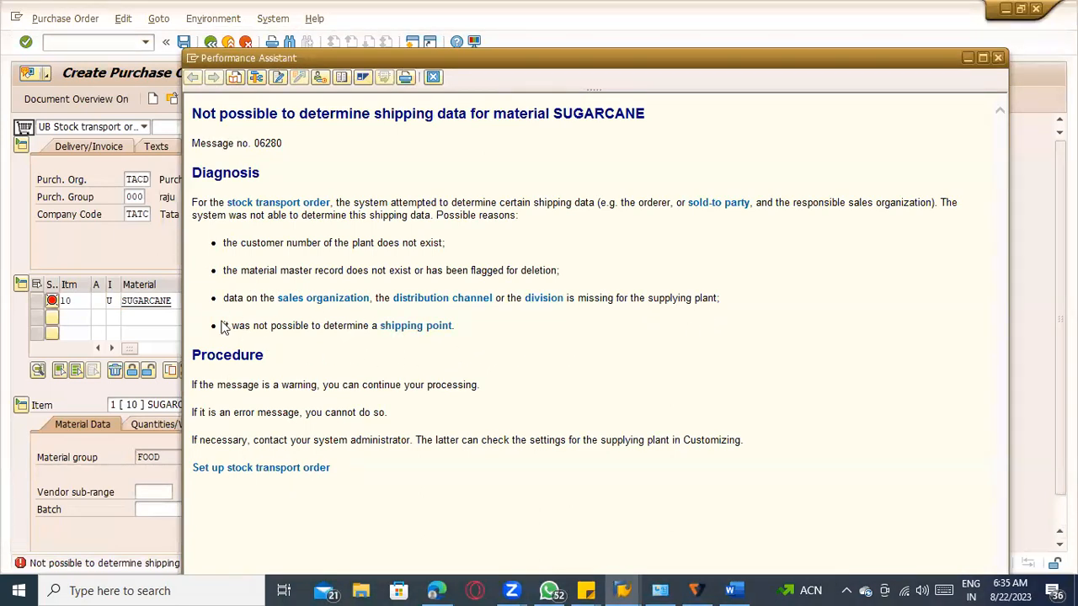
drag(225, 326, 303, 326)
click(539, 351)
drag(446, 243, 221, 241)
click(310, 270)
drag(564, 274, 227, 275)
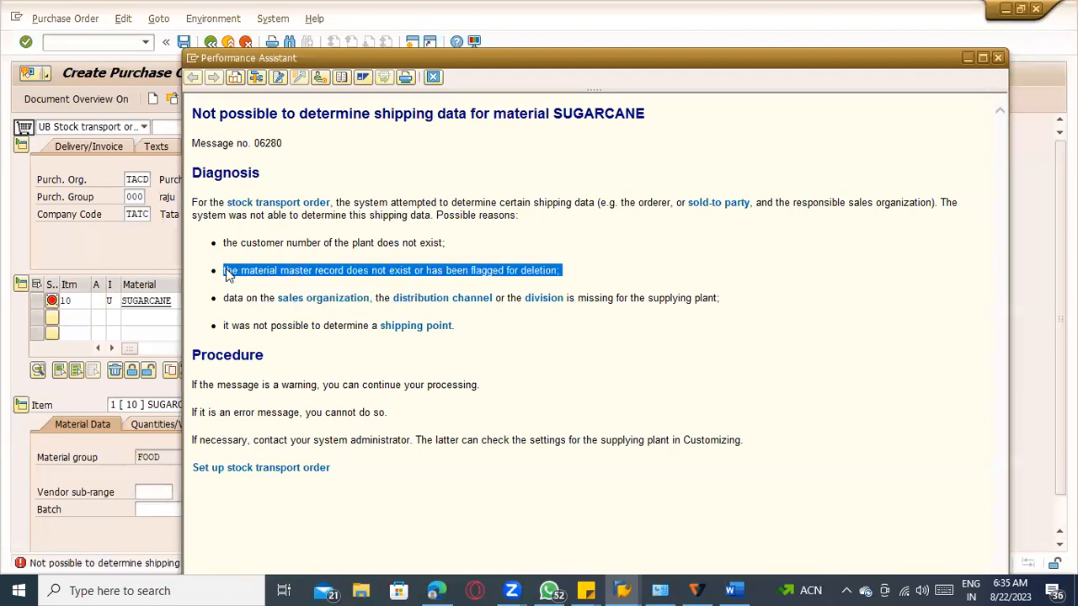
click(357, 370)
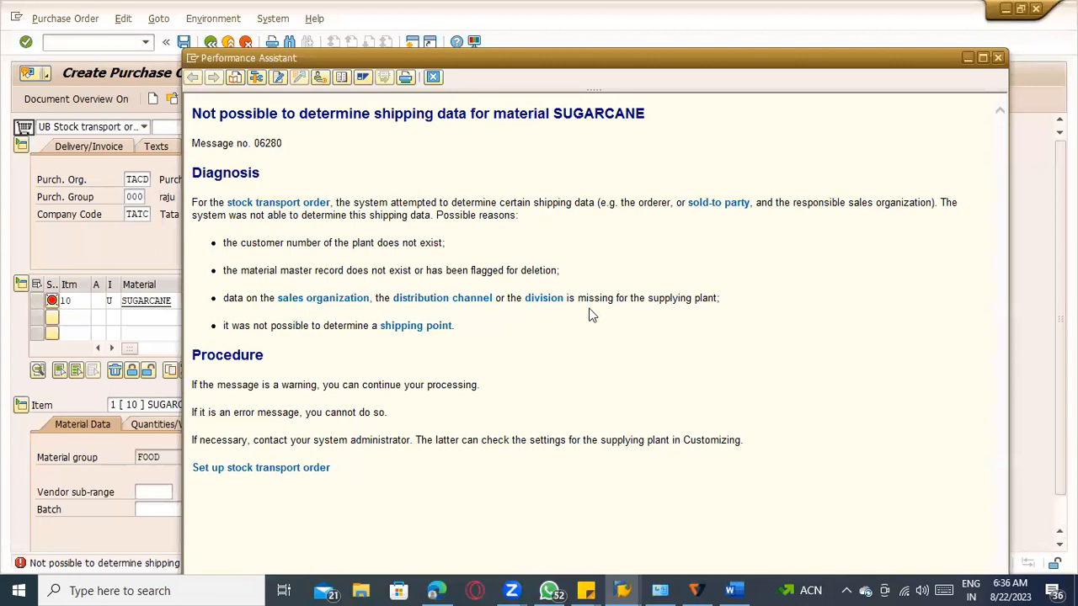
drag(721, 298, 220, 293)
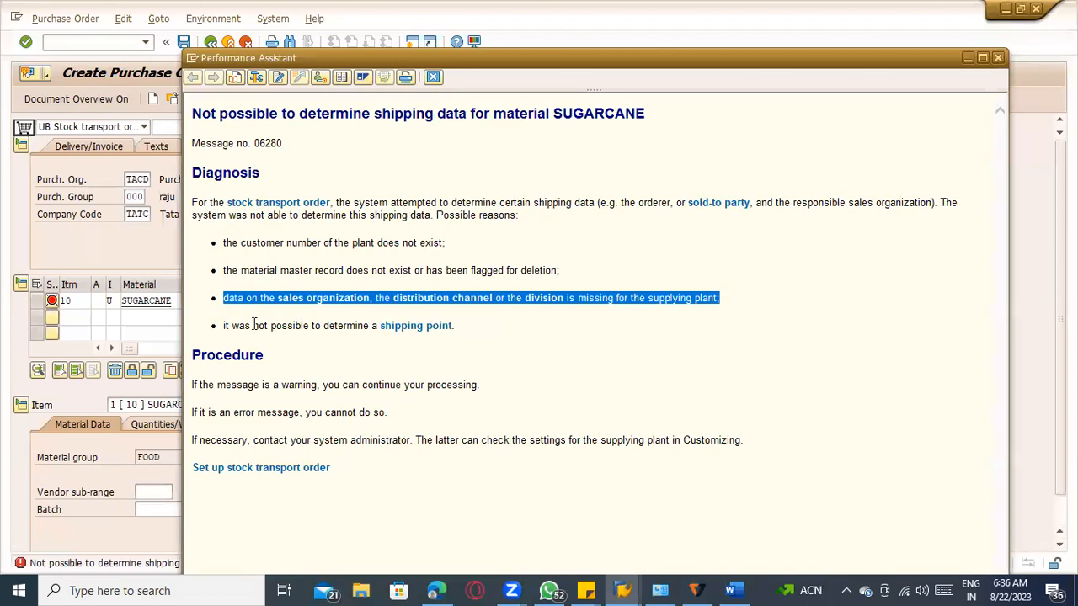
click(273, 345)
click(191, 59)
key(Escape)
key(alt+Tab)
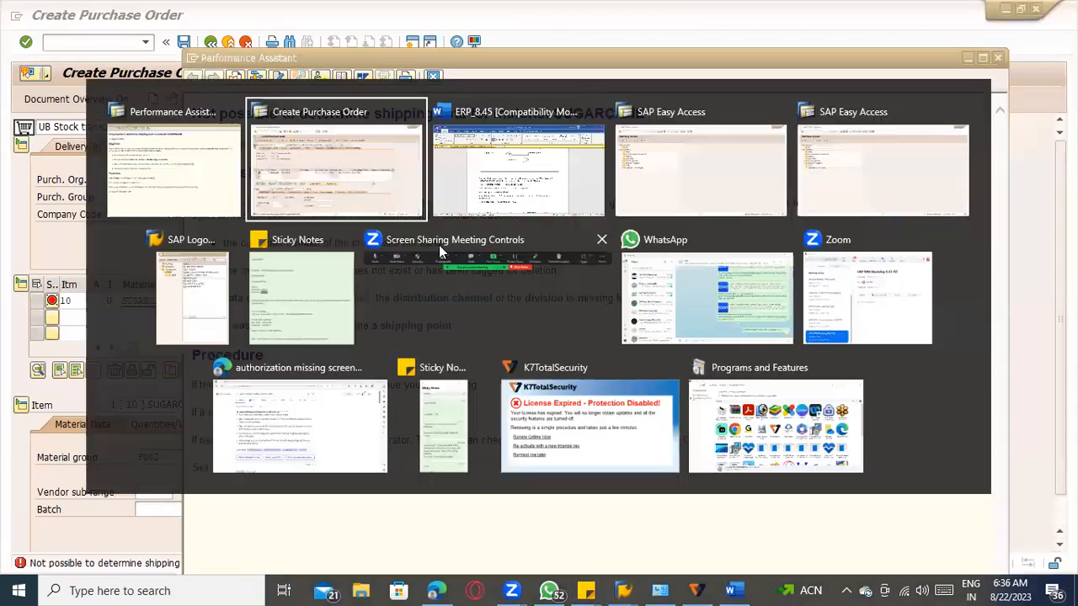
Leave the purchase order for transaction SPRO and display the SAP Reference IMG
click(127, 44)
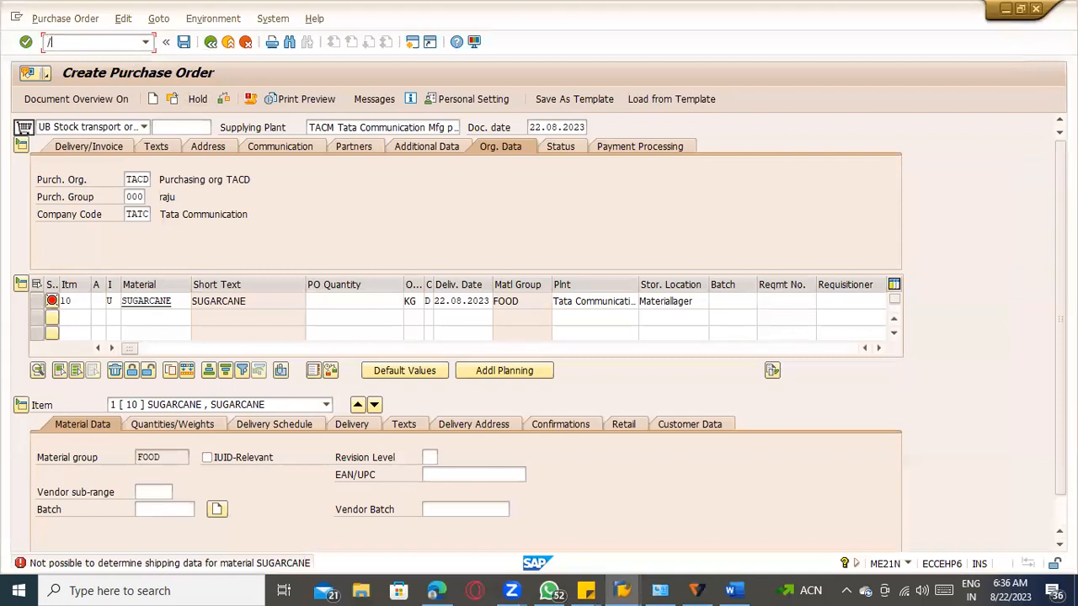
text(/nspro)
key(Return)
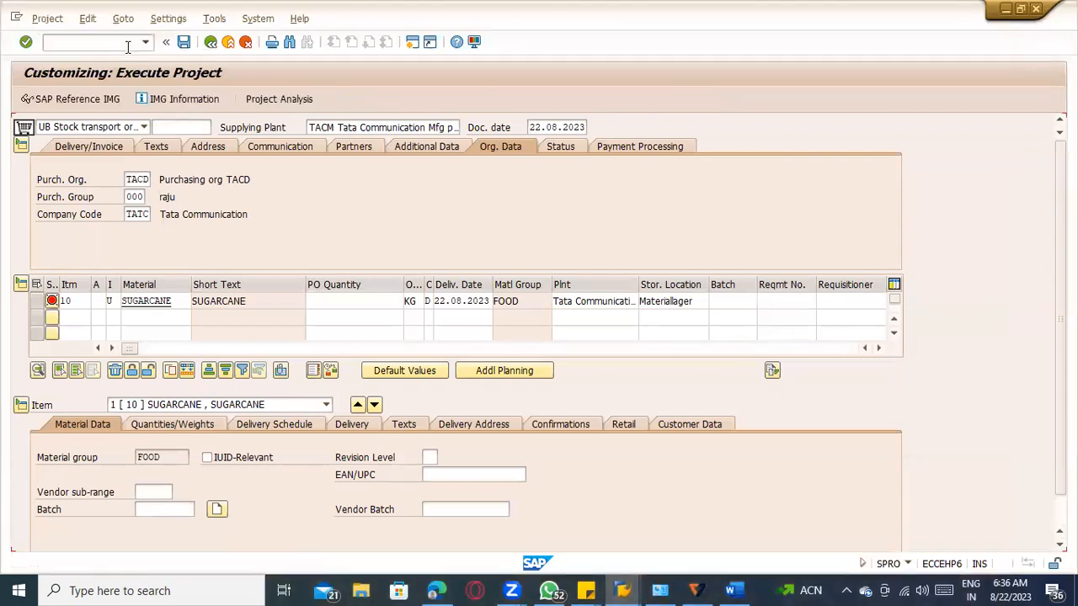
click(107, 99)
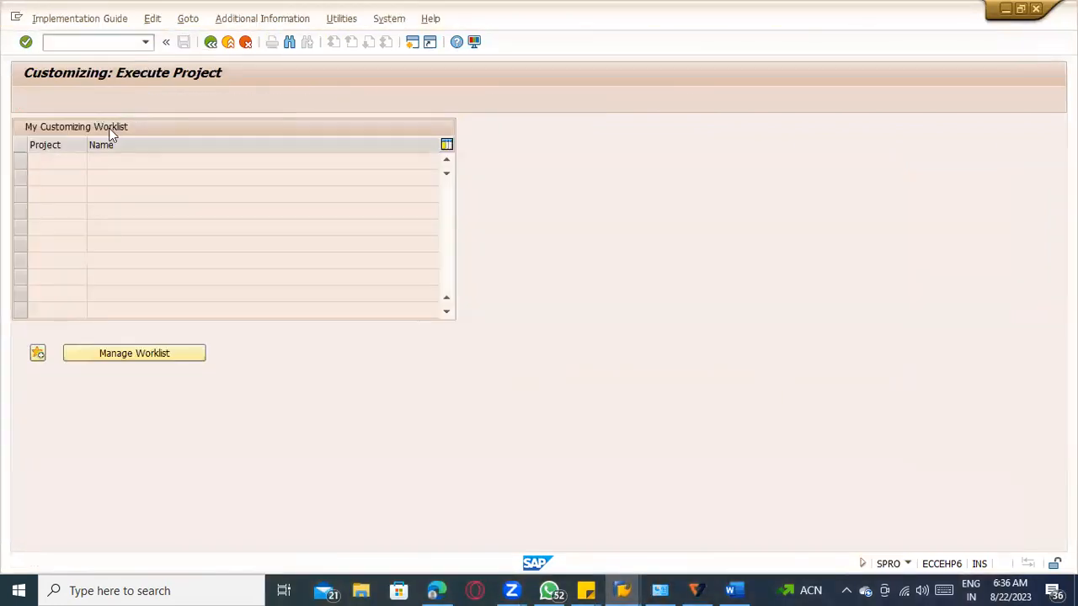
Run Assign sales organization - distribution channel - plant under Enterprise Structure, Assignment, Sales and Distribution
click(37, 255)
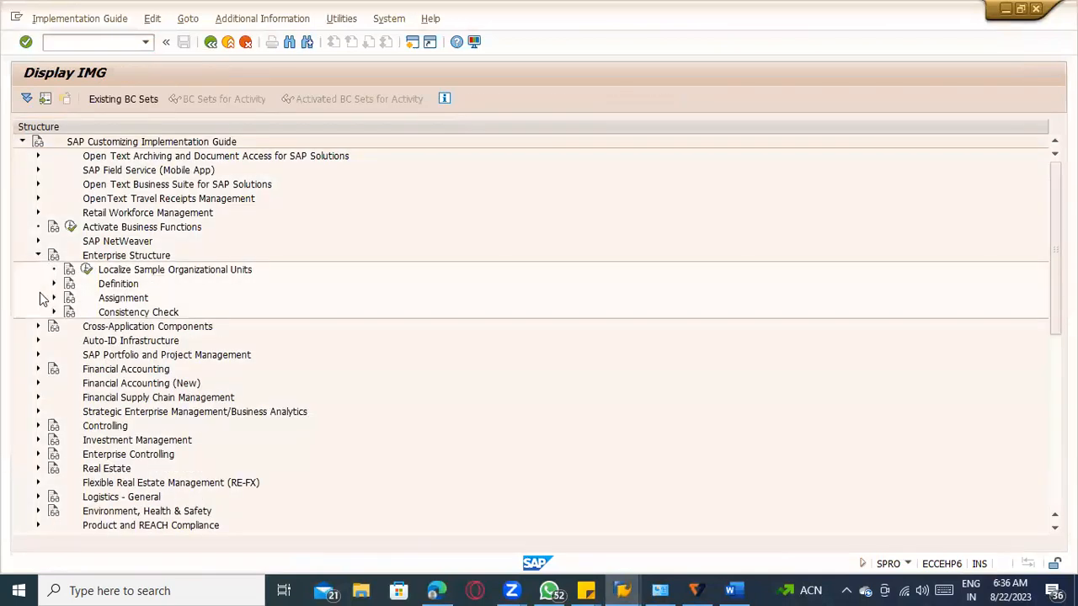
click(53, 298)
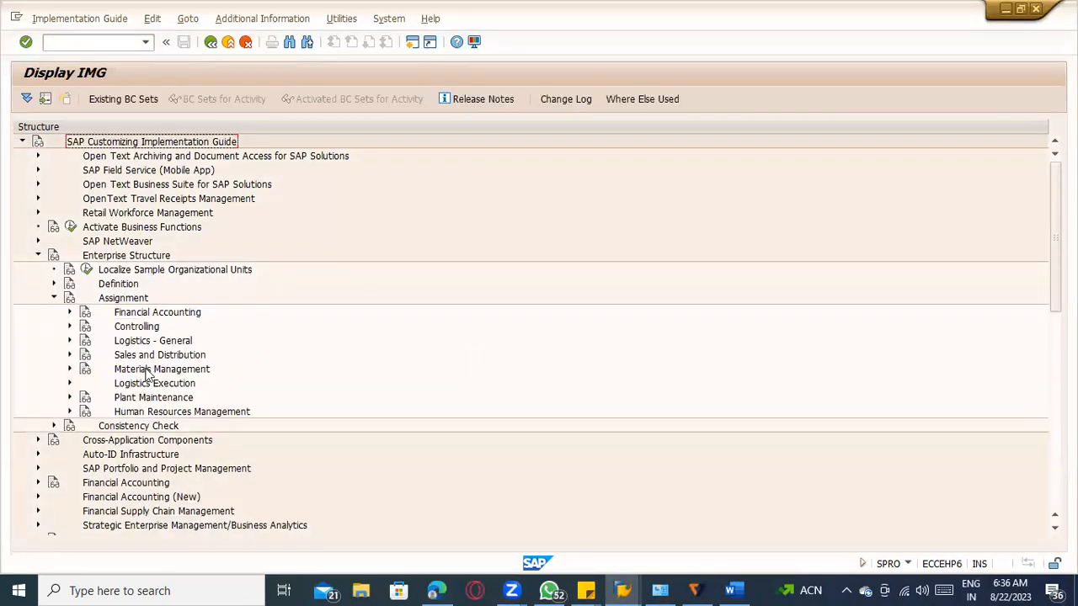
click(70, 354)
click(287, 454)
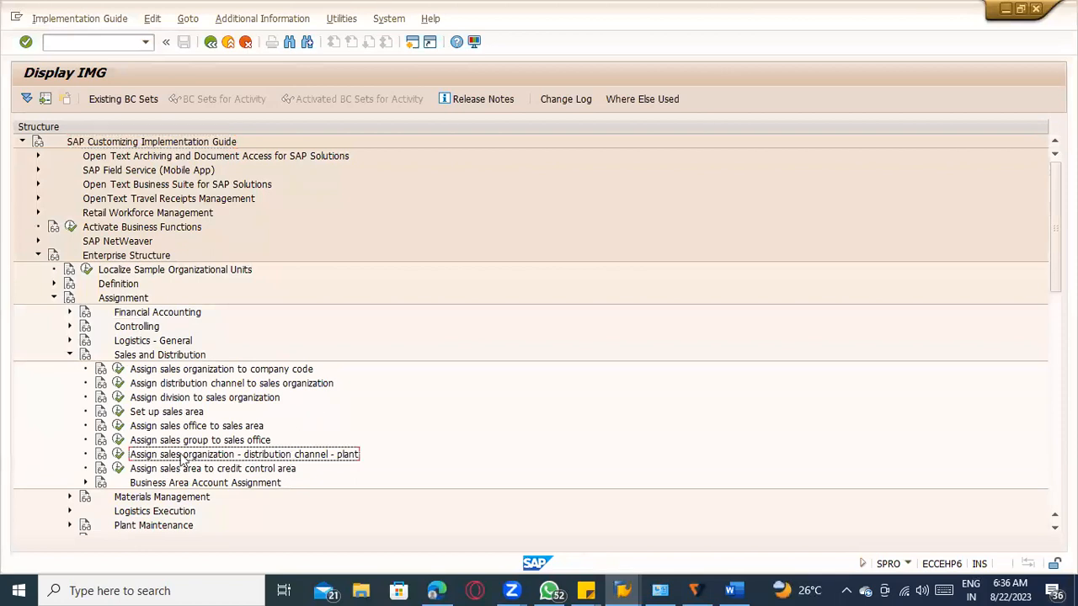
click(118, 454)
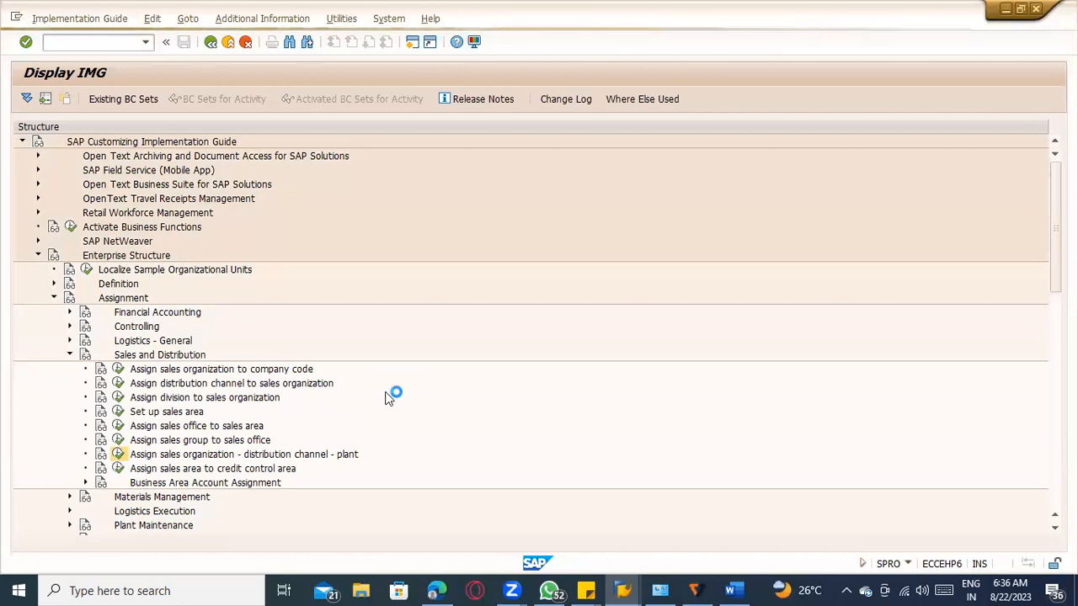
Create a new SAP session and start transaction SE16N in it
click(17, 19)
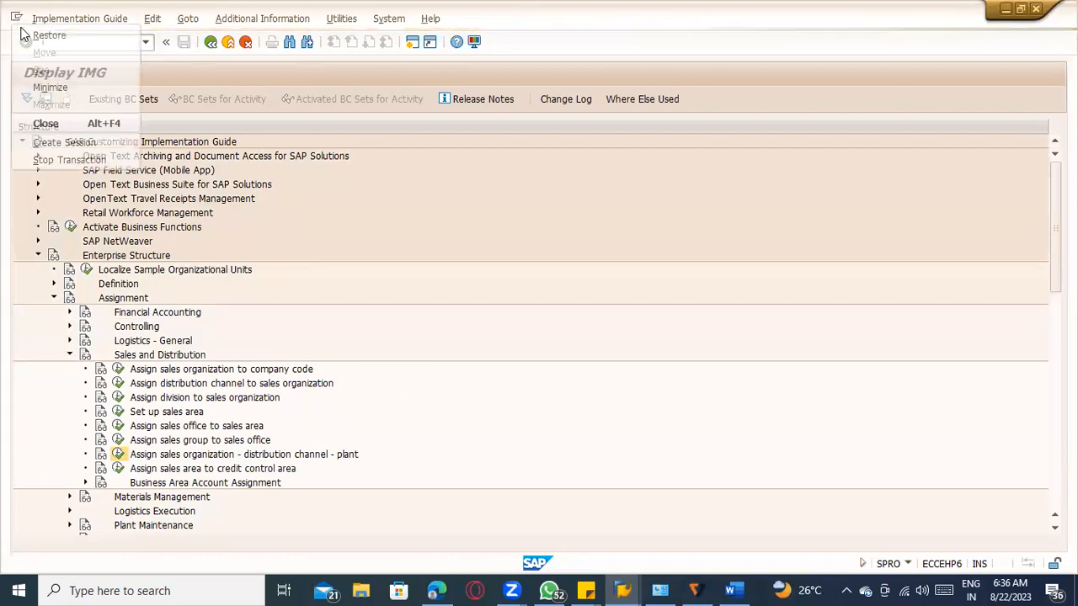
click(51, 140)
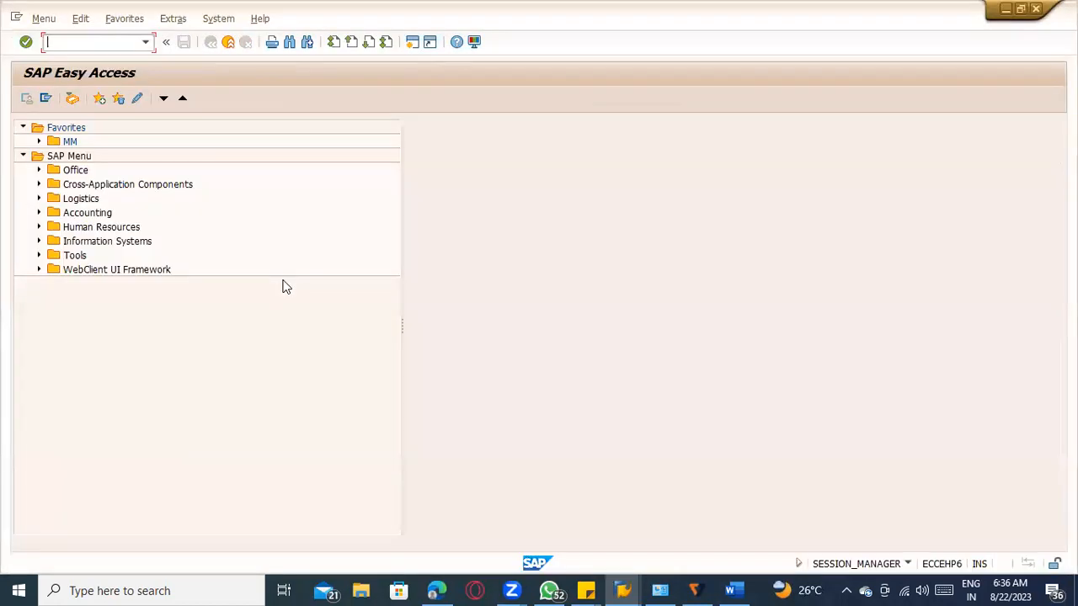
text(se16n)
key(Return)
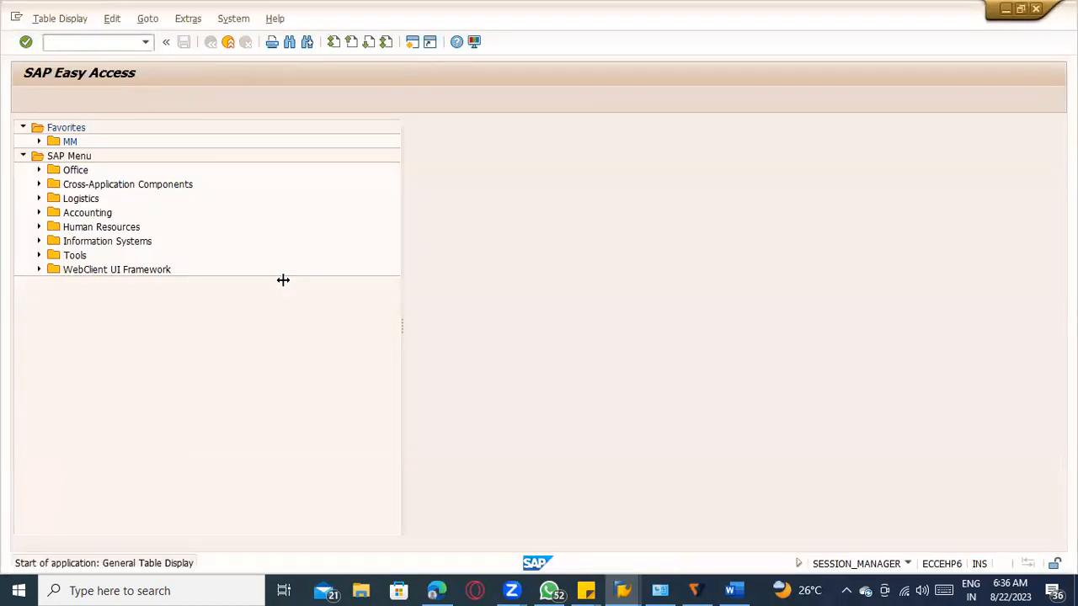
Load the selection fields of table TVAKZ in the general table display
key(Down)
key(Down)
key(Down)
key(Down)
key(Down)
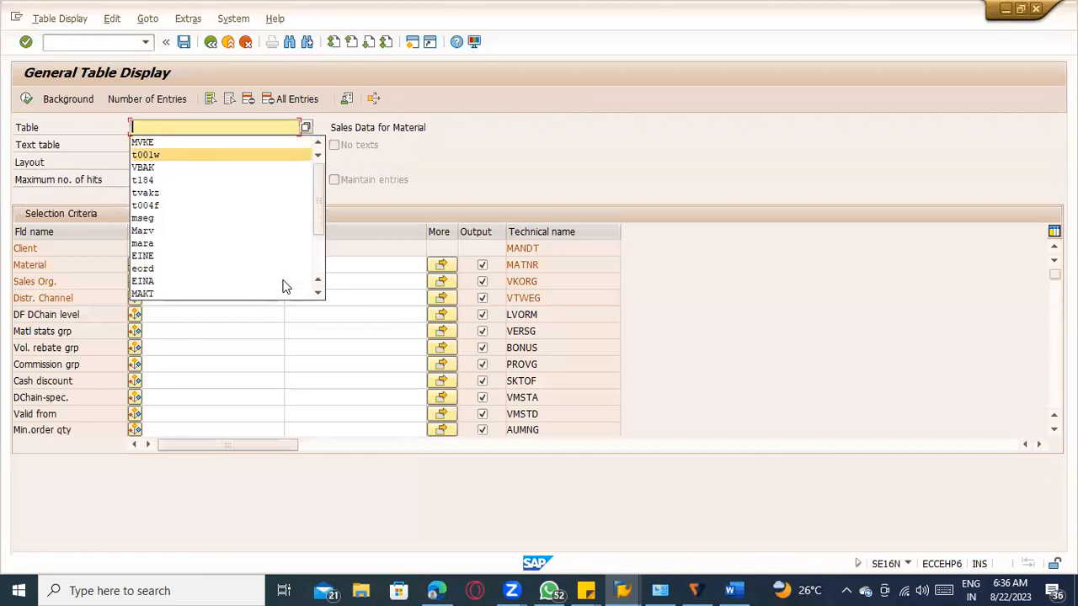
key(Return)
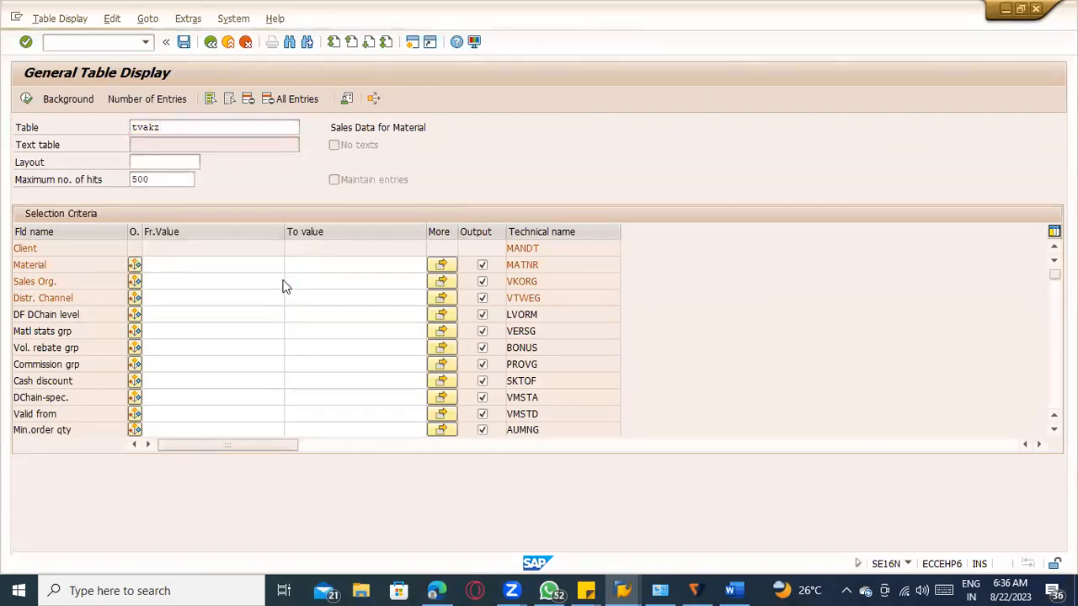
key(Return)
Set the selection criteria to sales organization 1000, distribution channel 10 and division 00
click(189, 265)
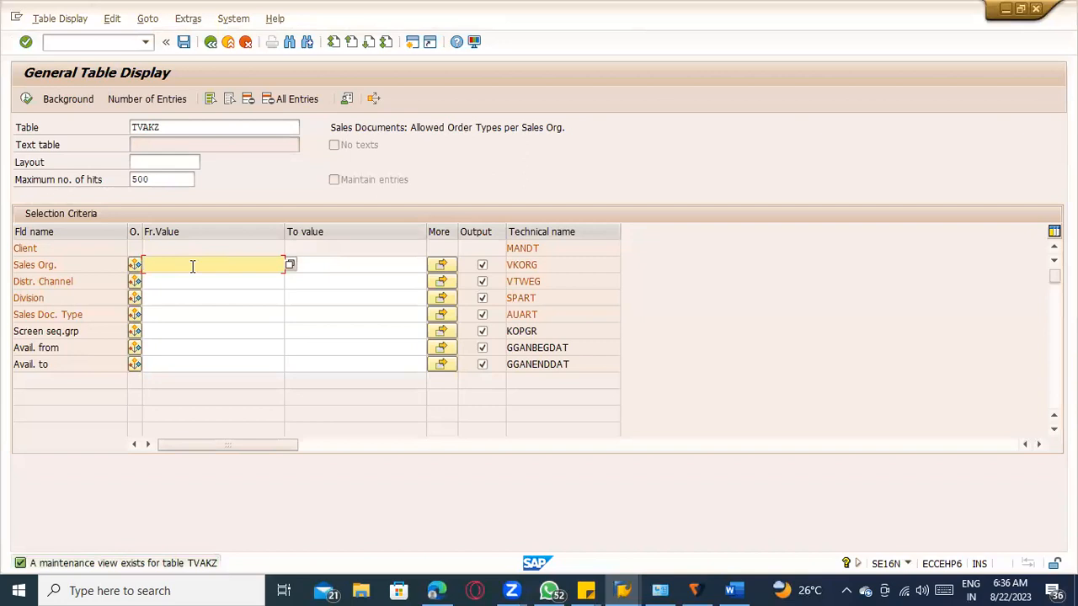
text(1000)
key(Tab)
key(Tab)
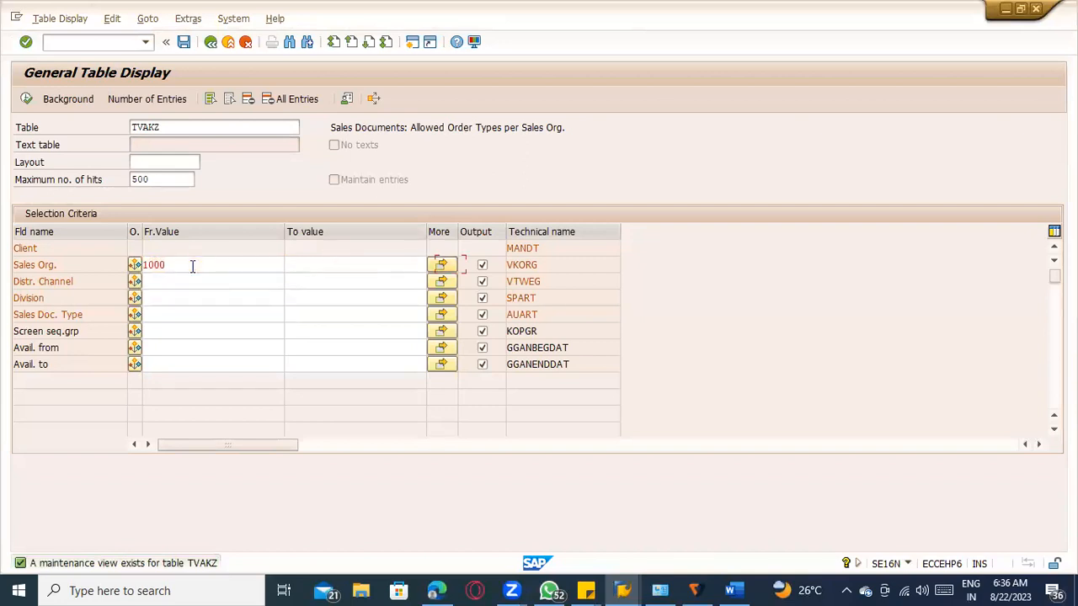
key(Tab)
text(10)
key(Tab)
key(Tab)
key(Tab)
key(Tab)
key(Tab)
key(Tab)
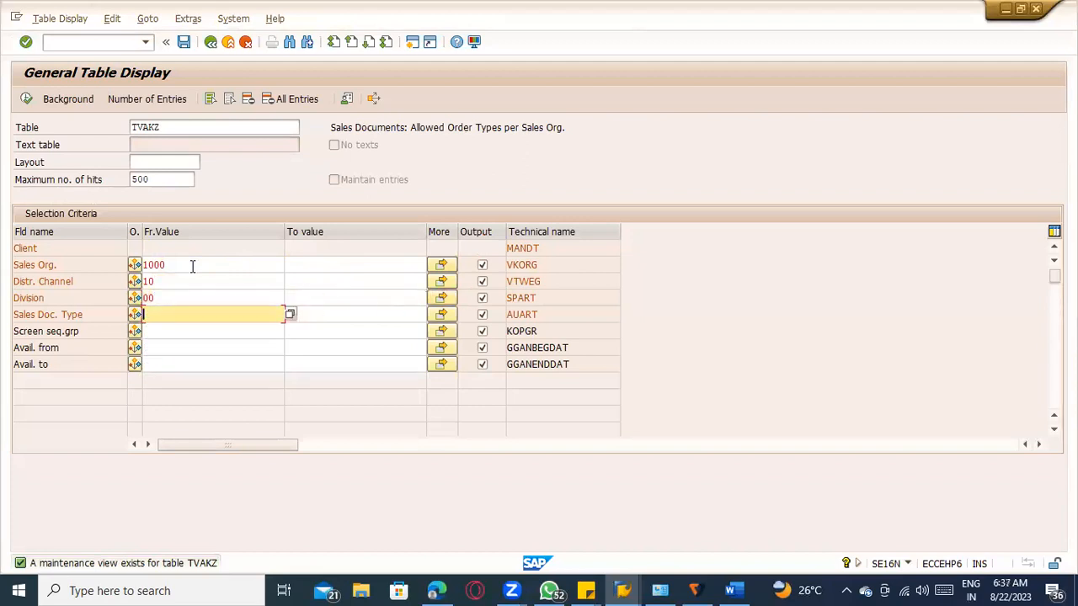
Clear the table name in the general table display and check the IMG session
click(160, 128)
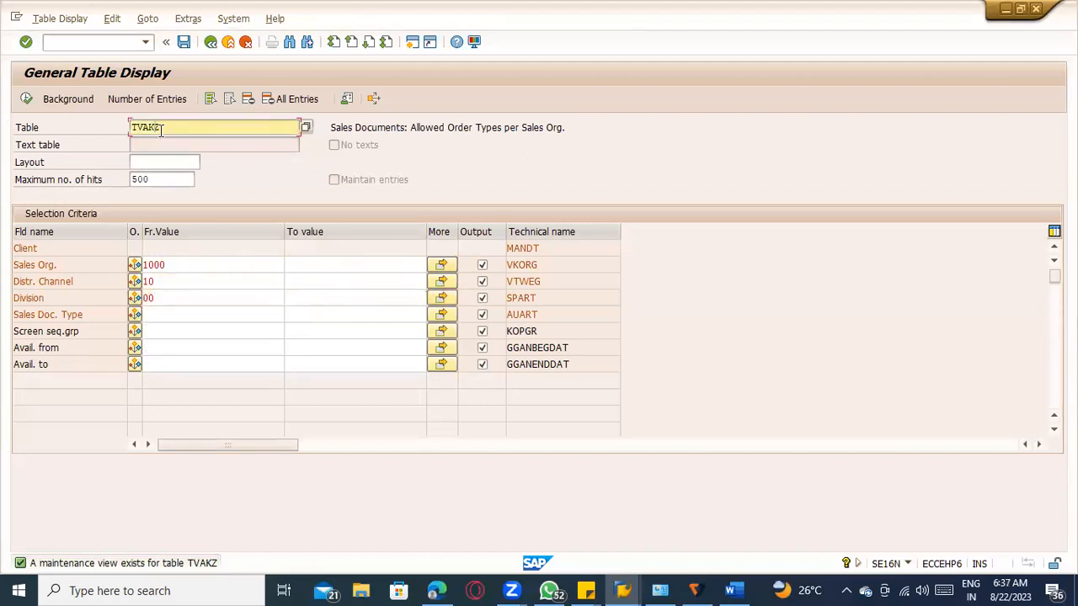
key(BackSpace)
key(BackSpace)
key(BackSpace)
key(BackSpace)
key(BackSpace)
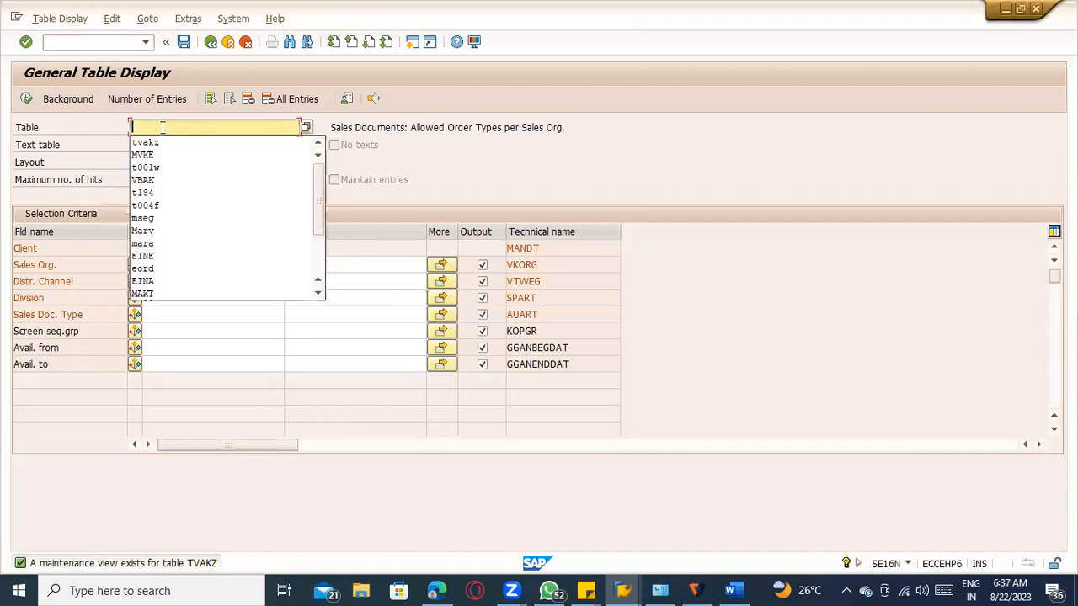
key(alt+Tab)
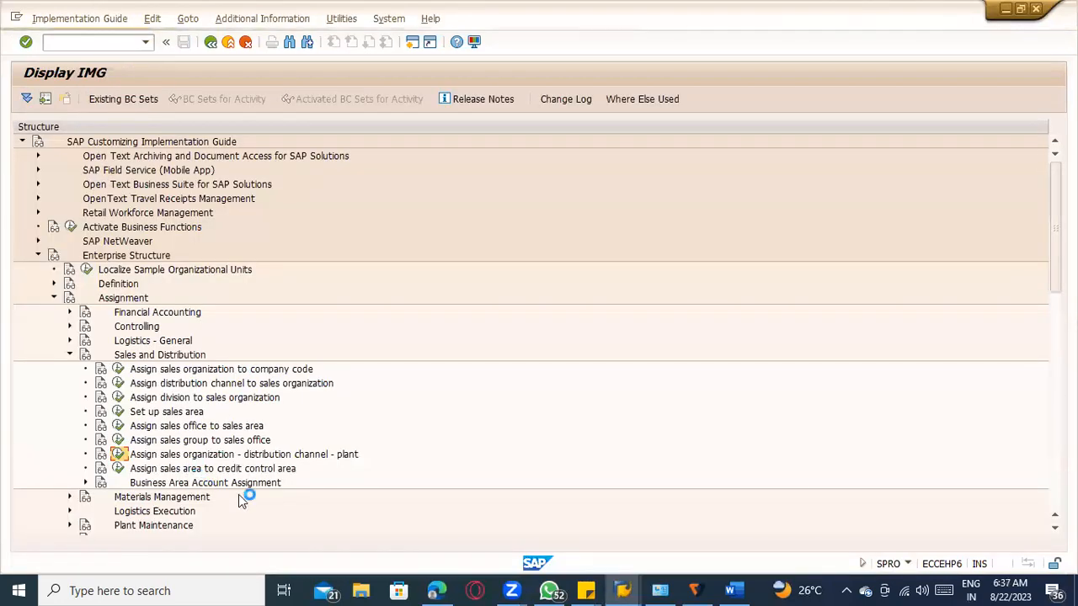
key(alt+Tab)
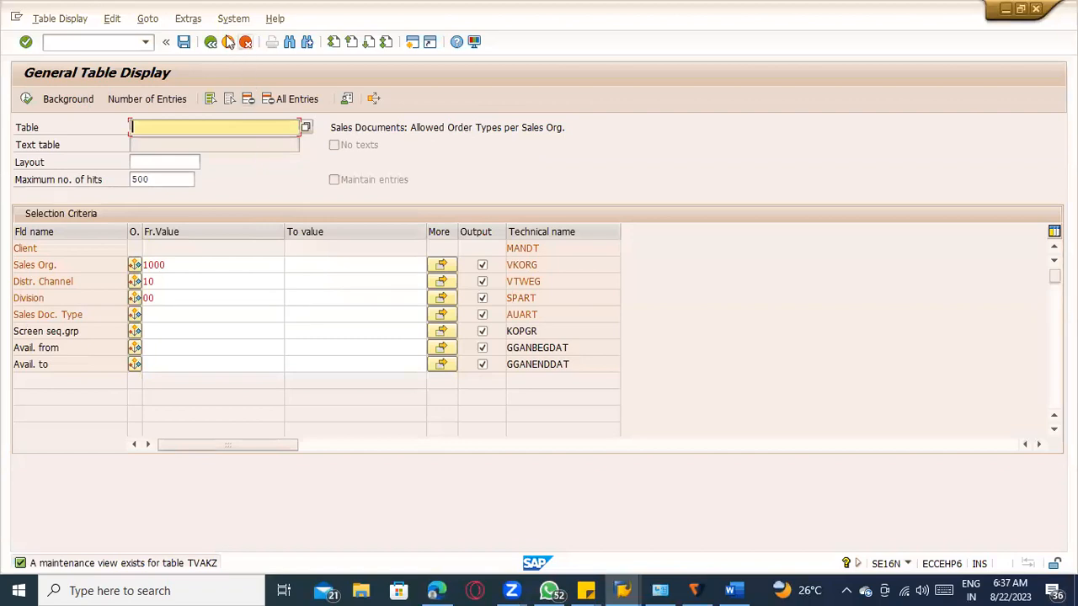
Leave the general table display and open the SAP Reference IMG through SPRO in a new session
click(228, 42)
key(alt+Tab)
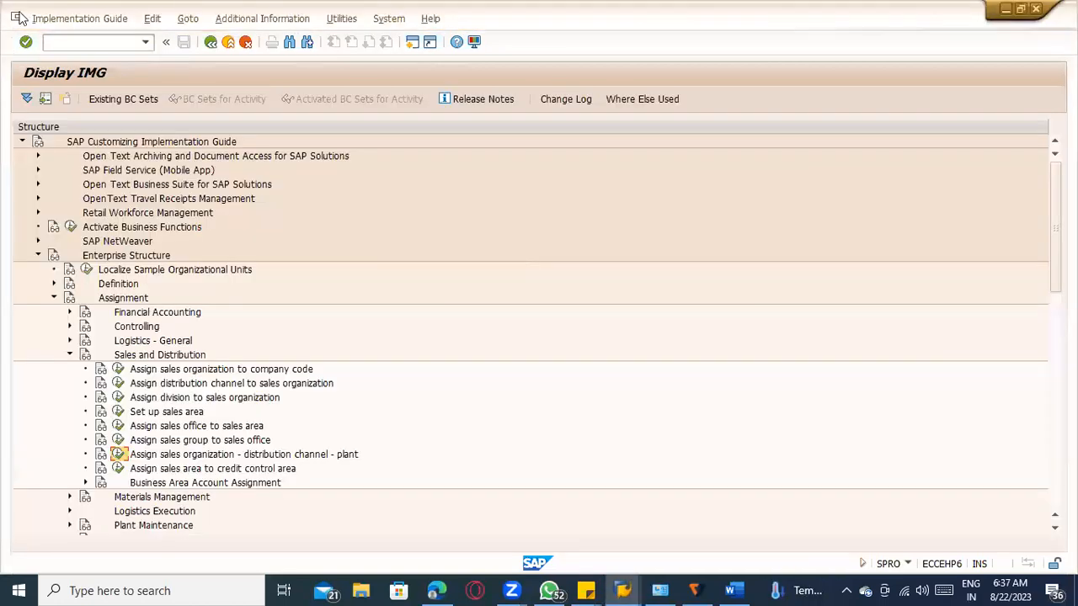
click(19, 17)
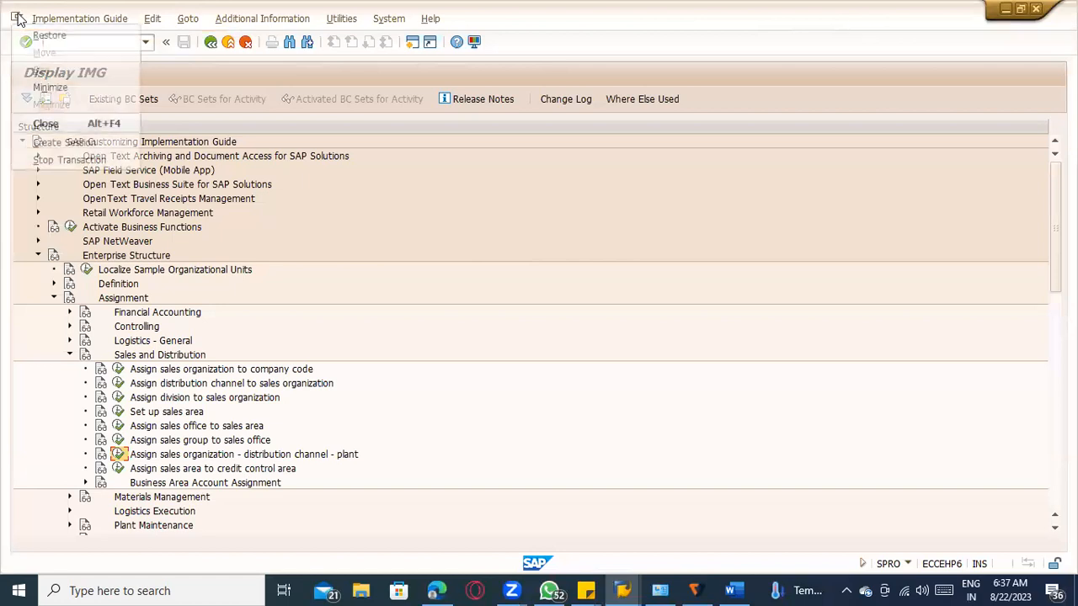
click(51, 139)
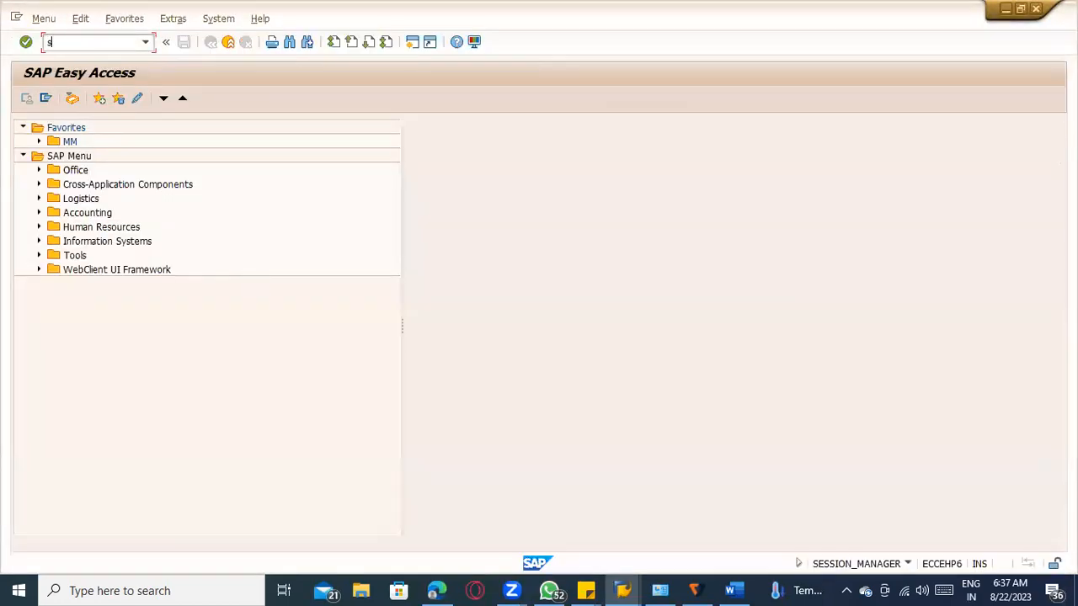
key(Return)
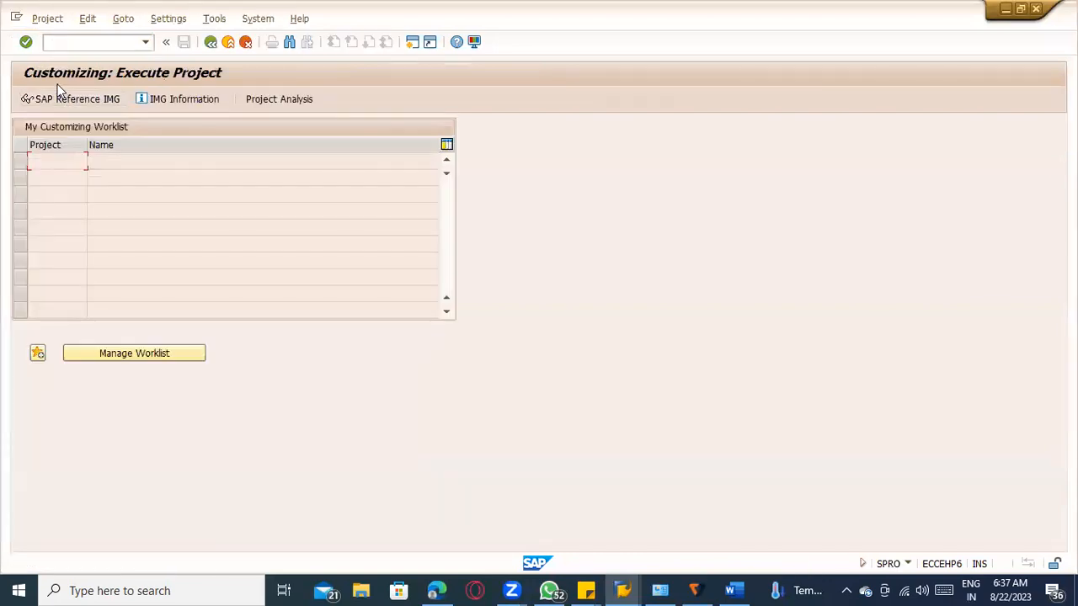
click(54, 101)
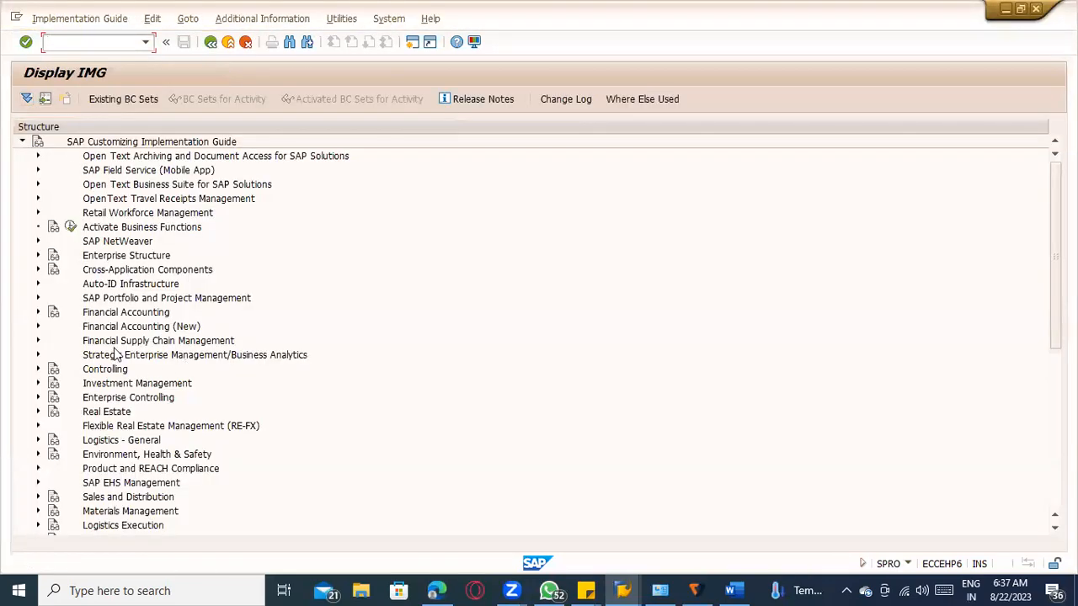
Locate the shipping point definition activity under Enterprise Structure, Definition, Logistics Execution
click(38, 270)
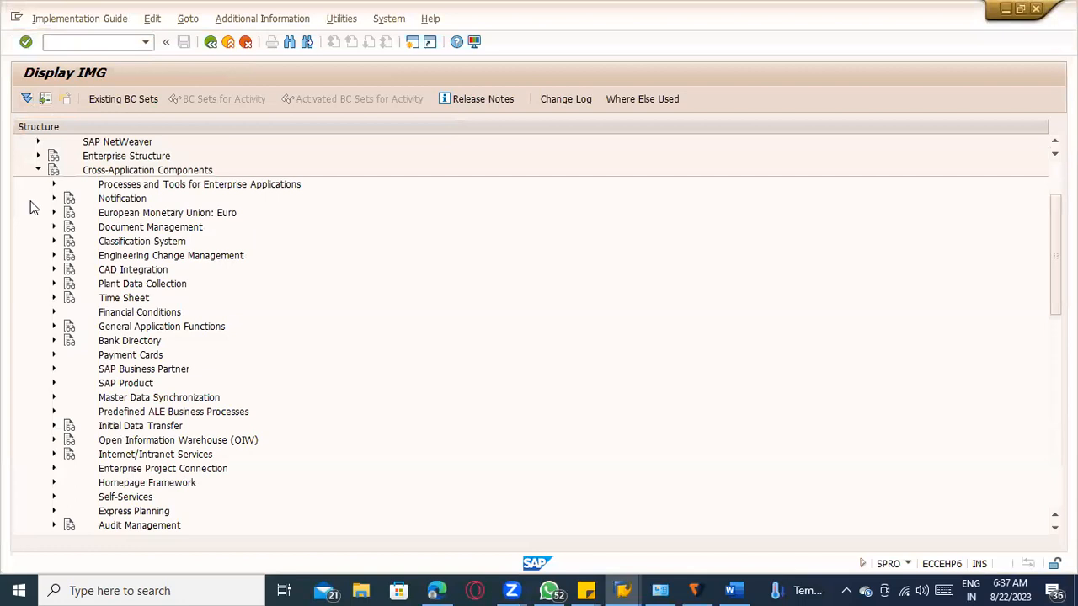
click(37, 170)
click(37, 156)
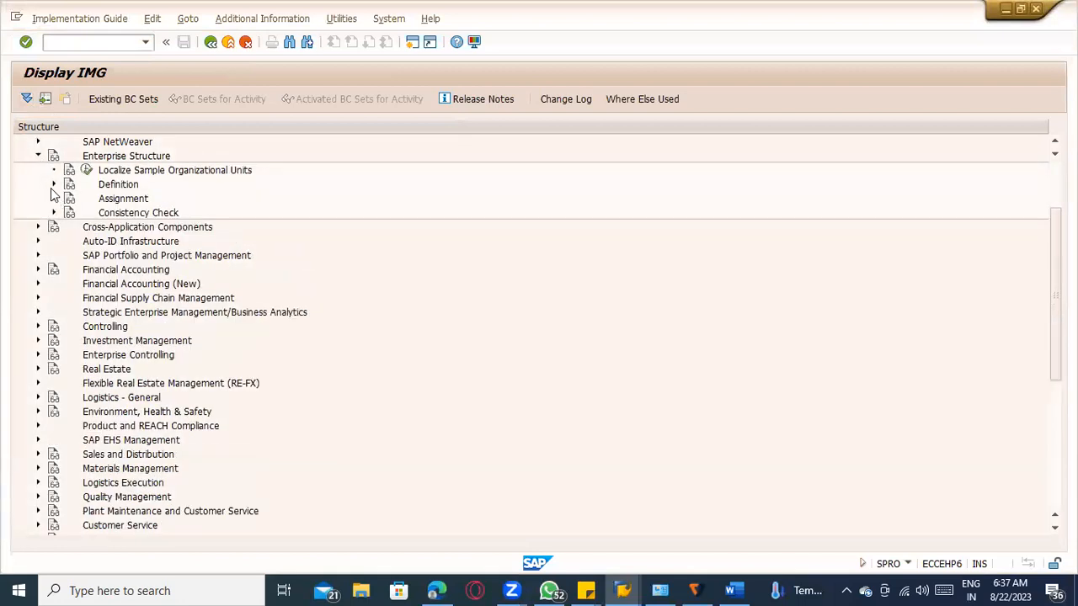
click(53, 184)
click(70, 271)
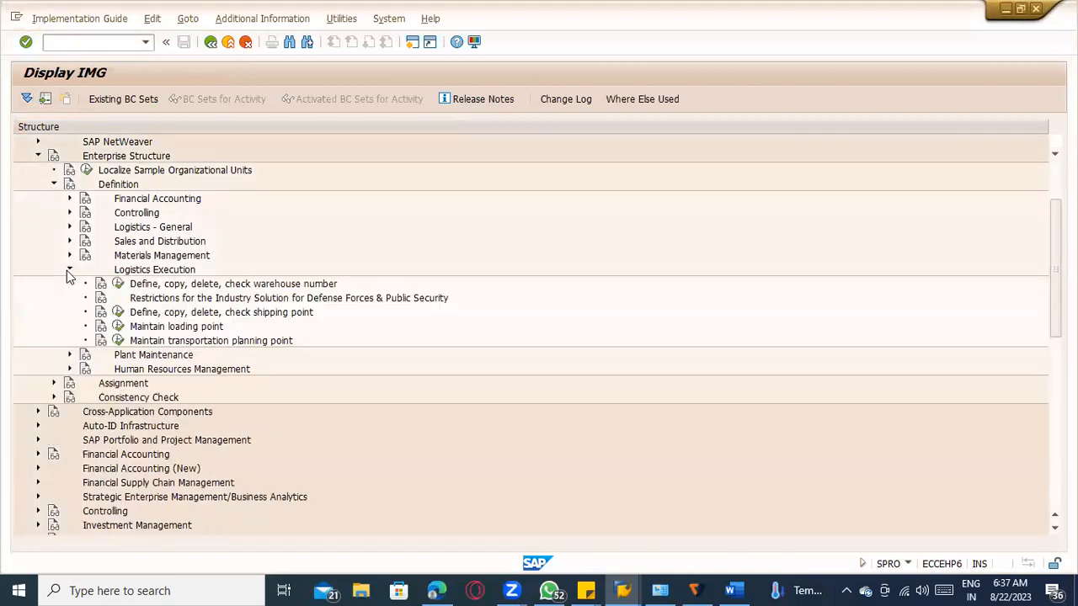
click(215, 313)
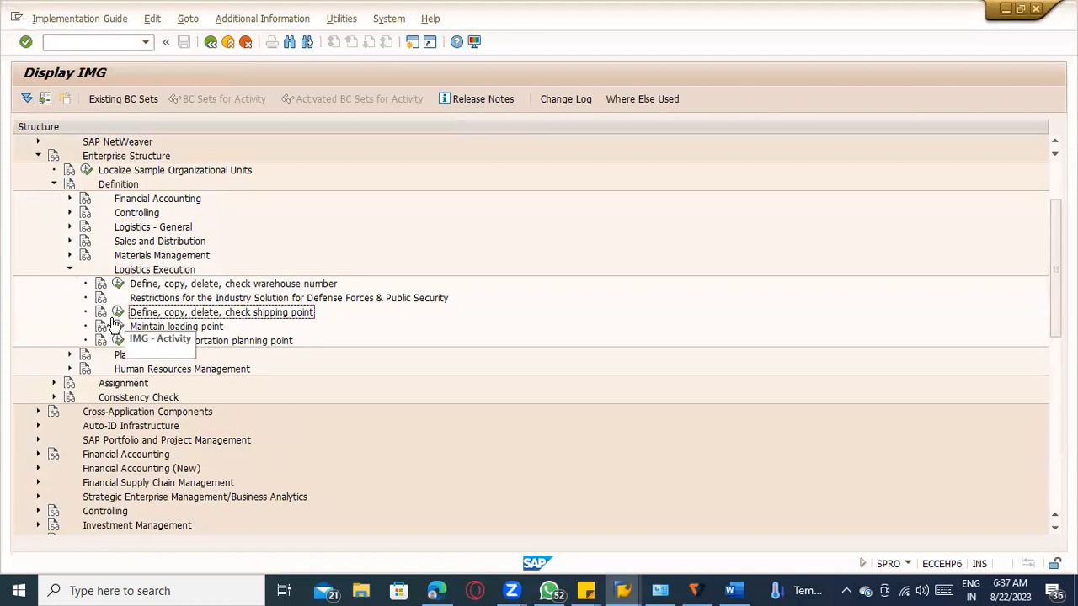
click(209, 42)
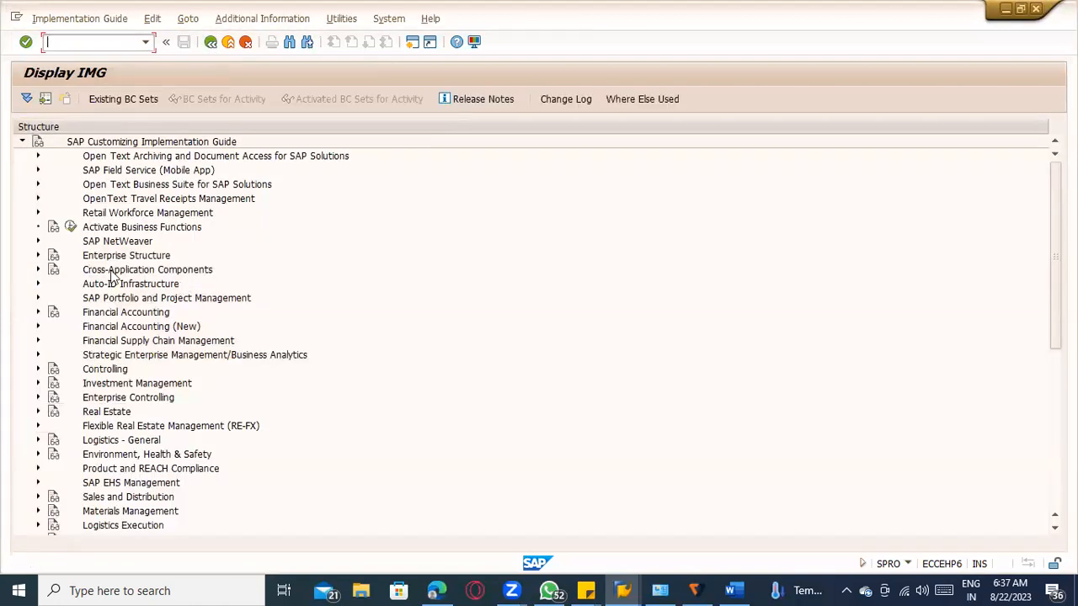
Open the Assign shipping point to plant activity under Enterprise Structure, Assignment, Logistics Execution
click(38, 256)
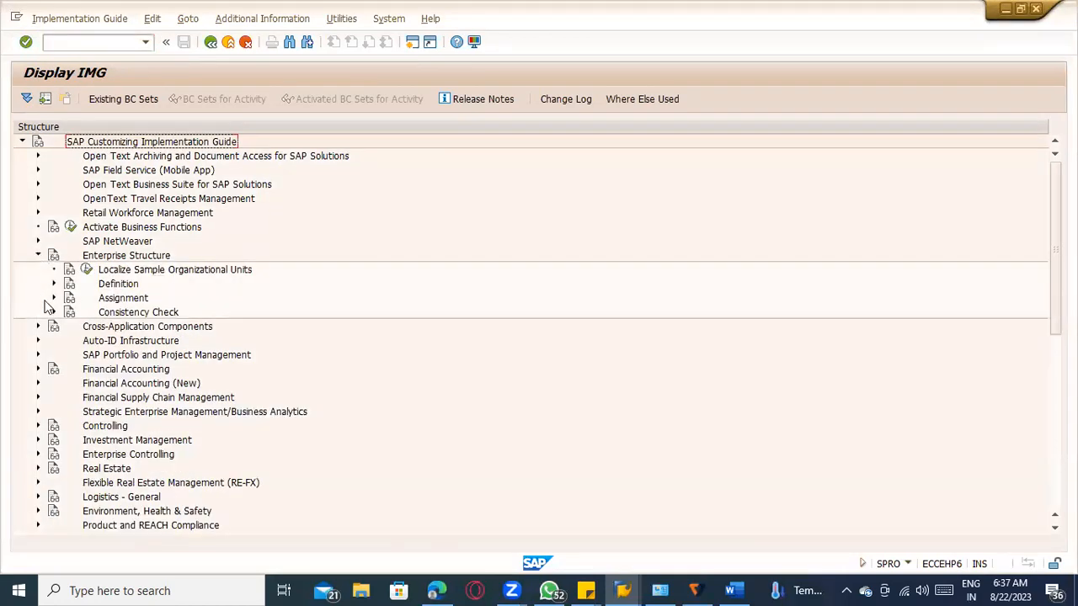
click(53, 298)
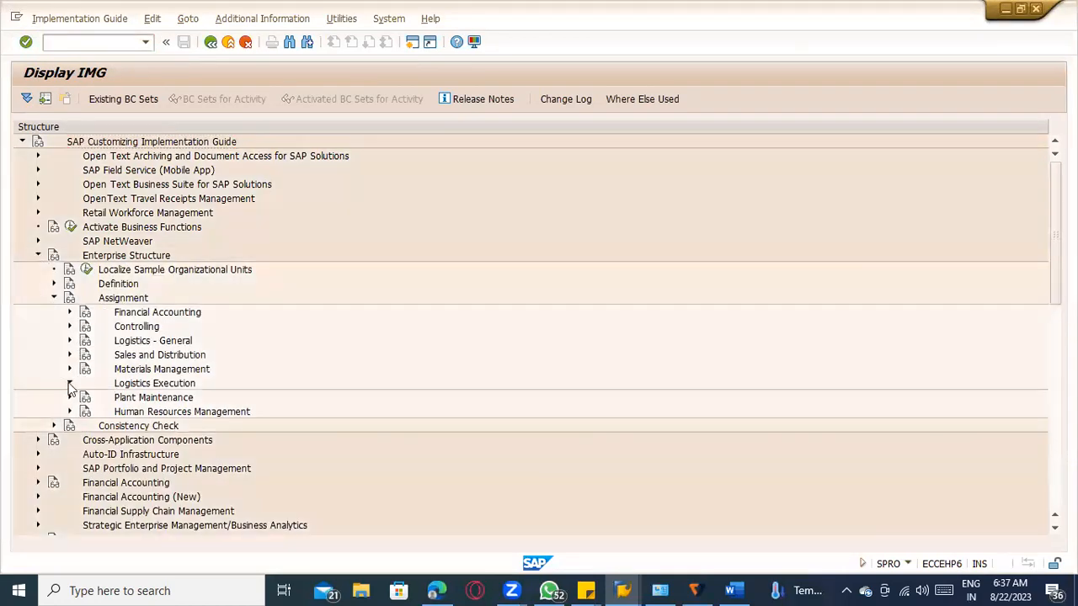
click(69, 383)
click(118, 426)
click(119, 426)
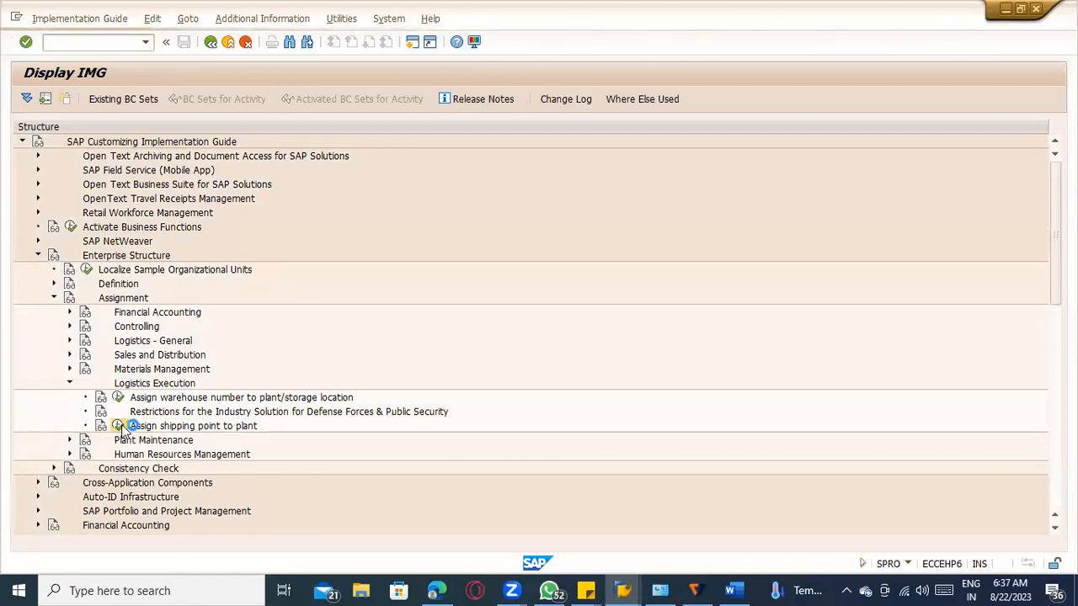
key(alt+Tab)
key(alt+Tab)
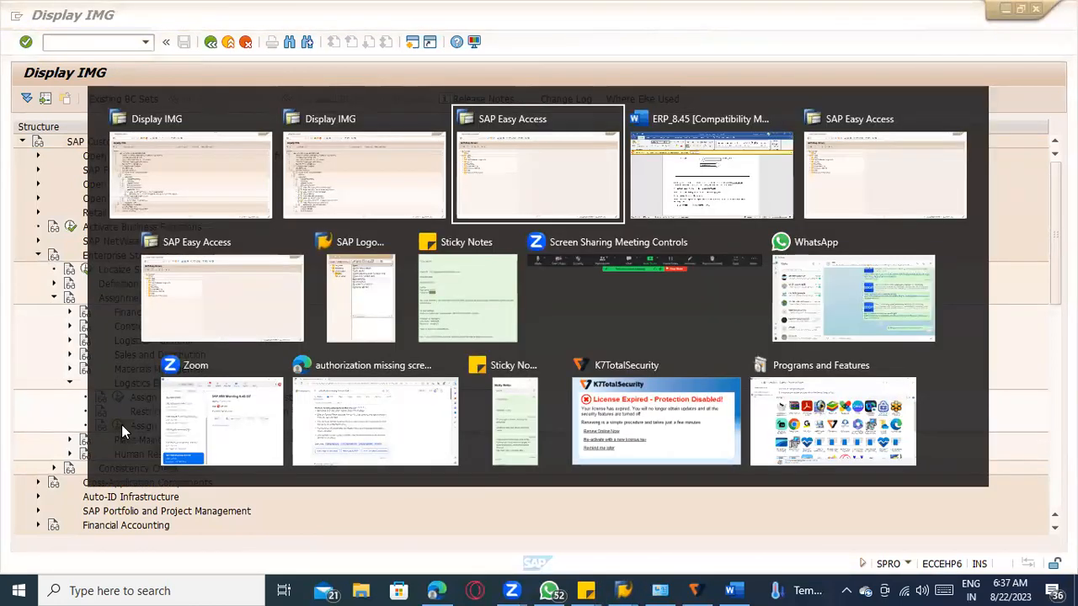
key(alt+shift+Tab)
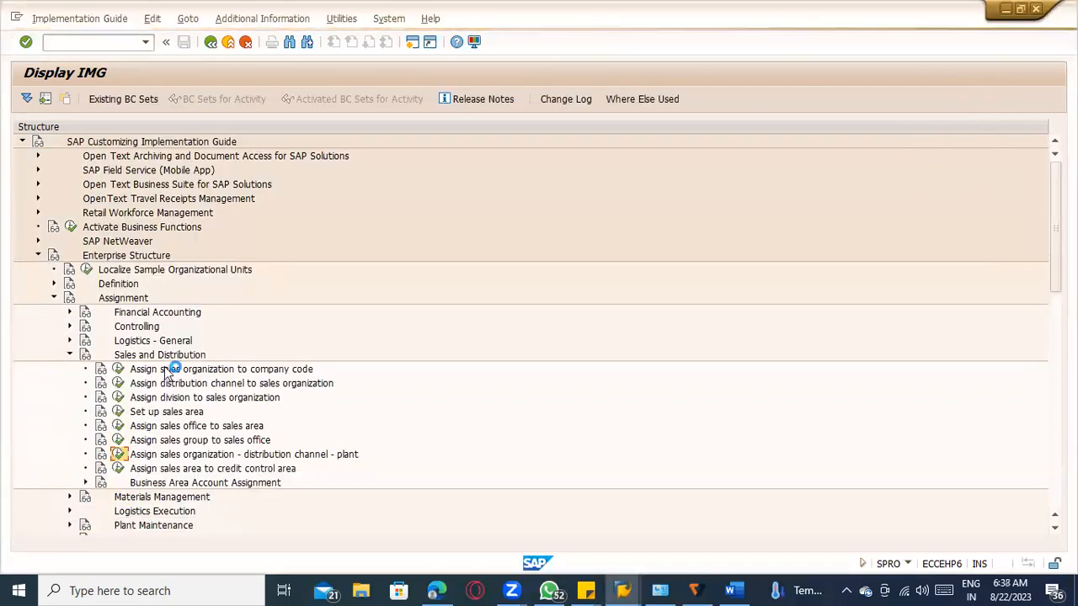
key(alt+Tab)
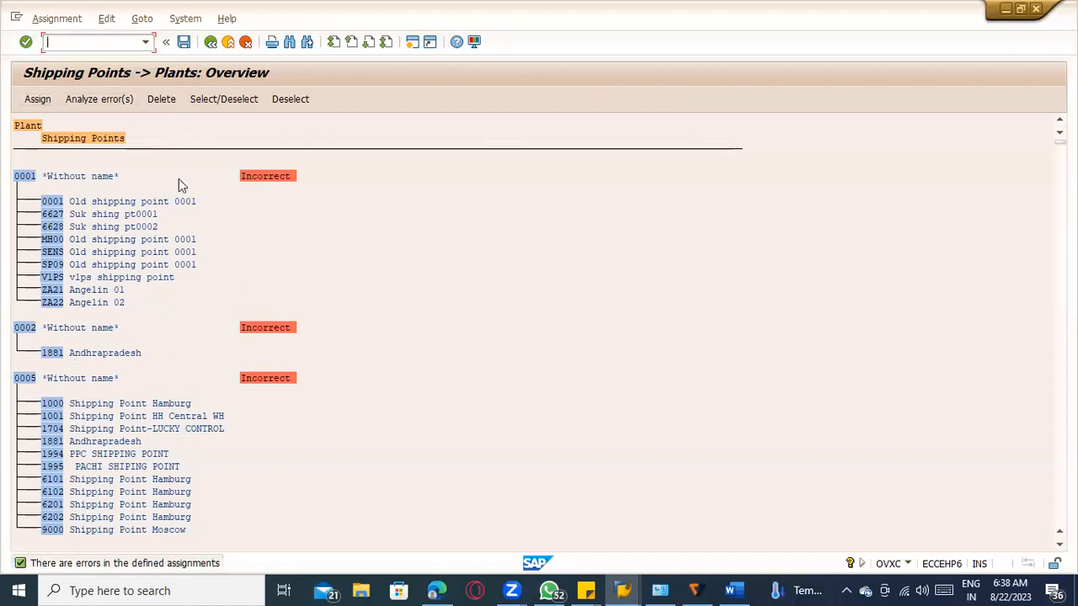
Find plant TACM in the shipping point overview, assign shipping point 1000 to it and save
key(ctrl+f)
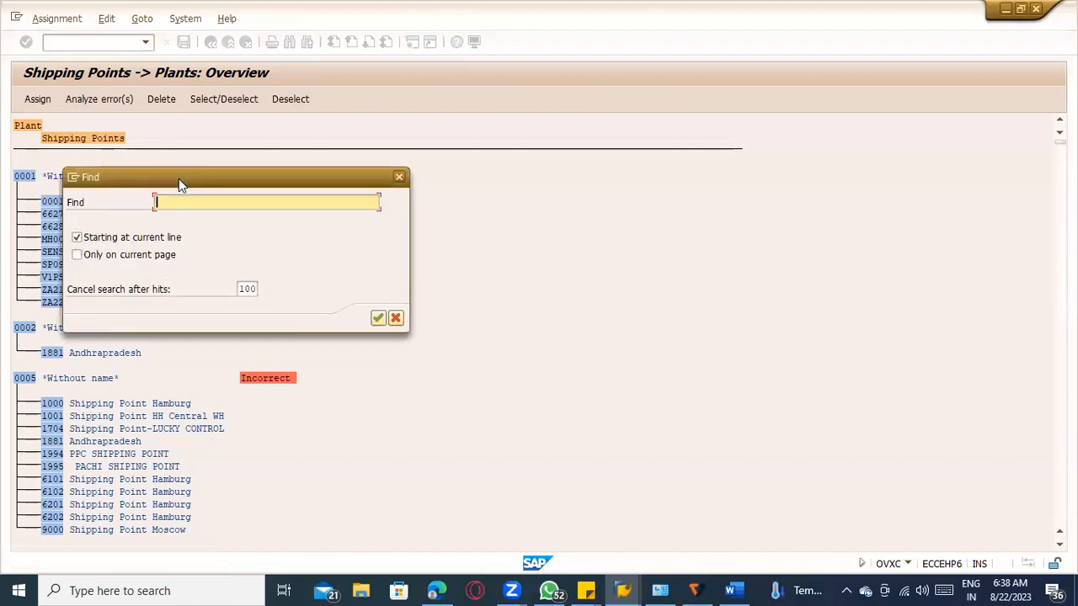
key(Return)
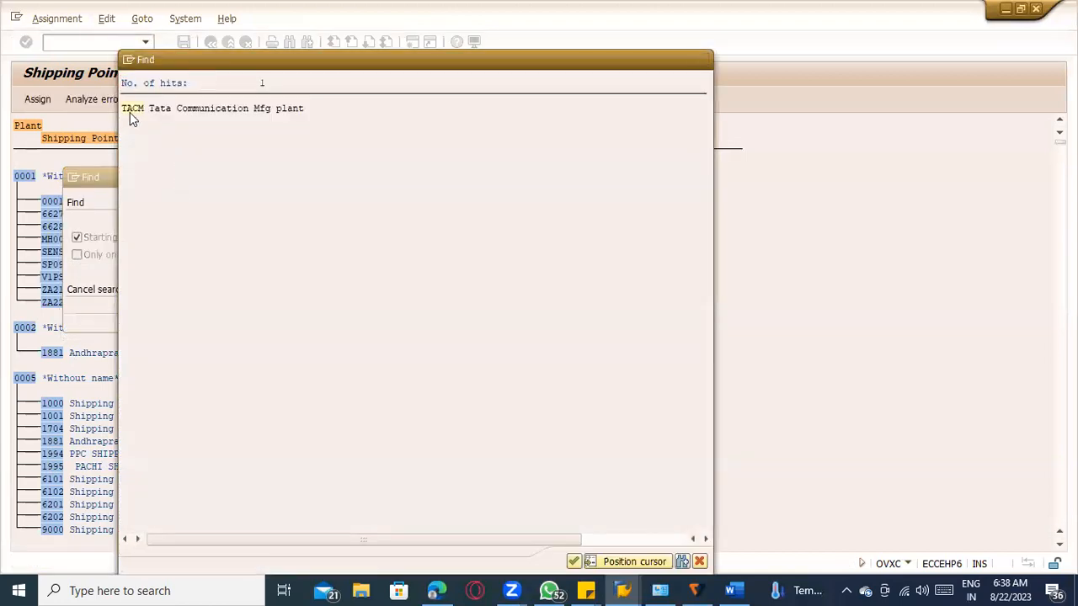
double_click(129, 112)
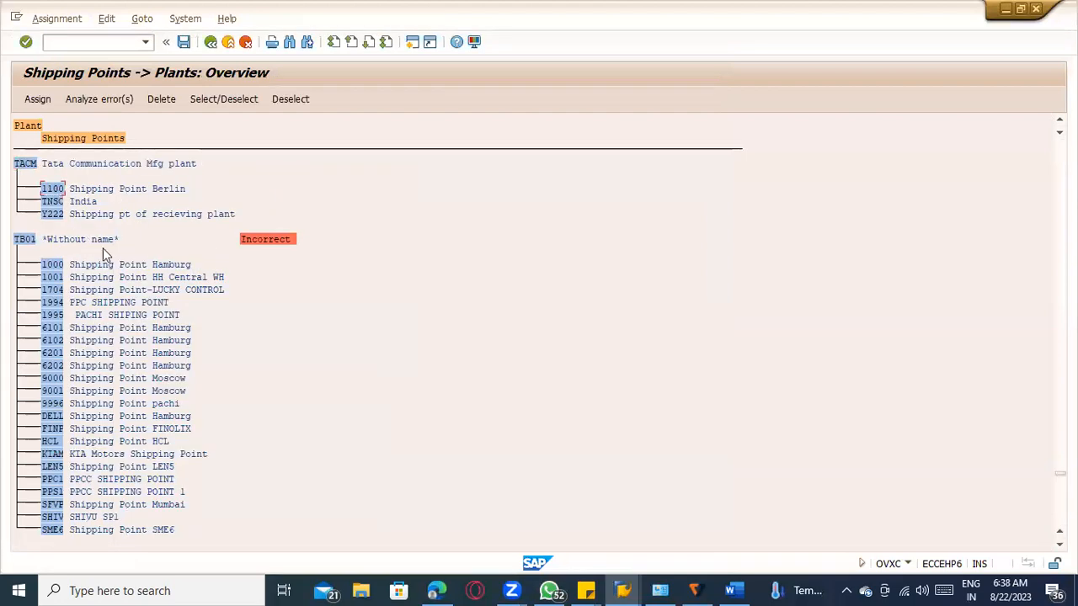
click(52, 202)
click(39, 100)
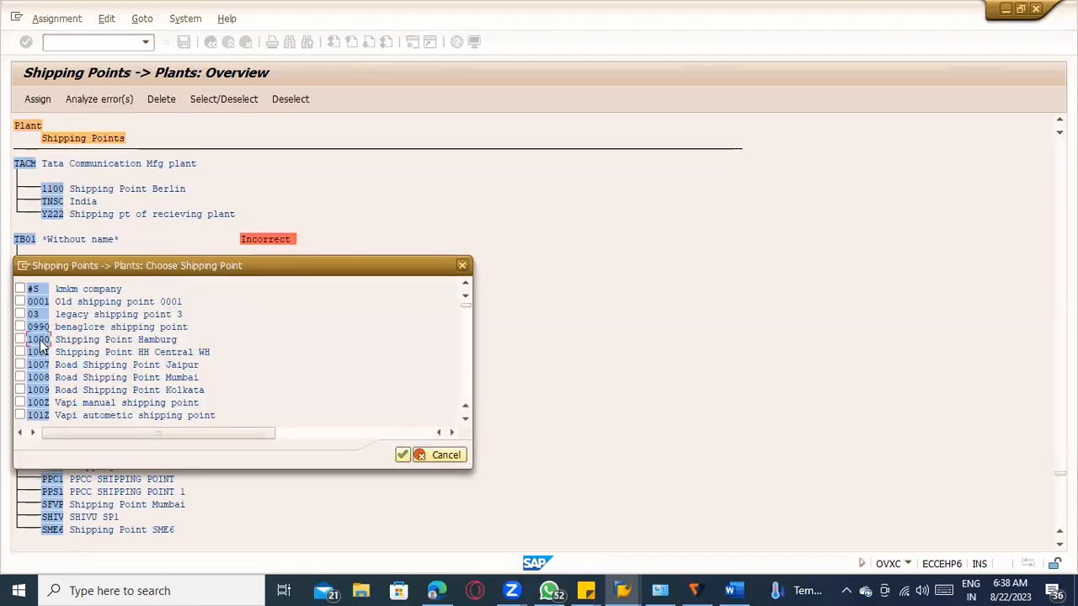
click(21, 340)
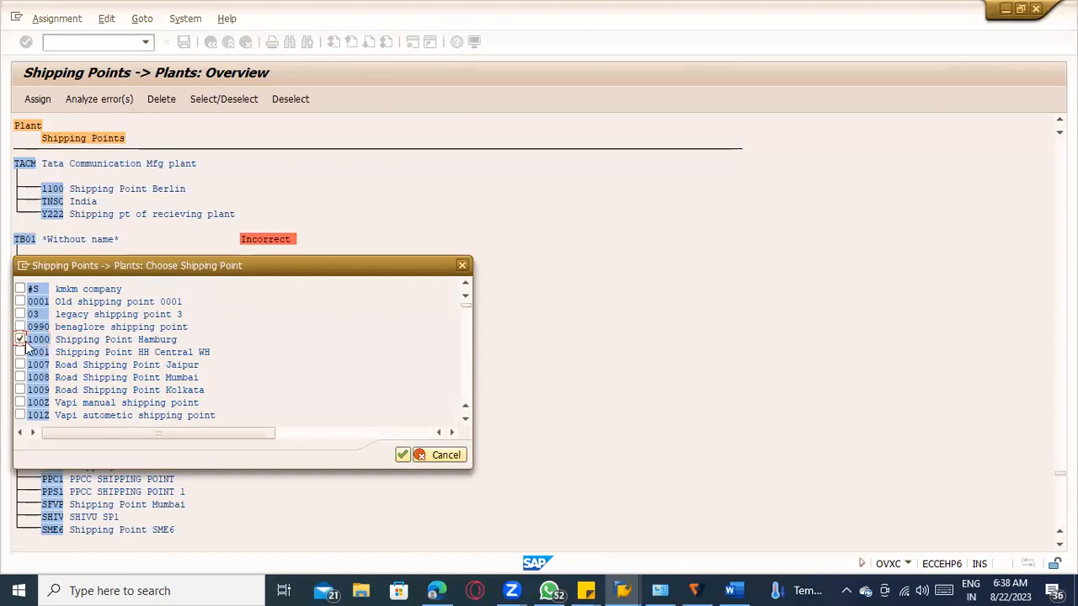
click(401, 455)
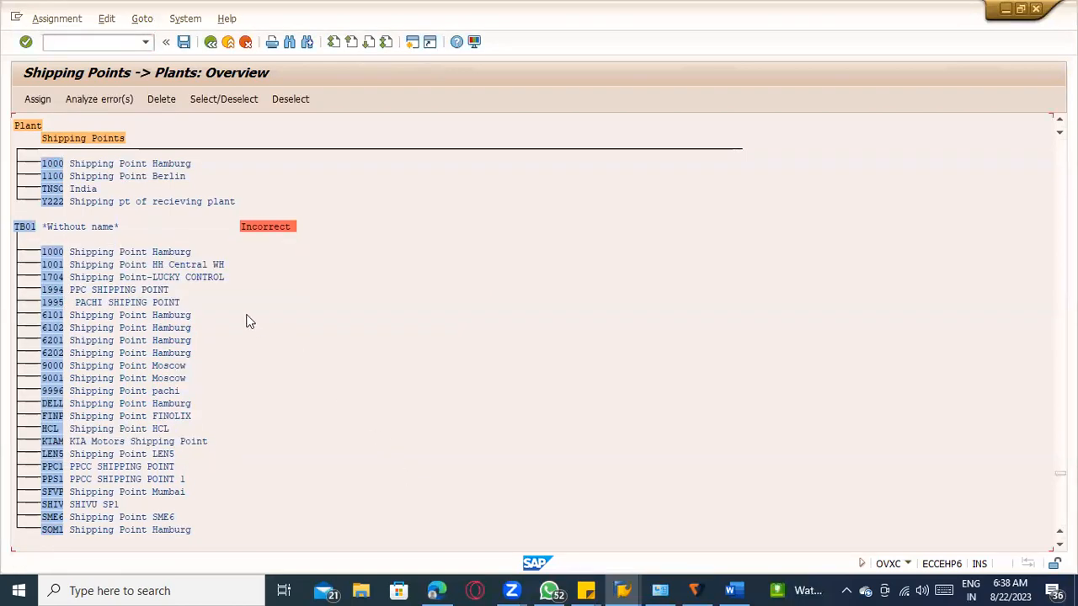
scroll(245, 320, up, 2)
click(184, 41)
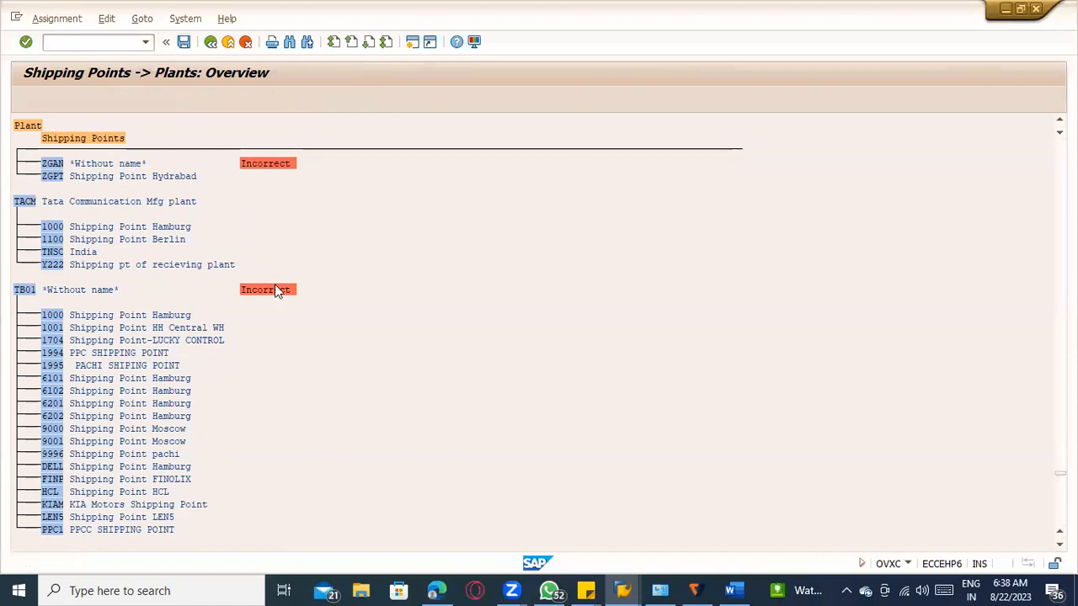
click(231, 258)
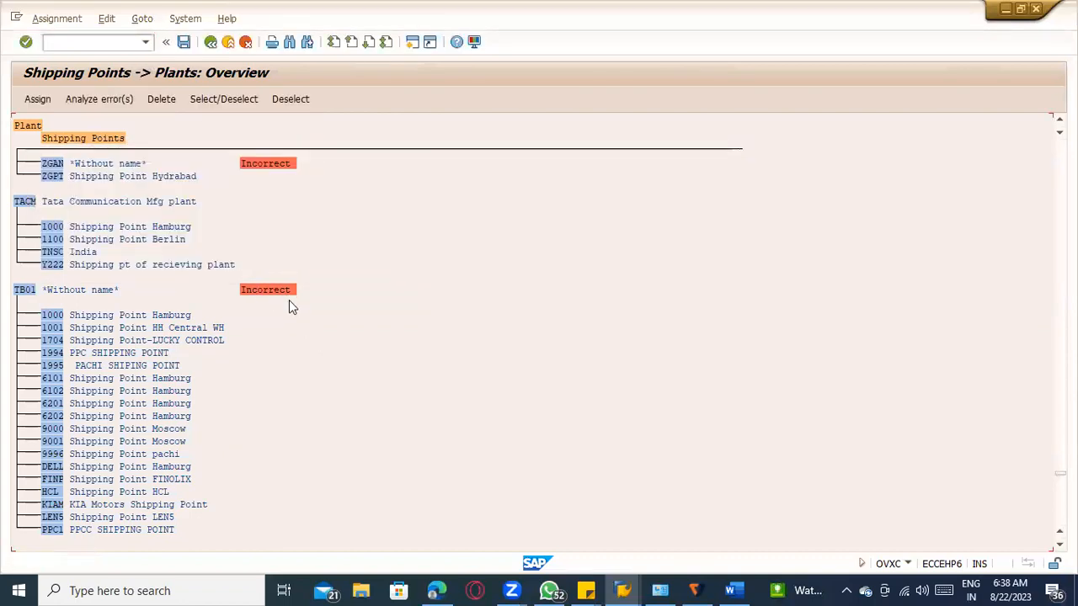
Search the shipping point assignments for plant TACD
key(ctrl+f)
text(TACD)
key(Return)
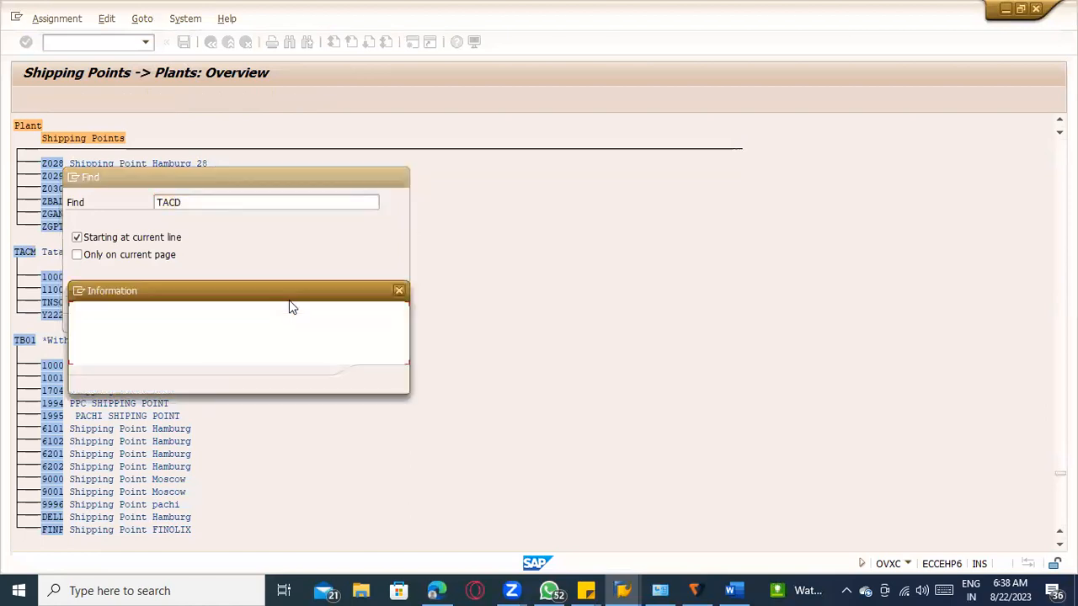
key(Escape)
key(Escape)
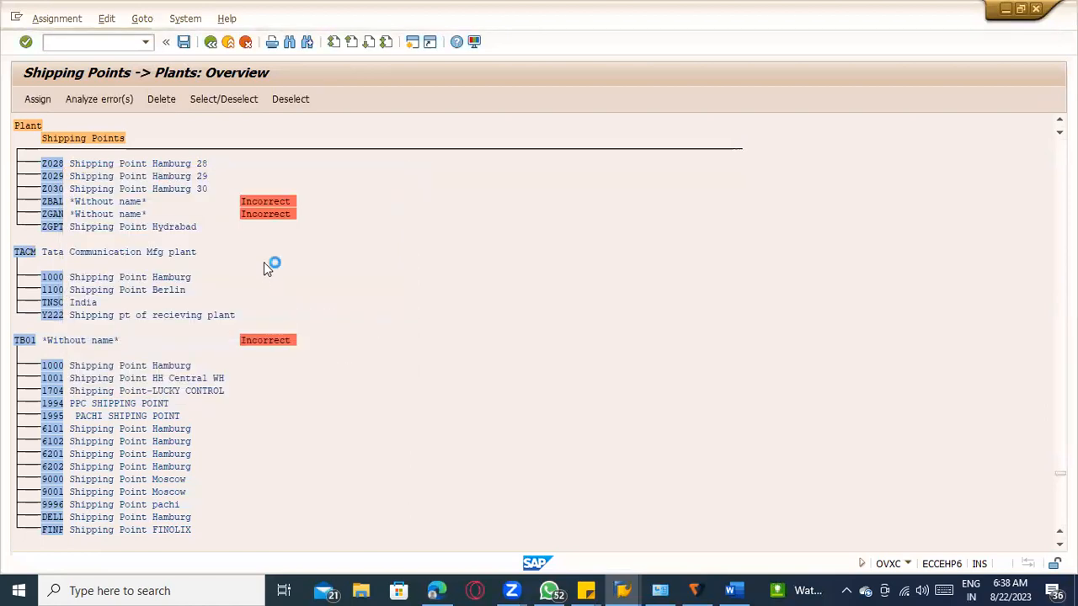
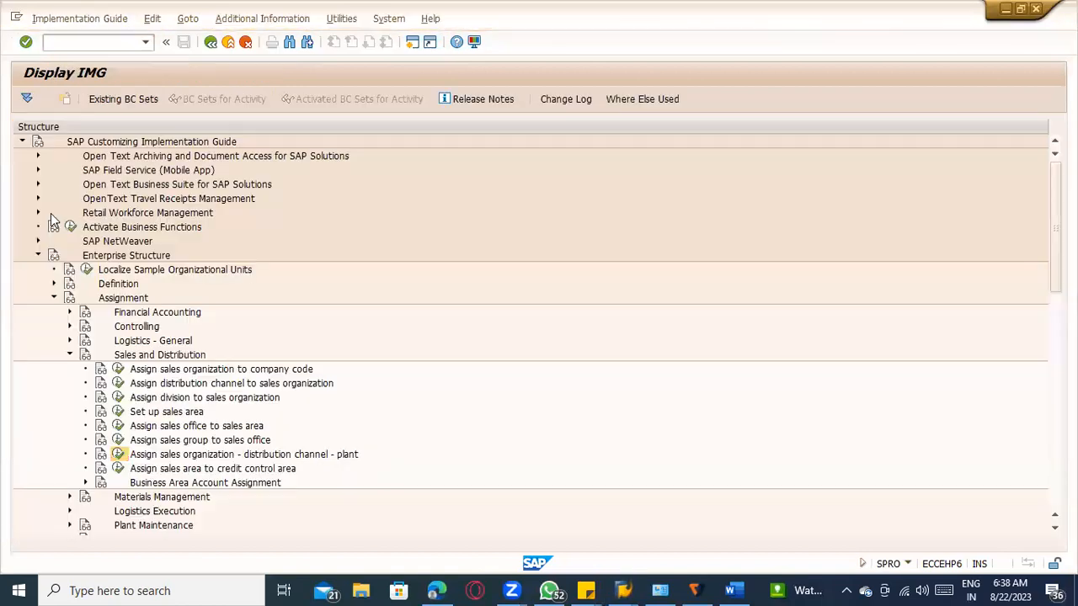
Launch the sales organization, distribution channel and plant assignment activity, and start transaction ME21N in another session
click(118, 454)
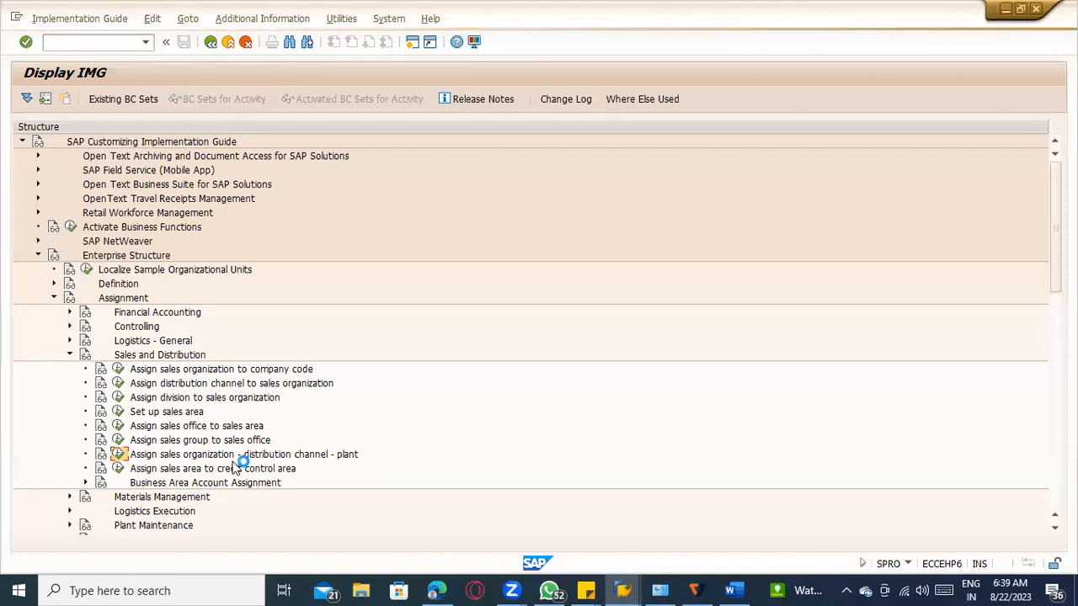
key(alt+Tab)
key(Tab)
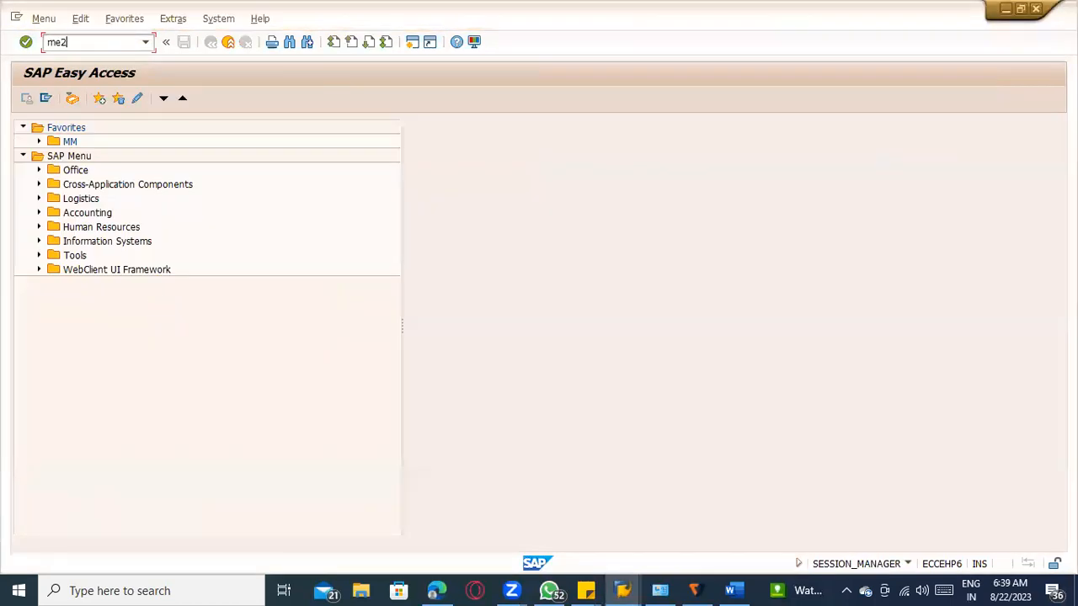
key(Return)
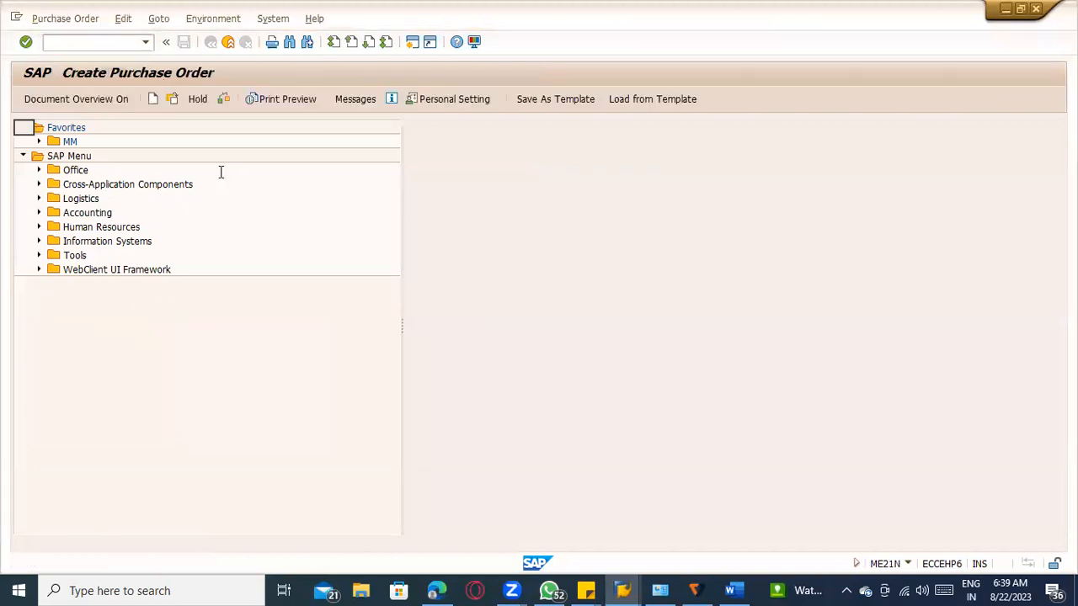
Enter TACM as the vendor and set the order type to UB Stock transport order
click(325, 127)
text(TACM)
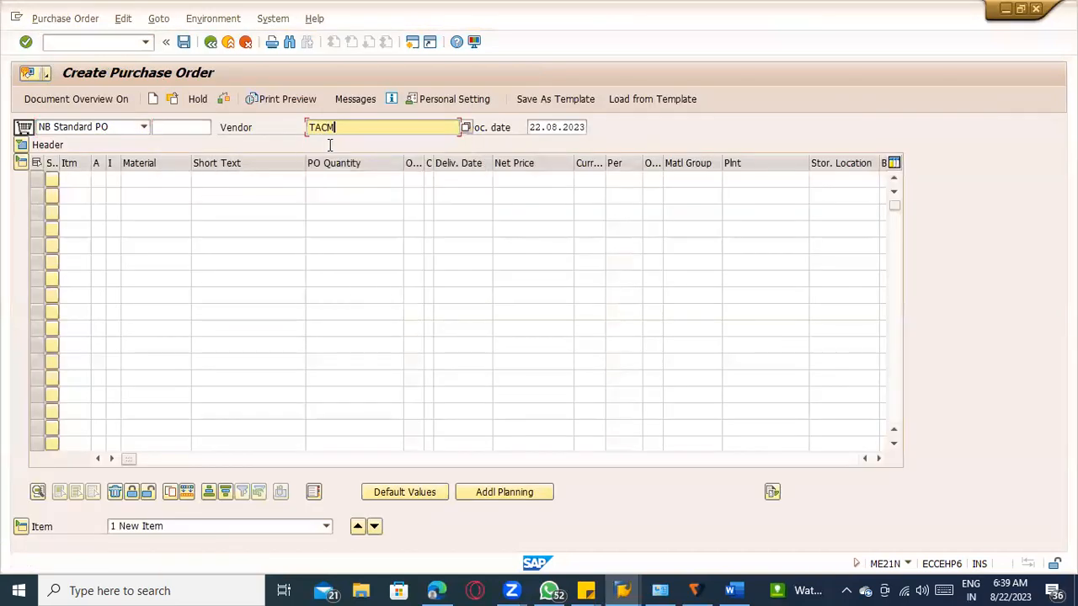
key(Return)
click(123, 128)
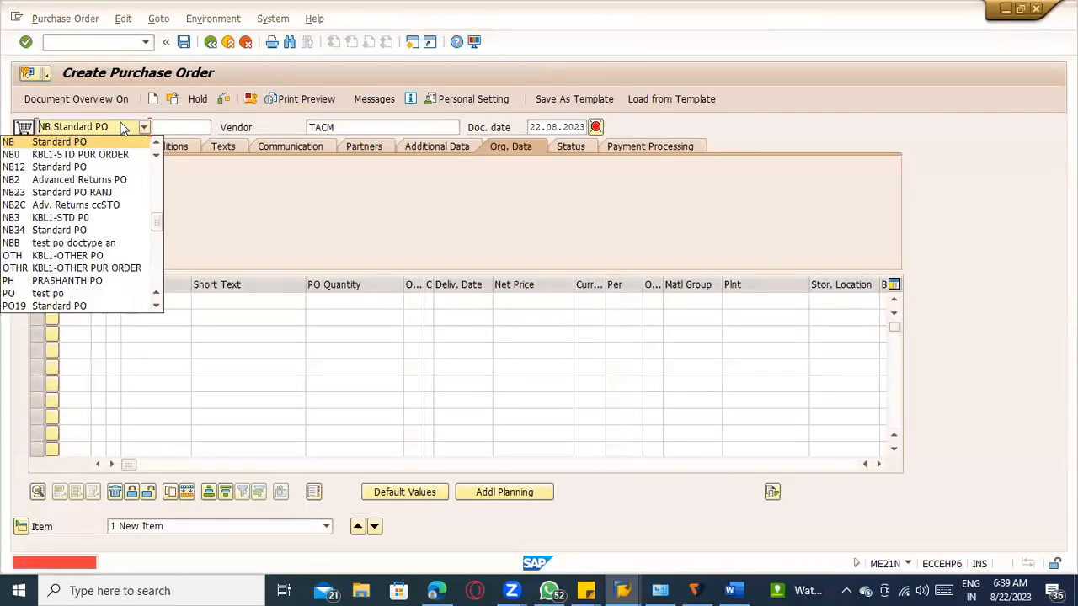
key(u)
key(Return)
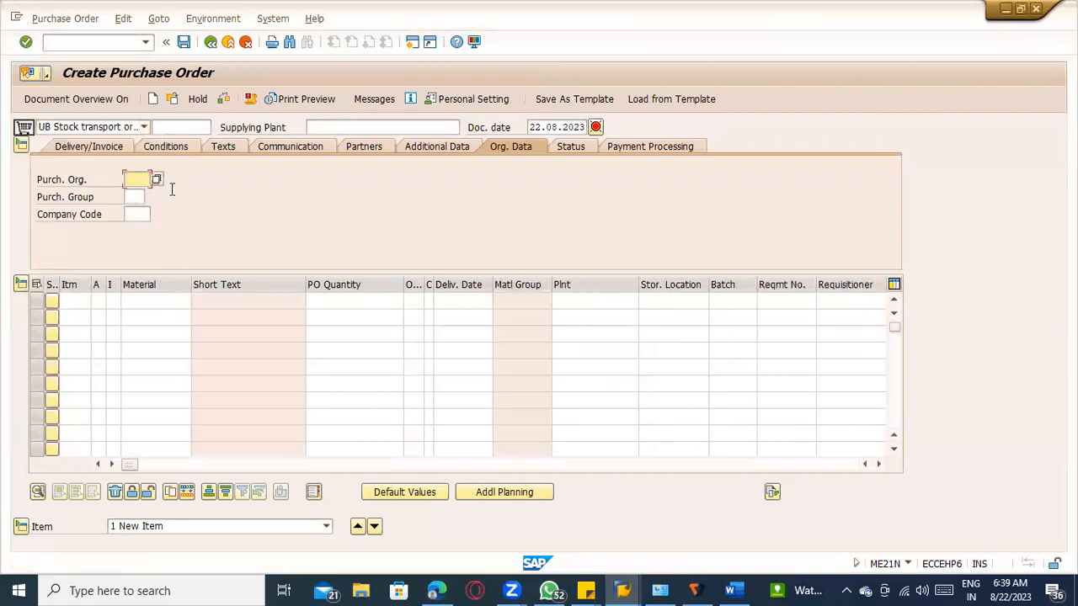
Set the organizational data to purchasing organization TACD, purchasing group 000 and company code TATC
click(139, 198)
click(141, 201)
click(141, 214)
click(138, 216)
click(139, 233)
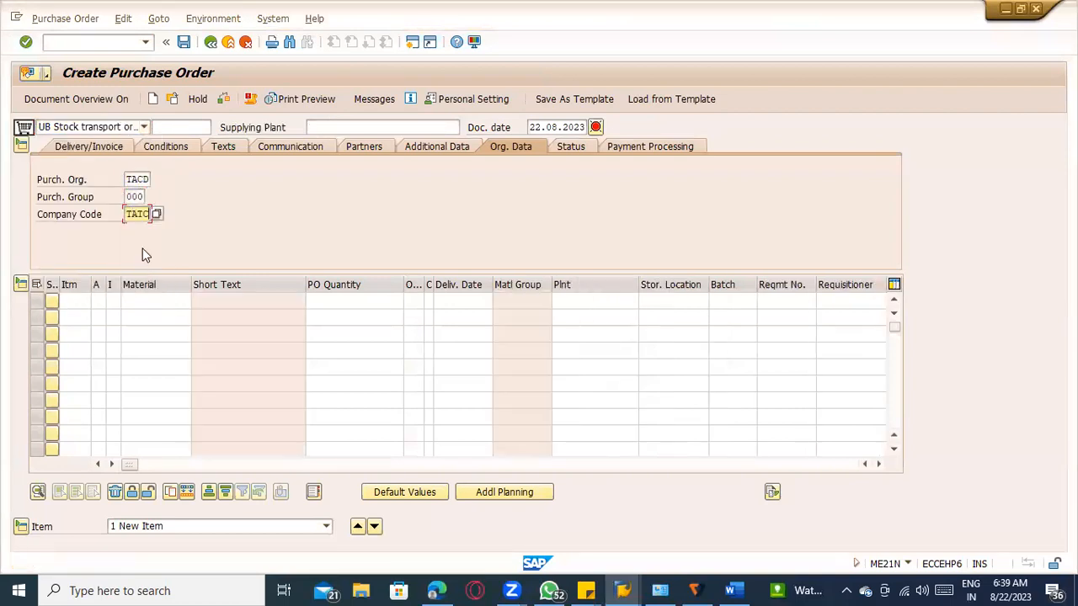
Enter a purchase order item for material SUGARCANE with item category U, plant TACD and storage location 0001
click(151, 302)
click(148, 316)
click(113, 301)
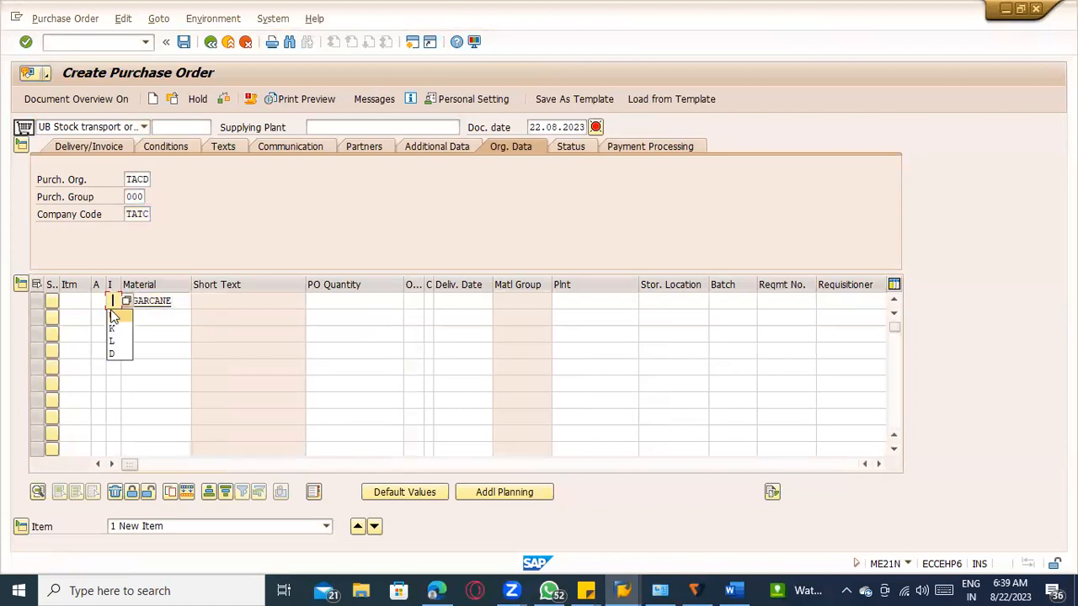
click(111, 316)
click(602, 300)
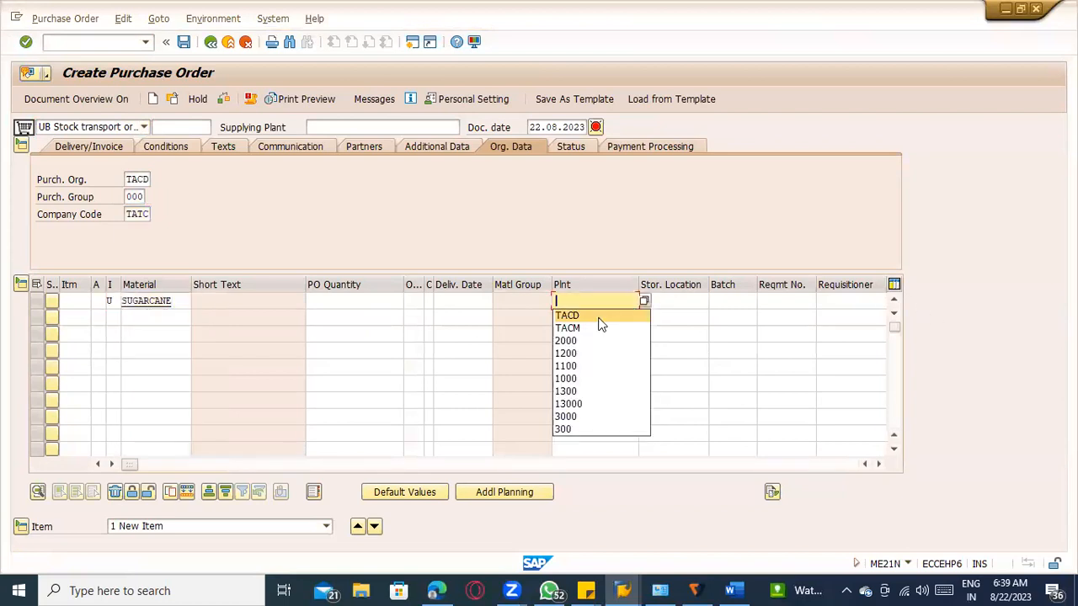
click(599, 317)
click(656, 302)
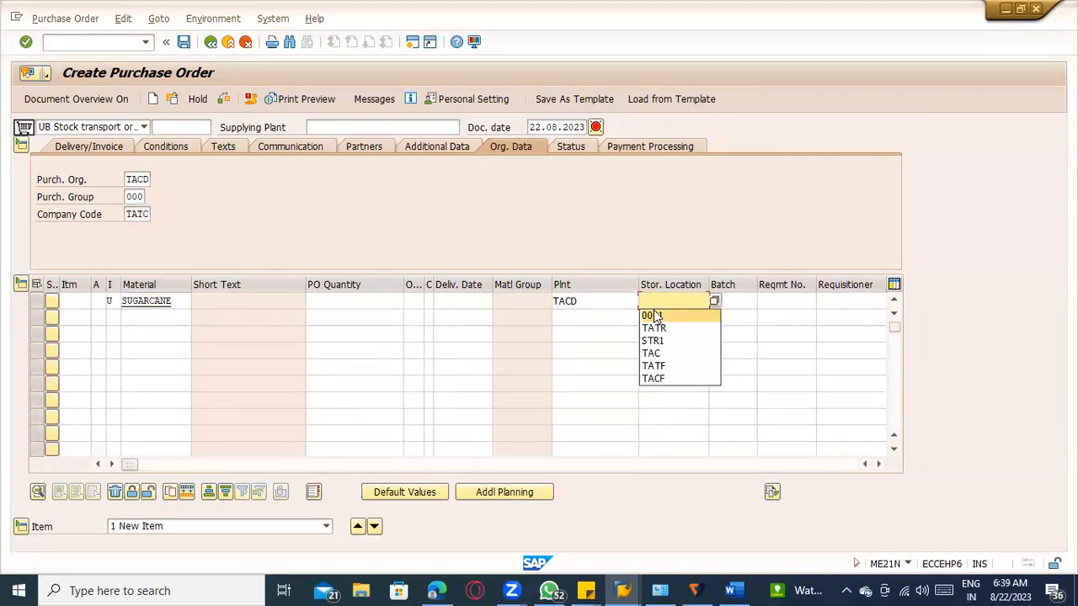
click(654, 316)
click(378, 302)
key(Return)
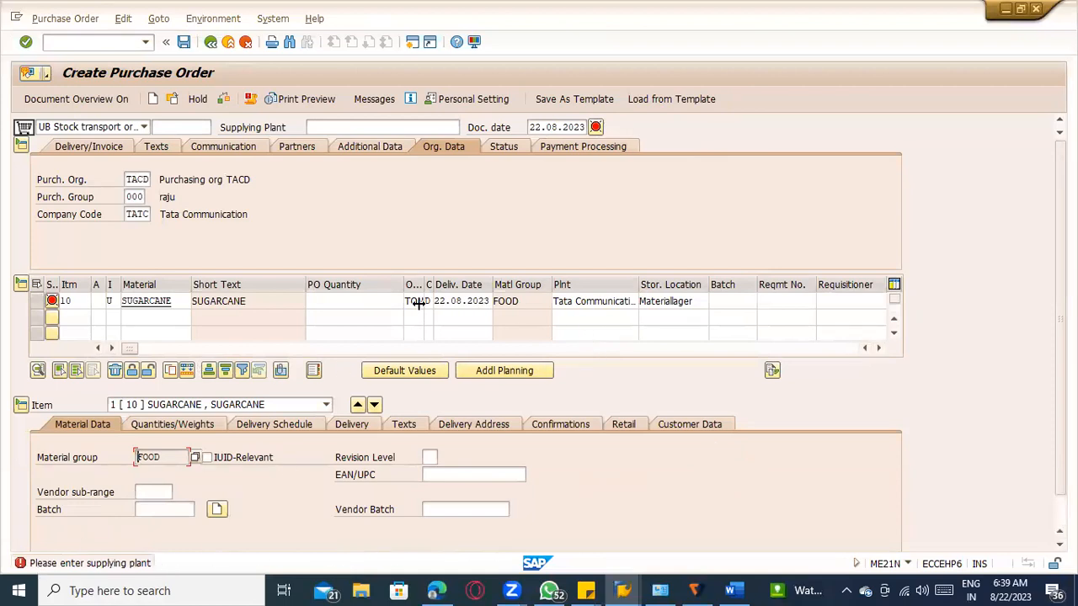
Set the supplying plant to TACM and validate the purchase order
click(319, 127)
click(325, 141)
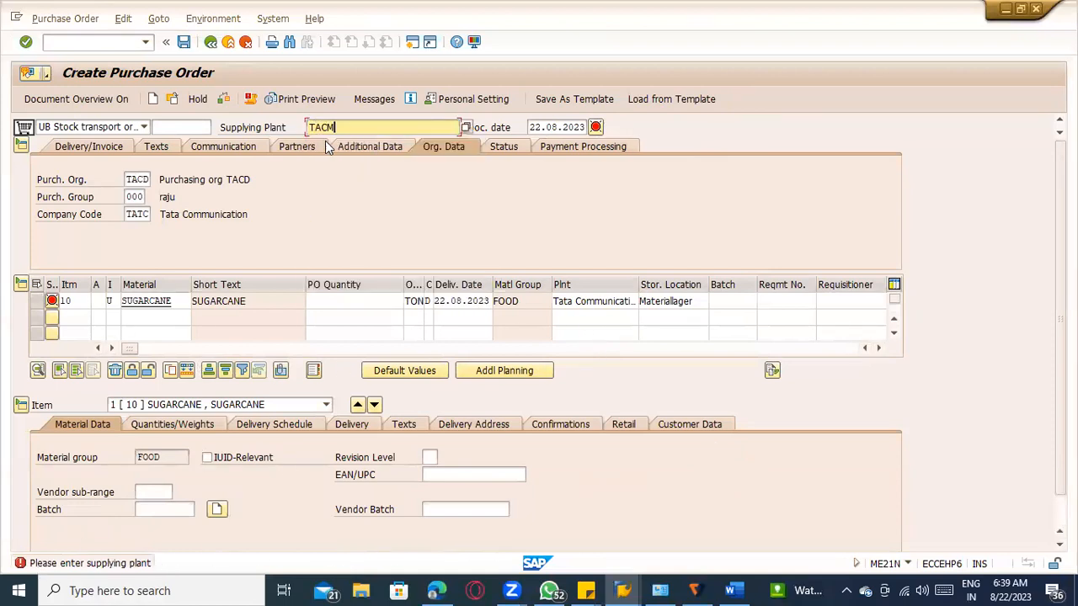
key(Return)
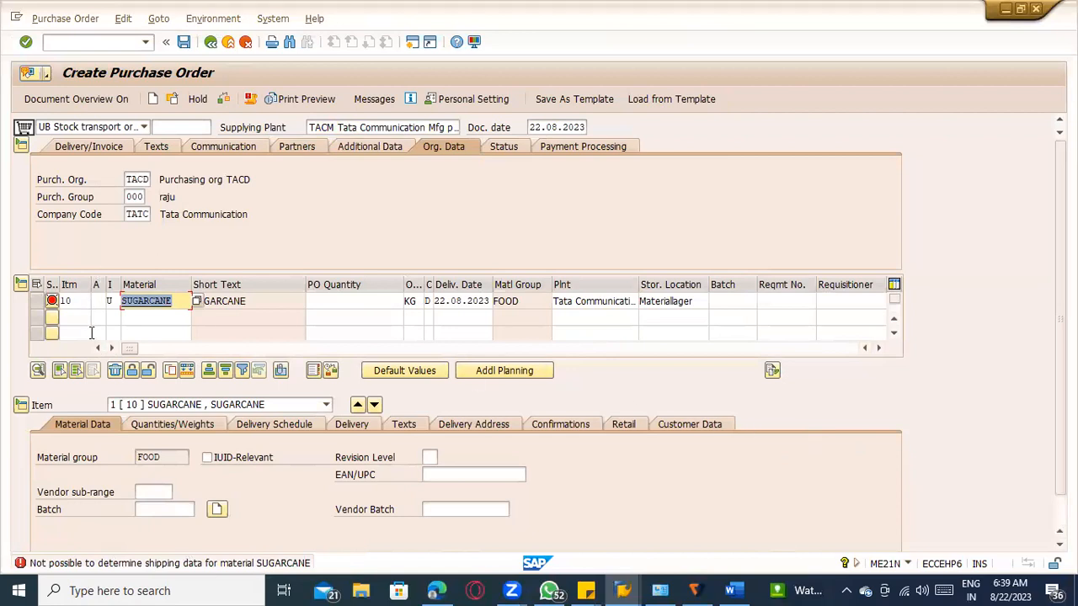
Switch back to the SPRO session with the sales organization, distribution channel and plant assignments
key(alt+Tab)
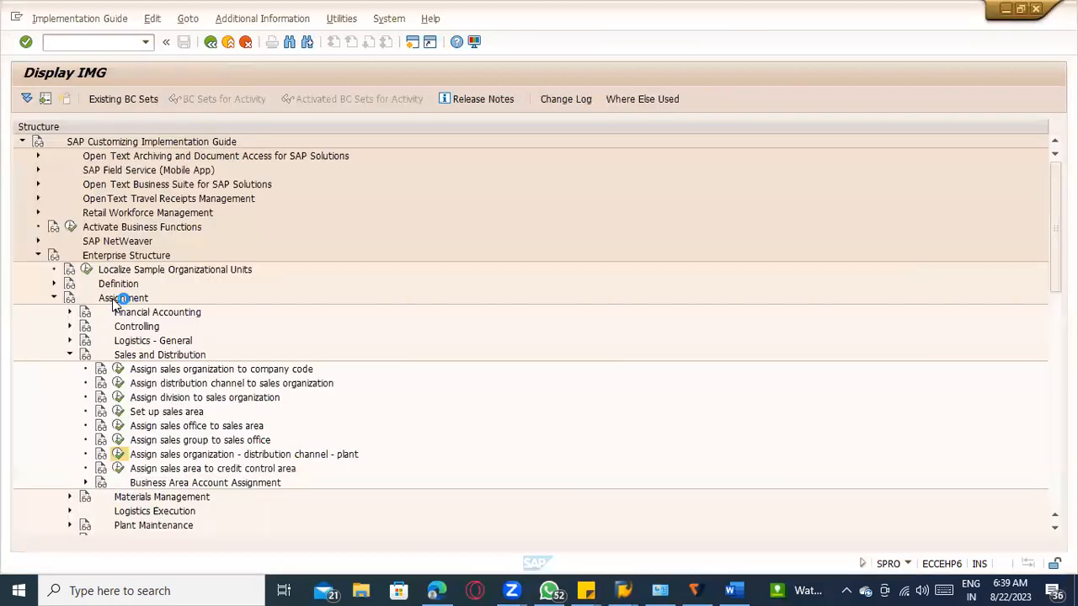
key(alt+Tab)
key(alt+Tab)
key(alt+Tab)
key(alt+Tab)
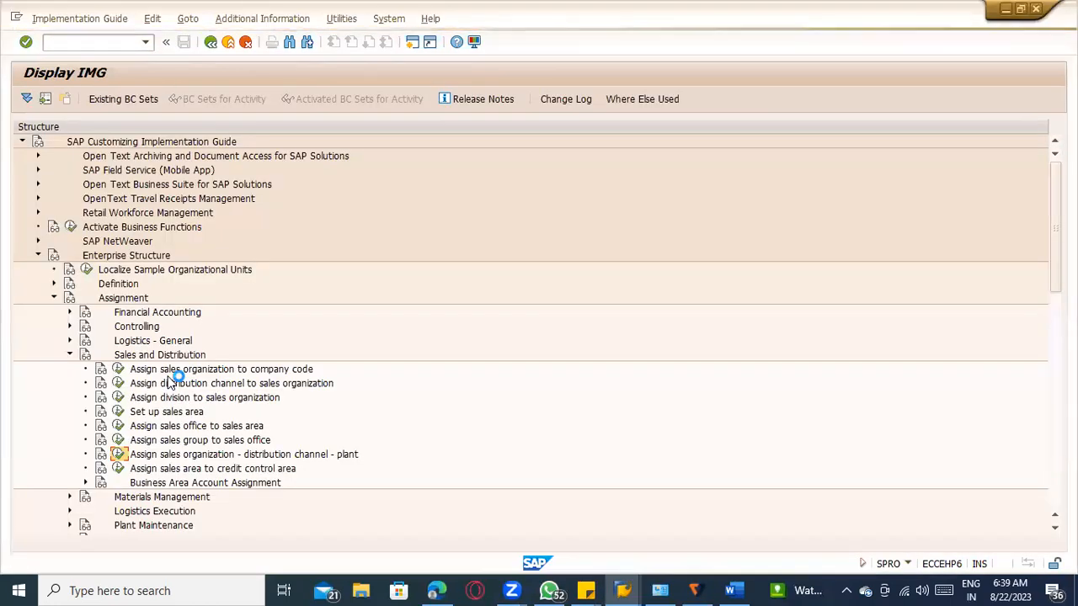
key(alt+Tab)
key(alt+Tab)
key(alt+Tab)
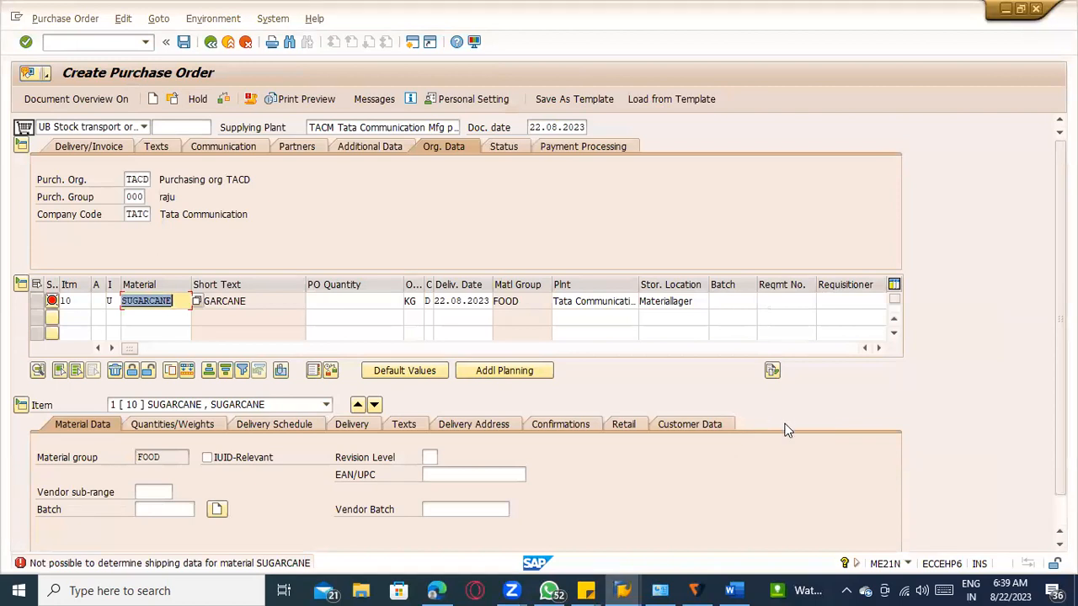
key(alt+Tab)
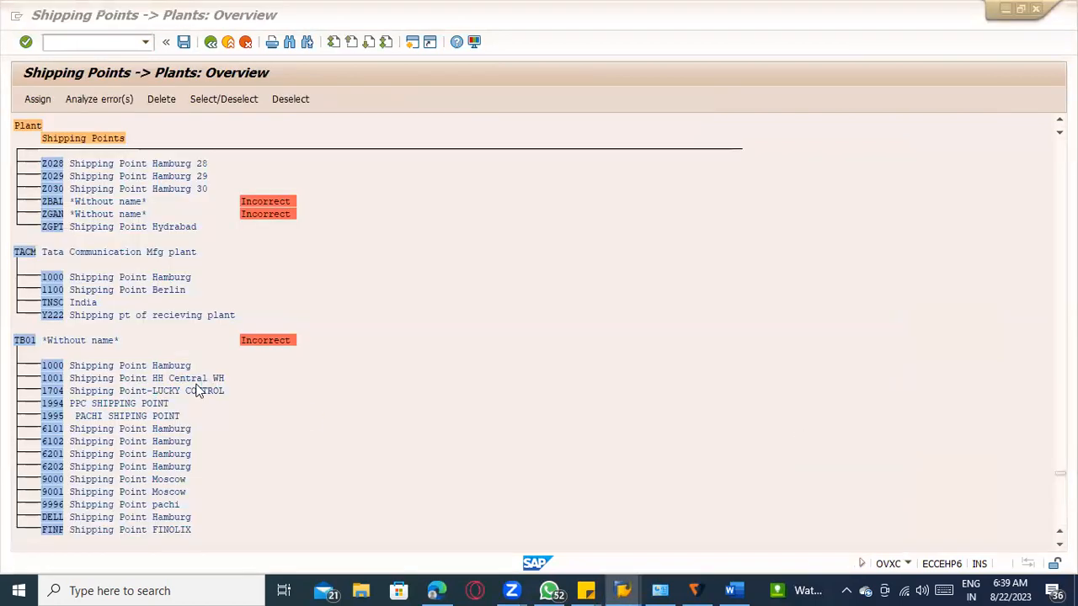
key(alt+Tab)
key(Tab)
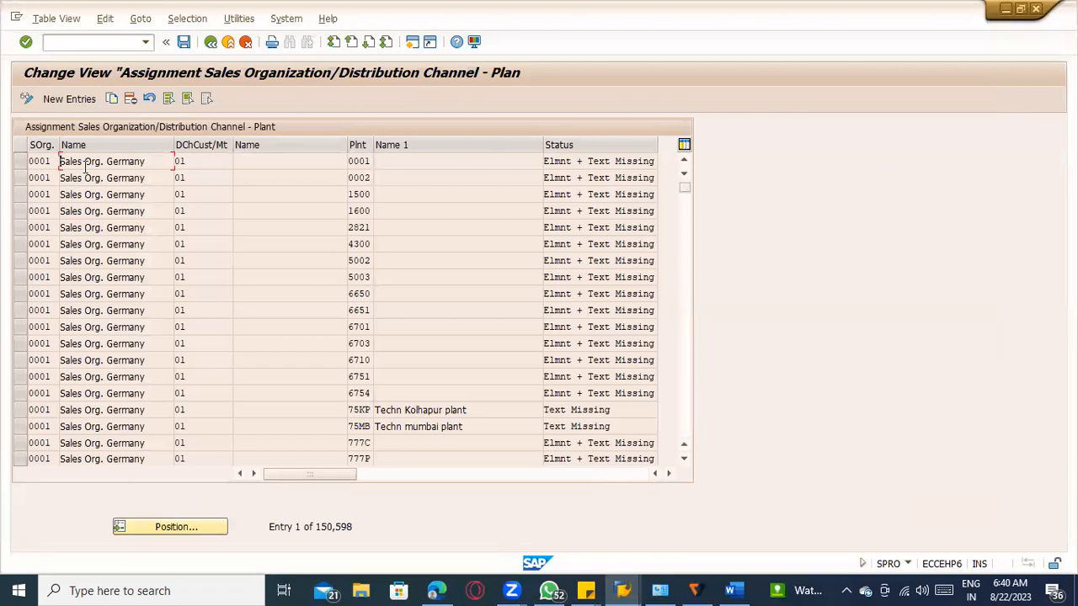
Check the plant assignment for sales organization 1000, distribution channel 10 and plant TACM, and return to the IMG structure
click(191, 528)
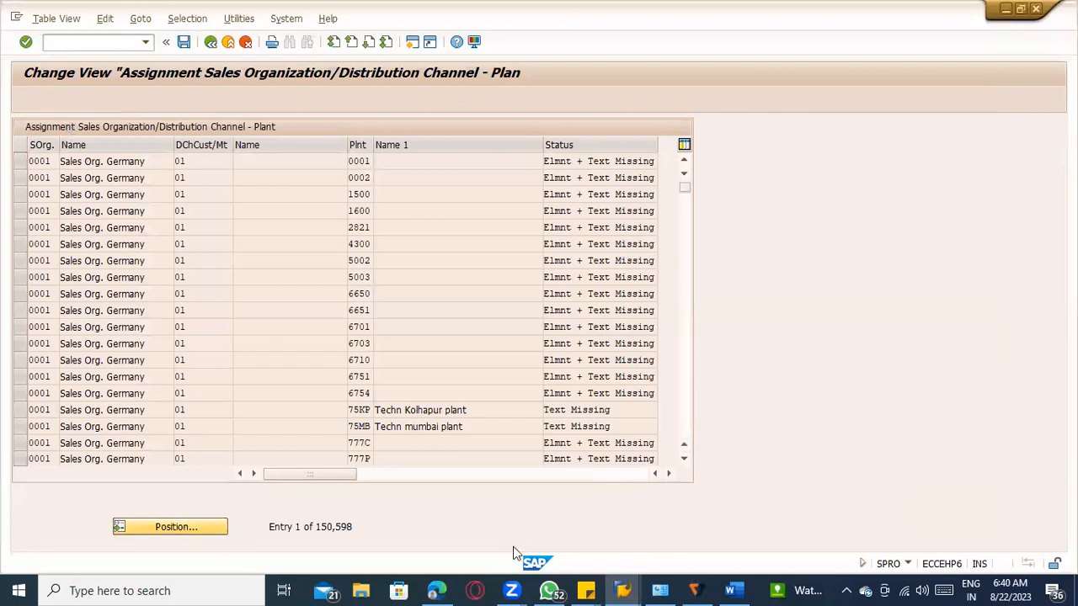
text(1000)
key(Tab)
text(10)
key(Tab)
text(TACM)
key(Return)
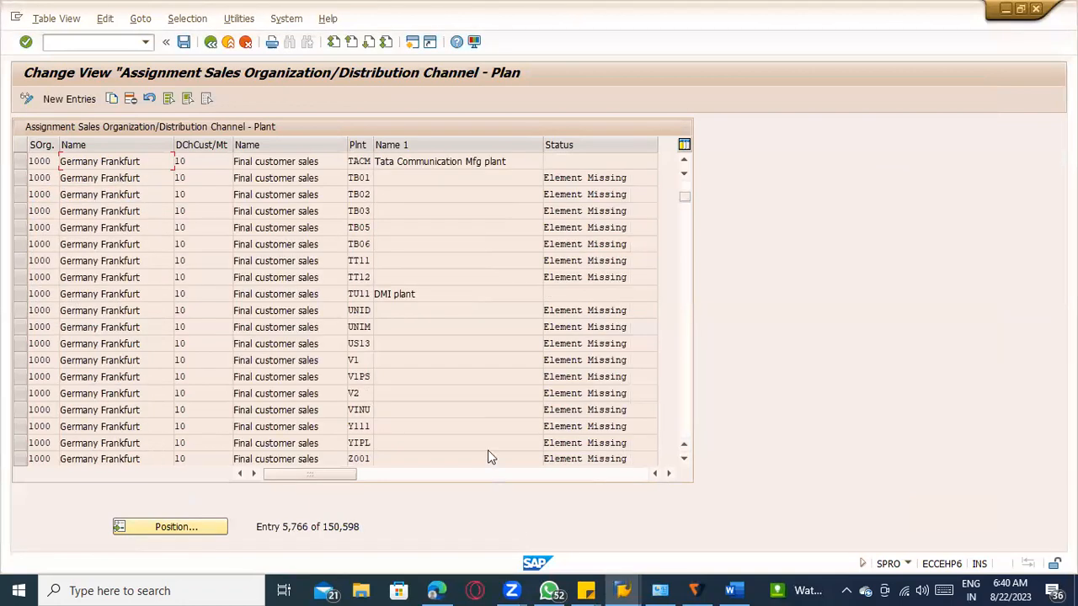
click(367, 166)
click(210, 42)
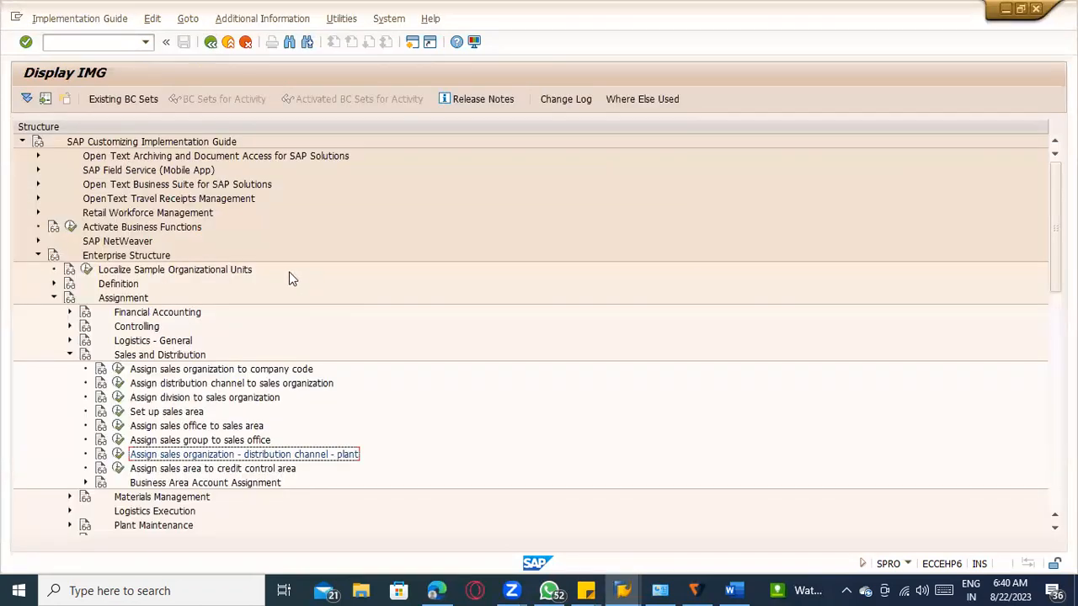
Open Define Common Distribution Channels in the Sales and Distribution master data customizing
scroll(292, 368, down, 4)
scroll(295, 376, down, 11)
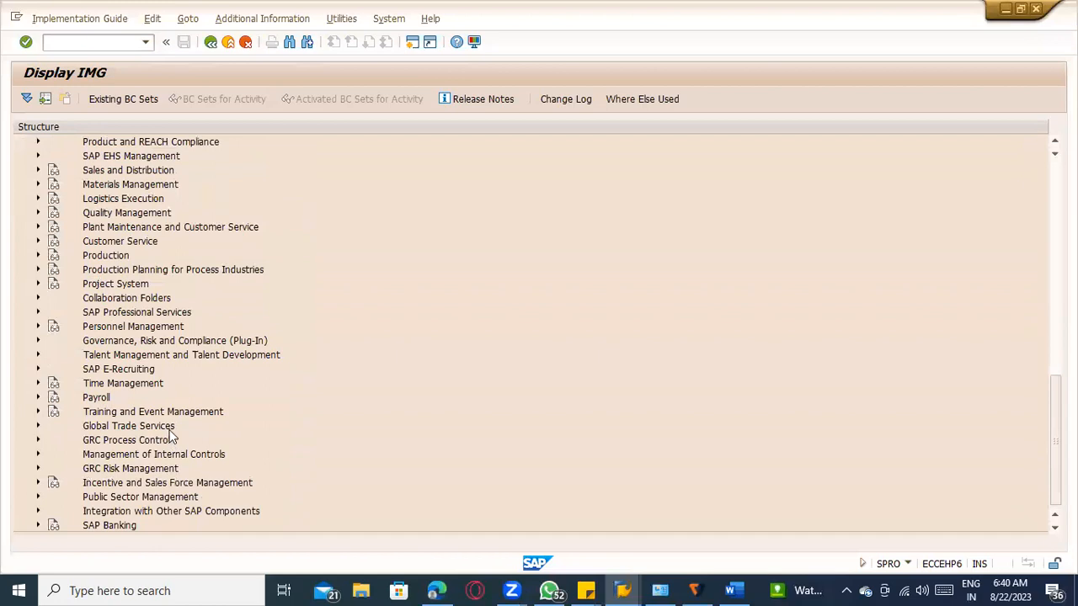
scroll(171, 433, up, 1)
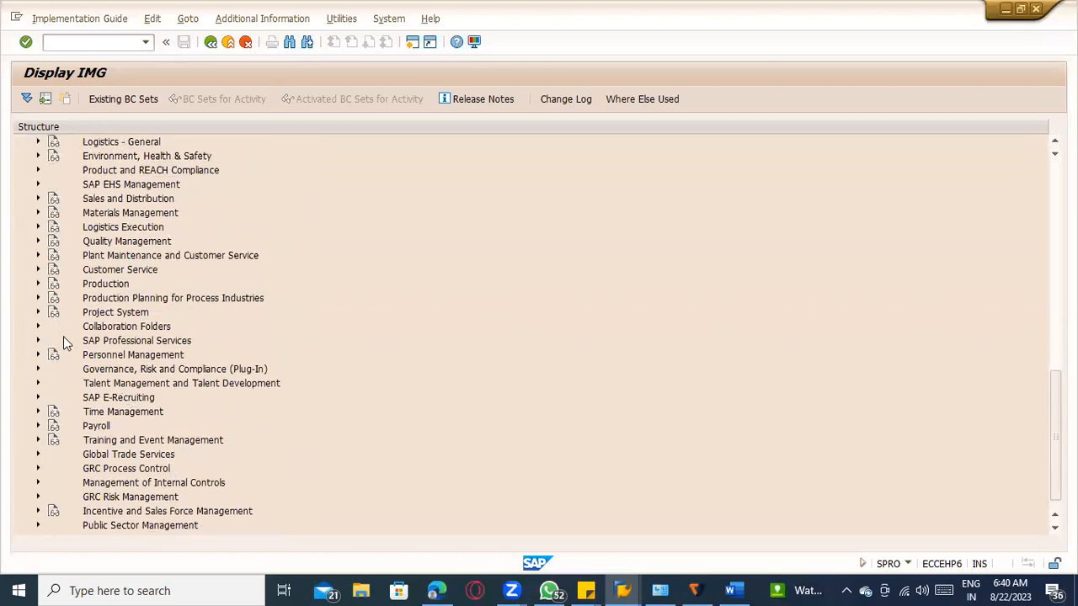
click(37, 199)
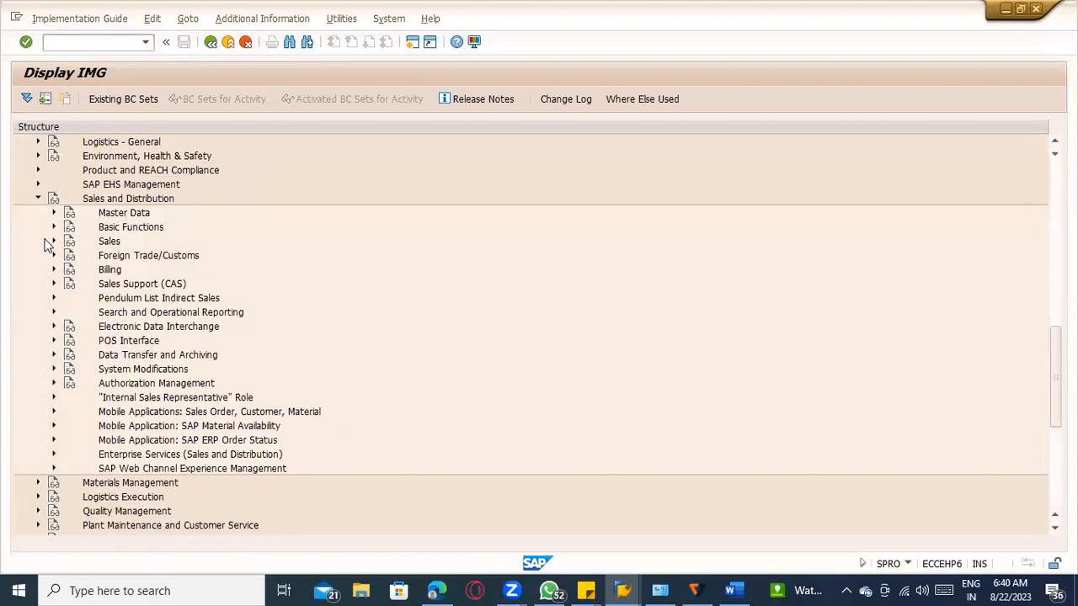
click(50, 241)
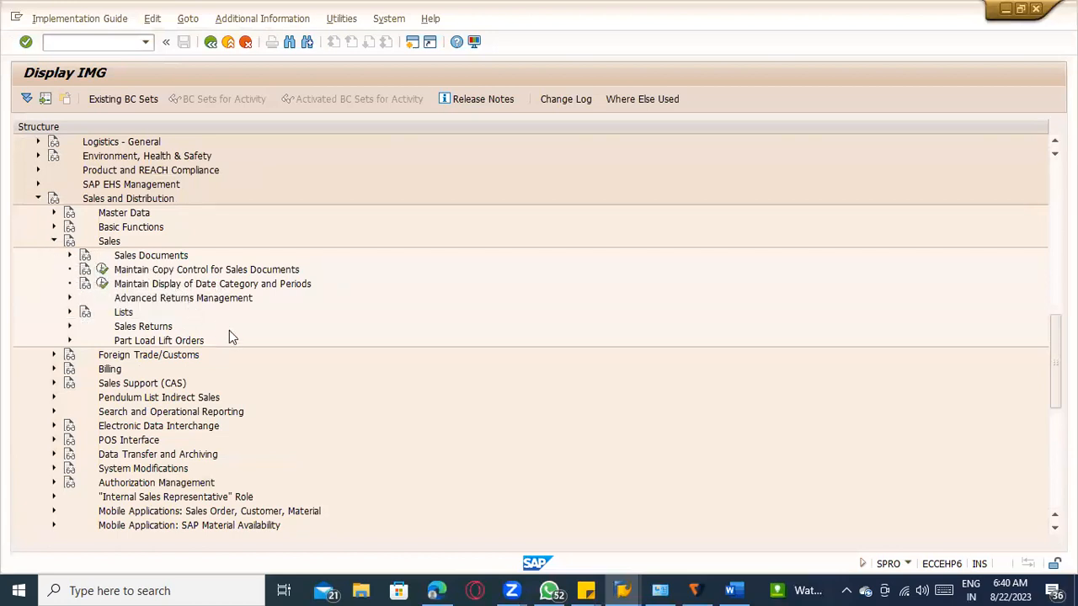
click(54, 241)
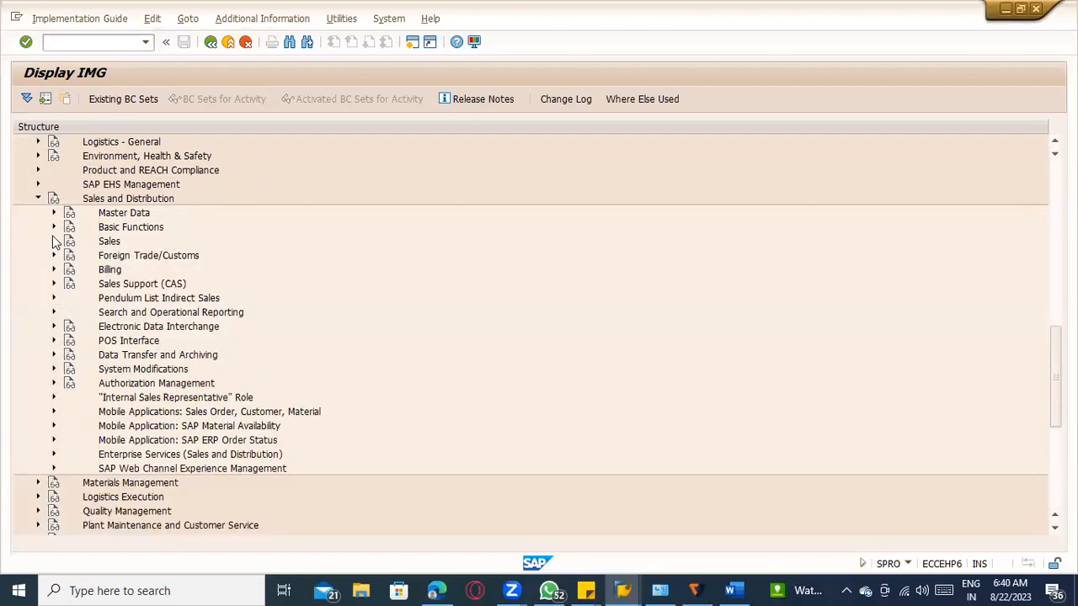
click(53, 225)
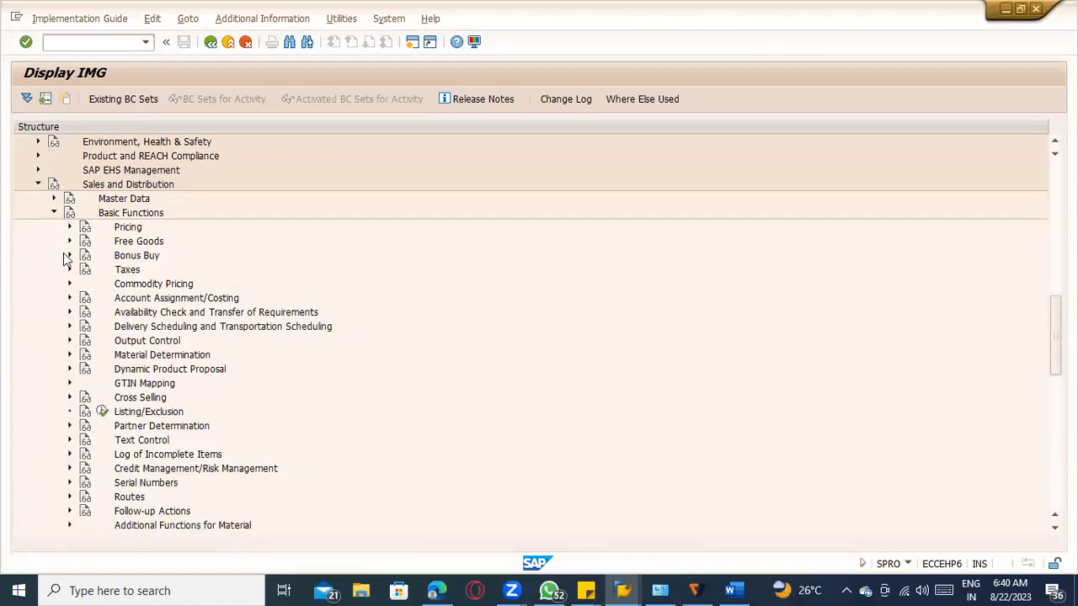
click(53, 197)
click(102, 213)
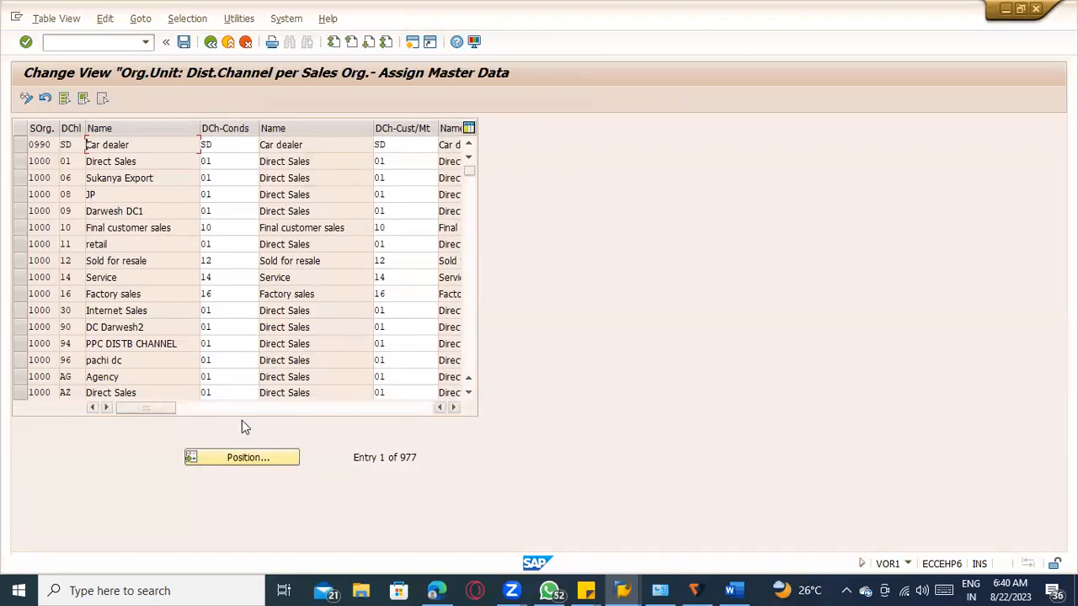
Look up sales organization 1000 with distribution channel 10 in the common distribution channels, and leave the table
click(237, 453)
text(1000)
key(Tab)
text(10)
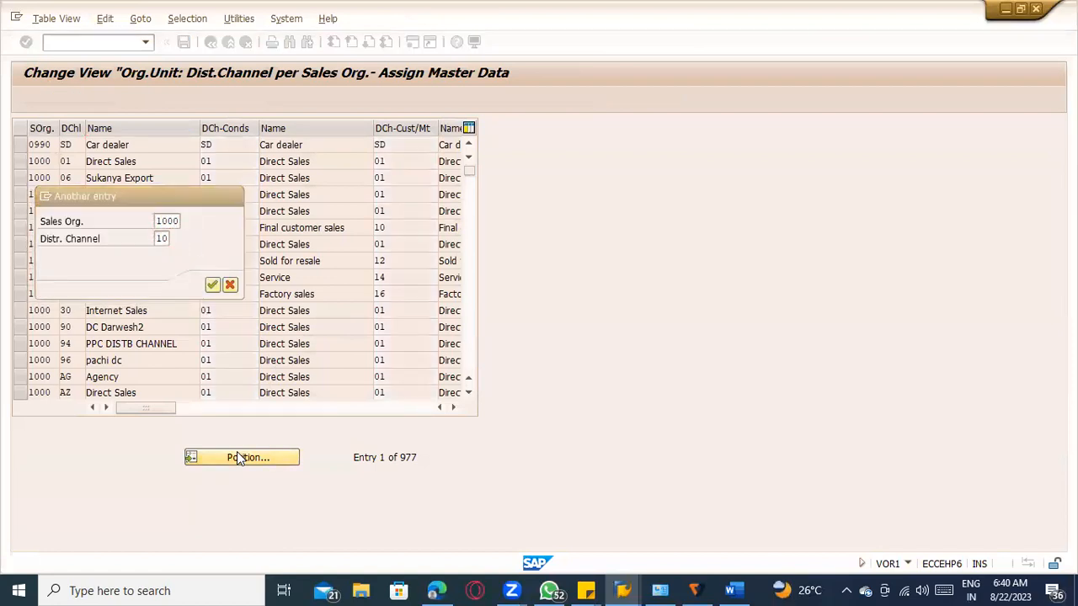
key(Return)
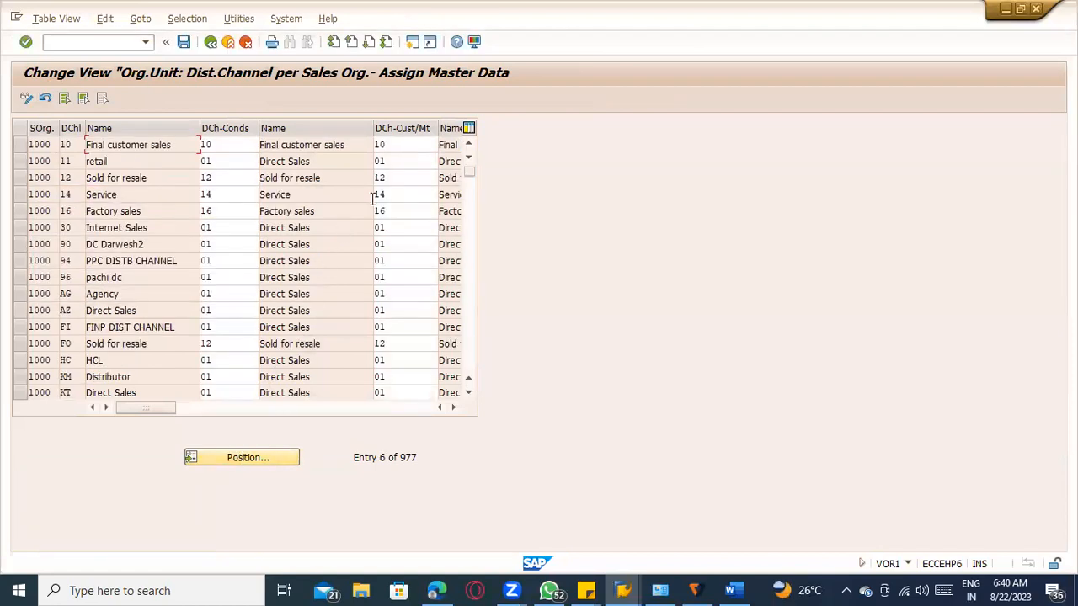
click(211, 42)
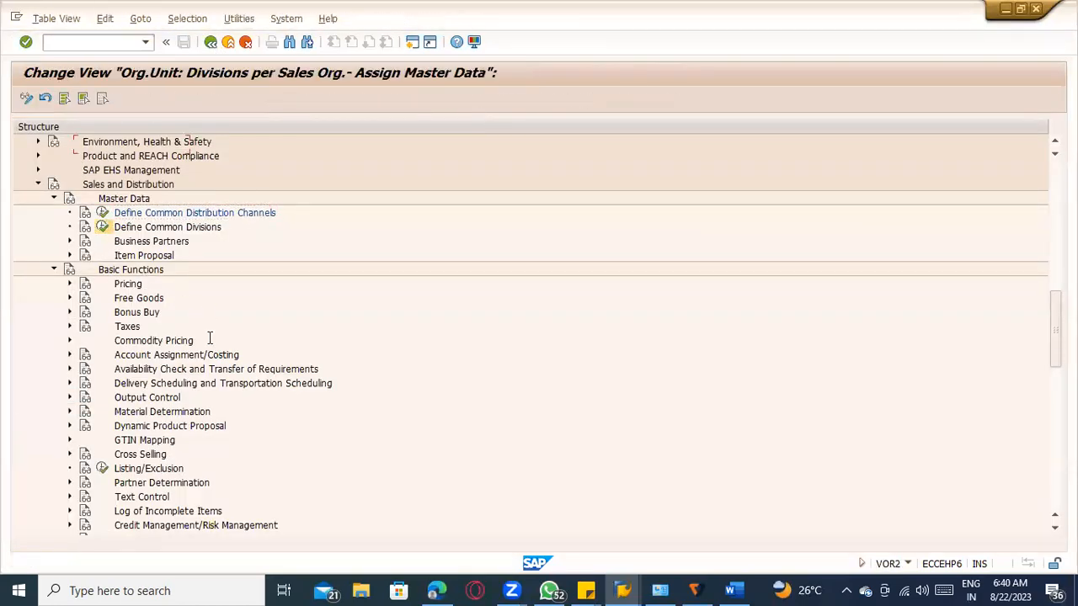
Look up sales organization 1000 with division 10 in the common divisions, and return to the IMG structure
click(215, 458)
text(100)
key(Tab)
text(10)
key(Tab)
text(1000)
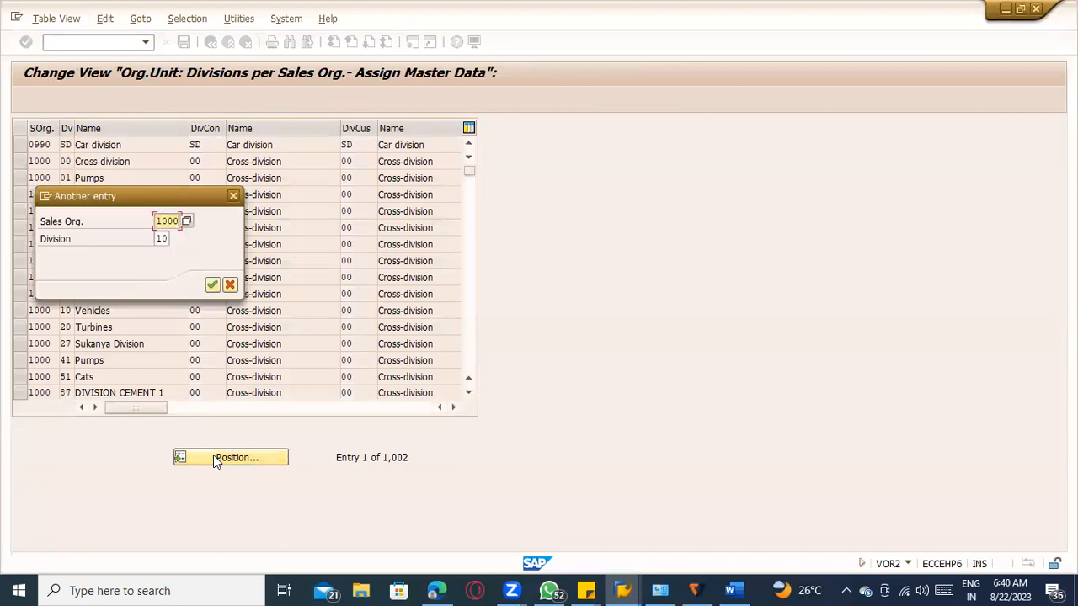
key(Return)
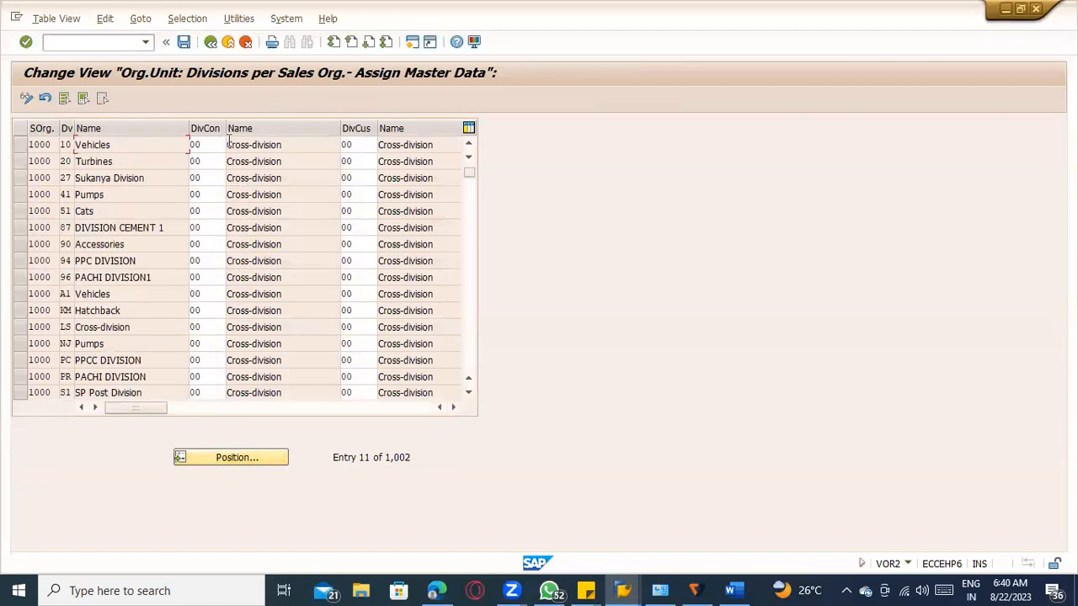
click(226, 42)
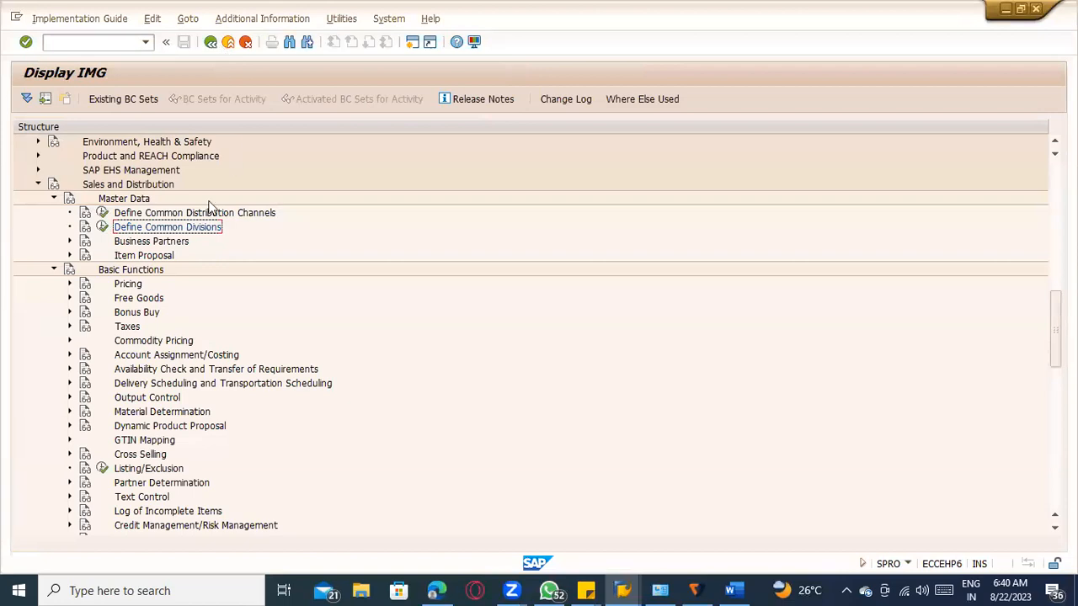
View the Assign Schedule Line Categories table in the sales document customizing, and leave it unchanged
click(69, 242)
click(69, 241)
scroll(125, 333, down, 3)
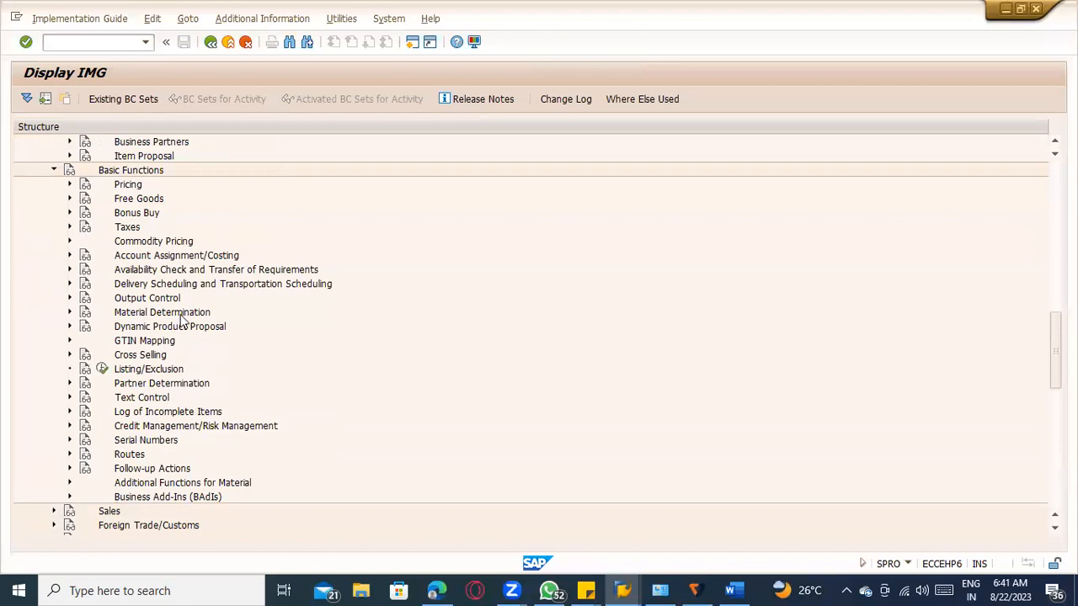
scroll(177, 324, down, 3)
click(53, 425)
click(70, 397)
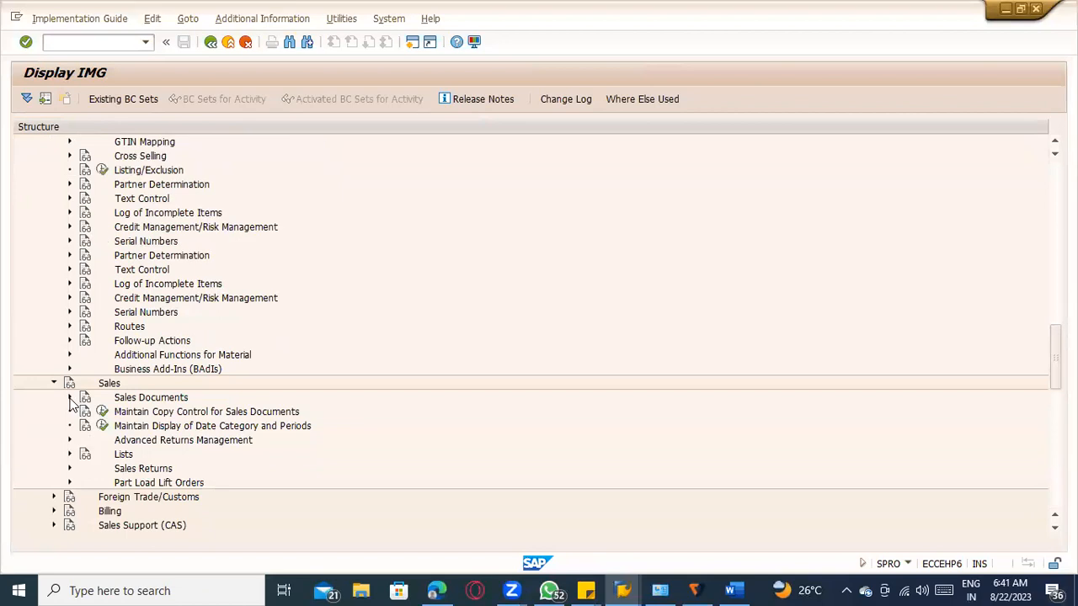
scroll(196, 402, down, 3)
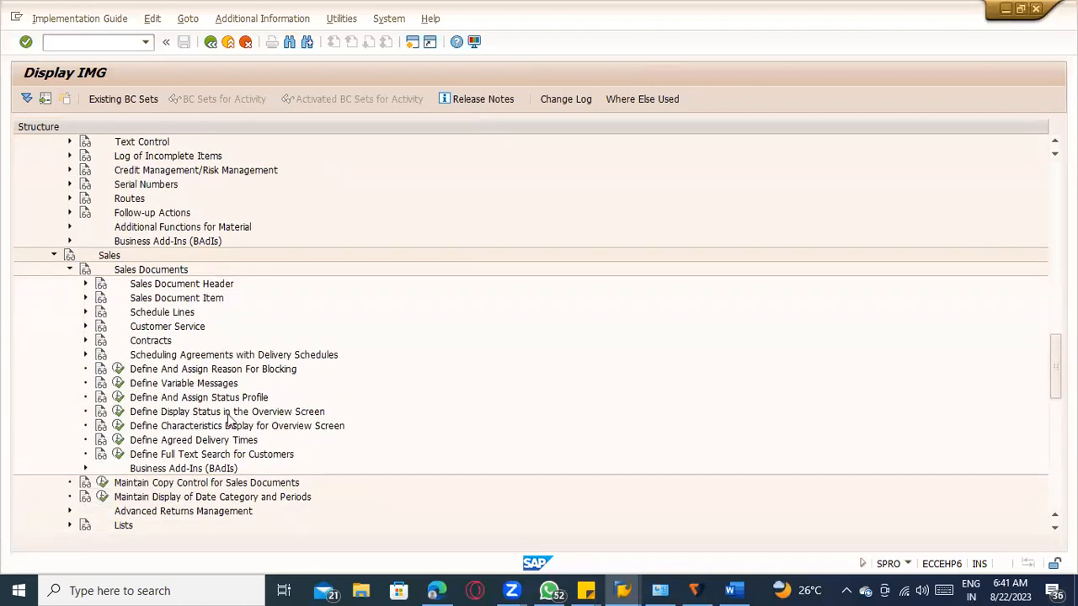
click(84, 313)
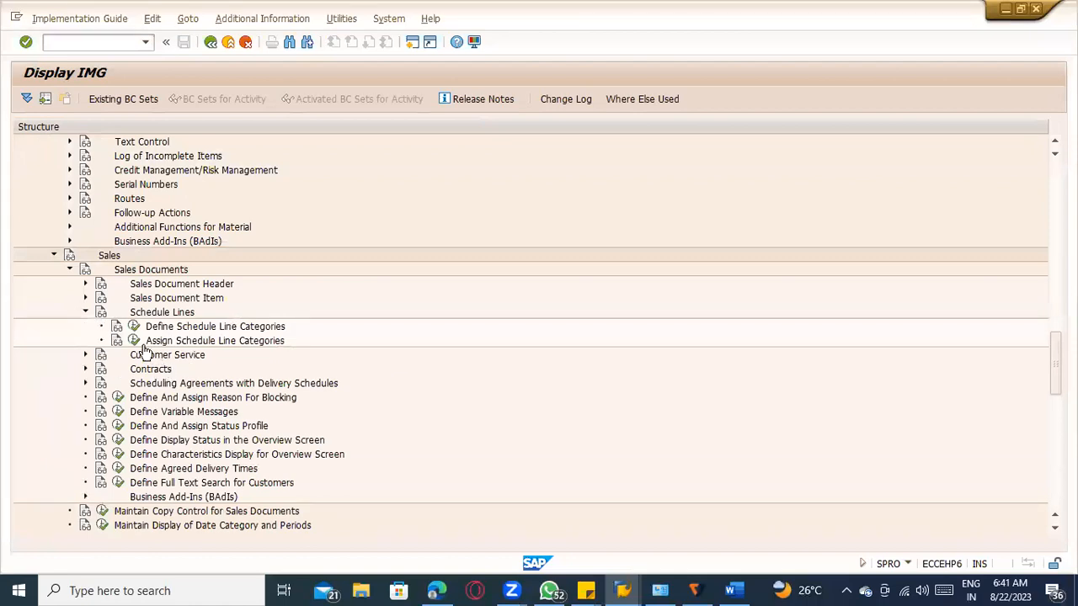
click(134, 340)
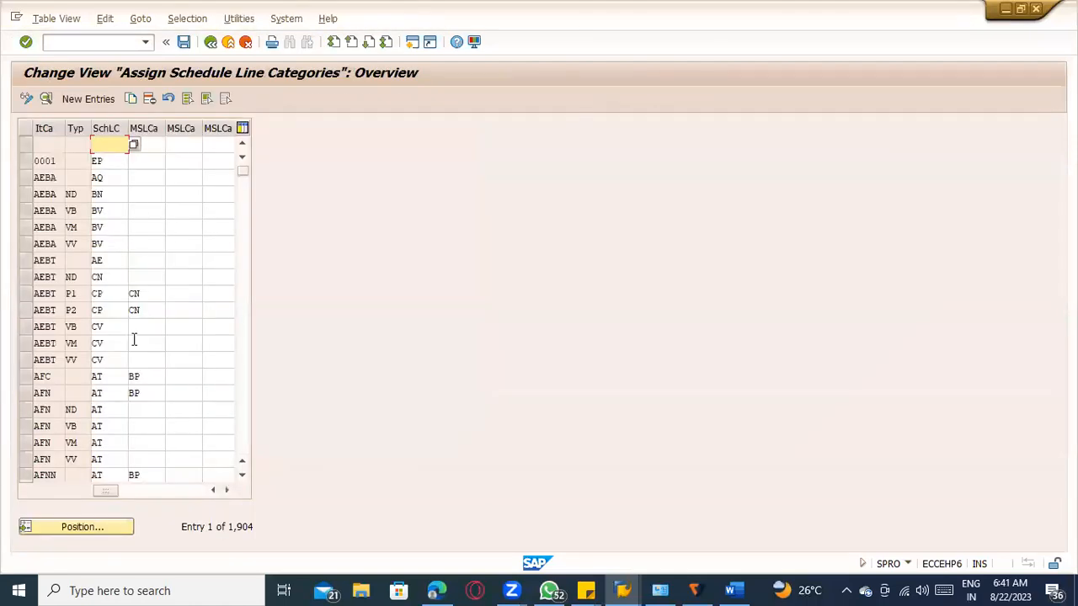
click(102, 523)
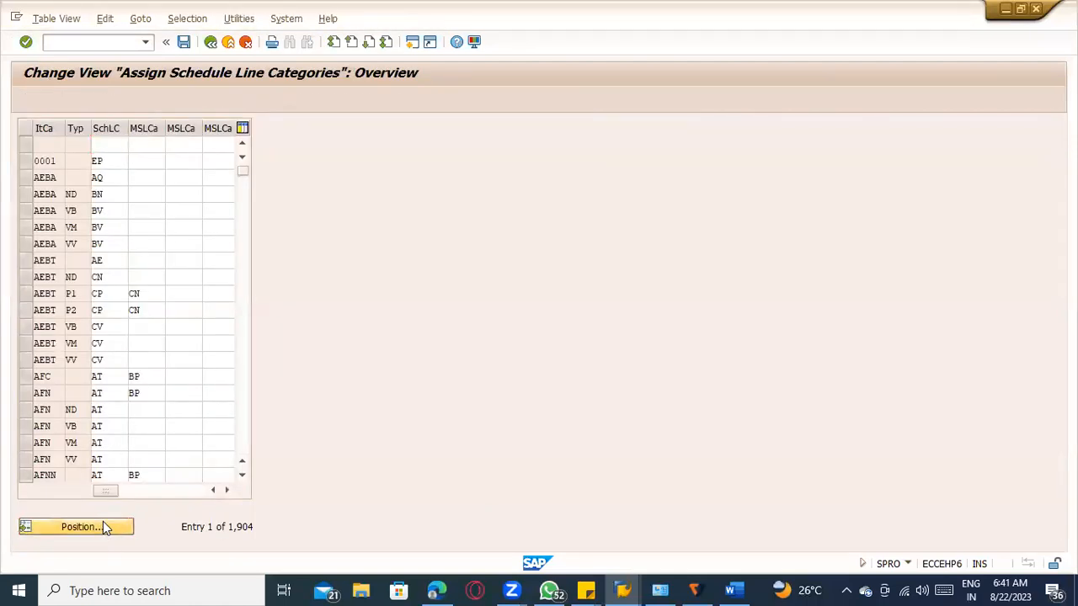
key(Escape)
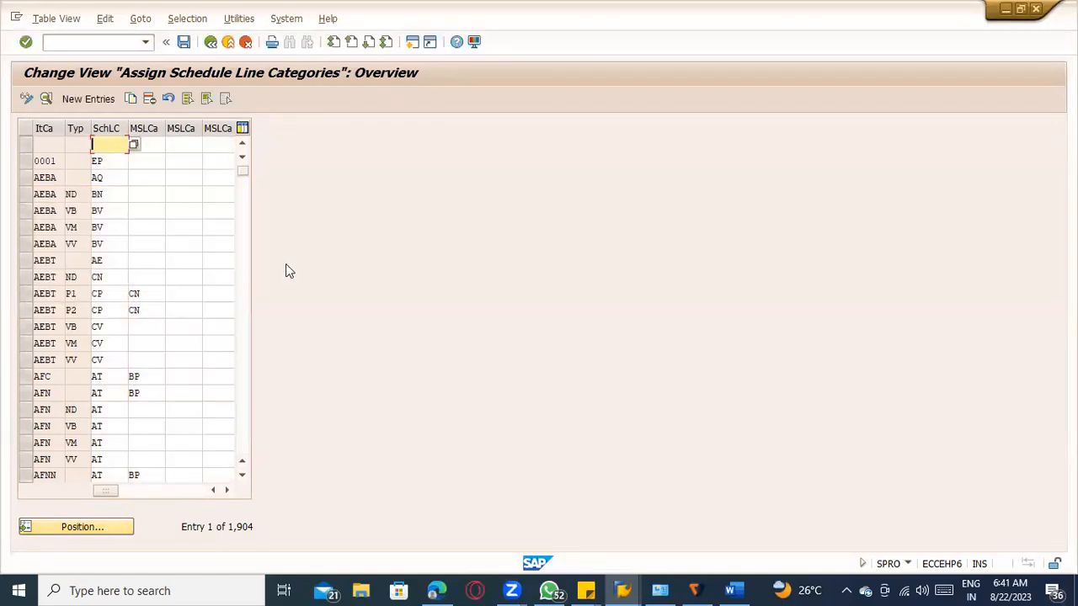
click(211, 42)
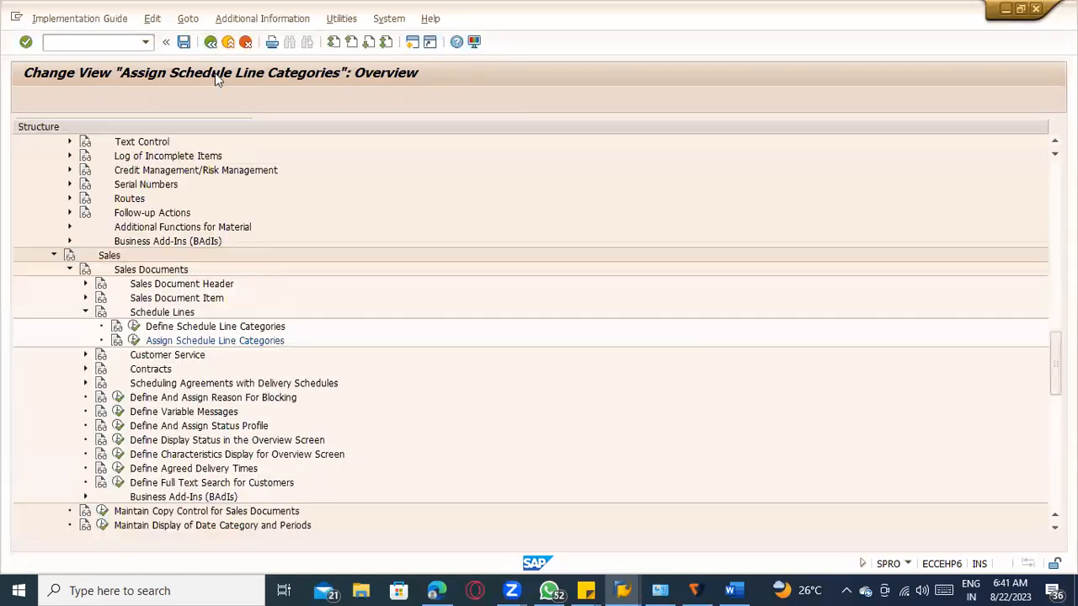
Look through the IMG structure for relevant settings, from the Sales Documents nodes up to the Sales and Distribution enterprise structure assignments
click(86, 354)
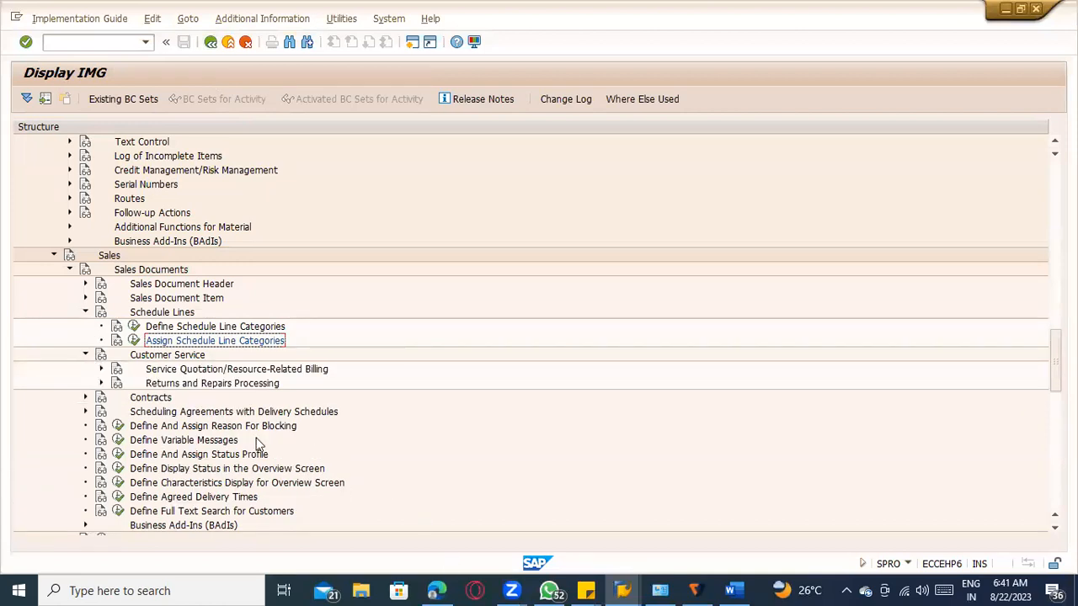
scroll(254, 451, up, 1)
scroll(254, 436, down, 5)
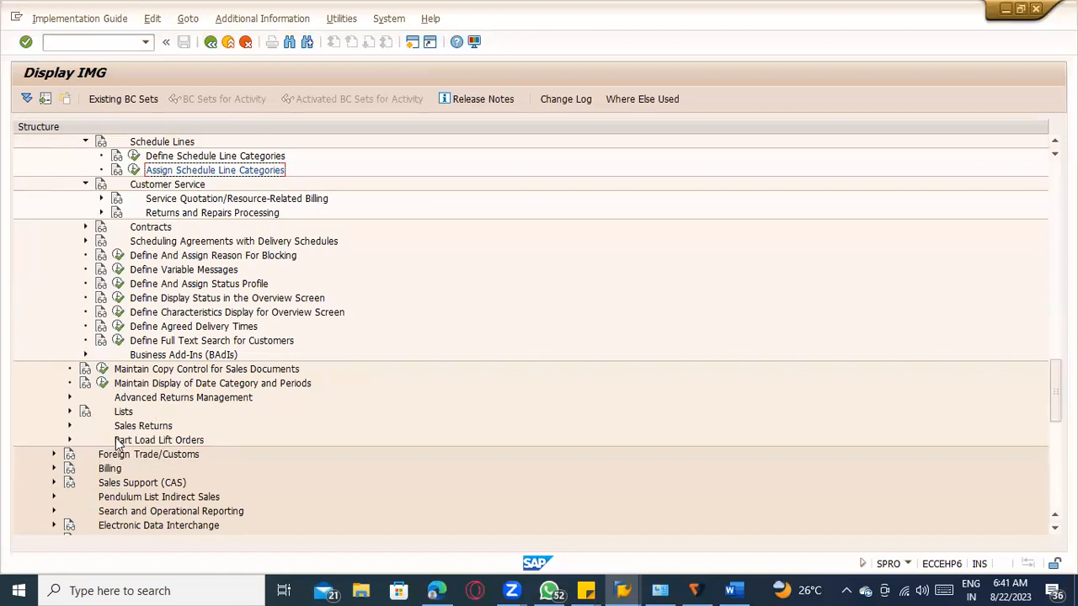
scroll(118, 454, down, 2)
scroll(227, 424, up, 5)
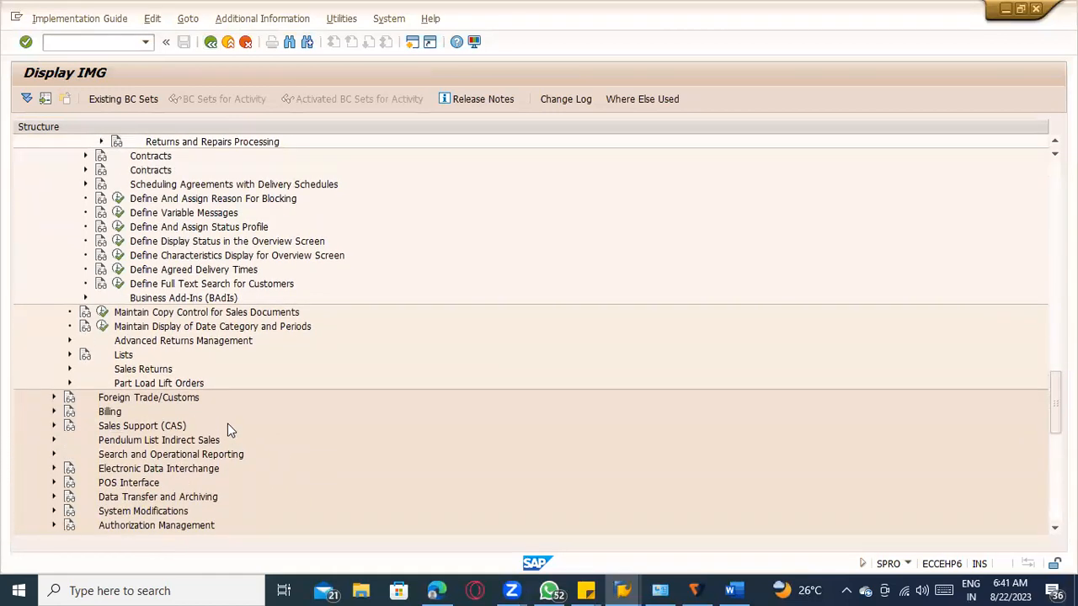
scroll(109, 264, up, 7)
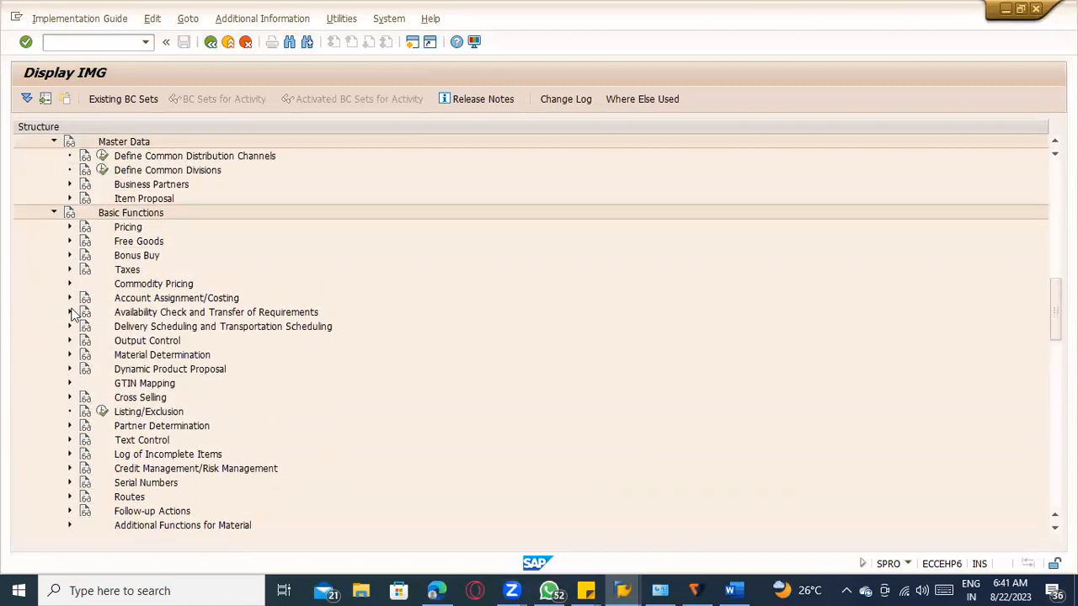
scroll(160, 350, up, 1)
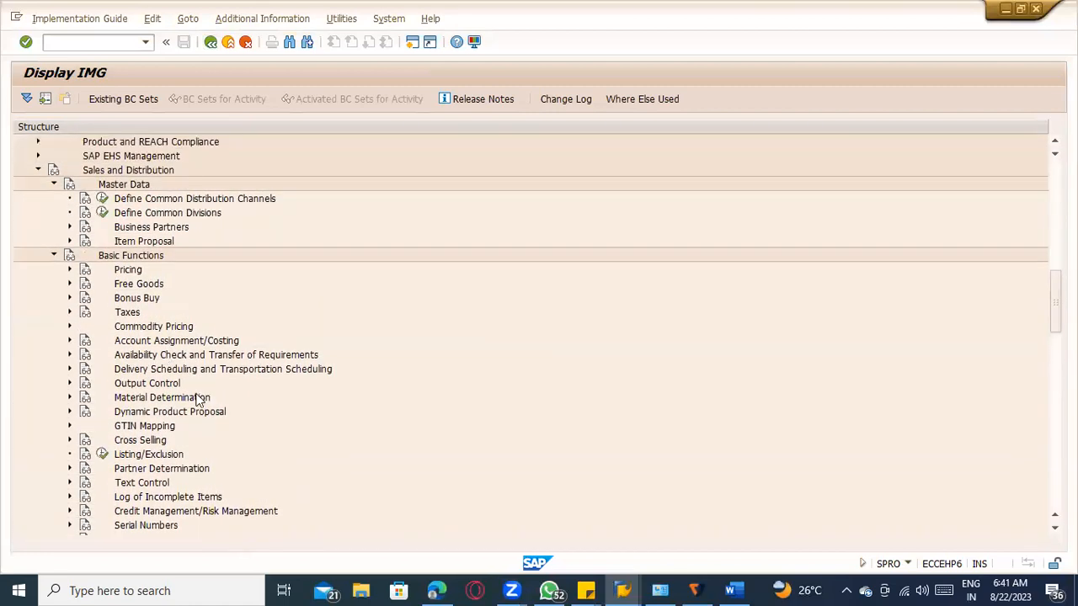
scroll(177, 402, up, 8)
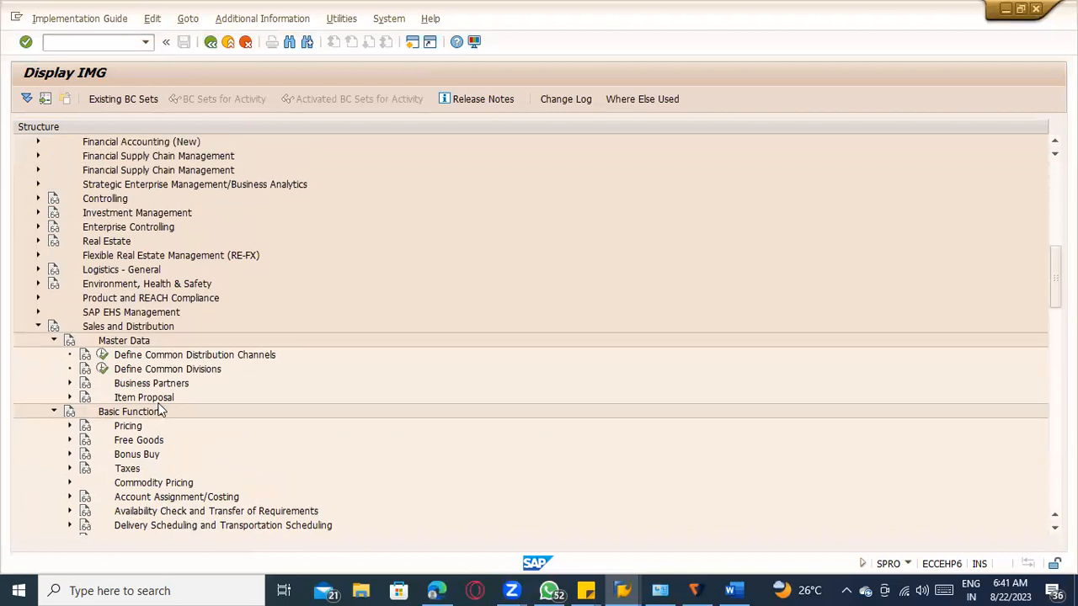
scroll(164, 404, up, 4)
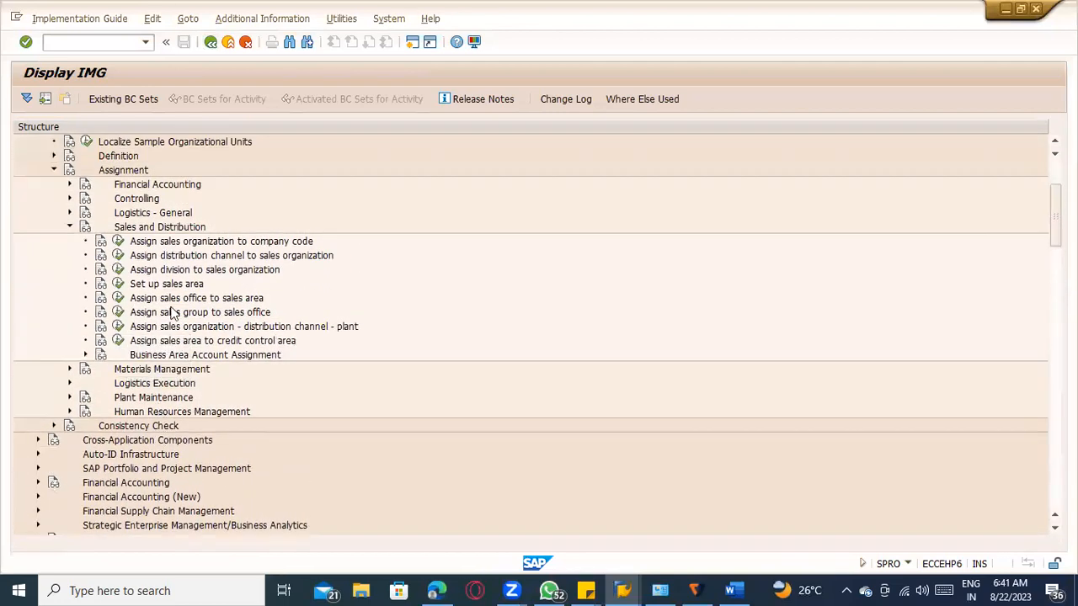
click(118, 298)
Switch to the purchase order session, discard the unsaved stock transport order and go through MM01 to the Change Material transaction
key(alt+Tab)
key(alt+Tab)
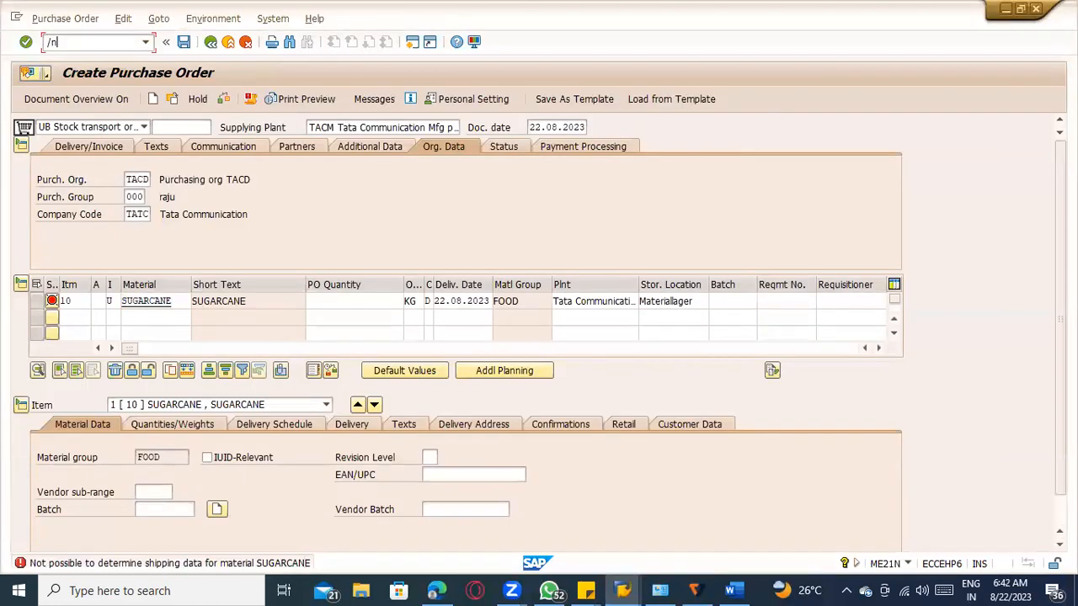
key(Return)
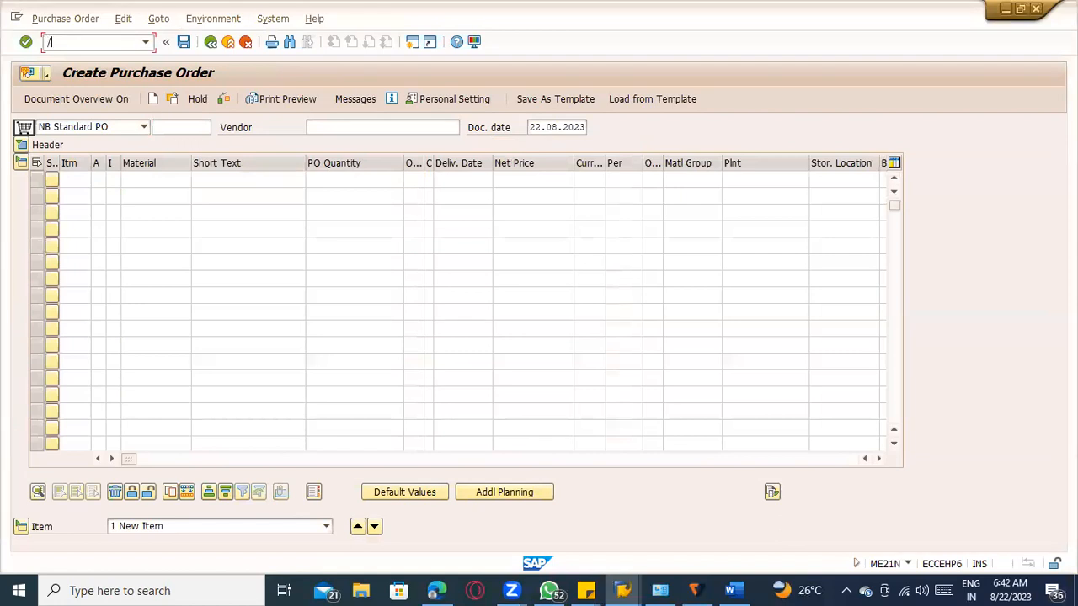
click(88, 40)
text(/nmm01)
key(Return)
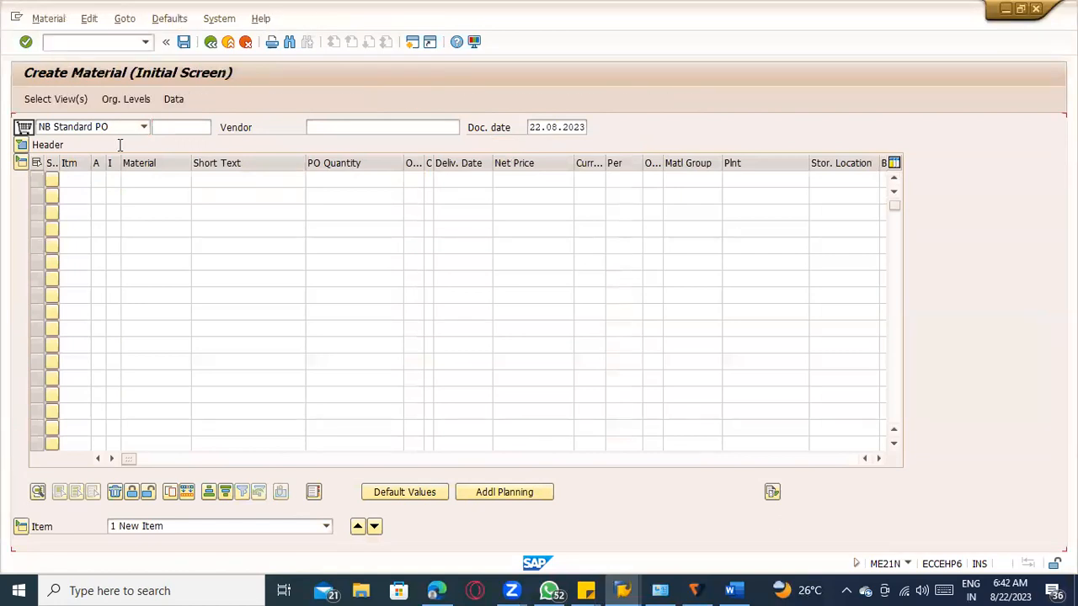
click(56, 23)
mouse_move(72, 72)
click(238, 72)
Open SUGARCANE's Sales Org. Data 1, Sales Org. Data 2 and General/Plant views for plant TACM, sales organization 1000 and distribution channel 10
key(Return)
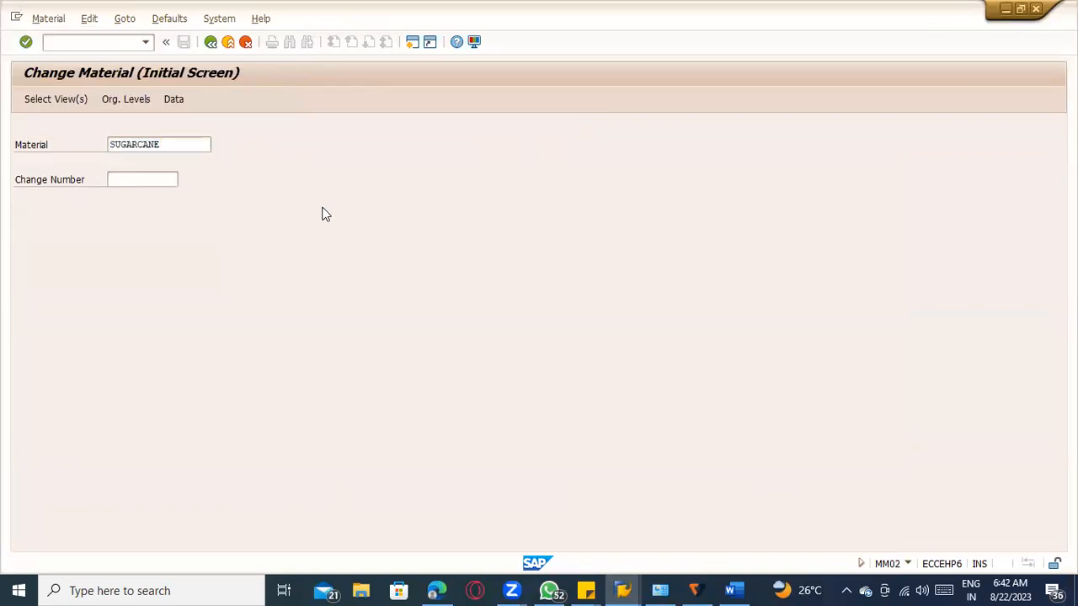
click(237, 256)
click(239, 254)
click(239, 251)
click(237, 239)
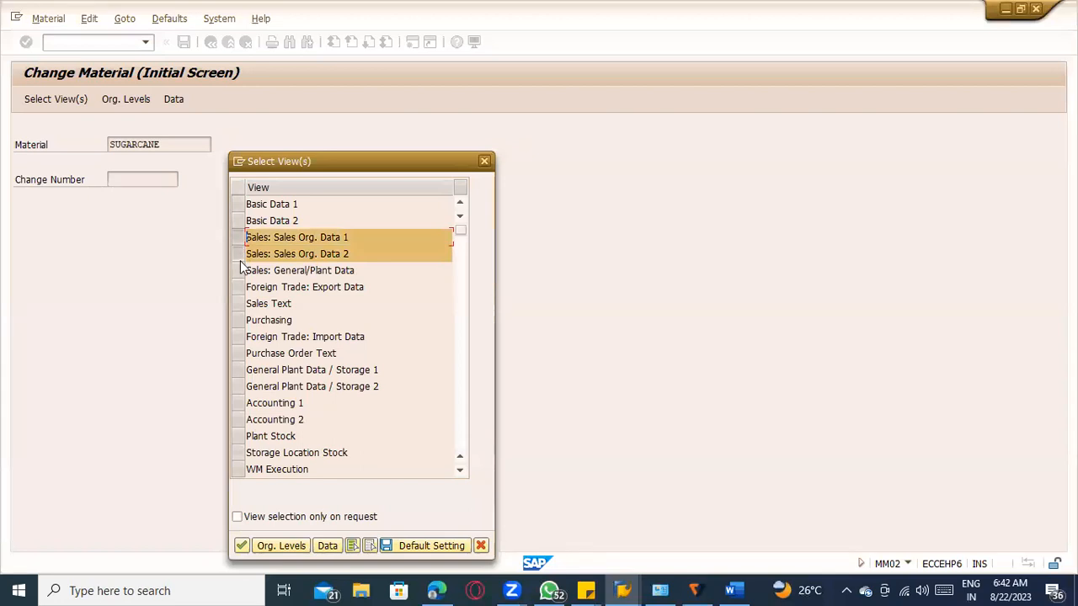
click(239, 270)
key(Return)
key(Down)
key(Tab)
key(Down)
key(Tab)
key(Down)
key(Return)
key(shift+Tab)
key(shift+Tab)
text(TACW)
key(Return)
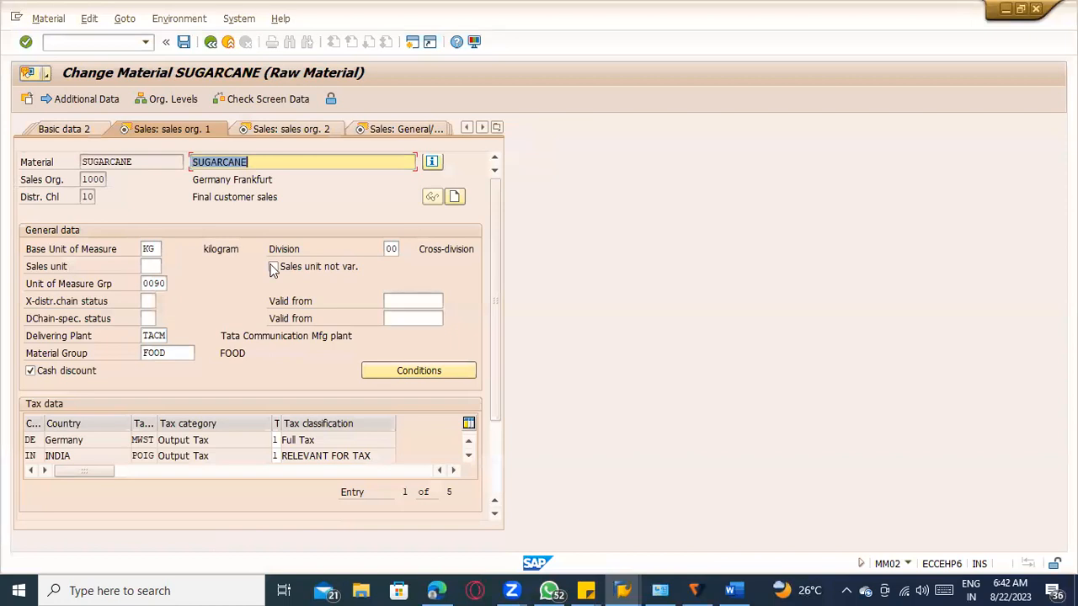
Check the general and tax data and the item category groups in SUGARCANE's sales organization views, continuing to the General/Plant view
scroll(401, 308, down, 1)
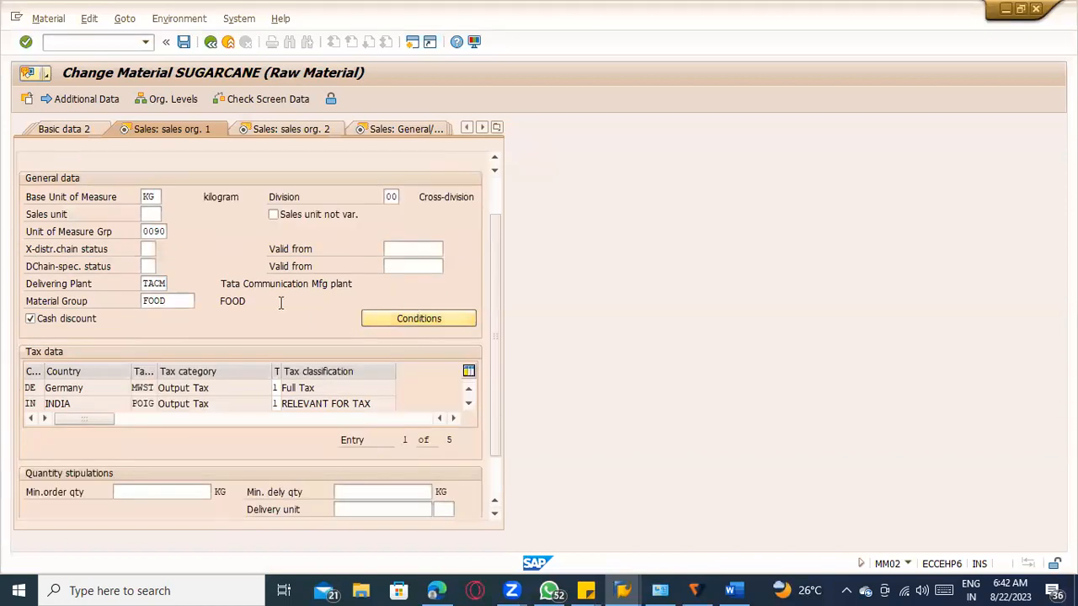
scroll(282, 303, up, 1)
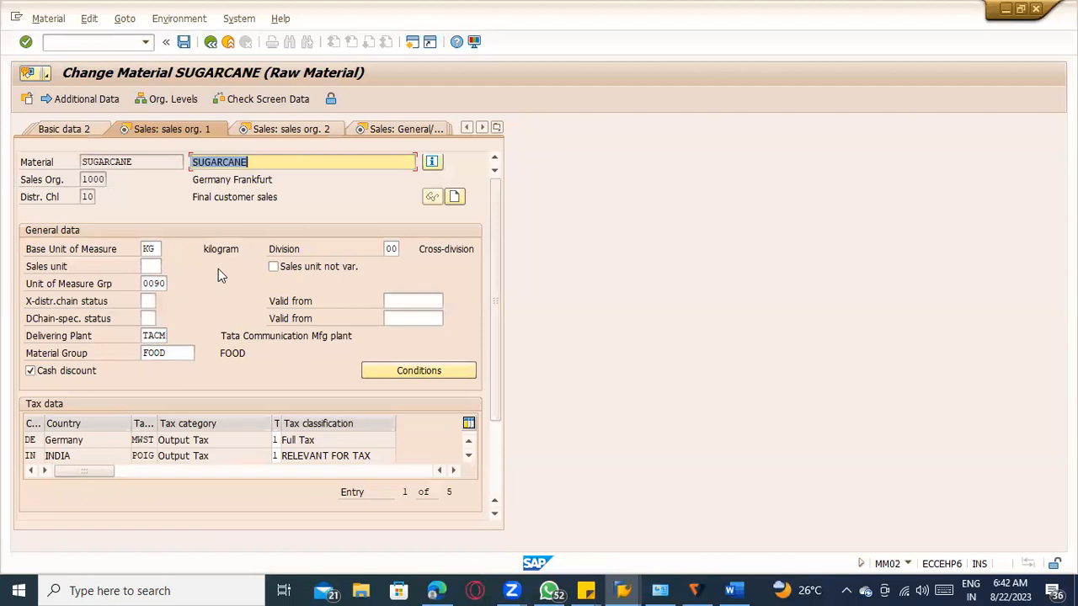
key(Return)
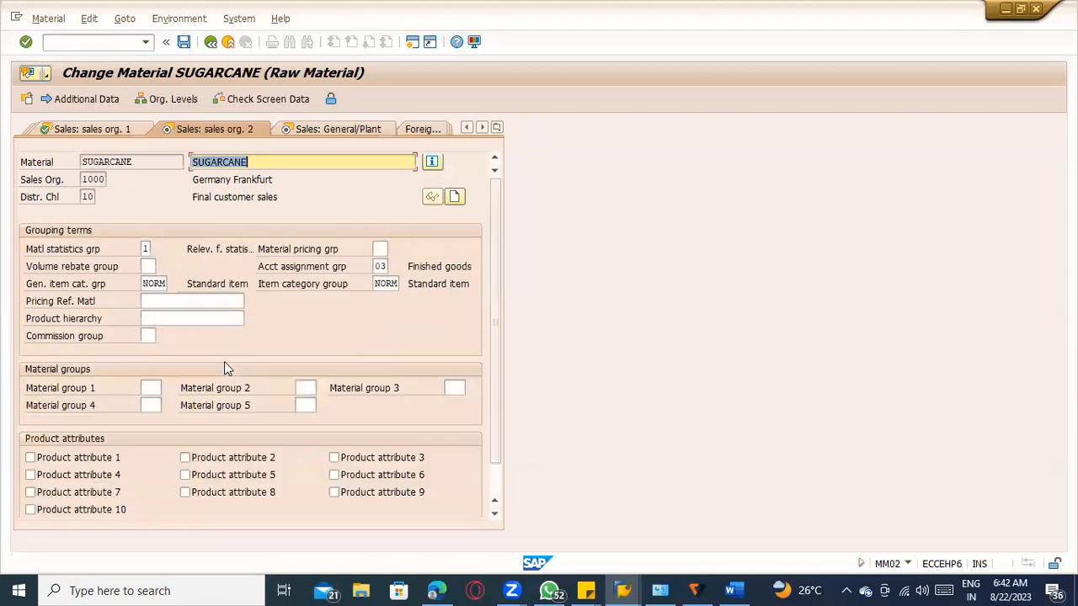
click(385, 283)
click(145, 286)
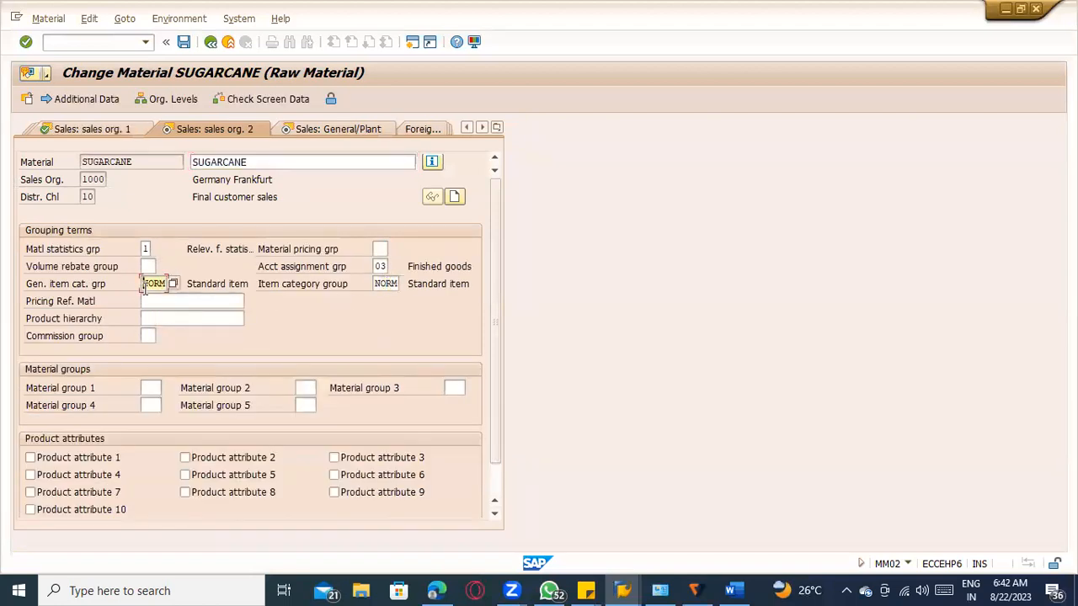
key(Return)
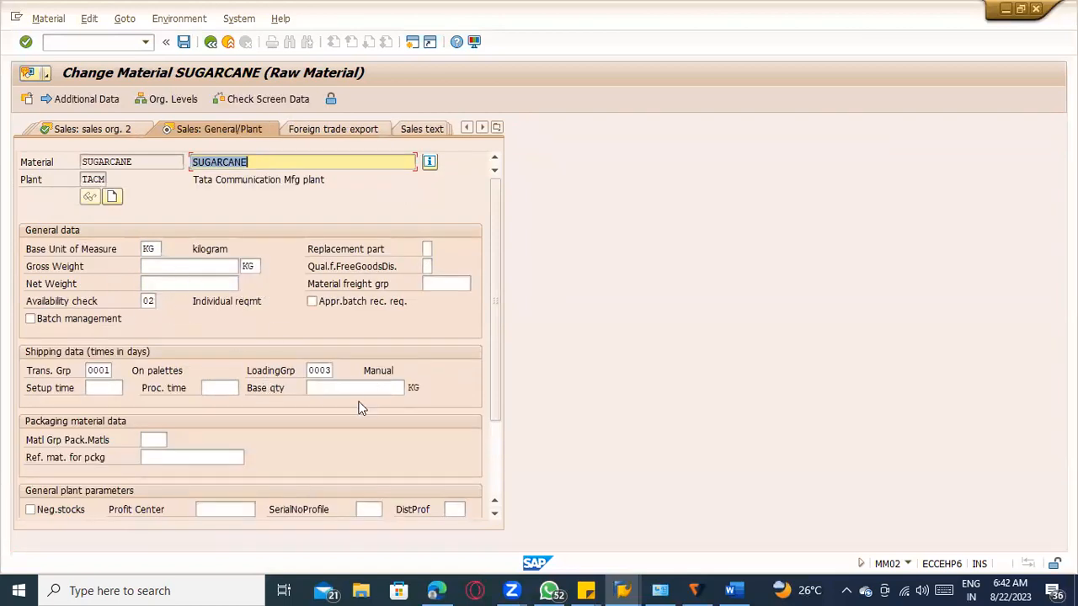
Set SUGARCANE's loading group to 0001 for plant TACM and save the material
click(328, 371)
key(BackSpace)
text(1)
key(Return)
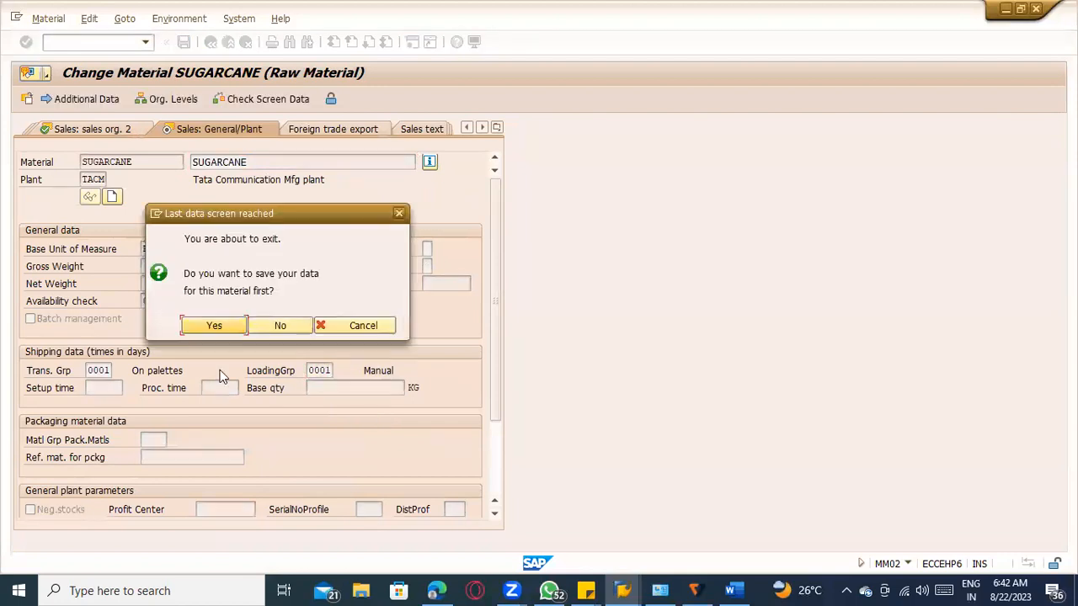
click(216, 325)
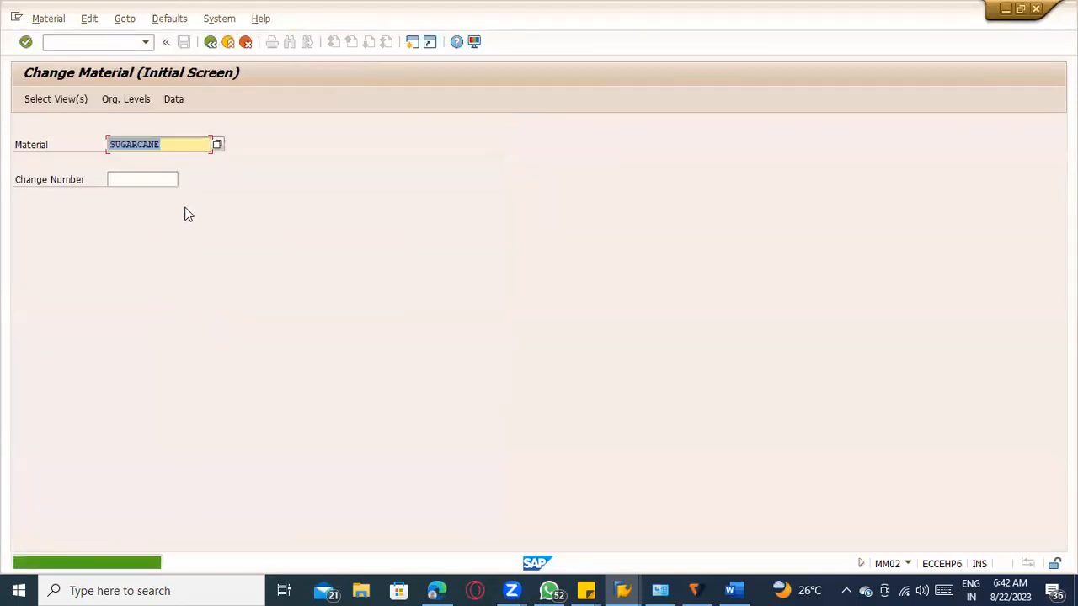
Open SUGARCANE's three sales views again for plant TACD, sales organization 1000 and distribution channel 10
key(Return)
drag(248, 236, 241, 276)
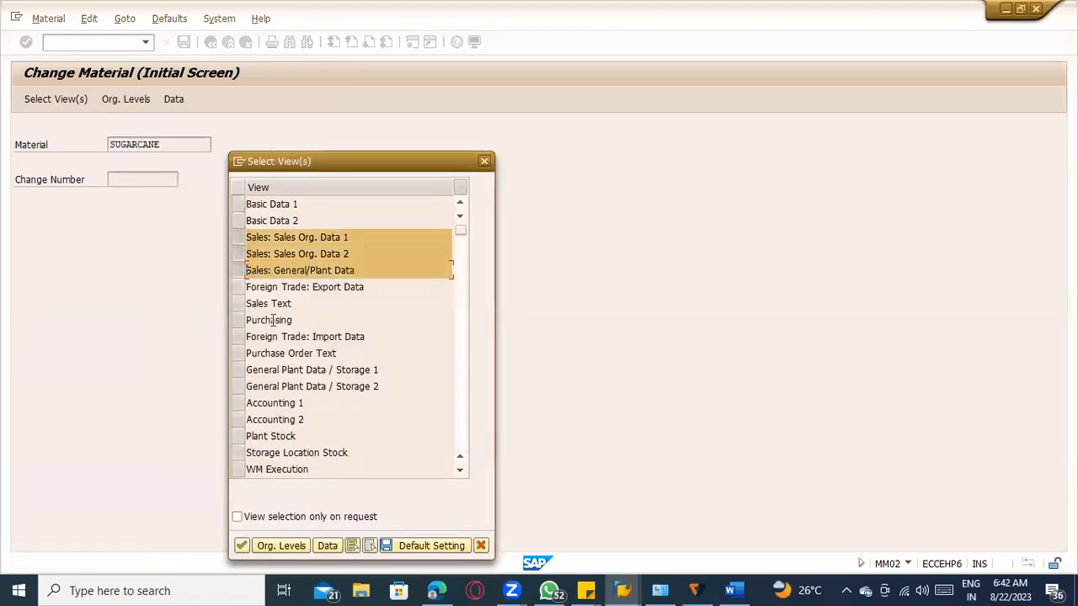
key(Return)
text(TACD)
key(Tab)
text(1000)
key(Tab)
text(10)
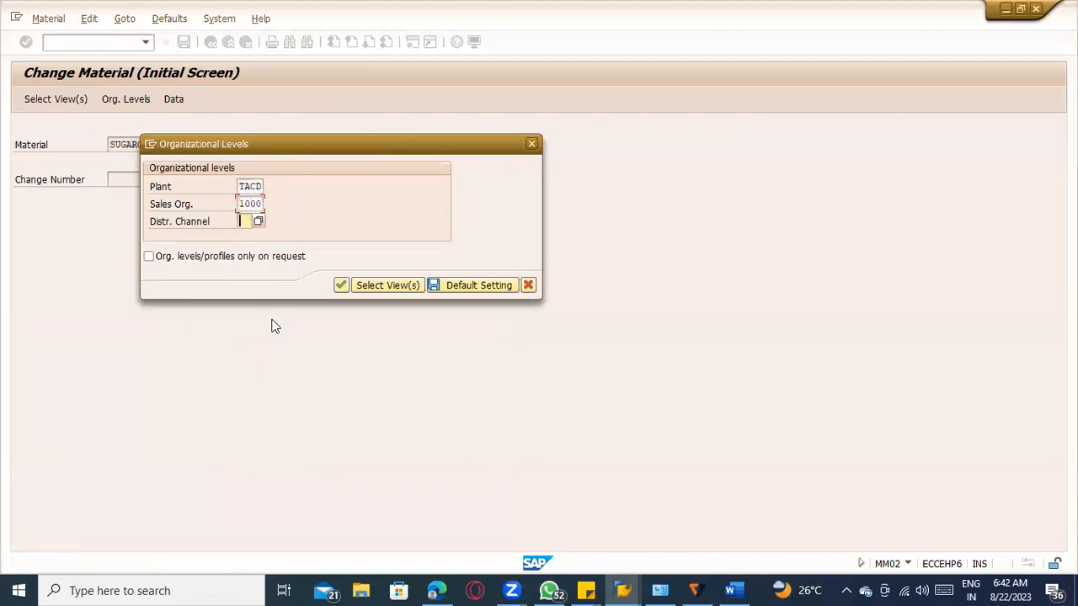
key(Return)
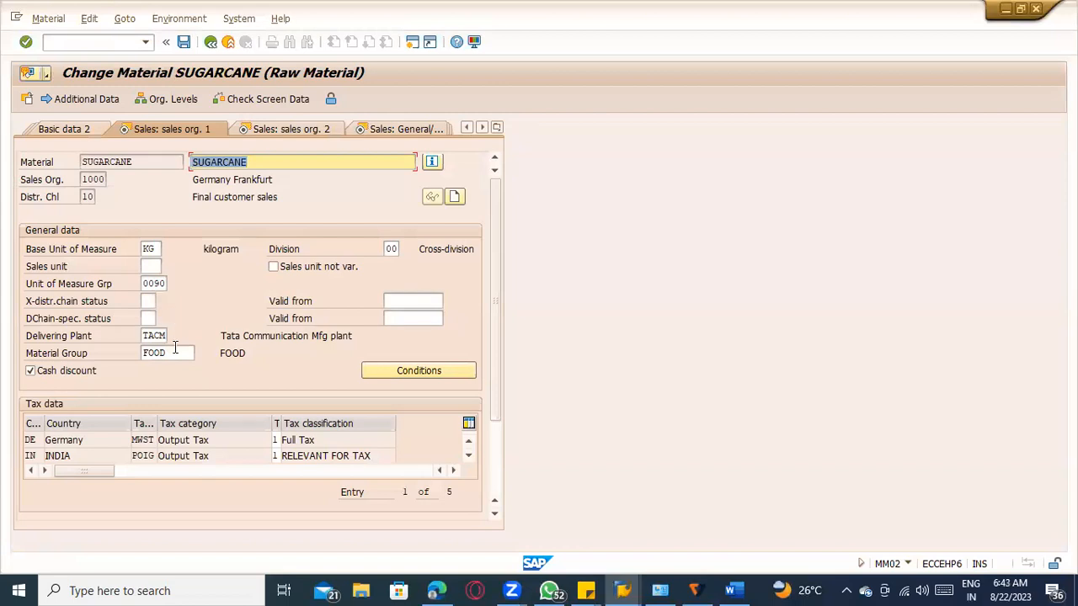
Set SUGARCANE's loading group to 0001 in the General/Plant view for plant TACD and save the material
scroll(246, 331, down, 2)
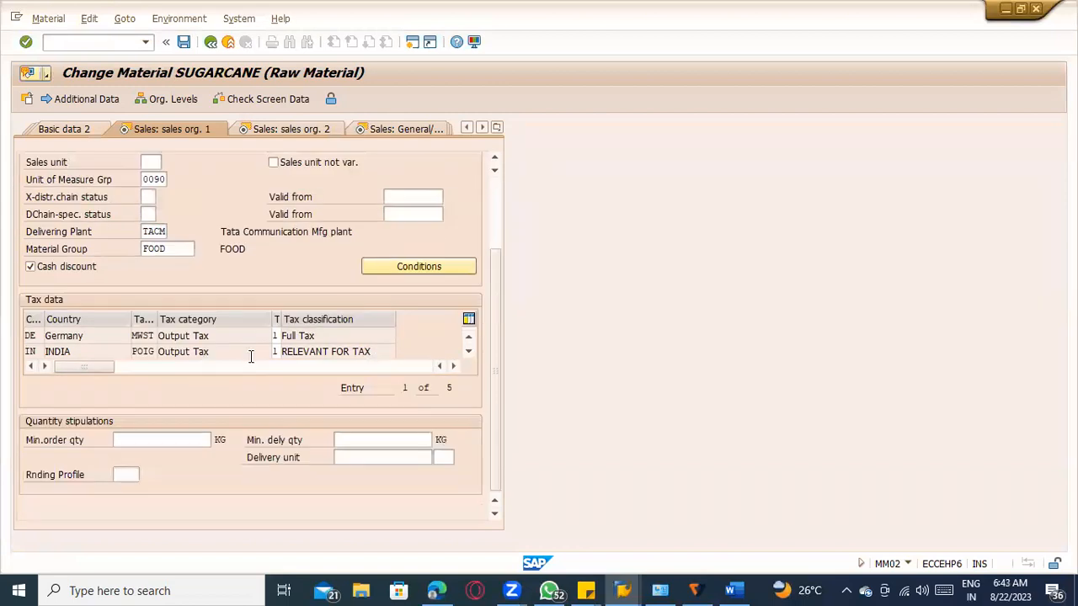
key(Return)
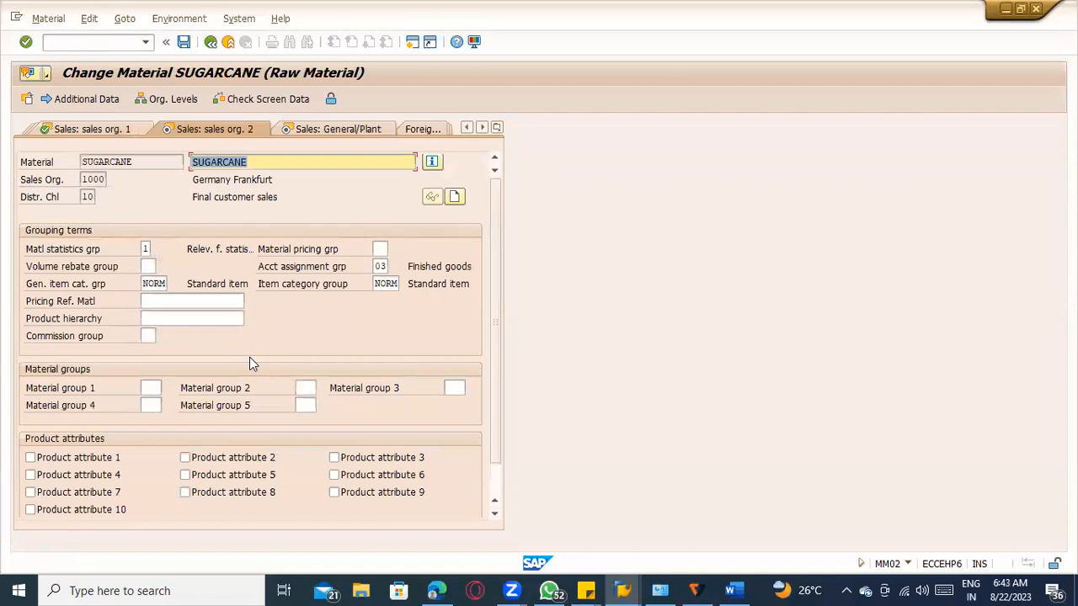
key(Return)
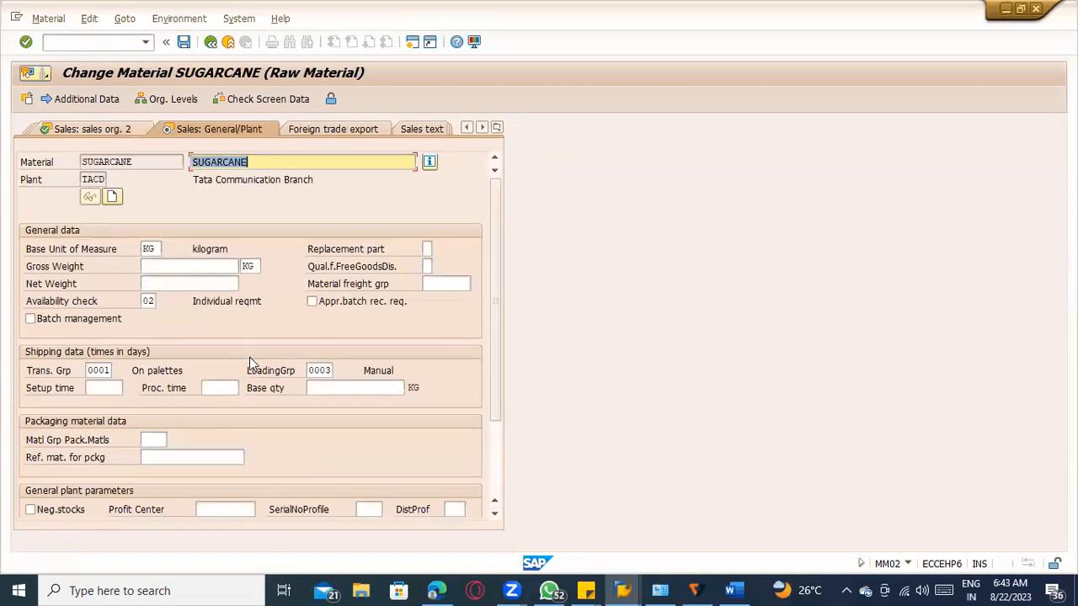
click(328, 370)
key(BackSpace)
text(1)
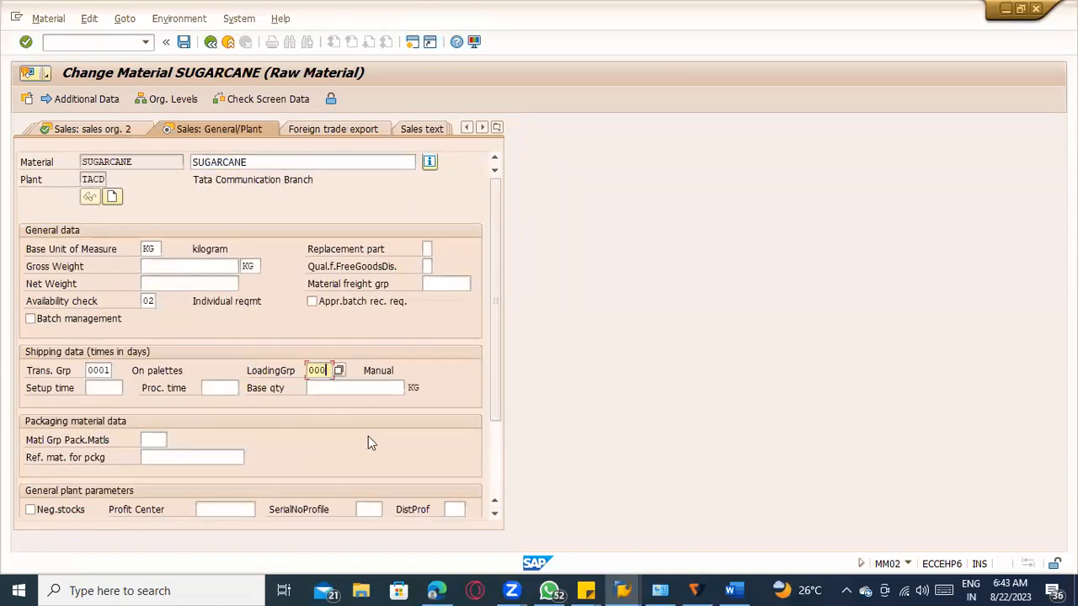
key(Return)
key(Return)
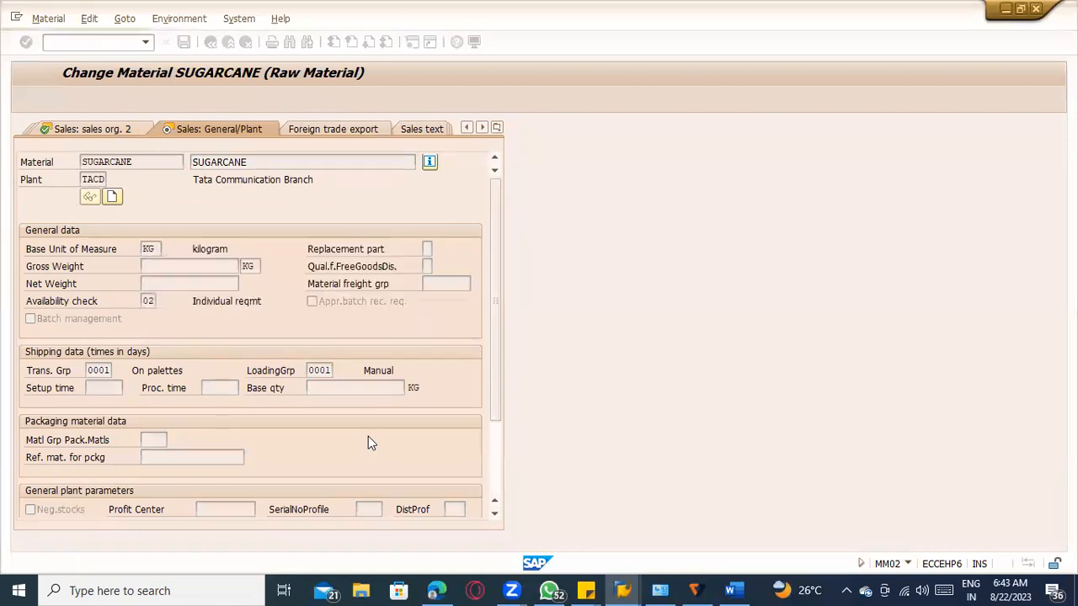
Open the TACD customer for change in XD02 with company code TATC and sales area 1000, 10, 00
click(119, 42)
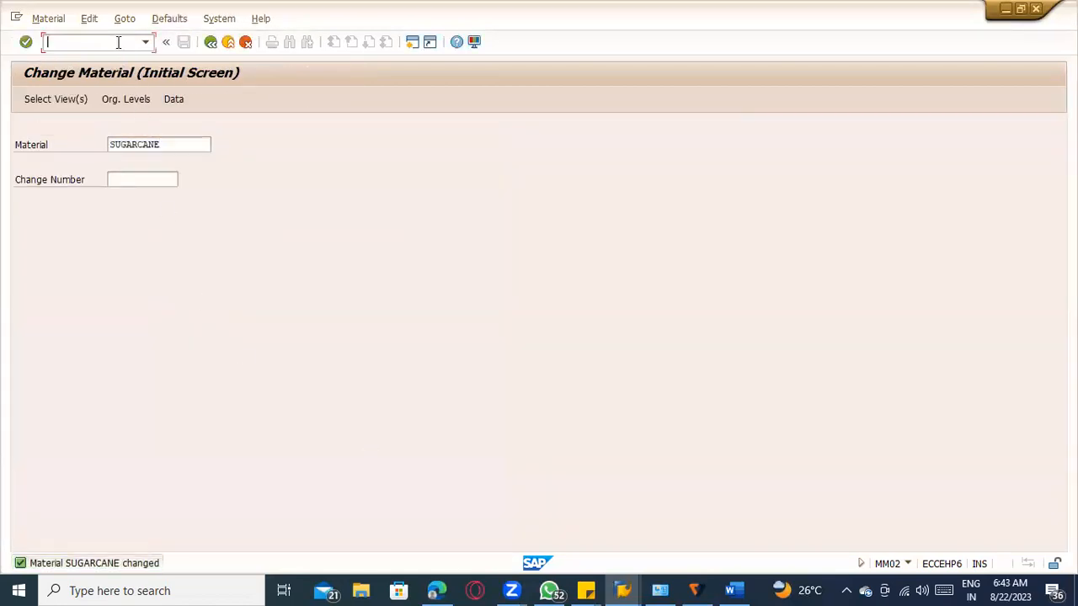
text(/nxd02)
key(Return)
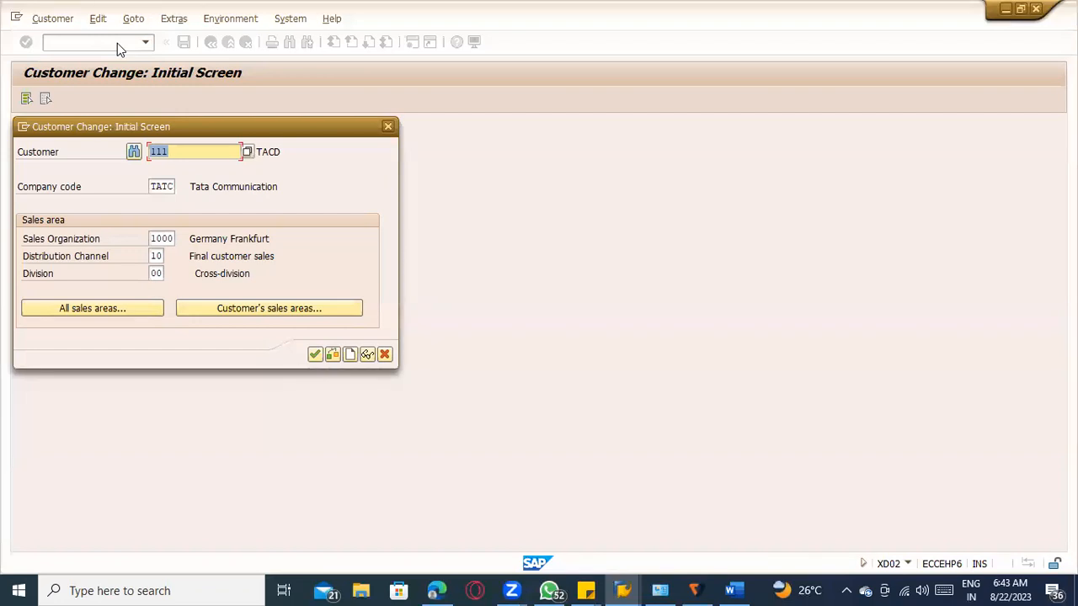
key(Return)
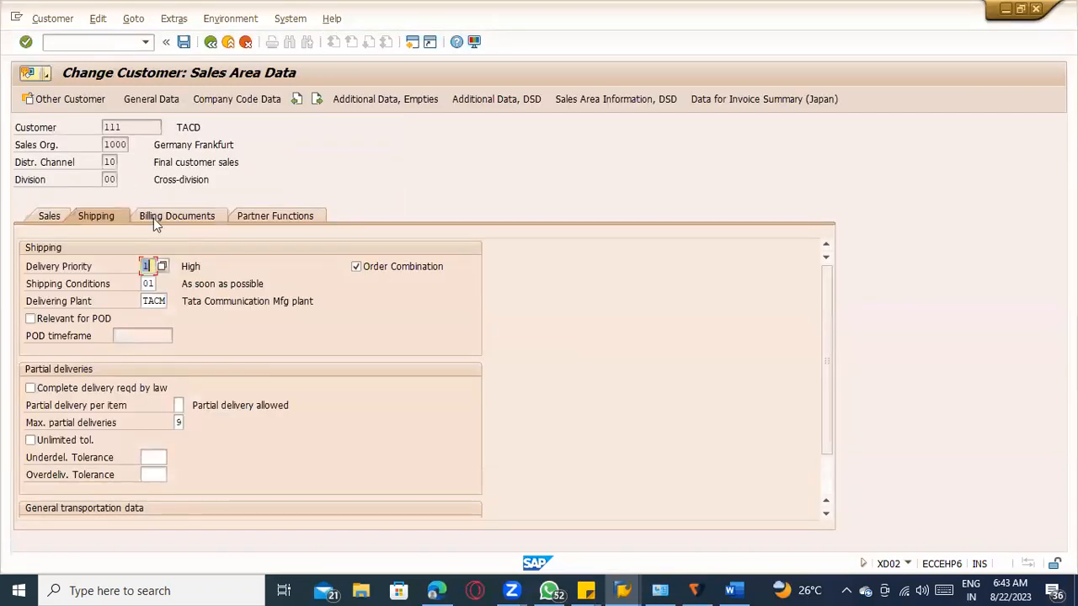
Check the delivery priority, shipping conditions and delivering plant in the TACD customer's shipping data
click(150, 301)
click(148, 284)
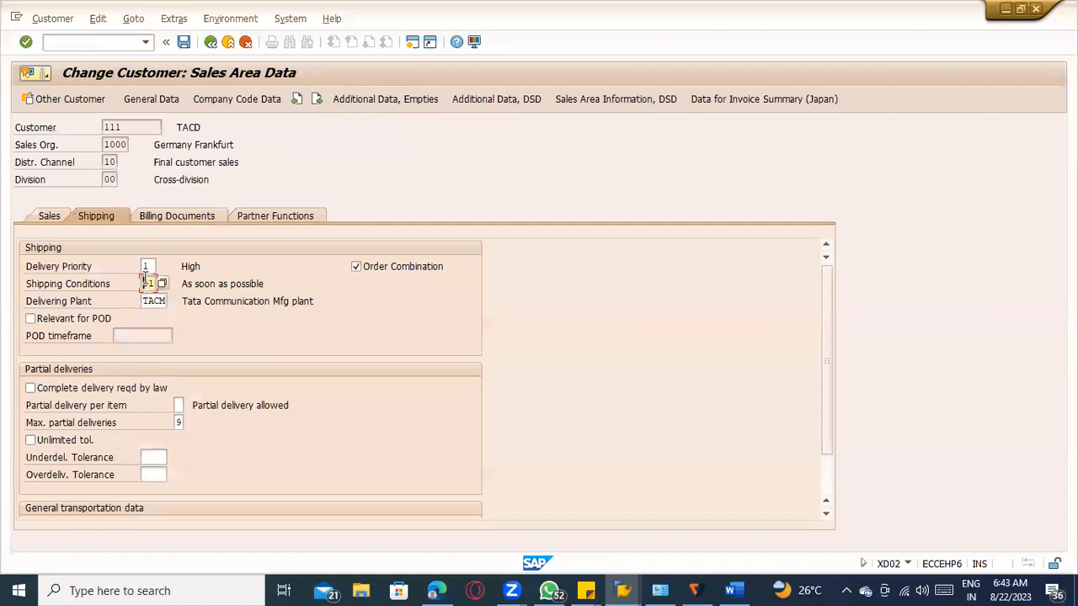
click(147, 266)
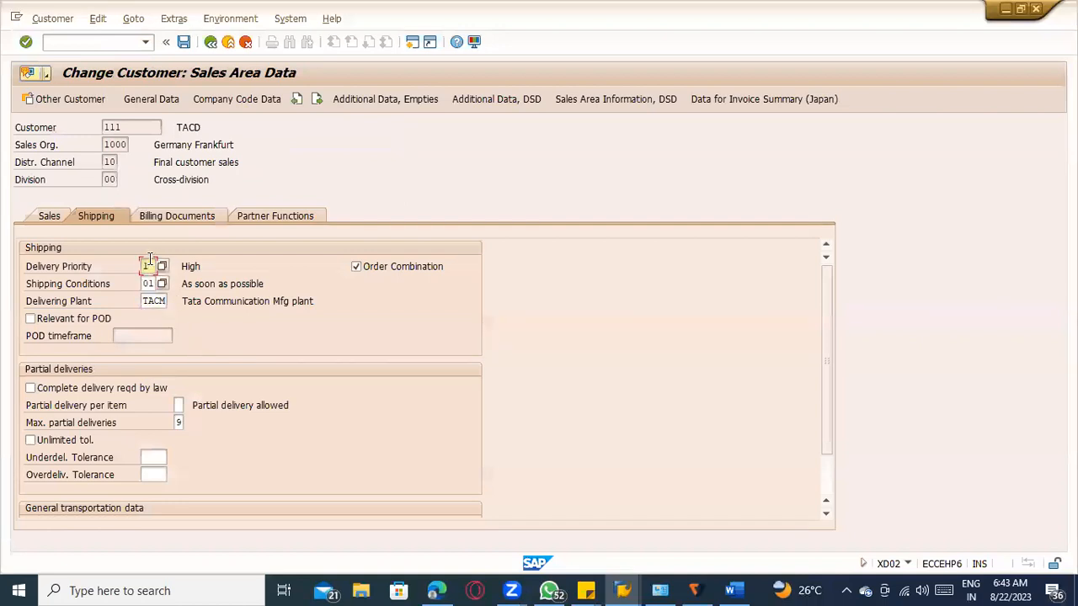
click(65, 222)
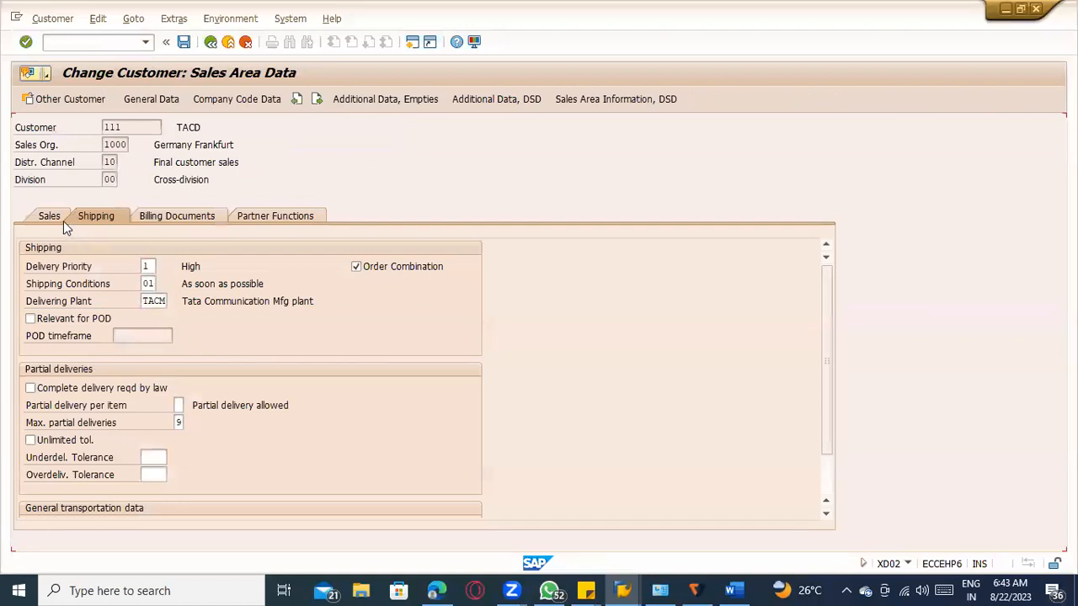
click(121, 222)
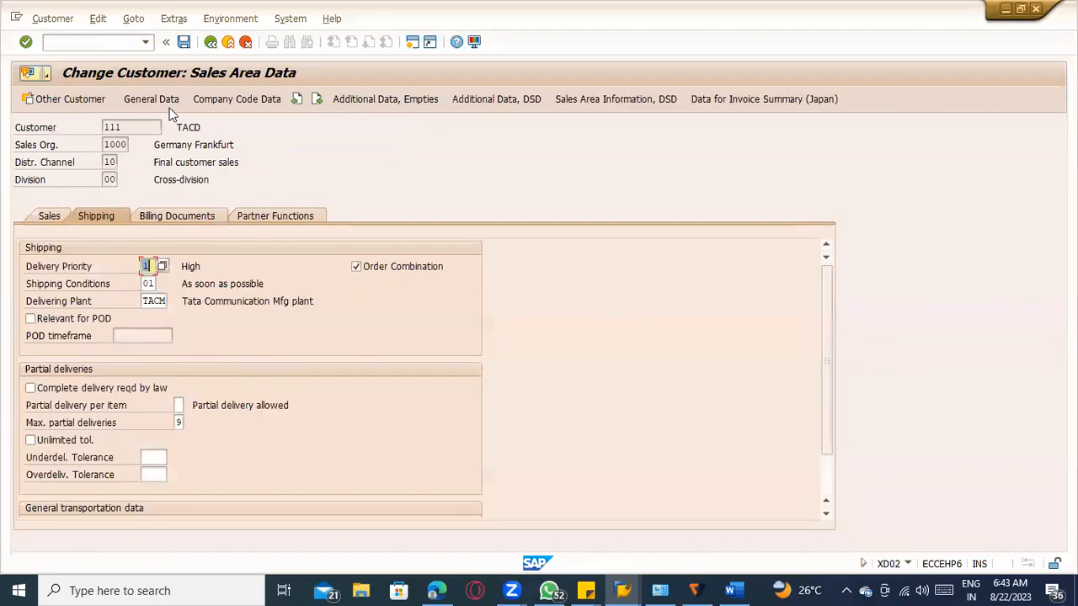
Review the TACD customer's company code data, general data, billing documents, partner functions and shipping data
click(199, 101)
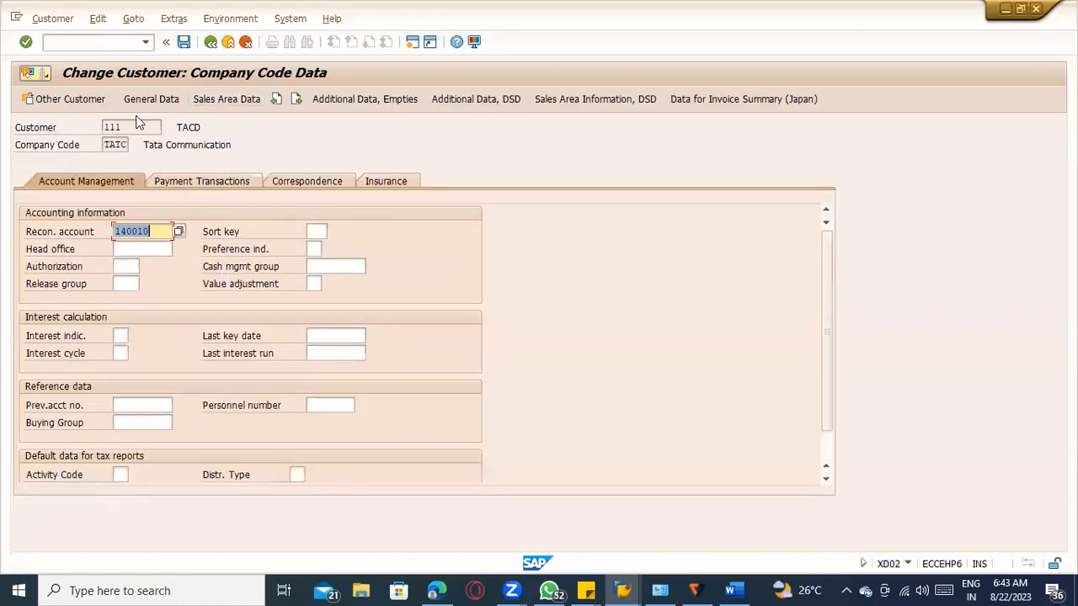
click(152, 98)
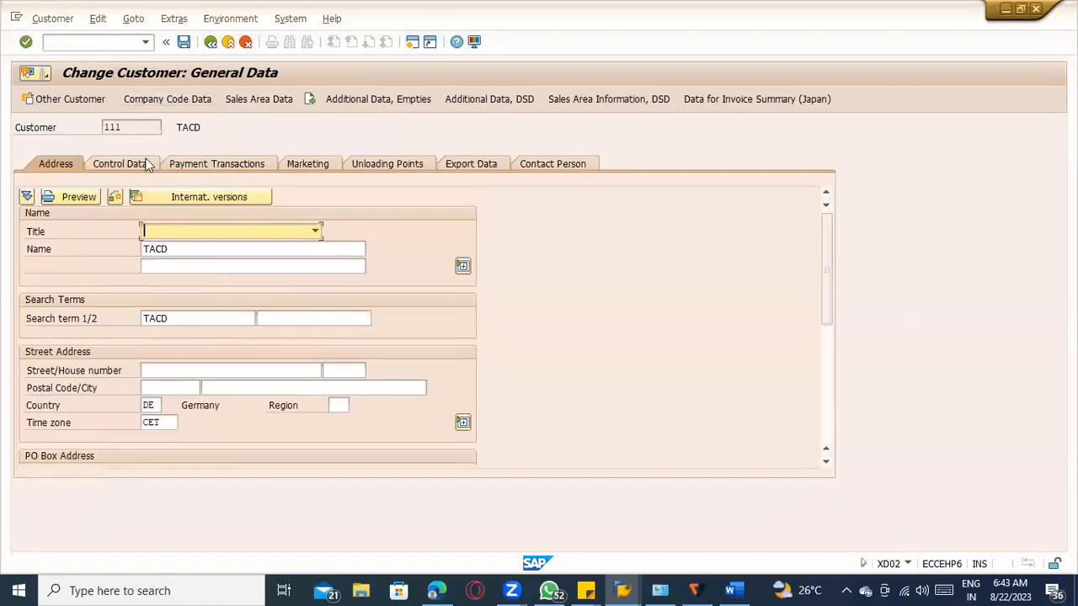
click(282, 99)
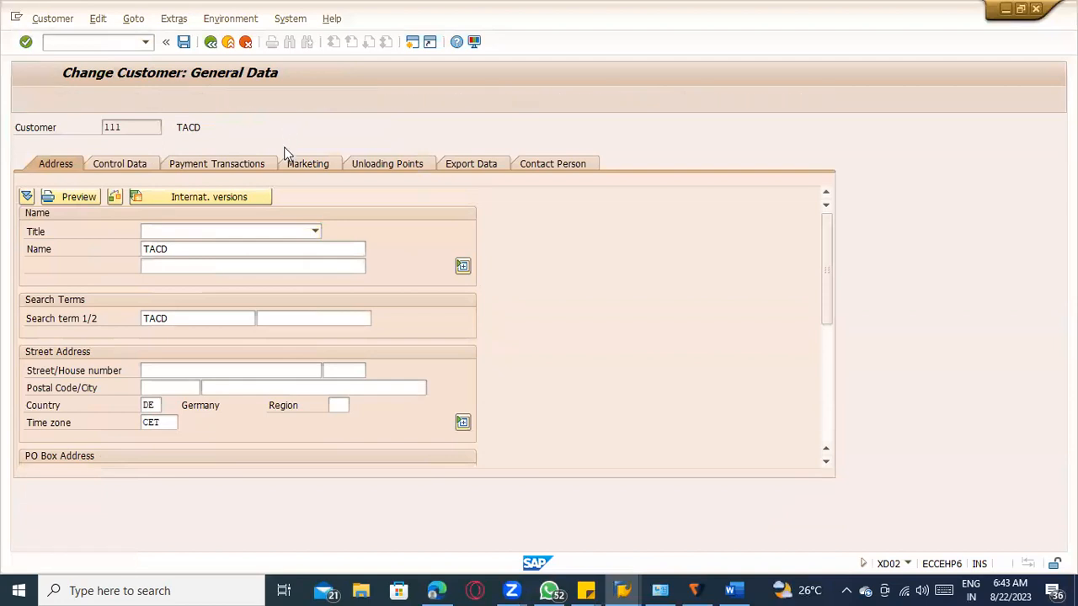
click(186, 218)
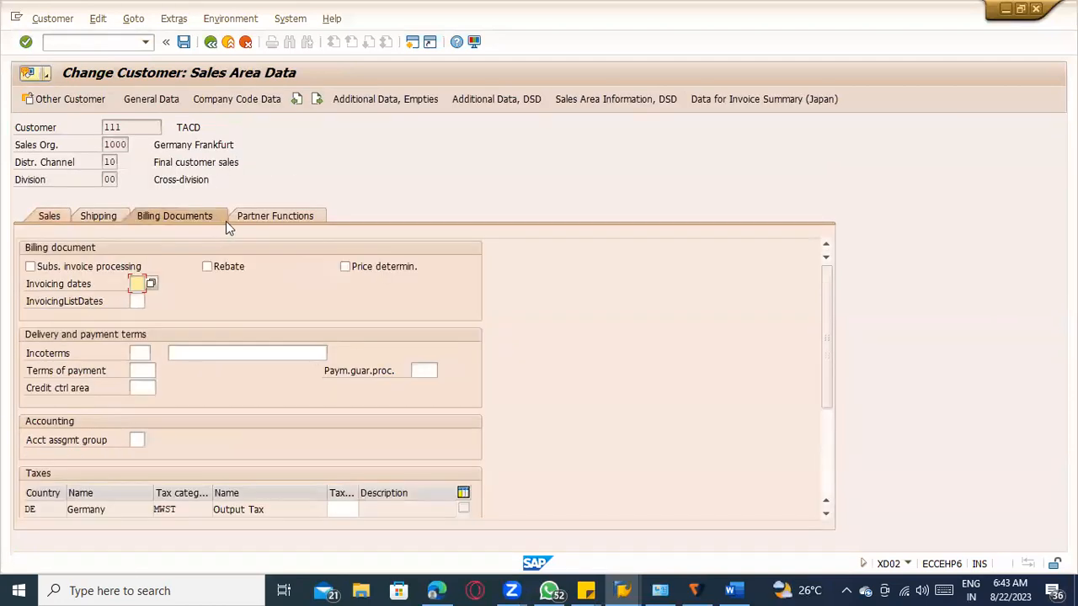
click(238, 219)
click(173, 213)
click(102, 216)
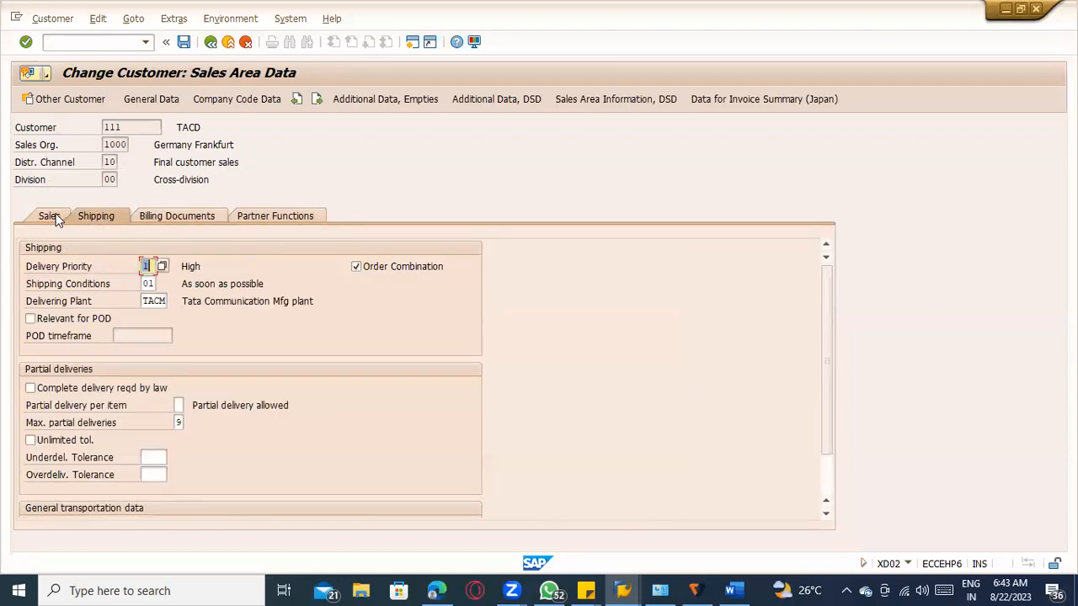
Open purchase order creation with ME21N and stop the shipping point assignment transaction in the other session
click(75, 41)
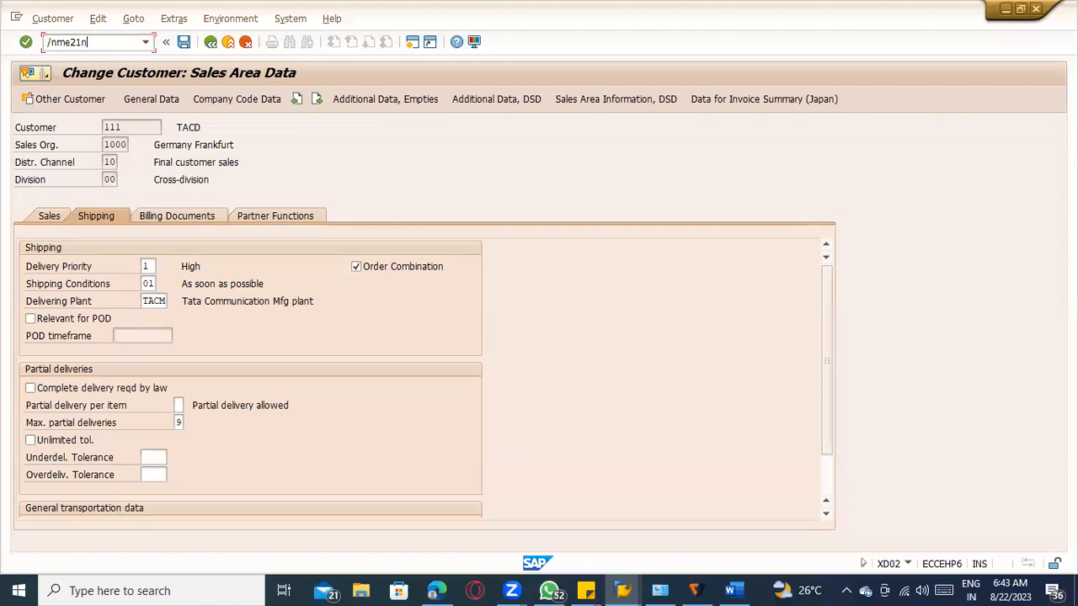
key(Return)
key(alt+Tab)
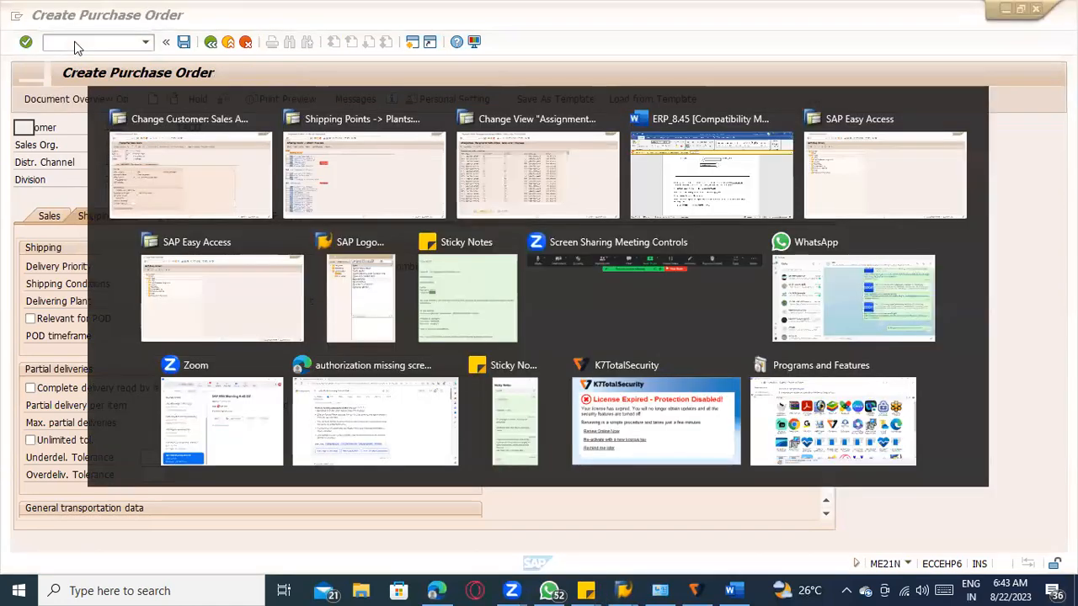
click(16, 17)
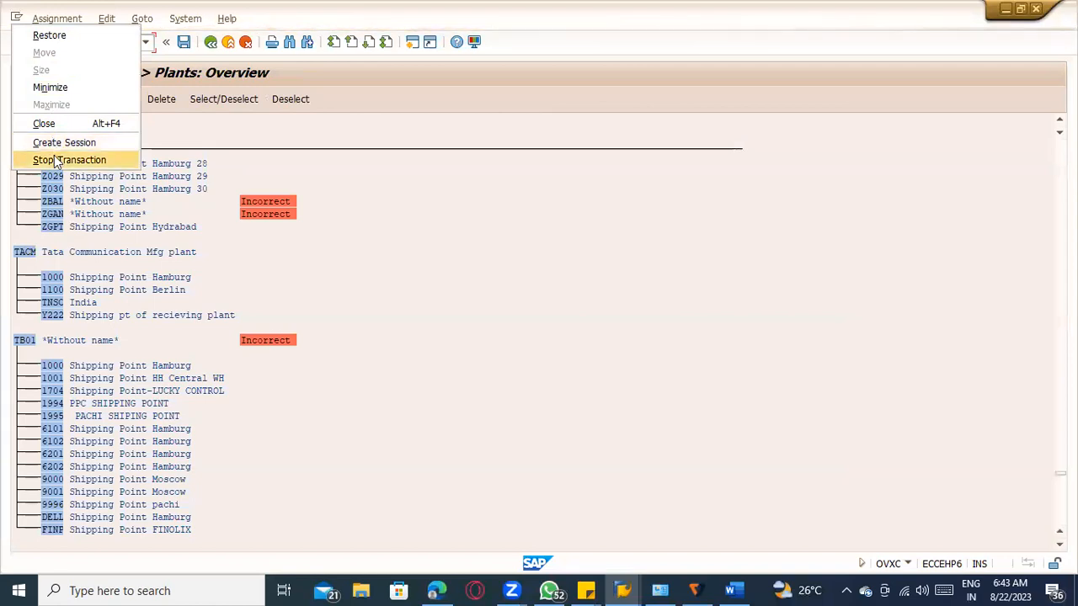
click(54, 158)
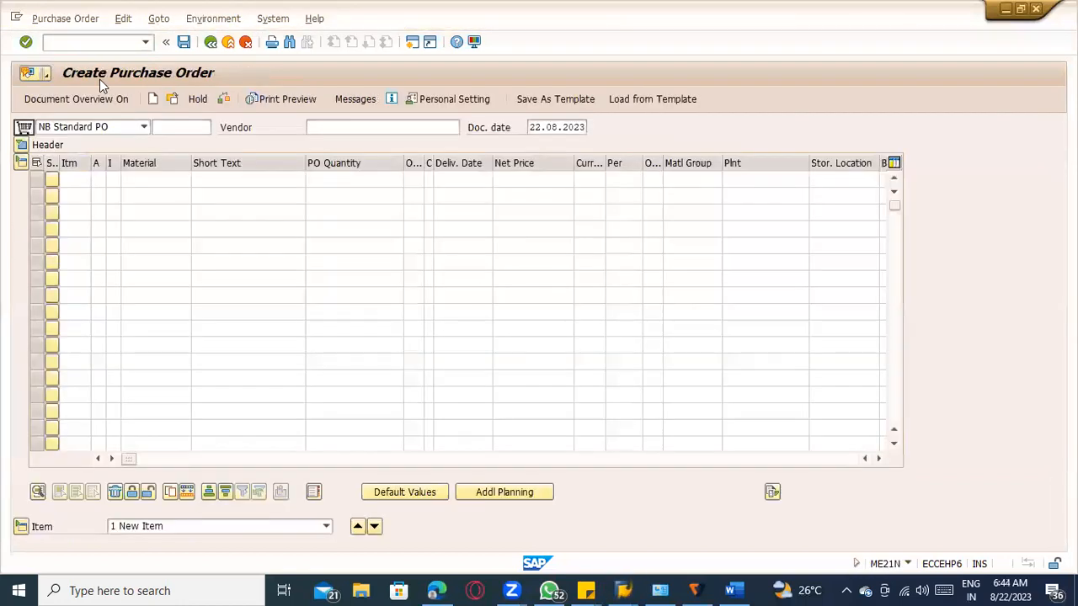
Replace the purchase order transaction with SPRO and display the SAP Reference IMG
click(80, 40)
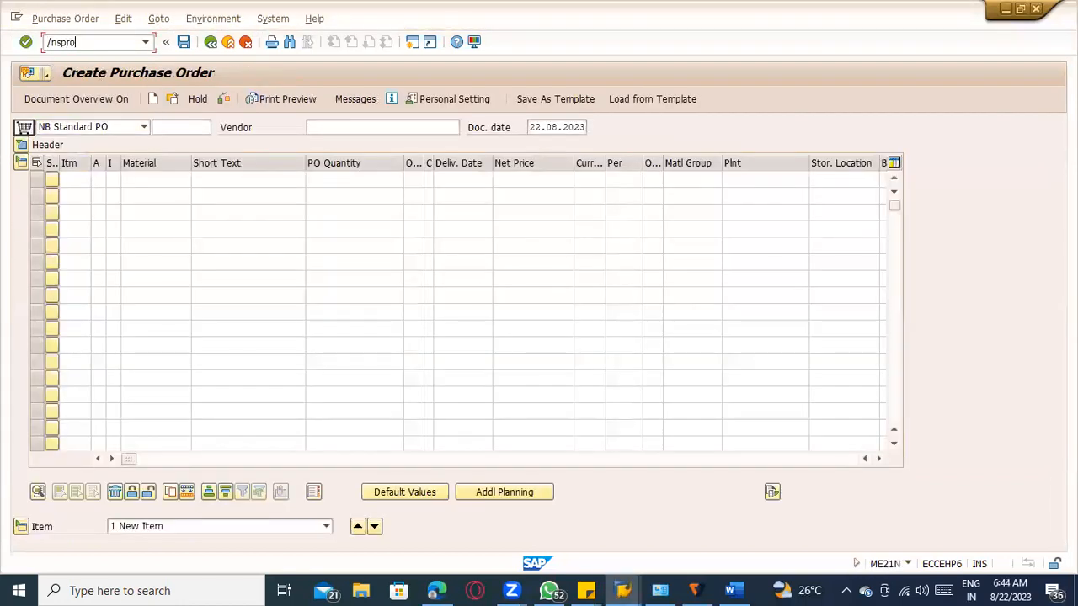
key(Return)
click(85, 97)
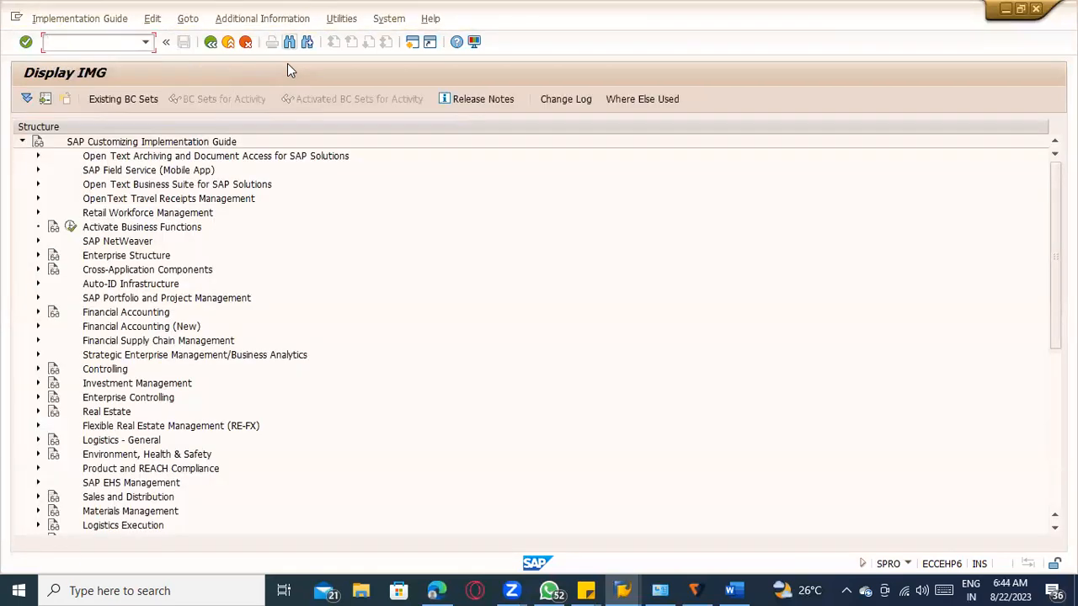
Search the IMG for "shipping point" and execute the Assign shipping point to plant activity under Logistics Execution
key(ctrl+f)
text(shipping point)
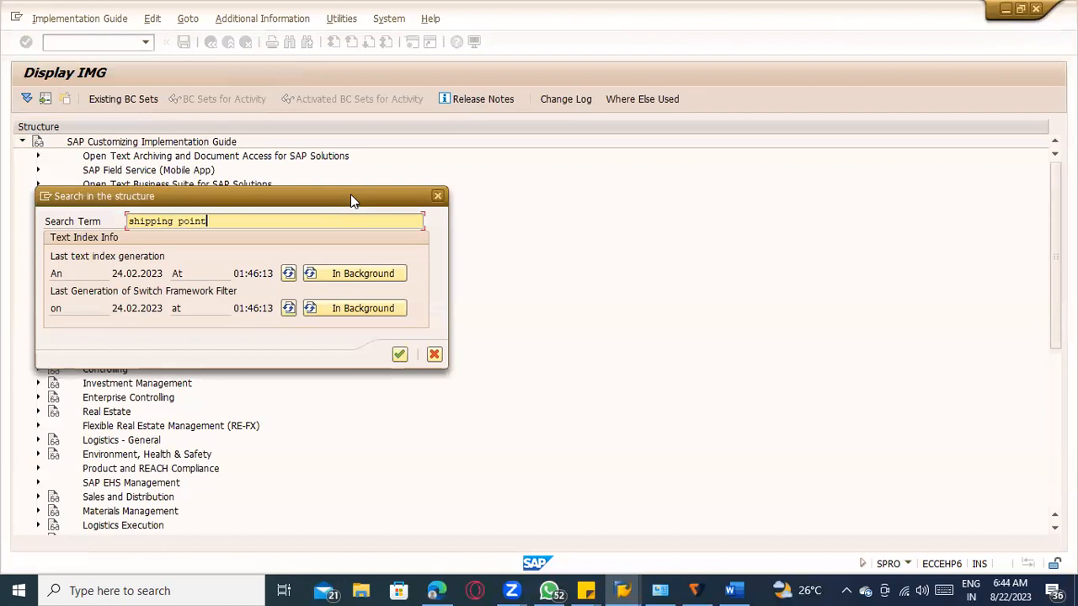
key(Return)
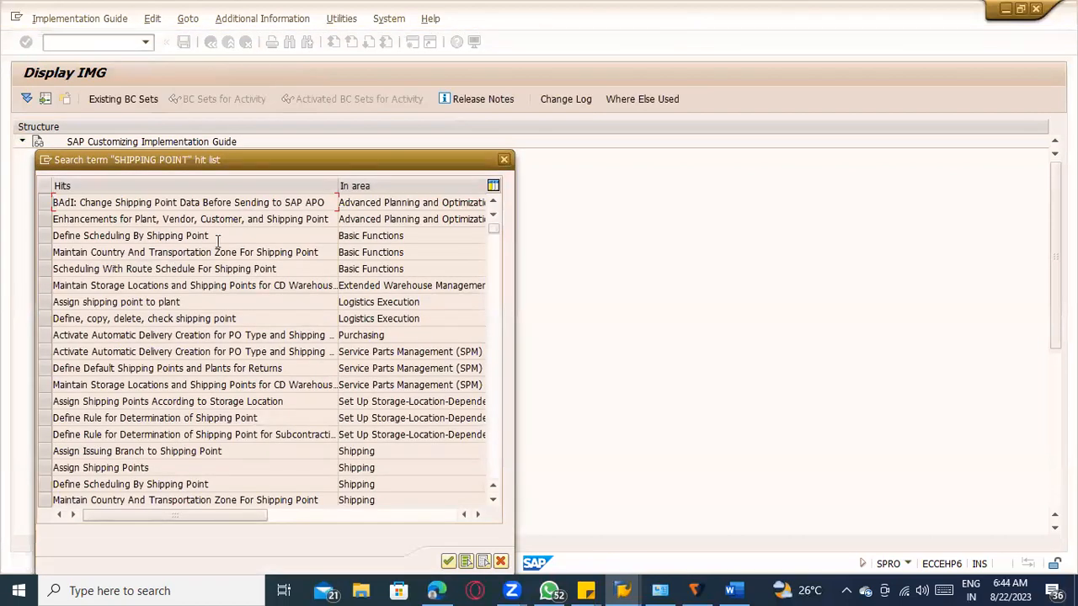
click(141, 301)
double_click(141, 302)
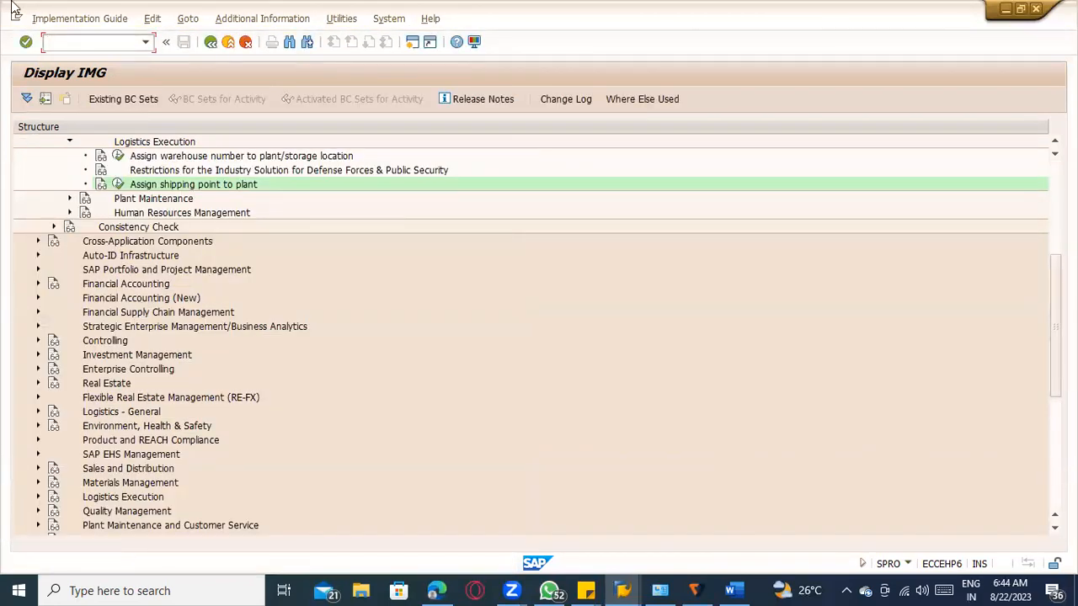
click(118, 184)
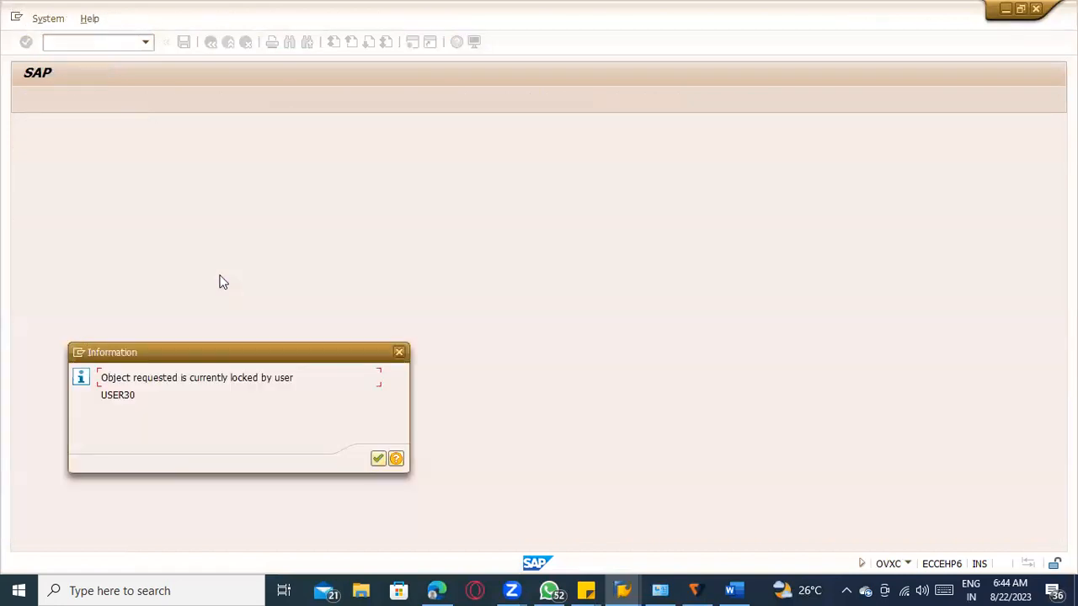
click(378, 459)
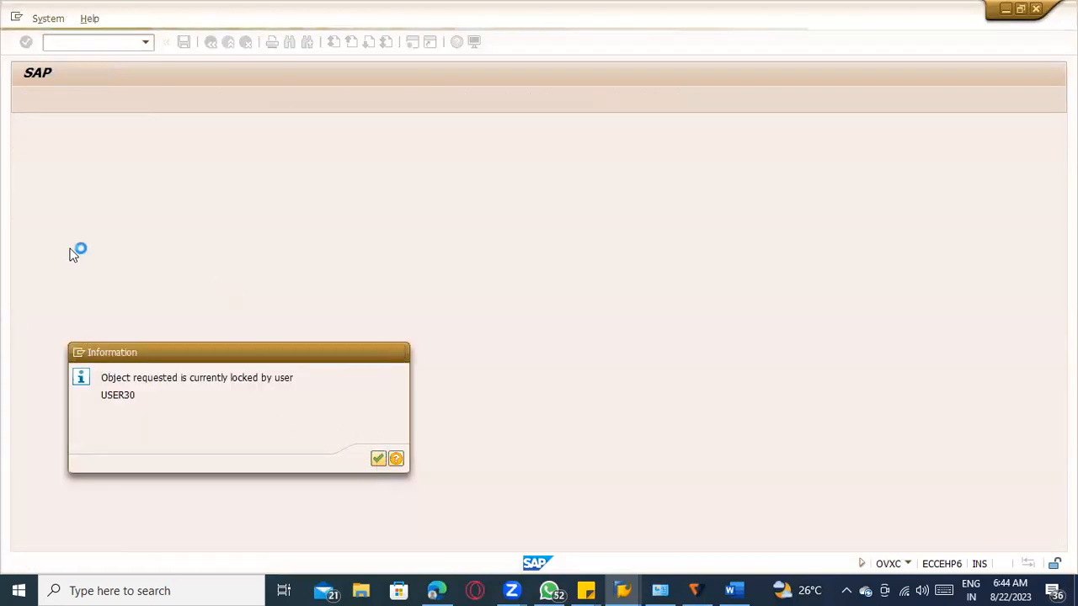
Open SM12 in a new session from the sales office assignment window and list the current user's lock entries in client 800
key(alt+Tab)
key(alt+Tab)
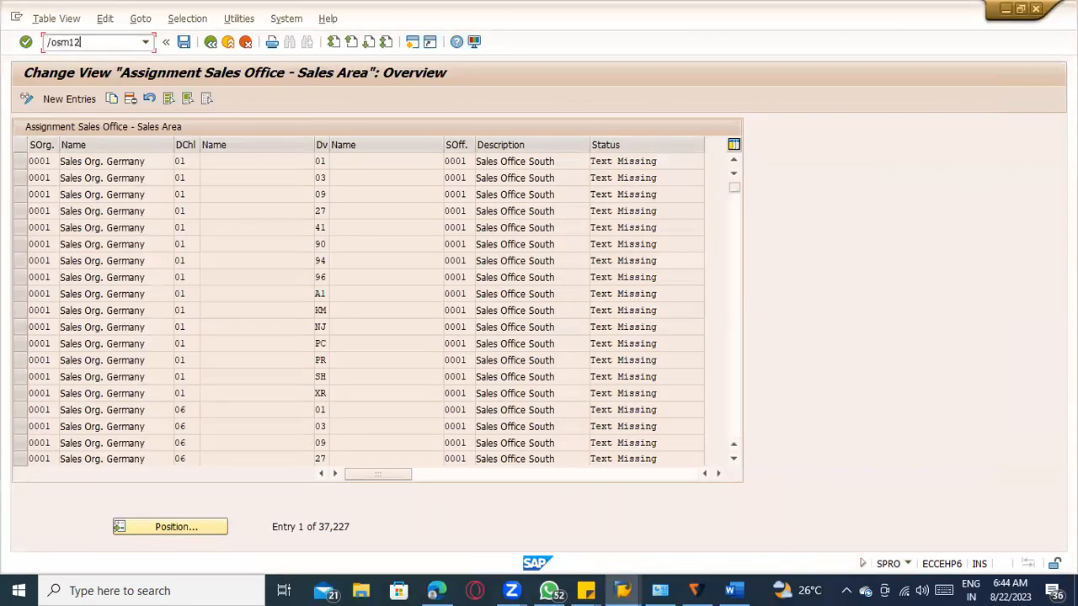
key(Return)
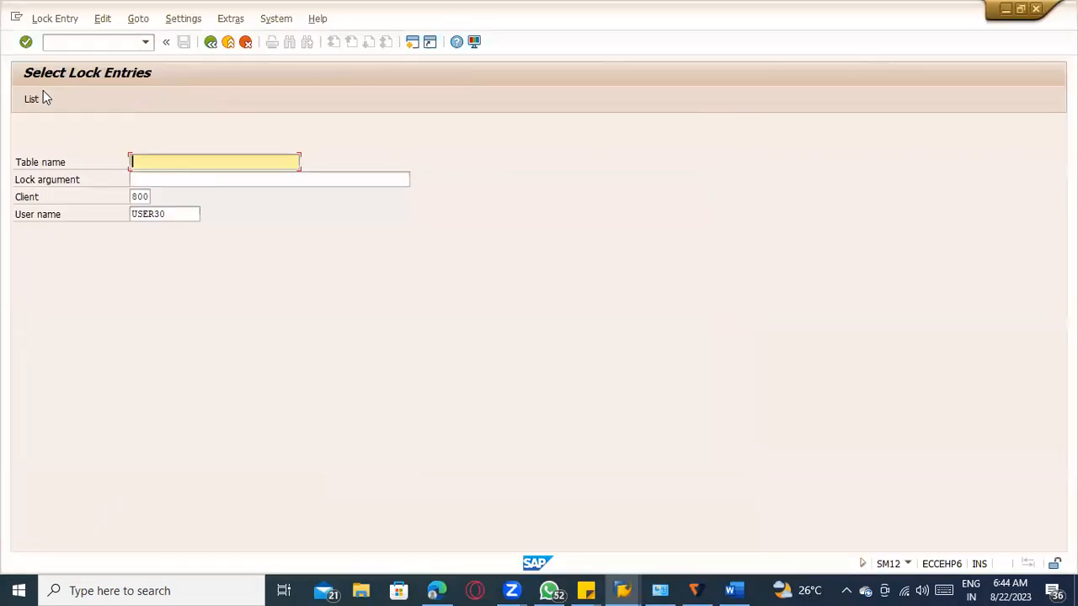
click(44, 96)
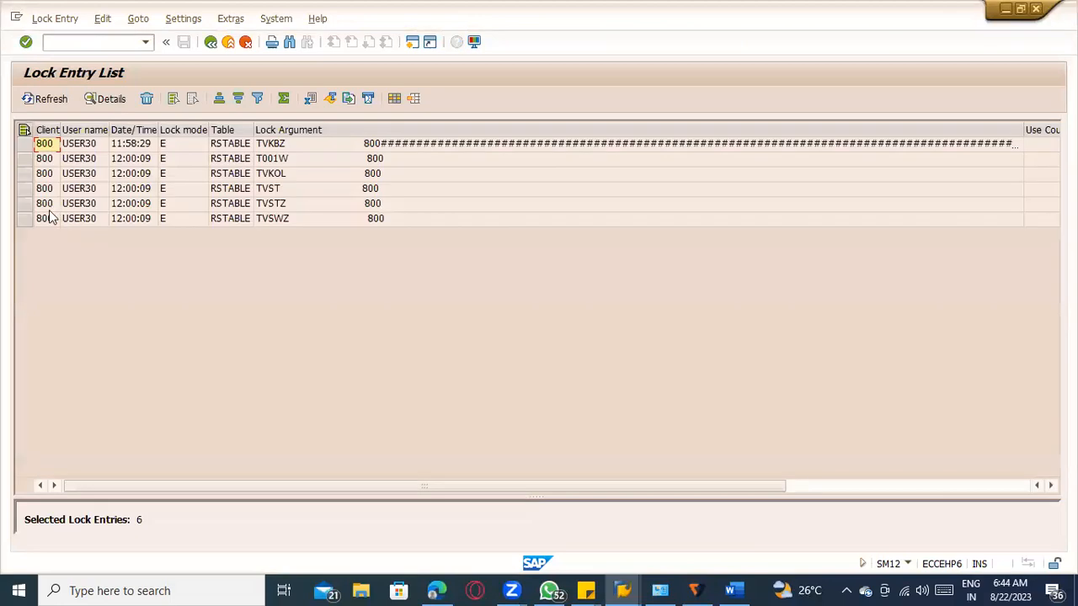
Delete all of the user's listed lock entries and leave the lock entry list
click(24, 131)
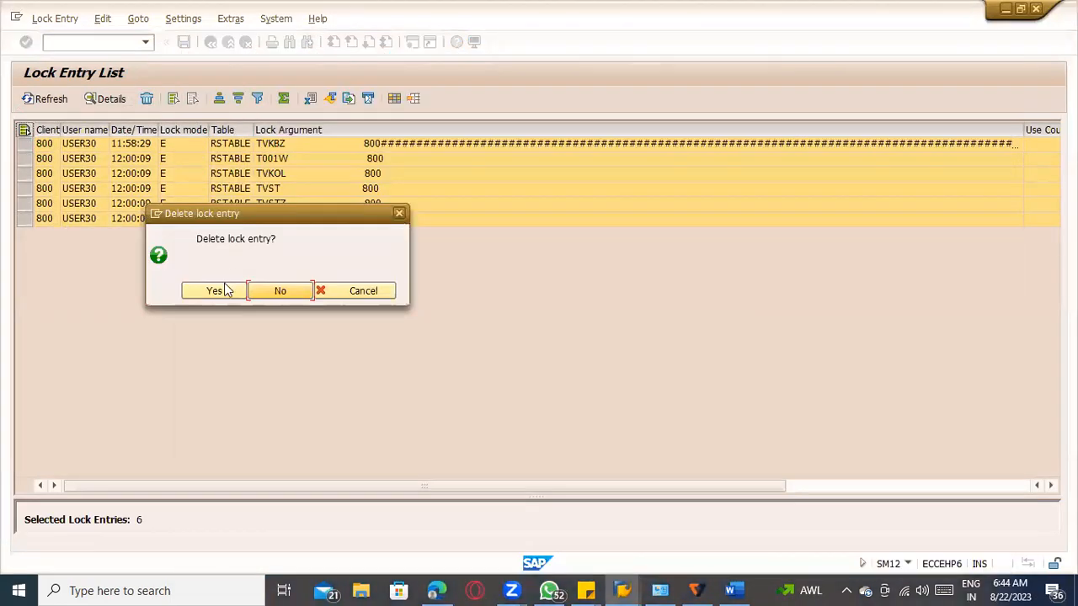
click(225, 290)
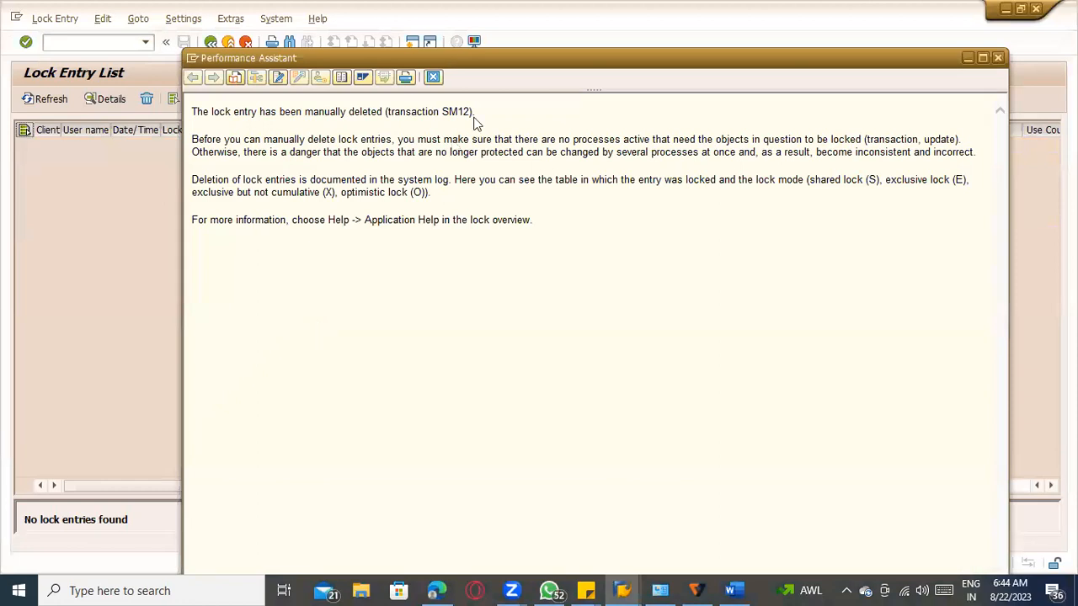
click(433, 77)
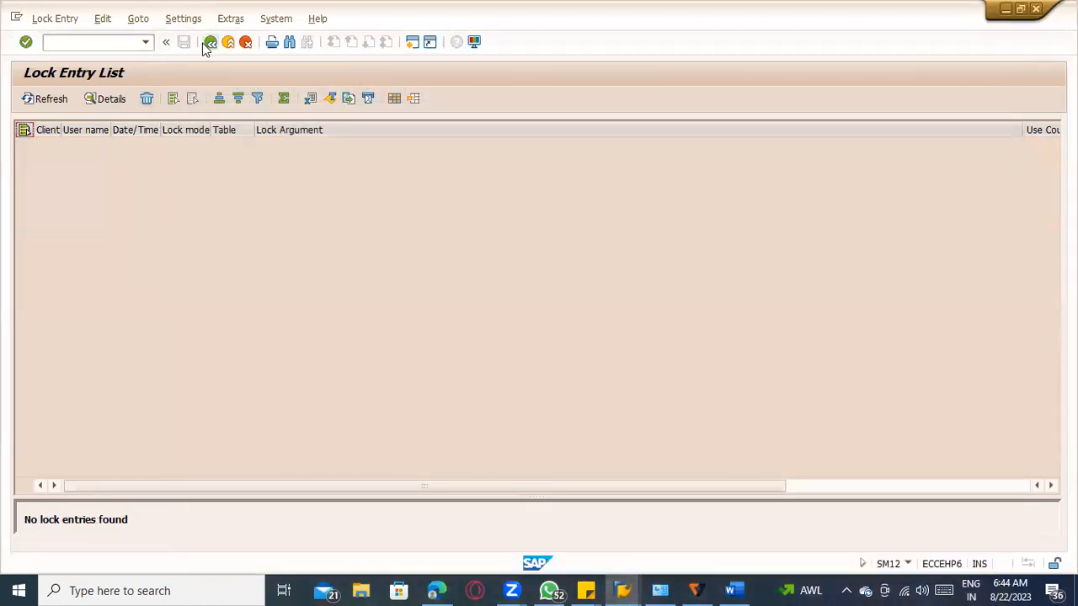
click(211, 41)
Leave the display-only shipping point overview and reopen the Assign shipping point to plant activity for editing
key(alt+Tab)
key(alt+Tab)
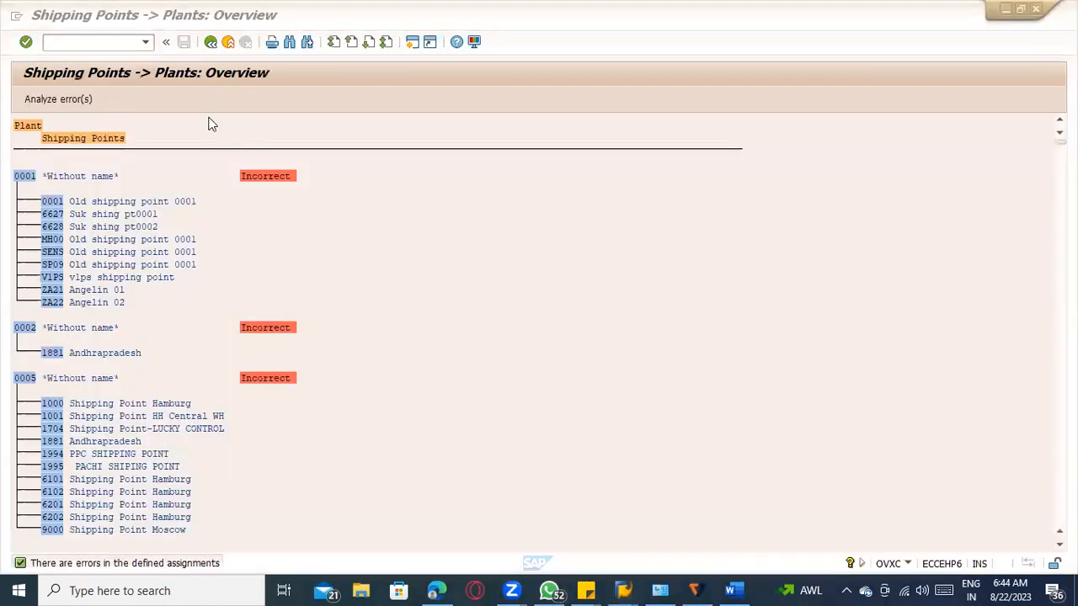
click(211, 41)
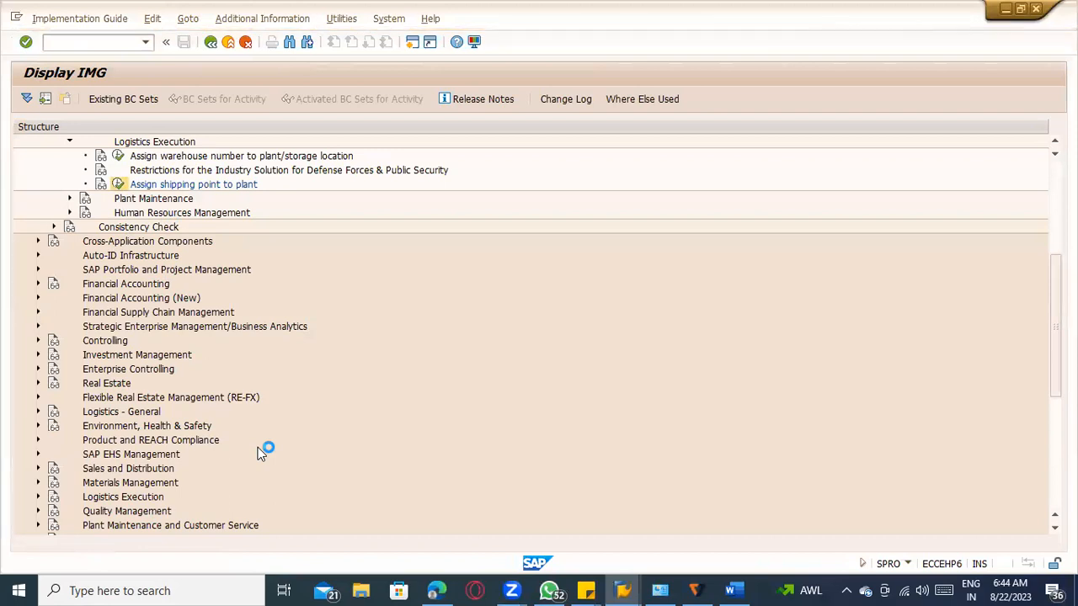
key(alt+Tab)
key(alt+Tab)
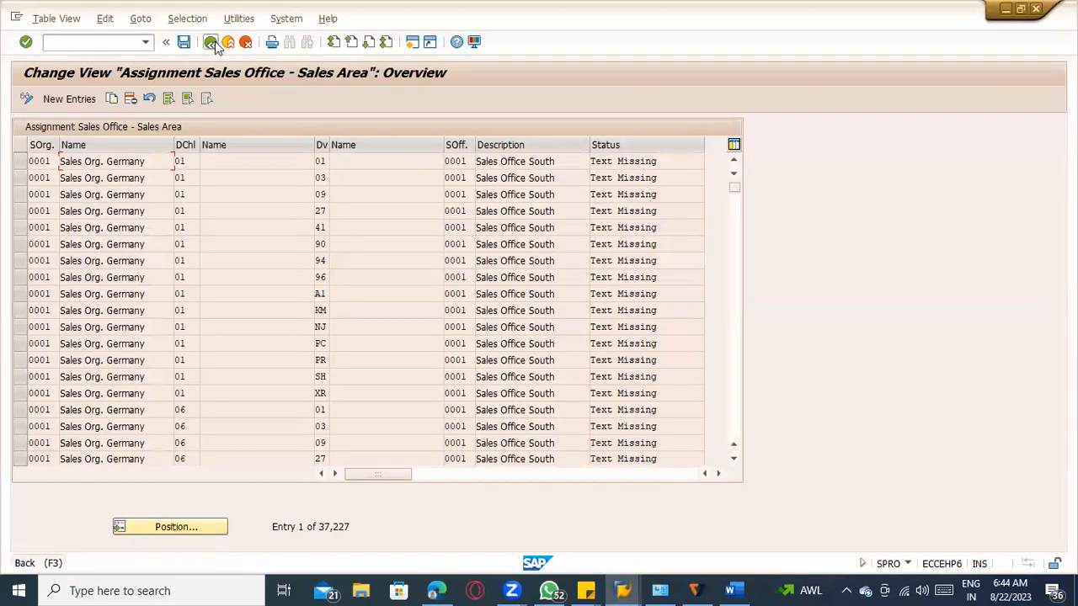
key(alt+Tab)
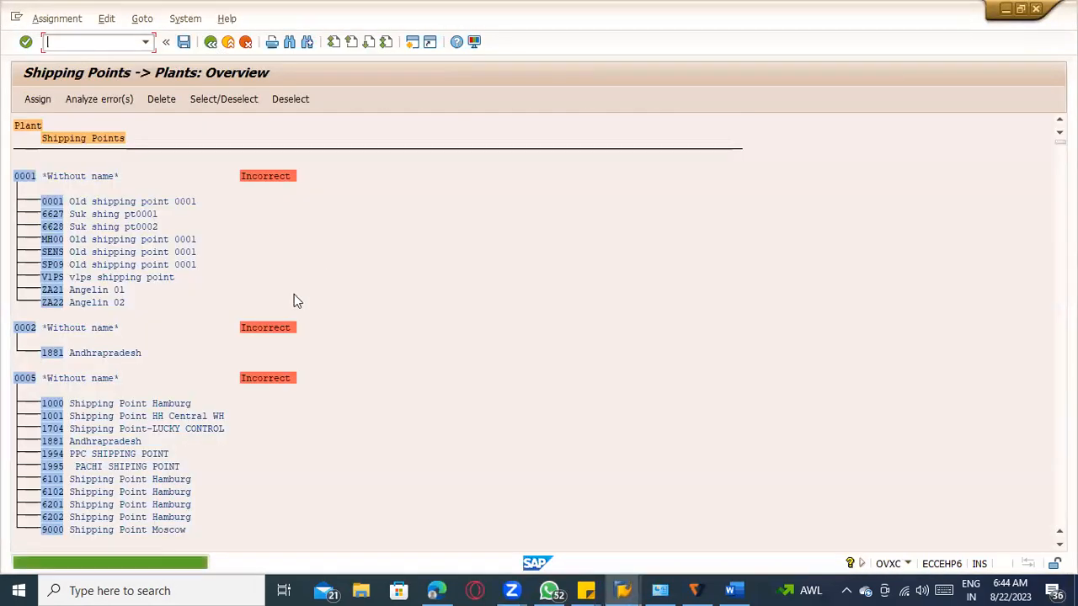
Find plant TACD in the shipping point overview and check its assigned shipping points
key(ctrl+f)
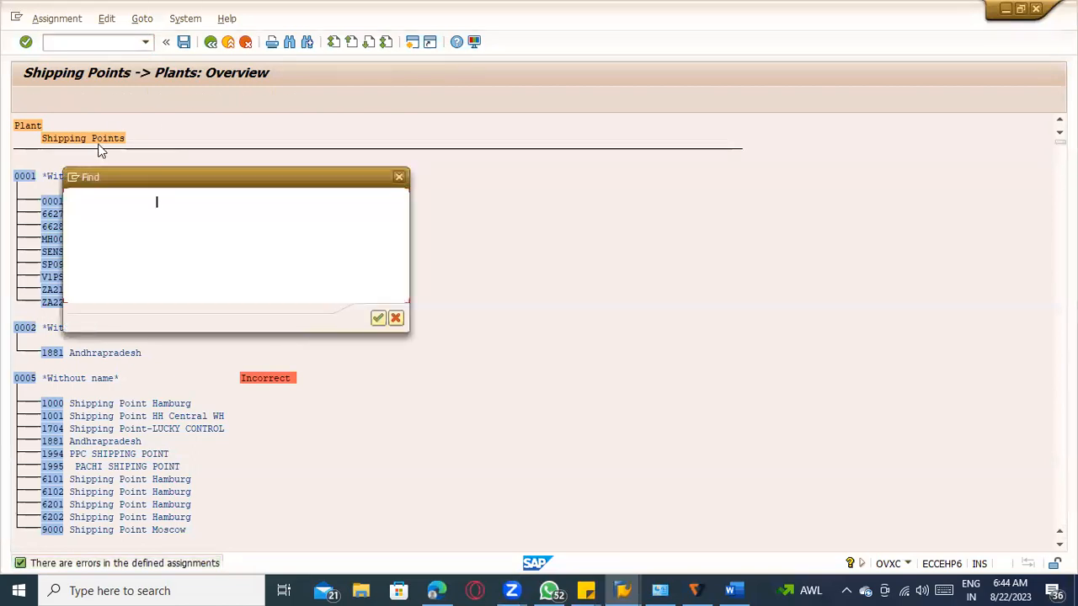
text(TACD)
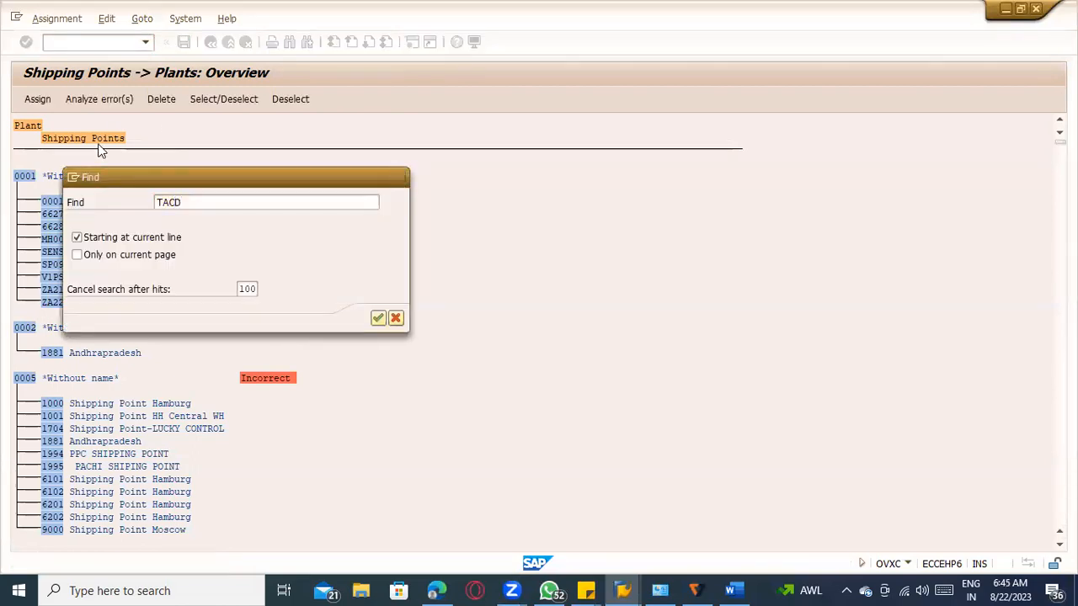
key(Return)
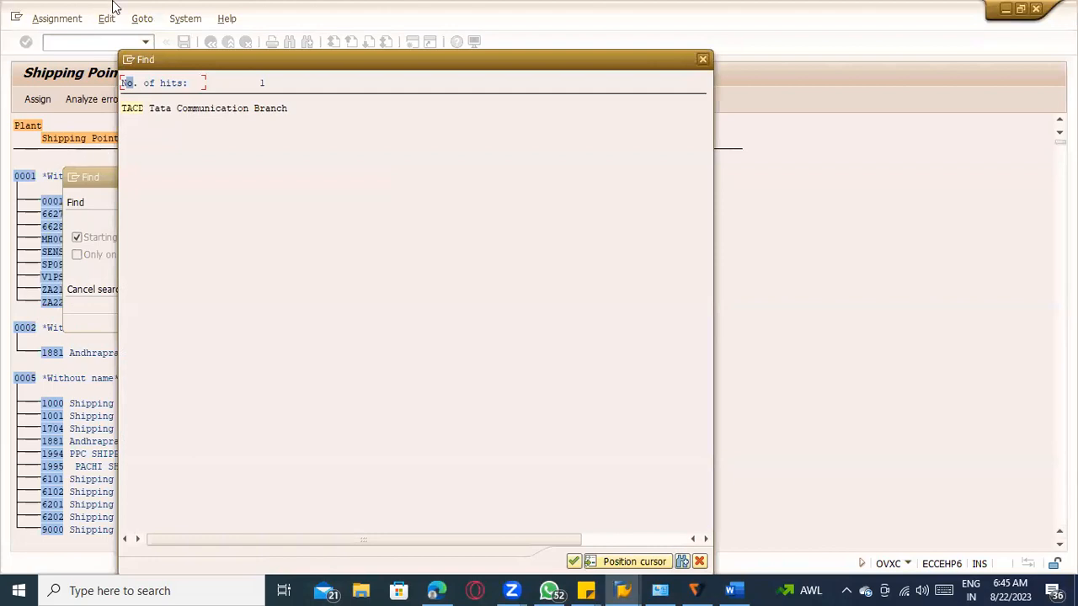
double_click(135, 110)
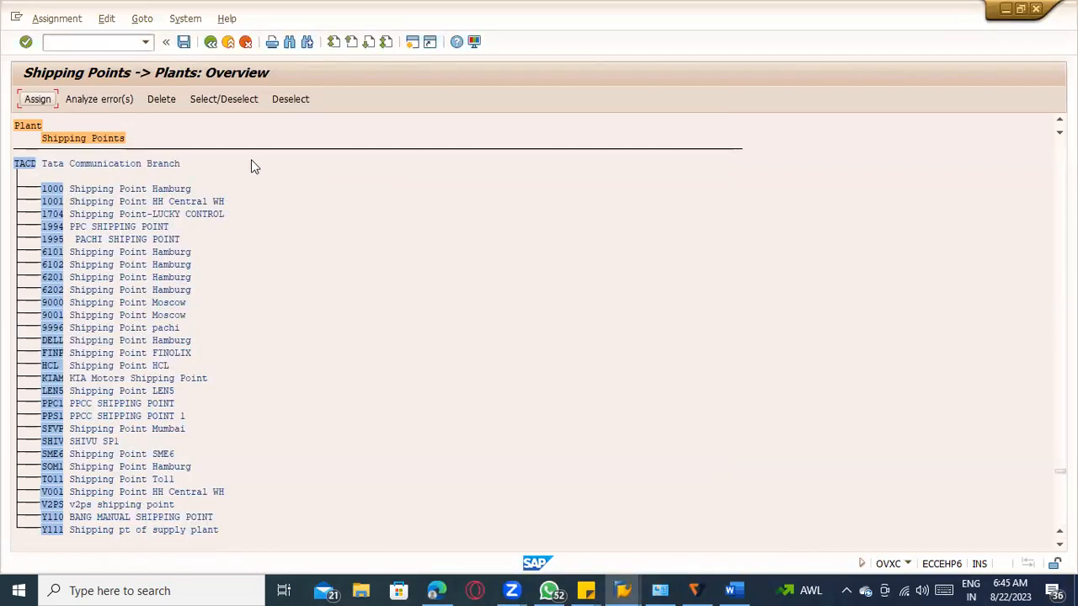
Find plant TACM in the shipping point overview, check its assigned shipping points and return to the IMG
key(ctrl+f)
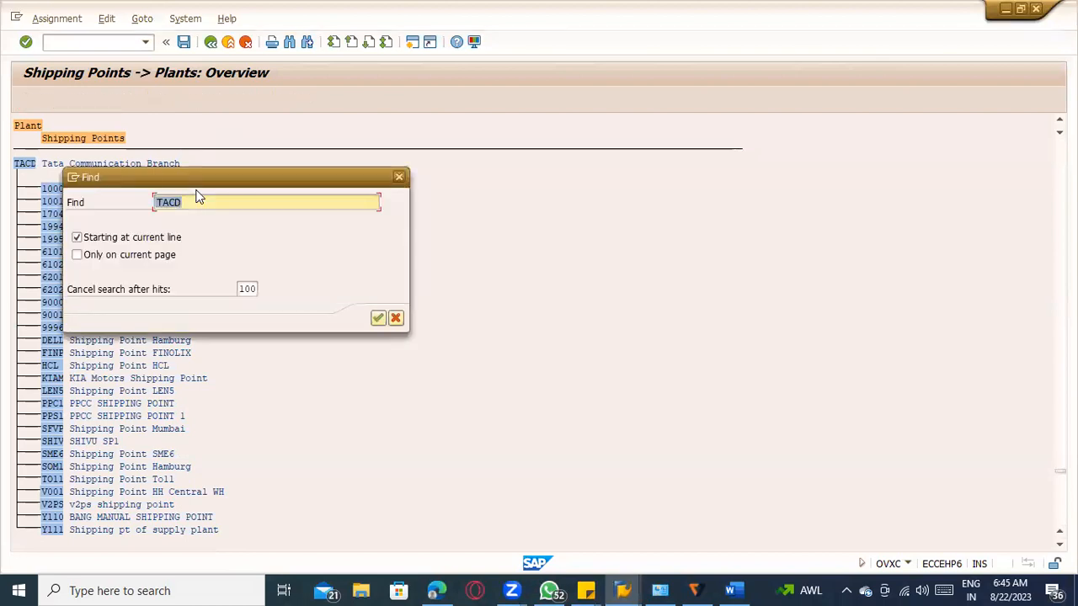
text(TACM)
key(Return)
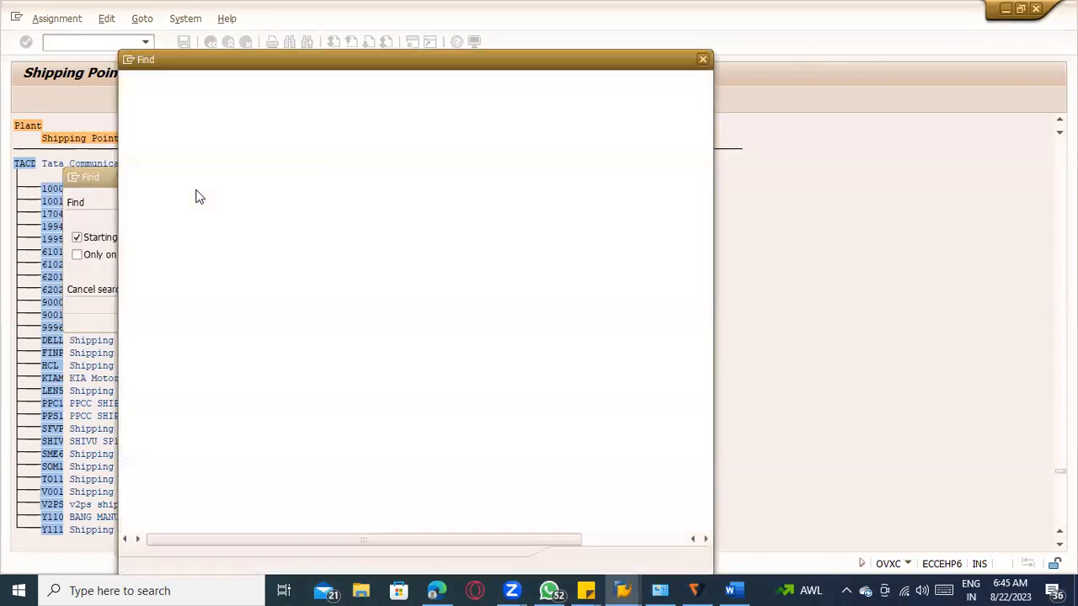
click(138, 110)
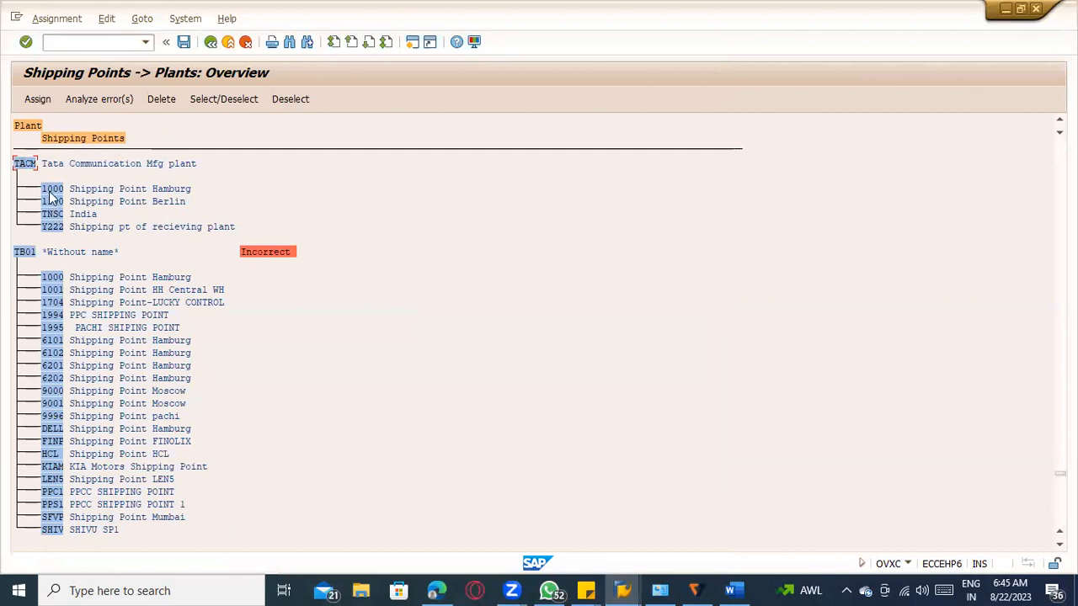
click(211, 42)
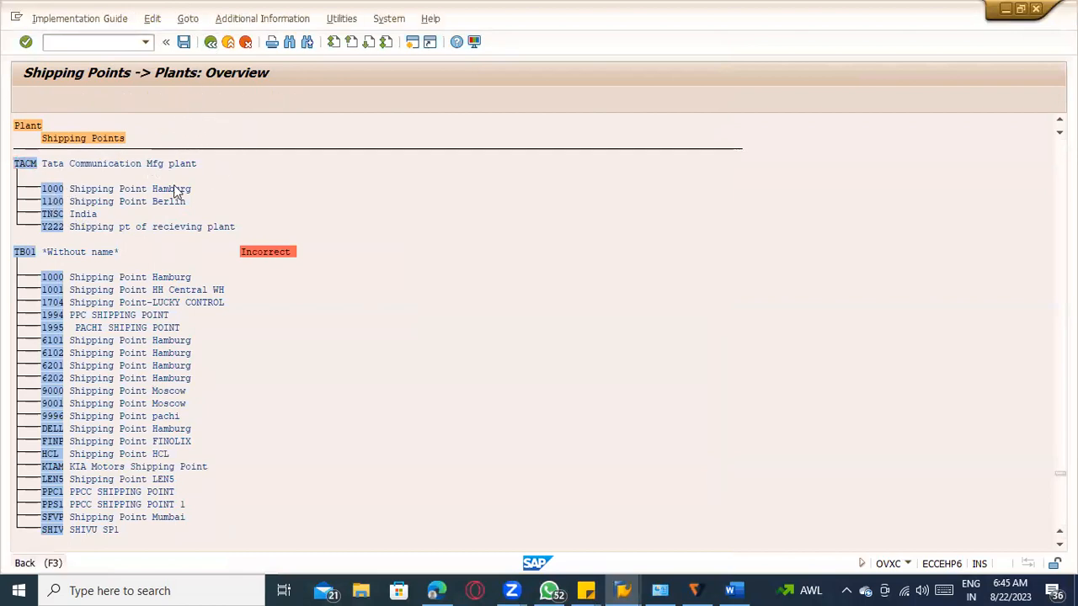
click(210, 42)
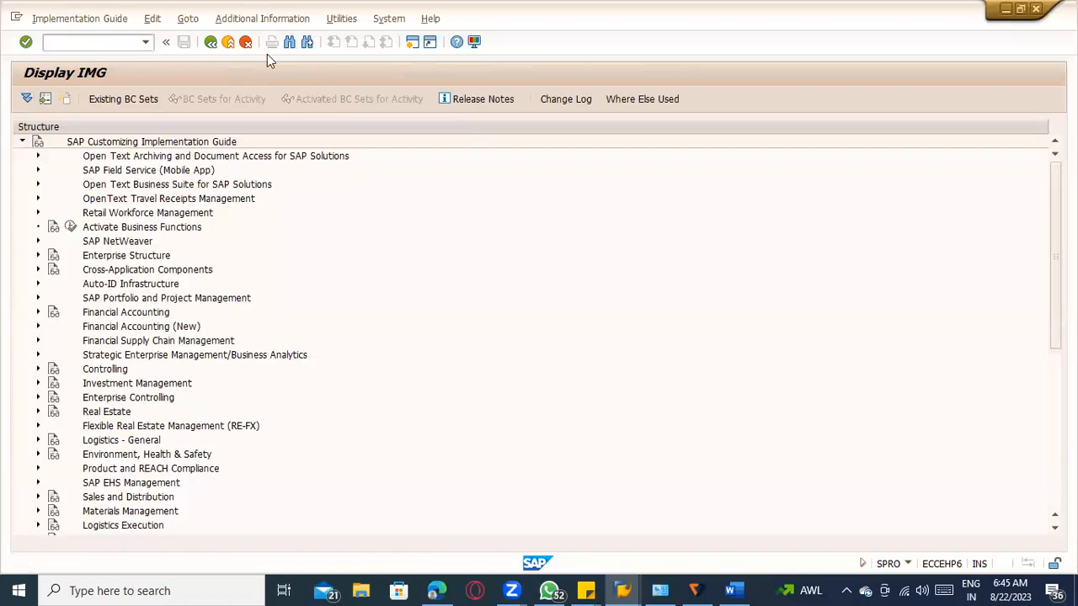
Search the IMG for SHIPPING POINT, view the Purchasing activity for automatic delivery creation by PO type and shipping point, and return to the IMG
click(289, 42)
key(Return)
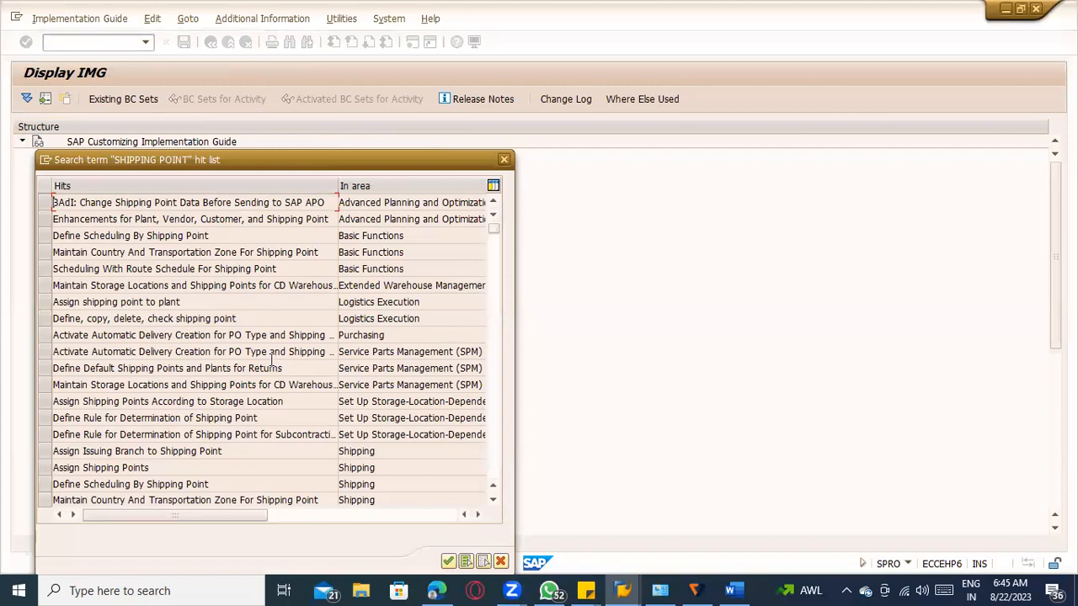
click(271, 340)
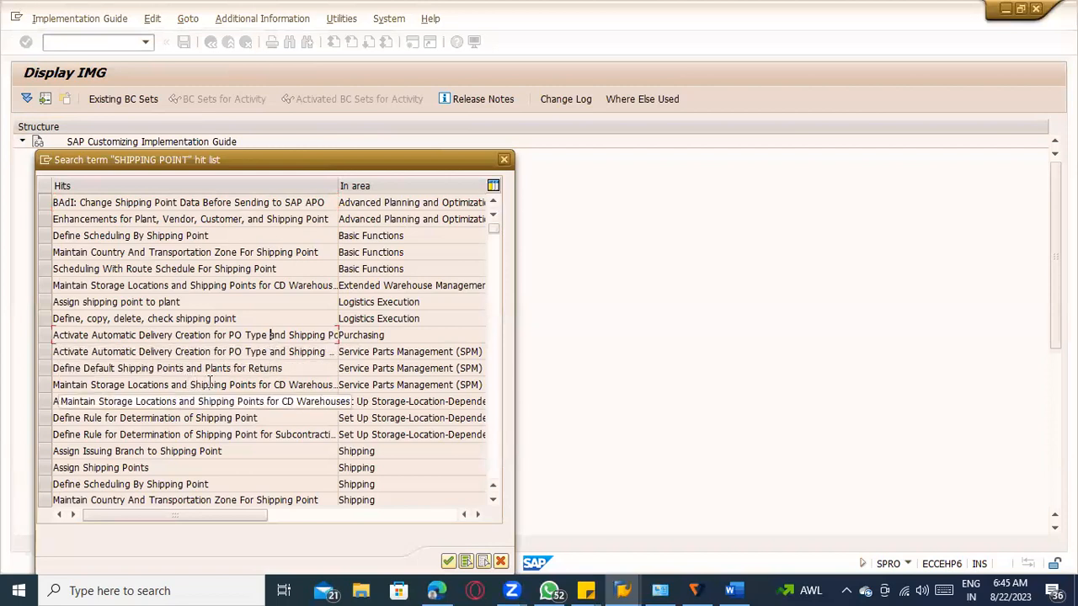
double_click(154, 337)
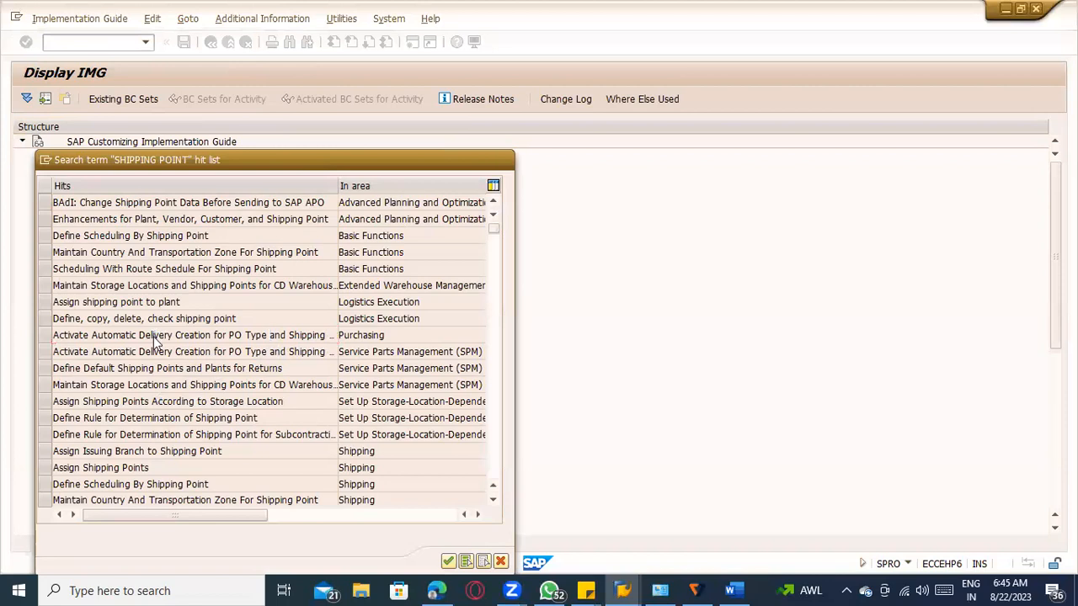
click(134, 284)
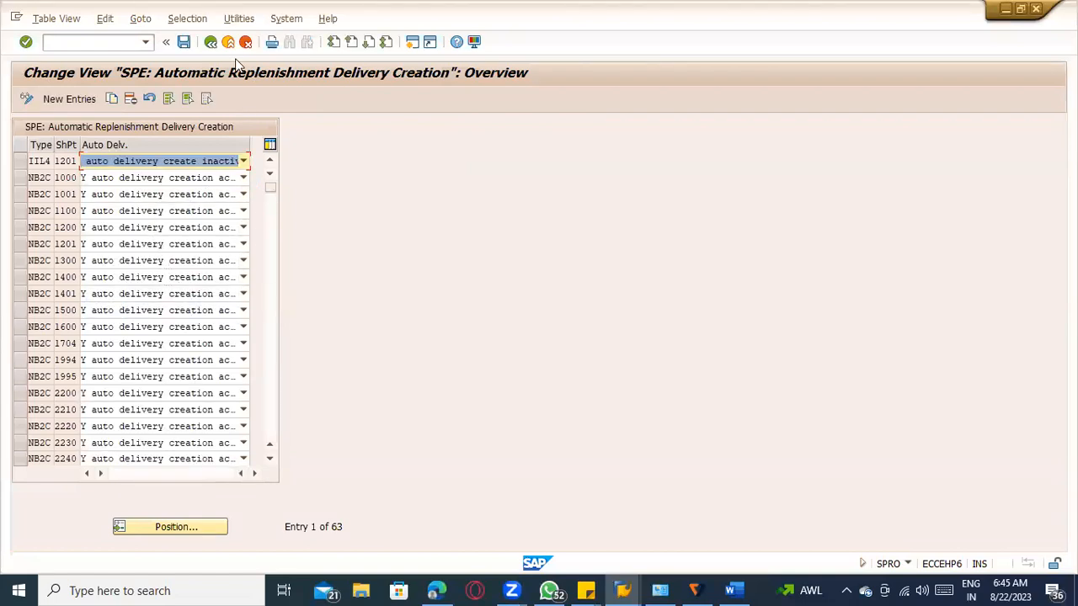
click(212, 42)
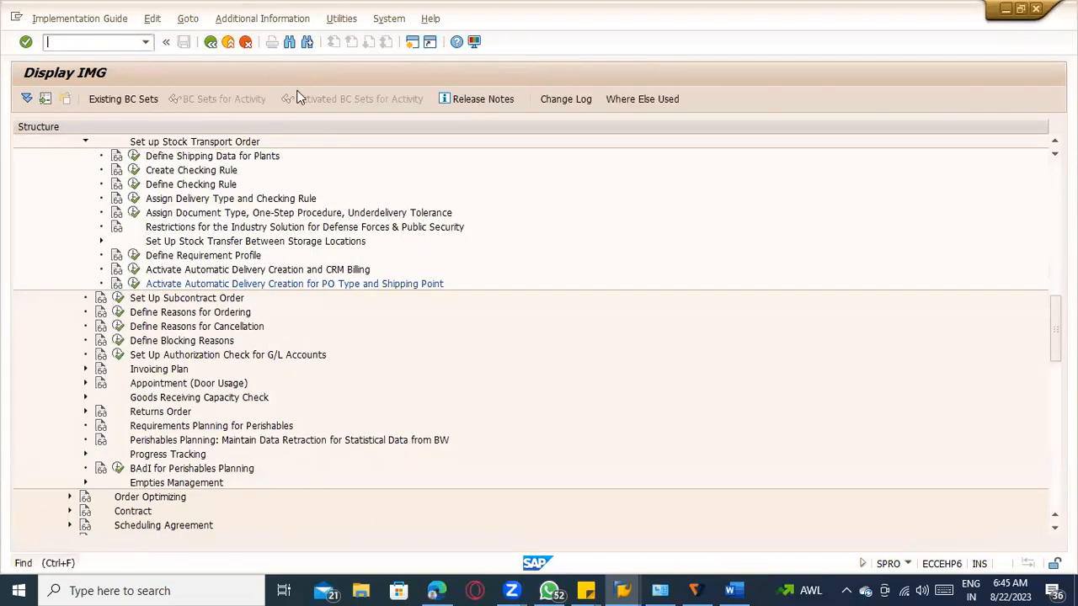
Search the IMG for SHIPPING POINT again and open the Assign Shipping Points activity in the Shipping area
click(289, 43)
key(Return)
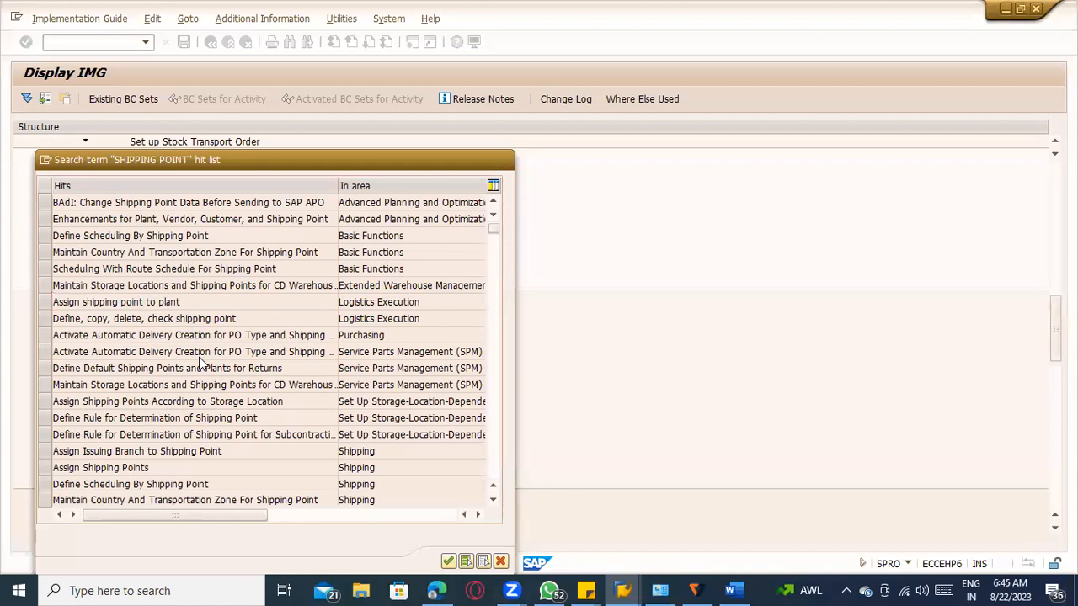
scroll(202, 354, down, 1)
scroll(204, 349, down, 2)
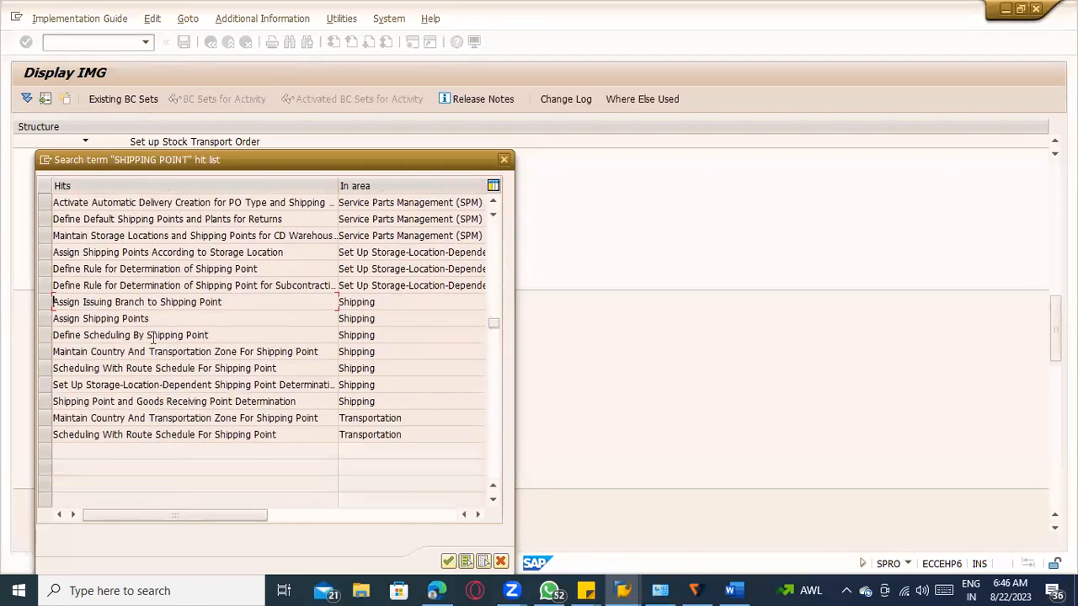
double_click(137, 319)
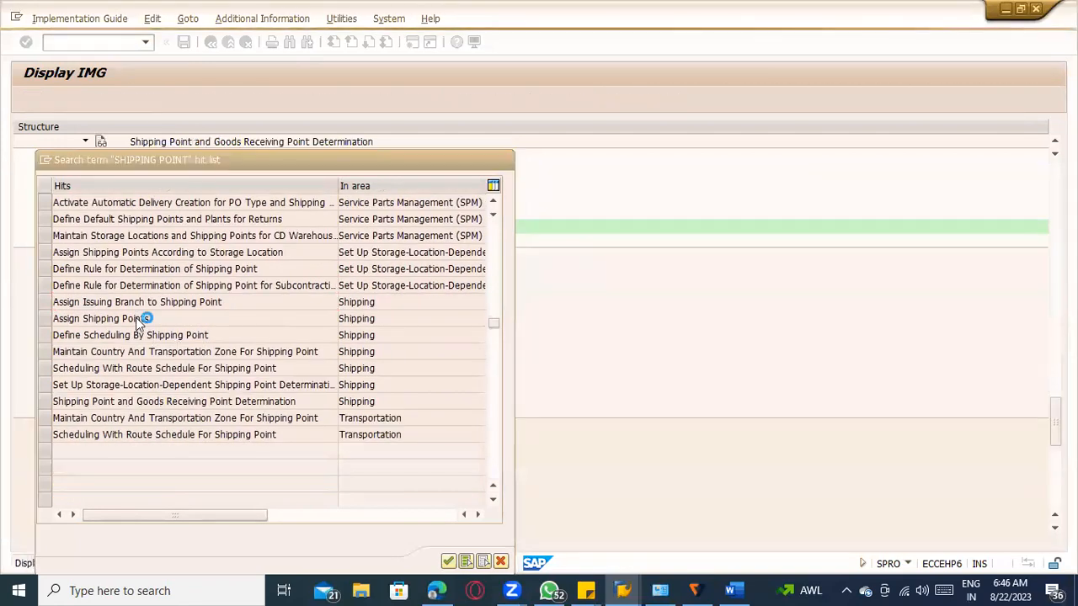
click(134, 226)
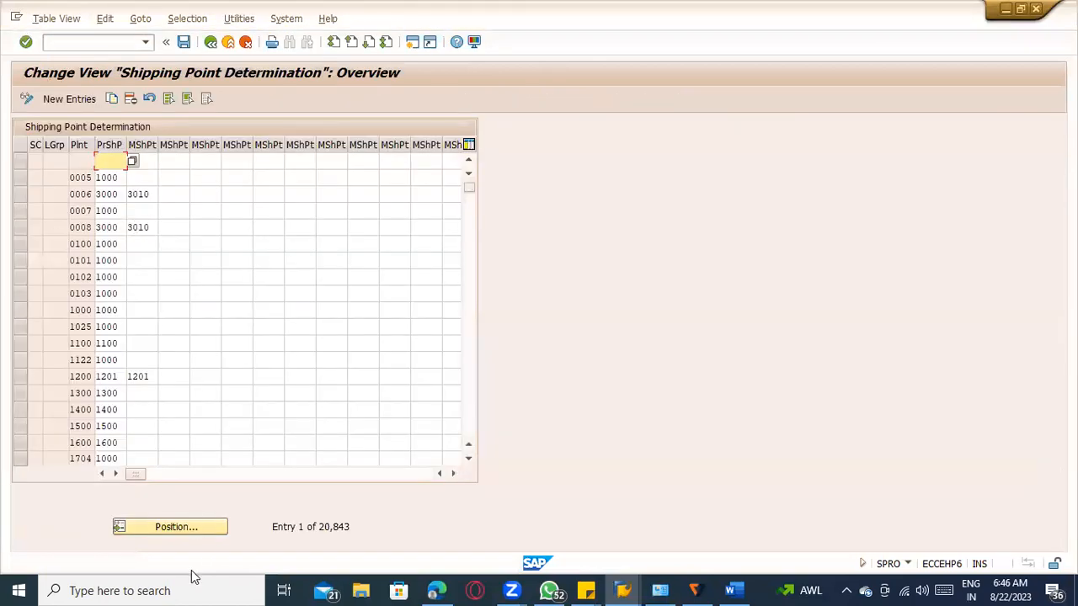
Open the entry positioning dialog for the shipping point determination overview
click(183, 527)
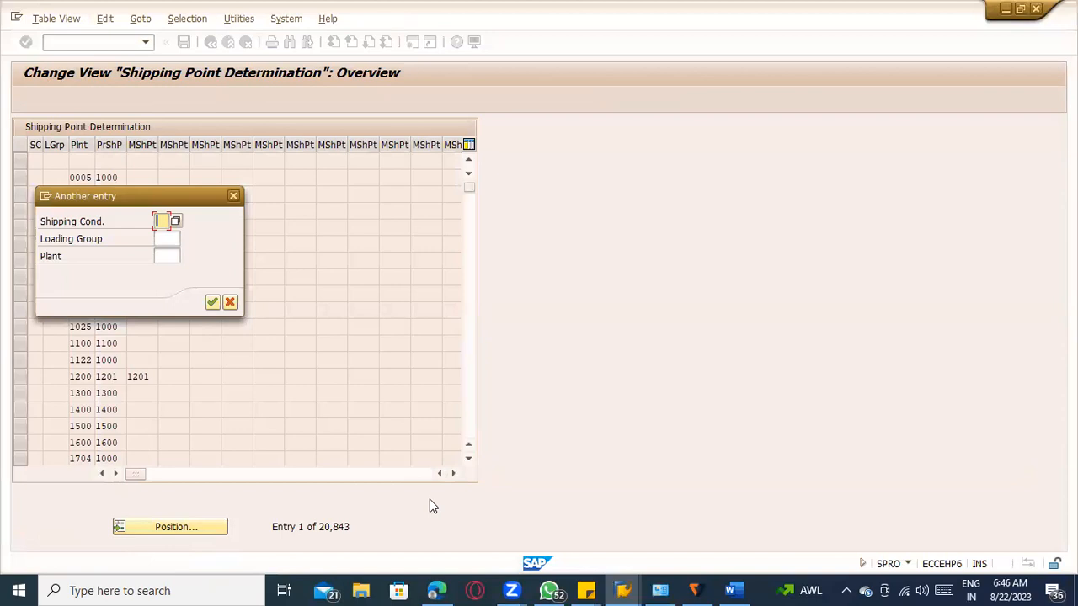
Switch to the lock entries session, open Customer Change (XD02) and display the customer's sales area shipping data
key(alt+Tab)
key(alt+Tab)
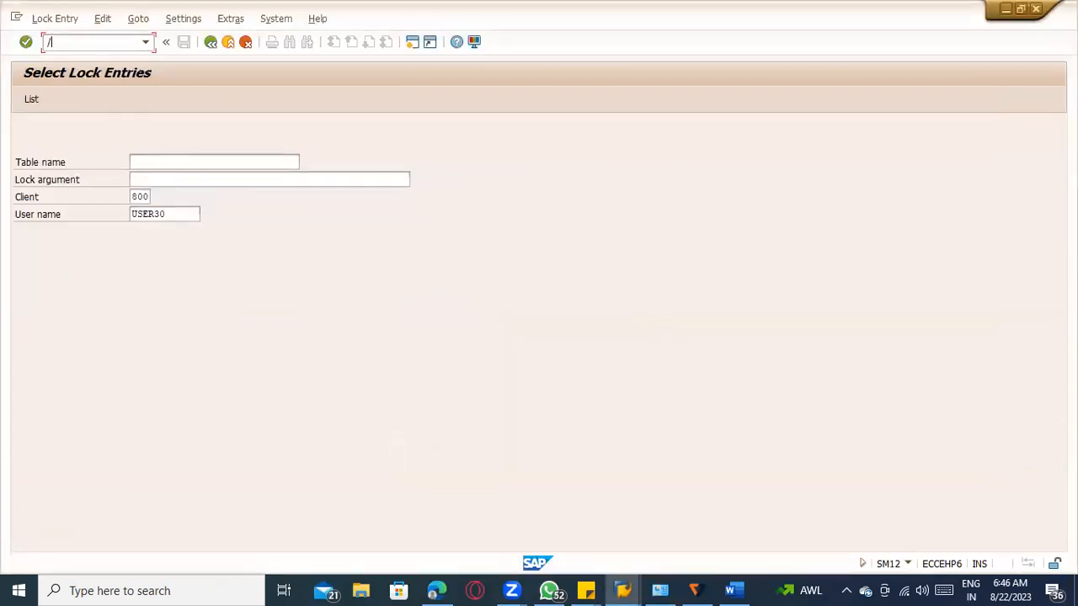
text(/nxd02)
key(Return)
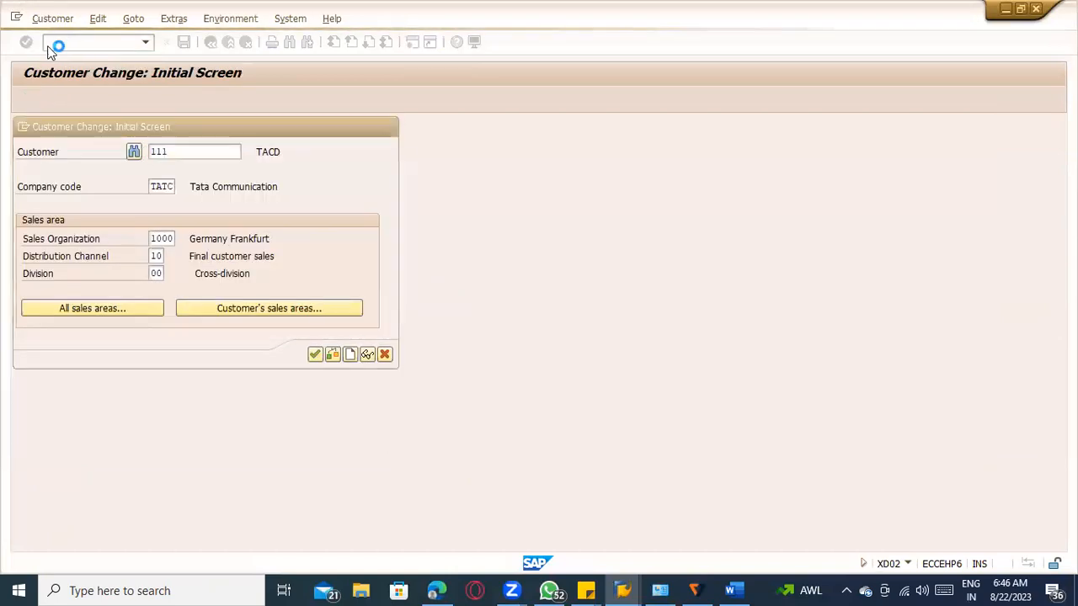
key(Return)
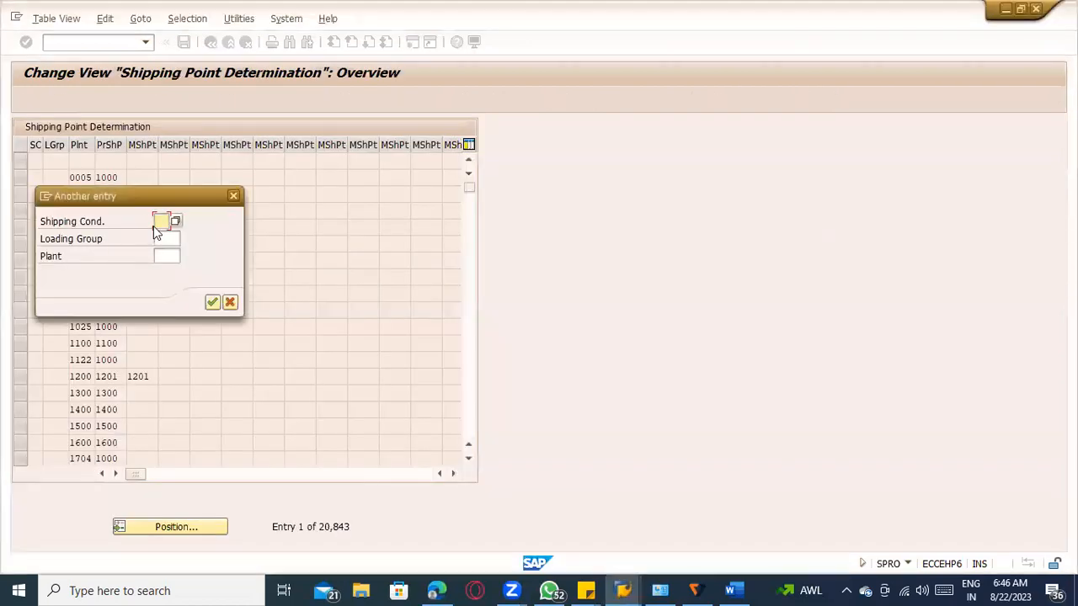
Position the shipping point determination list at shipping condition 01, loading group 0001 and plant TACM
text(01)
key(Tab)
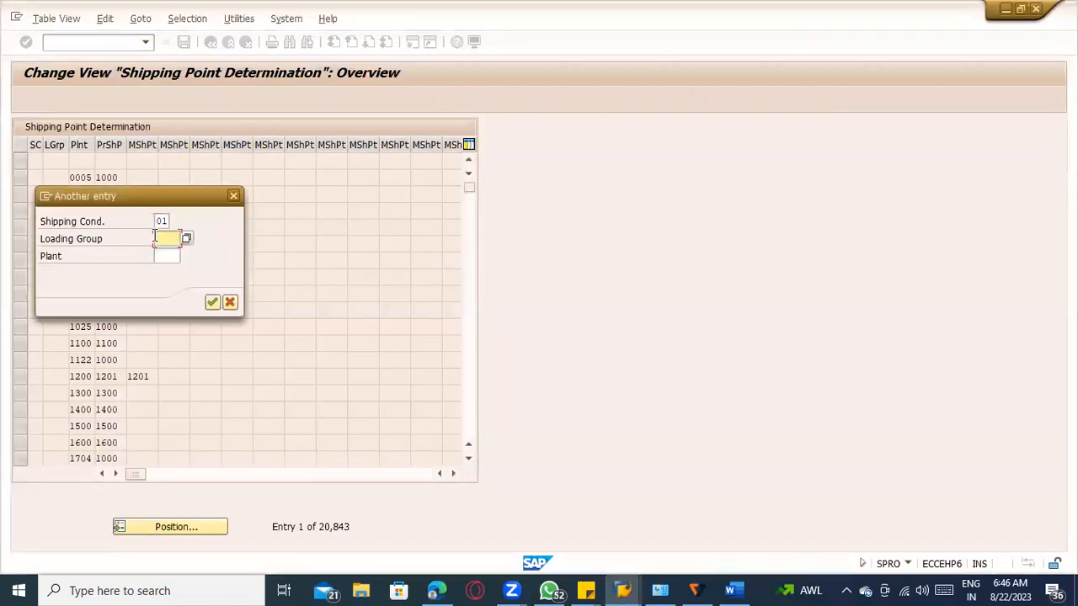
text(0001)
key(Tab)
text(TACB)
key(Return)
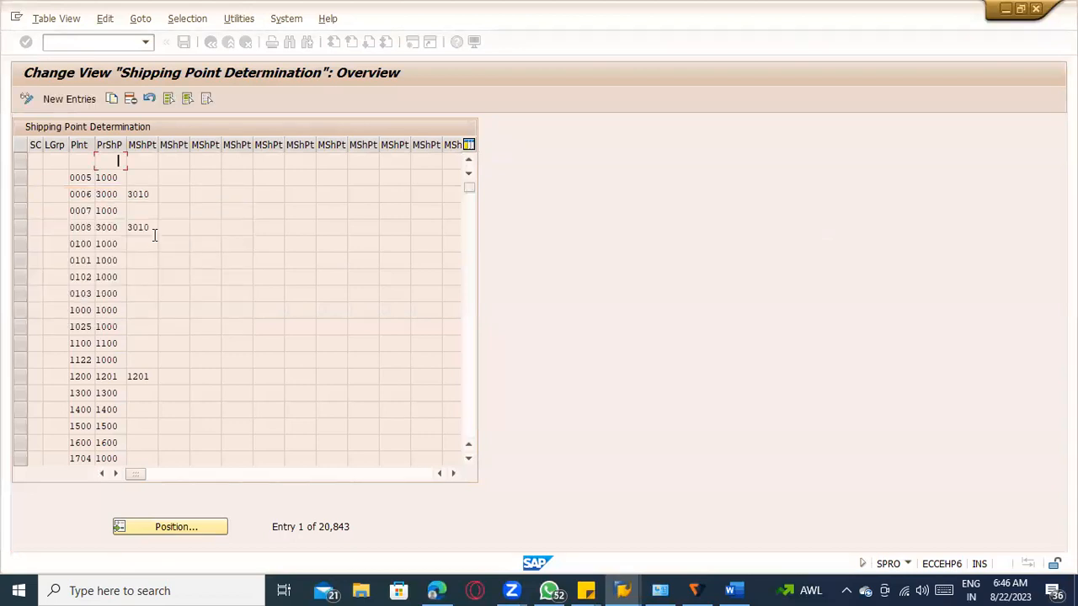
Set the first manual shipping point of the TACM entry to 1000 and save it to the proposed customizing request
click(105, 161)
key(Tab)
key(shift+Tab)
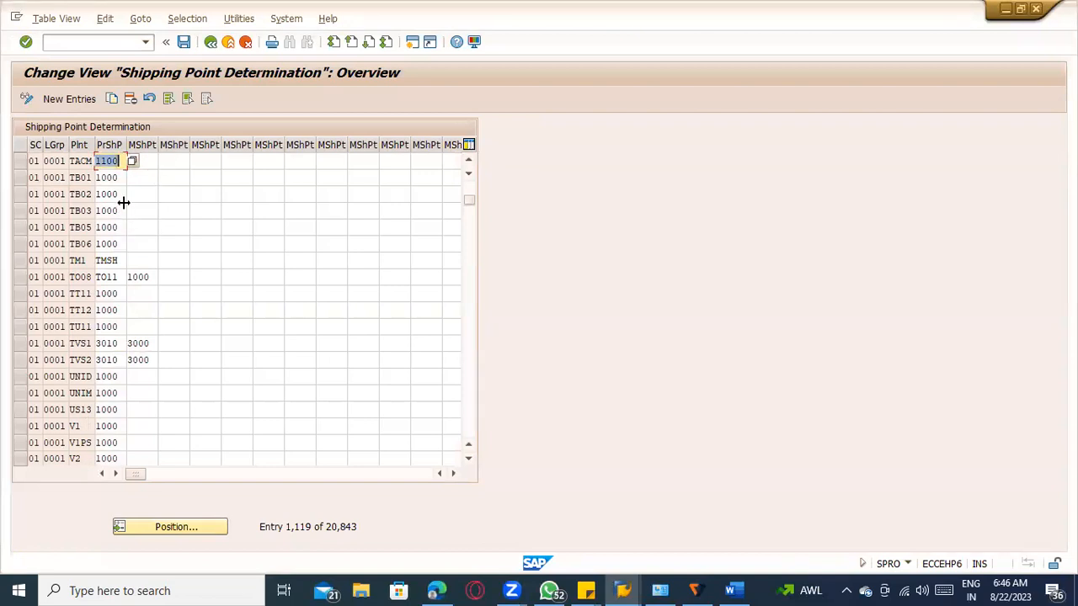
key(Tab)
text(1000)
key(Return)
key(ctrl+s)
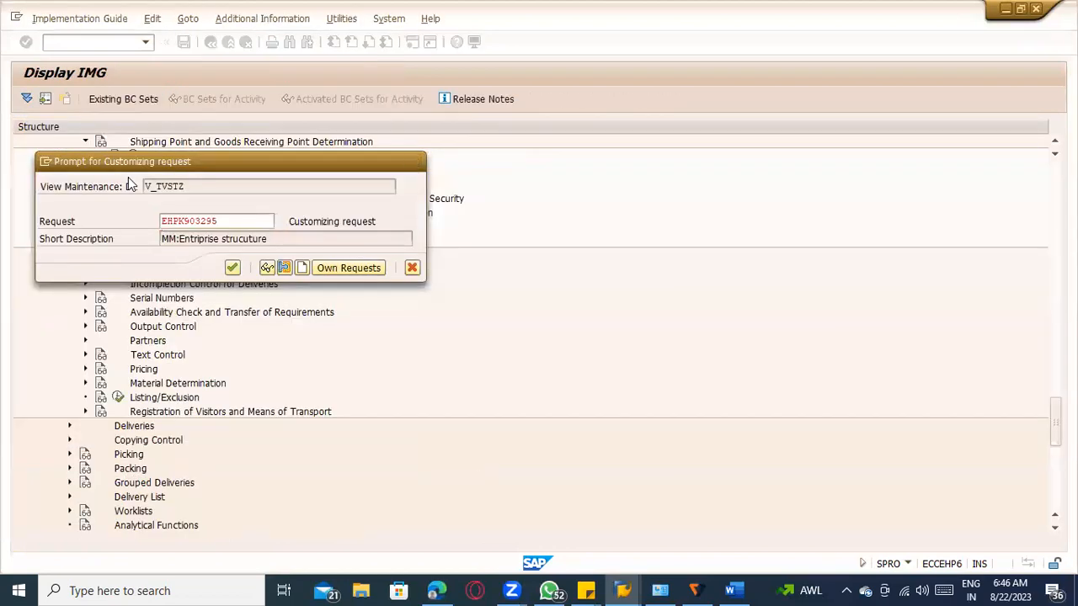
key(Return)
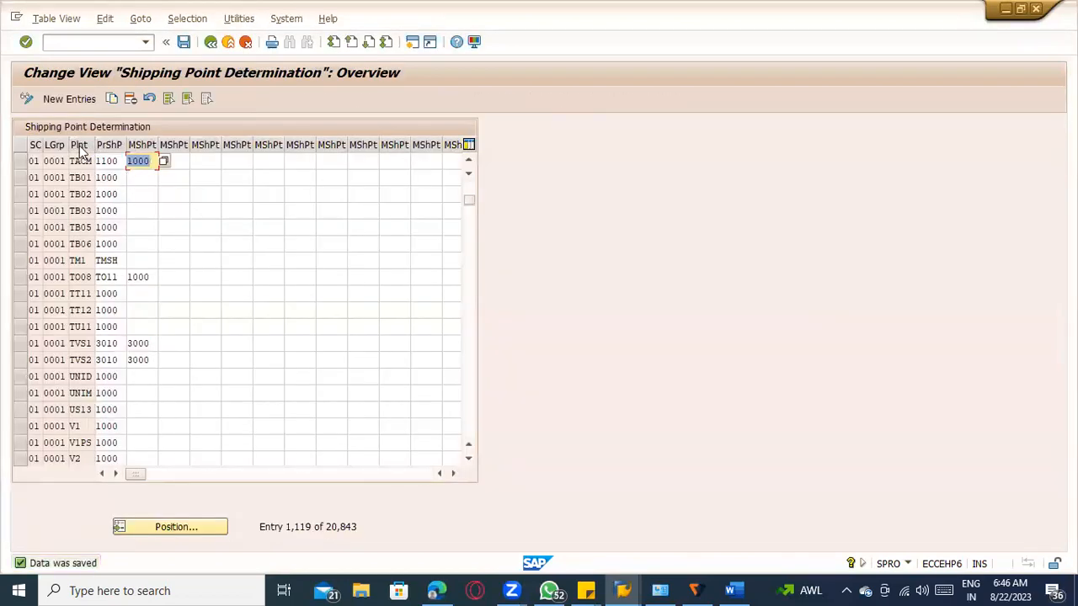
Try to copy the TACM shipping point entry as a new entry for plant TACD
click(22, 161)
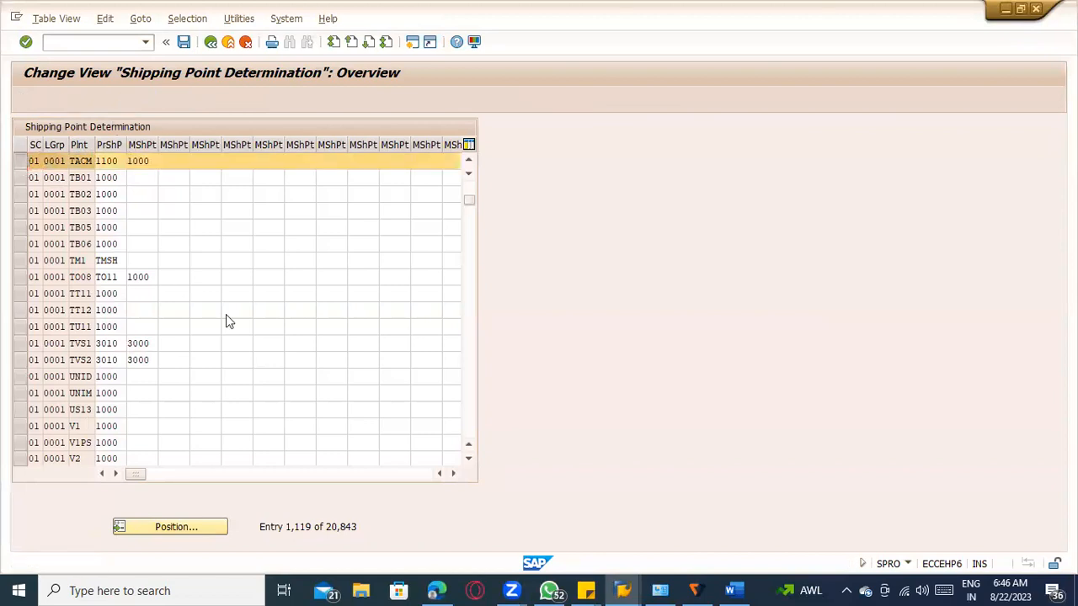
key(F6)
key(Tab)
key(Tab)
text(TACD)
key(Return)
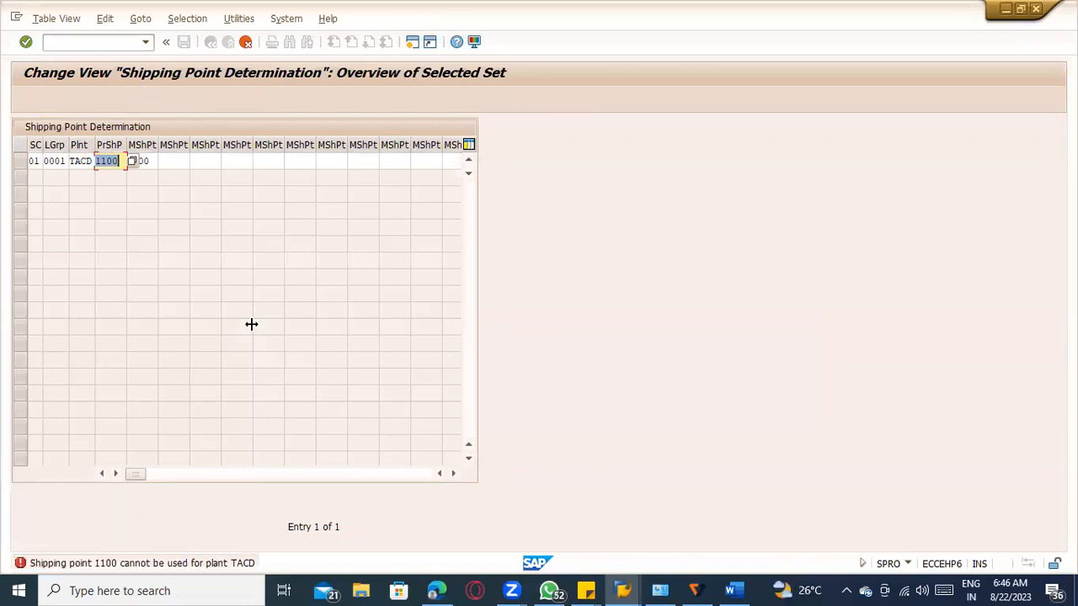
Try to set the copied TACD entry's proposed shipping point to 1000 and clear its manual shipping point
text(1)
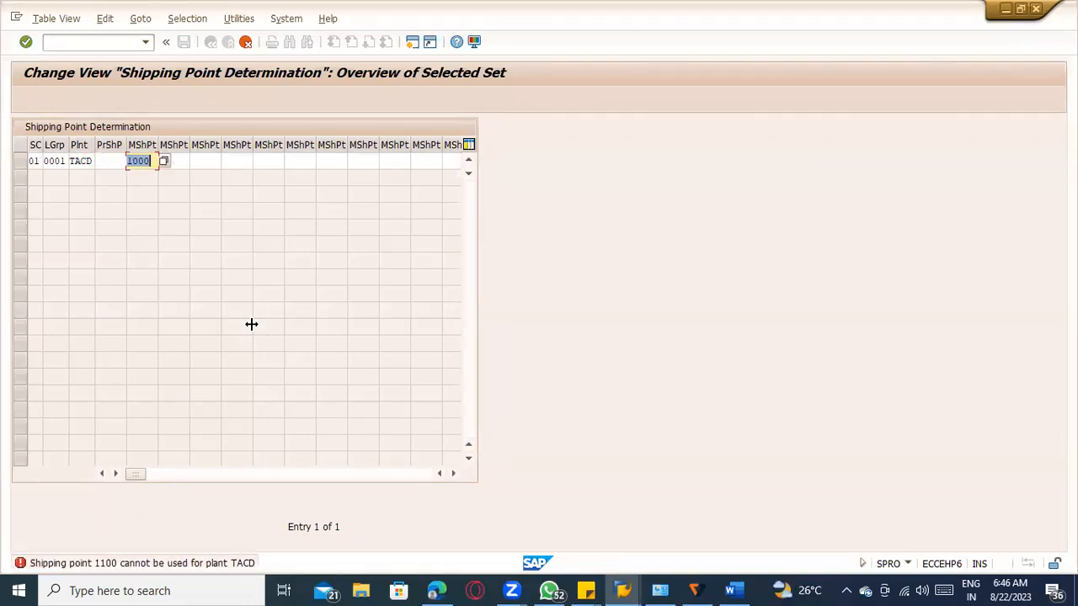
text(1000)
key(Tab)
key(Delete)
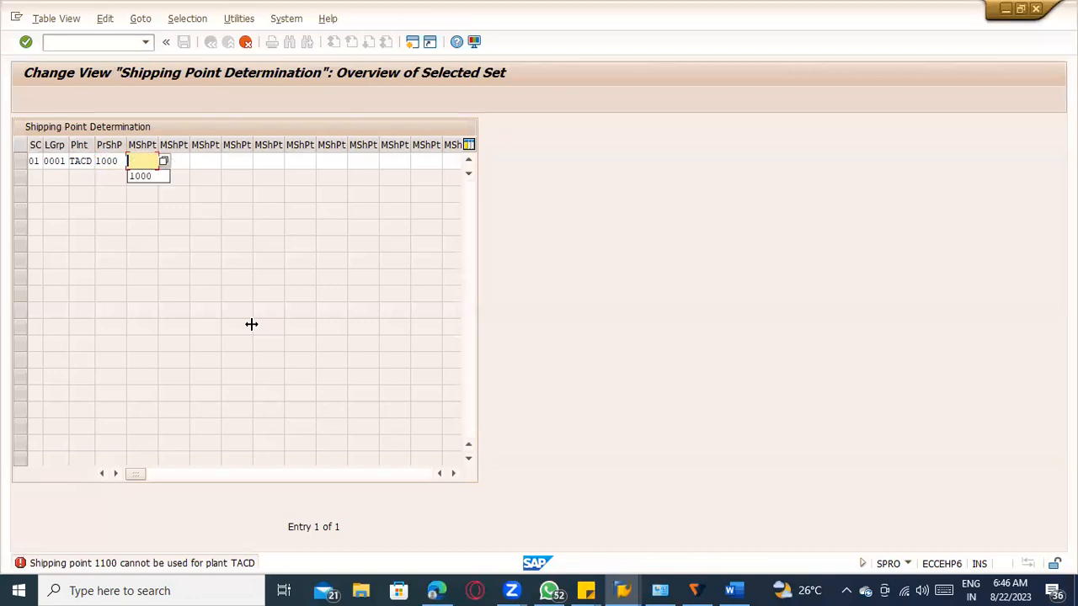
key(Return)
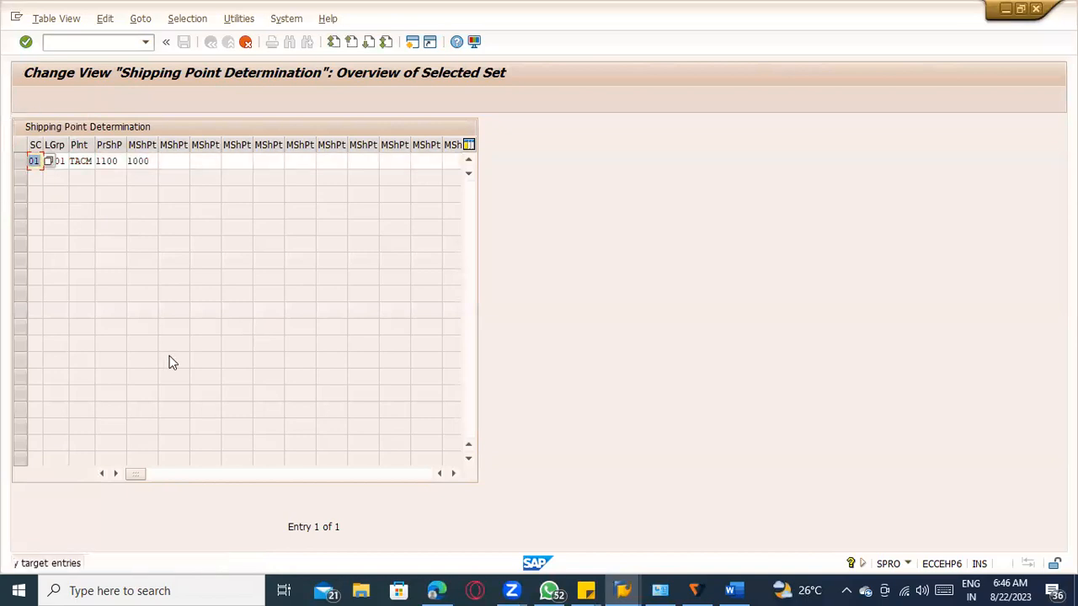
Cancel the entry copy, save the view and return to the implementation guide's shipping point determination activities
click(244, 43)
click(183, 42)
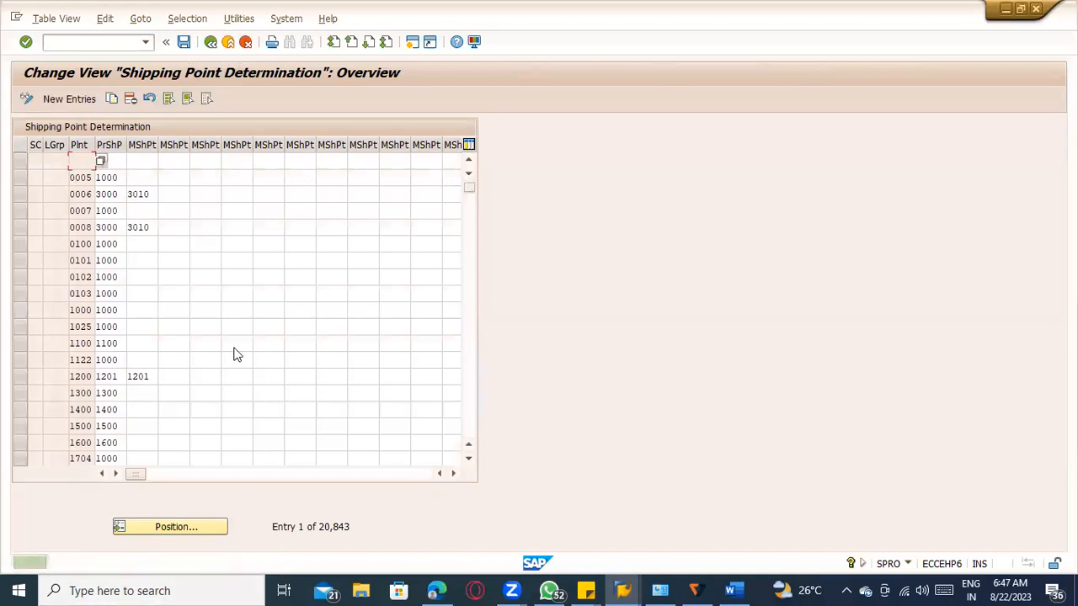
key(F3)
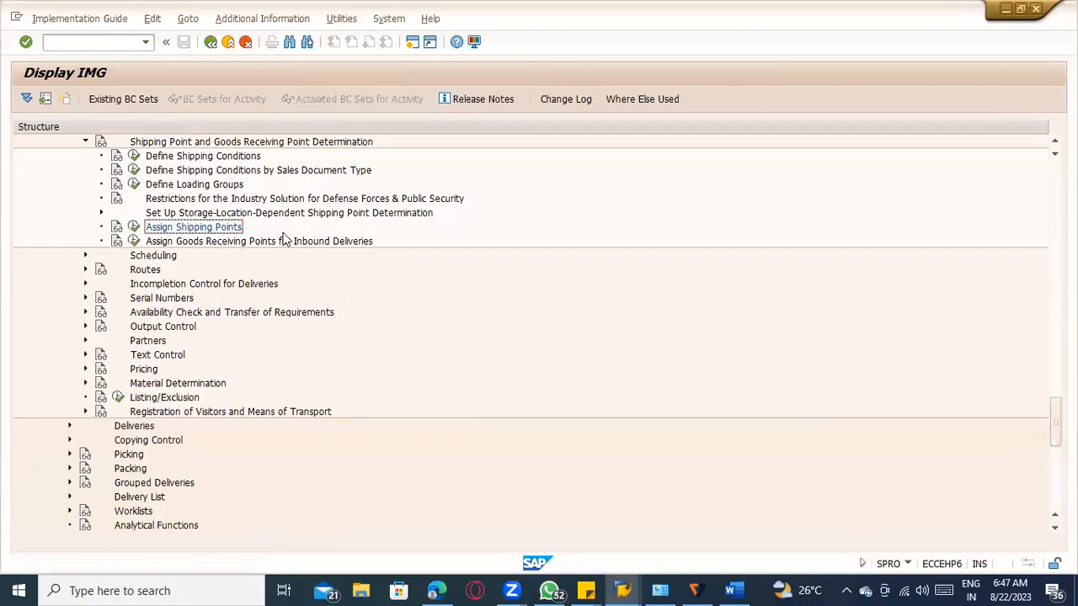
click(293, 172)
click(225, 185)
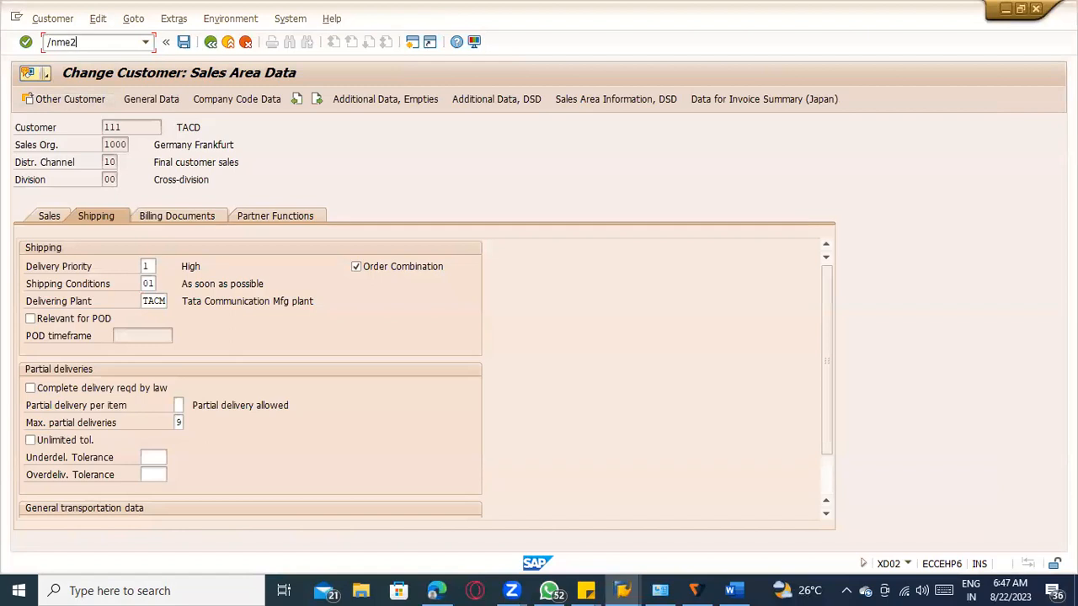
Start a new purchase order with ME21N in the customer session and set its order type to UB Stock transport order
click(85, 42)
text(/nme21n)
key(Return)
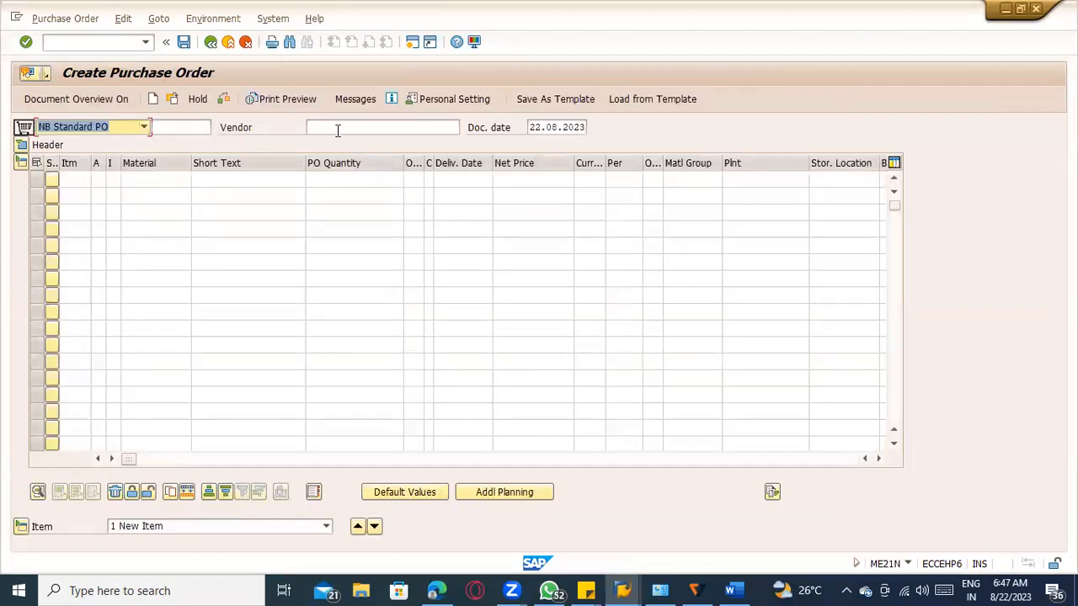
click(337, 130)
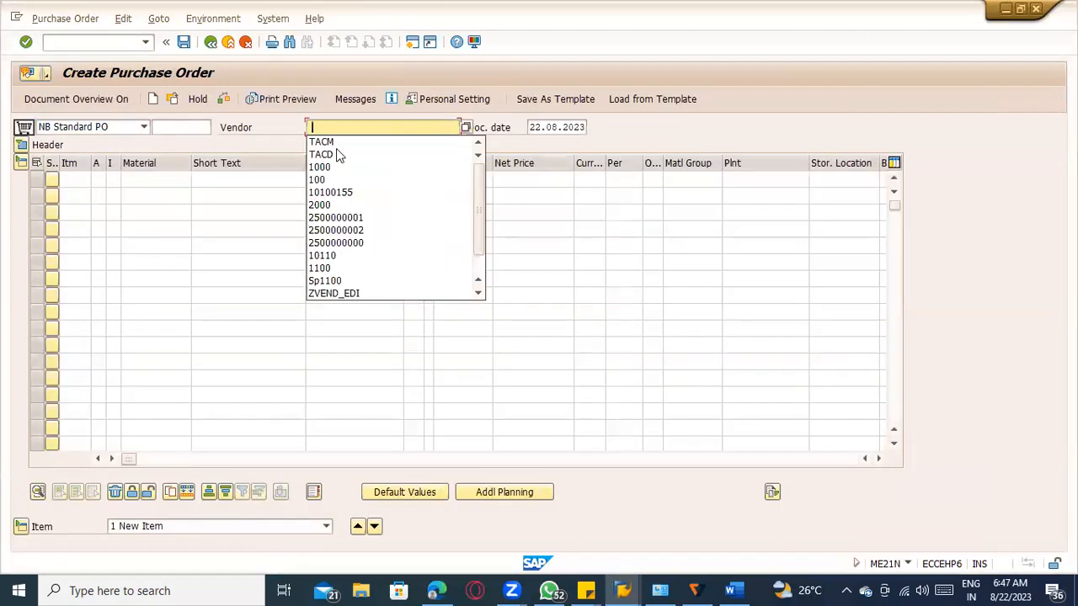
click(332, 140)
click(124, 128)
key(u)
key(Return)
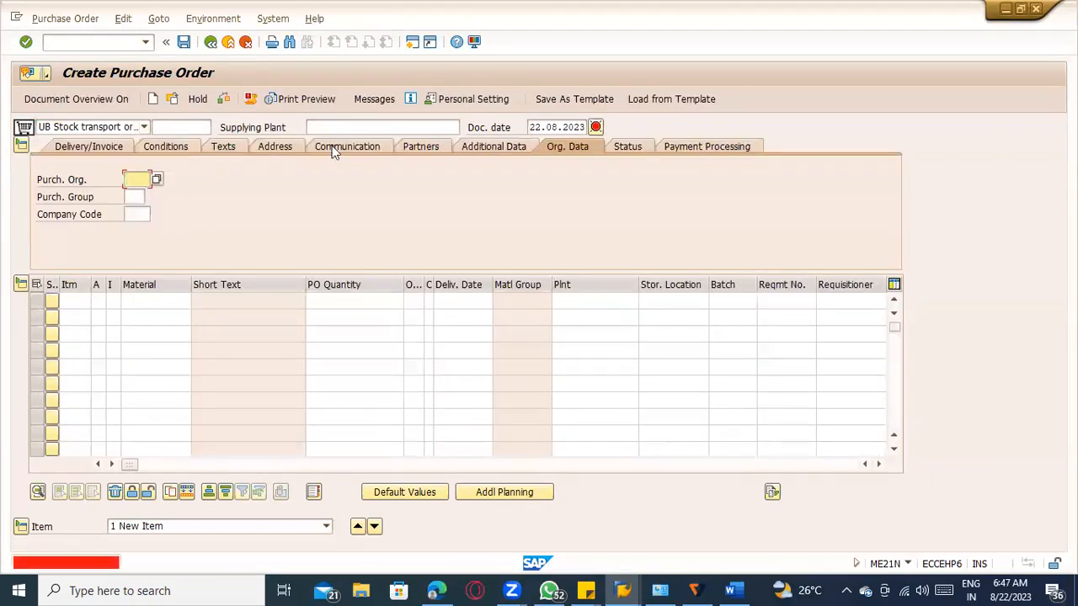
Set the supplying plant to TACM and the organizational data to purchasing organization TACD, purchasing group 000 and company code TATC
click(341, 127)
click(341, 142)
key(Return)
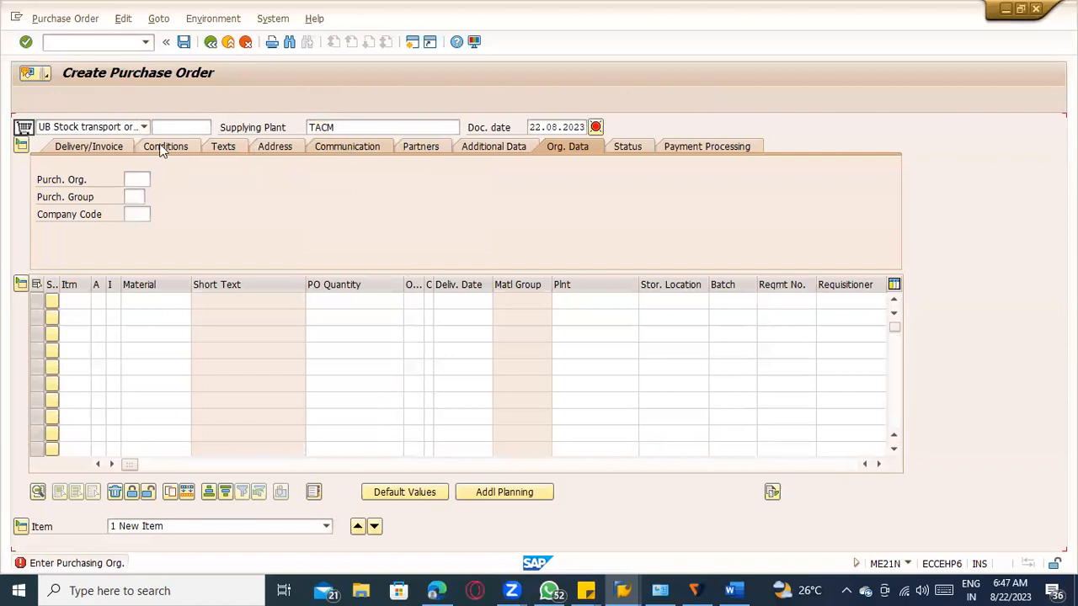
click(137, 181)
click(137, 196)
click(138, 198)
click(137, 199)
click(138, 212)
click(138, 214)
Enter a line item with item category U, material SUGARCANE, plant TACD and storage location 0001
click(135, 300)
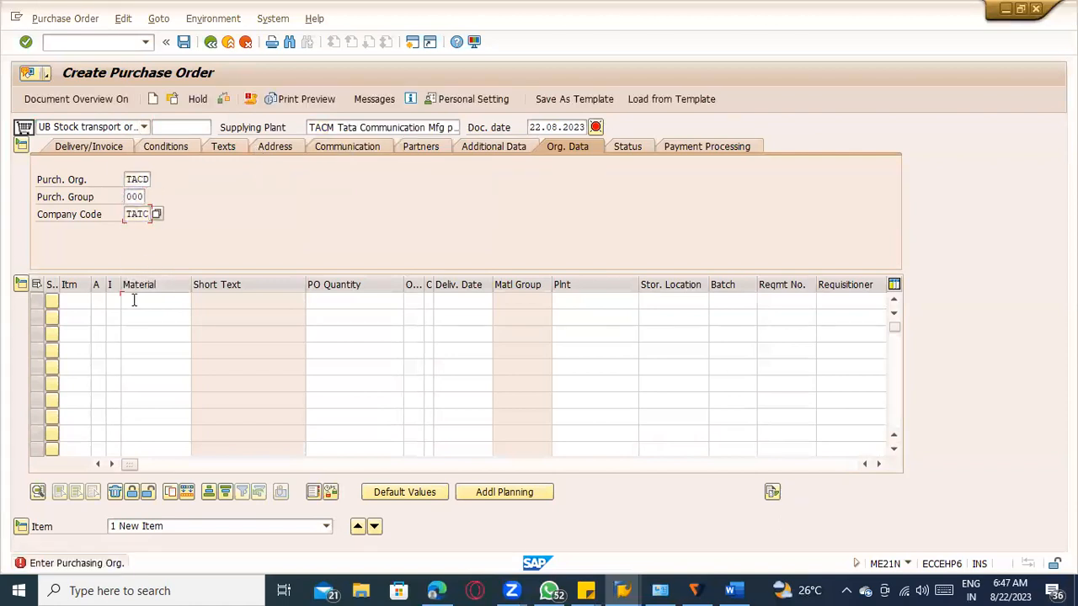
click(130, 313)
click(112, 301)
click(116, 315)
key(Tab)
key(Tab)
key(Tab)
key(Tab)
key(Tab)
key(Tab)
key(Tab)
key(Tab)
key(Tab)
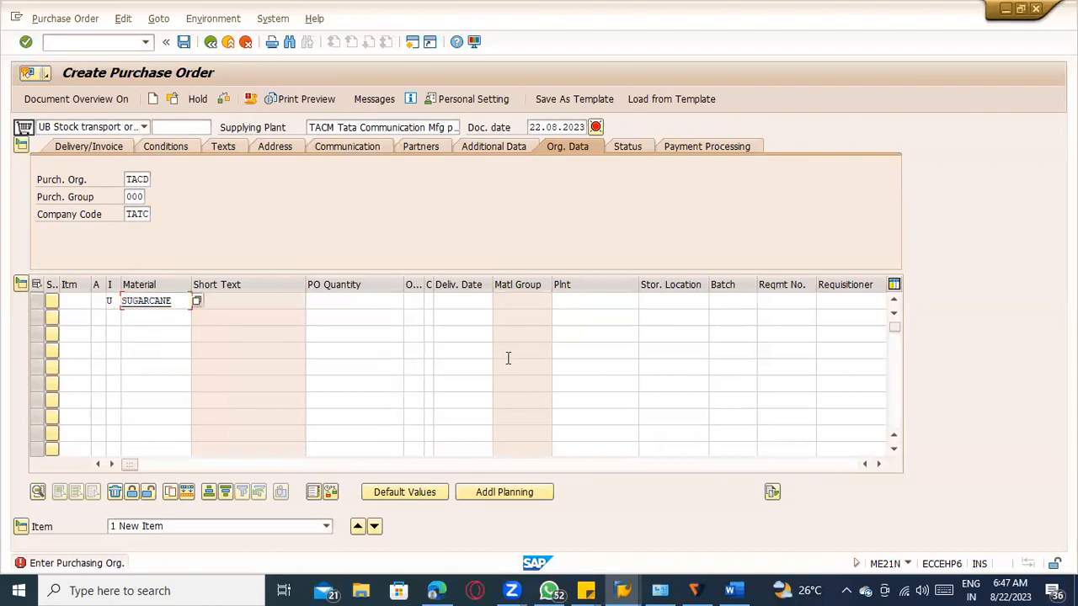
key(shift+Tab)
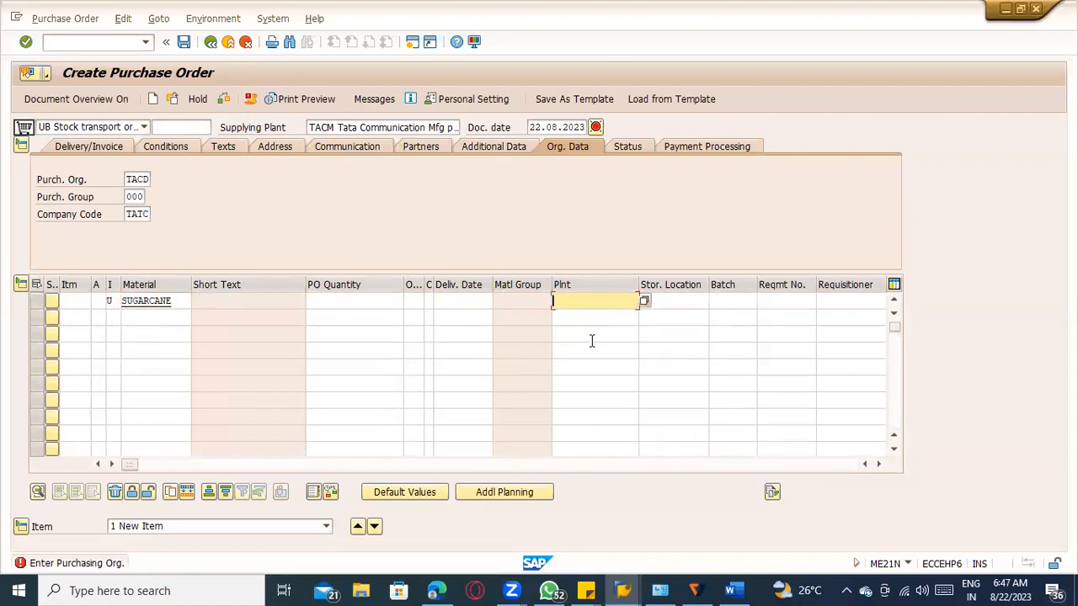
click(584, 316)
key(Tab)
click(663, 315)
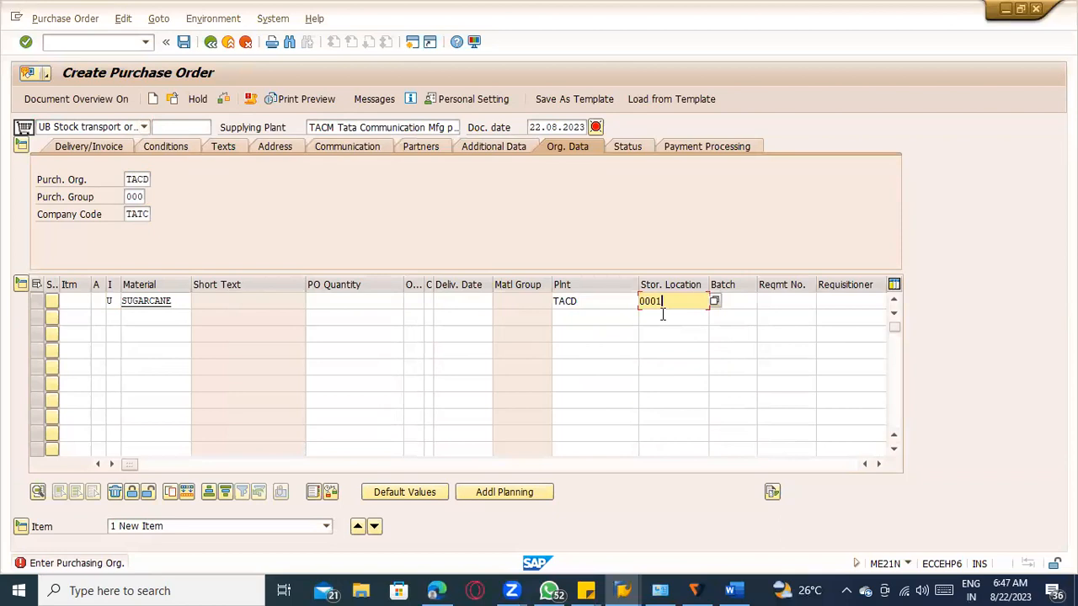
key(Return)
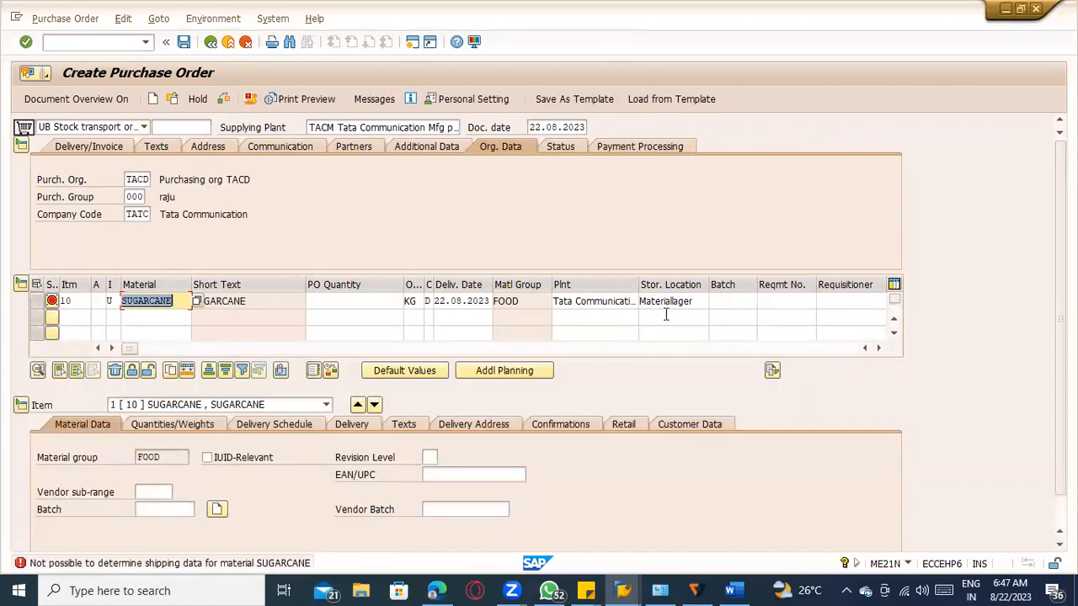
Open the long text of the SUGARCANE shipping data message and read its possible reasons
click(256, 565)
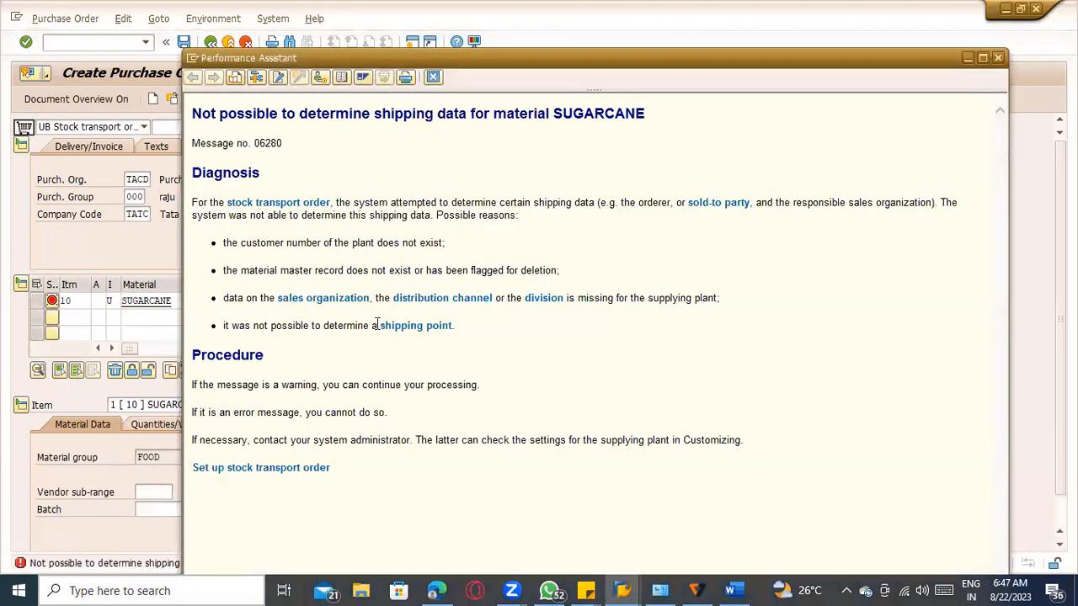
drag(286, 244, 477, 257)
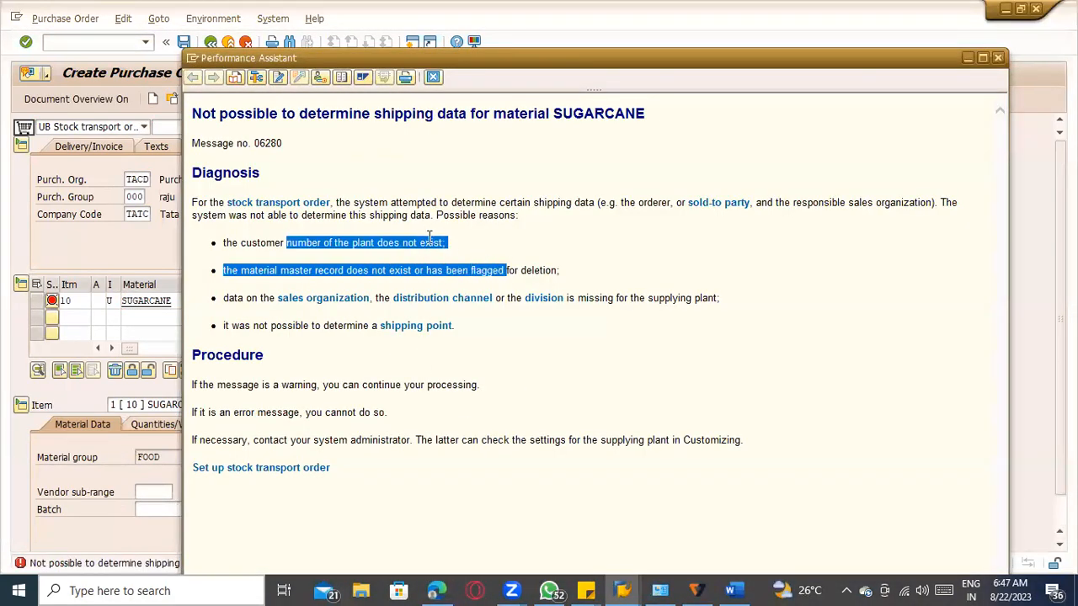
click(482, 263)
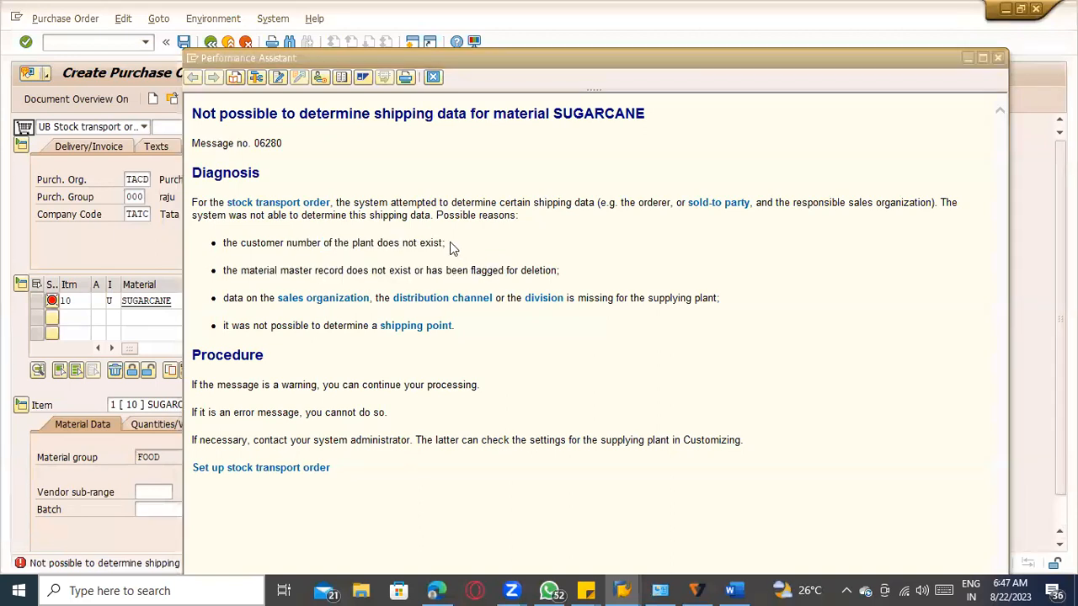
Switch to the implementation guide, collapse Logistics Execution and open Define Shipping Data for Plants under Set up Stock Transport Order
key(alt+Tab)
scroll(291, 239, up, 2)
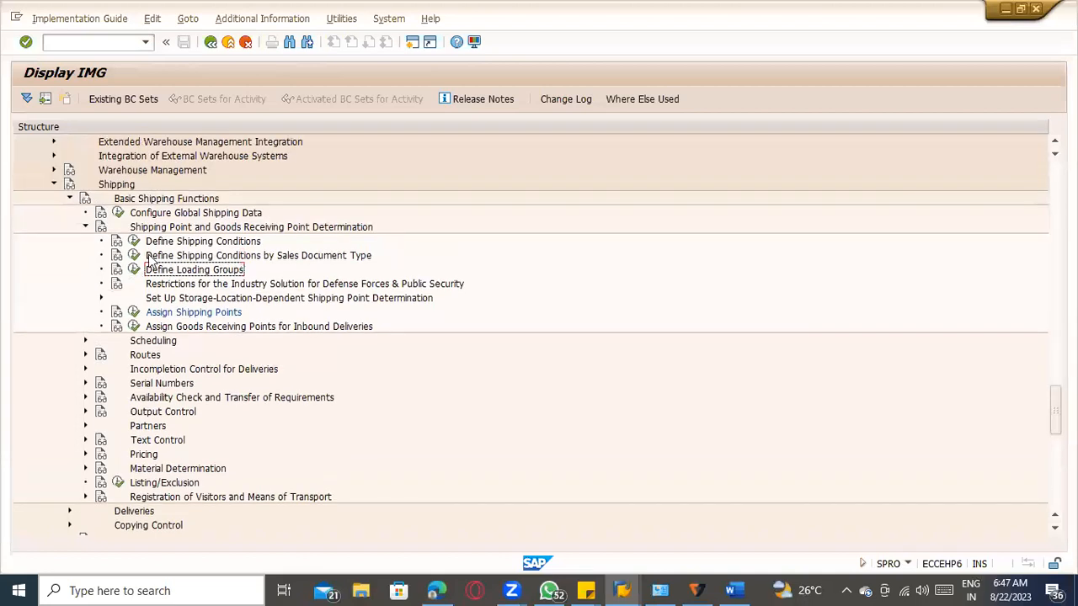
click(69, 199)
click(53, 185)
scroll(33, 296, up, 5)
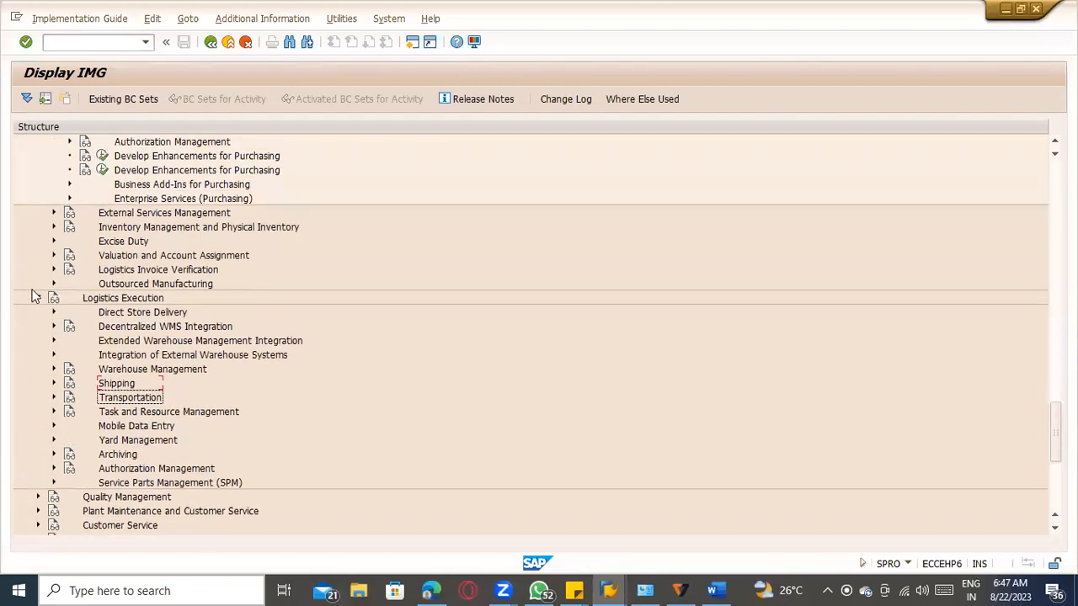
click(37, 297)
scroll(43, 295, up, 3)
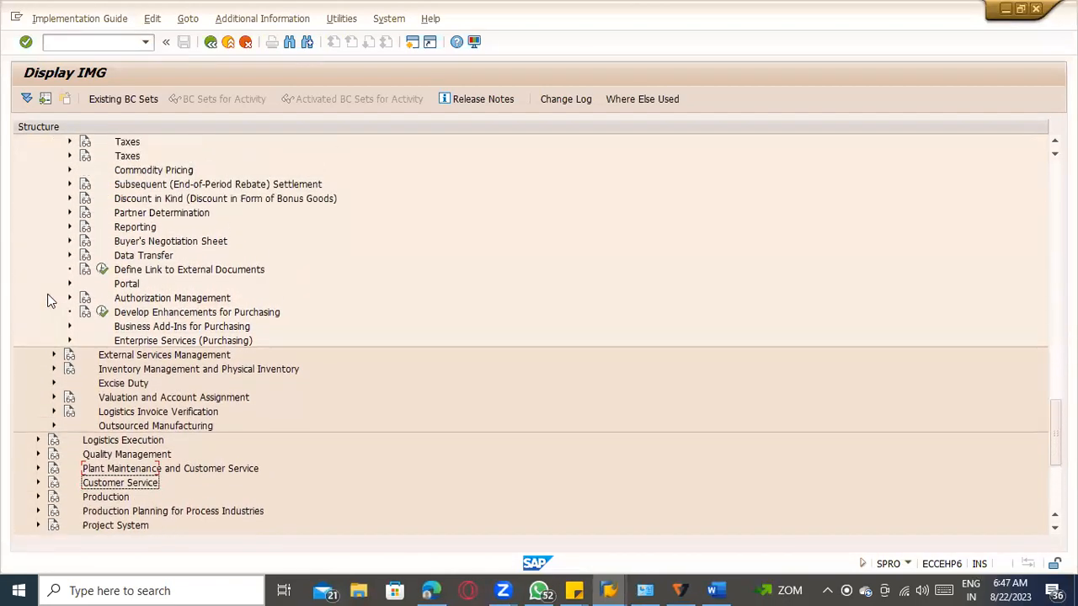
scroll(51, 298, up, 15)
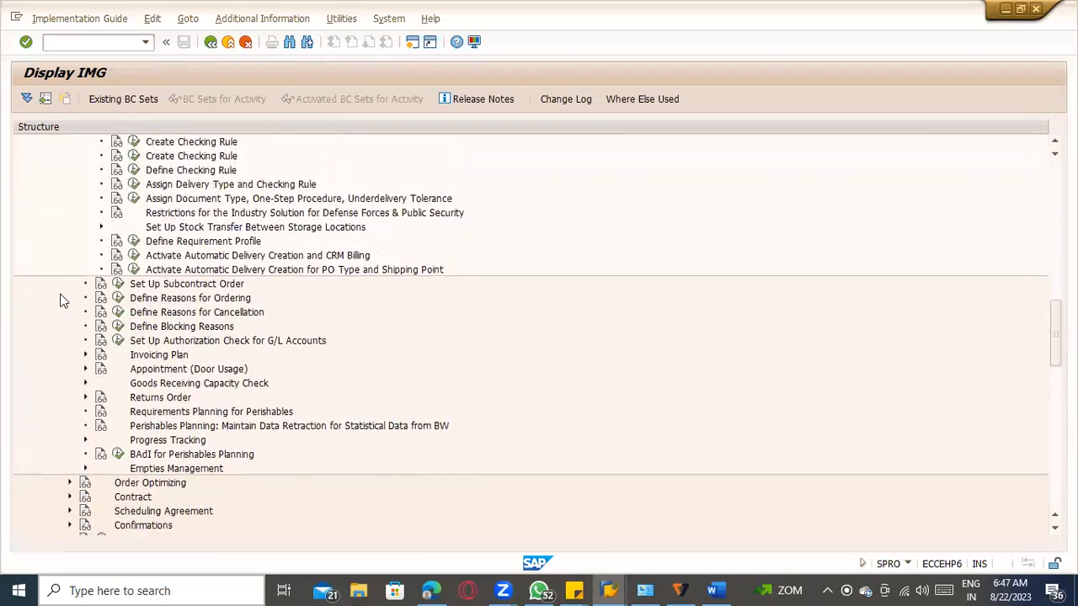
scroll(61, 300, up, 5)
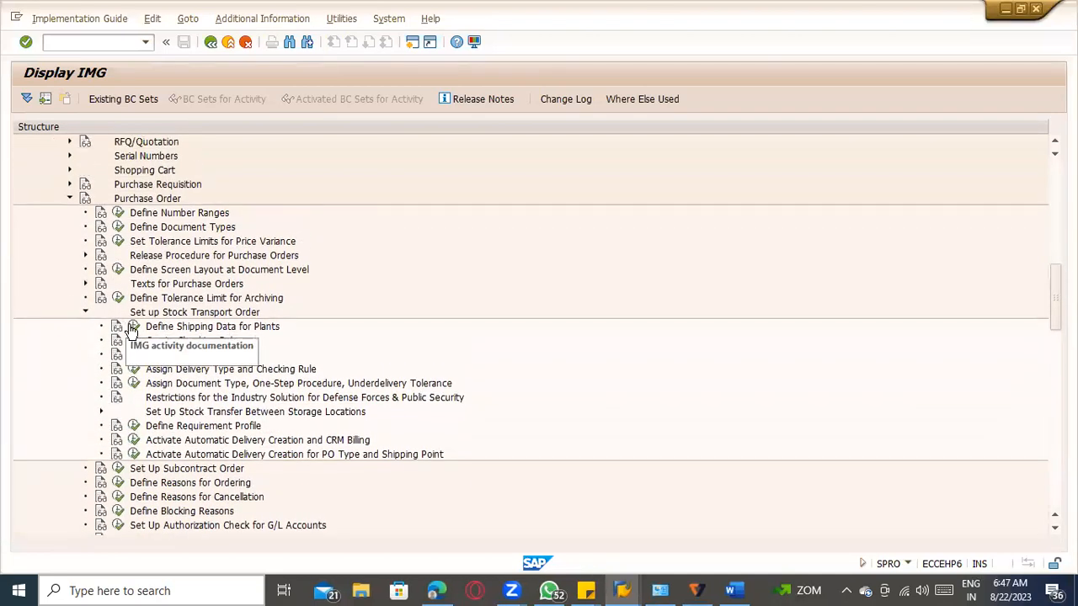
click(132, 327)
Position the plant list at TACD and open that plant's stock transport order details
click(196, 463)
text(TACD)
key(Return)
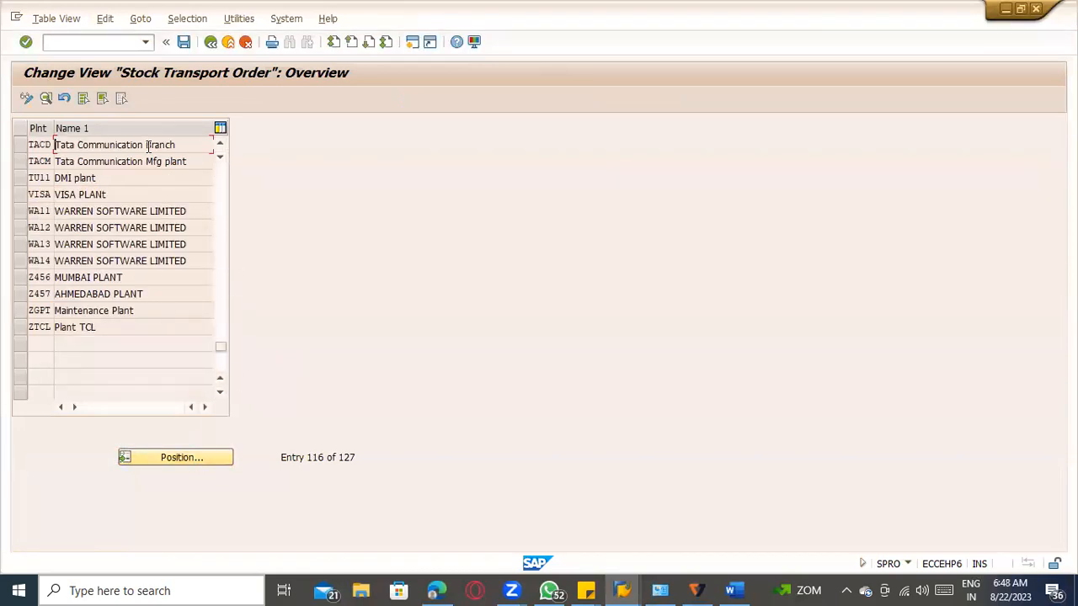
double_click(146, 144)
key(Tab)
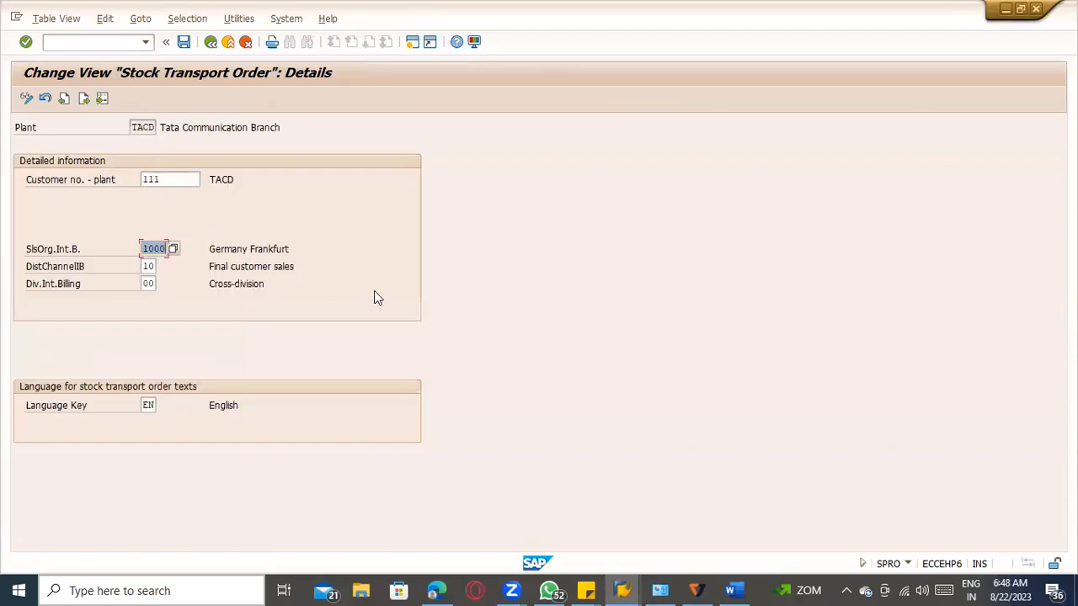
Clear plant TACD's sales organization, distribution channel and division for internal billing, and save with the proposed customizing request
key(Delete)
key(Tab)
key(Delete)
key(Tab)
key(Tab)
key(Delete)
key(shift+Tab)
key(Delete)
key(Tab)
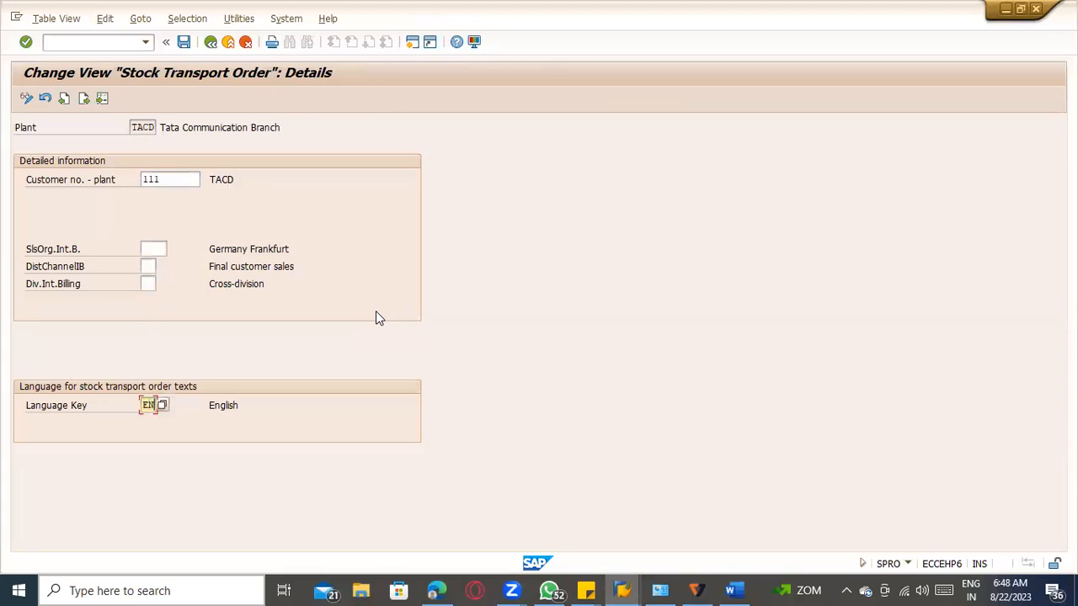
key(Return)
key(ctrl+s)
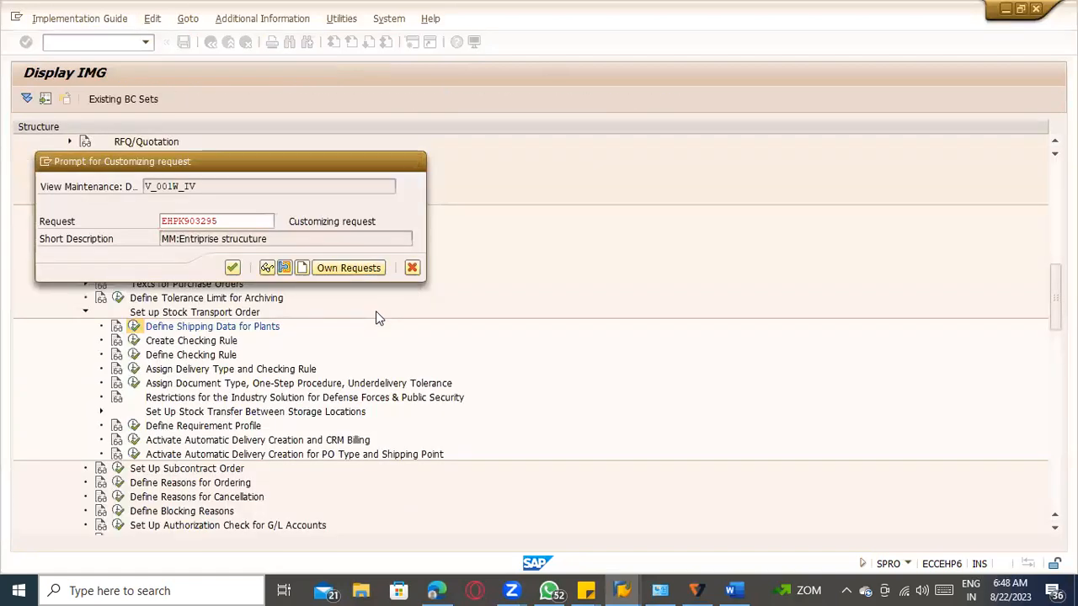
key(Return)
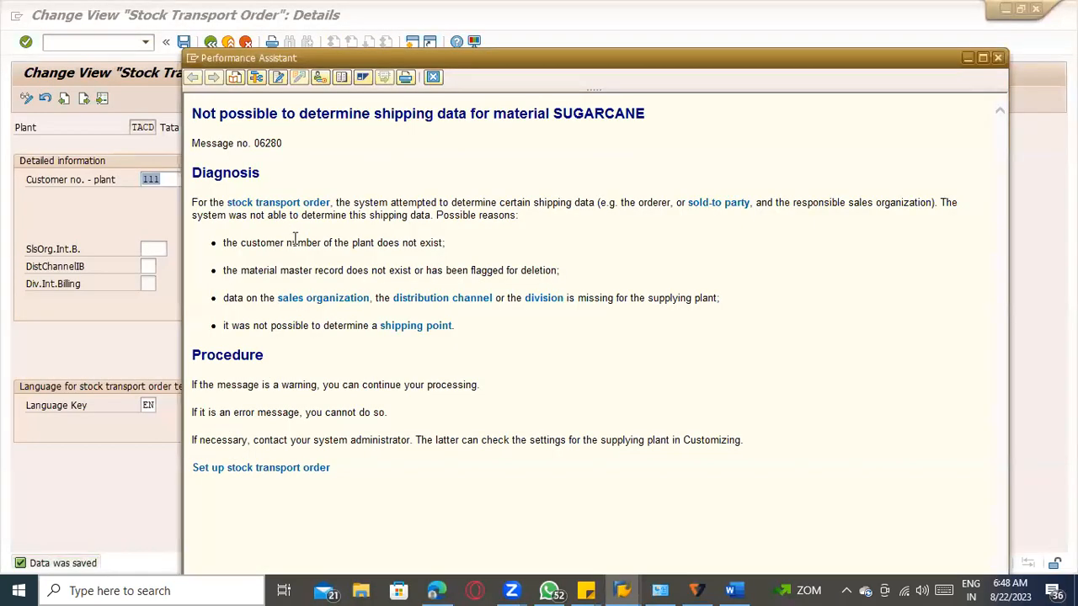
Close the message text, restart purchase order creation as a UB stock transport order and set the supplying plant to TACM
key(Escape)
click(74, 42)
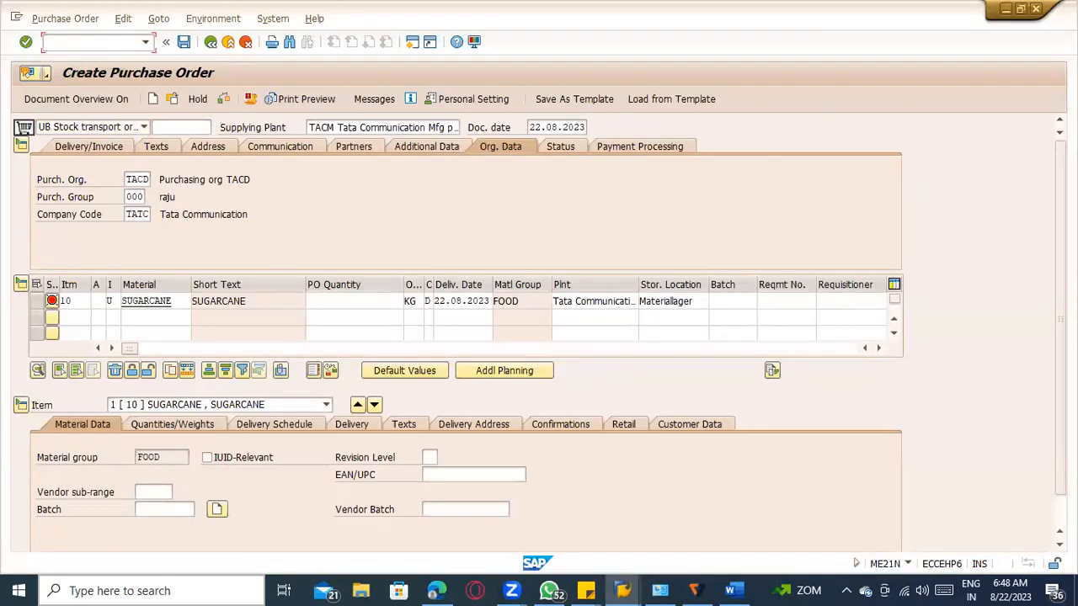
key(Return)
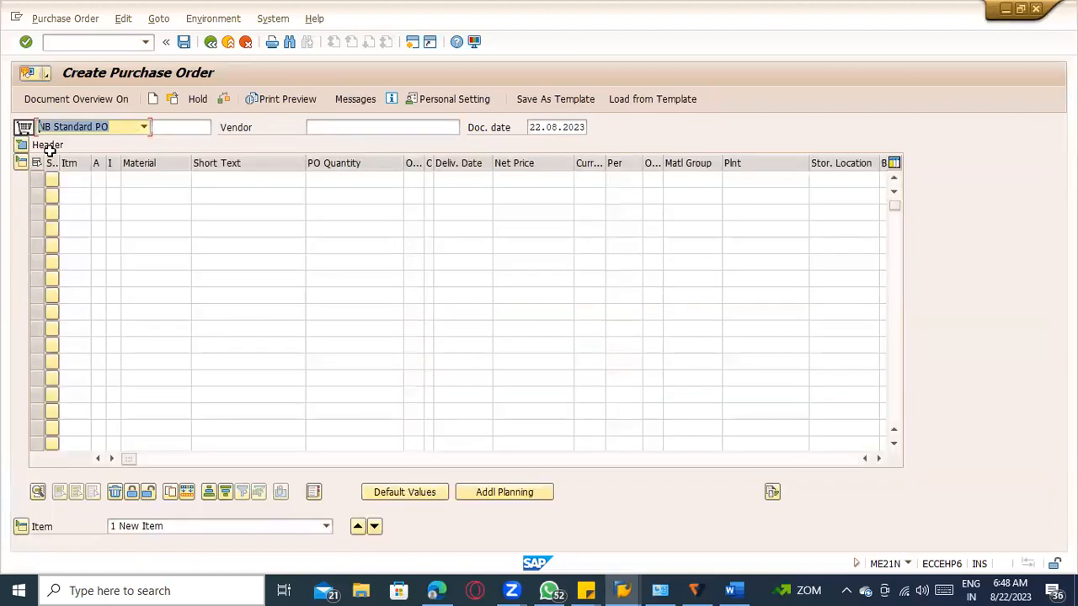
key(u)
key(Return)
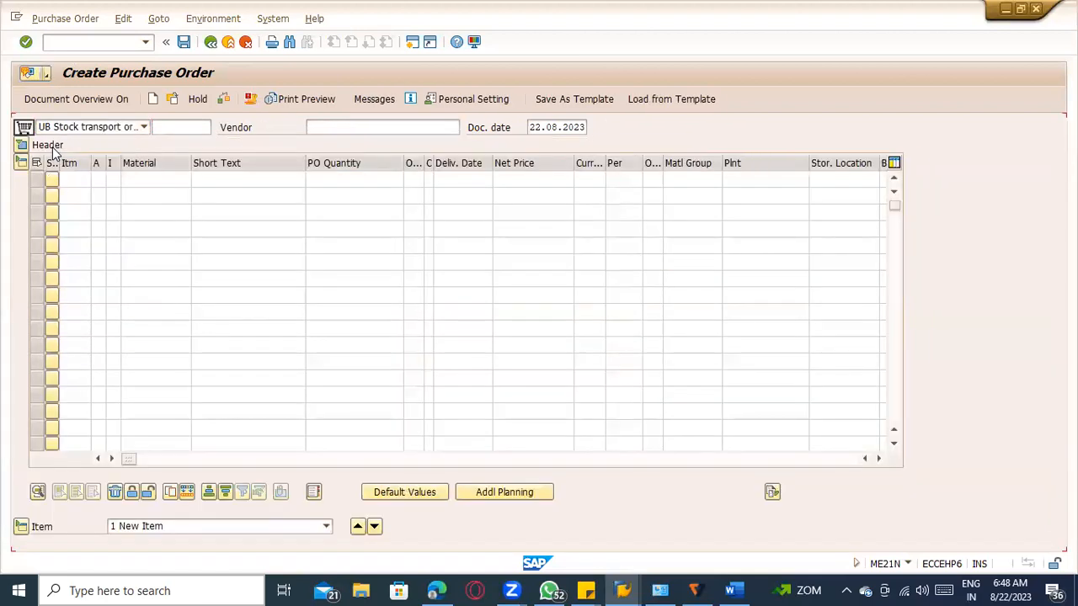
click(312, 127)
click(324, 143)
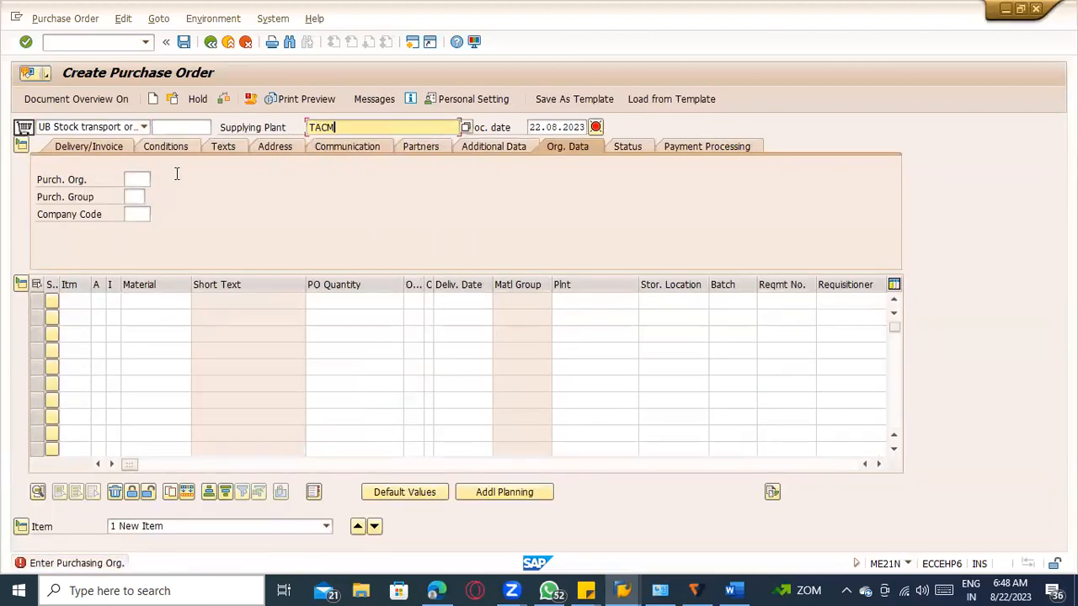
Enter purchasing organization TACD, purchasing group 000 and company code TATC in the order's organizational data
click(135, 178)
click(138, 194)
click(135, 197)
click(136, 213)
click(135, 215)
click(139, 230)
Enter a line item for material SUGARCANE with item category U and plant TACD
click(148, 300)
click(144, 316)
click(112, 301)
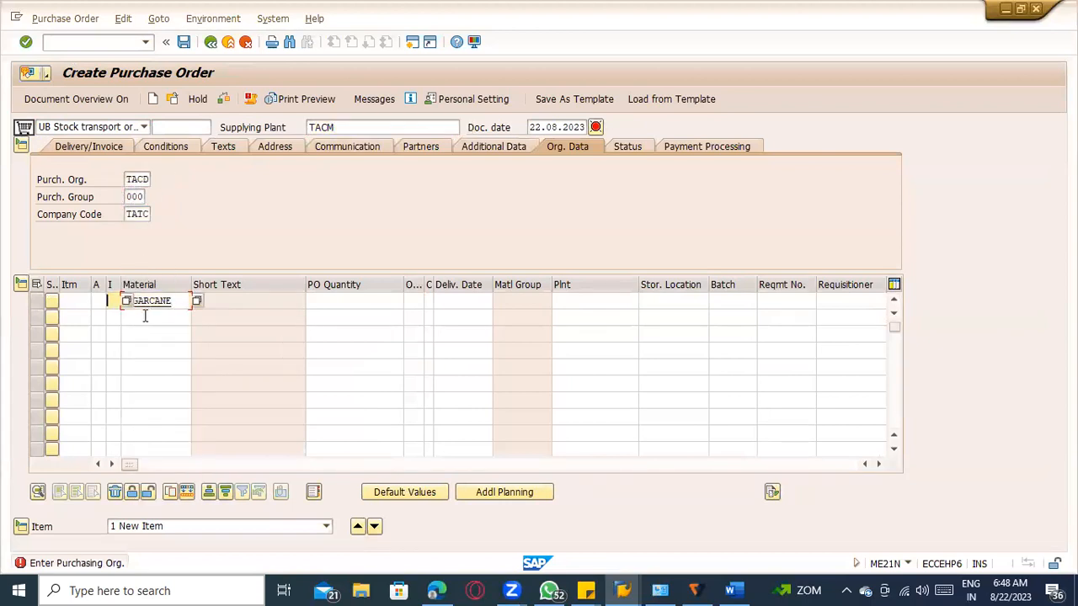
click(114, 316)
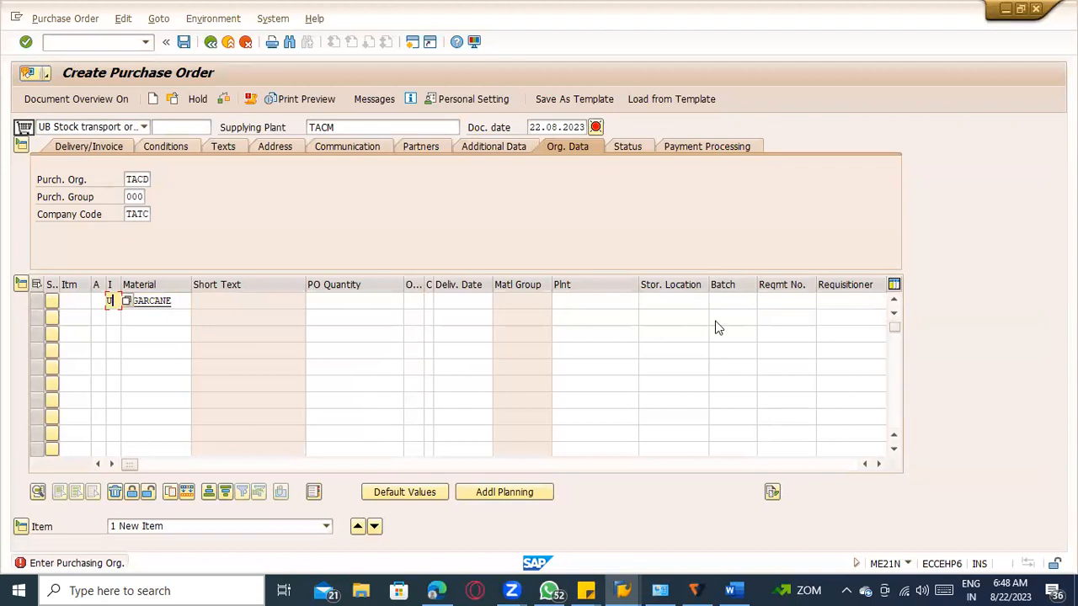
click(601, 301)
click(601, 313)
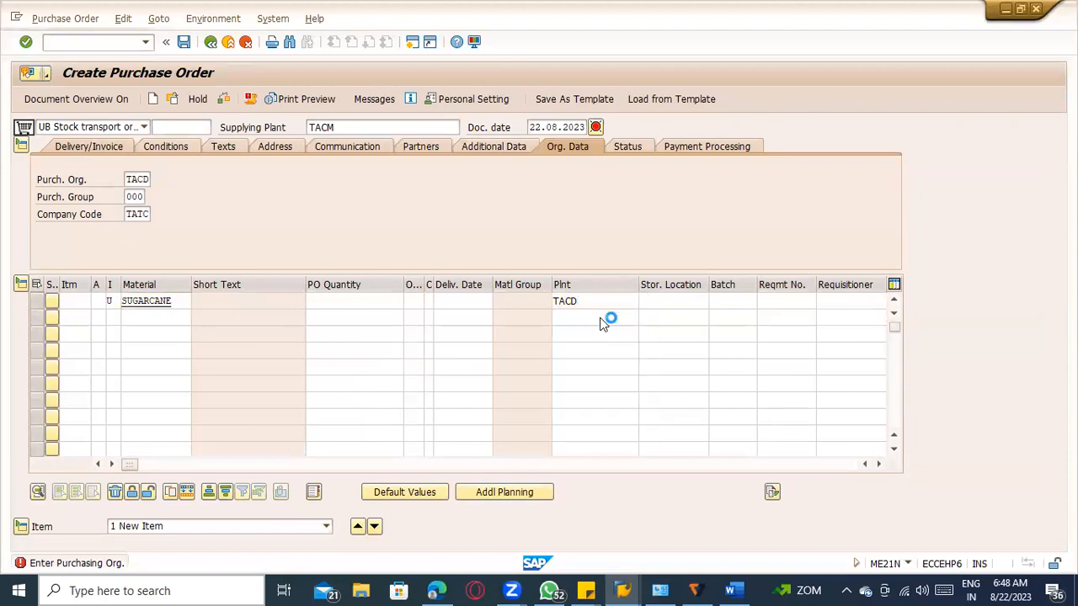
Open the long text of the shipping data message for SUGARCANE and check the material master, sales data and shipping point reasons
click(325, 589)
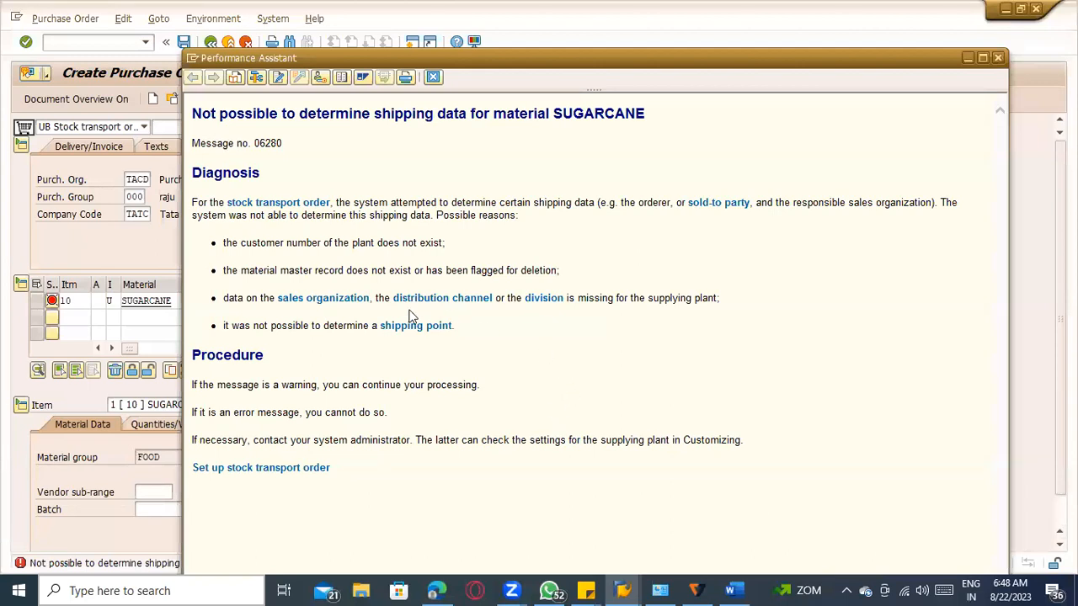
drag(240, 272, 416, 271)
click(274, 293)
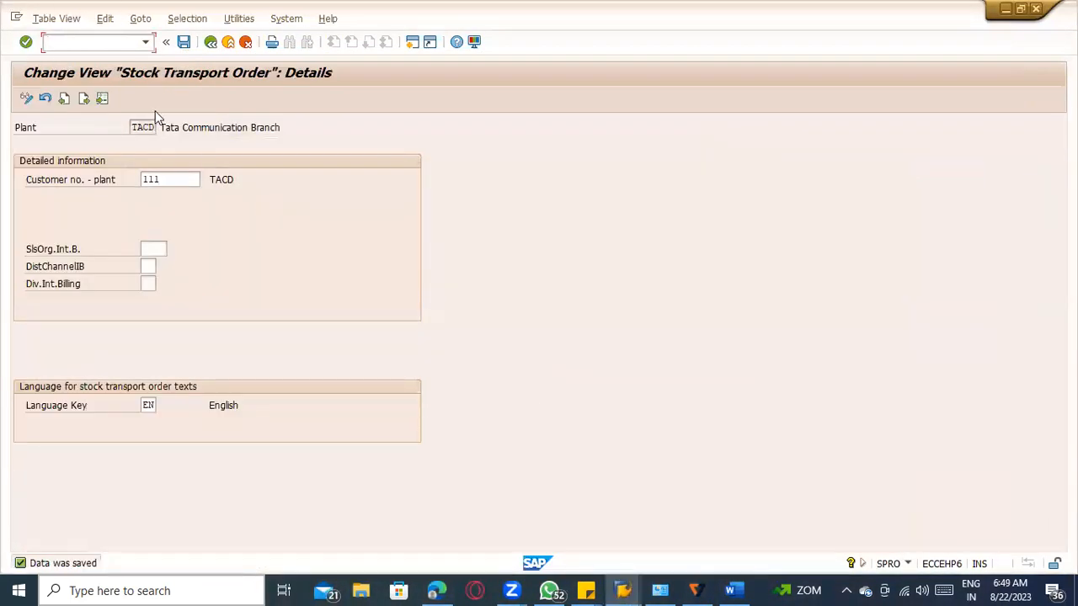
Set plant TACD's internal billing data to sales organization 1000, distribution channel 10 and division 00, save, and return to the implementation guide
click(162, 179)
click(154, 248)
text(1000)
click(149, 266)
text(10)
click(150, 284)
key(Return)
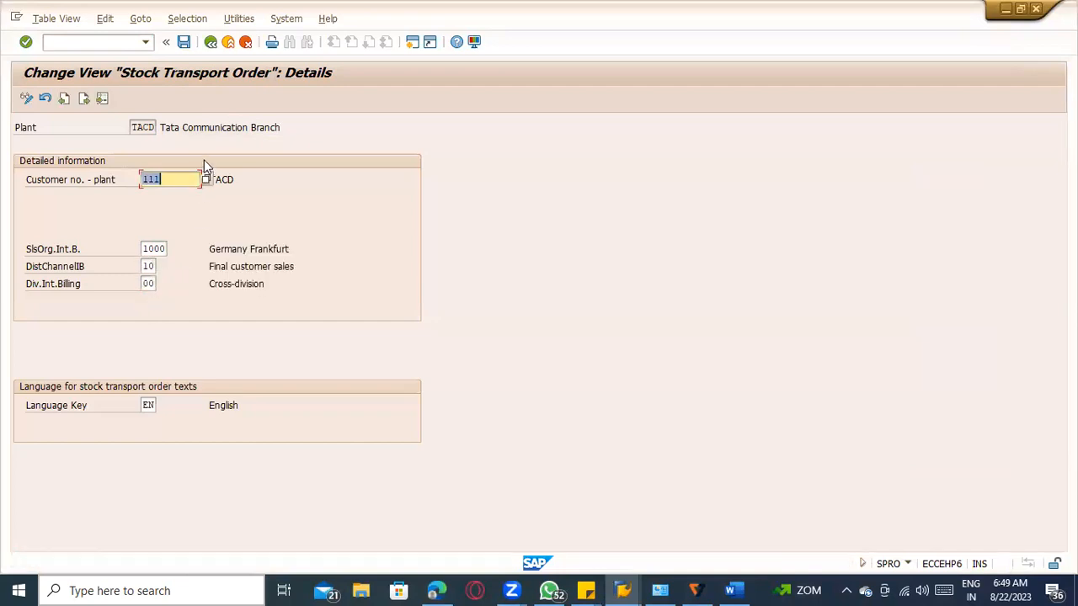
click(156, 180)
drag(168, 183, 124, 185)
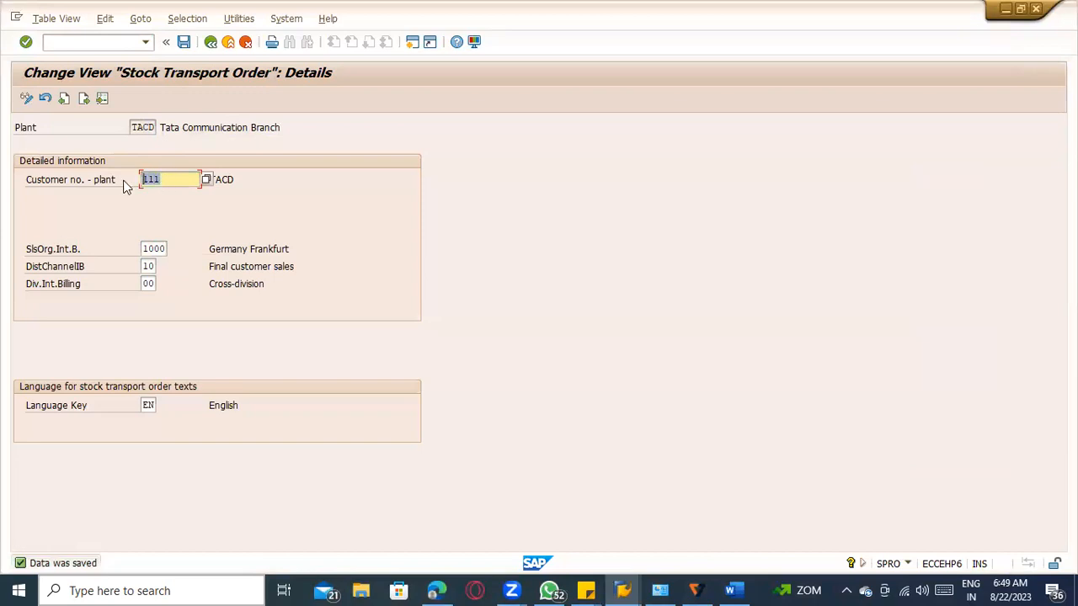
click(211, 44)
click(211, 44)
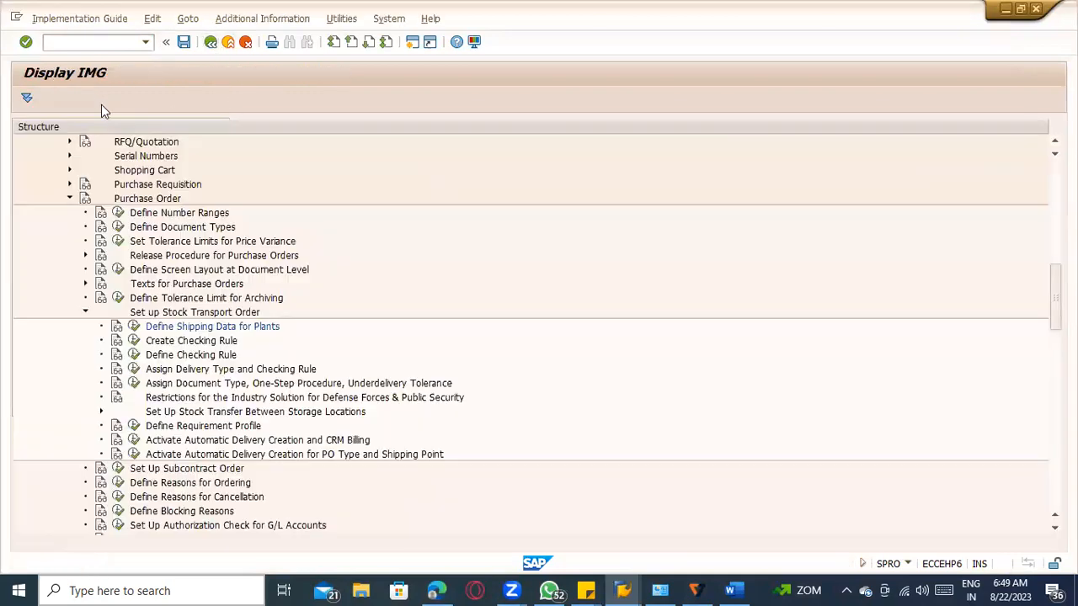
Collapse Purchase Order and open Assign Shipping Points According to Storage Location within Logistics Execution's basic shipping functions
scroll(210, 248, up, 3)
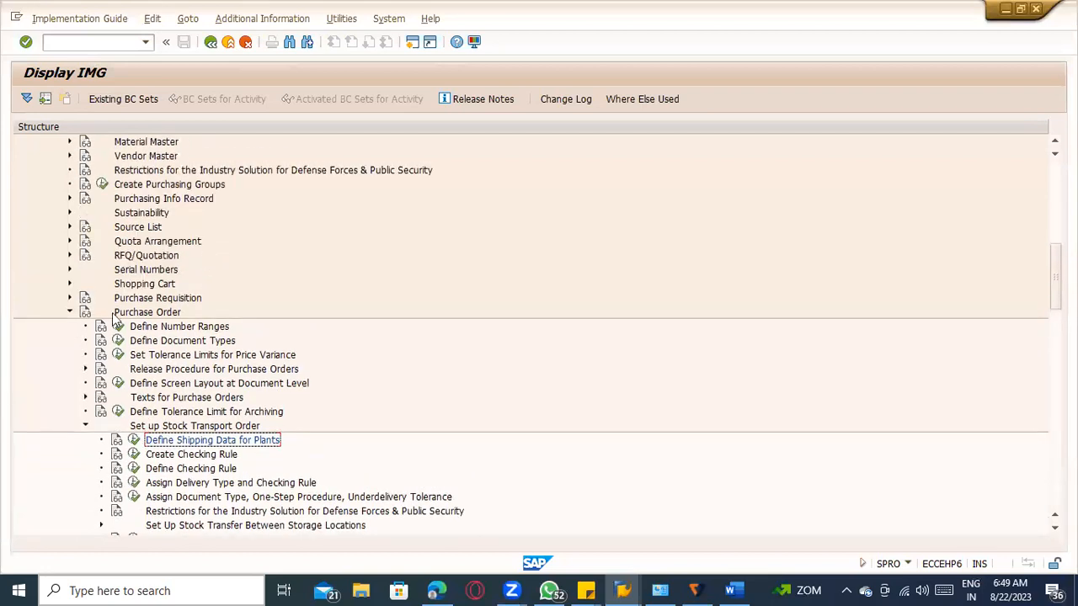
click(71, 312)
scroll(131, 371, down, 6)
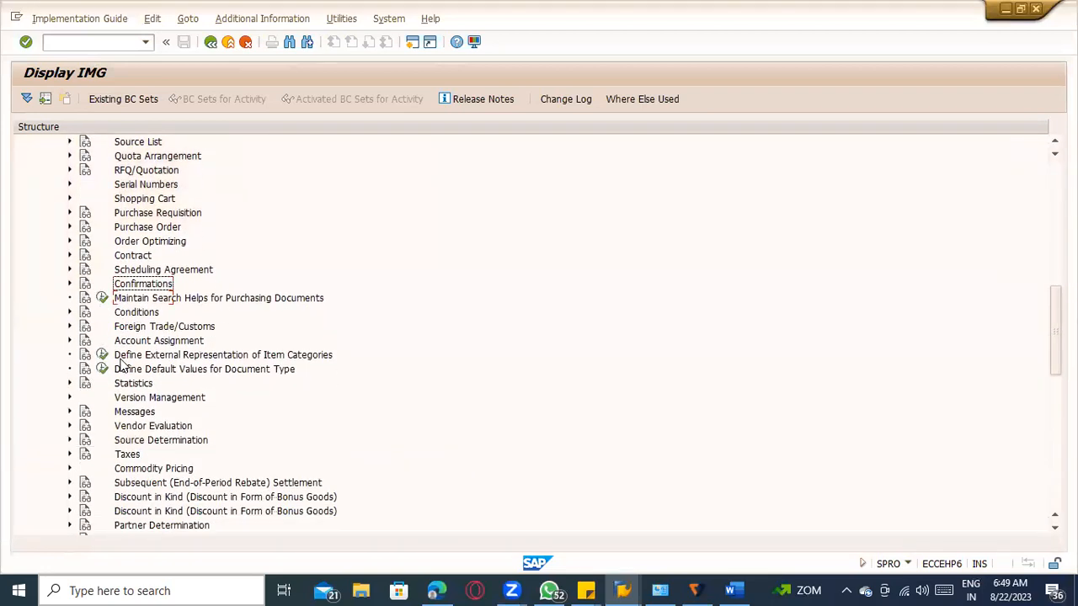
scroll(131, 379, down, 5)
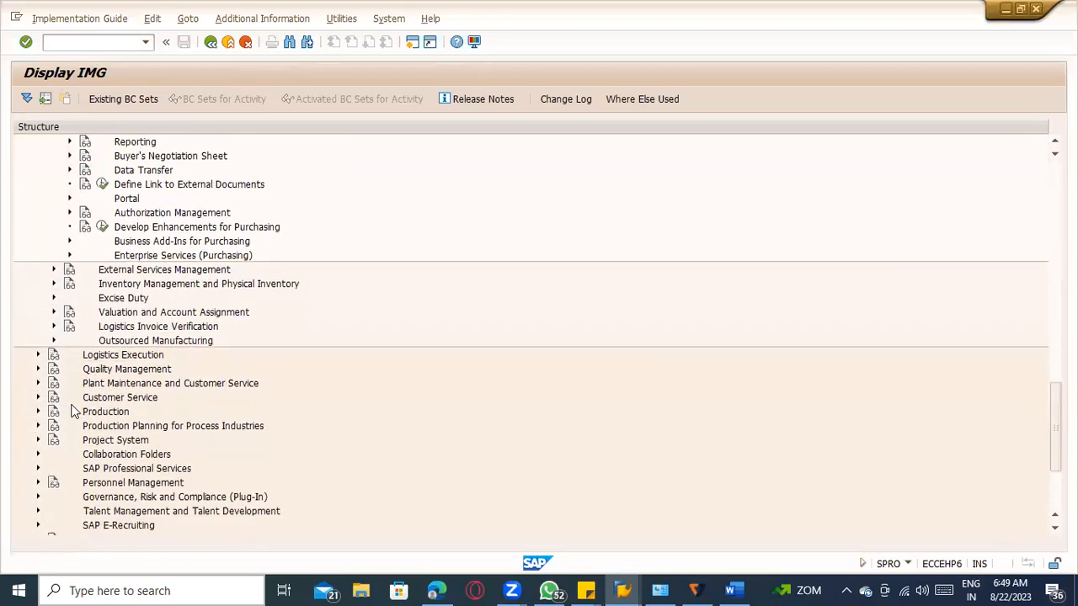
click(39, 355)
scroll(184, 396, down, 1)
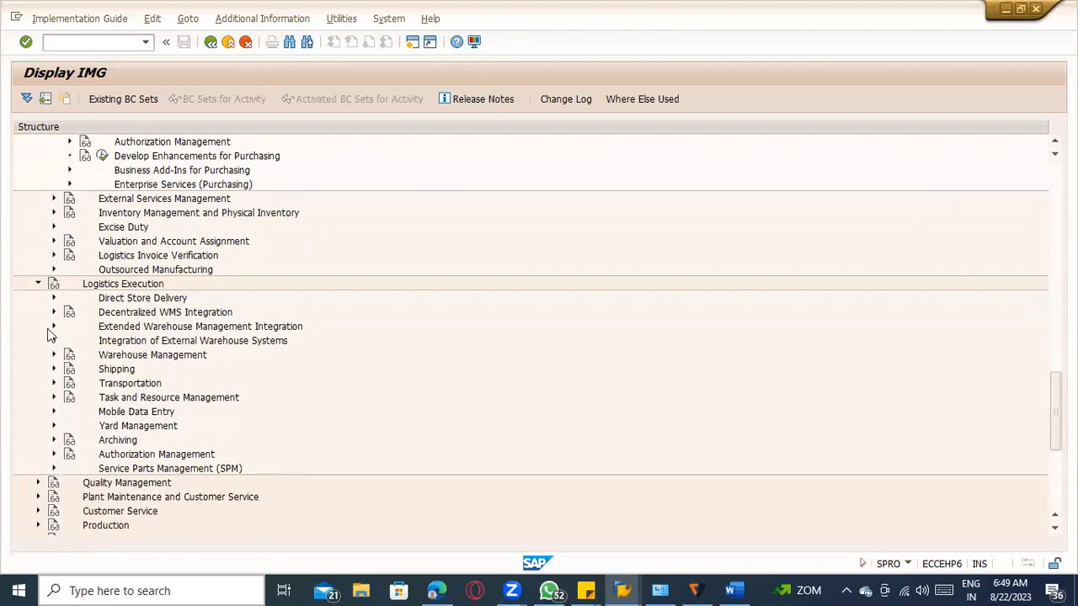
click(53, 369)
scroll(50, 364, down, 1)
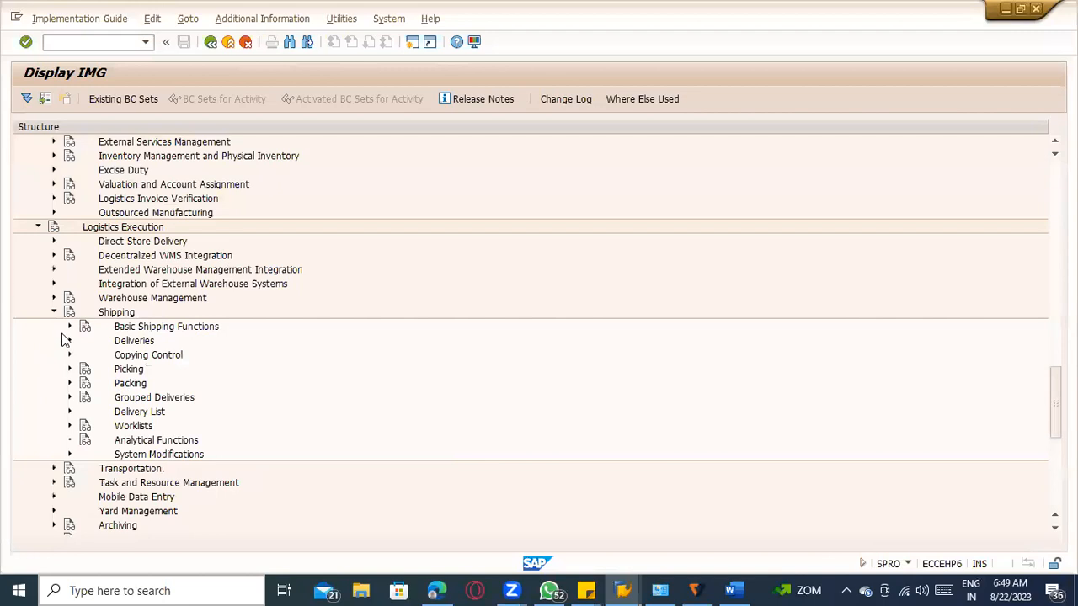
click(69, 327)
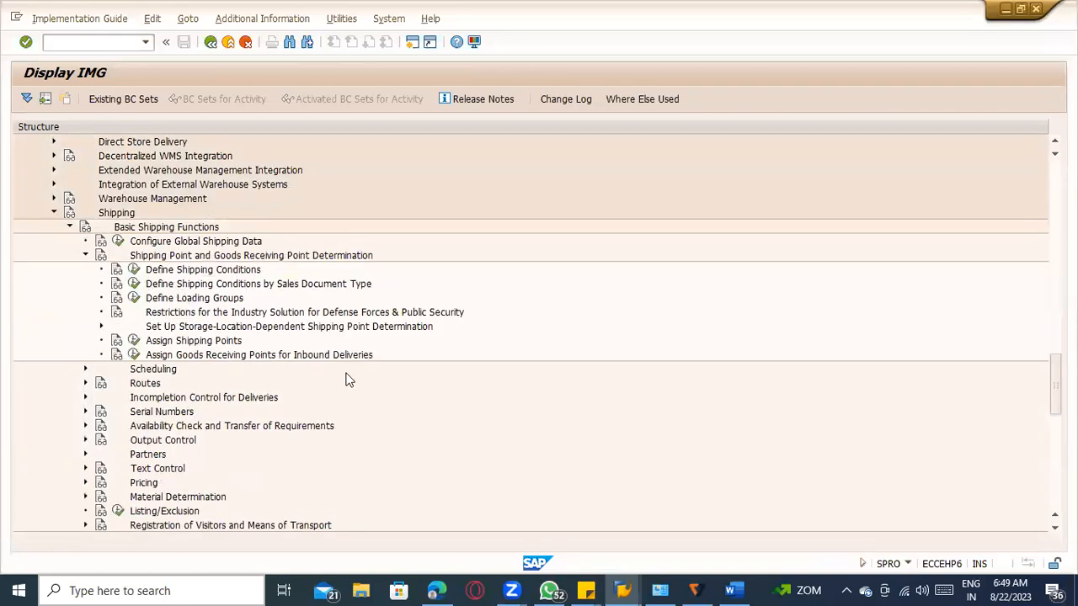
click(101, 327)
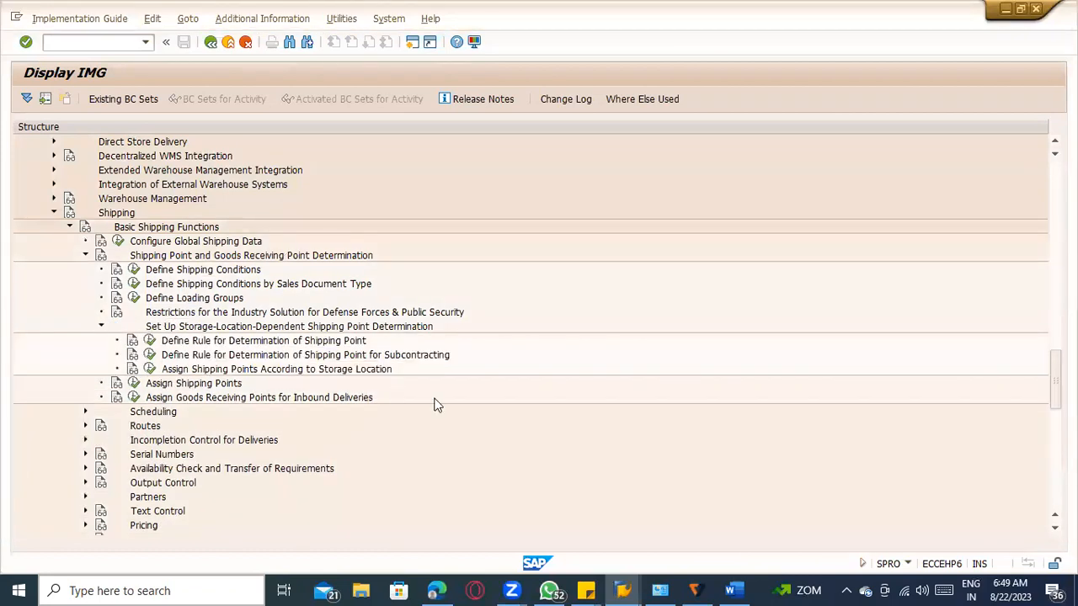
click(149, 368)
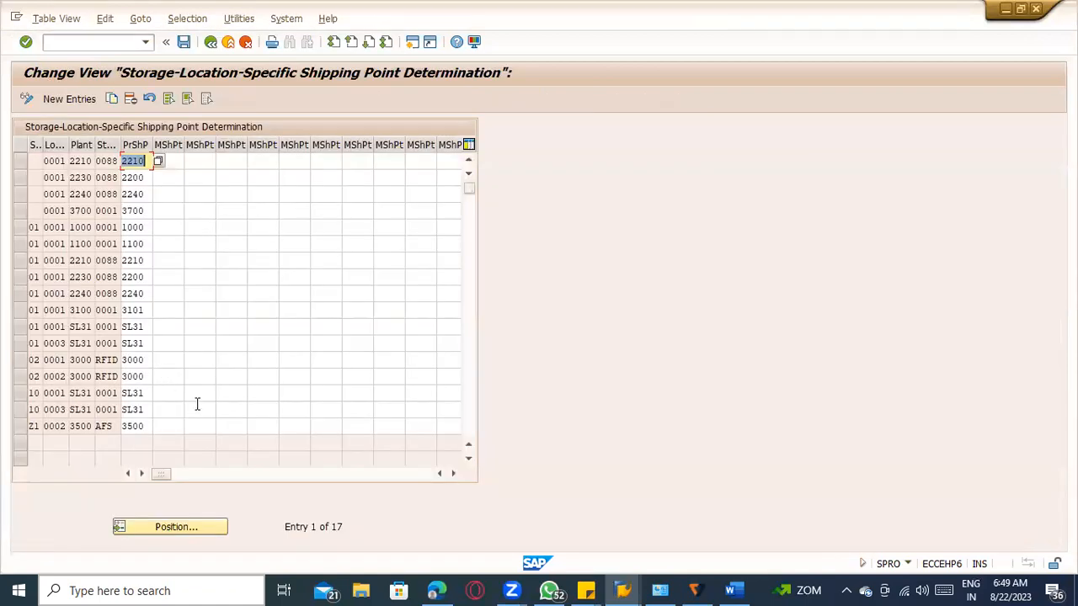
Position the shipping point determination list at shipping condition 01, loading group 0001 and plant TACM
click(178, 528)
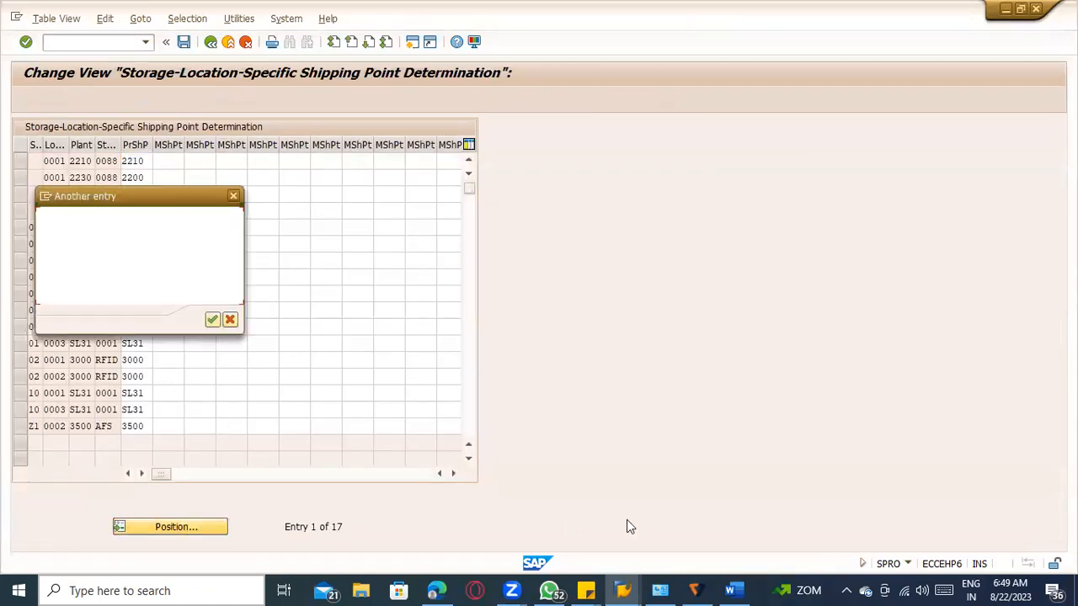
text(01)
key(Tab)
text(0001)
key(Tab)
text(TCA)
key(BackSpace)
key(BackSpace)
text(ACM)
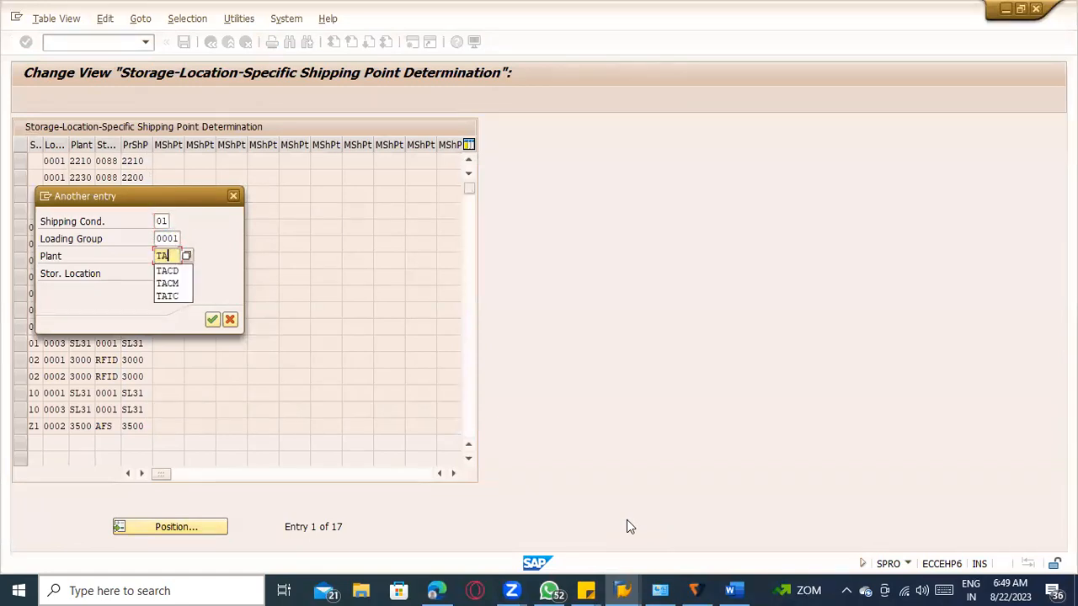
key(Return)
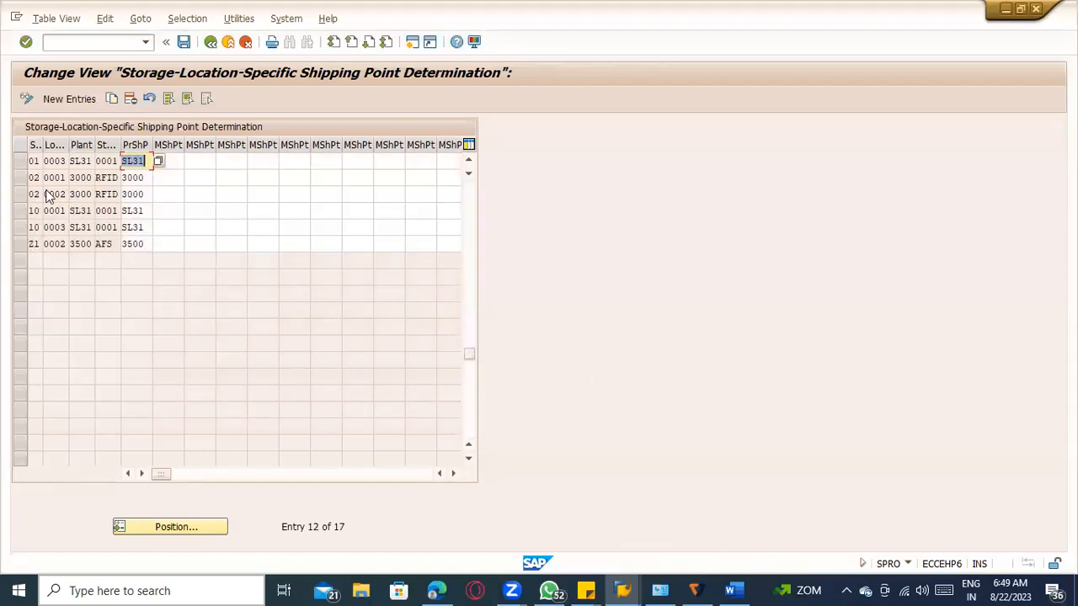
Copy the 01/0001 entry of plant 3100 as a new entry for plant TACM with storage location TATR
scroll(57, 221, up, 1)
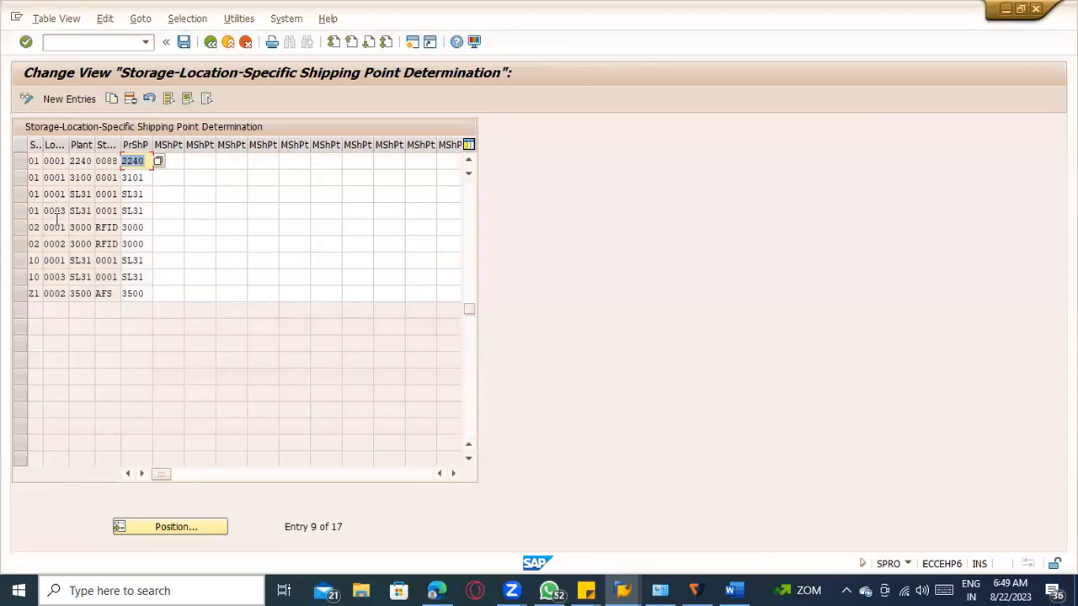
click(20, 178)
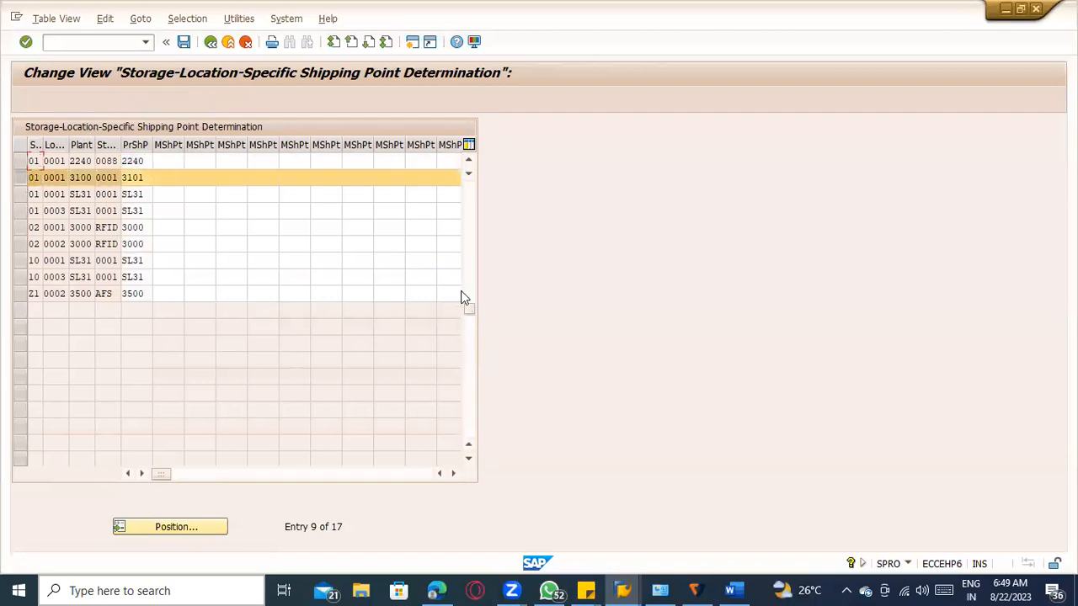
text(TACM)
key(Tab)
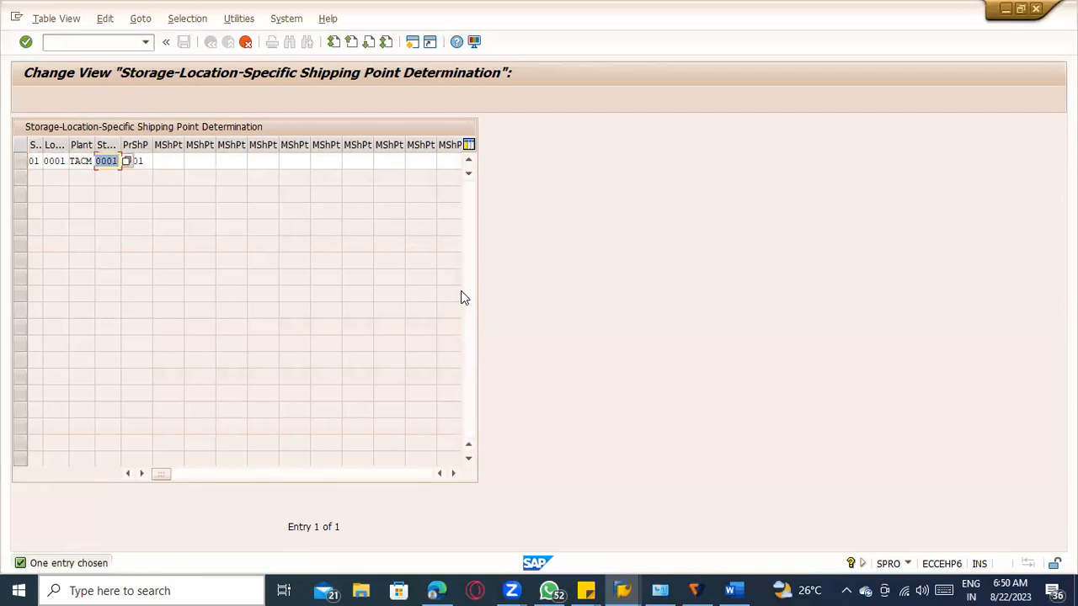
key(BackSpace)
key(Tab)
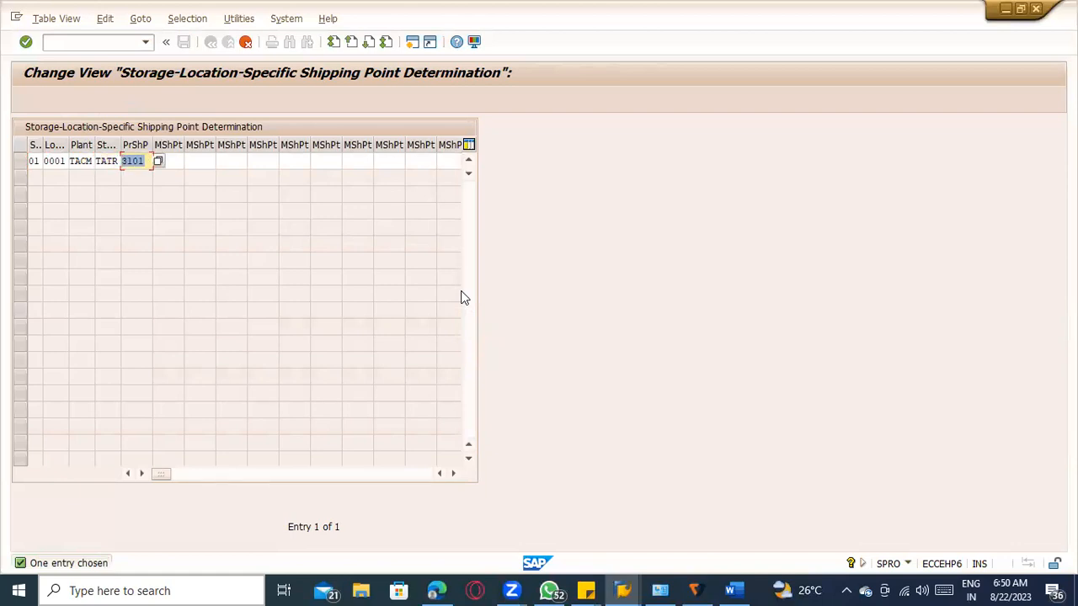
Set the copied entry's proposed shipping point to 1000, save it with the customizing request and return to the implementation guide
text(1)
key(Return)
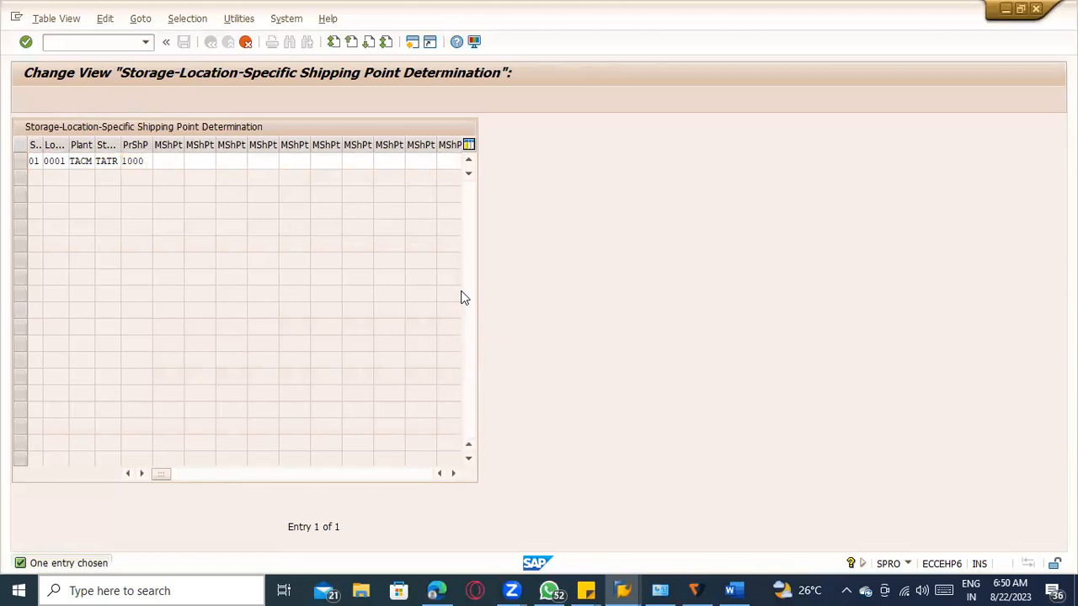
key(ctrl+s)
key(F3)
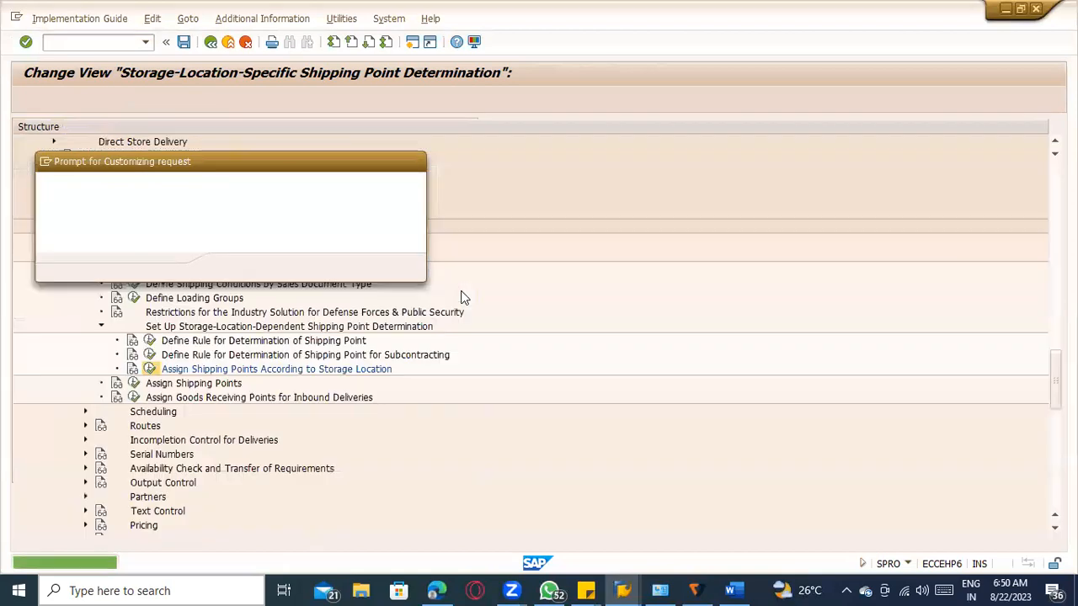
key(Return)
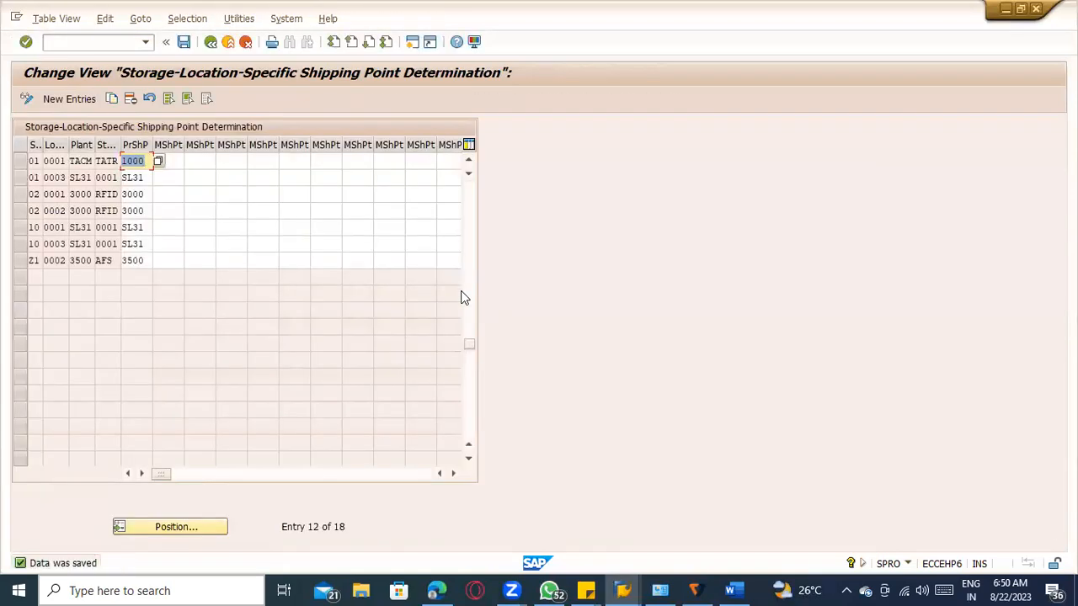
click(177, 161)
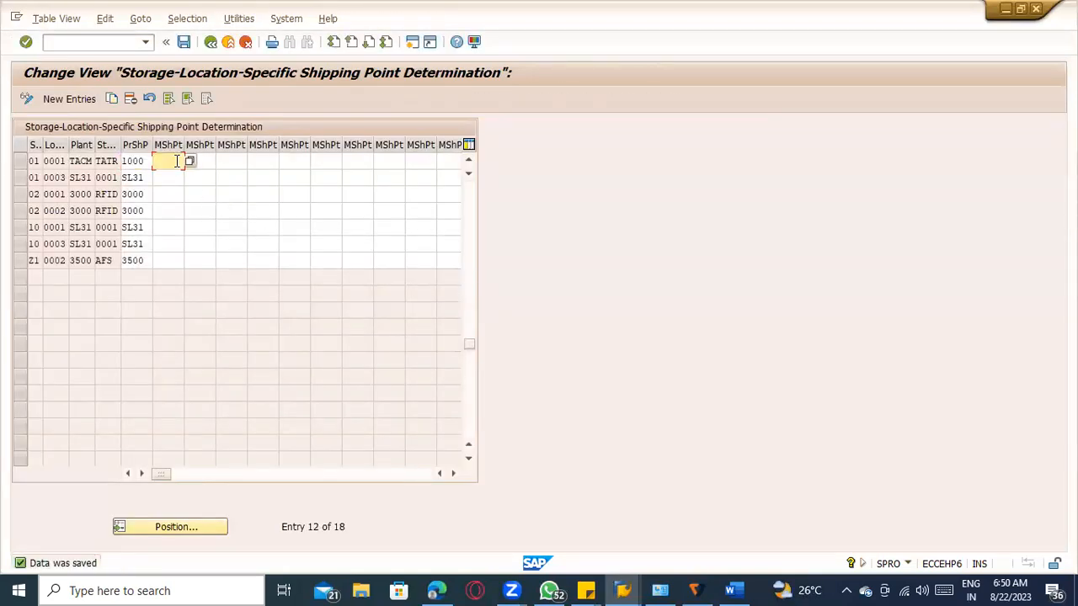
double_click(175, 161)
key(F3)
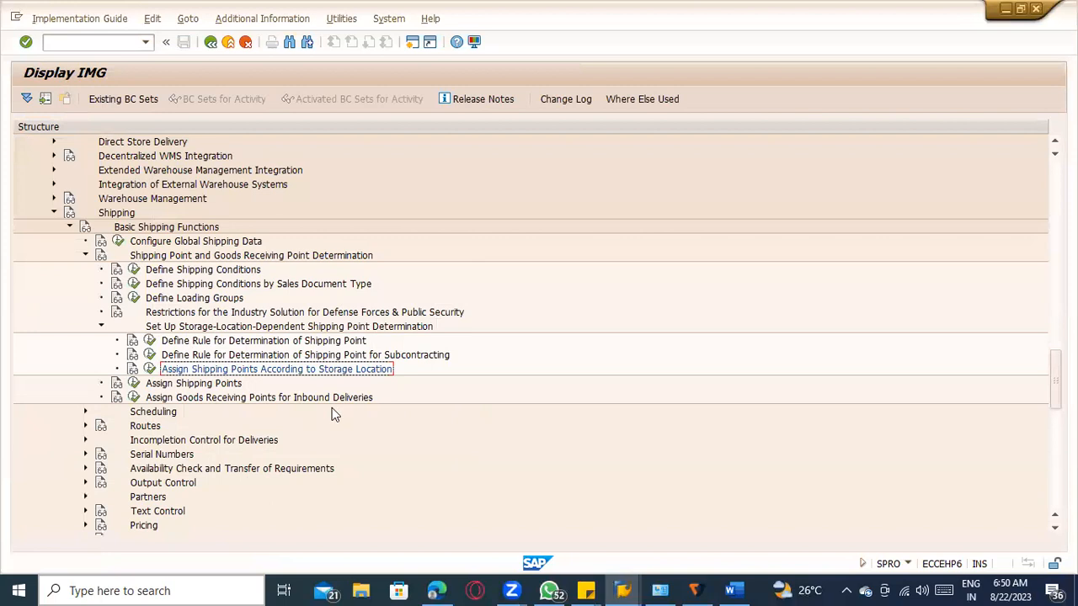
Open Assign Shipping Points and position the determination list at shipping condition 01 and loading group 0001
click(136, 383)
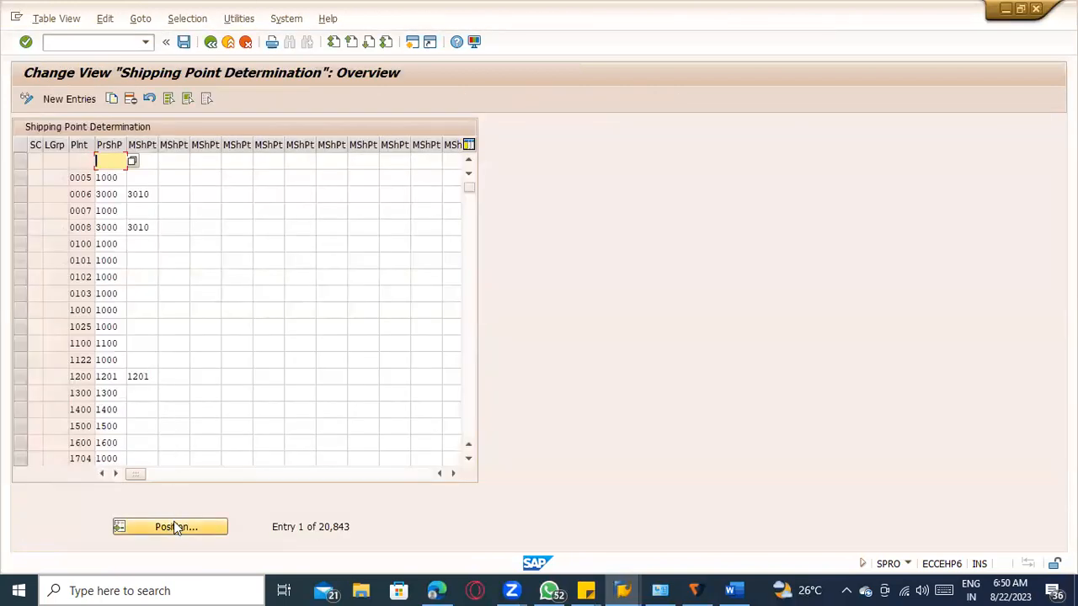
click(186, 532)
text(01)
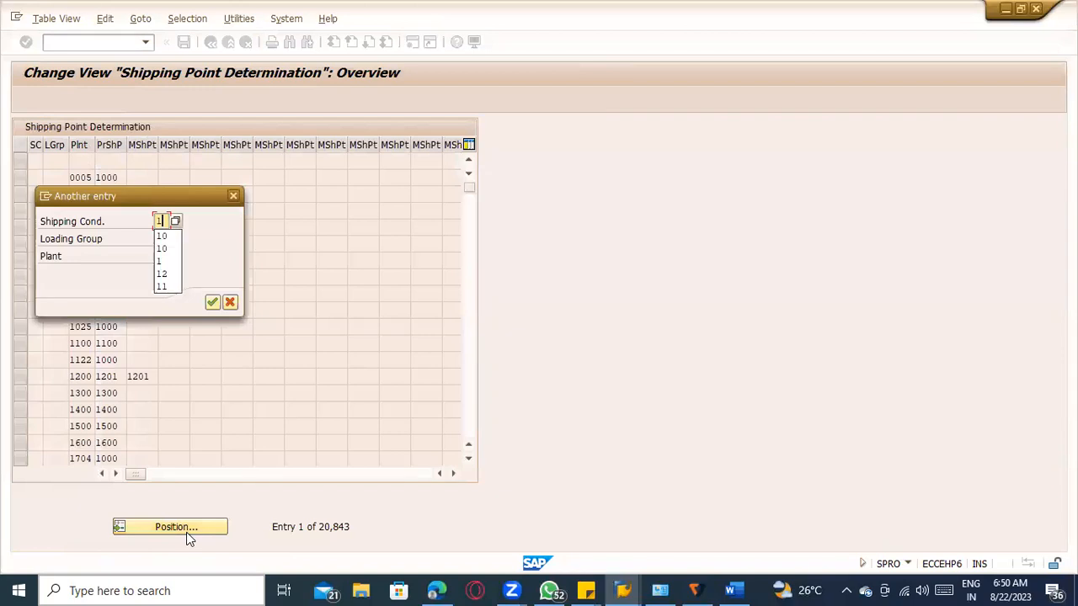
key(Tab)
text(0001)
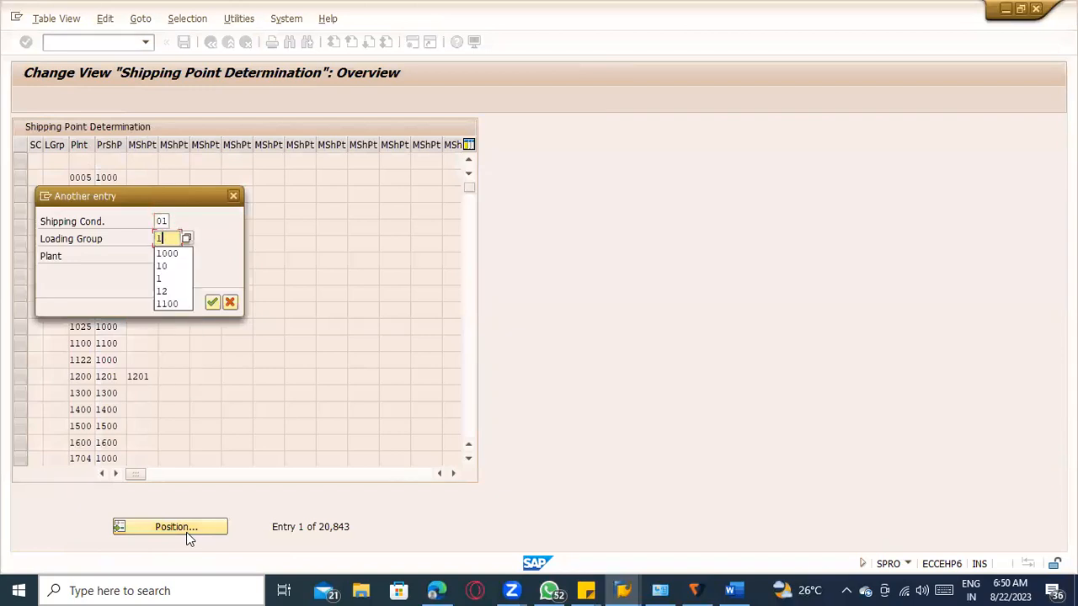
key(Return)
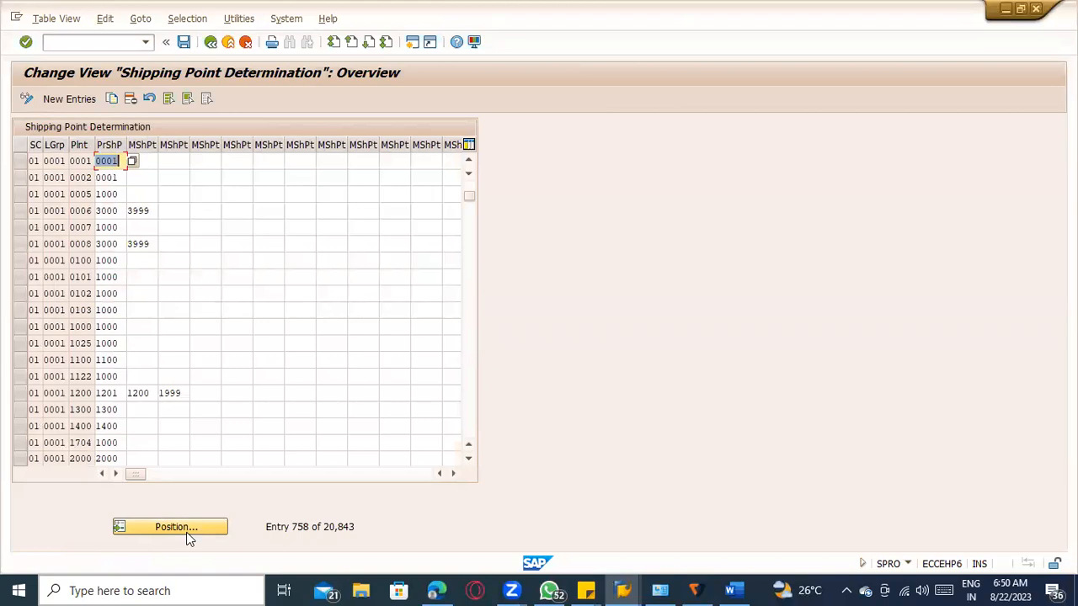
Reposition the shipping point determination list at shipping condition 01, loading group 0001 and plant TACM
scroll(169, 417, down, 1)
scroll(156, 451, down, 1)
click(168, 528)
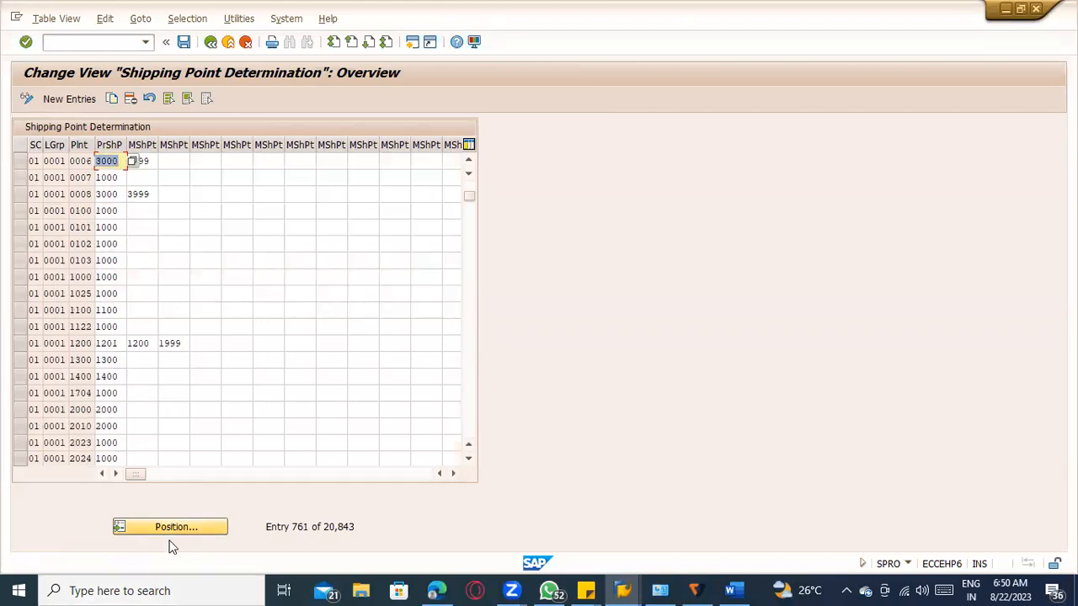
text(01)
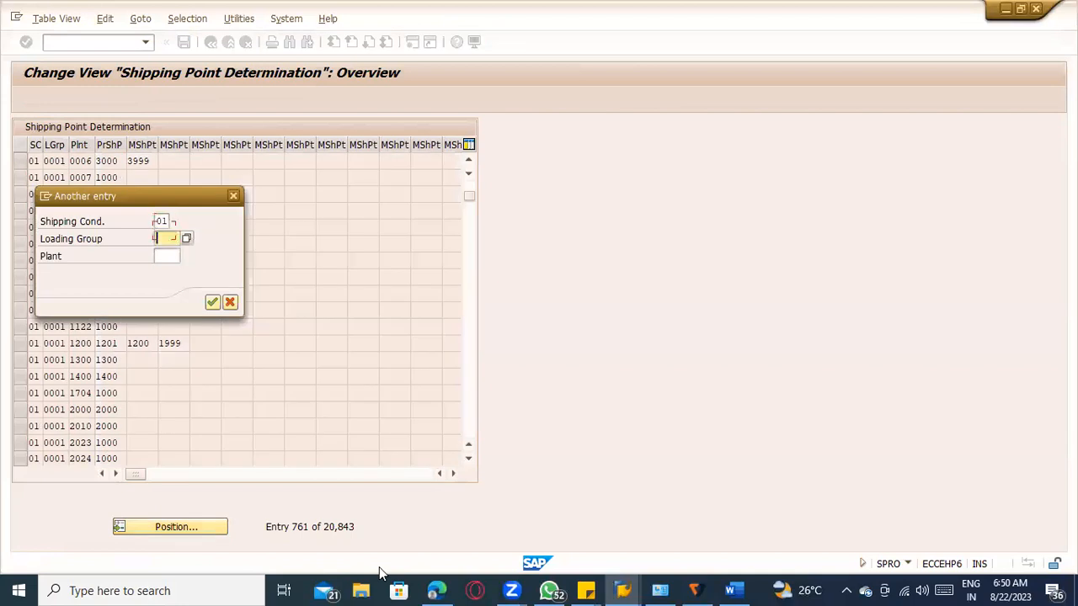
text(0001)
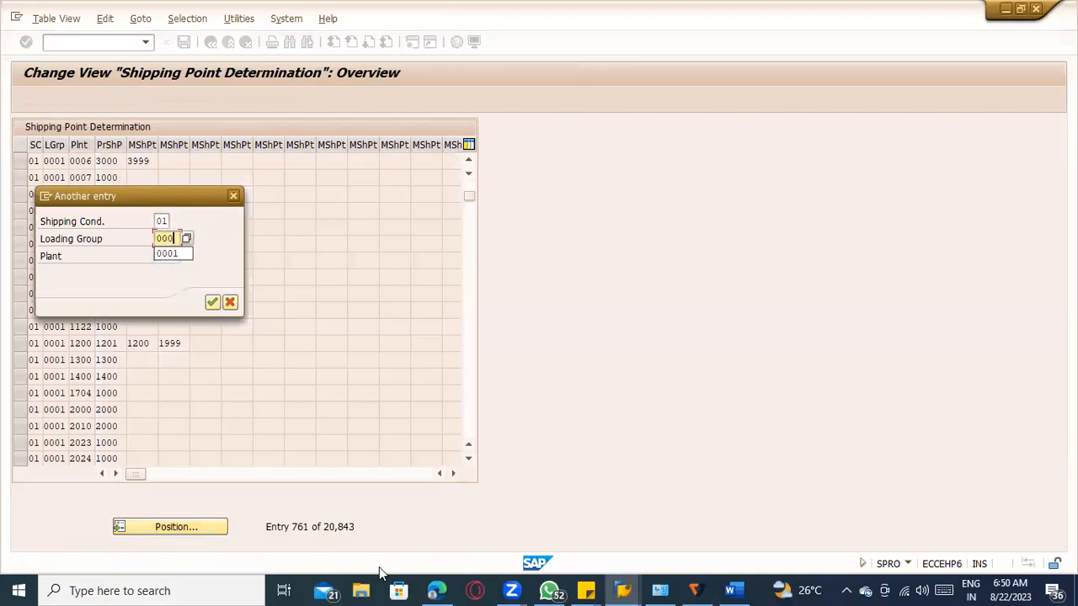
text(CM)
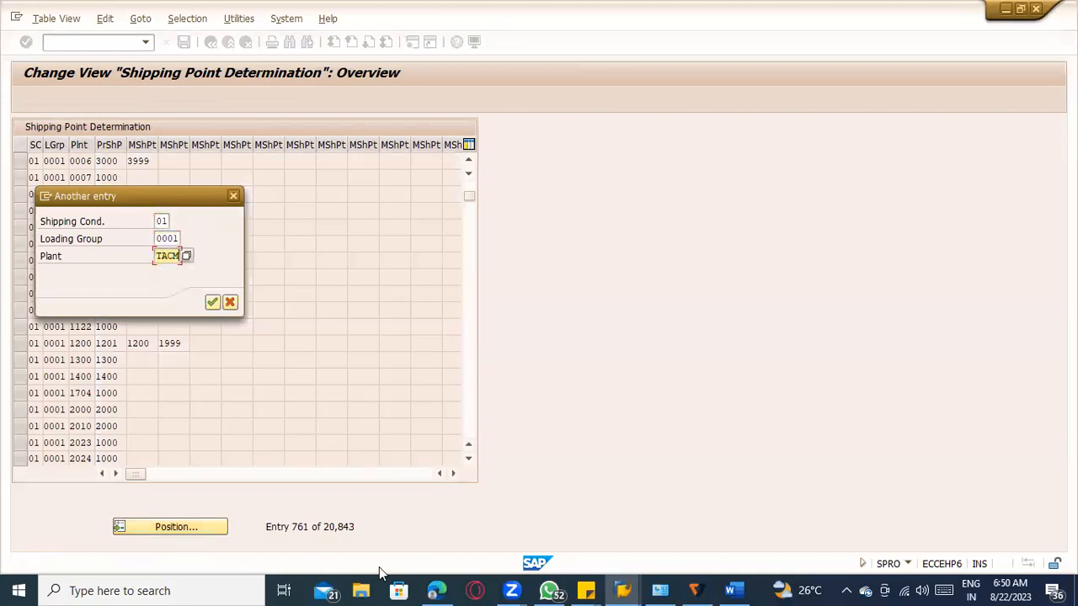
key(Return)
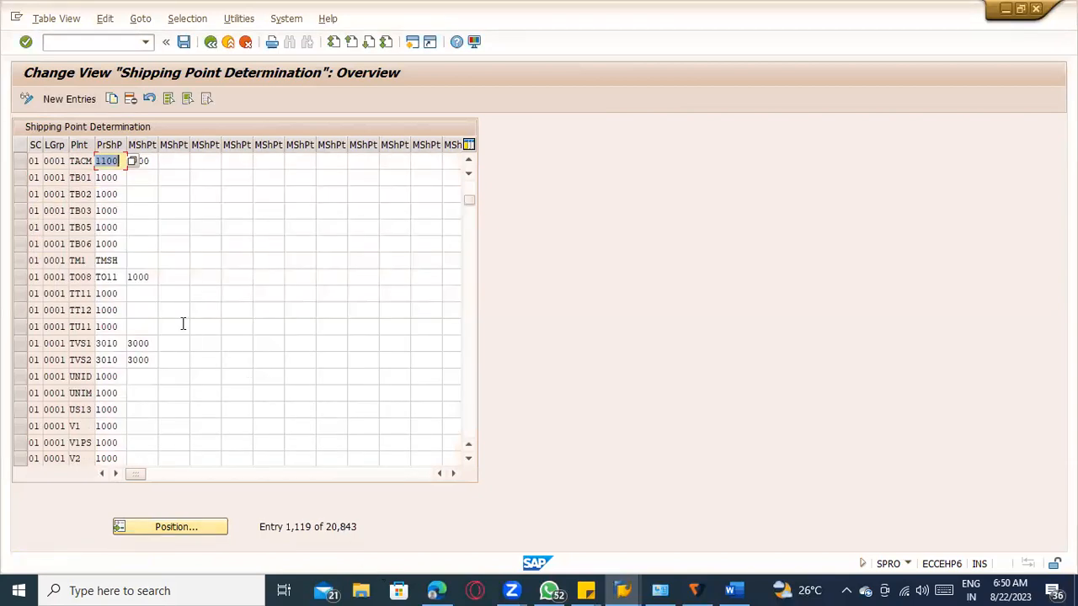
Review the available loading groups and the proposed and manual shipping points of the TACM entry
click(50, 162)
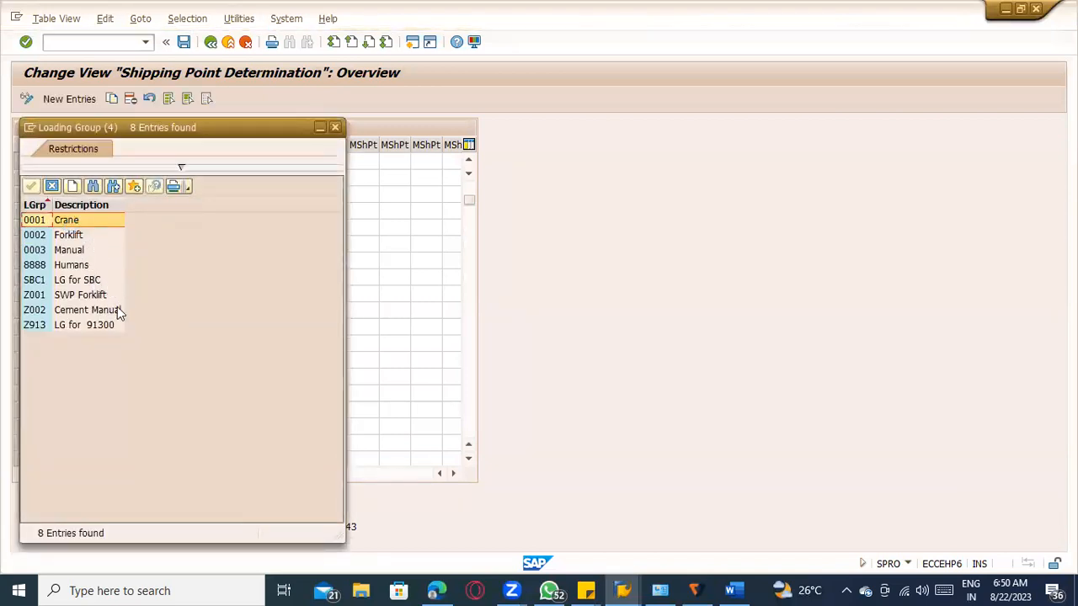
key(Escape)
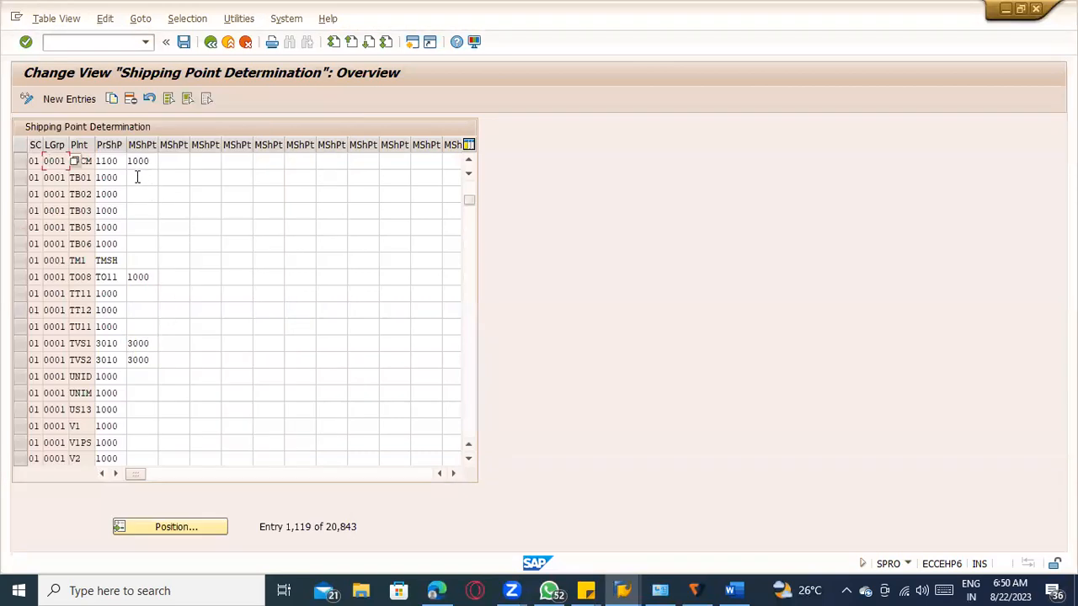
click(142, 165)
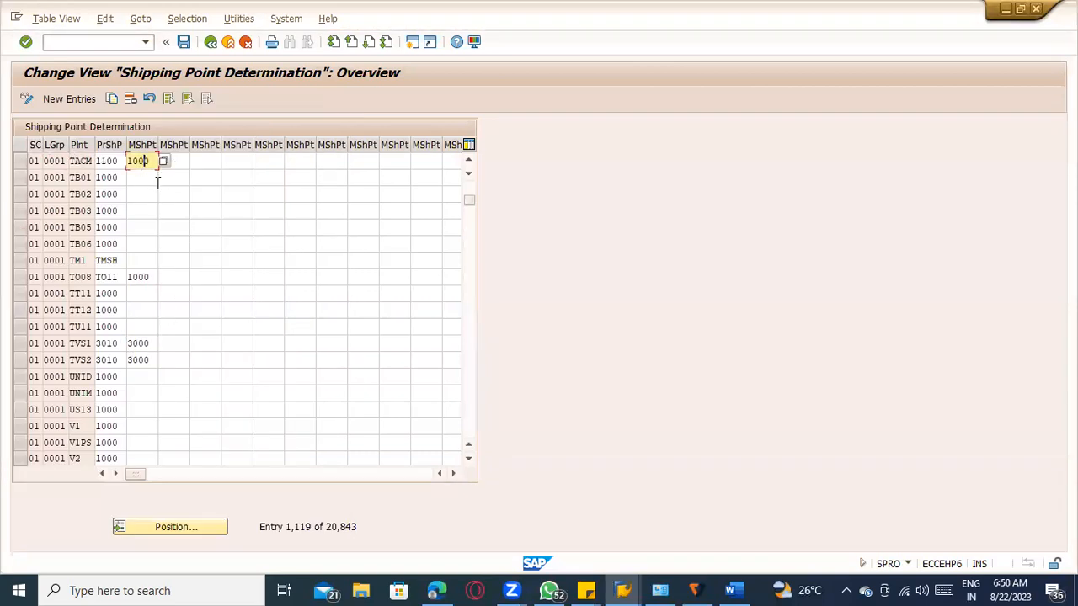
click(105, 161)
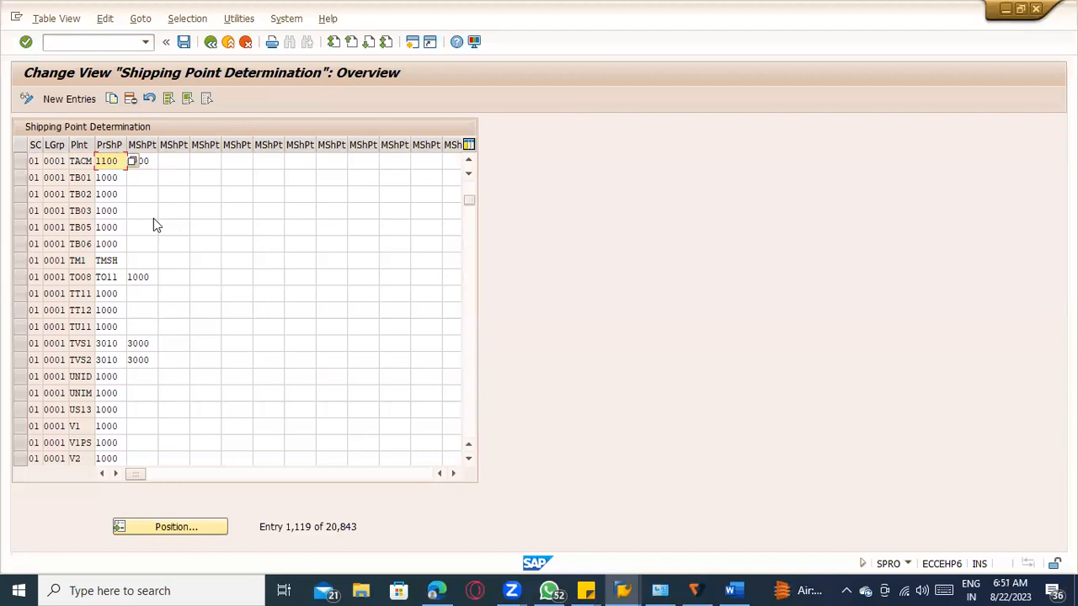
key(Print)
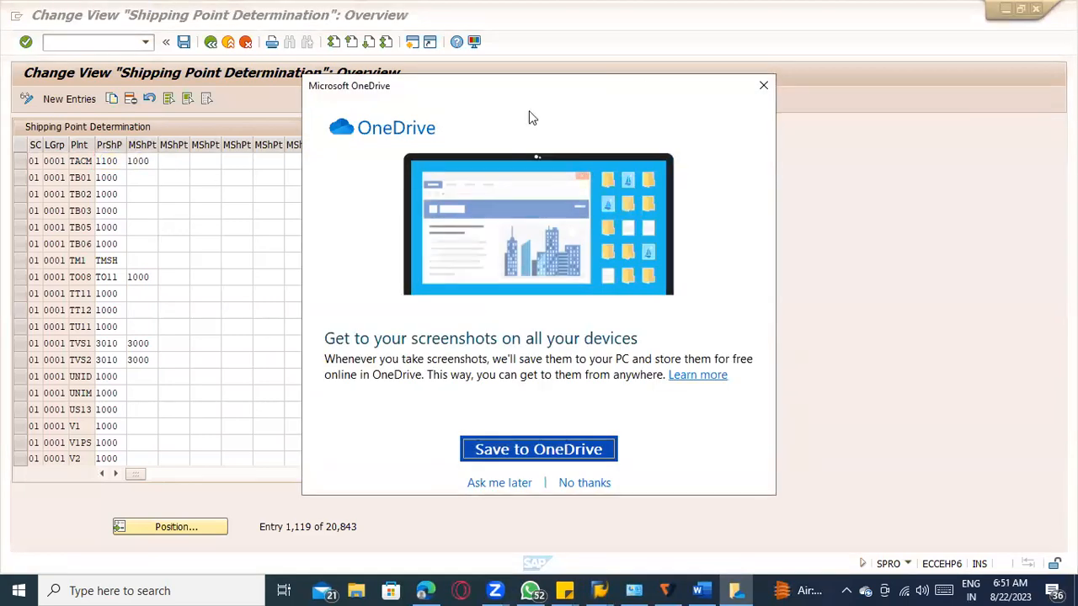
click(763, 85)
Set TACM's proposed shipping point to 1000 and its manual shipping point to 1100, save with the customizing request and return to the implementation guide
click(117, 161)
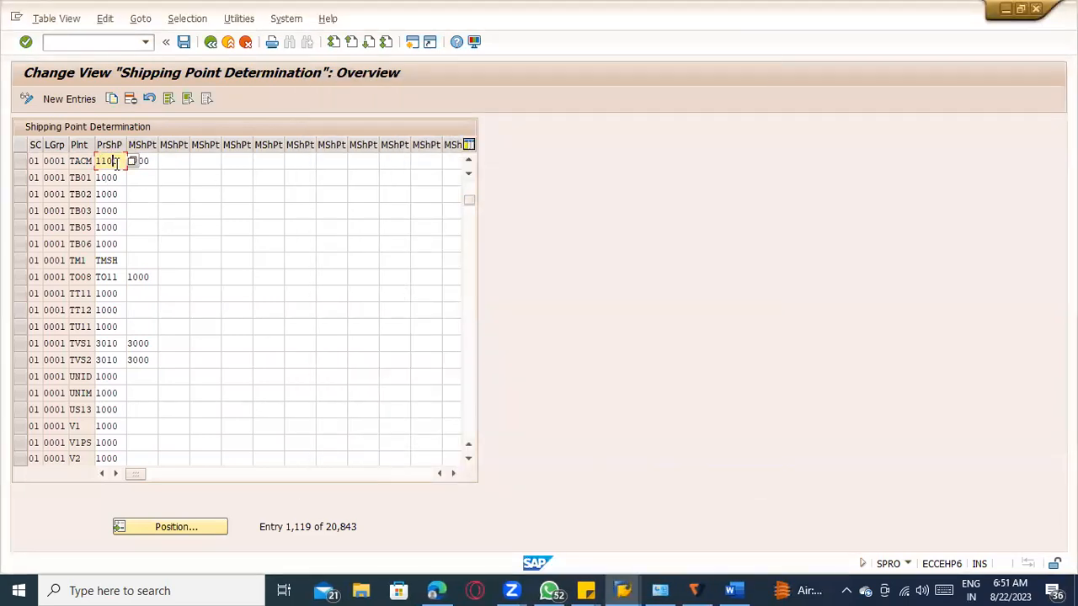
text(1000)
key(Tab)
text(1100)
key(Return)
key(ctrl+s)
key(Return)
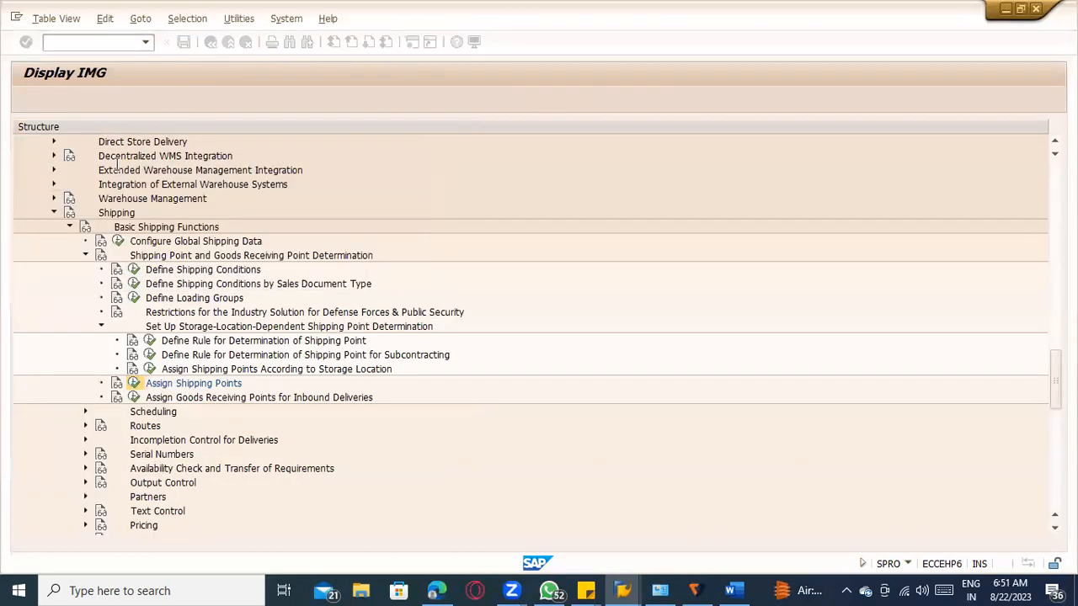
key(F3)
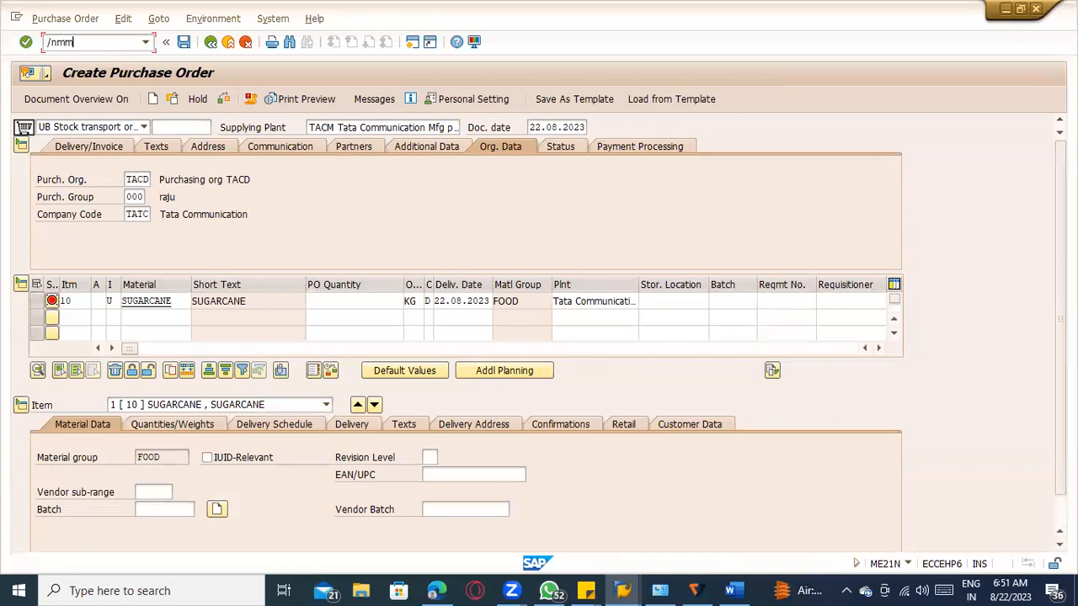
Start MM02 for material SUGARCANE and select the views Sales Org. Data 1, Sales Org. Data 2 and Sales: General/Plant Data
text(02)
key(Return)
key(Return)
click(238, 237)
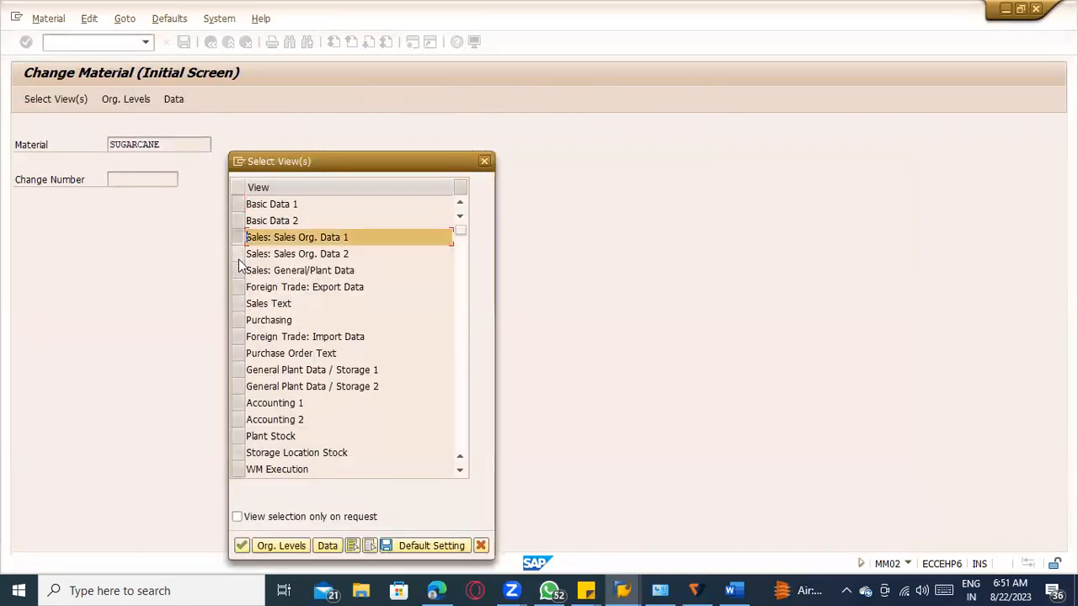
click(238, 255)
click(239, 272)
key(Return)
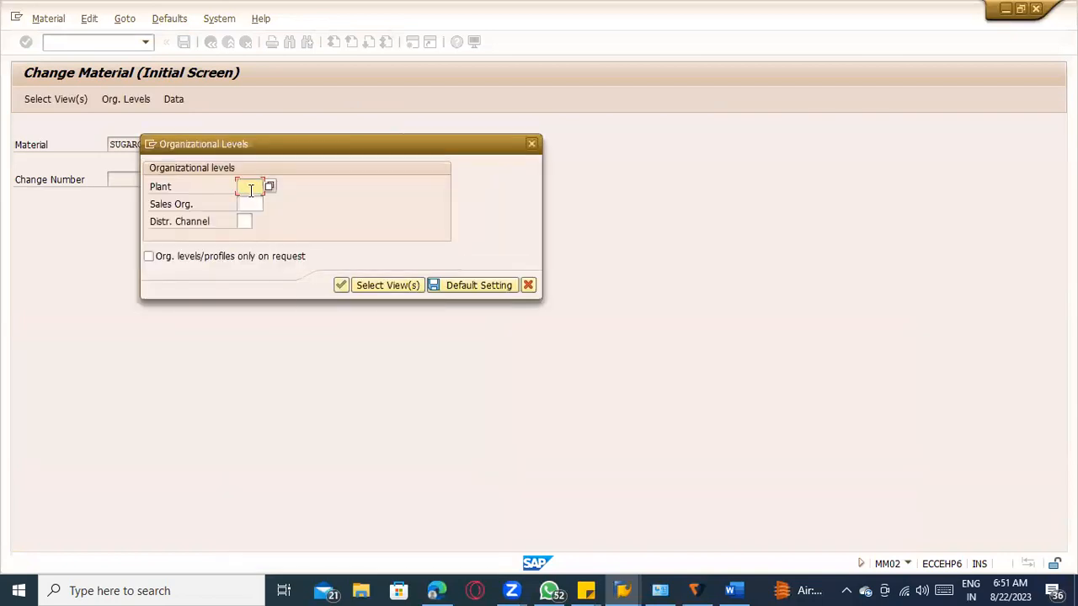
Enter plant TACD, sales organization 1000 and distribution channel 10 as the organizational levels and open the material
key(space)
click(256, 203)
click(255, 204)
key(space)
click(251, 222)
click(246, 222)
key(space)
click(248, 236)
key(Return)
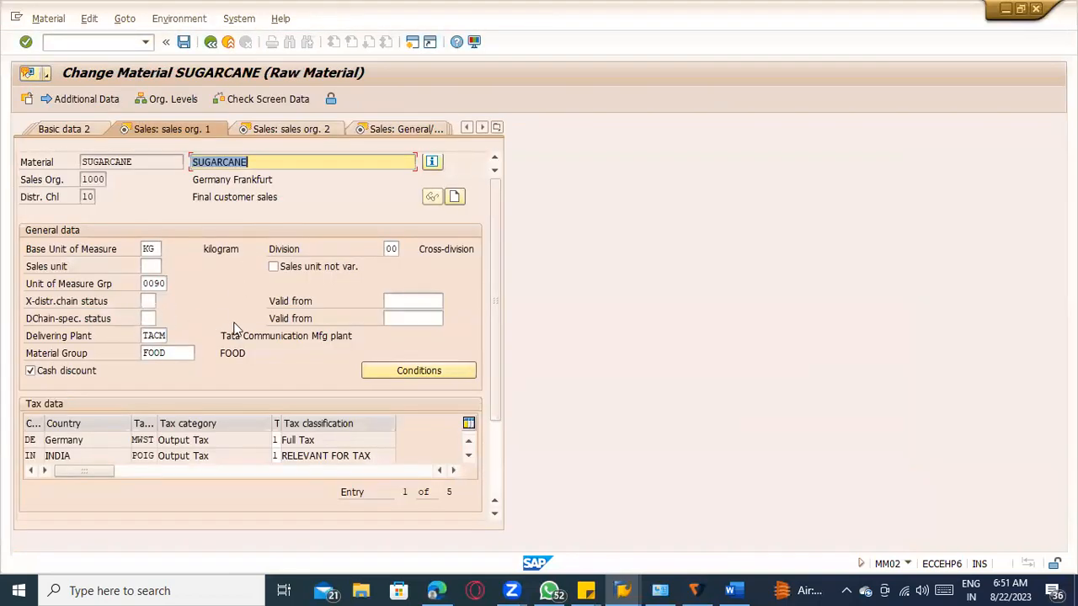
Clear the account assignment group in SUGARCANE's Sales: sales org. 2 view
key(Return)
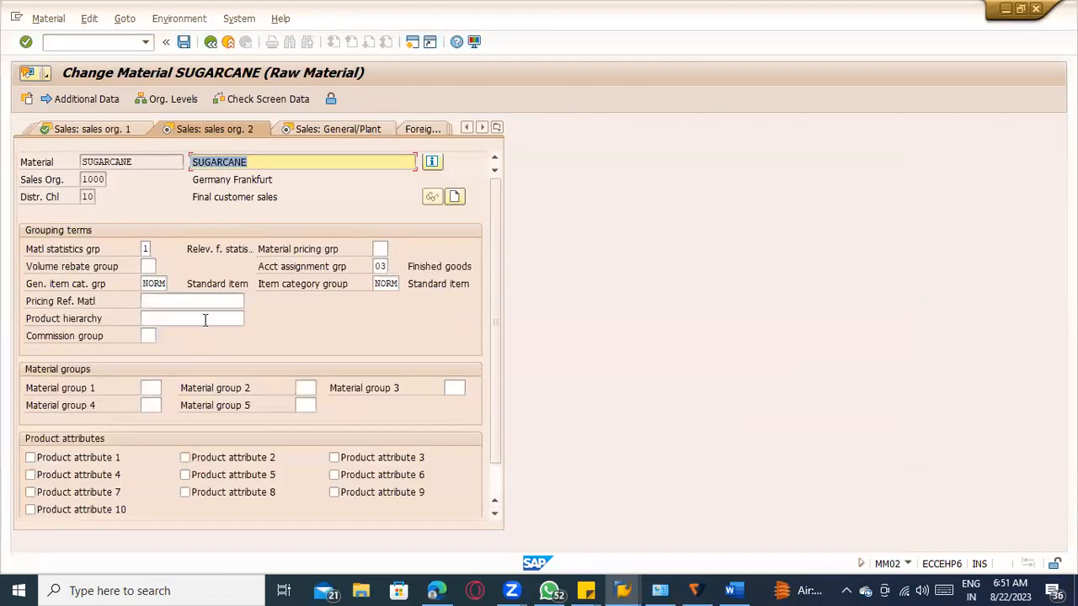
click(386, 285)
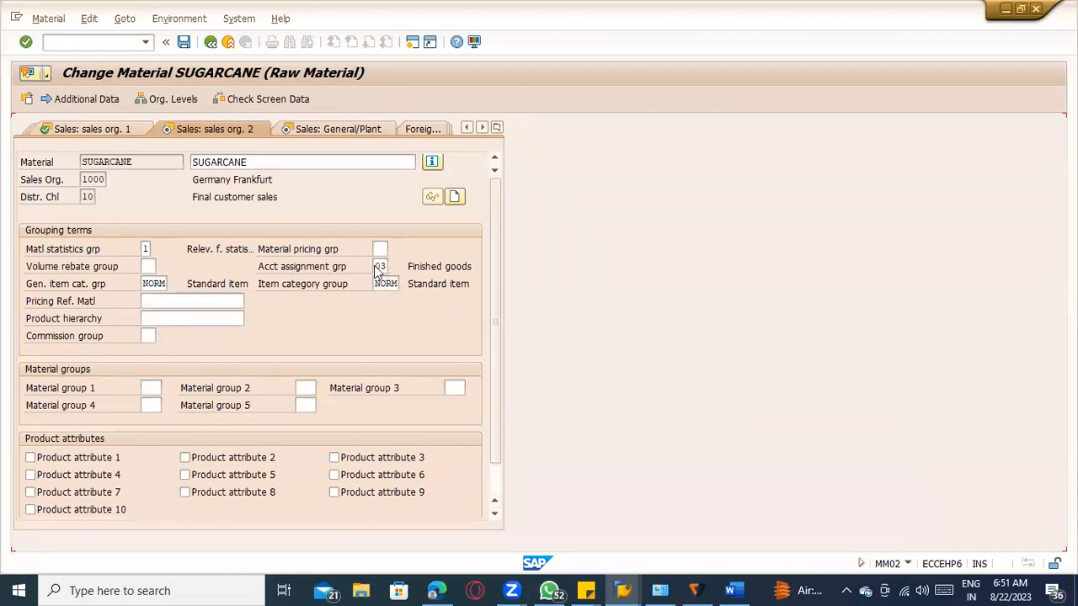
key(Return)
click(105, 129)
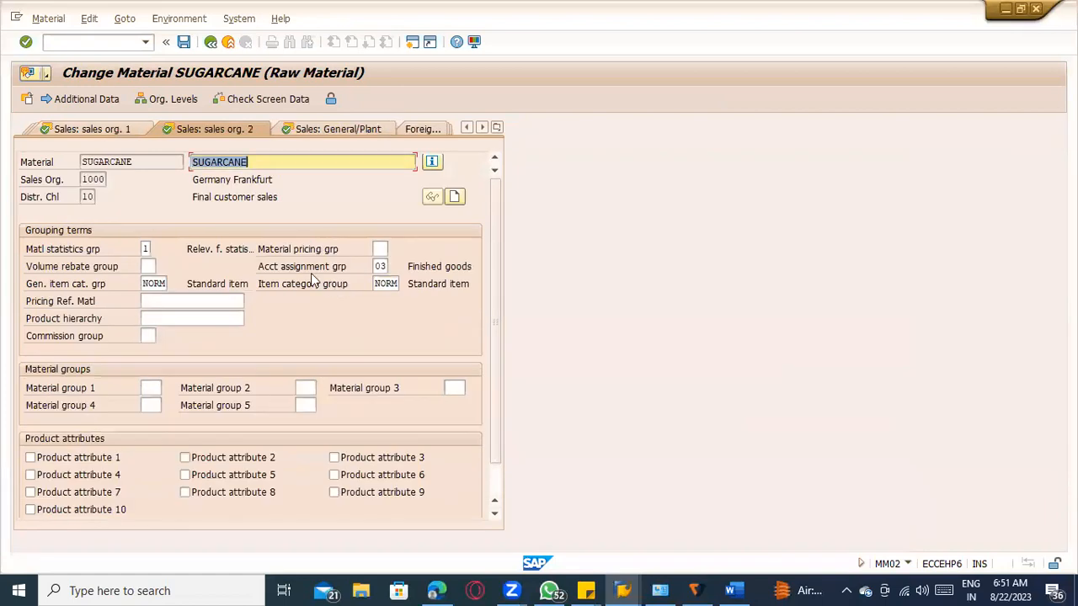
click(381, 267)
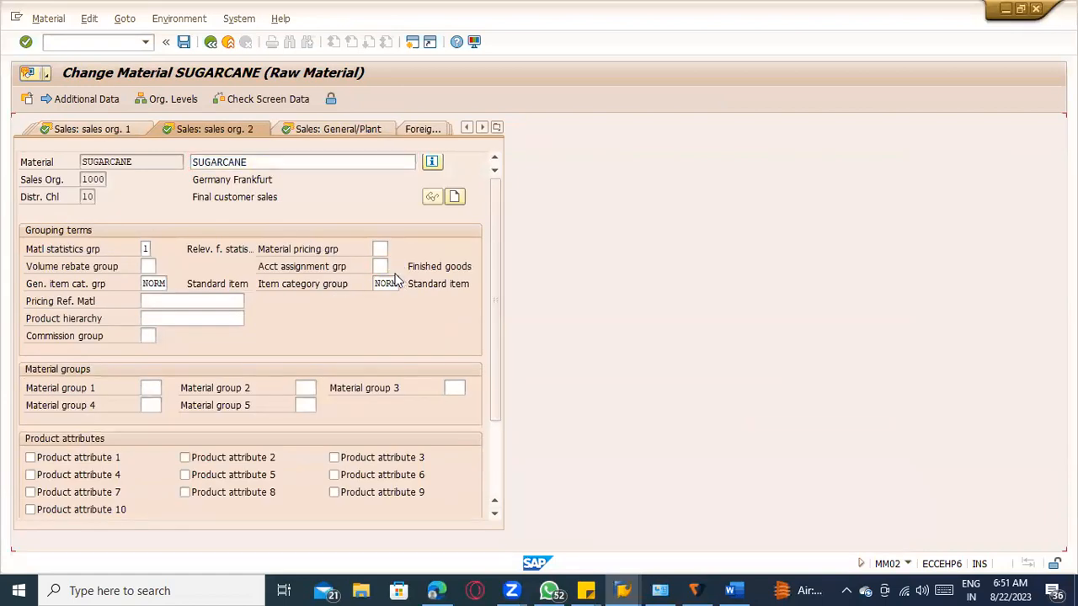
key(Return)
Check SUGARCANE's loading group in the general plant sales data, its delivering plant and its organizational levels
click(74, 130)
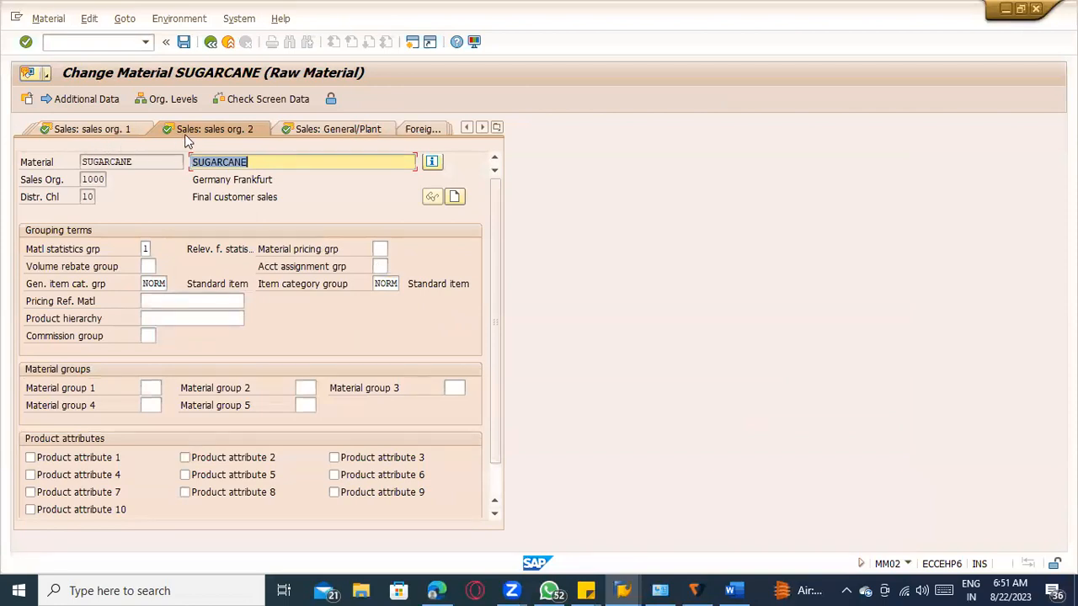
click(310, 134)
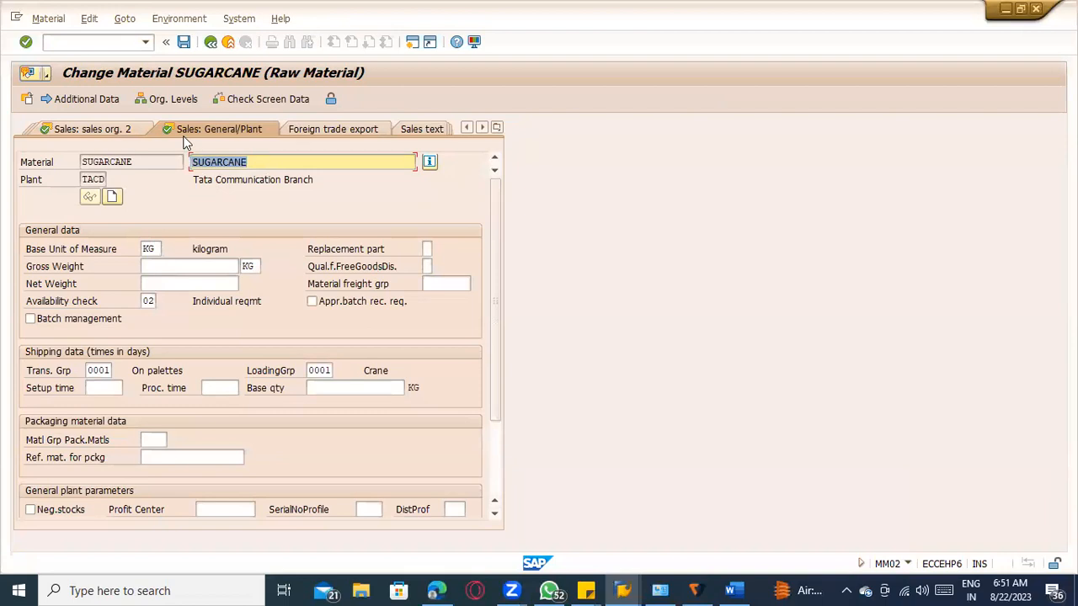
click(318, 372)
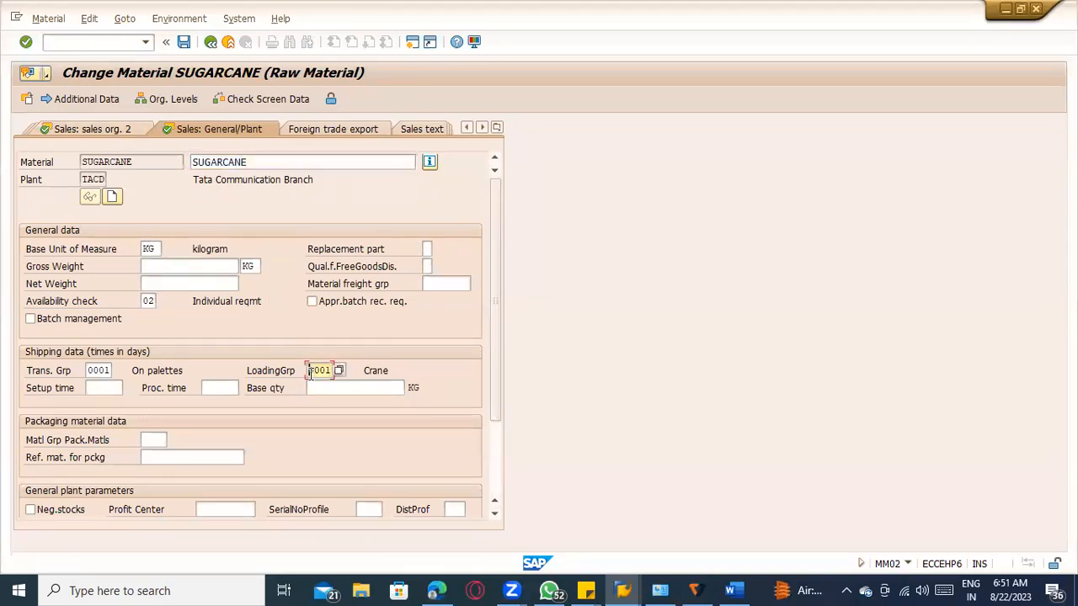
click(118, 138)
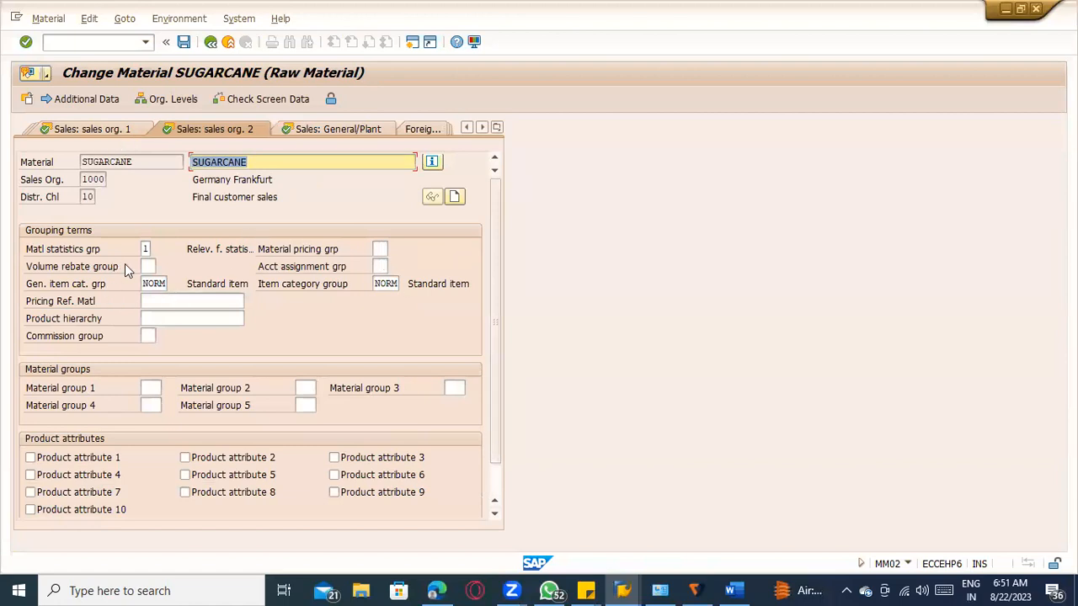
click(95, 130)
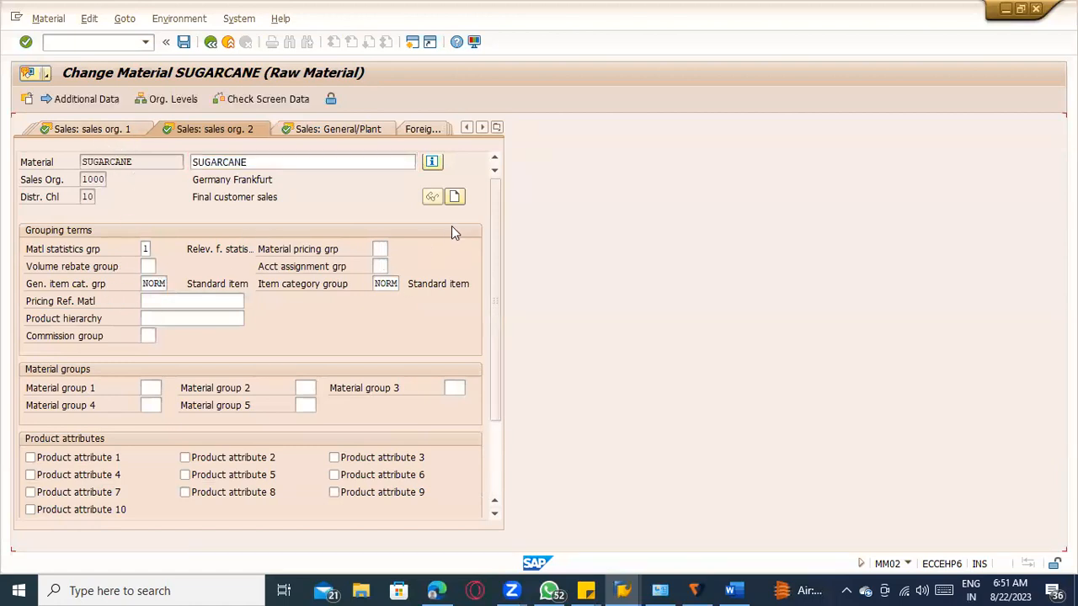
click(168, 98)
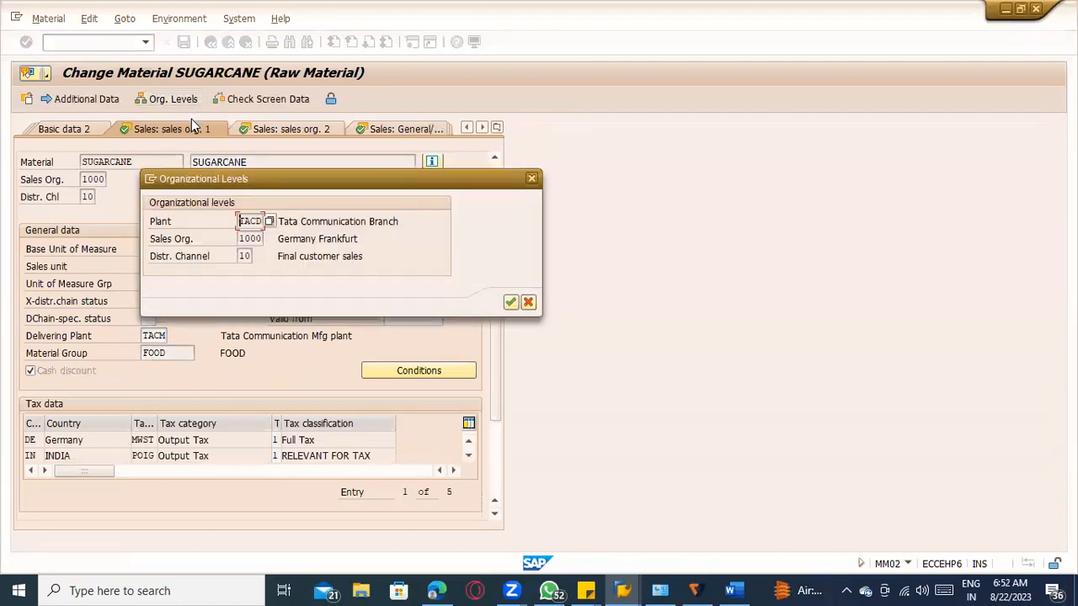
key(Return)
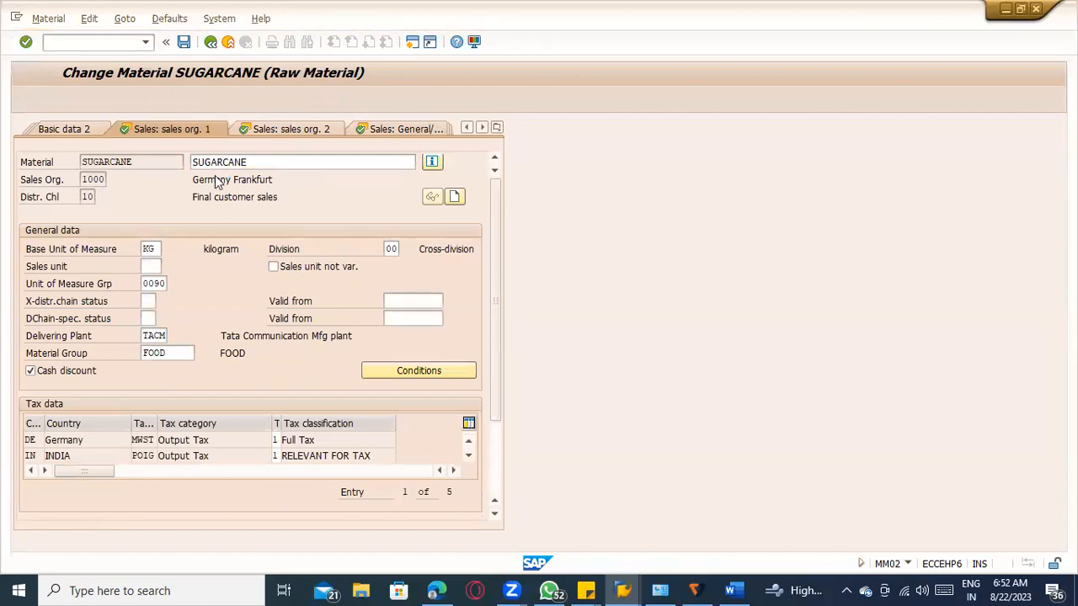
Save SUGARCANE and reopen it for change with the two sales organization views and Sales: General/Plant Data selected
key(ctrl+s)
key(Return)
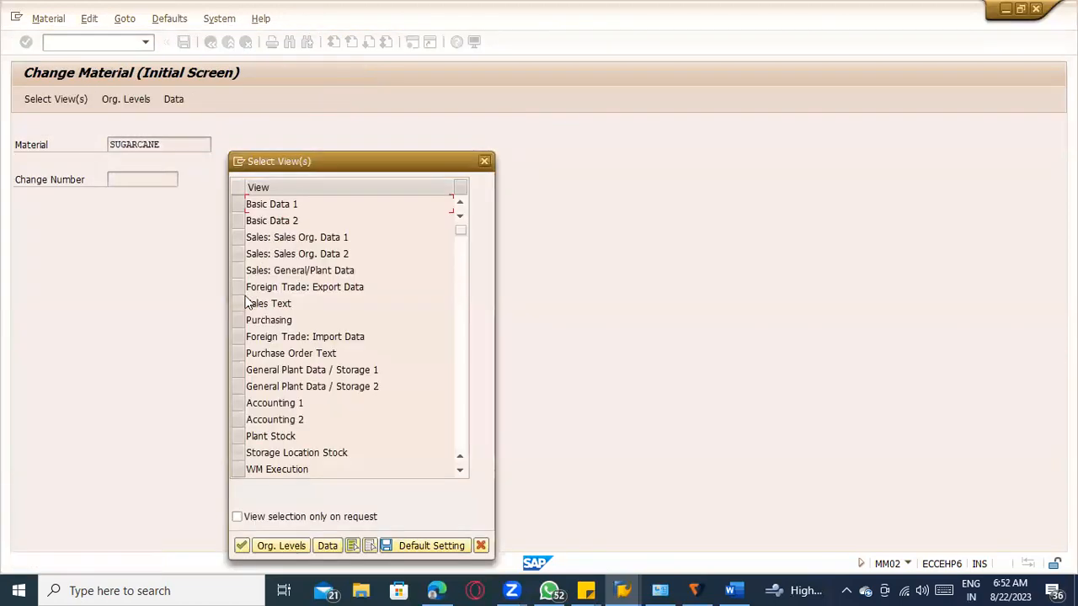
click(242, 239)
click(241, 254)
click(242, 267)
key(Return)
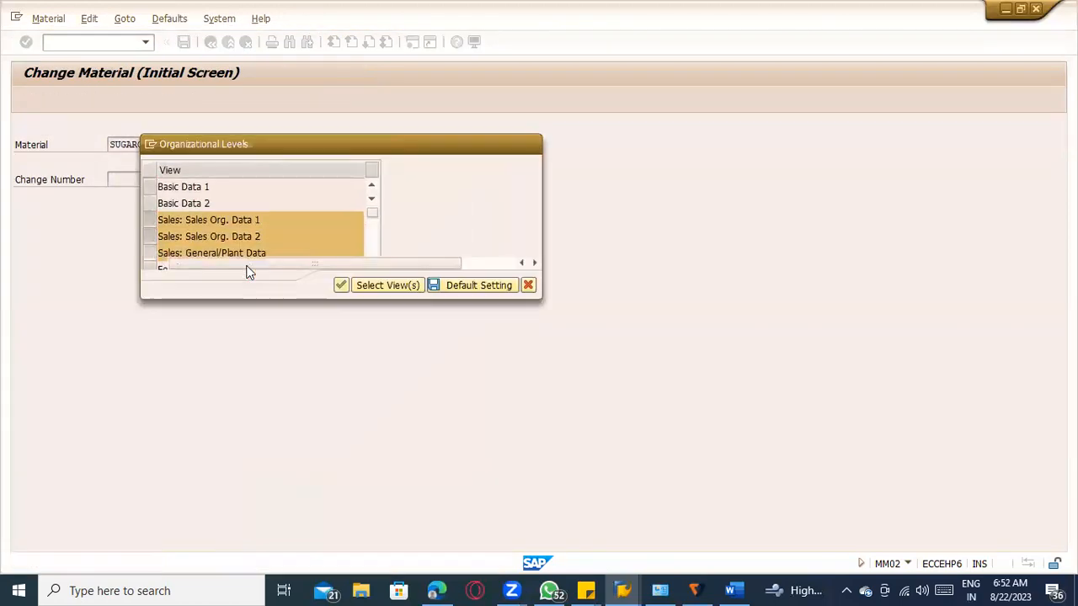
Choose the organizational levels with sales organization 1000 and distribution channel 10, and advance to the Sales: sales org. 2 view
key(space)
click(252, 217)
key(Tab)
key(space)
click(250, 219)
key(Tab)
key(space)
click(249, 236)
key(Return)
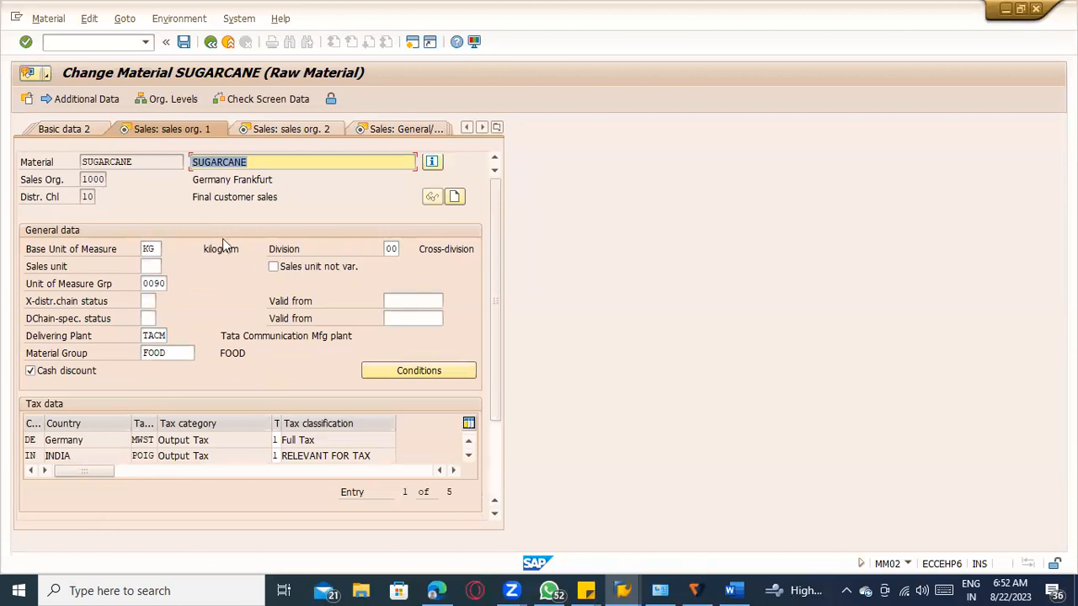
key(Return)
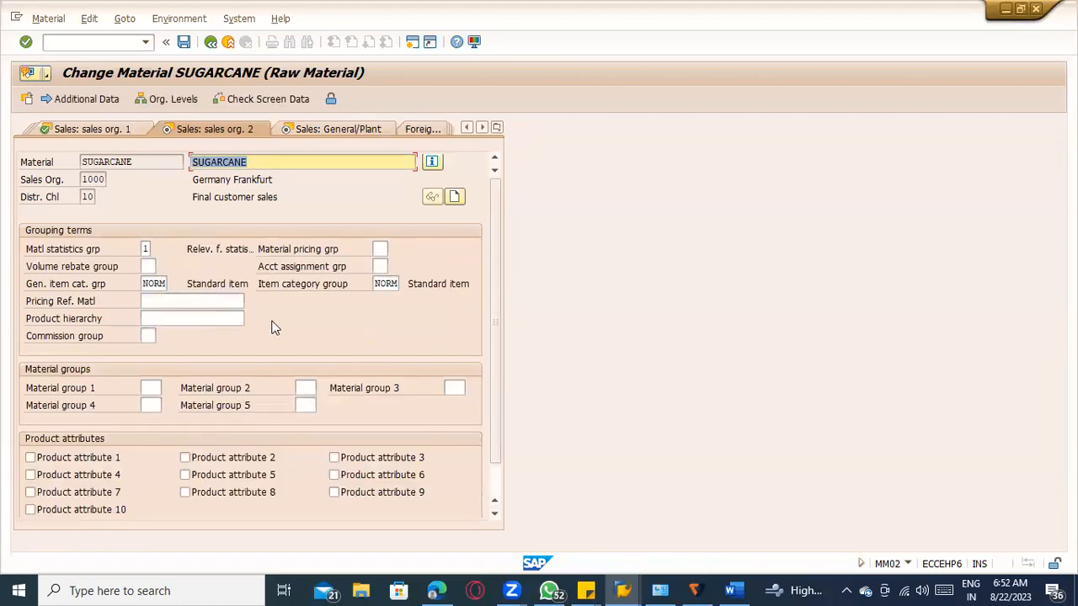
Check SUGARCANE's Sales: General/Plant view and its Basic data 1 view
key(Return)
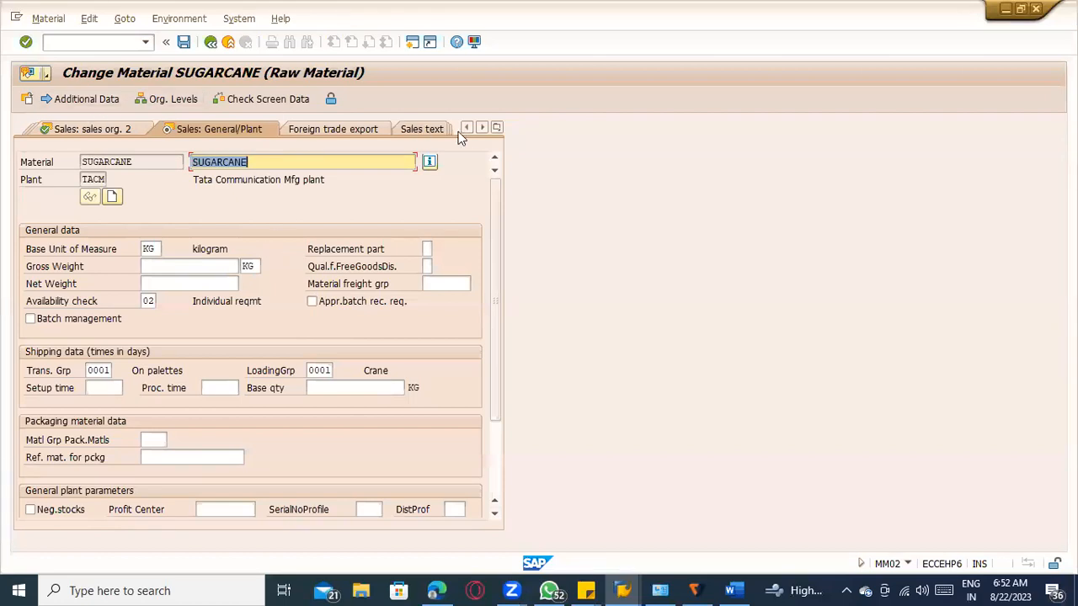
click(497, 127)
click(515, 144)
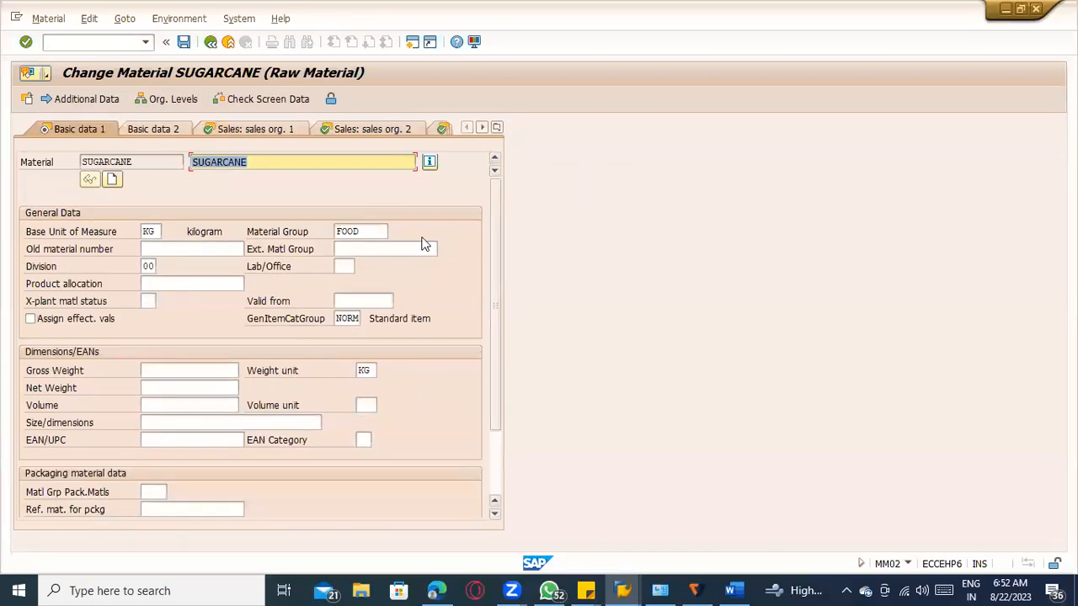
key(Return)
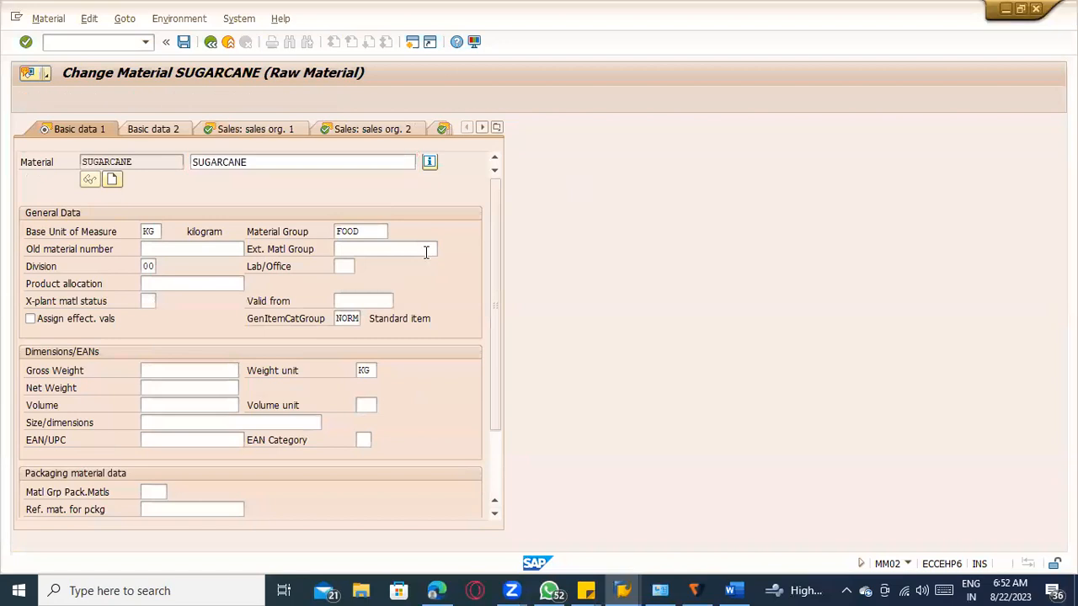
Leave the SUGARCANE material without changes and start creating a purchase order with transaction ME21N
click(85, 43)
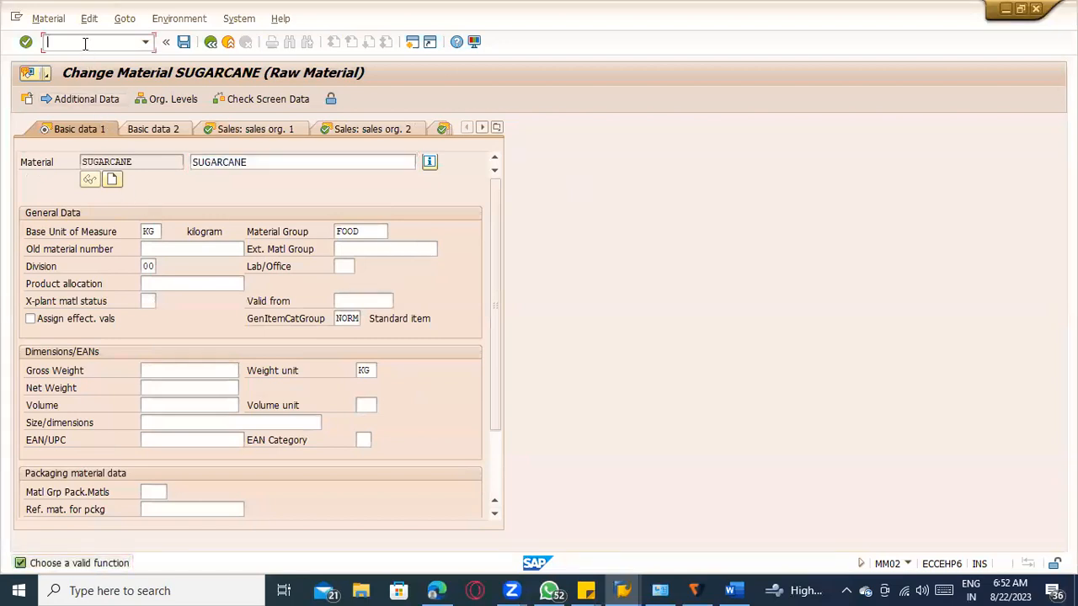
text(/)
key(Return)
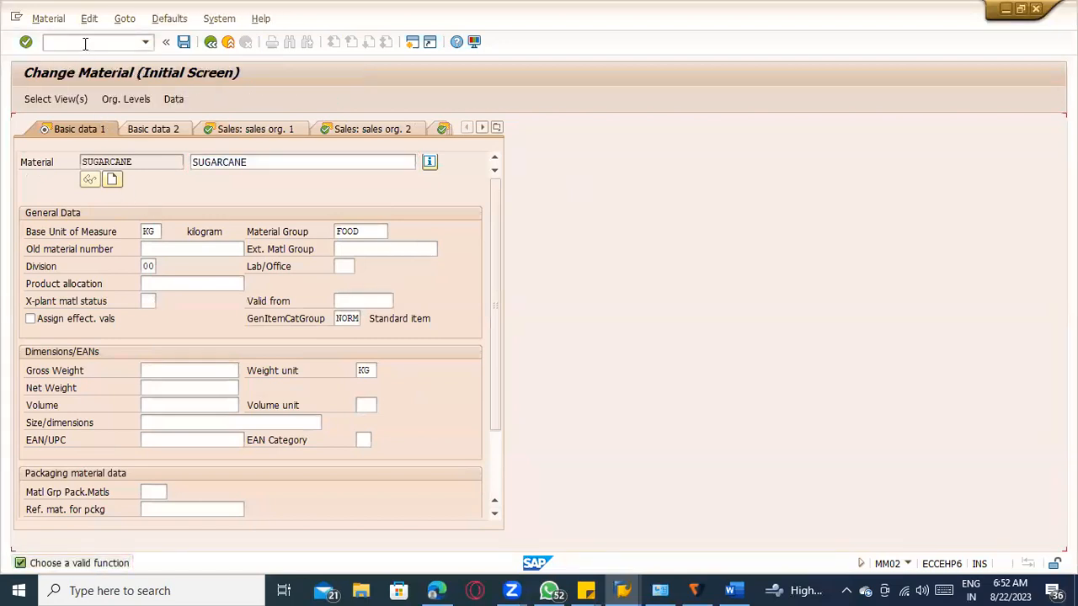
click(85, 44)
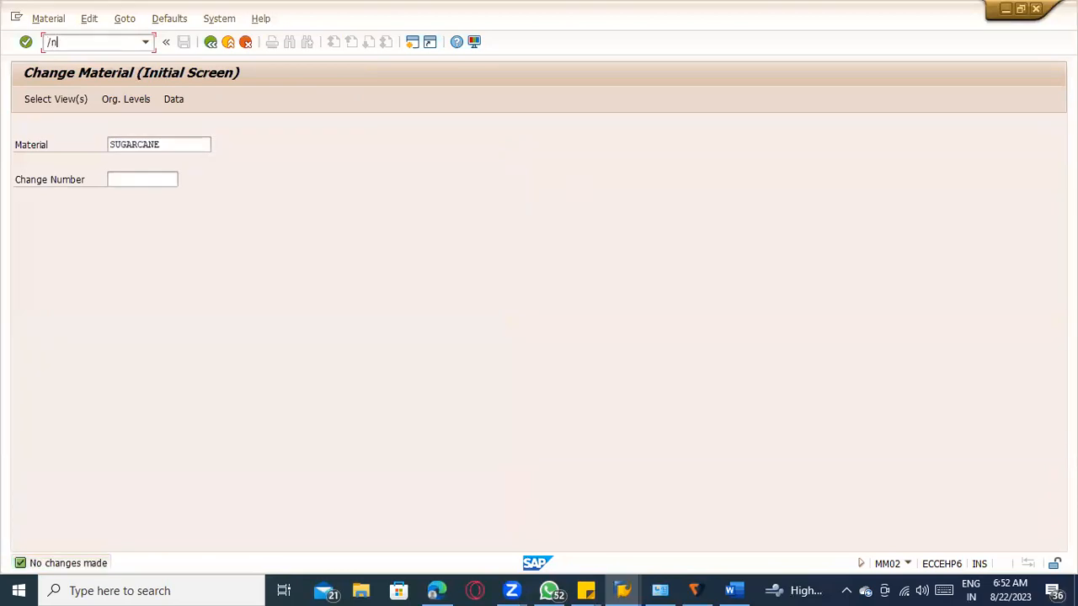
key(Return)
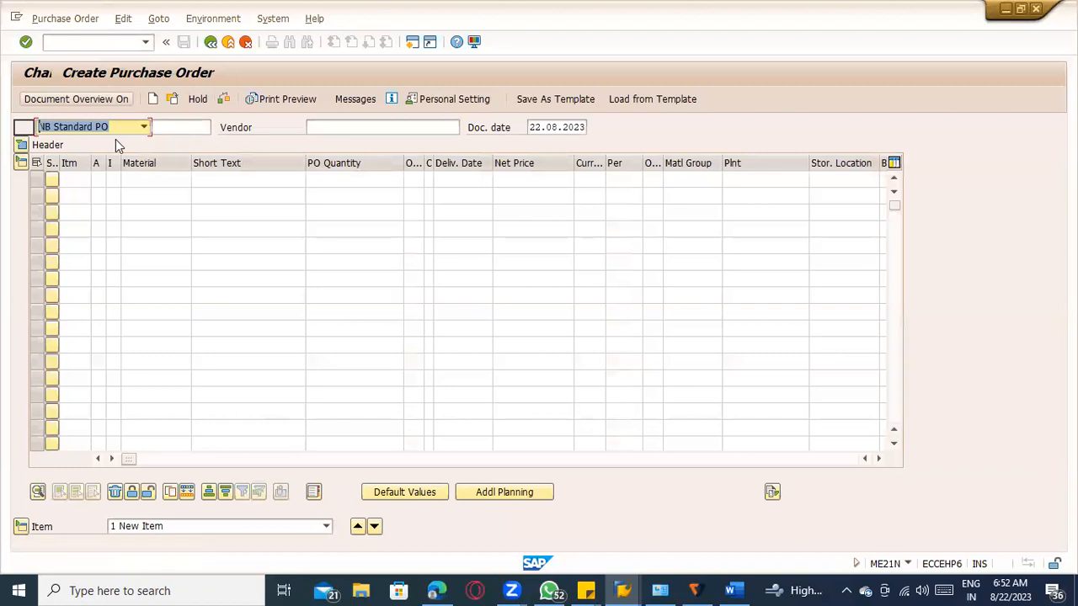
Set the order type to UB Stock transport order and the supplying plant to TACM
click(97, 126)
text(u)
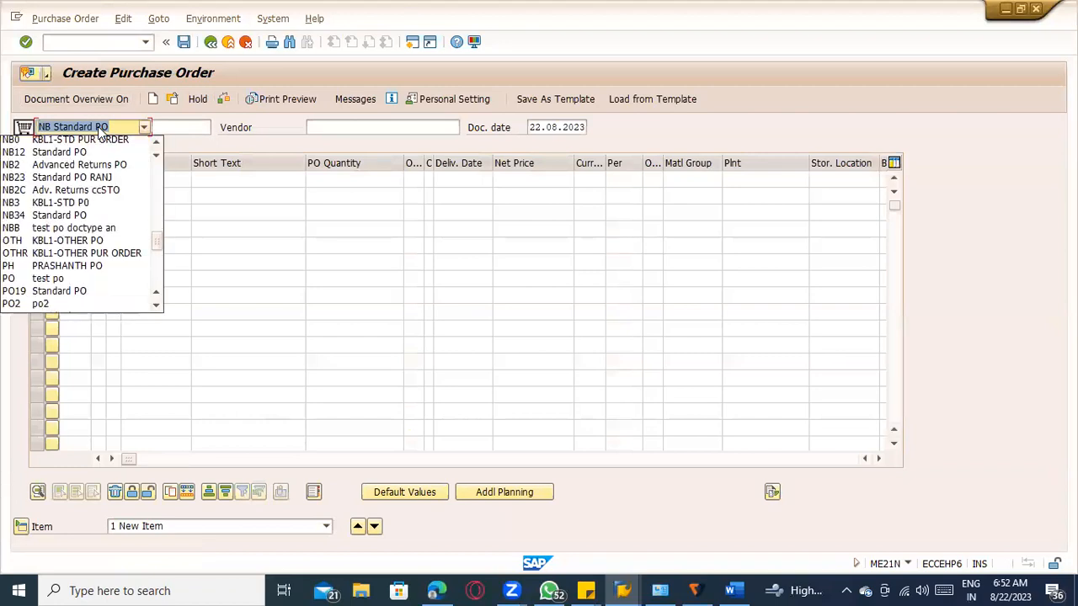
key(Return)
click(354, 127)
click(343, 142)
key(Return)
Set the order's purchasing organization to TACD and its purchasing group to 000
text(TACD)
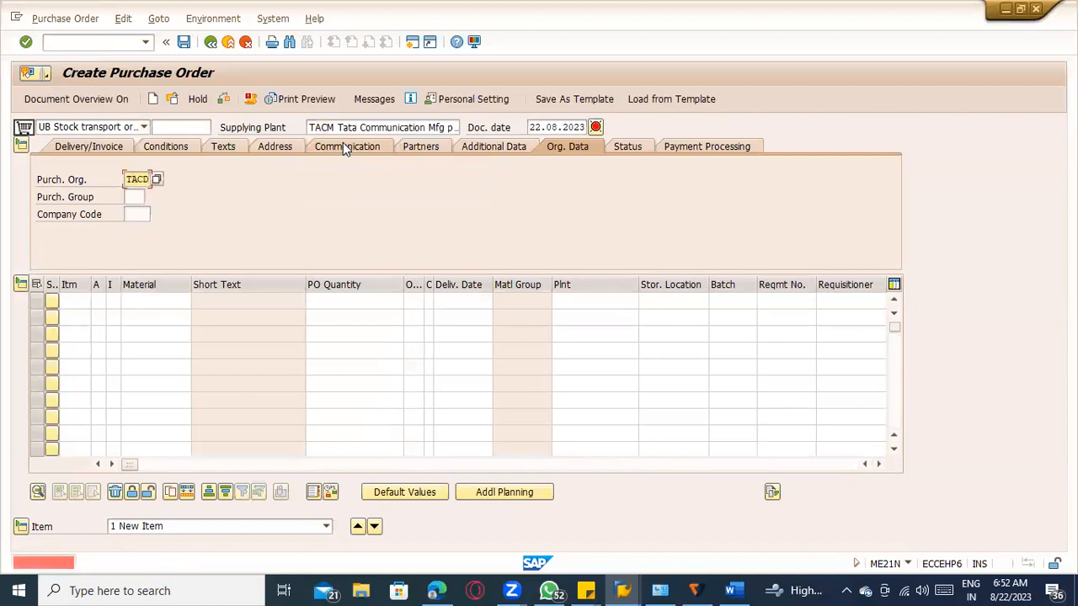
key(Return)
text(000)
key(Return)
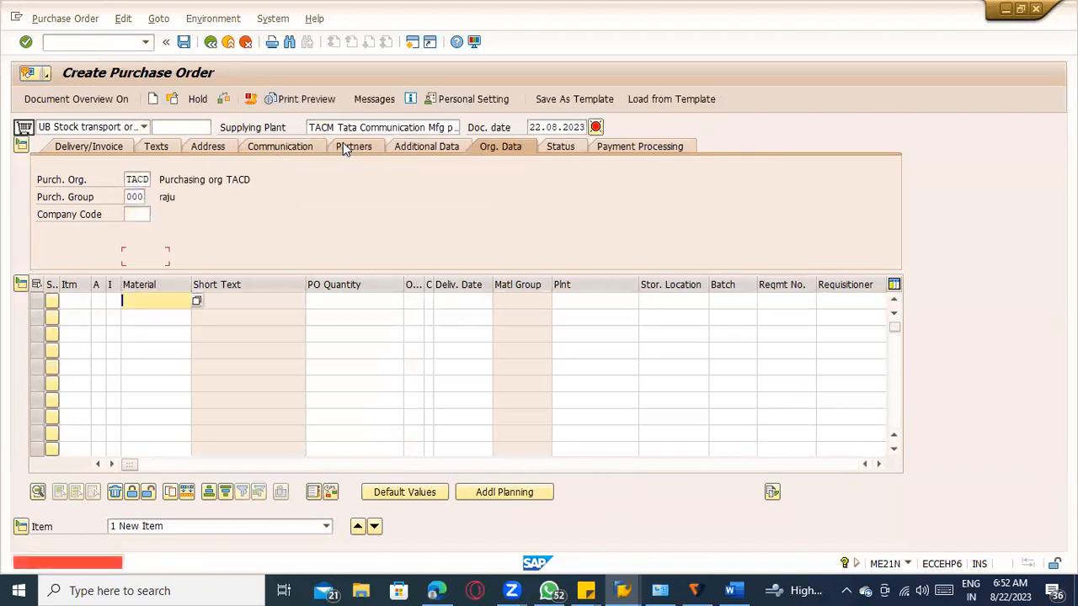
Enter SUGARCANE as the first item's material and set the order's company code to TATC
key(space)
key(Down)
key(Return)
key(Return)
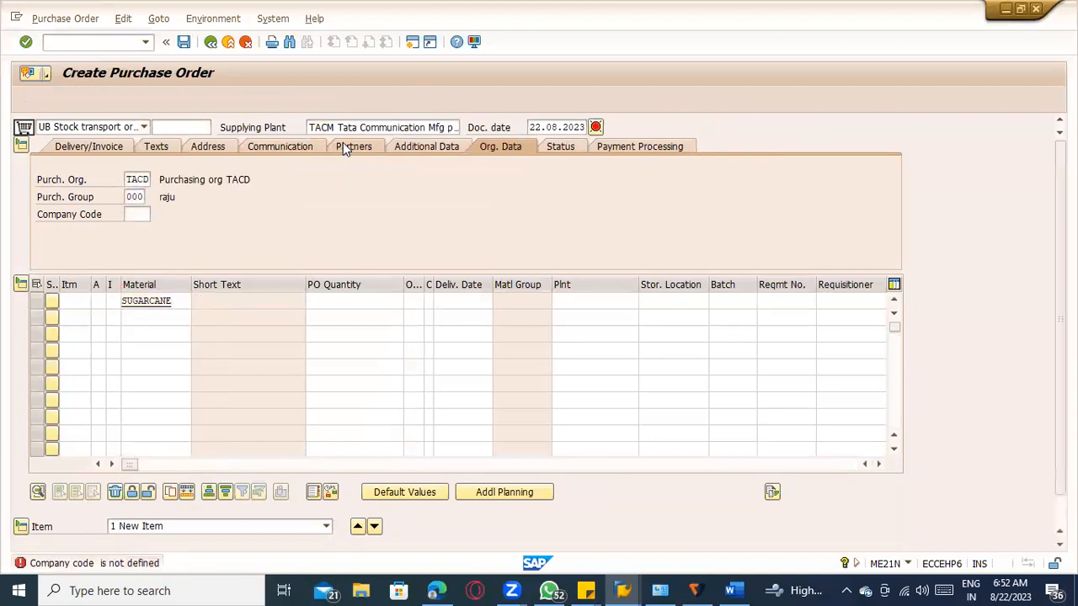
key(space)
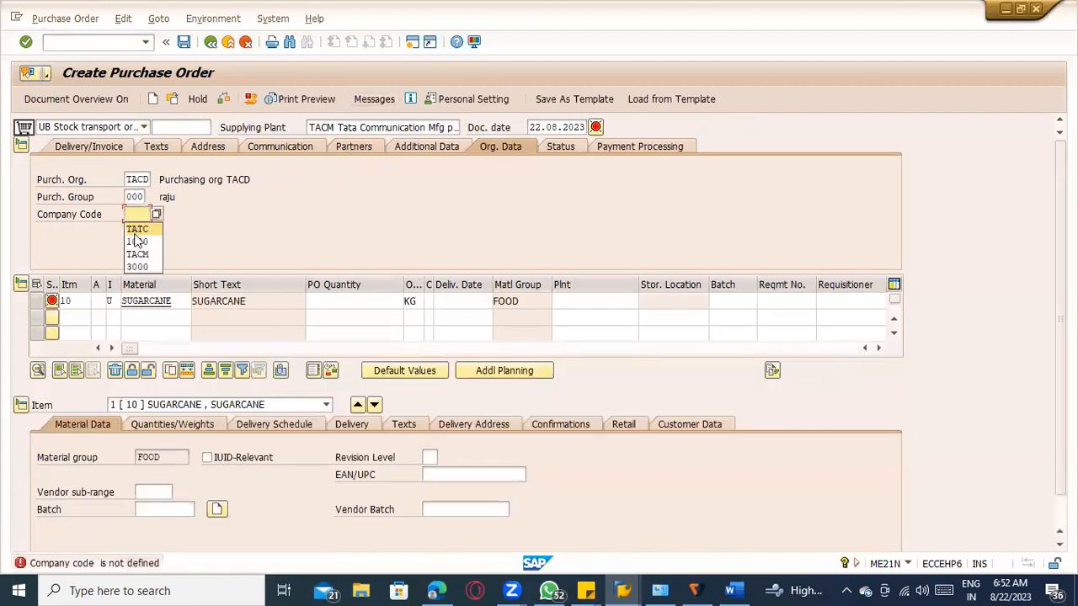
click(135, 233)
key(Return)
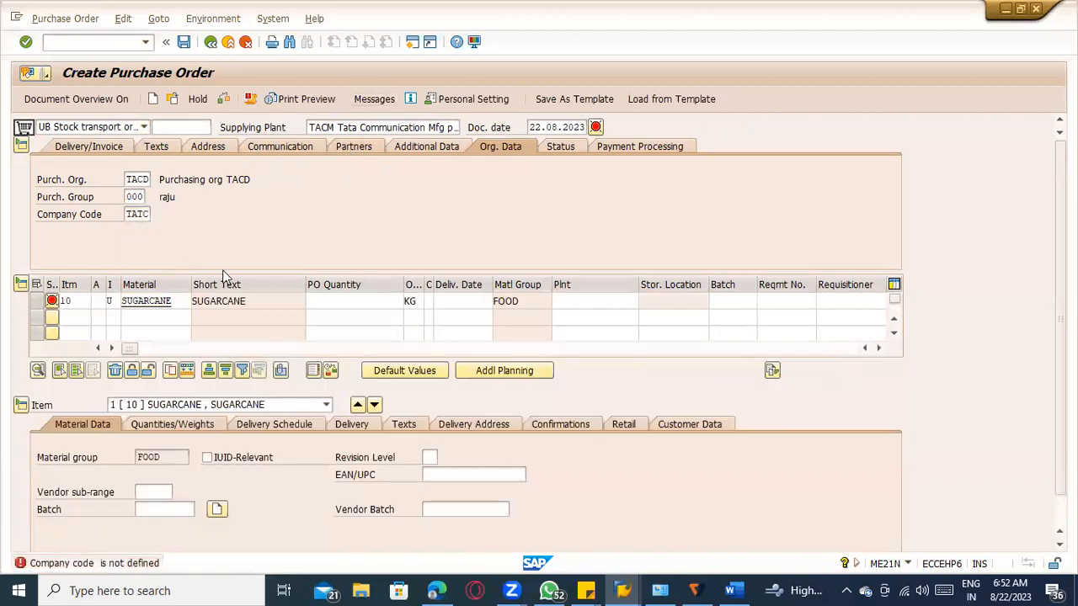
Try to assign plant TACD to the SUGARCANE item, and read the detailed explanation of the system message
key(space)
click(605, 316)
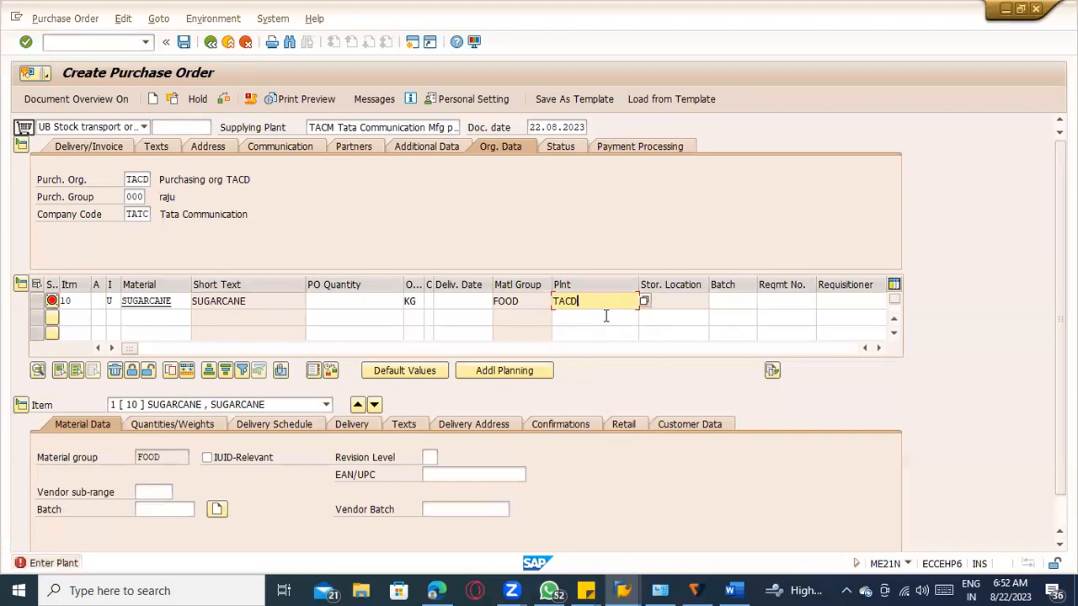
key(Return)
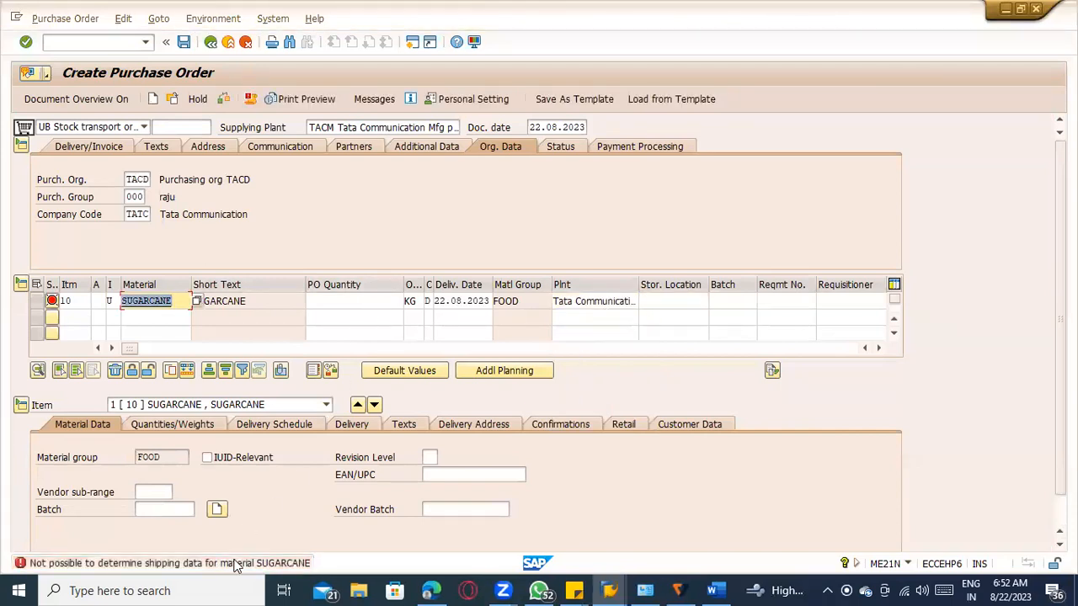
click(470, 348)
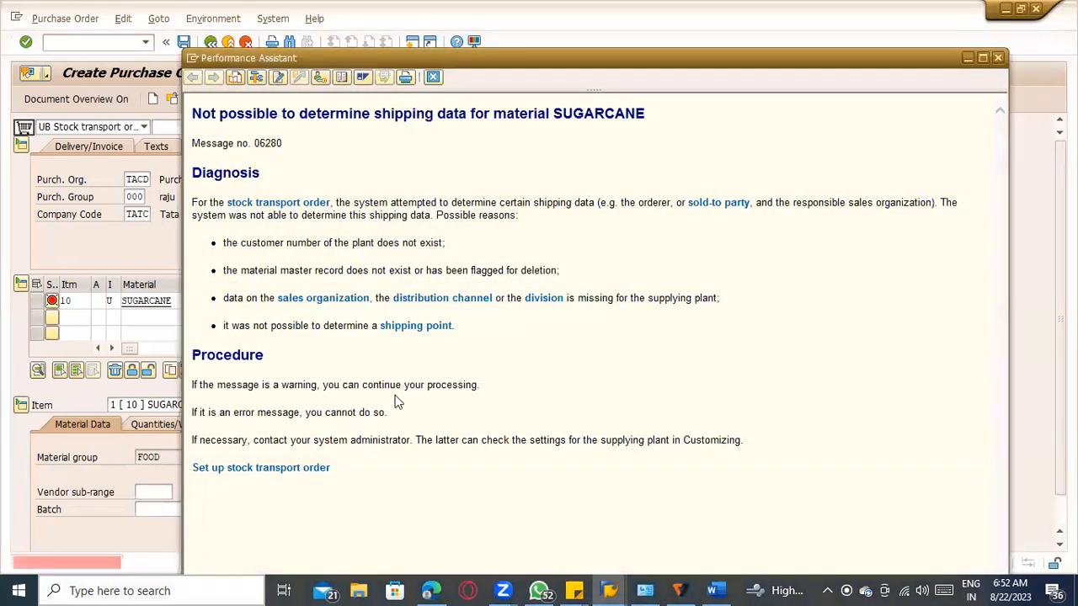
click(146, 129)
Abandon the order, open the SAP Customizing Implementation Guide through SPRO, and expand the Sales and Distribution assignments under Enterprise Structure
click(92, 44)
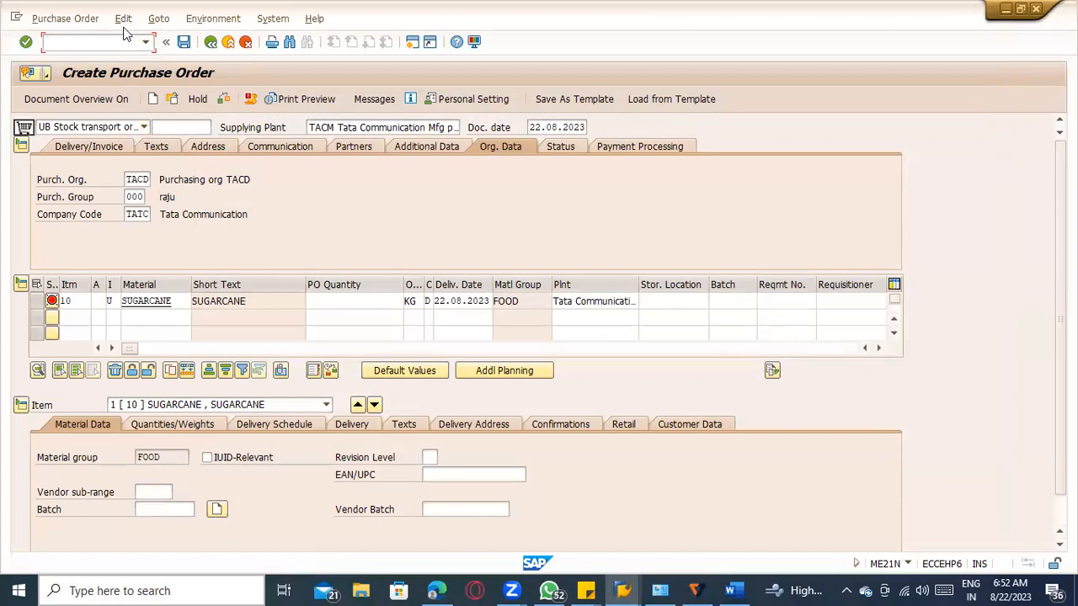
text(/nspro)
key(Return)
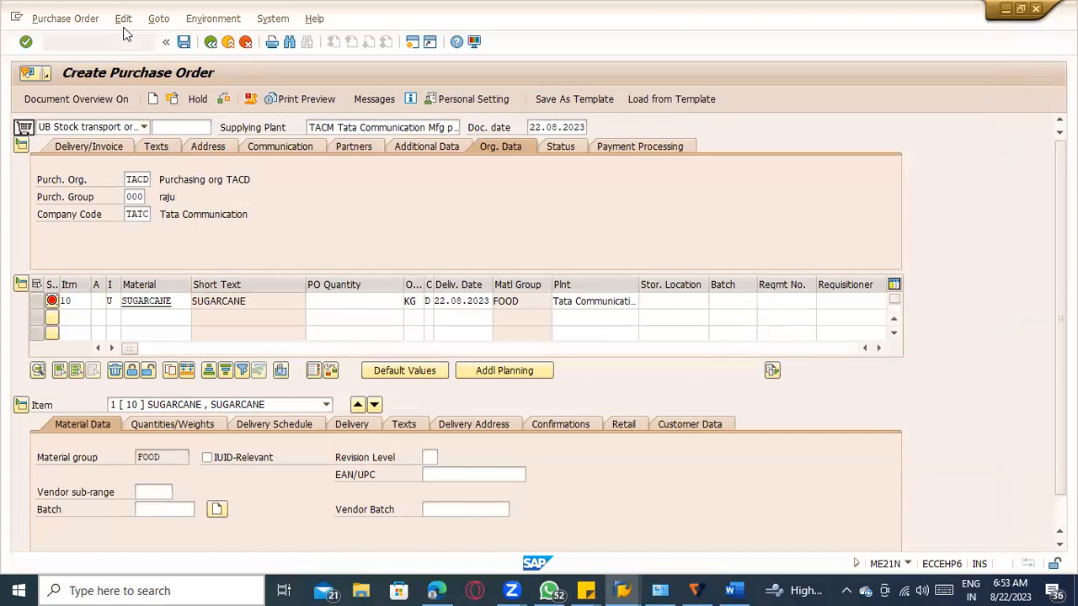
click(78, 100)
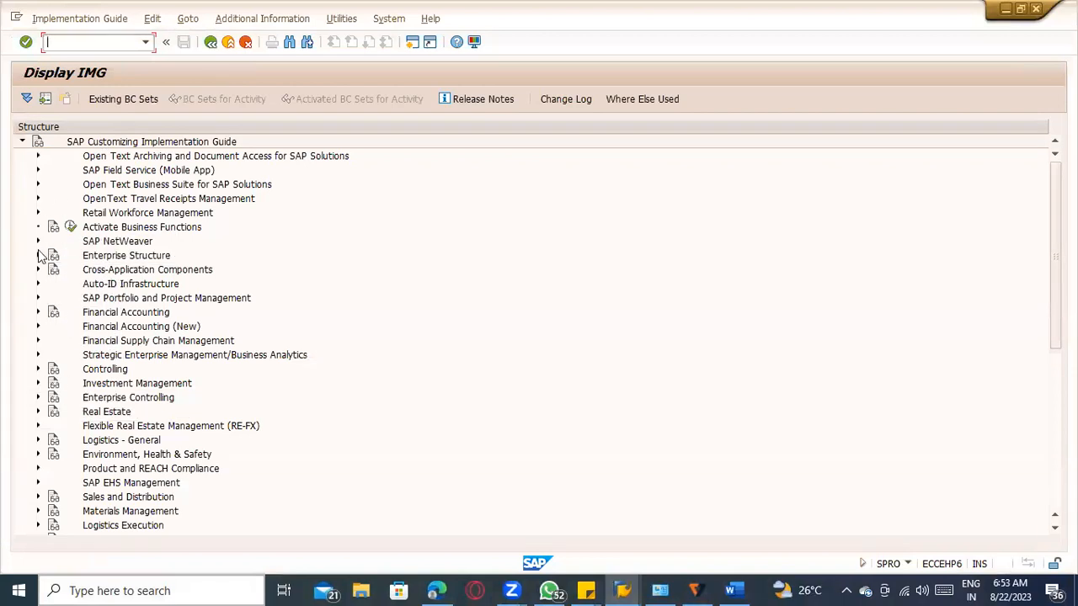
click(37, 255)
click(53, 298)
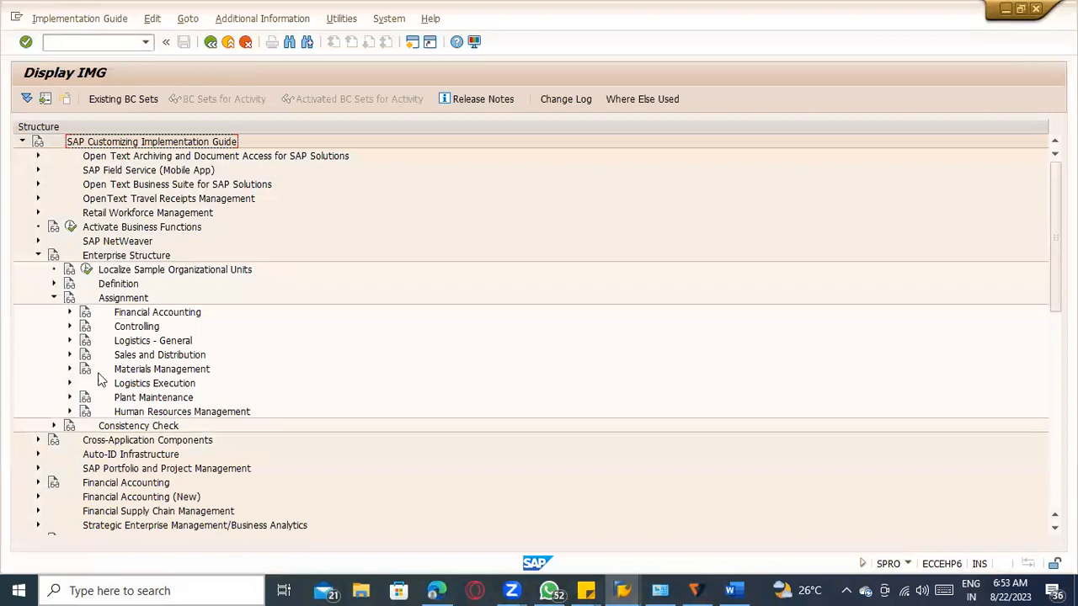
click(70, 357)
click(70, 357)
click(70, 355)
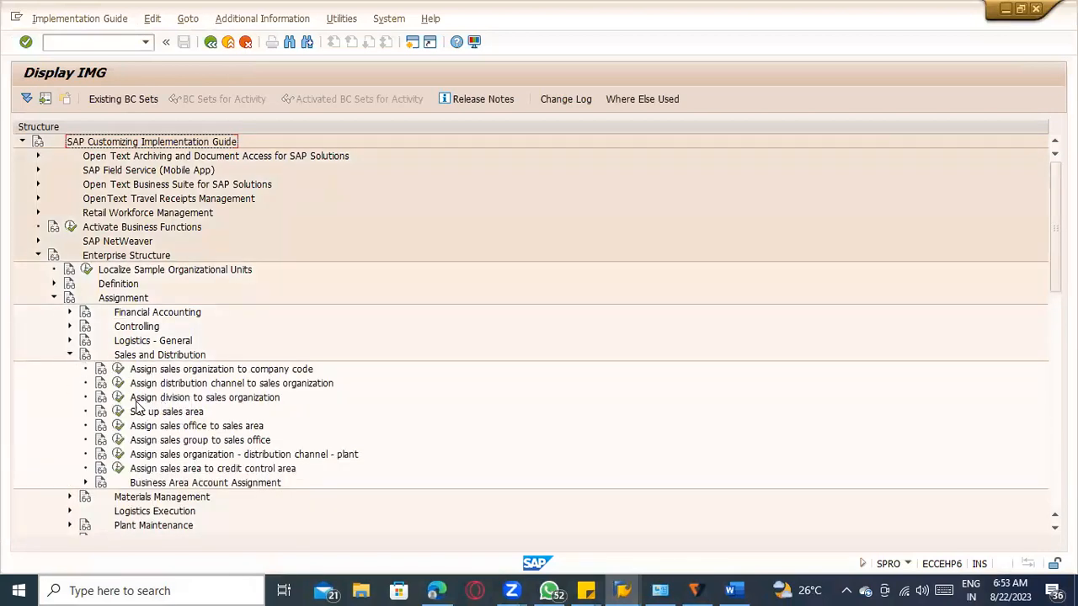
Look up sales organization 1000, distribution channel 10 and division 00 in the sales area setup
click(118, 411)
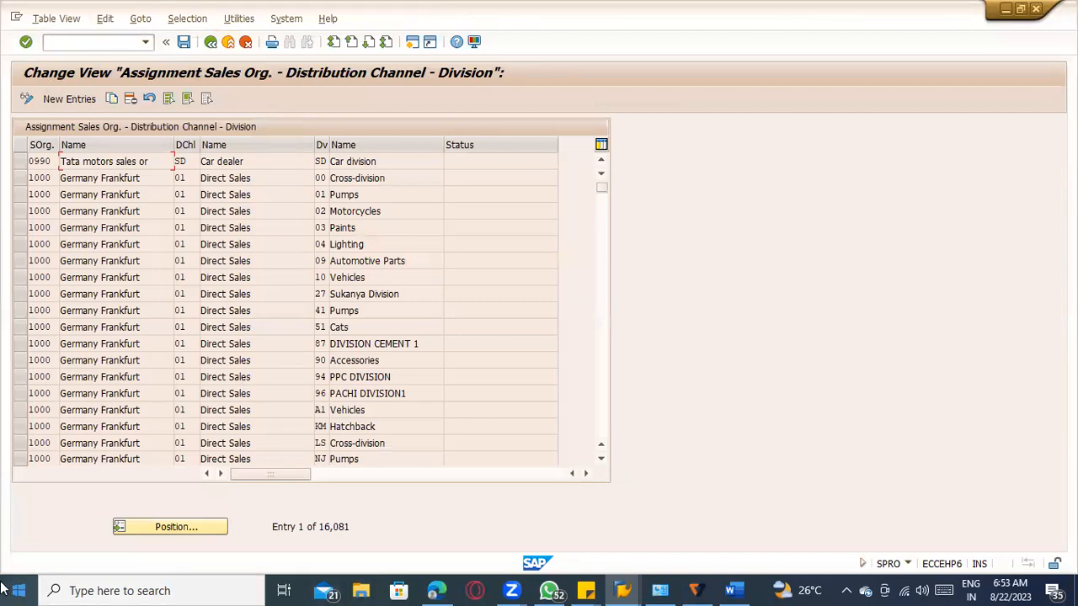
click(193, 529)
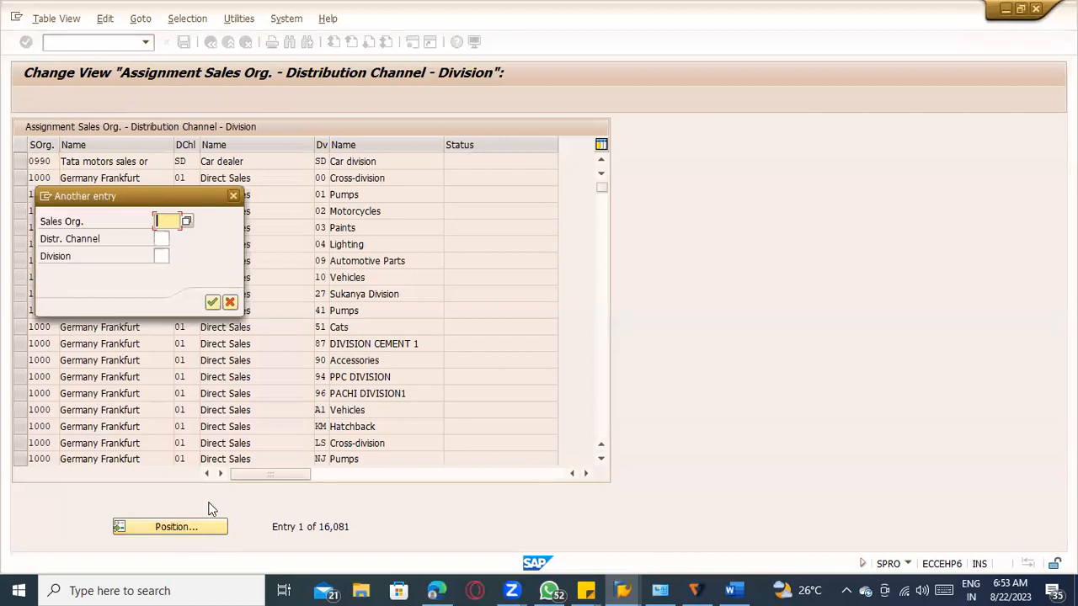
text(1000)
key(Tab)
text(0)
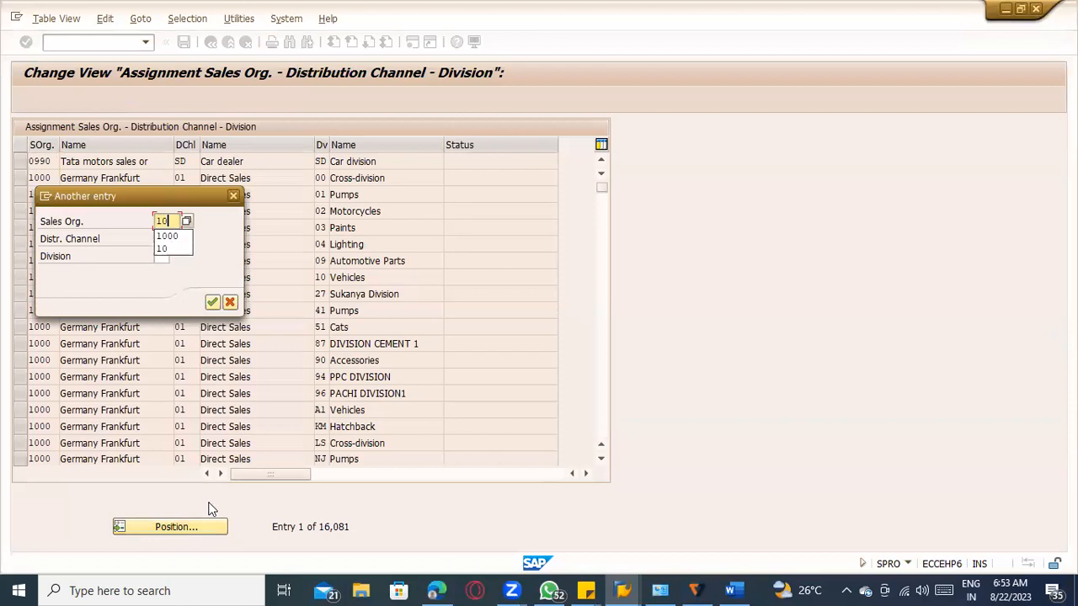
text(00)
key(Tab)
text(00)
key(Return)
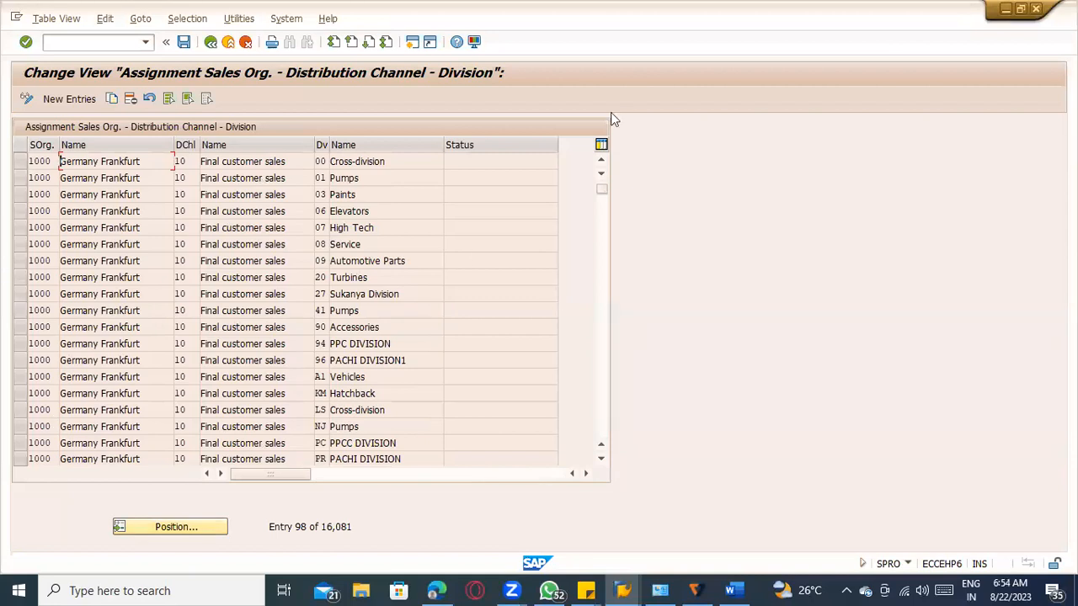
click(210, 42)
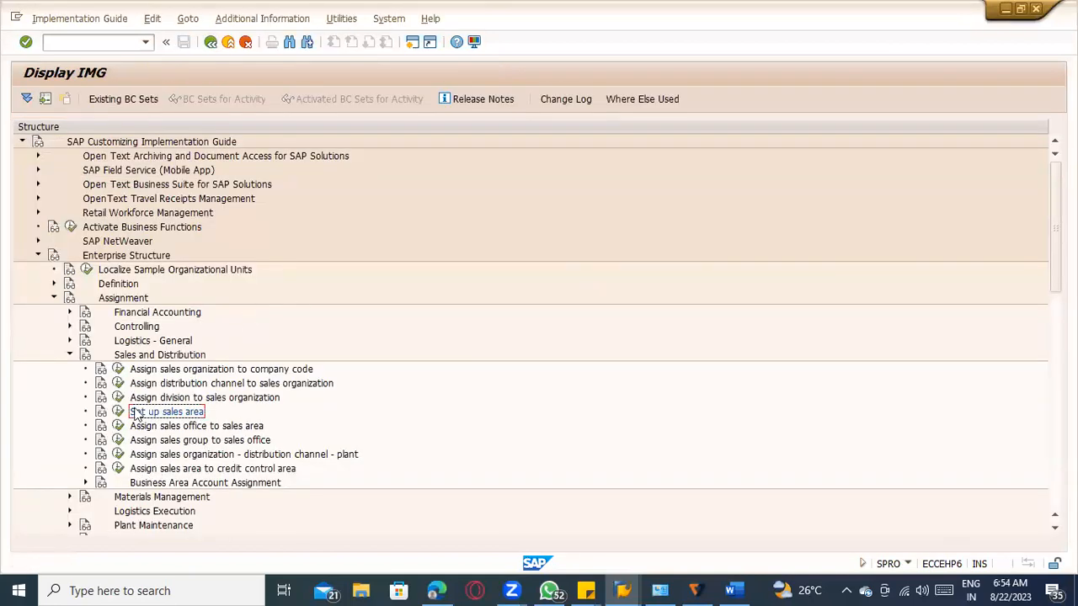
Assign sales organization 1000 to company code TATC and save the assignment
click(118, 369)
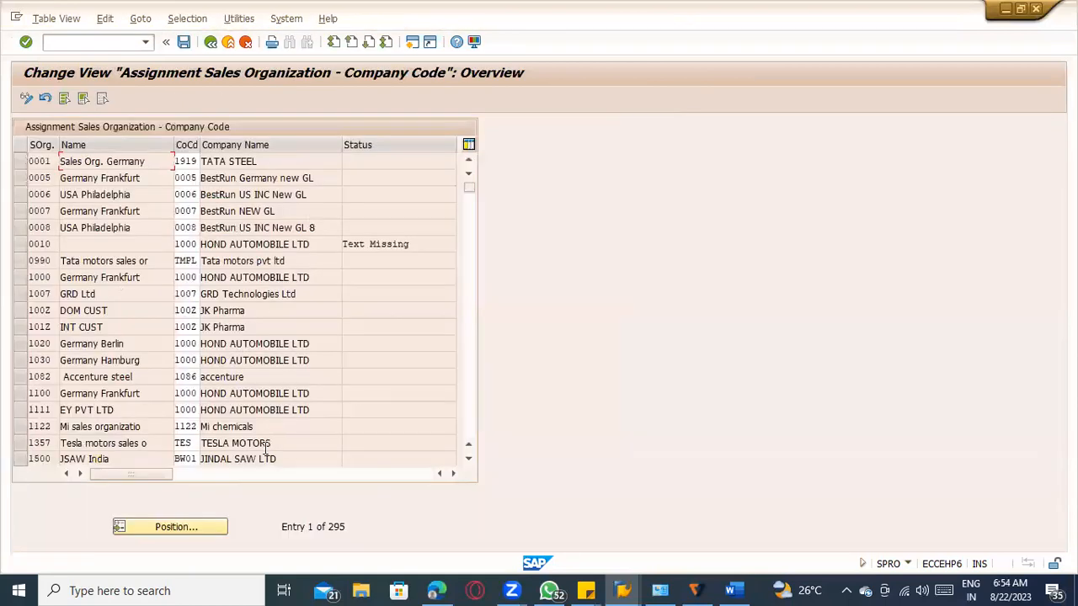
click(177, 522)
text(1000)
key(Return)
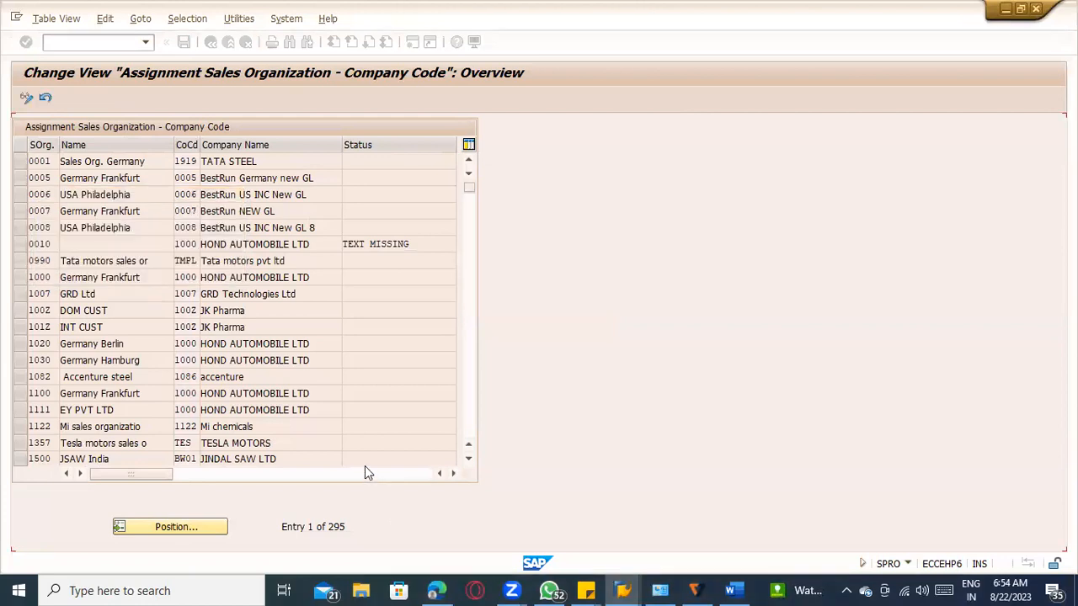
key(Tab)
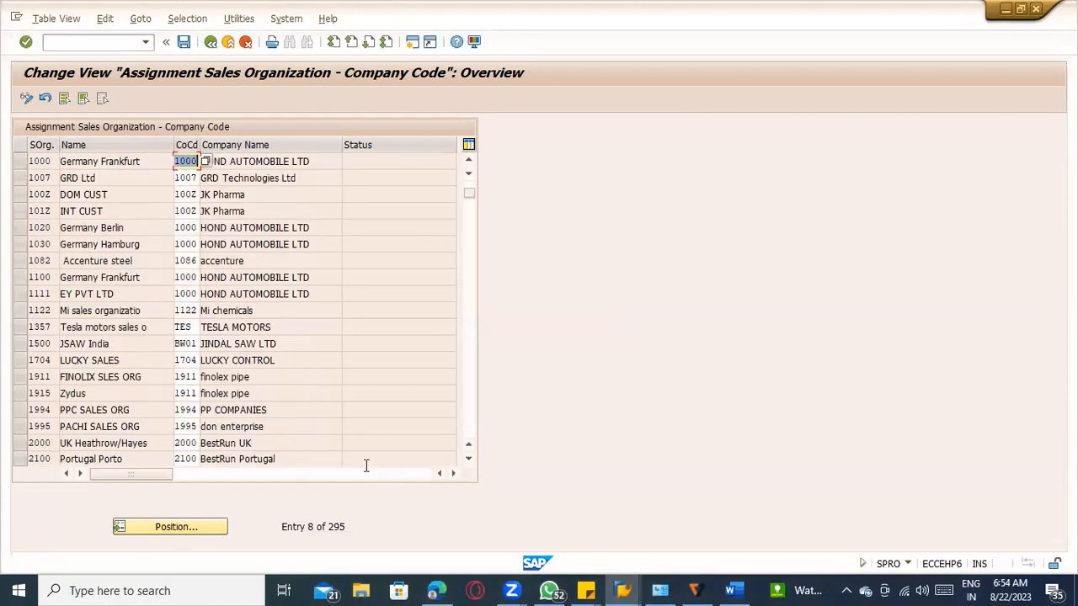
key(Delete)
text(TACM)
key(Return)
key(ctrl+s)
key(Return)
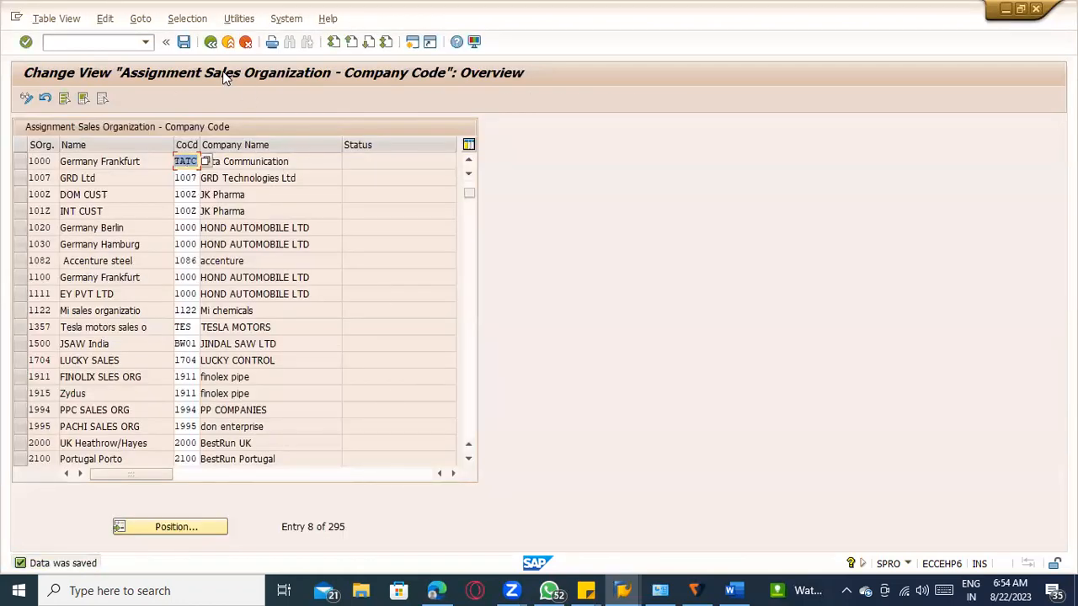
click(211, 43)
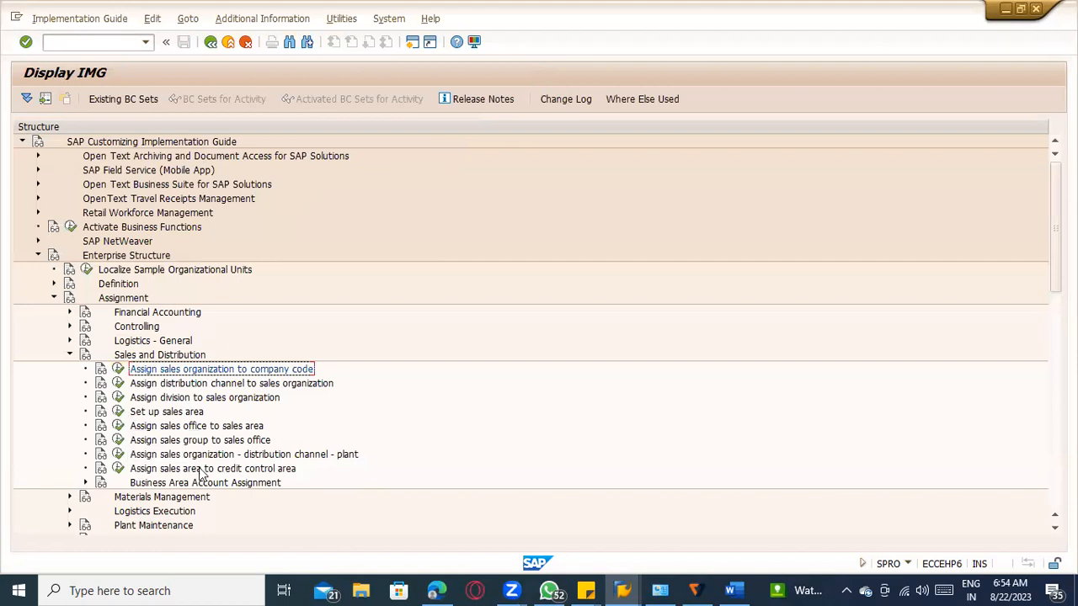
Look up plant TACD for sales organization 1000 and distribution channel 10 in the sales organization, distribution channel and plant assignment
double_click(240, 454)
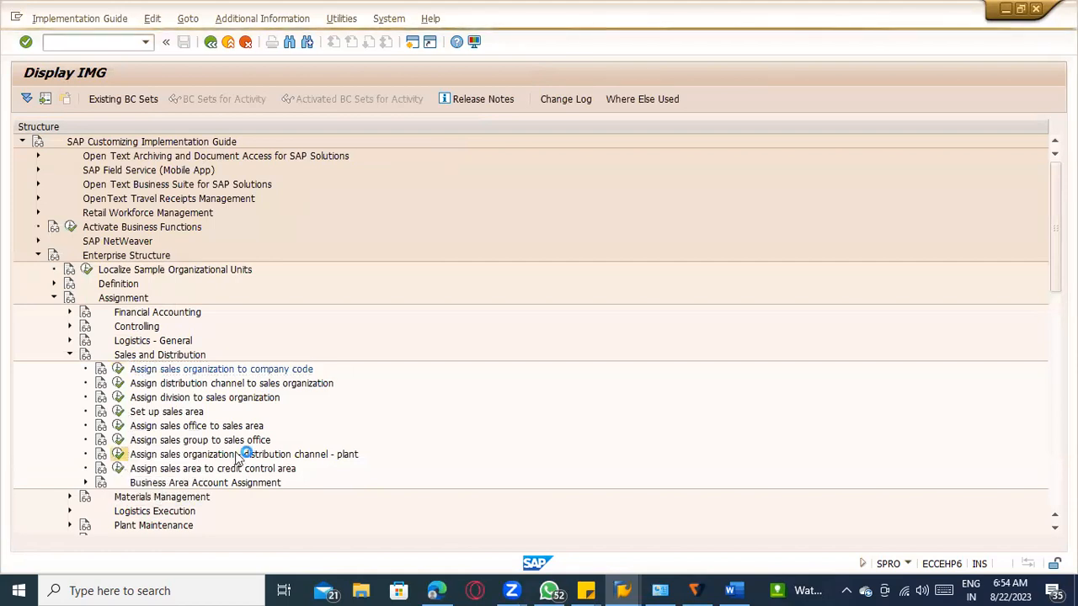
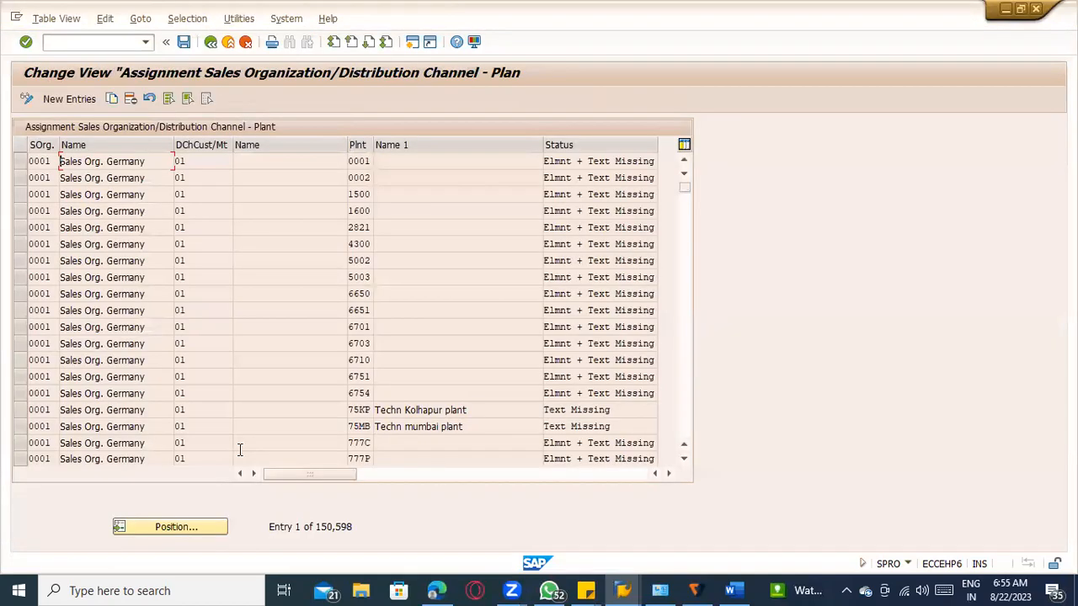
click(185, 530)
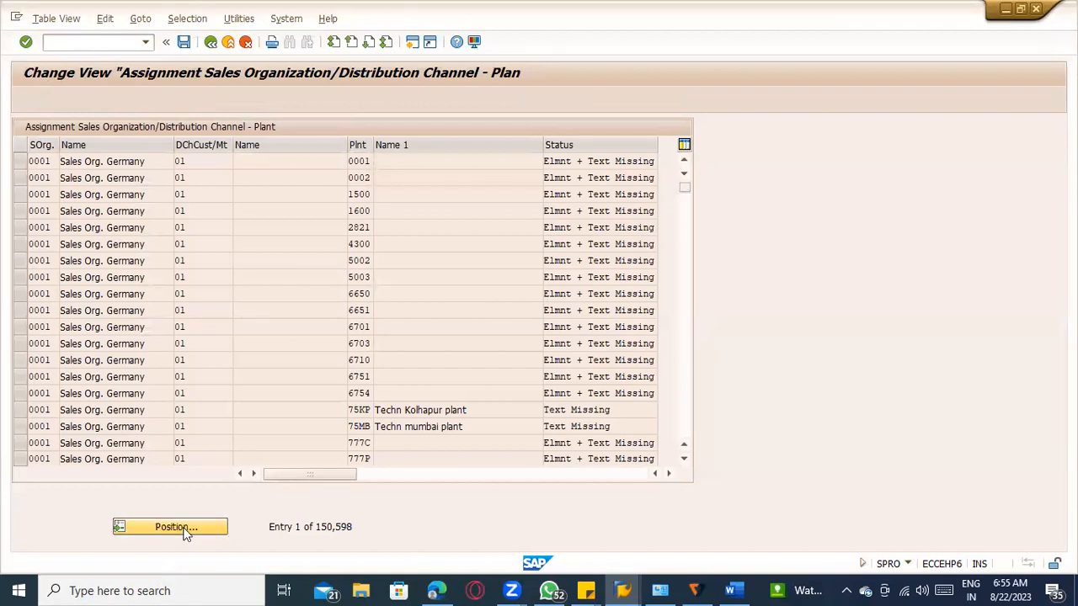
text(1000)
key(Tab)
text(10)
key(Tab)
text(TACD)
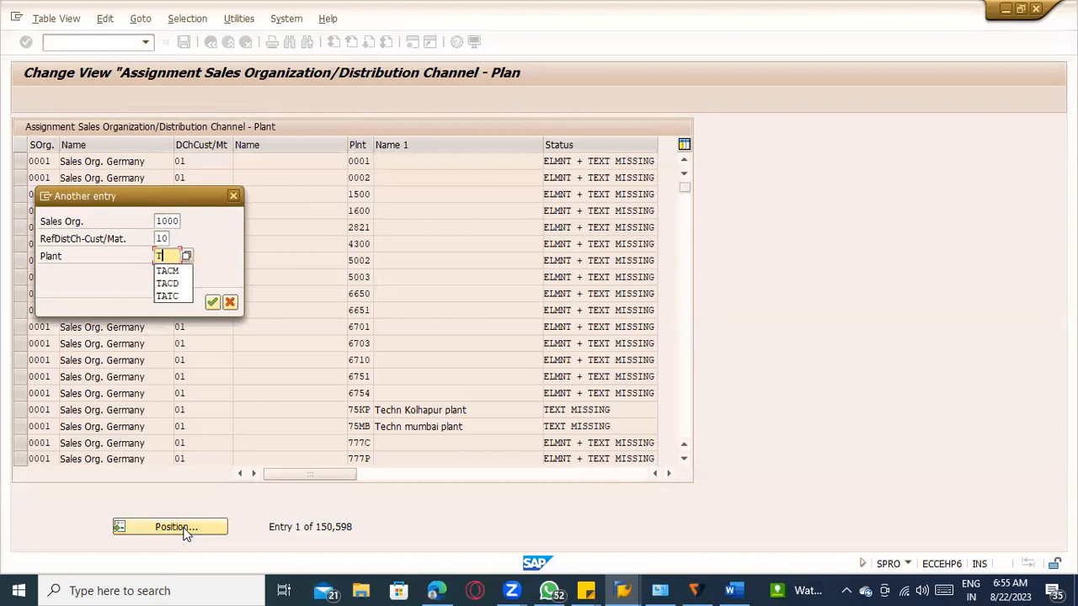
key(Return)
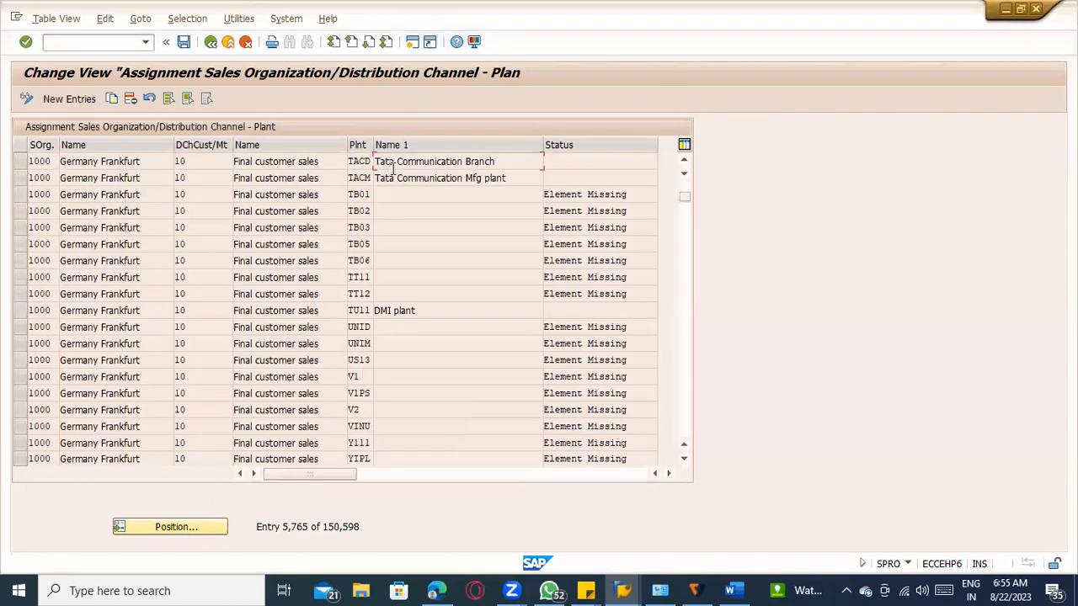
click(202, 48)
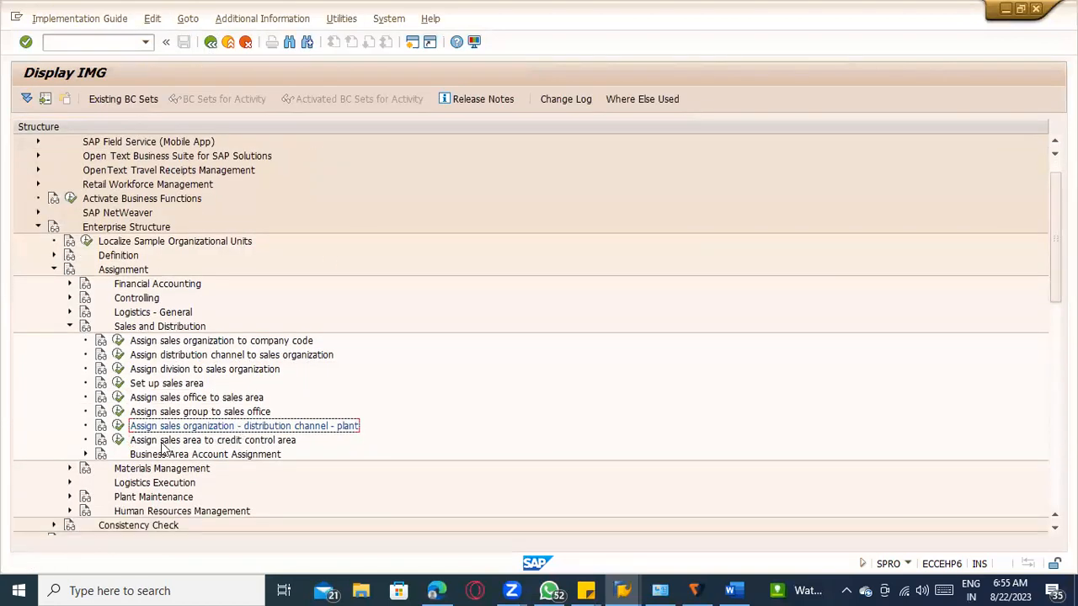
Open the sales office to sales area assignment and try to position the list on sales organization 1000
scroll(135, 491, down, 1)
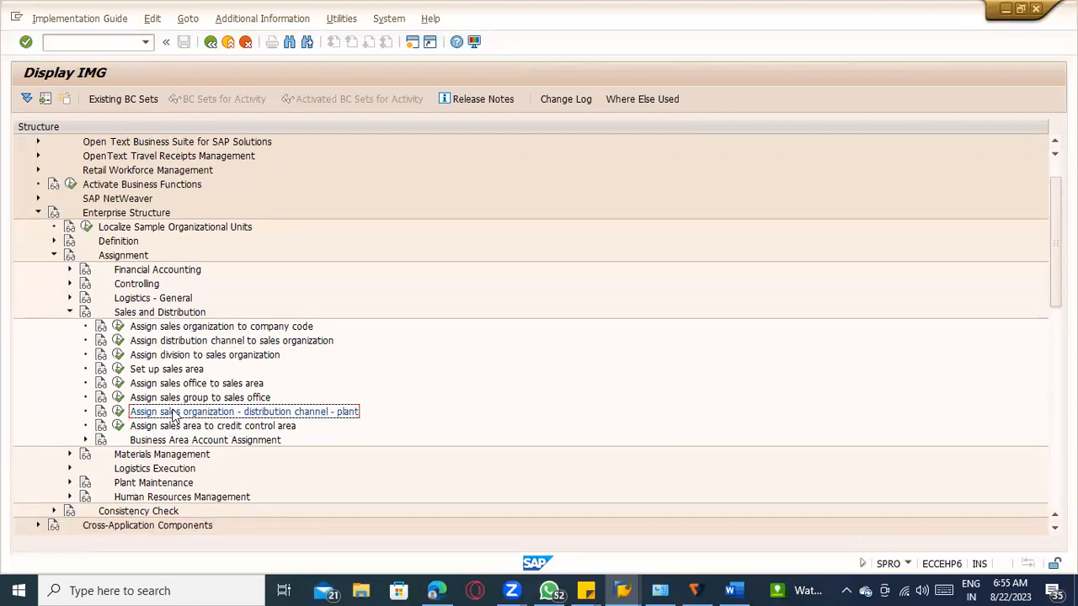
click(118, 383)
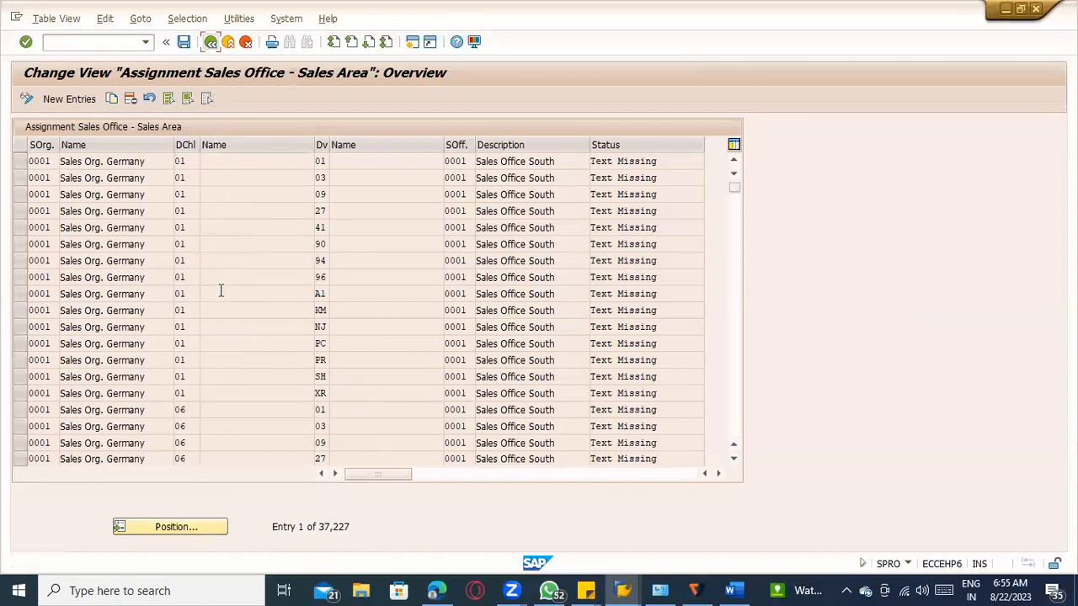
click(184, 528)
text(195)
key(BackSpace)
key(BackSpace)
text(000)
key(Return)
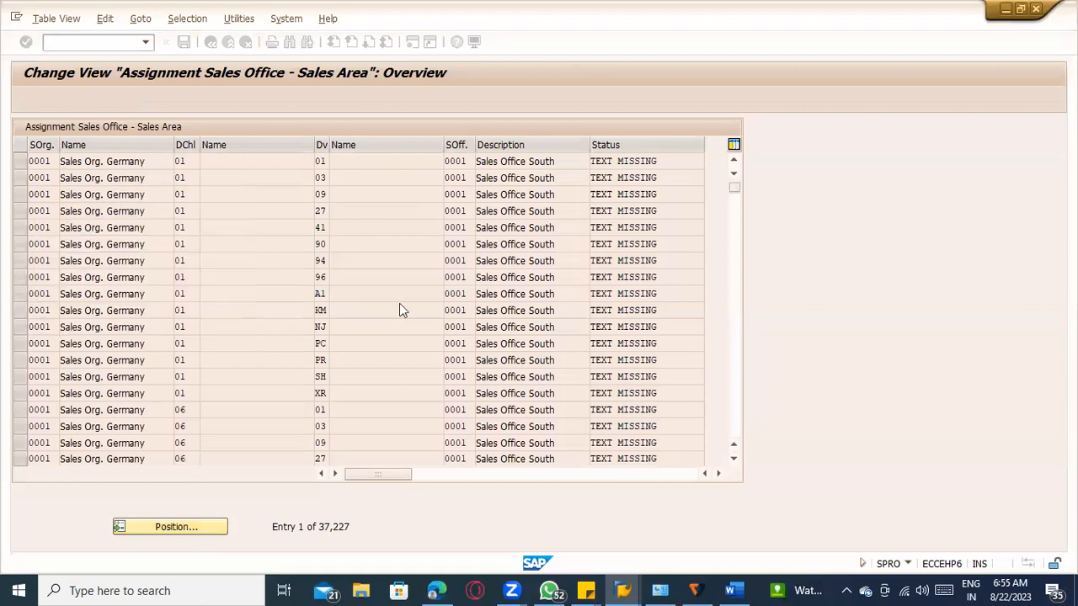
key(Down)
key(Down)
key(Down)
key(Down)
key(Down)
key(Down)
key(Down)
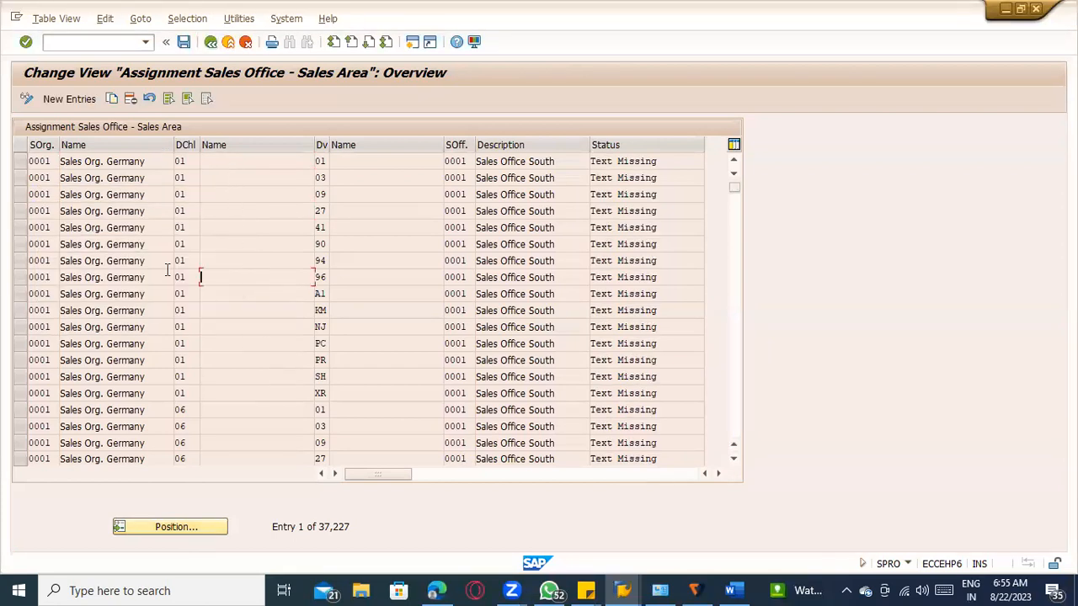
Look up the sales offices assigned to sales organization 1000, distribution channel 10 and division 00
click(181, 525)
text(1000)
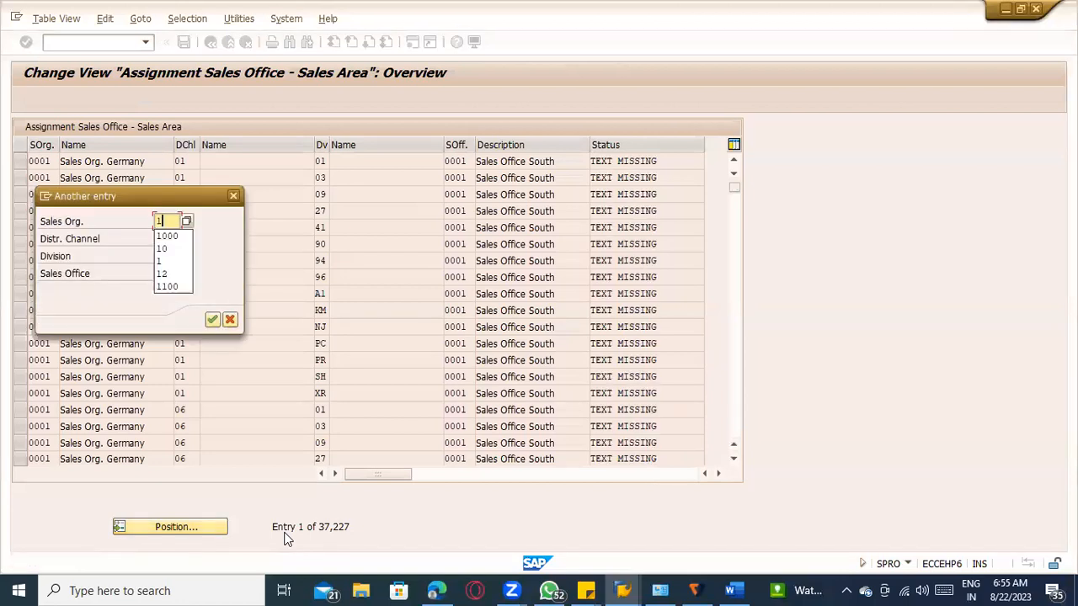
key(Tab)
text(10)
key(Tab)
text(00)
key(Tab)
key(Return)
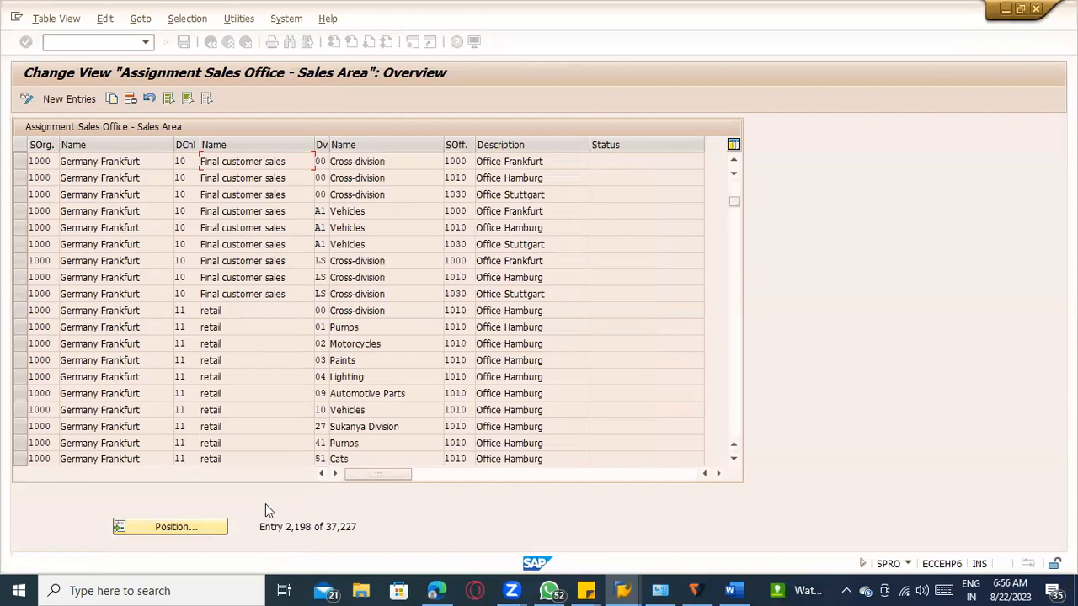
click(472, 161)
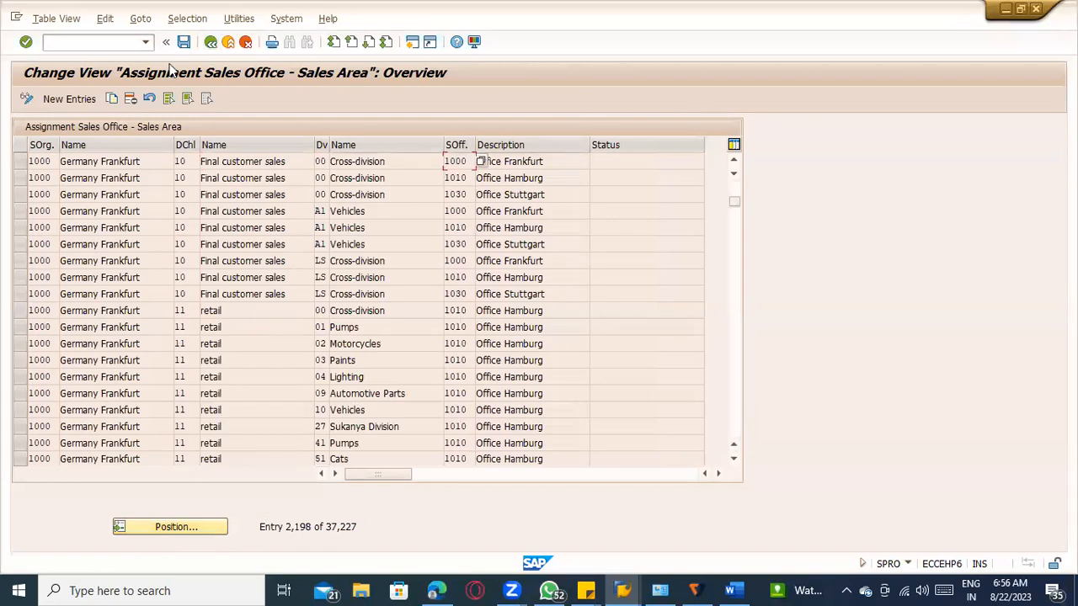
click(211, 42)
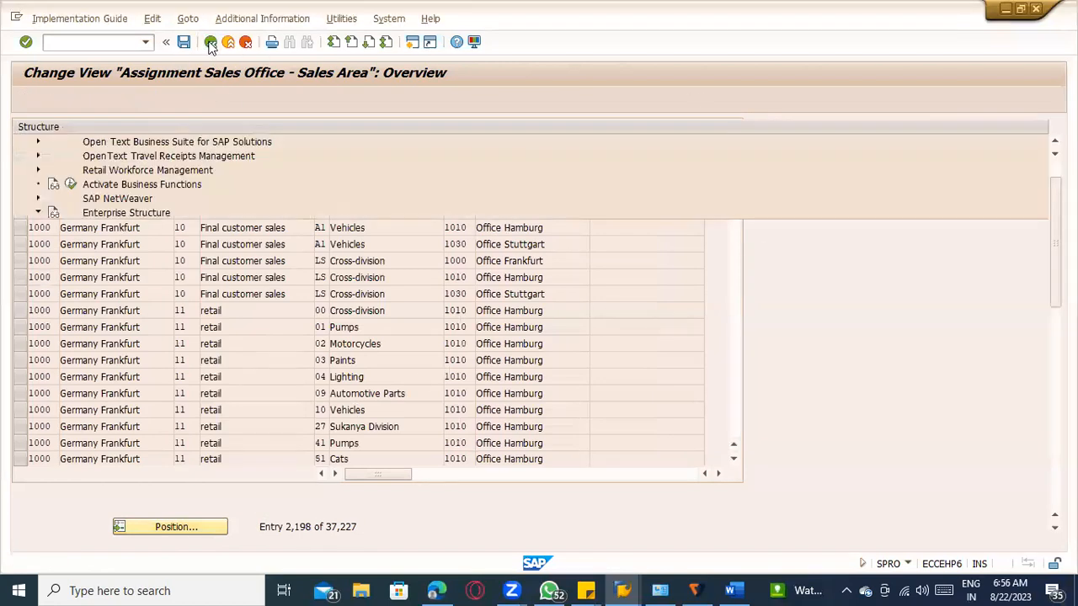
Open the shipping point to plant assignment under Logistics Execution and read the detailed explanation of its system message
scroll(355, 315, down, 2)
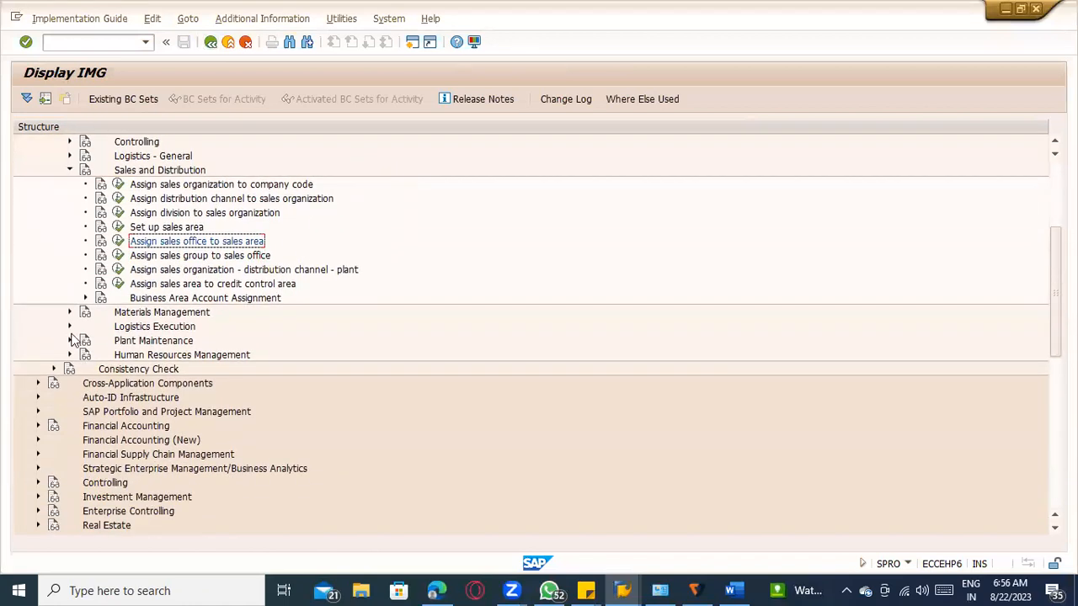
click(70, 340)
click(70, 326)
click(118, 368)
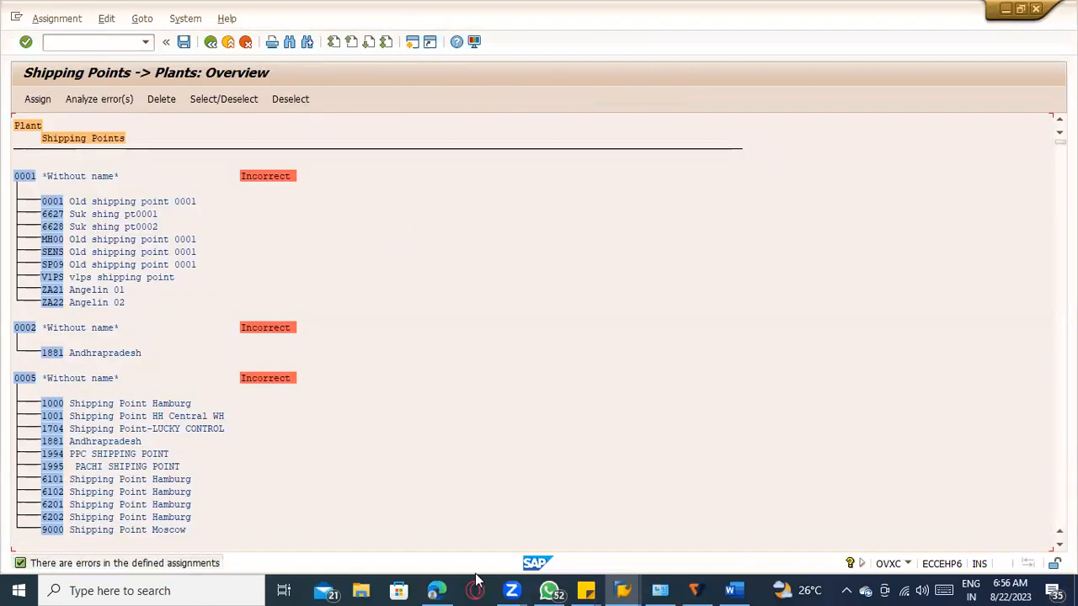
double_click(135, 563)
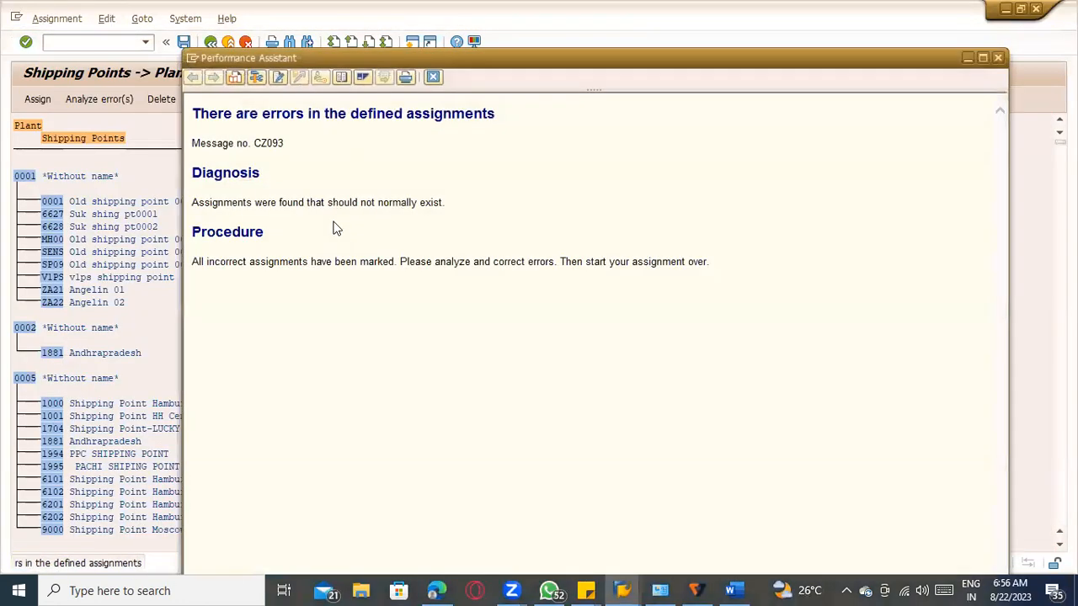
key(Escape)
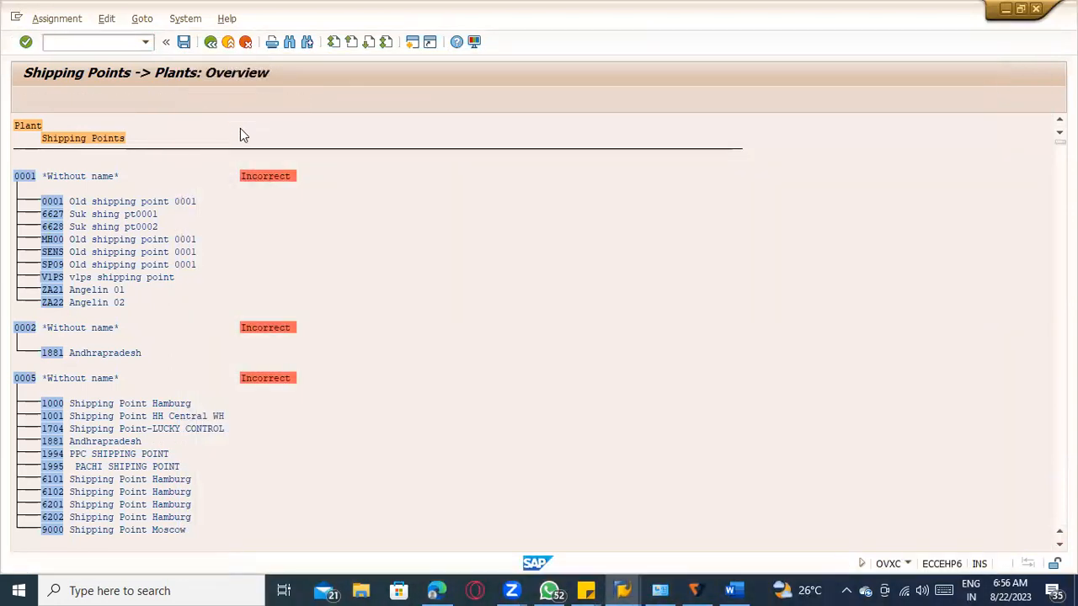
Find plant TACD in the shipping point assignment overview and go to its entry
key(ctrl+f)
key(BackSpace)
text(TC)
key(BackSpace)
text(ACD)
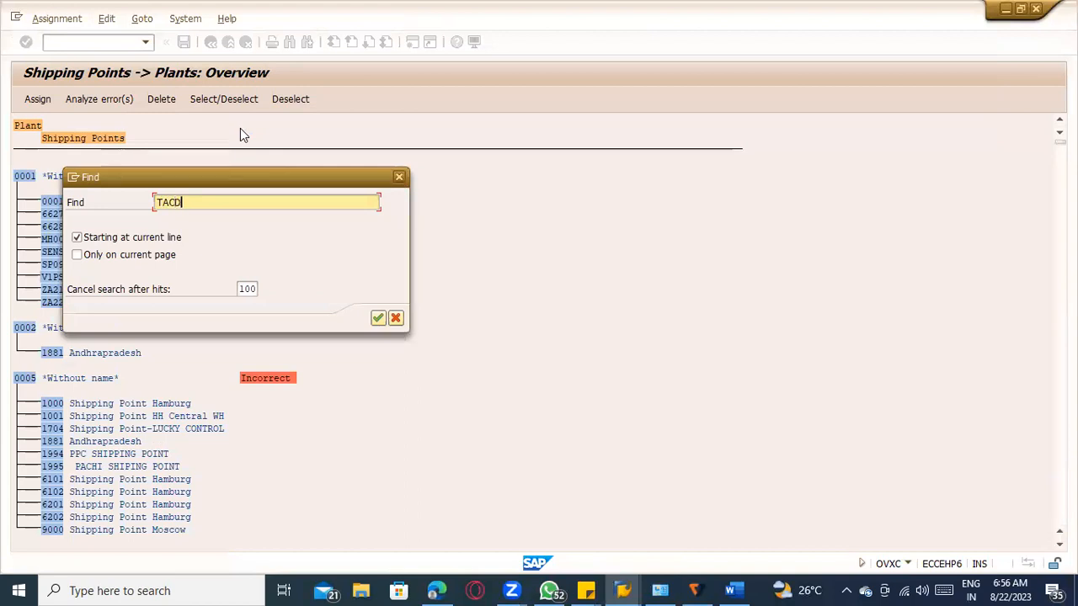
key(Return)
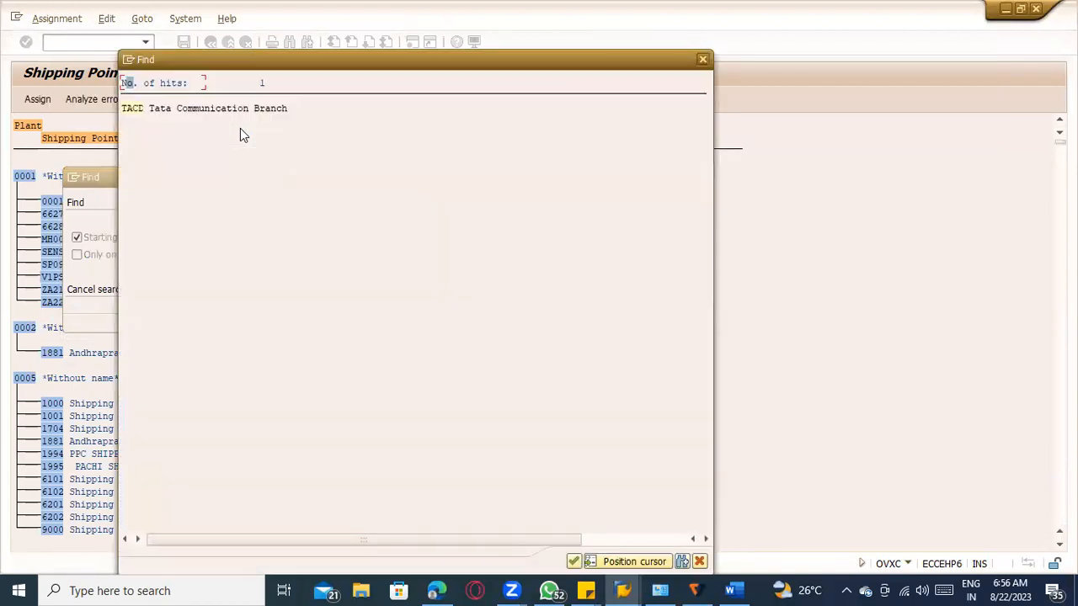
double_click(233, 110)
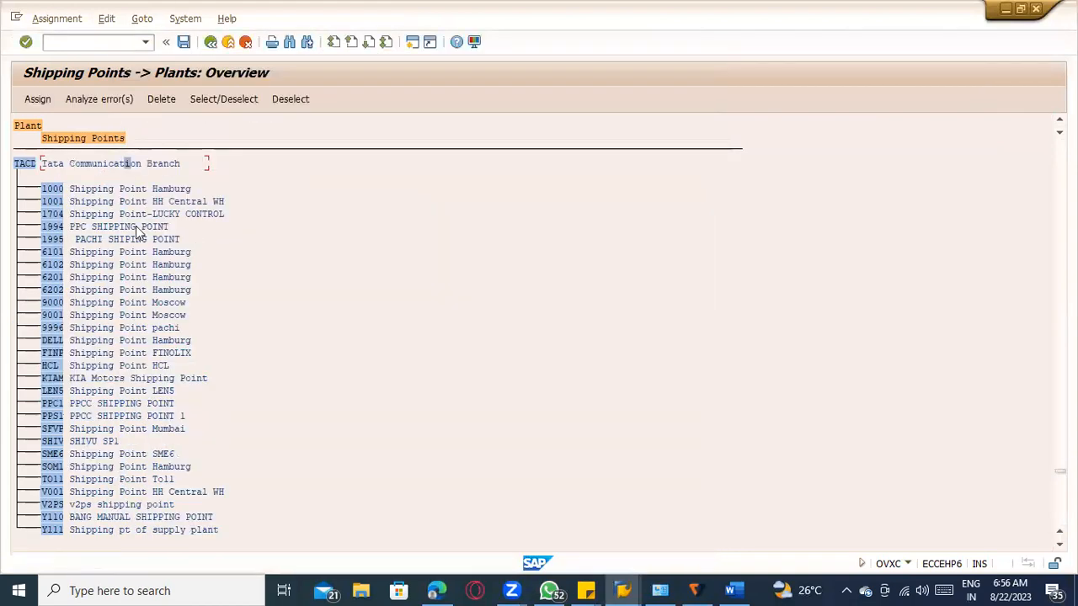
Assign shipping point 1100 (Shipping Point Berlin) to plant TACD and save the assignment
click(55, 202)
click(25, 164)
click(37, 99)
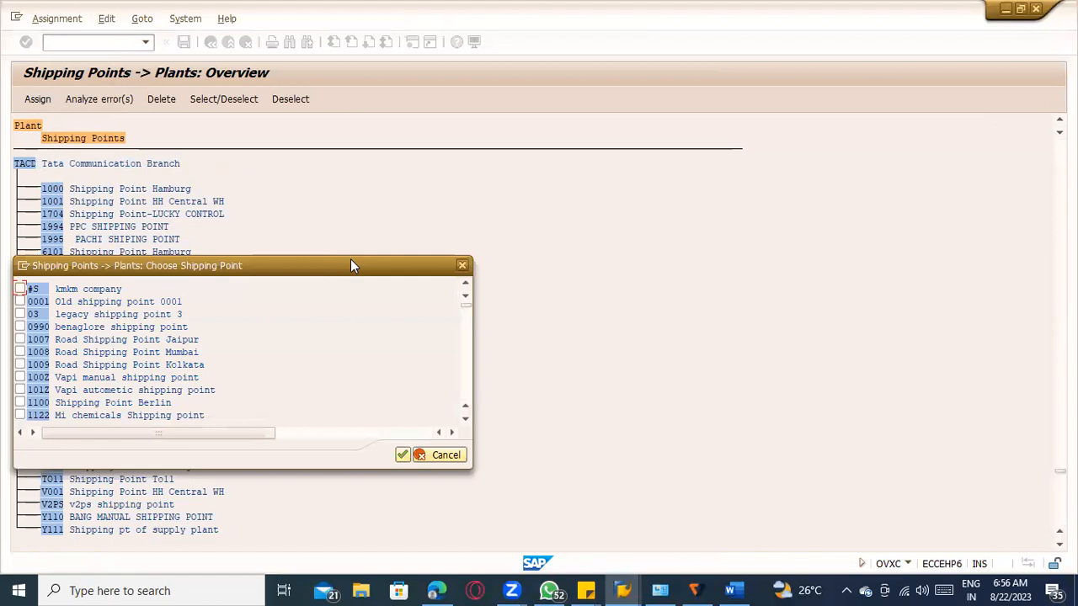
click(21, 403)
click(402, 454)
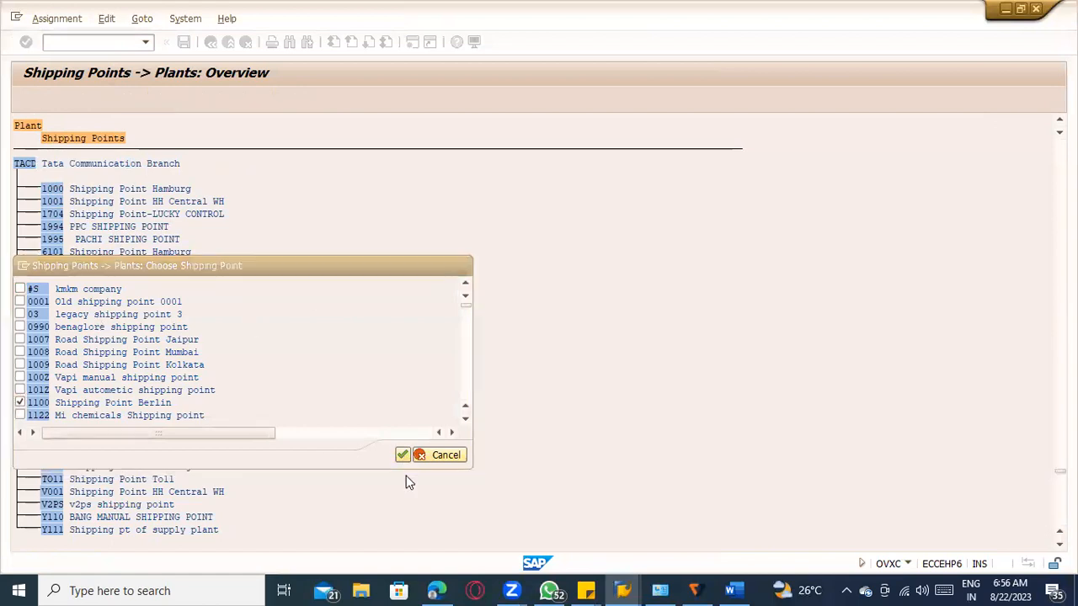
key(ctrl+s)
click(232, 258)
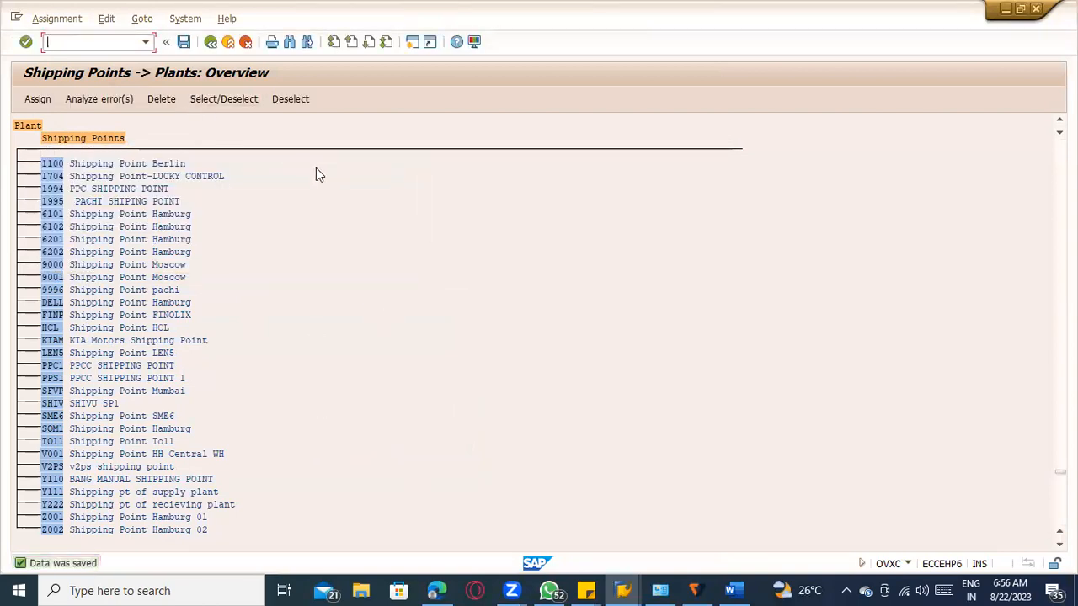
Find plant TACM in the overview, check its assigned shipping points, and return to the Implementation Guide
key(ctrl+f)
text(TACM)
key(Return)
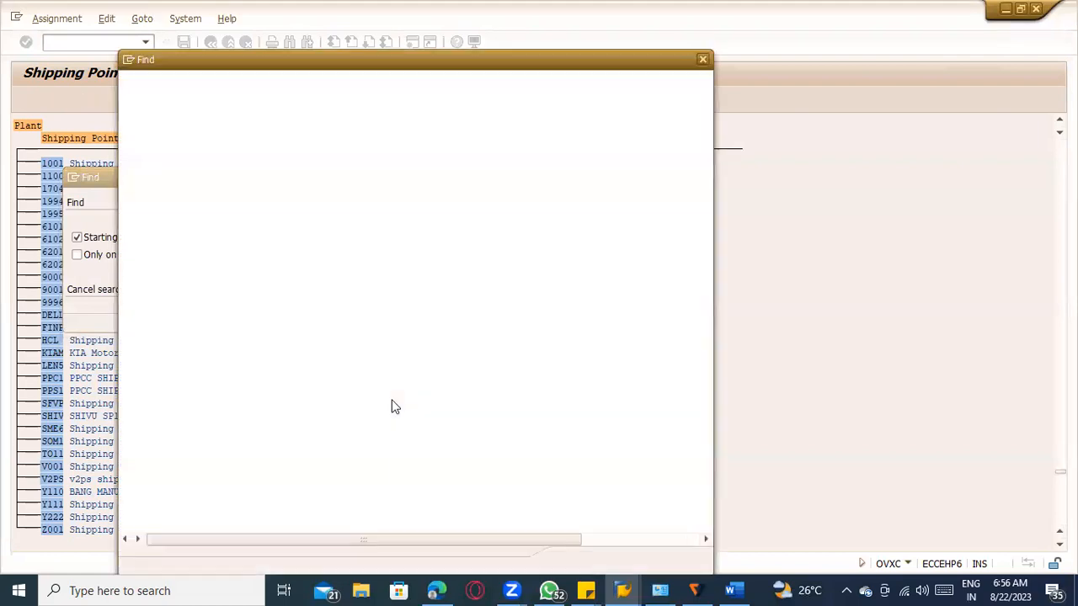
double_click(141, 105)
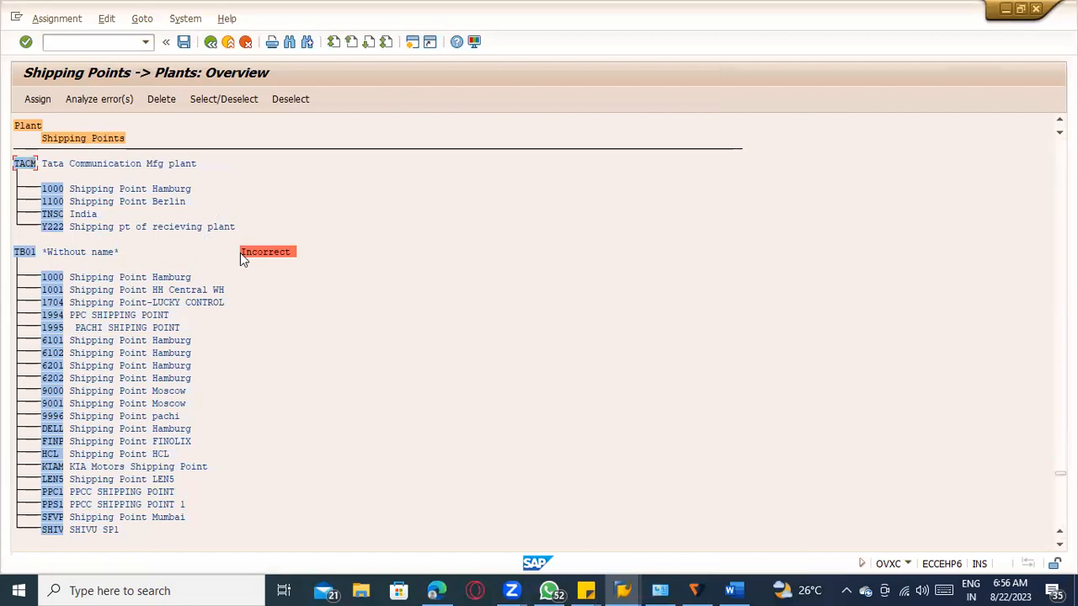
key(F3)
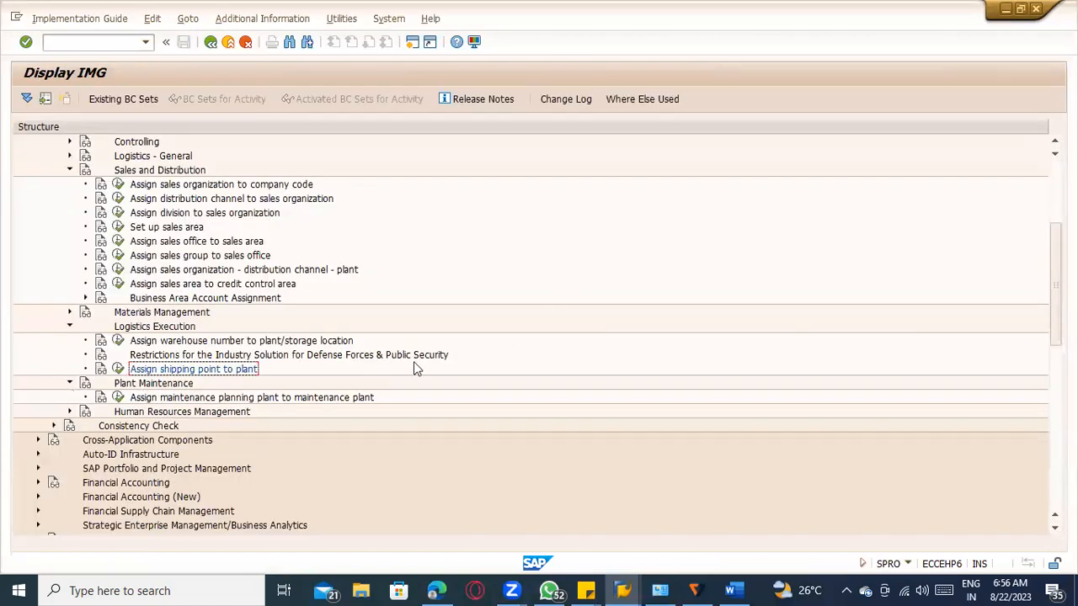
Try to open transaction ME21N in a new session
scroll(413, 370, down, 1)
scroll(482, 392, down, 6)
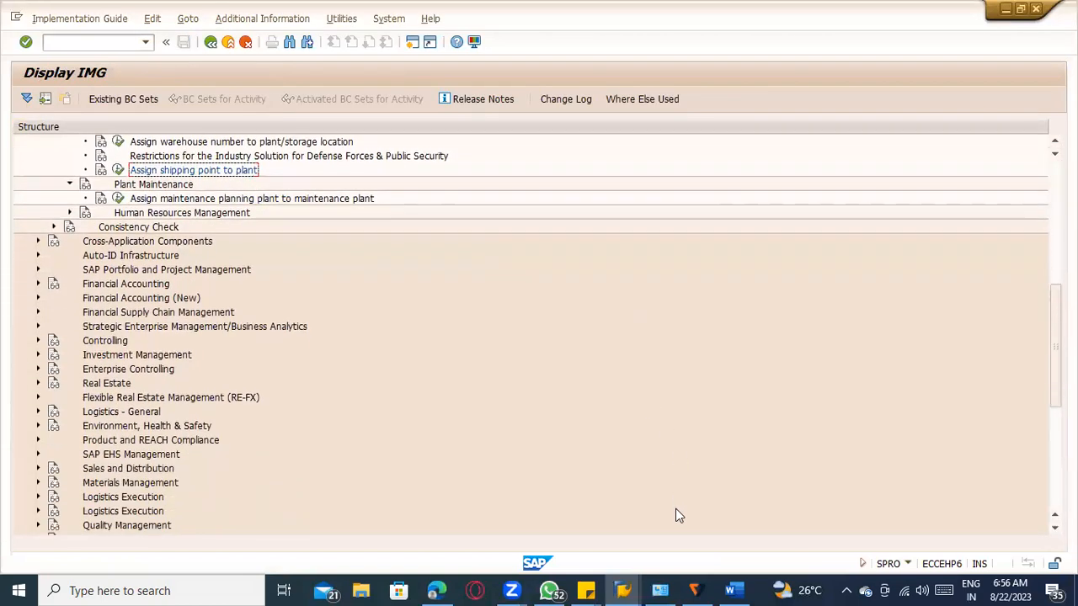
scroll(38, 430, down, 3)
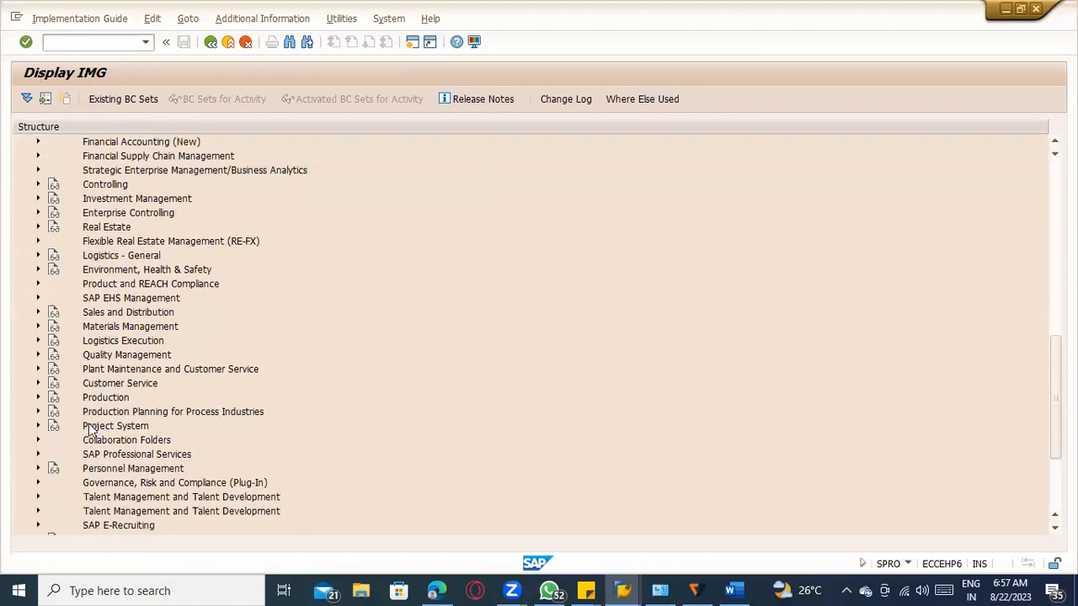
scroll(140, 386, down, 1)
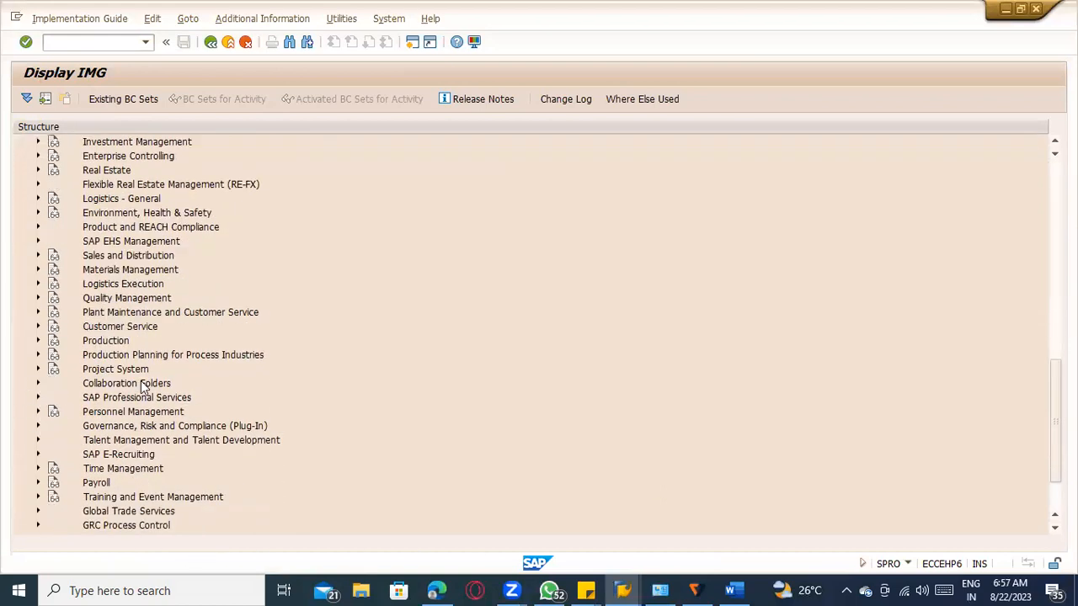
scroll(63, 464, down, 3)
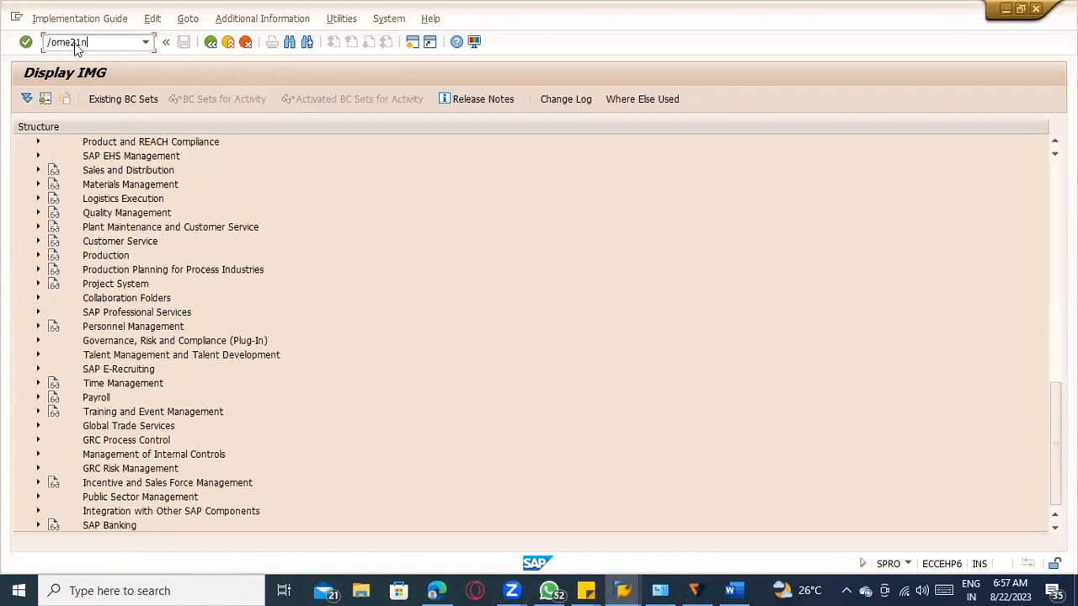
key(Return)
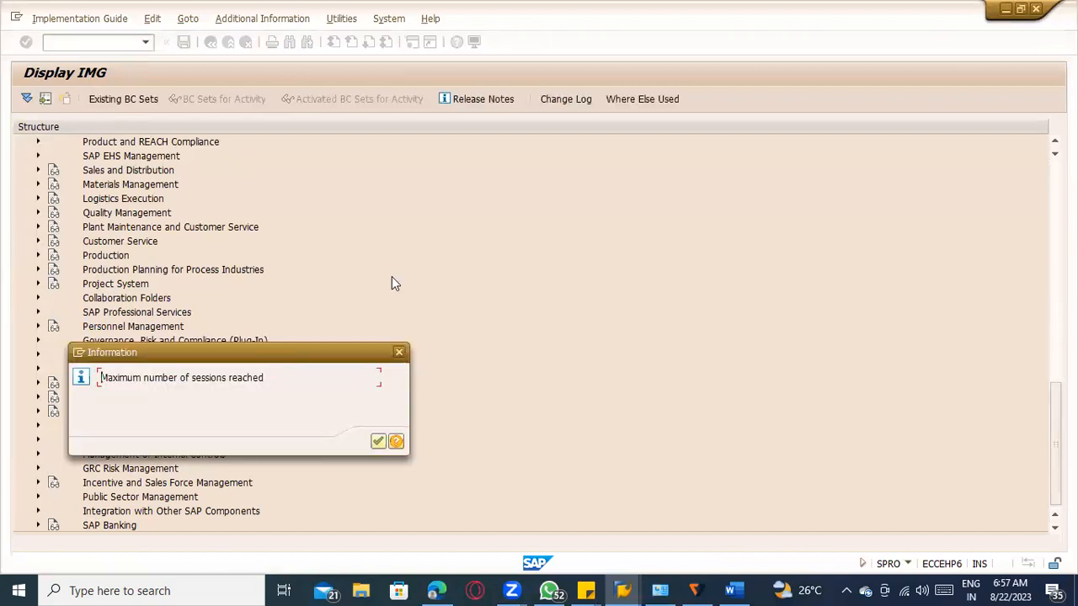
key(Return)
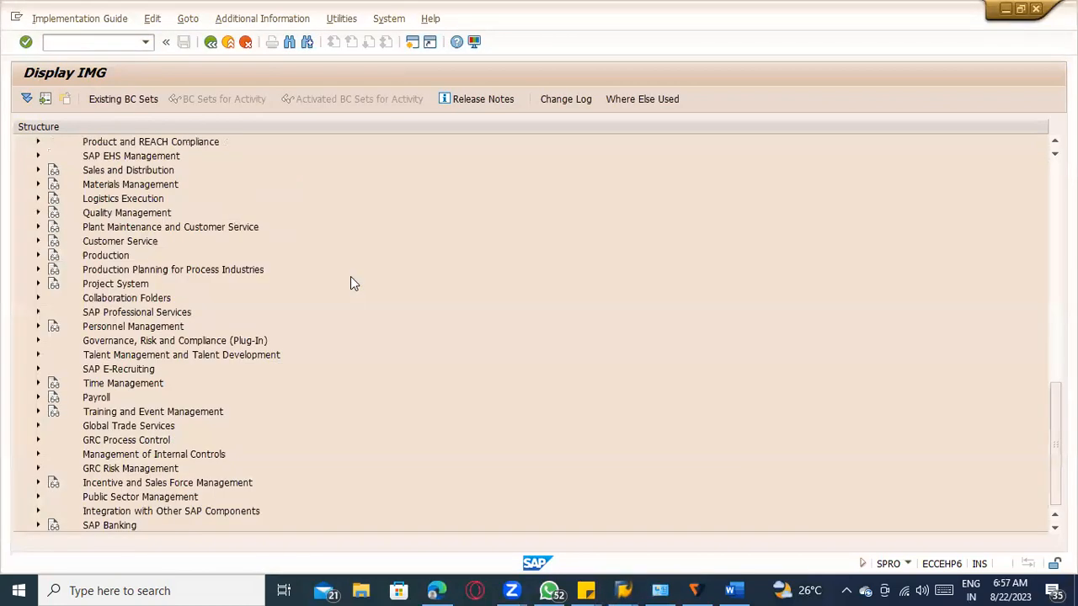
Start transaction ME21N in the current session to create a new purchase order
scroll(350, 279, up, 6)
scroll(333, 283, up, 12)
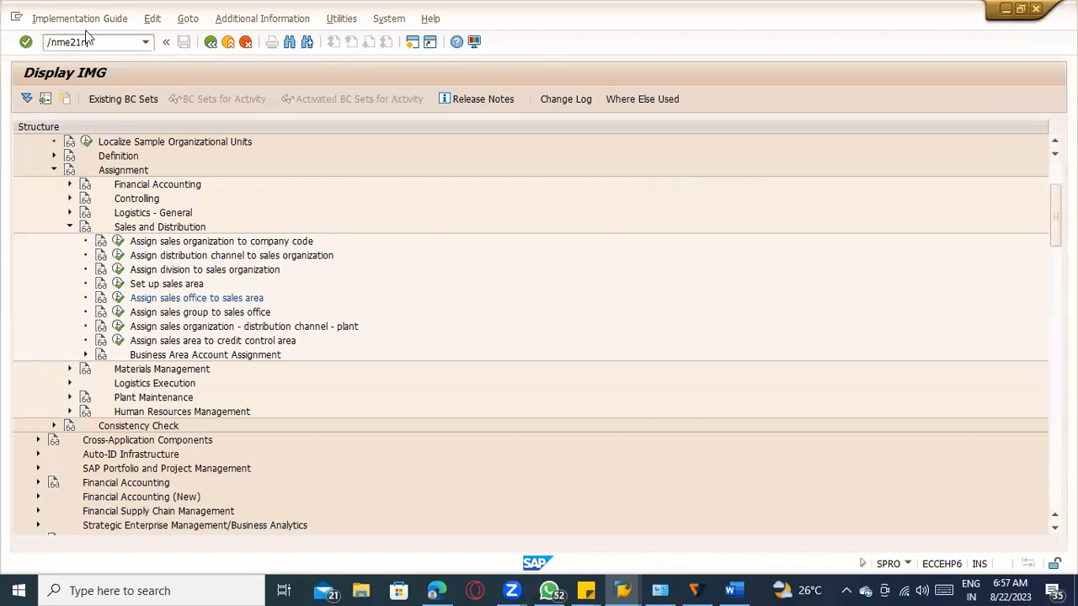
key(Return)
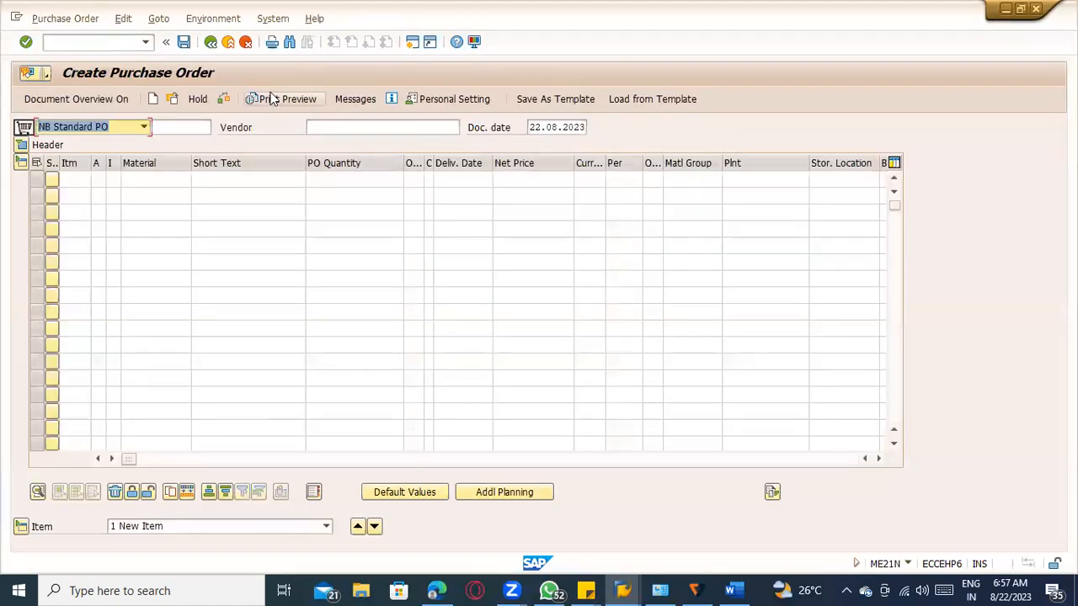
Set the order type to UB Stock transport order and enter TACM as the supplying plant
click(331, 130)
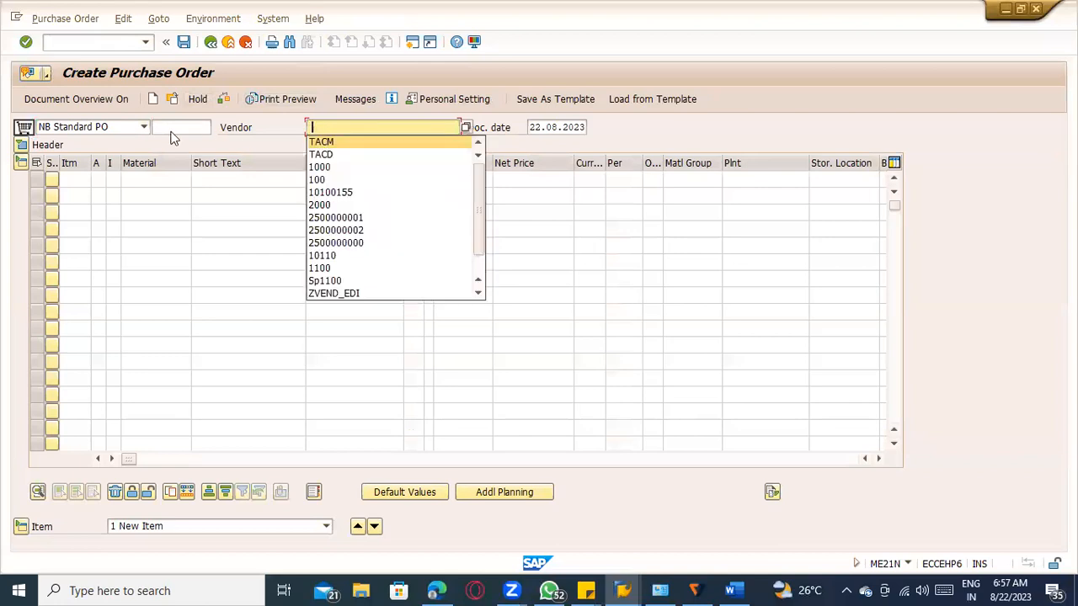
click(101, 127)
key(h)
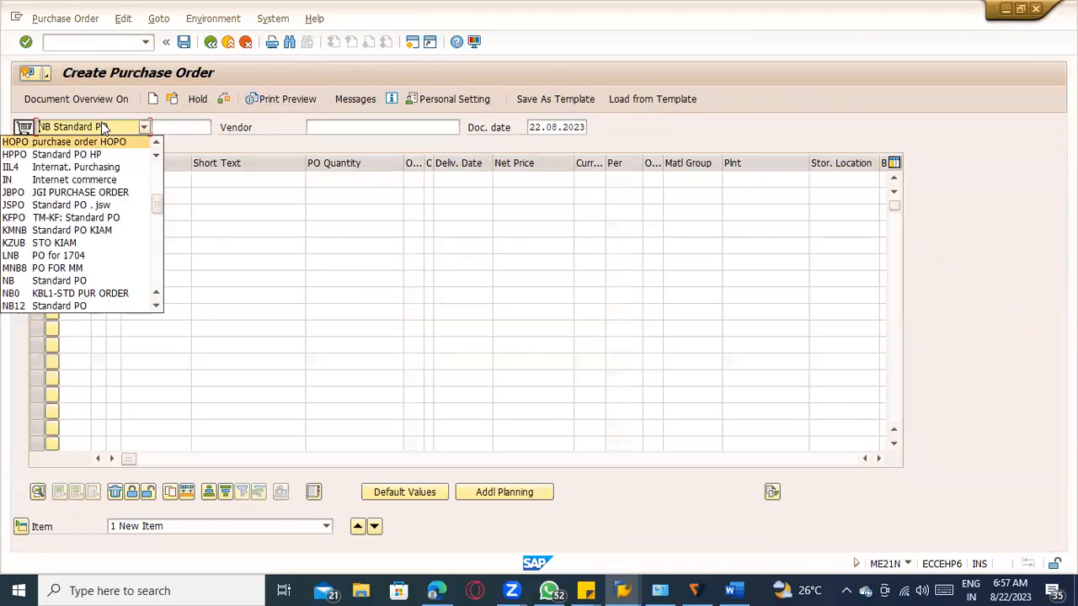
key(Return)
click(101, 126)
key(u)
key(Return)
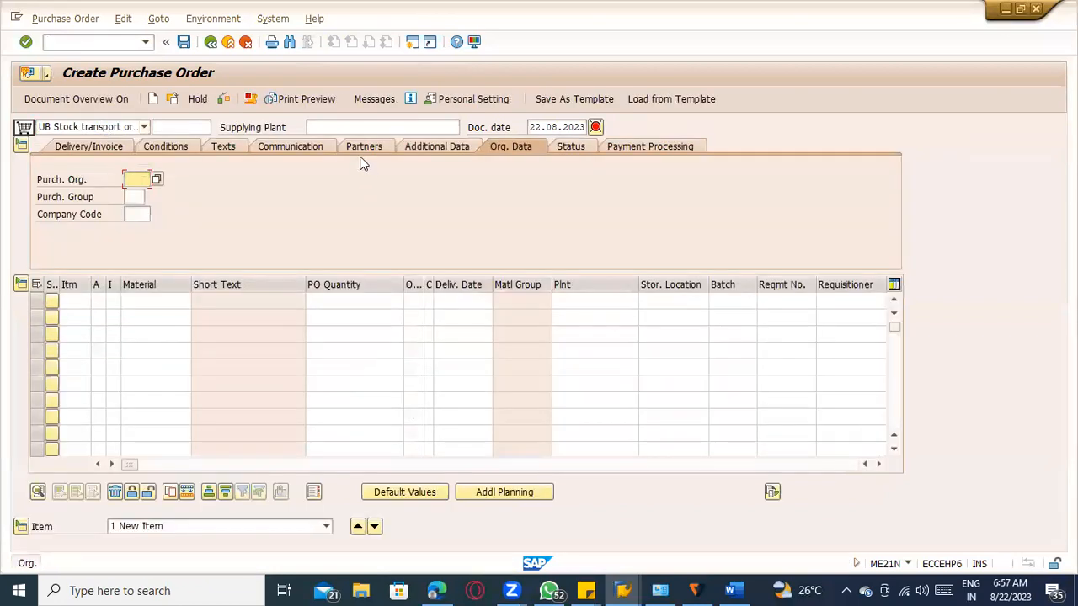
click(338, 143)
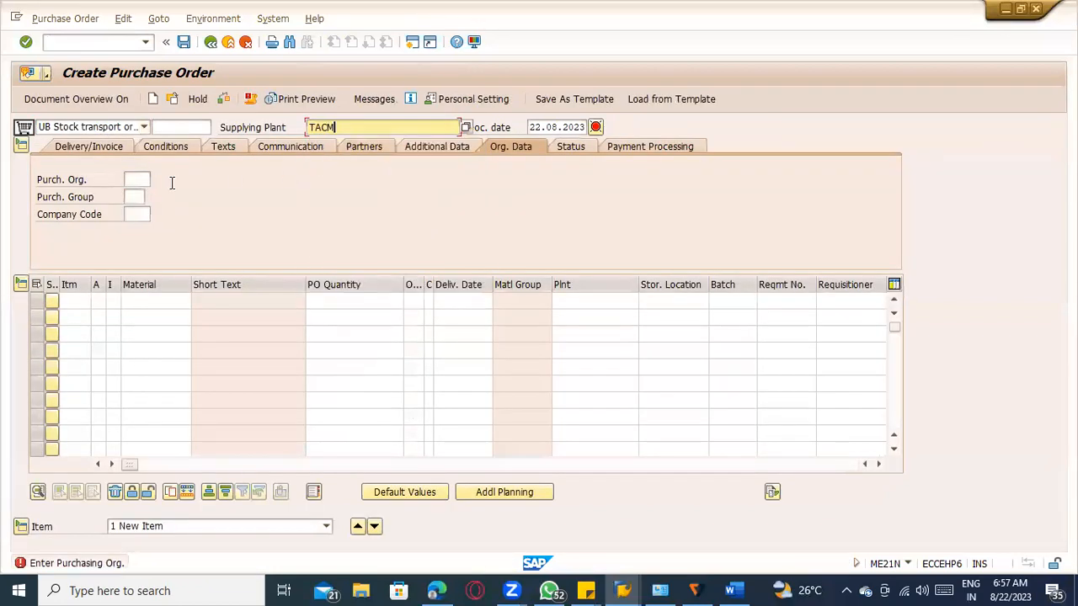
Fill in the organizational data with purchasing organization TACD, purchasing group 000 and company code TATC
click(136, 179)
key(space)
click(130, 193)
click(131, 195)
key(space)
click(137, 212)
click(135, 216)
click(136, 216)
key(space)
click(141, 231)
Enter the first order item with material SUGARCANE, item category U and receiving plant TACD
click(157, 303)
key(space)
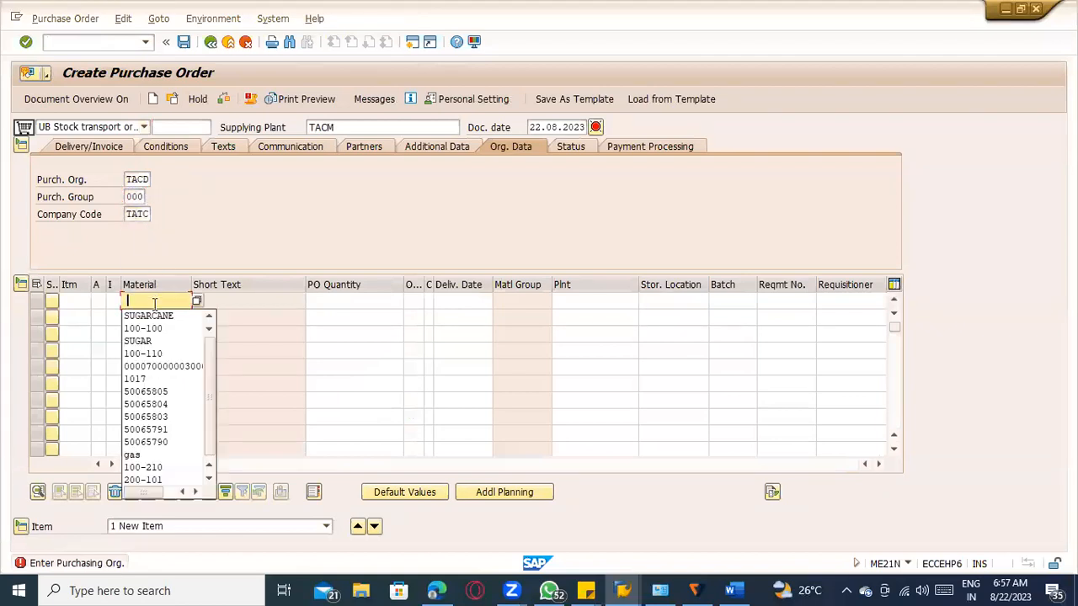
click(155, 315)
click(115, 302)
key(space)
click(124, 317)
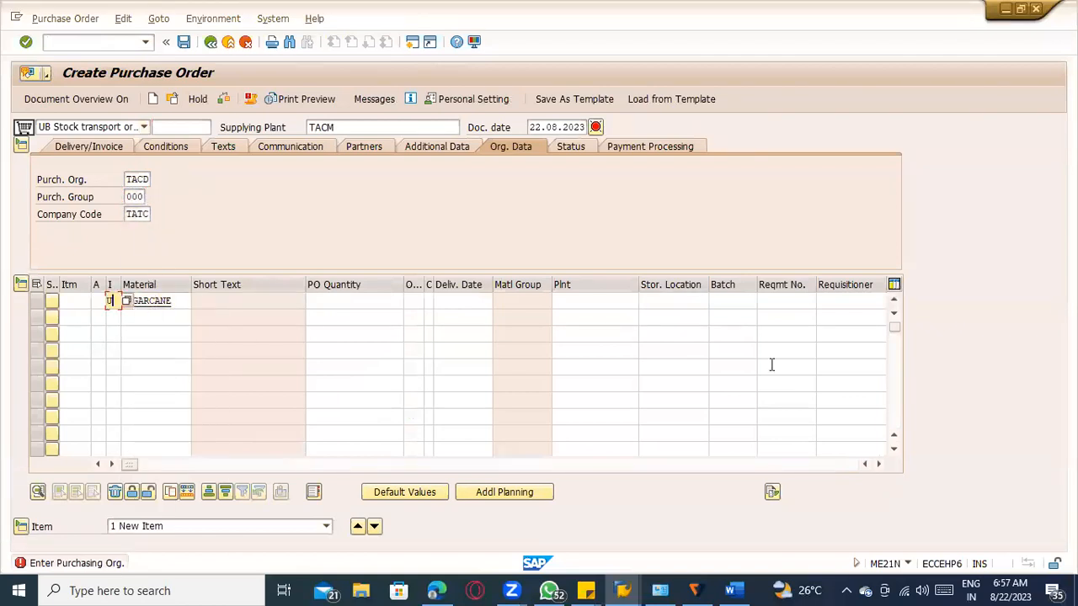
click(592, 307)
key(space)
click(594, 313)
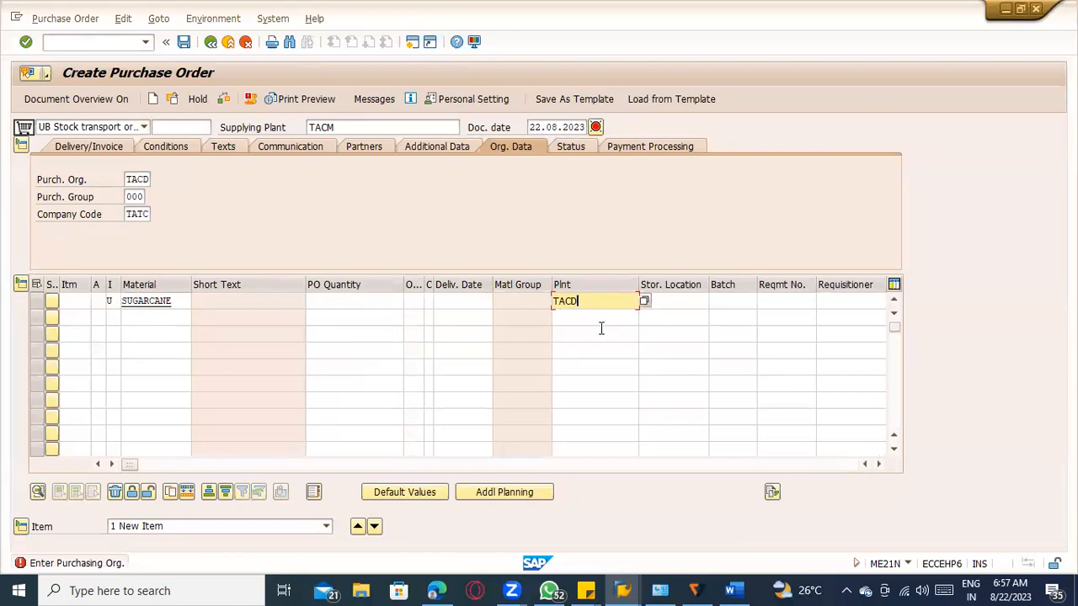
Review the organizational data, supplying plant and item entries, and validate the stock transport order
click(128, 179)
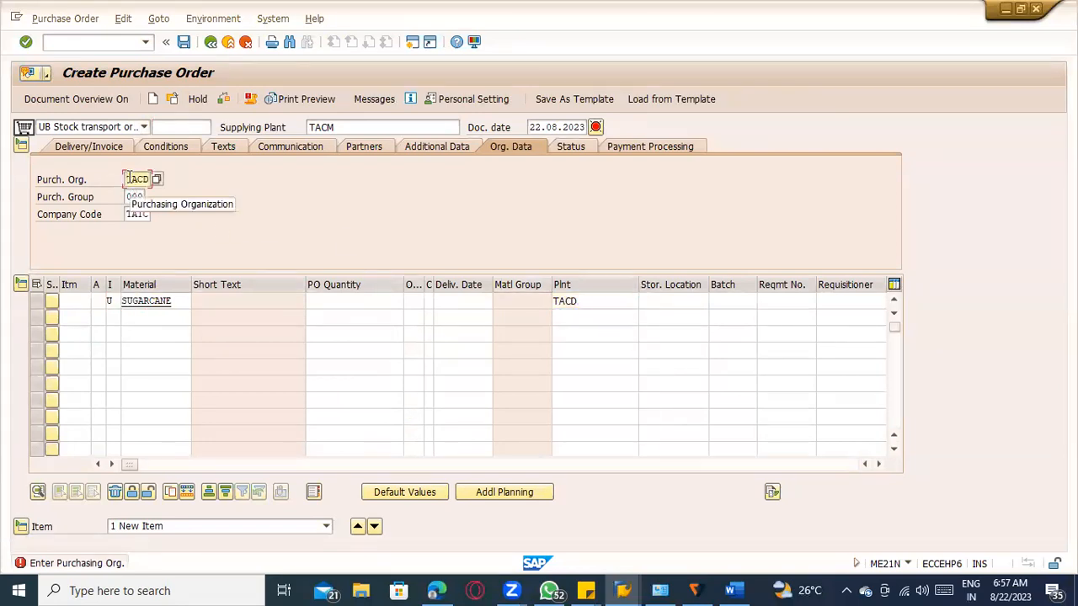
click(135, 196)
click(138, 213)
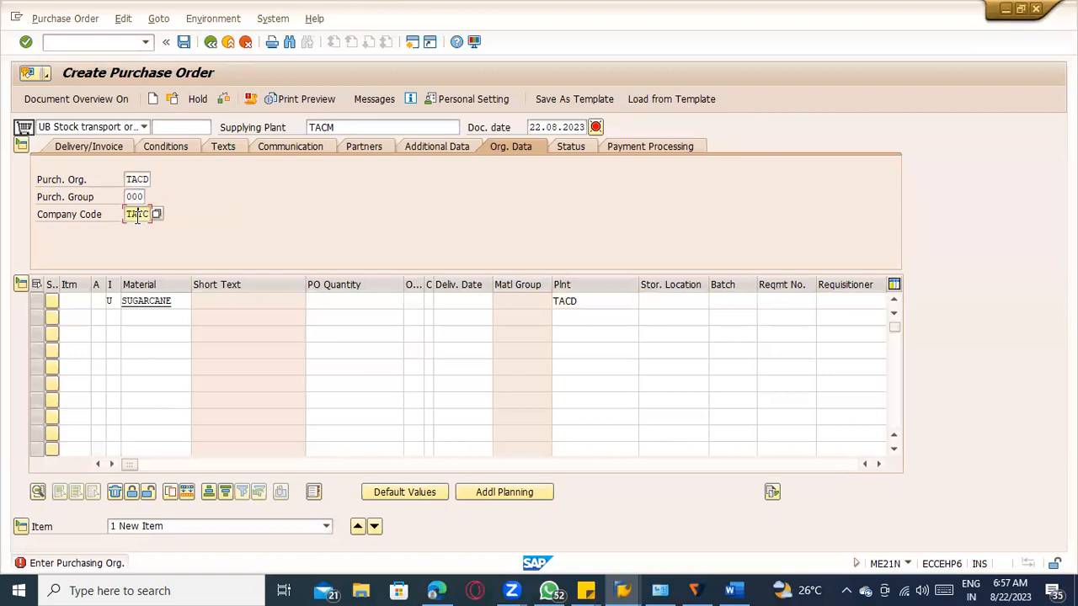
click(344, 127)
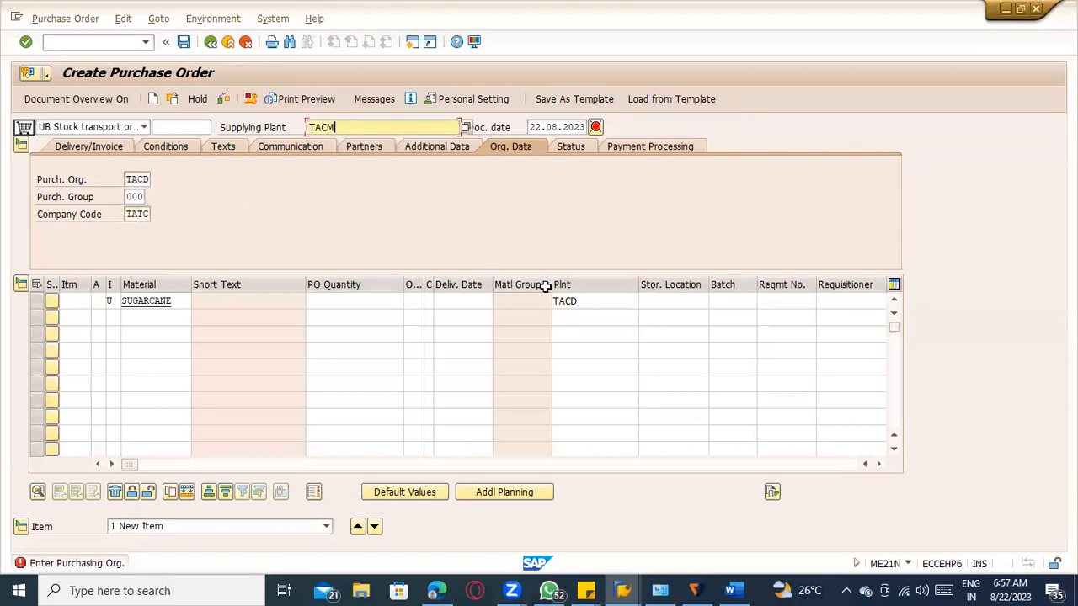
click(591, 301)
click(187, 302)
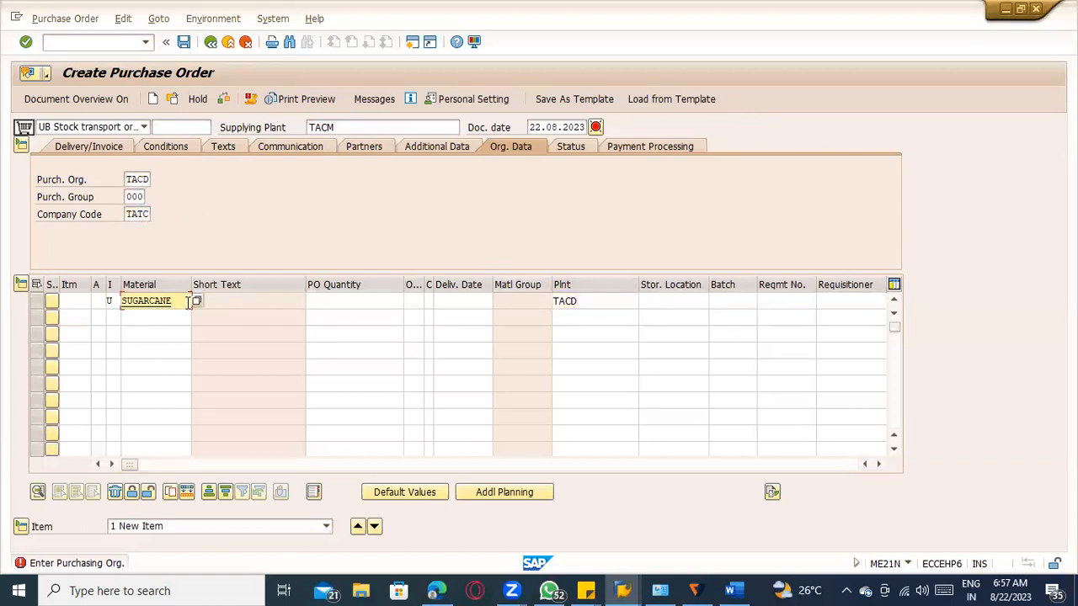
key(Return)
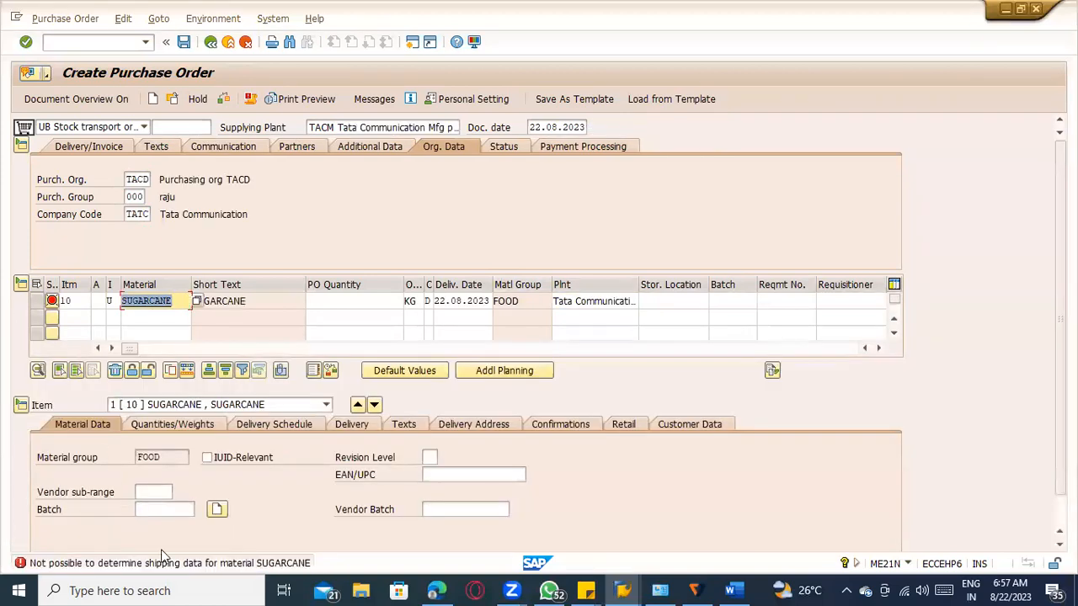
Open the detailed help for the shipping data error and examine the possible reasons it lists
click(164, 559)
double_click(164, 563)
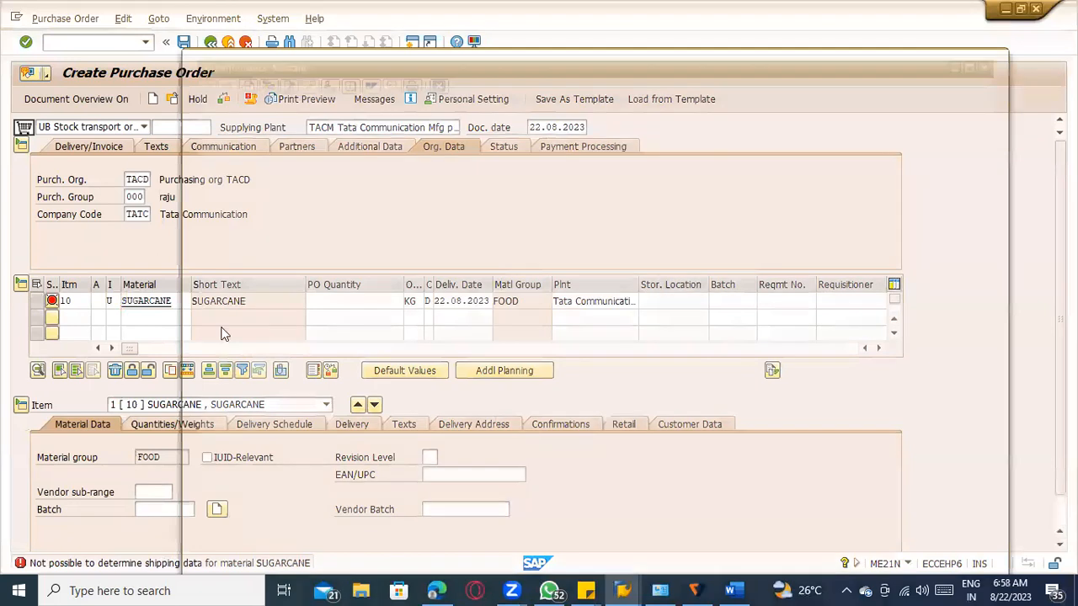
drag(455, 328, 229, 330)
right_click(224, 335)
click(651, 363)
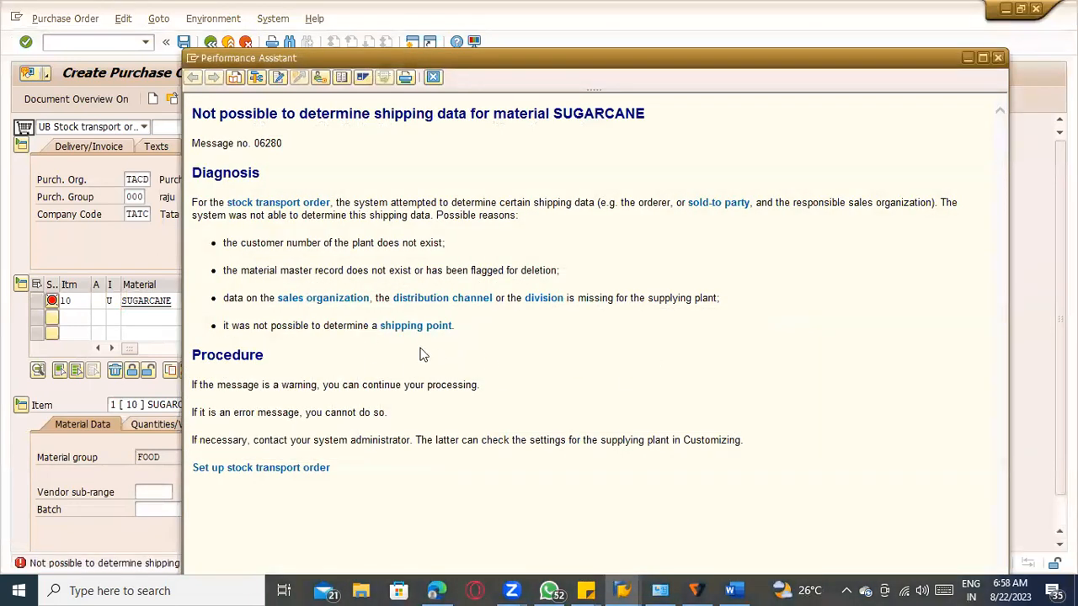
drag(456, 328, 219, 334)
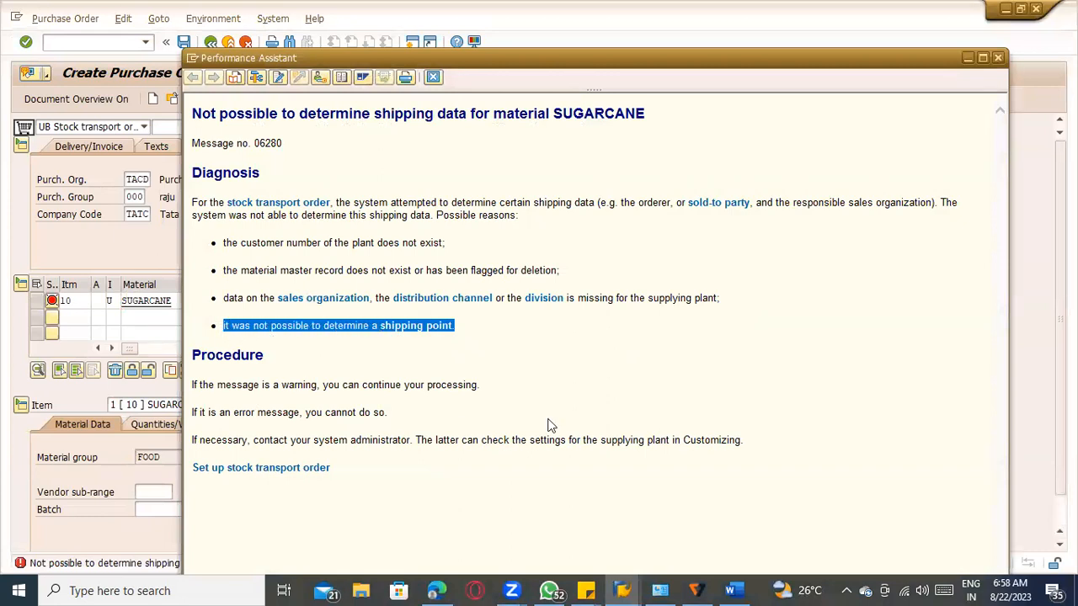
click(287, 251)
drag(470, 270, 195, 260)
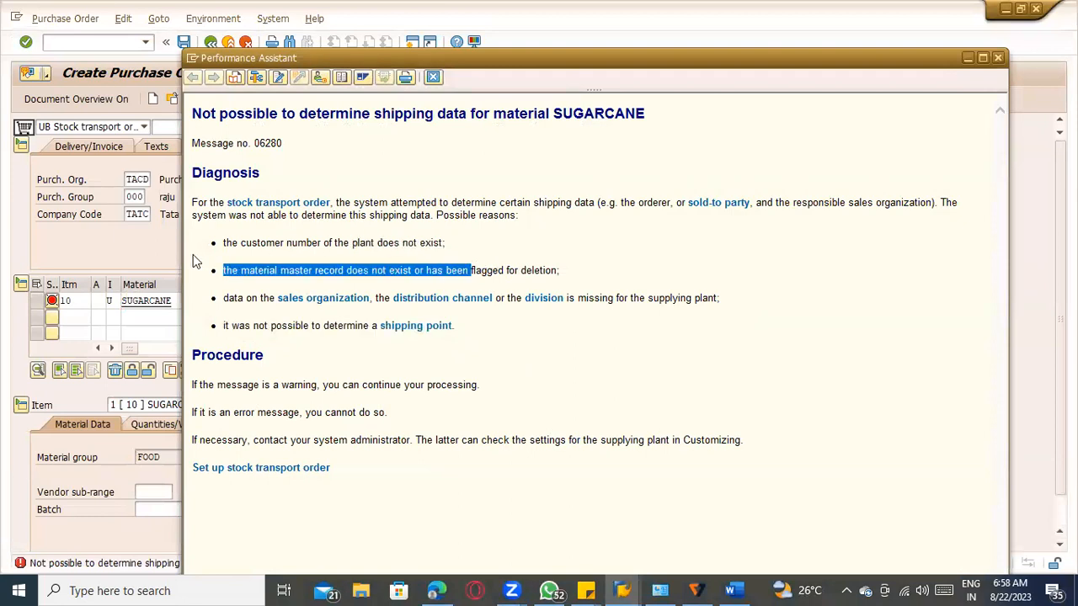
click(269, 272)
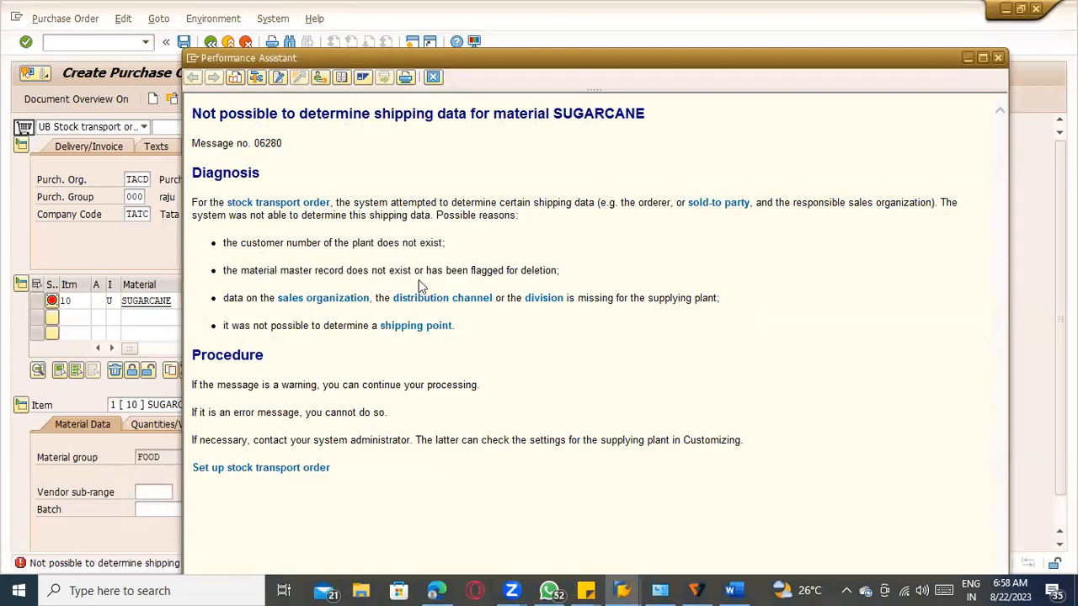
drag(685, 308, 234, 299)
click(712, 298)
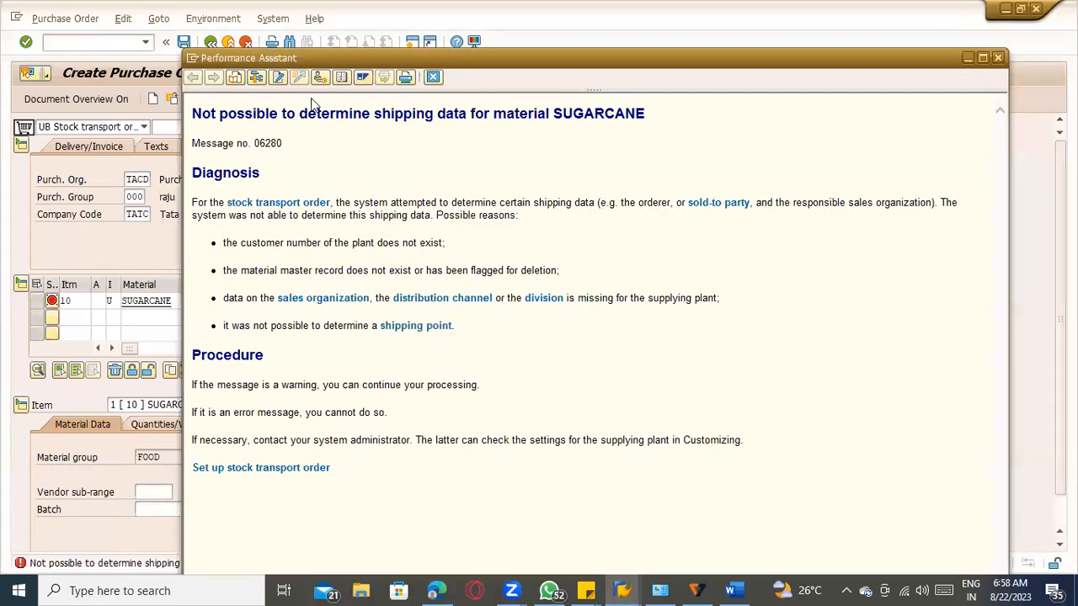
Follow the help text's stock transport order setup link without specifying a project and open Define Shipping Data for Plants
click(261, 468)
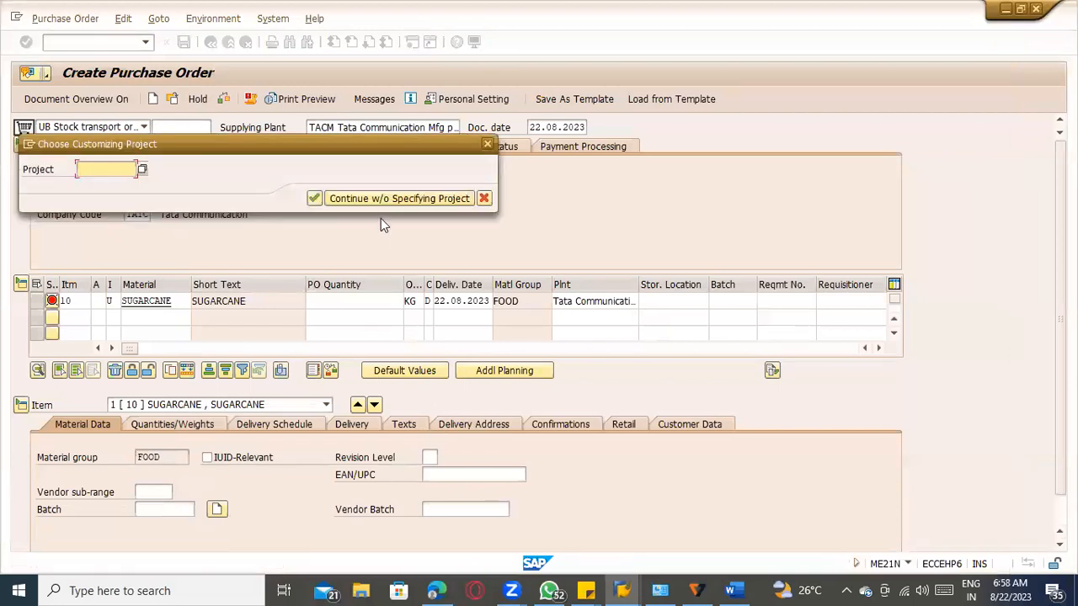
click(380, 204)
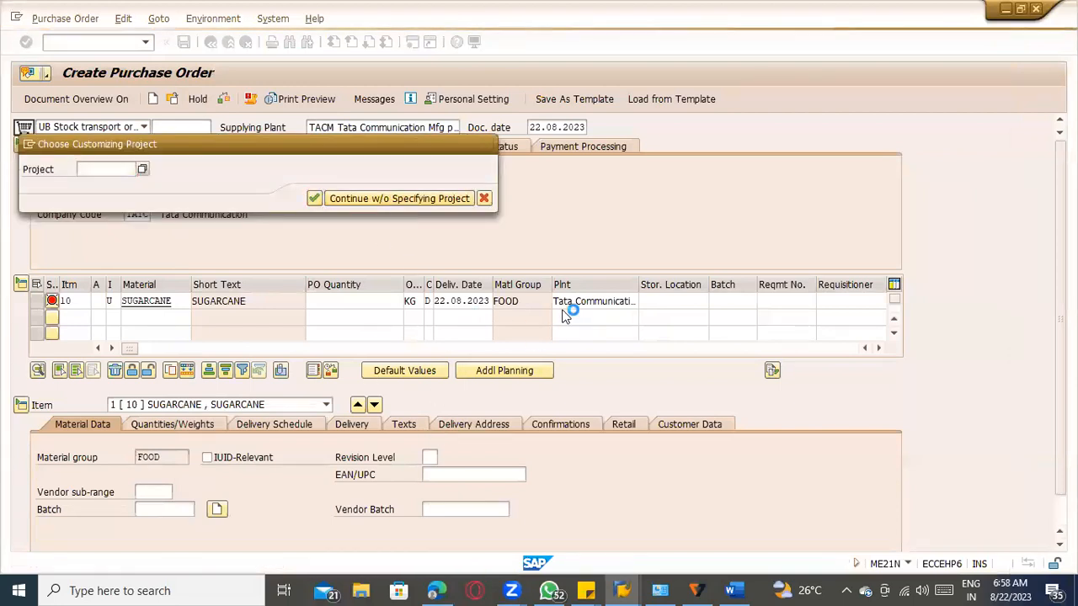
double_click(345, 187)
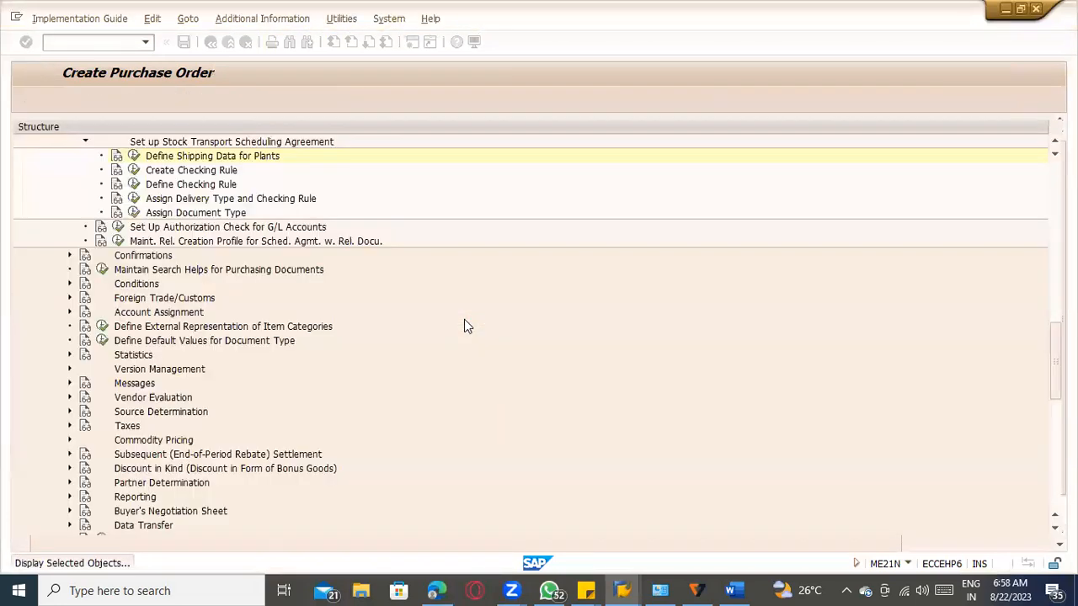
click(128, 156)
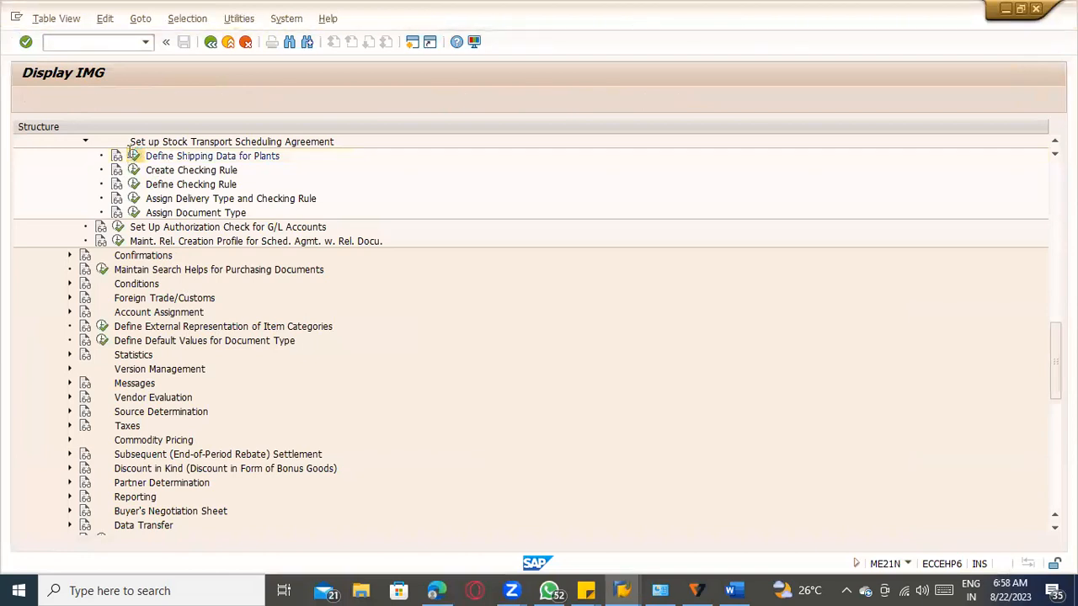
Find plant TACD in the overview, check its shipping details, and return to the plant list
click(188, 463)
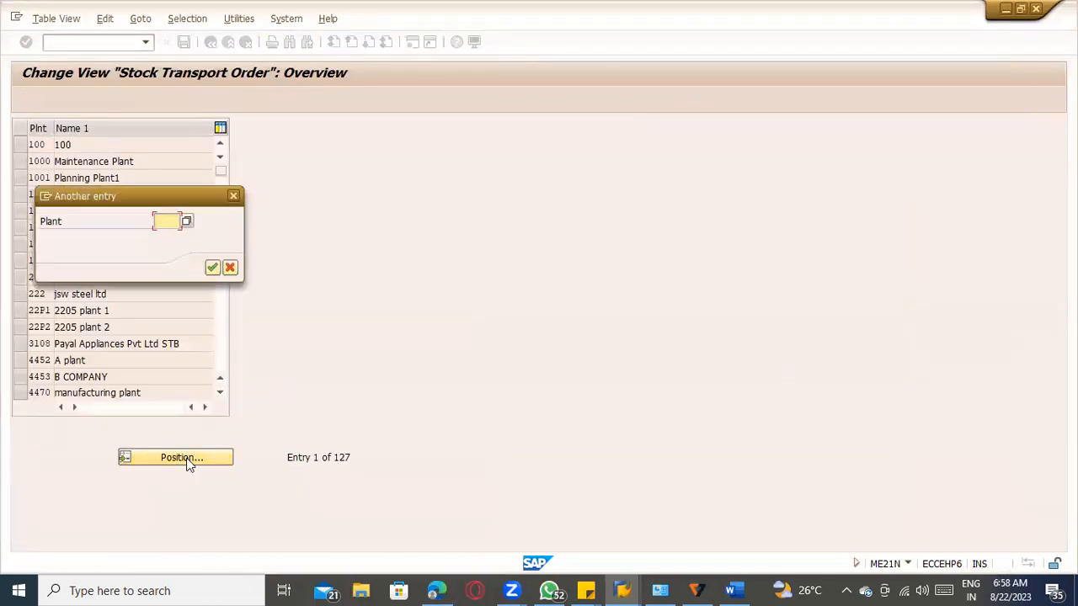
text(tacd)
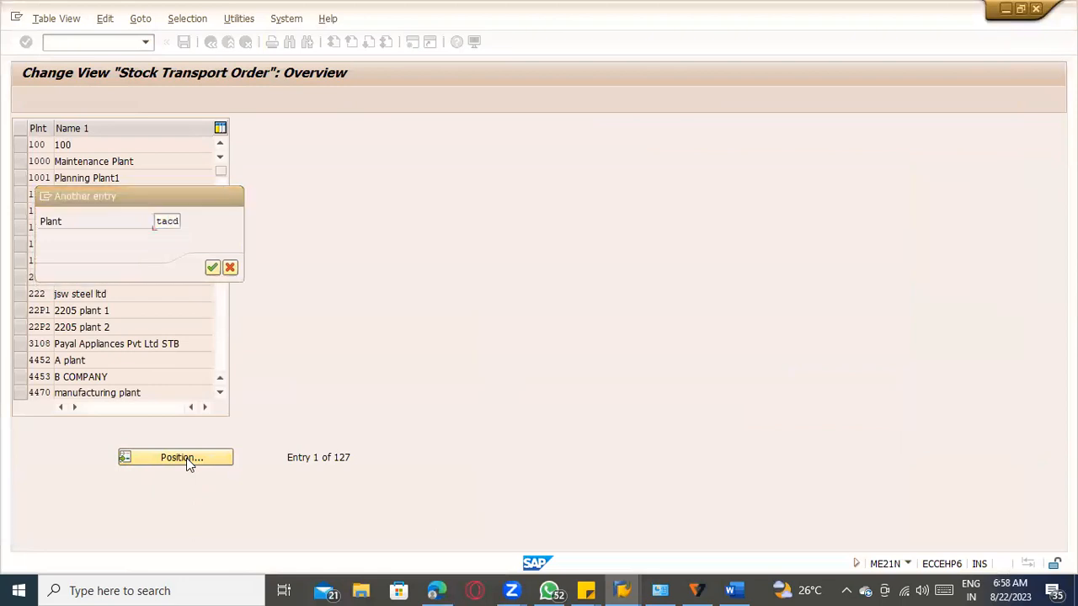
key(Return)
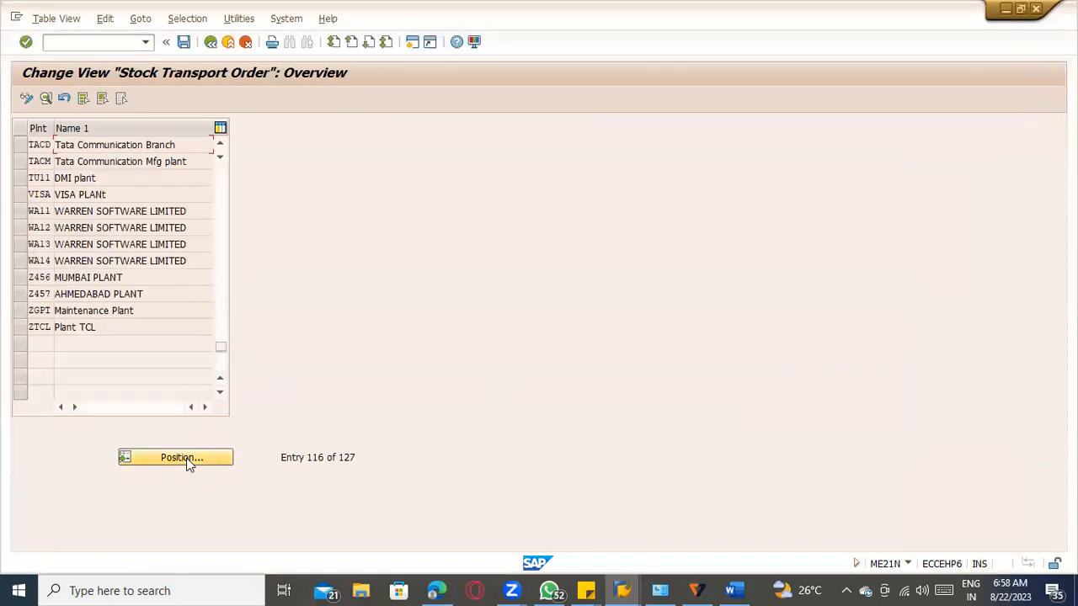
double_click(128, 146)
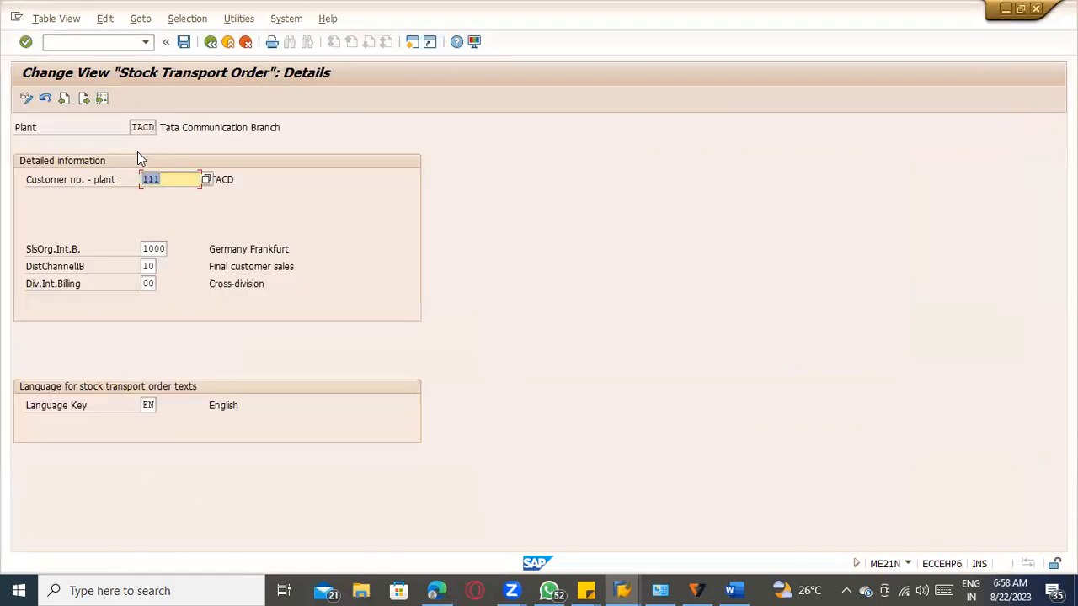
click(210, 41)
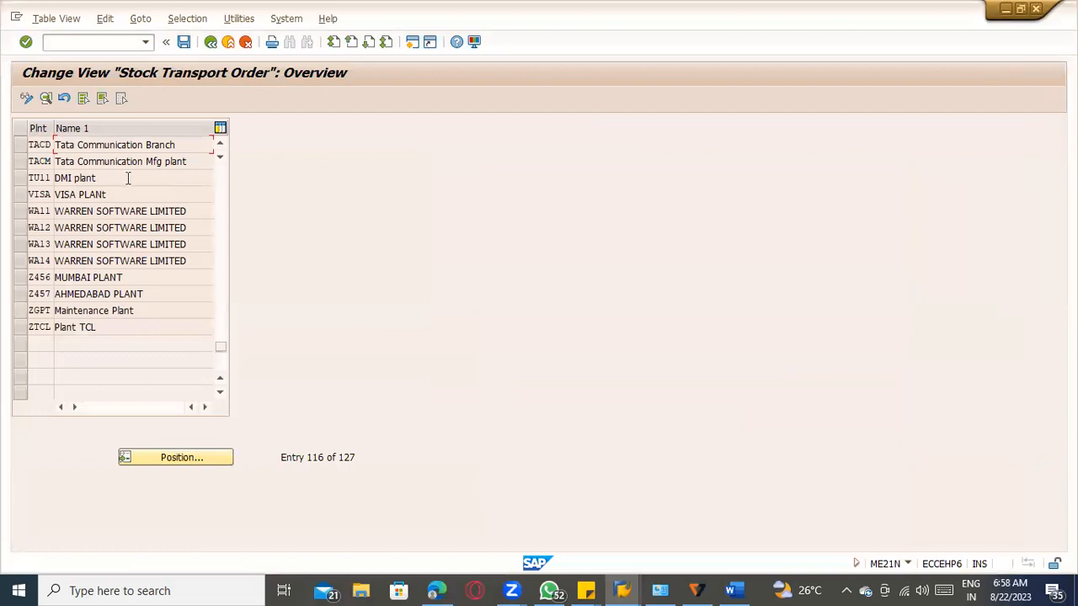
Set plant TACM's sales organization to 1000, distribution channel to 10 and division to 00, and save under the proposed customizing request
double_click(128, 161)
click(150, 249)
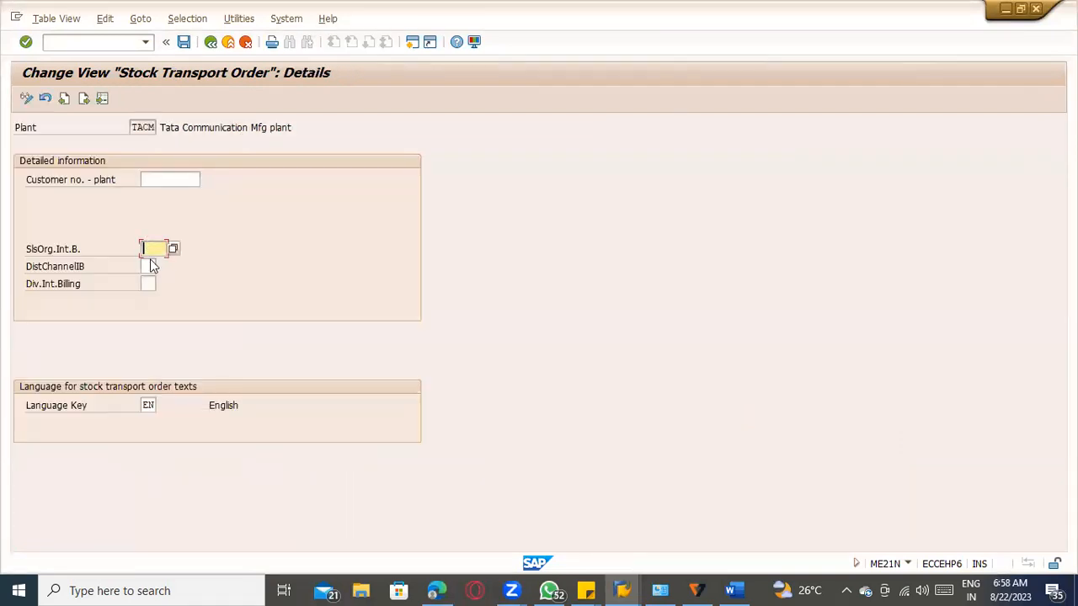
click(154, 264)
click(152, 283)
click(151, 300)
key(Return)
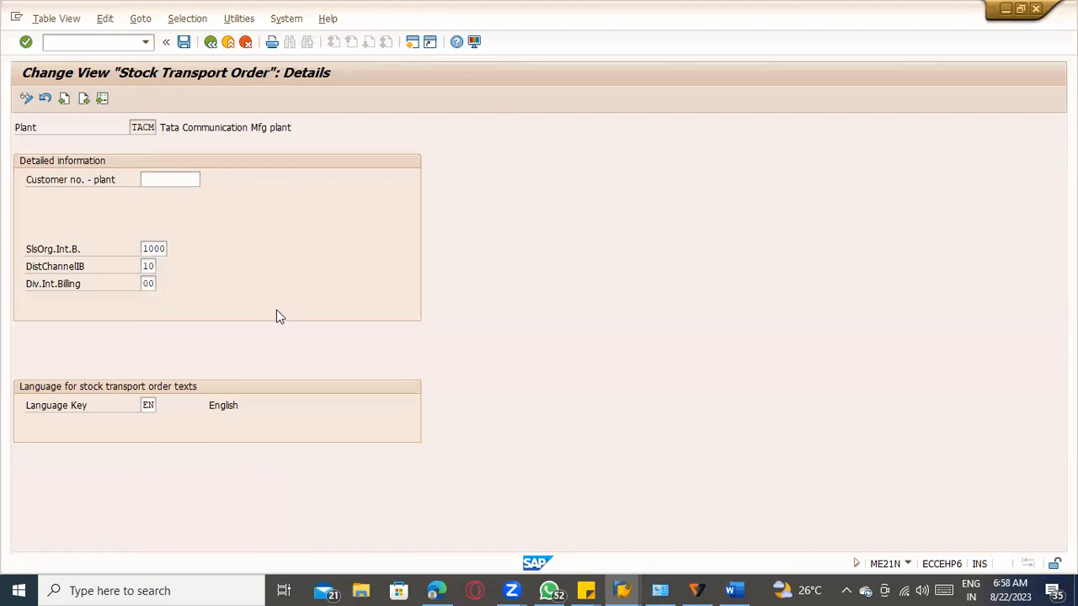
key(ctrl+s)
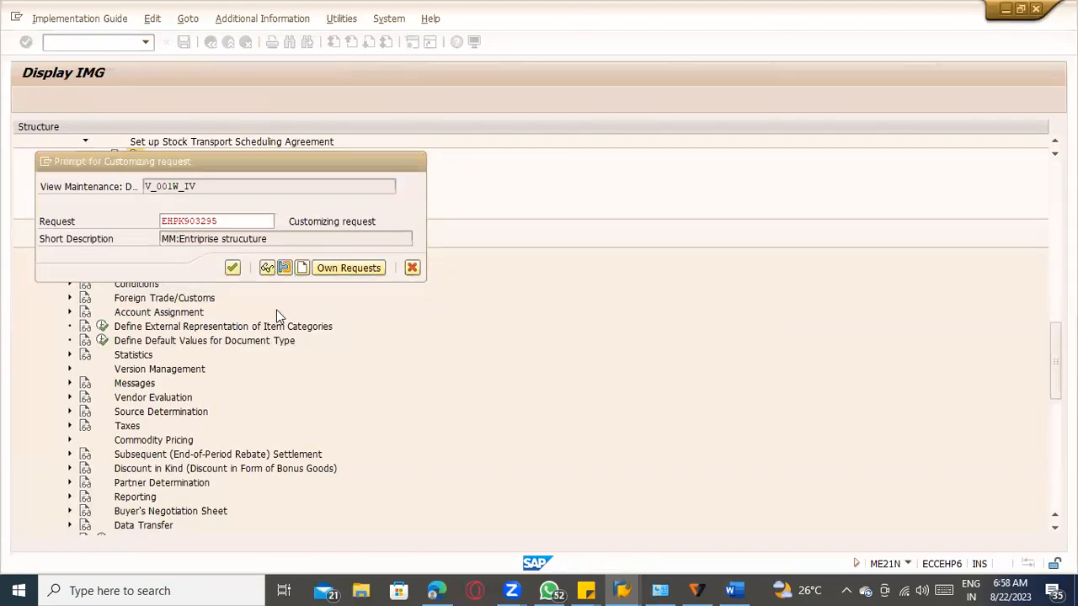
key(Return)
Start a new purchase order with transaction ME21N, using type UB Stock transport order and supplying plant TACM
click(108, 42)
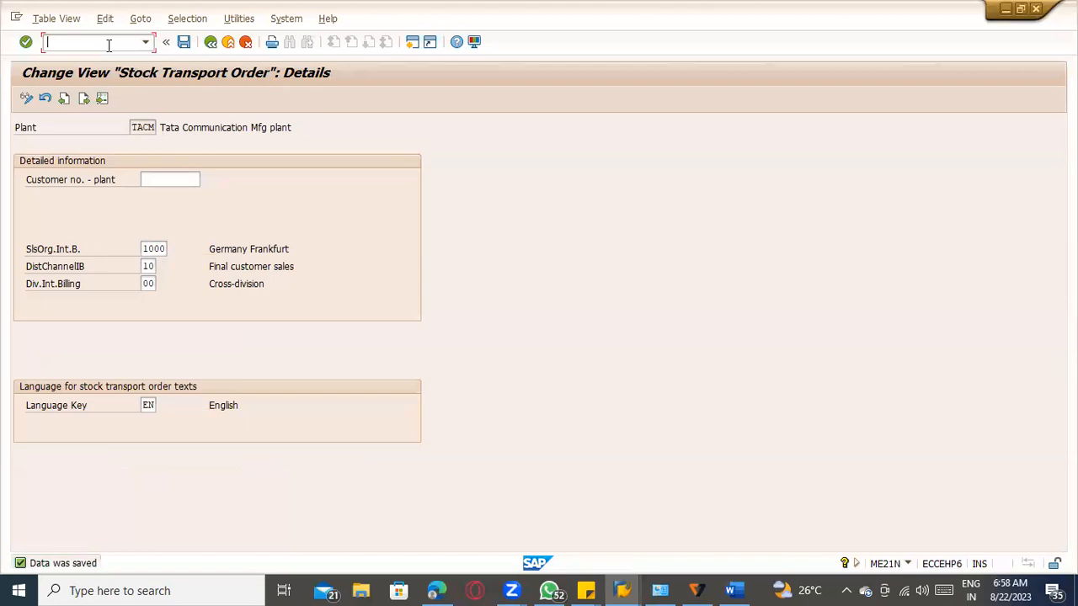
text(/nme21n)
key(Return)
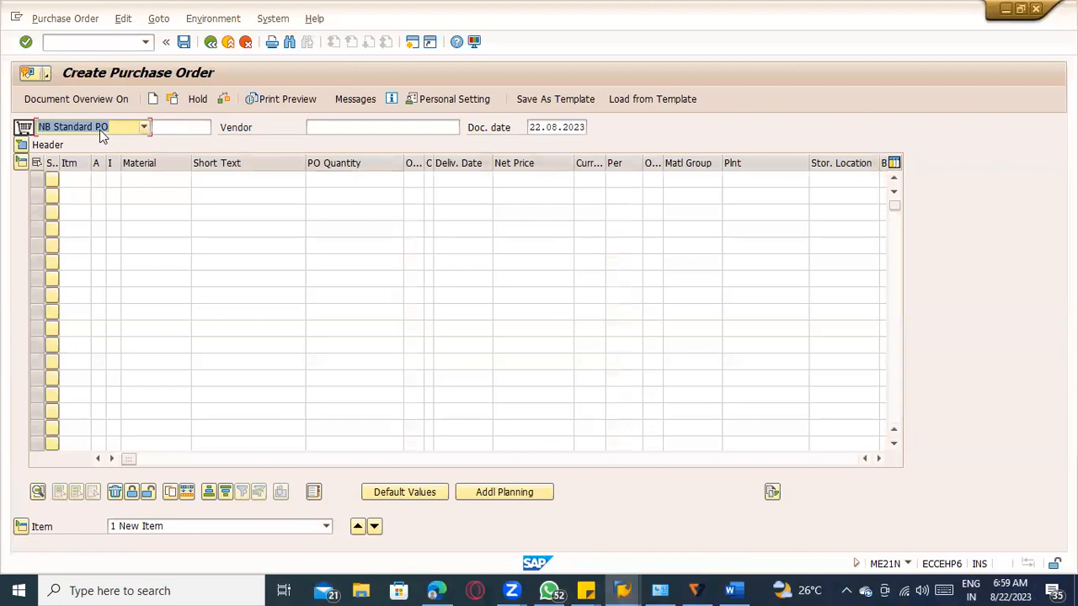
click(100, 130)
key(u)
key(Return)
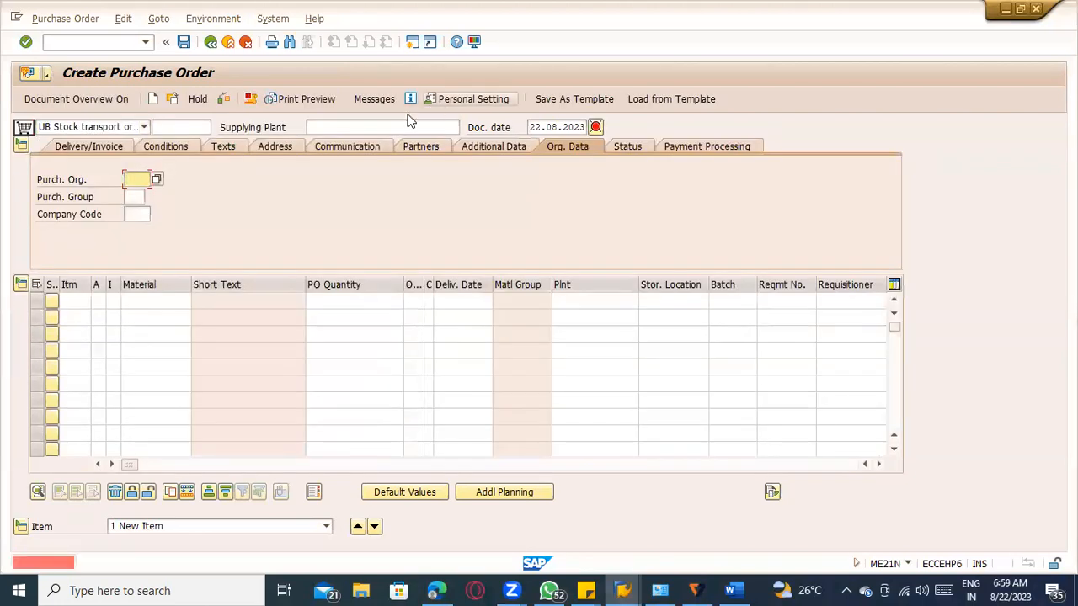
click(399, 127)
click(399, 128)
click(379, 145)
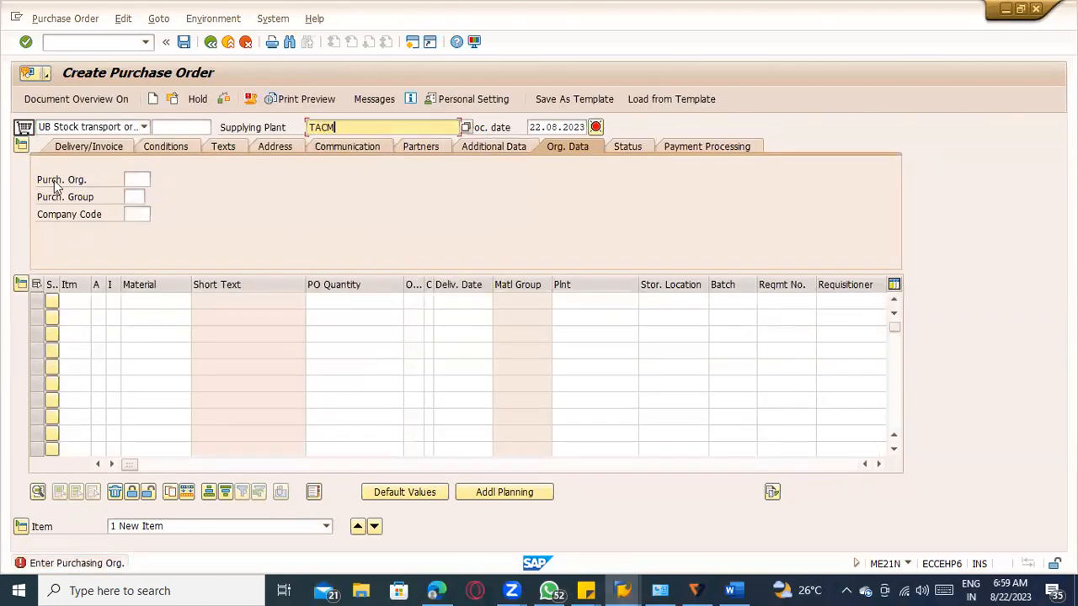
Enter purchasing organization TACD, purchasing group 000 and company code TATC in the new order's organizational data
click(141, 181)
click(139, 194)
click(136, 198)
click(138, 212)
click(139, 216)
click(138, 232)
Enter item category U and material SUGARCANE in the first line of the purchase order's item overview
click(113, 300)
click(113, 300)
click(115, 314)
click(144, 300)
click(135, 314)
key(Return)
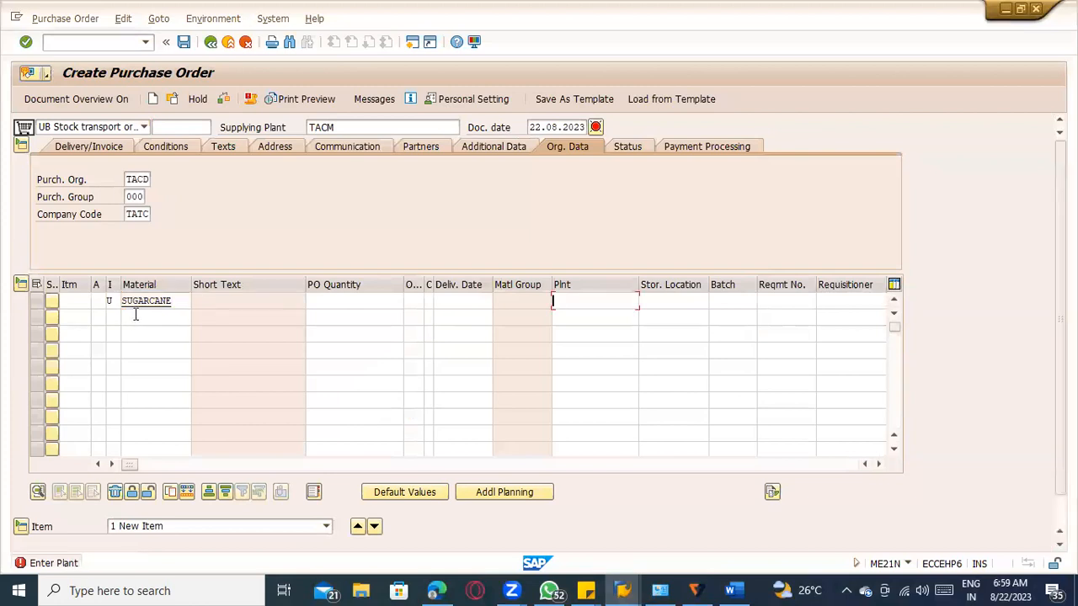
Set the SUGARCANE item's receiving plant to TACD and its order quantity to 10
click(594, 302)
click(598, 315)
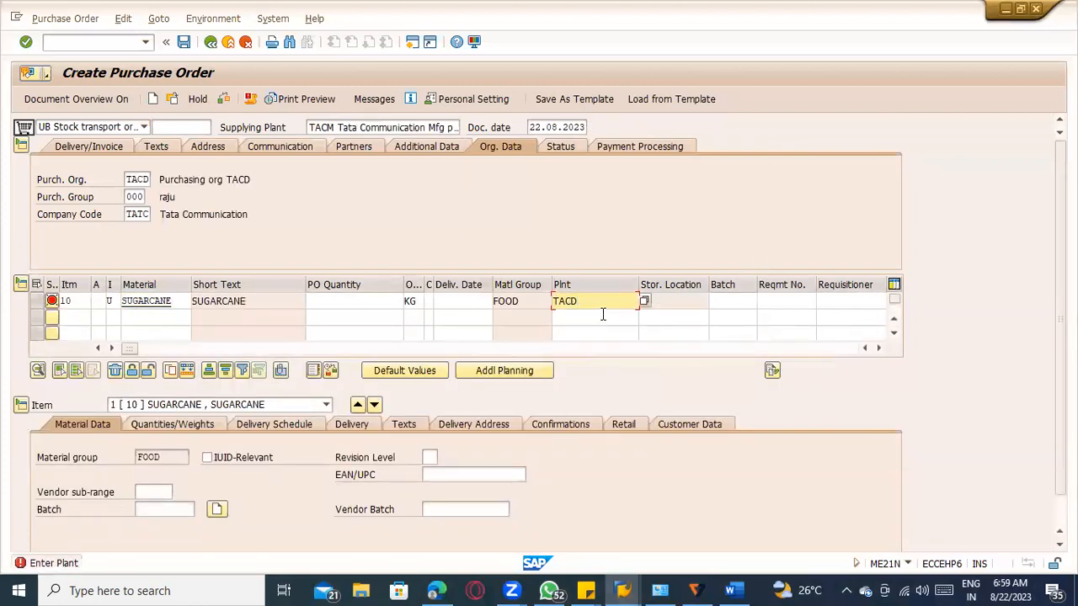
key(Return)
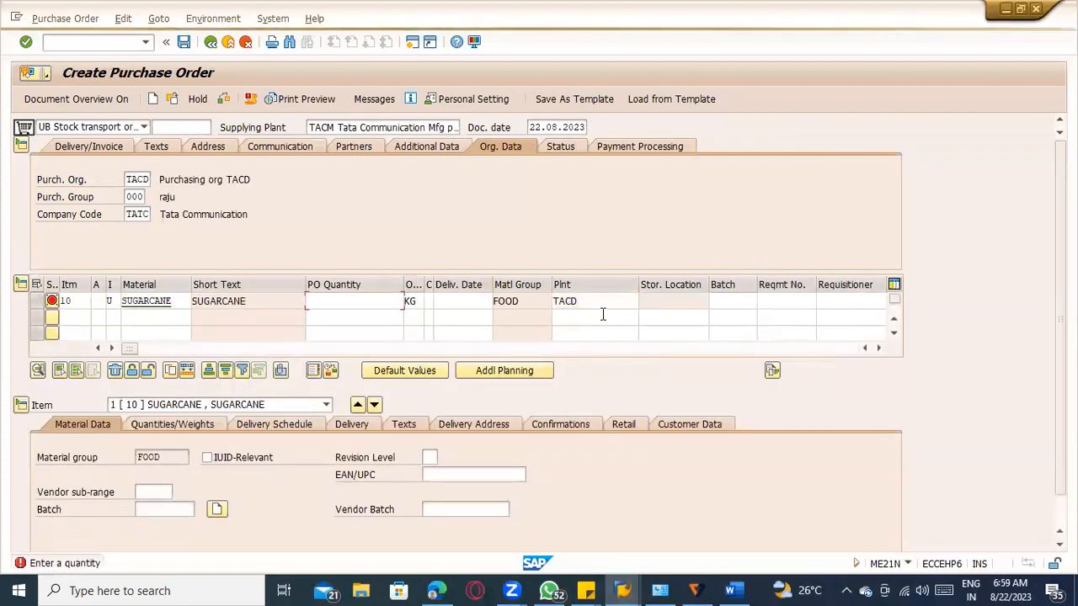
text(1)
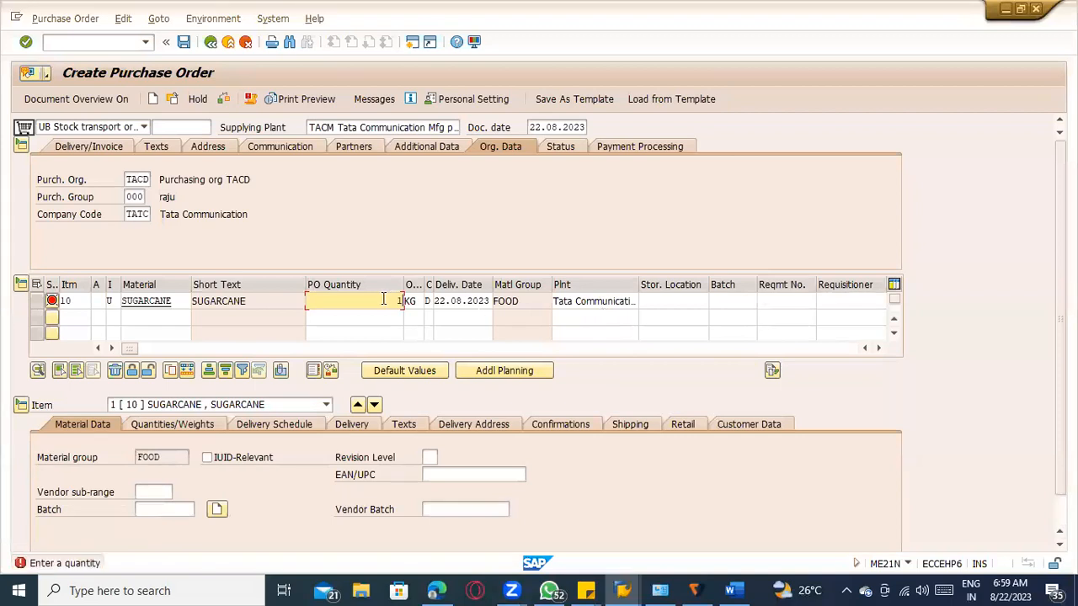
text(0)
key(Return)
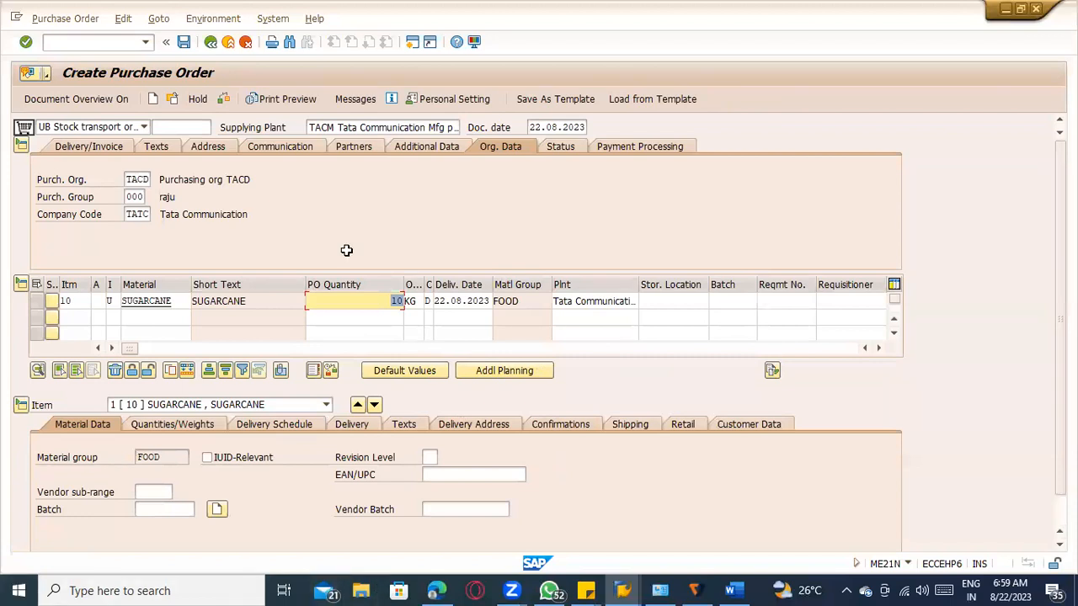
Examine the SUGARCANE item's shipping data, including delivery type, shipping point, loading and transportation groups, customer and sales area
click(629, 423)
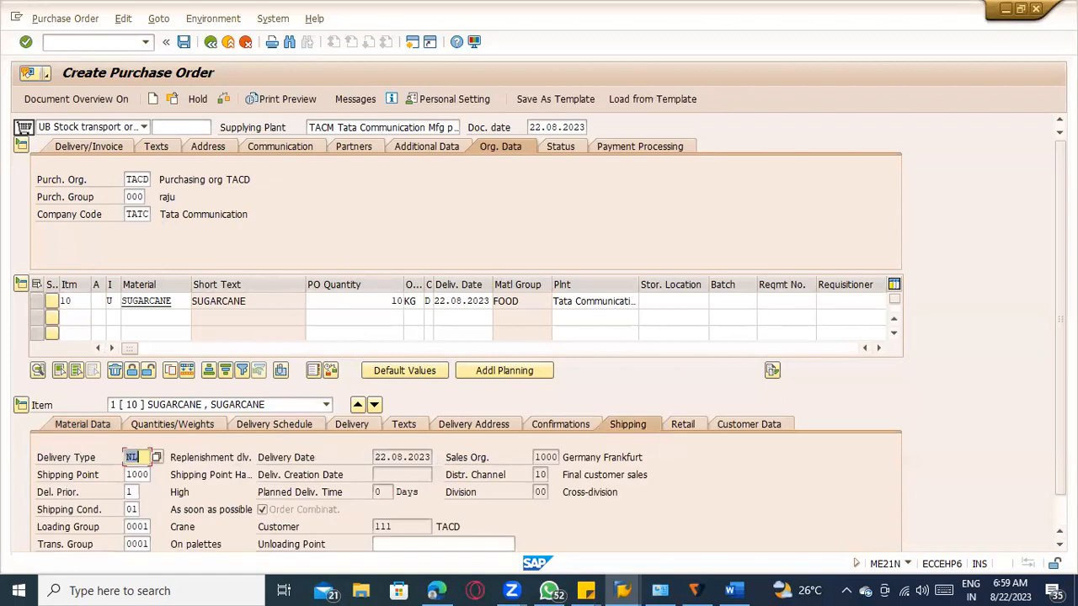
scroll(949, 505, down, 1)
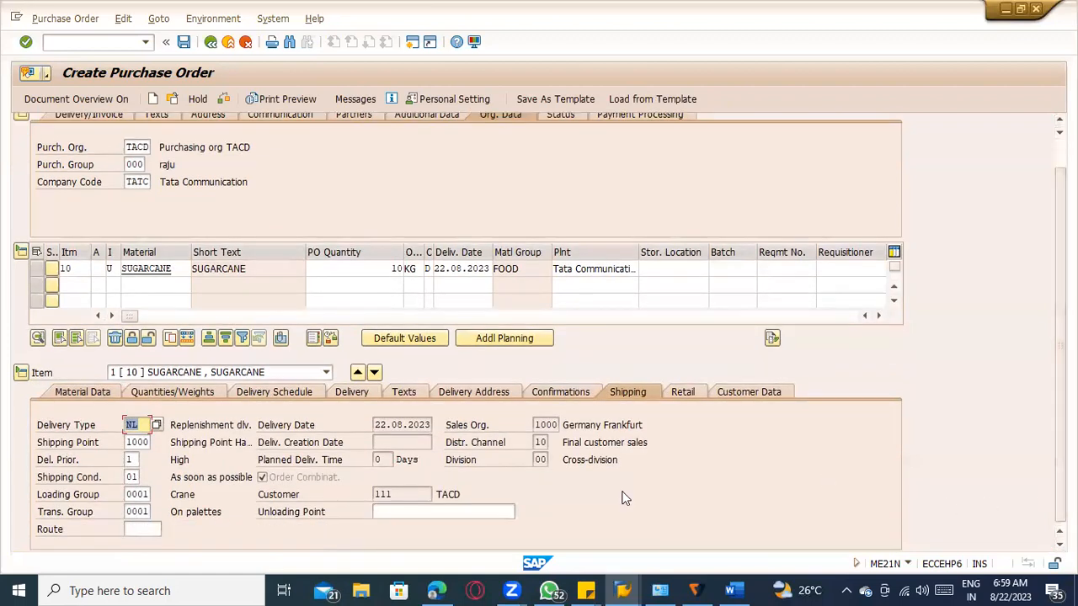
drag(412, 494, 373, 495)
click(131, 425)
click(139, 445)
click(132, 460)
click(132, 477)
click(130, 494)
click(129, 512)
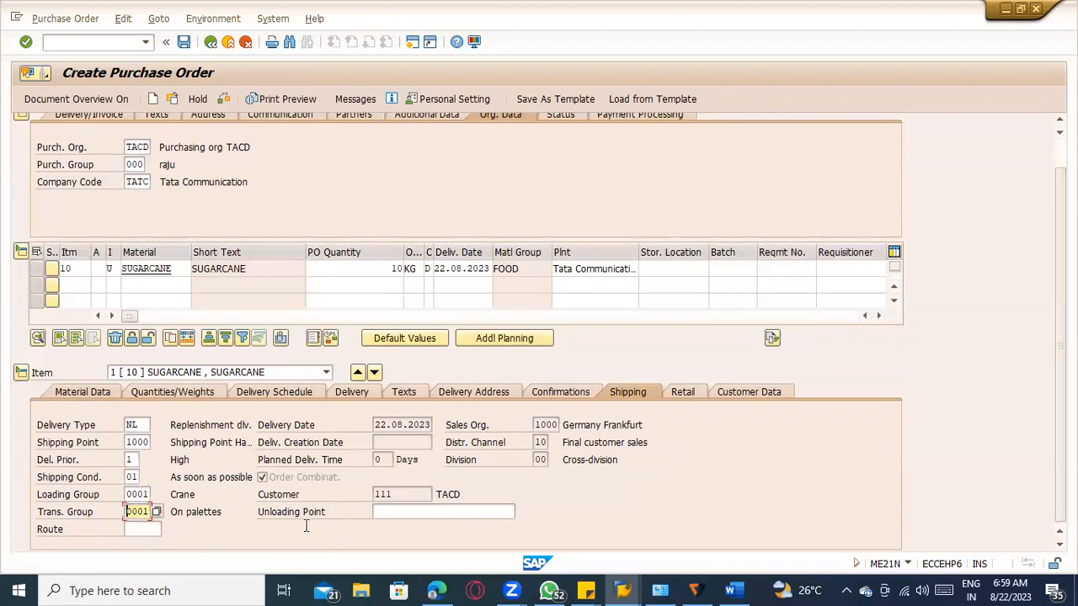
click(544, 425)
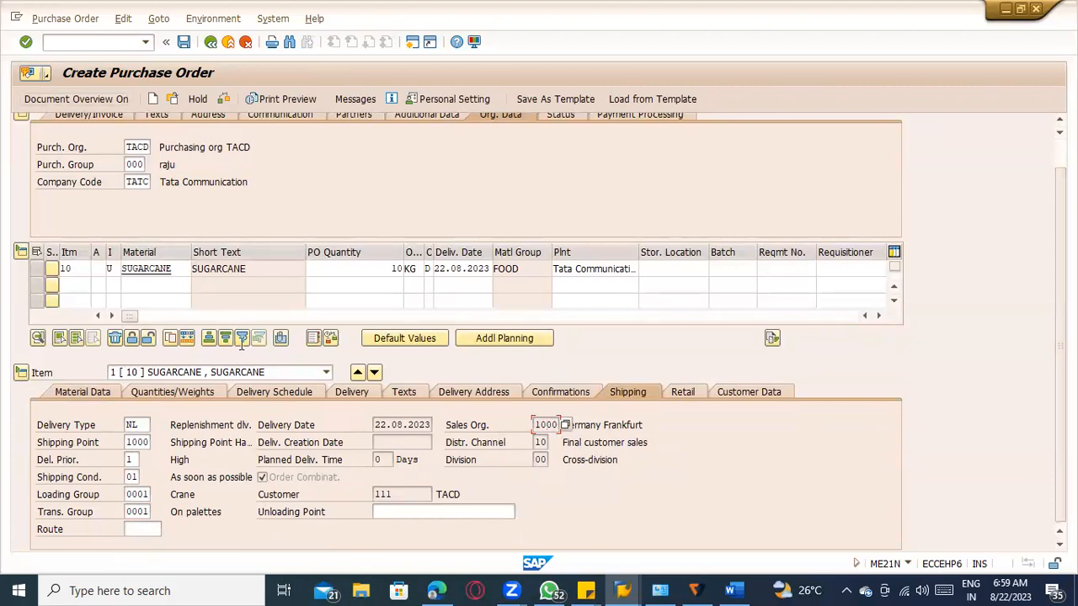
scroll(539, 332, up, 1)
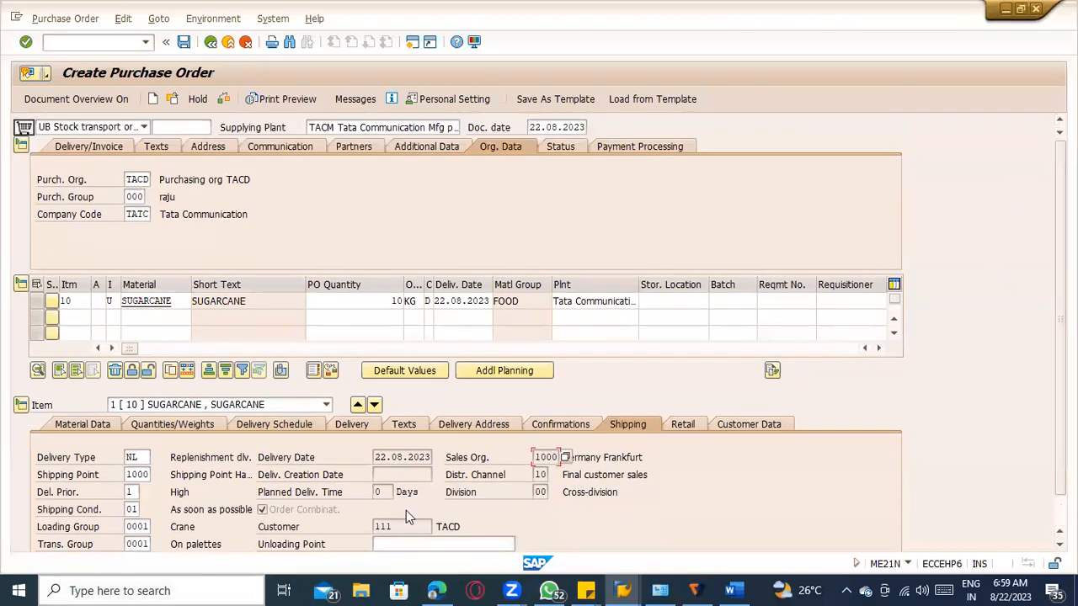
scroll(1039, 445, down, 1)
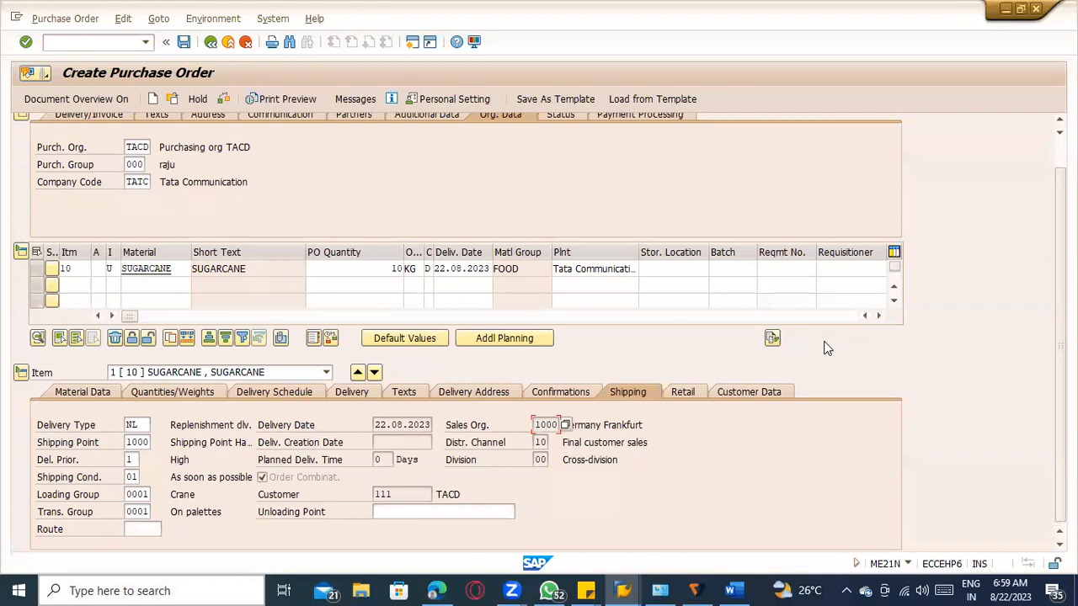
scroll(828, 348, up, 1)
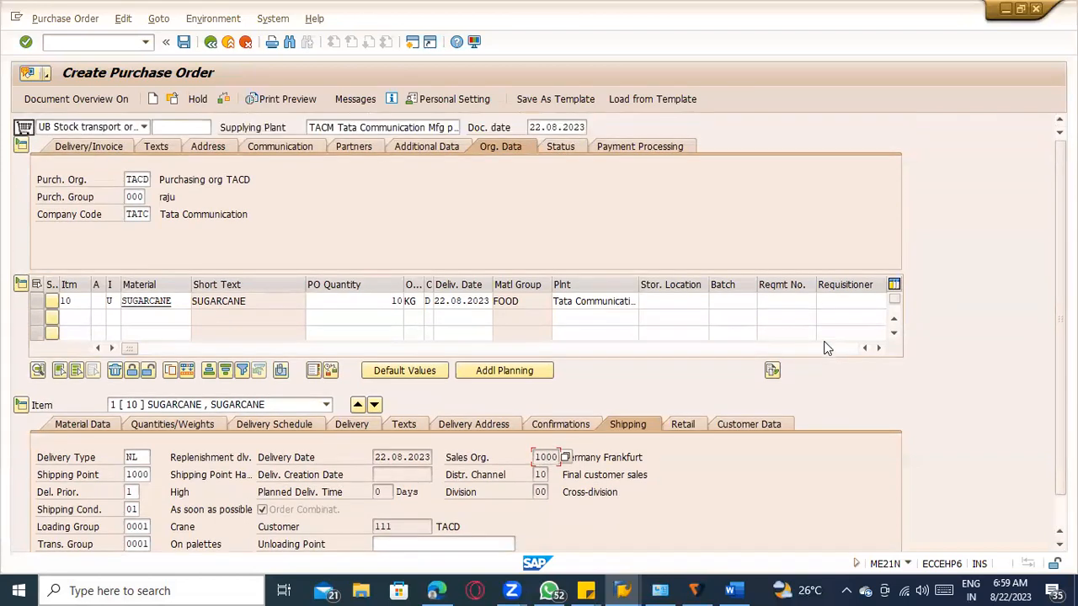
scroll(827, 349, down, 1)
scroll(825, 345, down, 1)
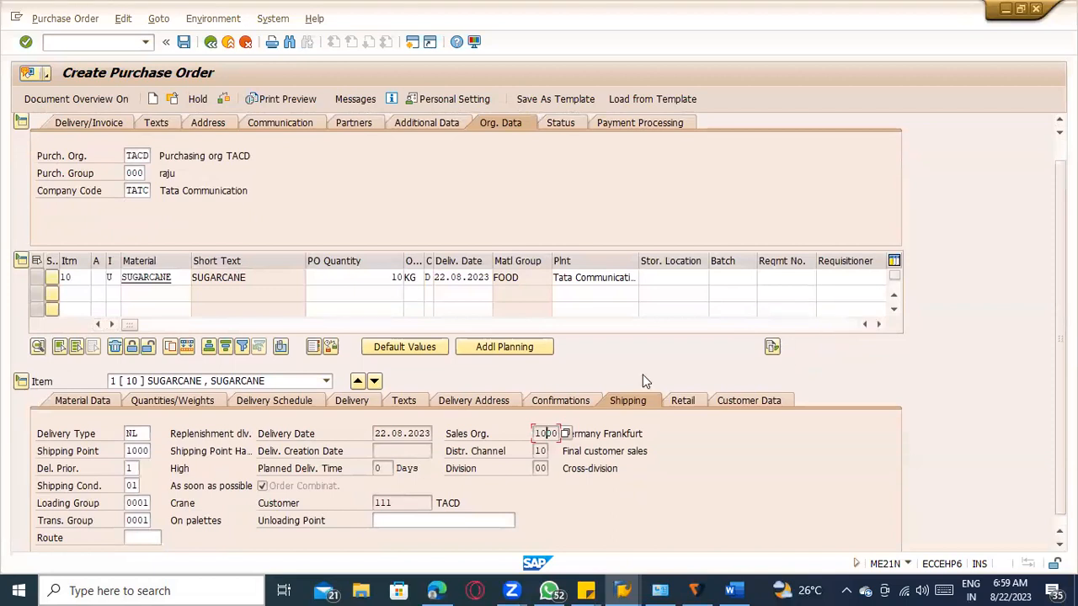
Open the customizing transaction SPRO in a new session
click(69, 41)
text(/nspro)
key(Return)
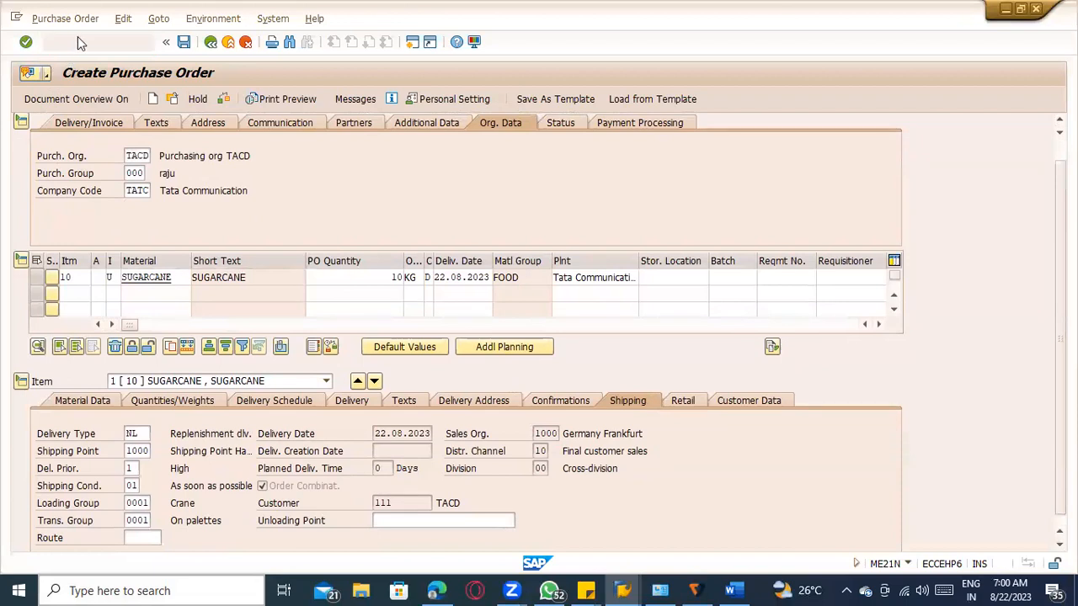
Switch to the ERP_8.45 notes in Word and highlight the customer number and receiving plant line under MM configuration in yellow
key(alt+Tab)
key(alt+Tab)
key(alt+Tab)
key(alt+Tab)
scroll(459, 267, down, 20)
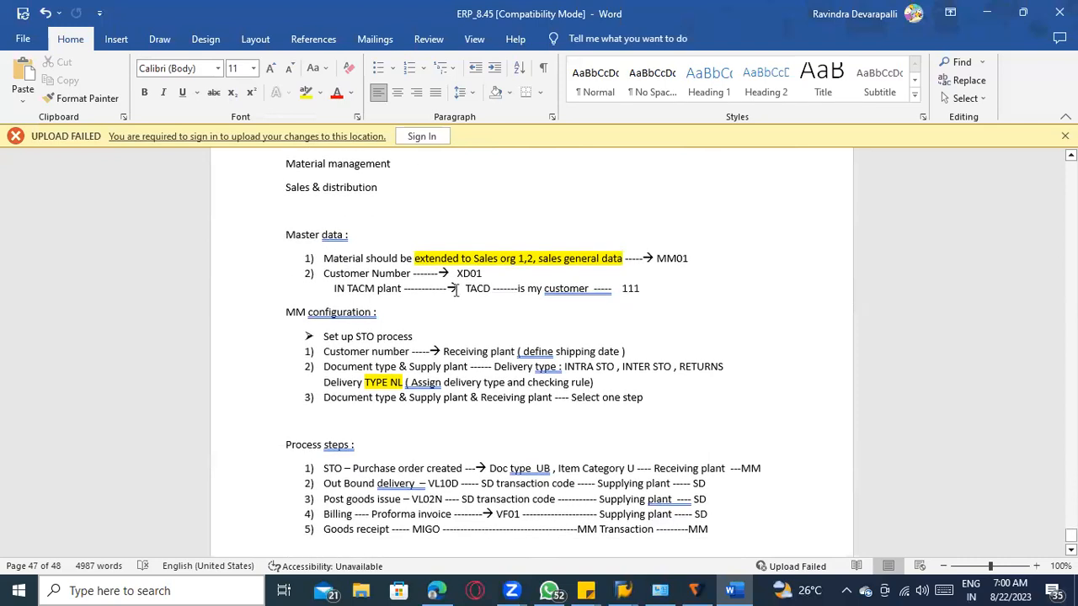
drag(627, 348, 320, 352)
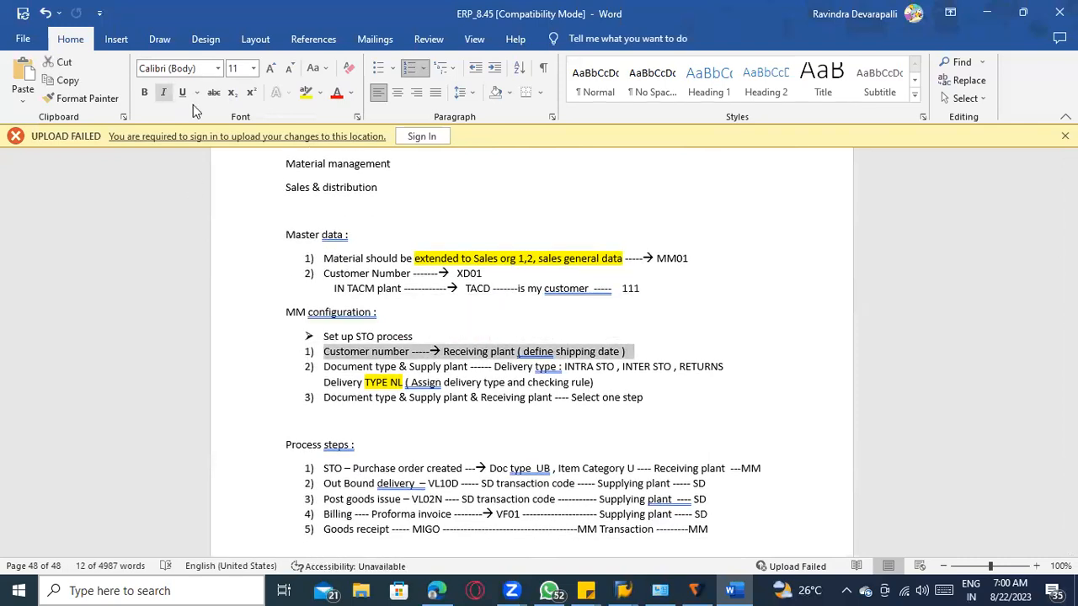
click(306, 91)
click(323, 351)
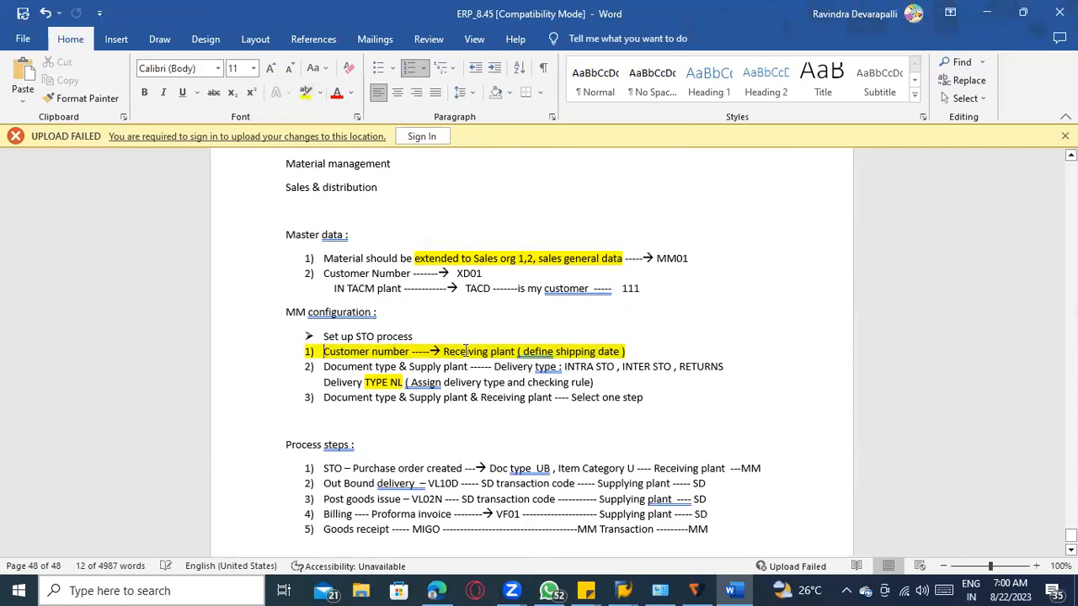
Append "& sales are to supplying plant" to the highlighted customer number line
click(649, 348)
text(& )
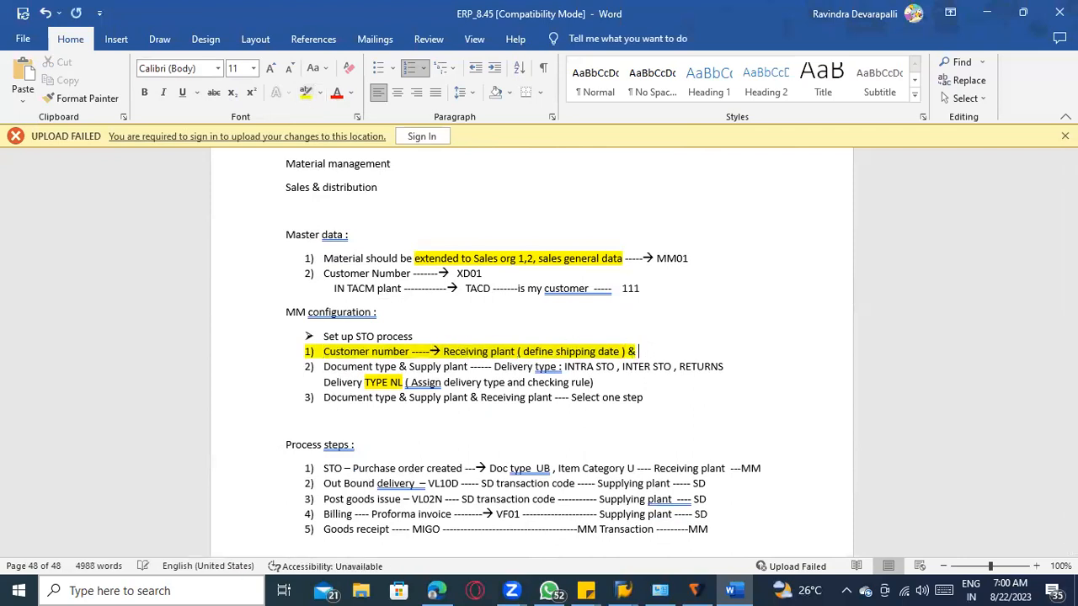
text(Shipping)
key(BackSpace)
key(BackSpace)
key(BackSpace)
key(BackSpace)
key(BackSpace)
key(BackSpace)
key(BackSpace)
key(BackSpace)
key(BackSpace)
key(BackSpace)
key(BackSpace)
key(BackSpace)
text(sales are to supplying plan)
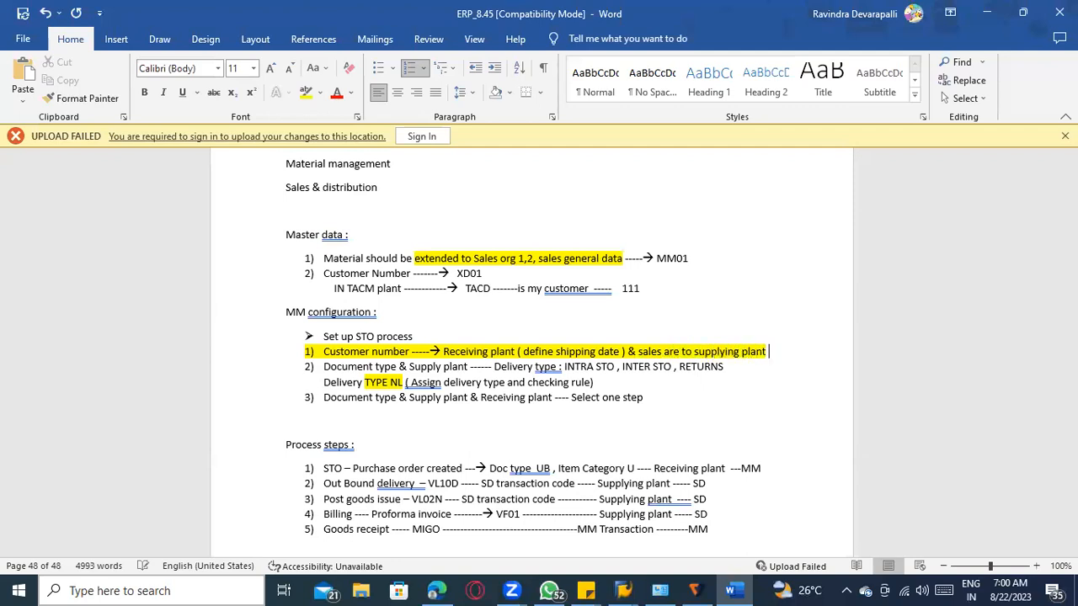
text(t)
Add "1000 & 10 & 00 ------Supplying pl" on a new line beneath the highlighted customer number text
key(Return)
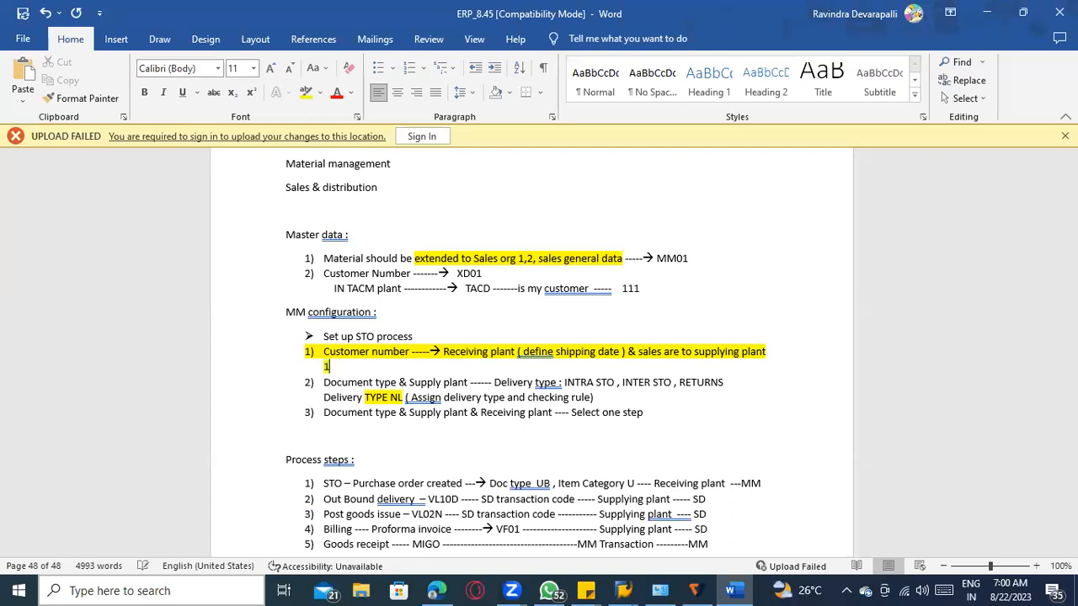
text(1000 & 10 & 00 ------)
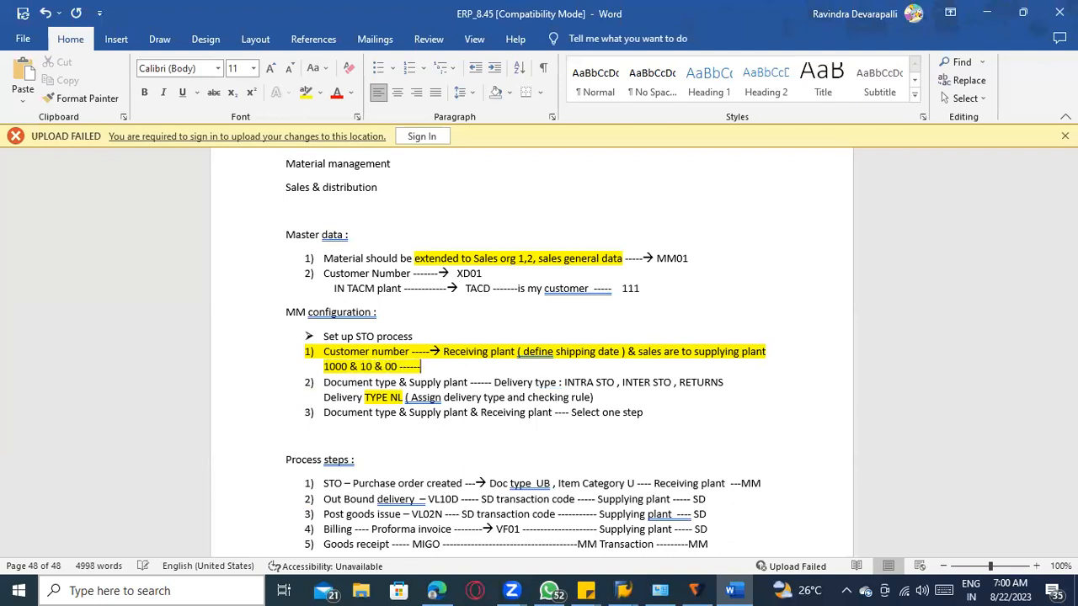
text(Sypplying pa)
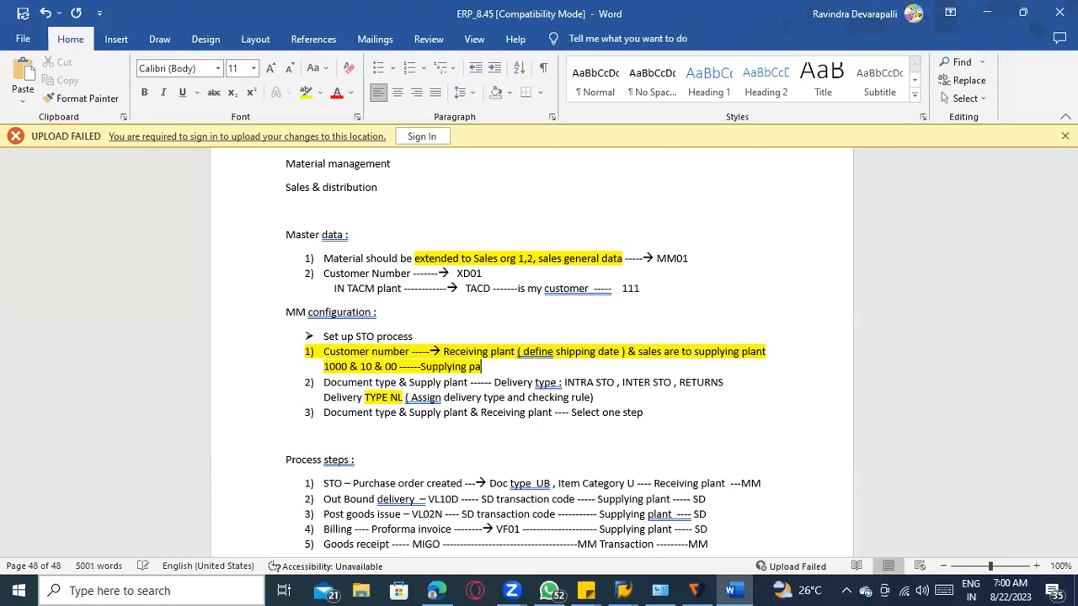
key(BackSpace)
text(l)
Switch to SAP and open the stock transport order plant overview under Materials Management, Purchasing, Purchase Order in the reference IMG
key(alt+Tab)
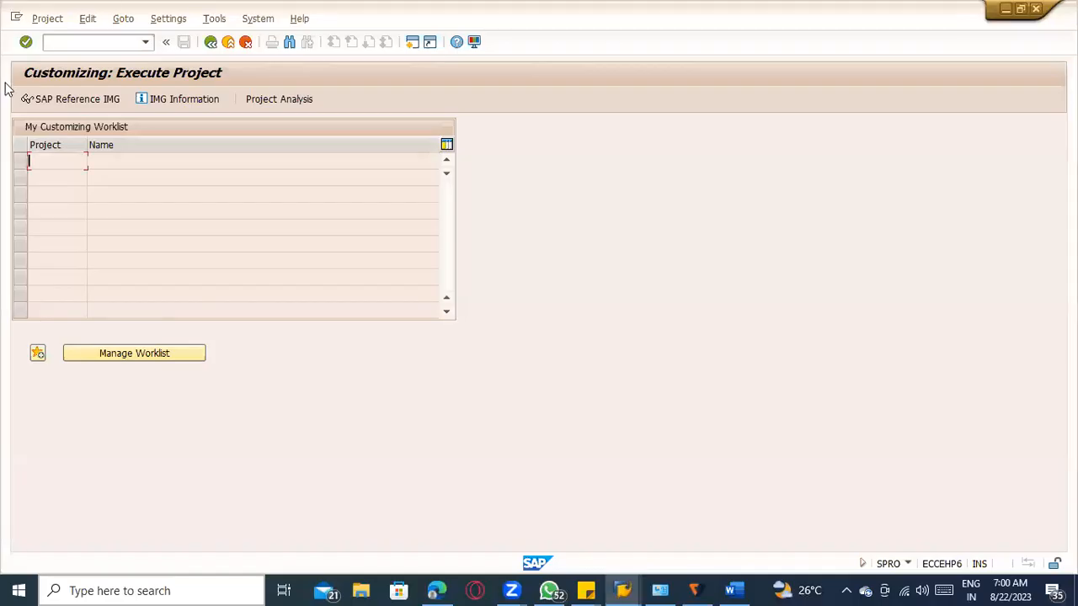
click(40, 97)
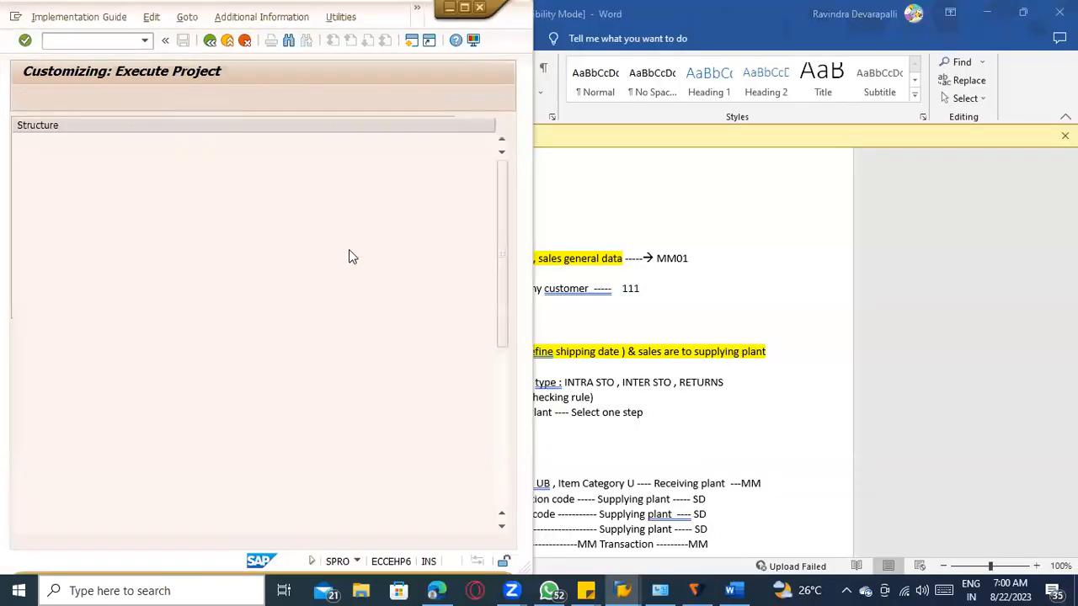
scroll(252, 338, down, 3)
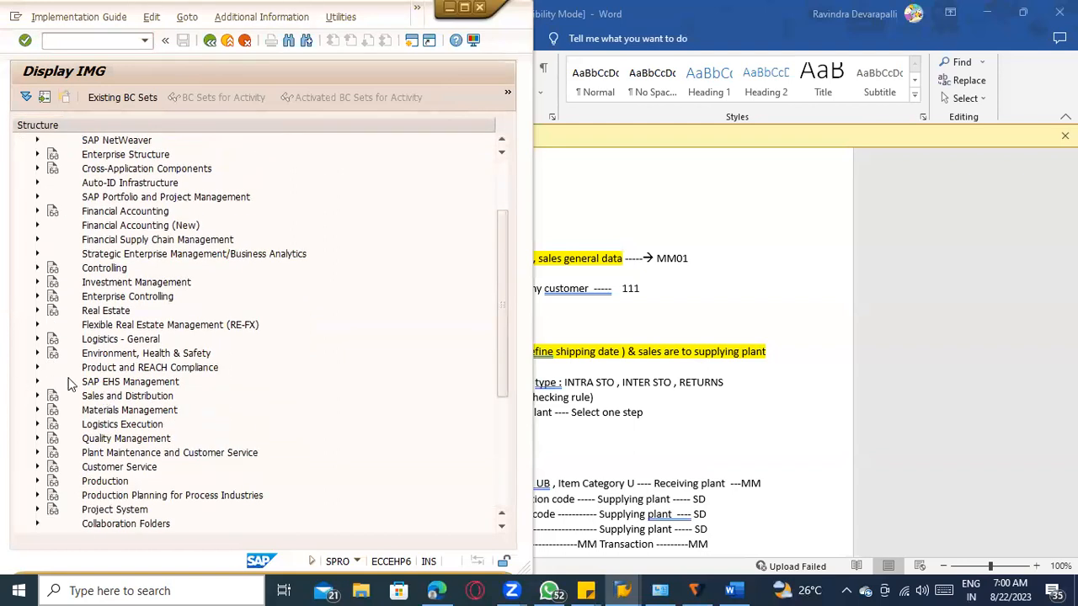
scroll(48, 303, down, 1)
click(37, 382)
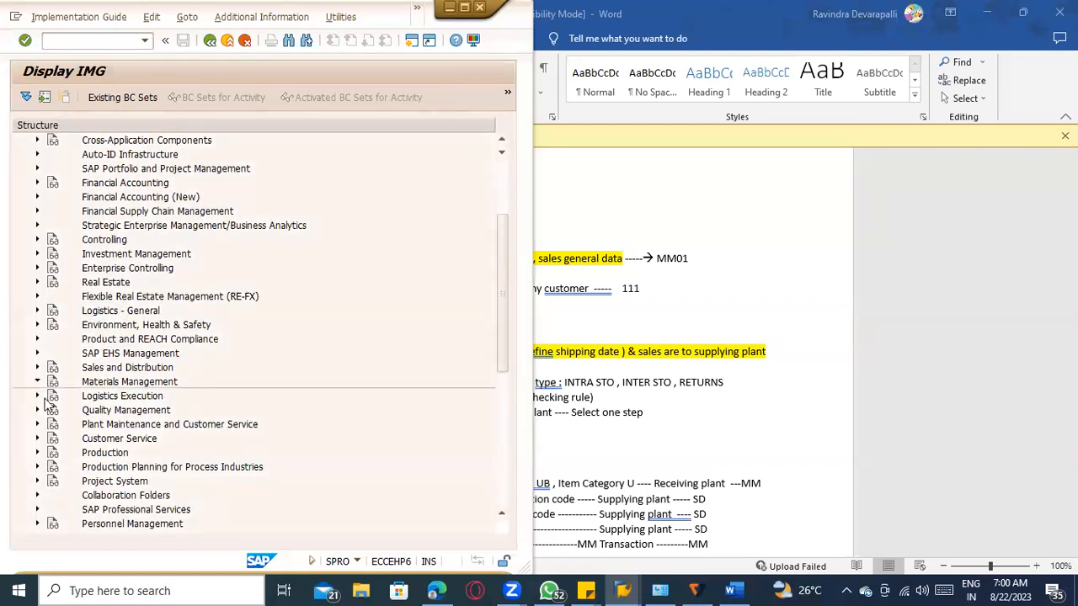
double_click(104, 429)
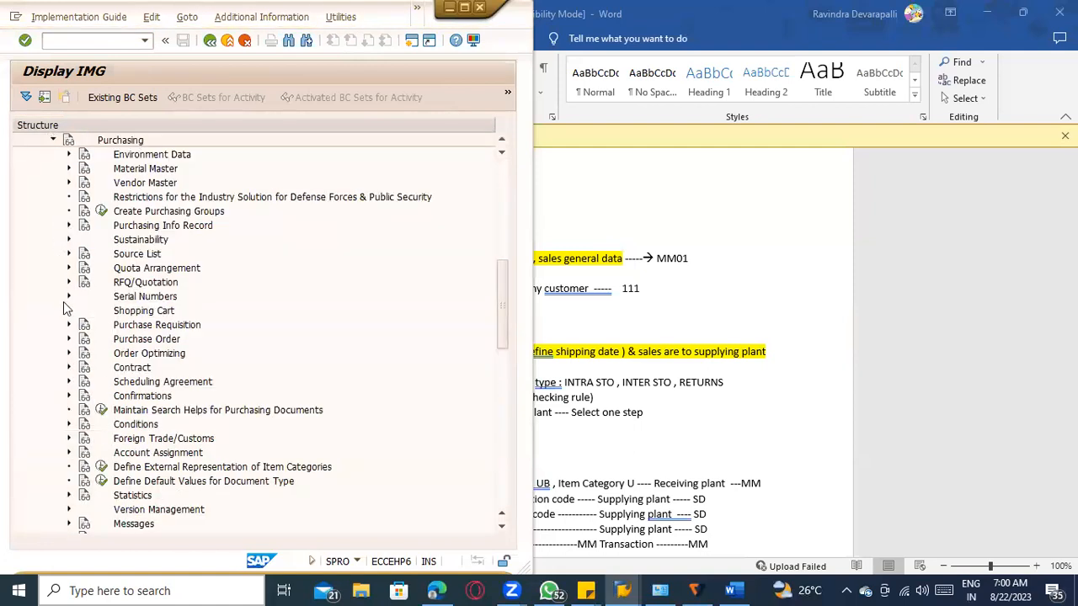
click(69, 339)
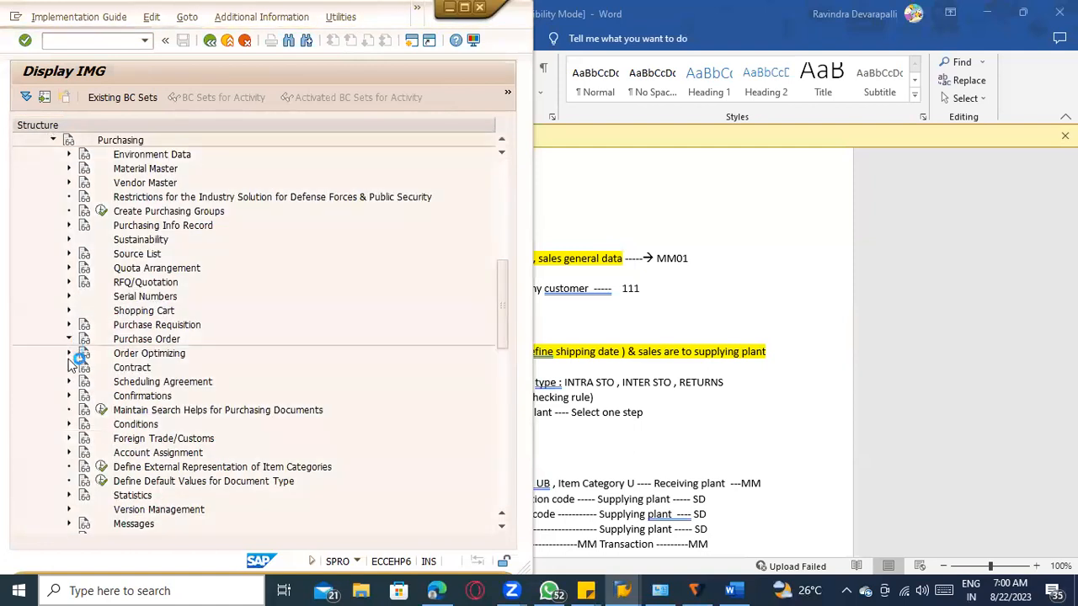
click(85, 339)
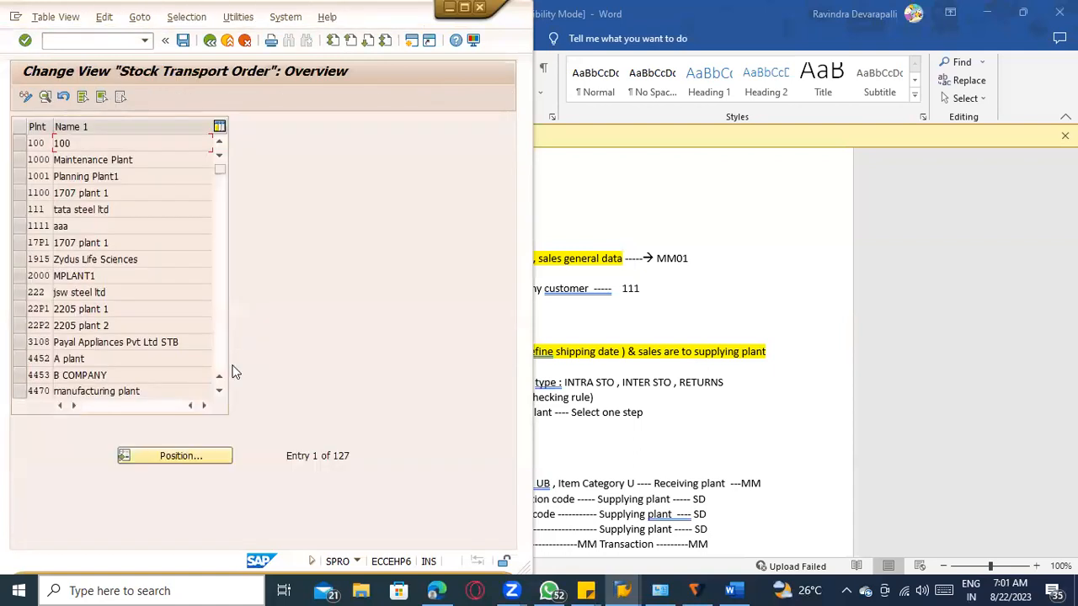
Find plant TACM in the stock transport order overview and open its details
click(202, 455)
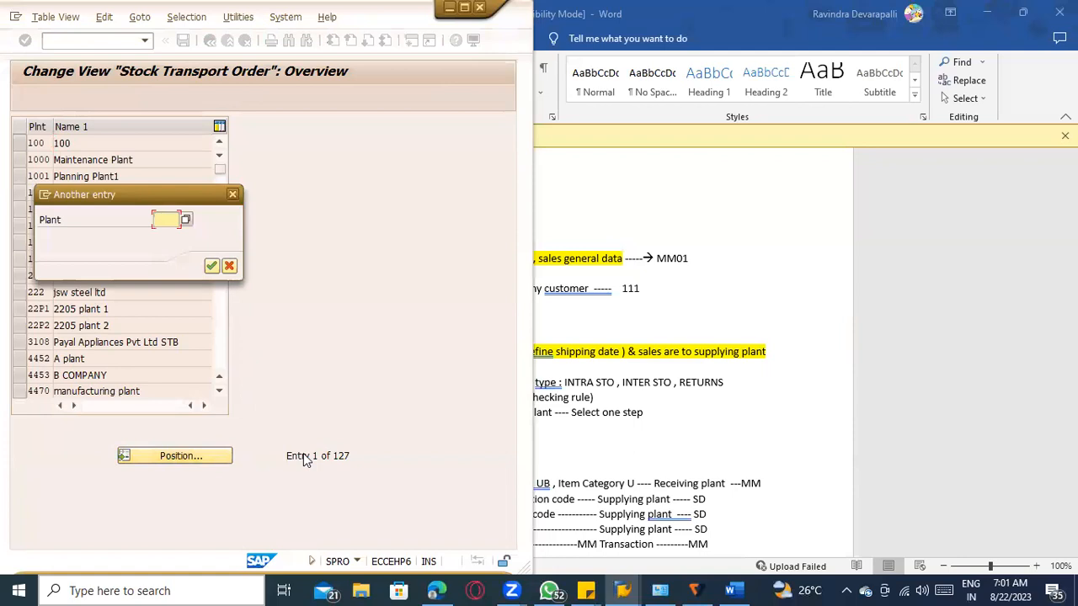
text(TACM)
key(Return)
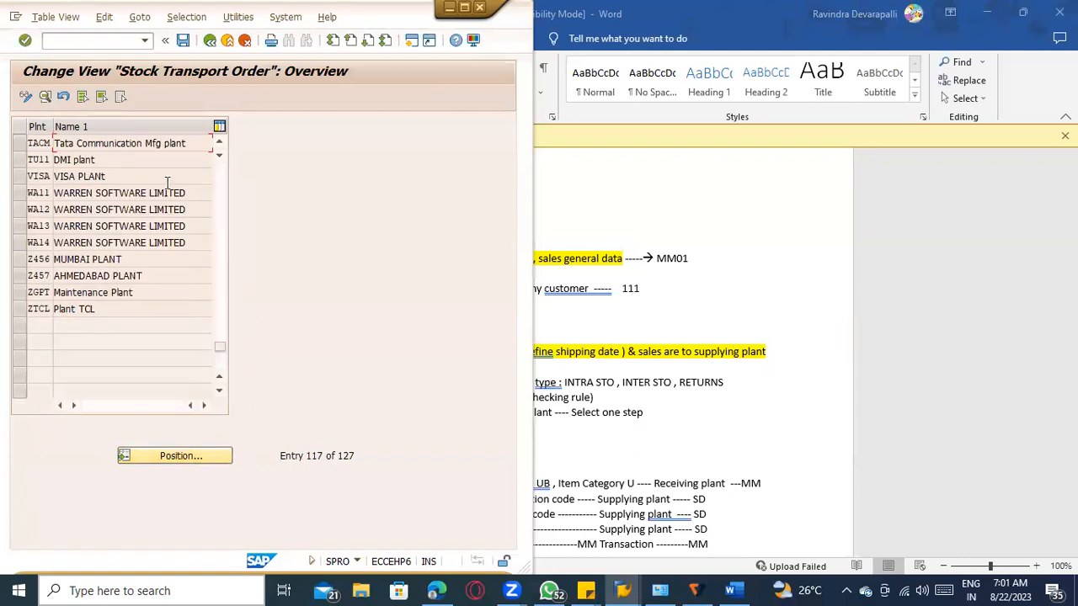
double_click(135, 143)
Review plant TACM's sales organization, distribution channel and division for internal billing in a maximized window
click(152, 247)
click(147, 264)
click(153, 282)
click(150, 264)
click(150, 248)
click(147, 264)
click(145, 282)
click(148, 265)
click(149, 247)
click(148, 282)
drag(133, 124, 212, 123)
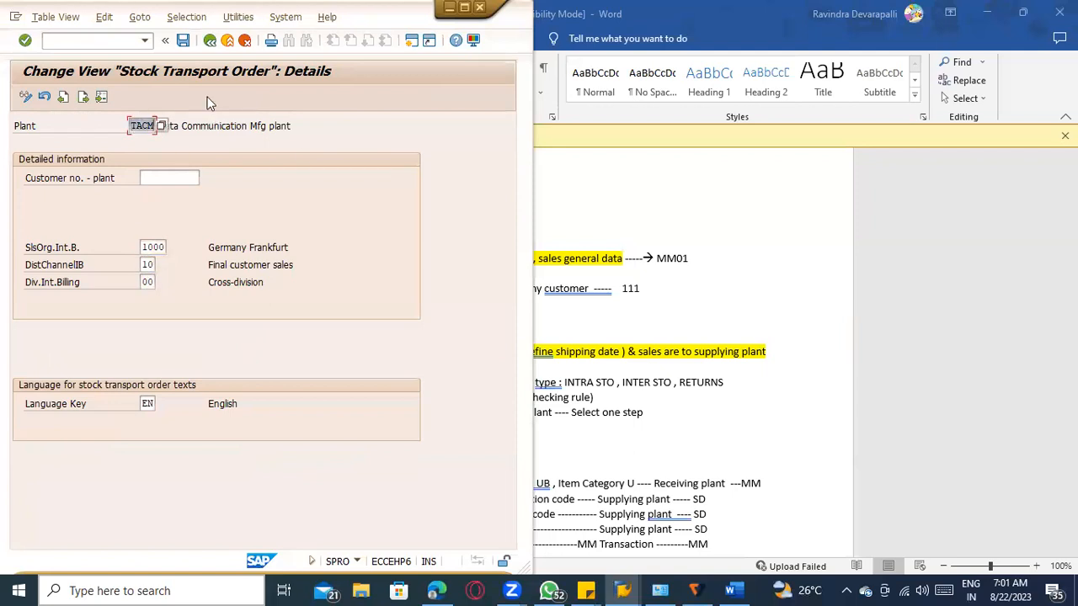
click(464, 8)
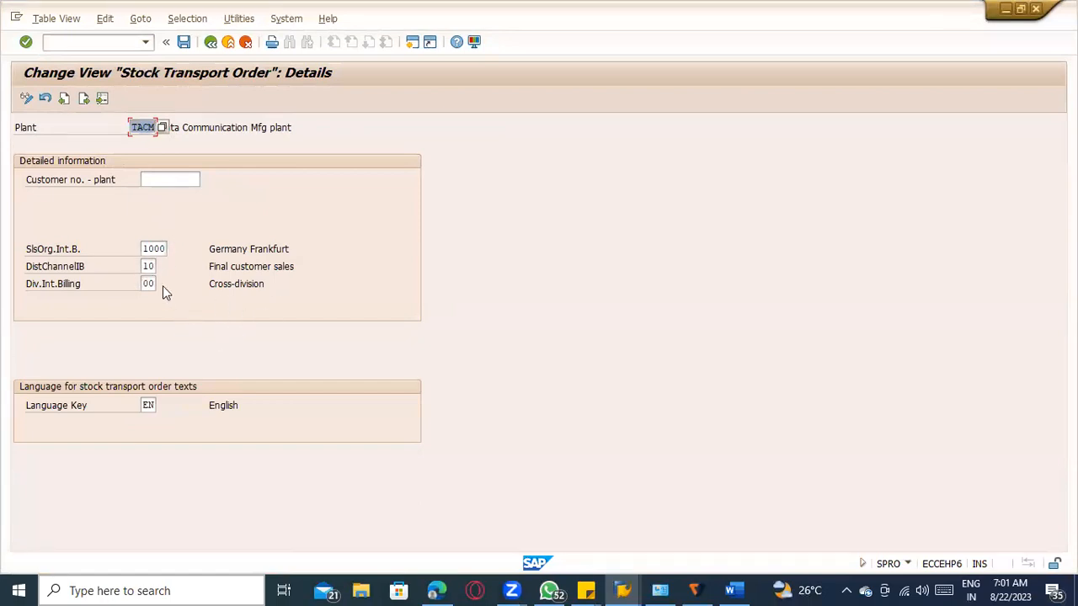
click(161, 249)
key(alt+Tab)
key(alt+Tab)
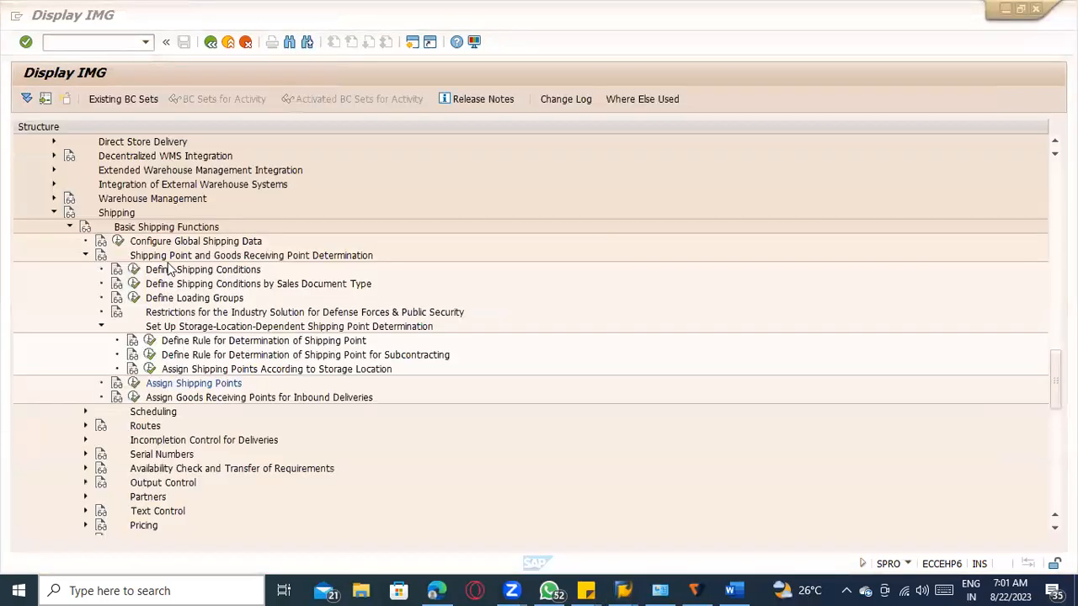
key(alt+Tab)
key(alt+Tab)
key(alt+Tab)
key(alt+shift+Tab)
key(alt+shift+Tab)
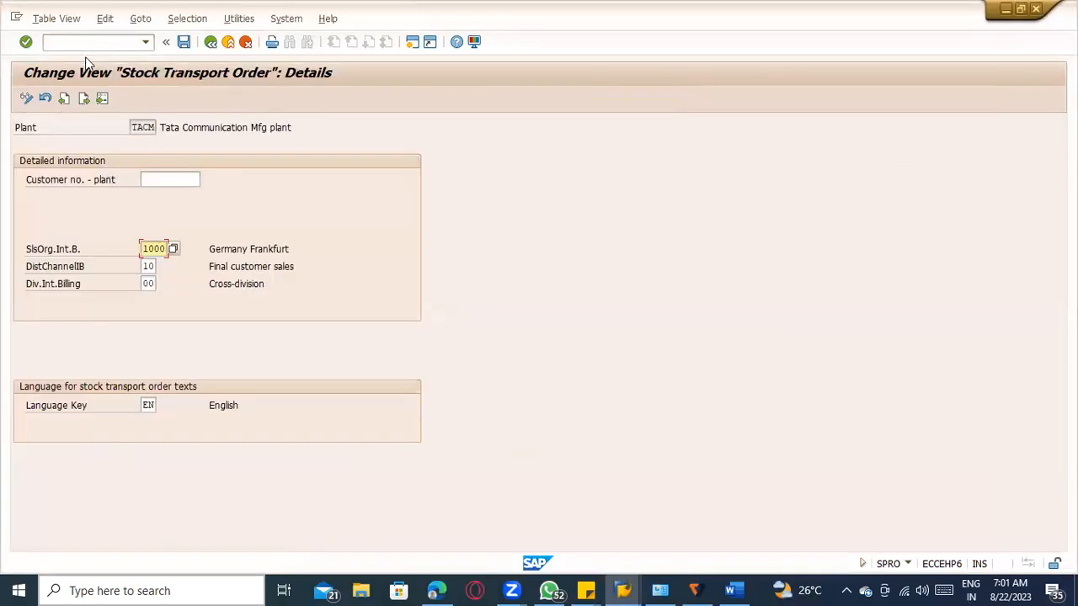
click(90, 39)
key(alt+Tab)
key(alt+Tab)
key(alt+Tab)
key(alt+Tab)
key(alt+shift+Tab)
key(alt+shift+Tab)
key(alt+shift+Tab)
key(alt+shift+Tab)
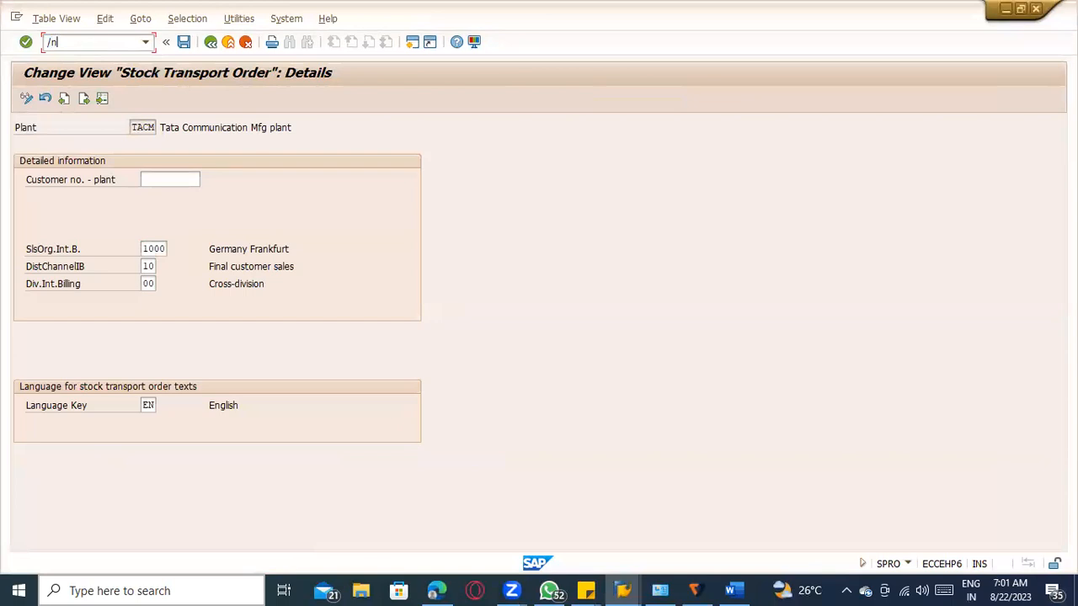
Open transaction ME21N and start a UB stock transport order with TACM as the supplying plant
click(89, 43)
text(/nme21n)
key(Return)
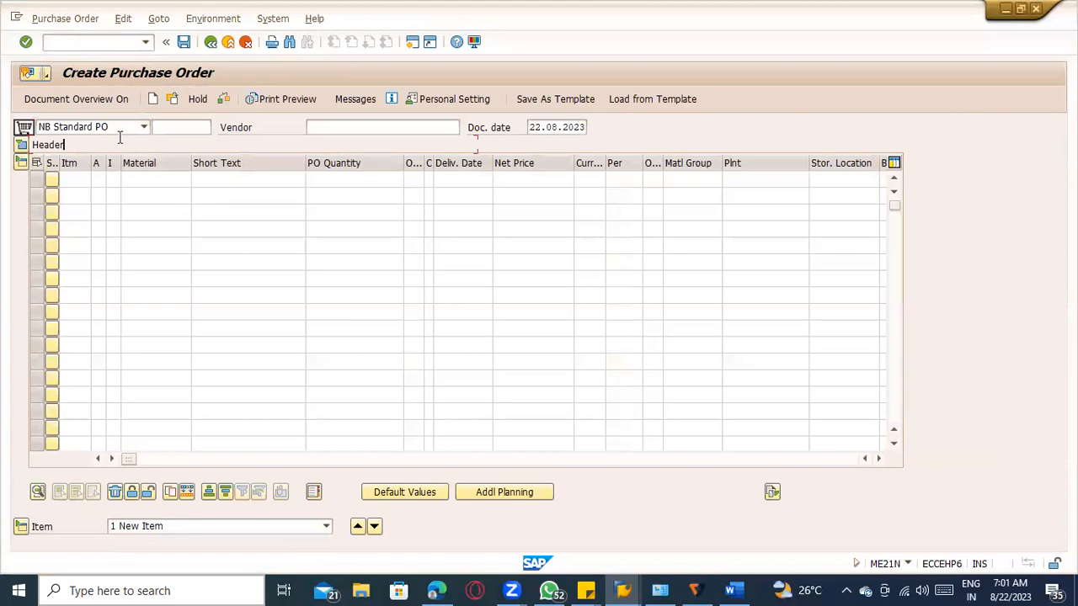
click(121, 128)
key(u)
key(Return)
click(336, 128)
text(TACM)
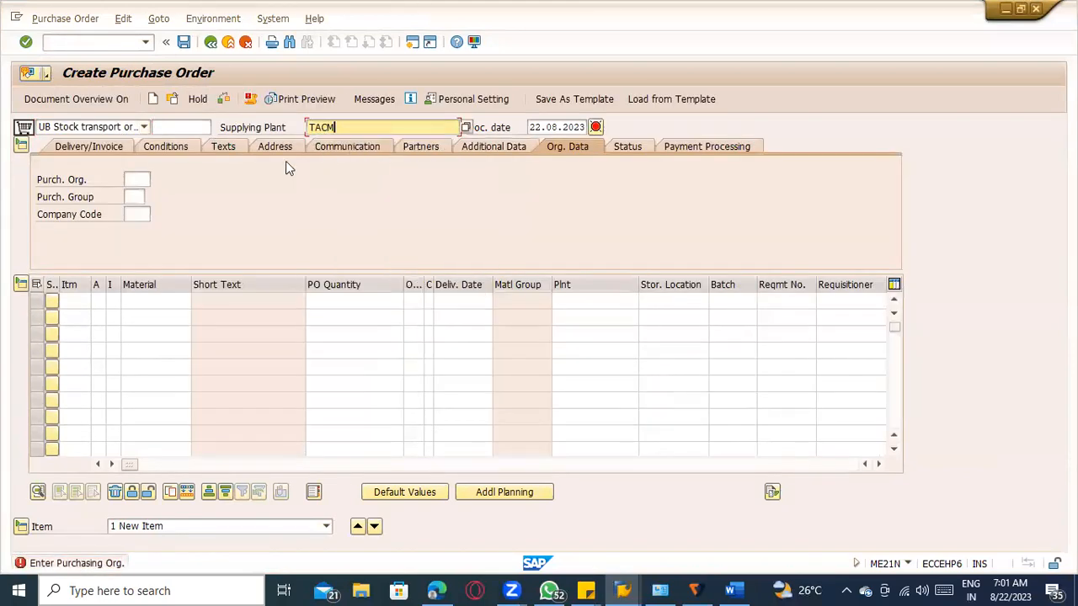
Set the order's purchasing organization to TACD, purchasing group to 001 and company code to TATC
click(139, 179)
text(TACD)
click(140, 196)
text(001)
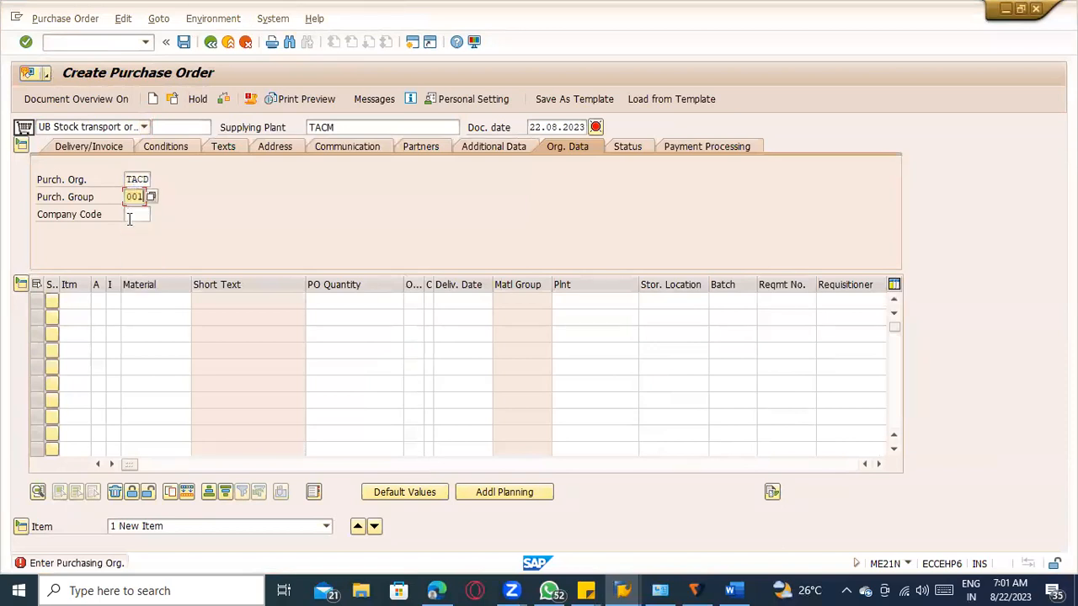
click(132, 214)
click(135, 230)
Add an item with category U, material SUGARCANE, quantity 10, plant TACD and storage location 0001
click(142, 302)
click(139, 316)
click(592, 301)
click(594, 318)
click(642, 302)
click(645, 315)
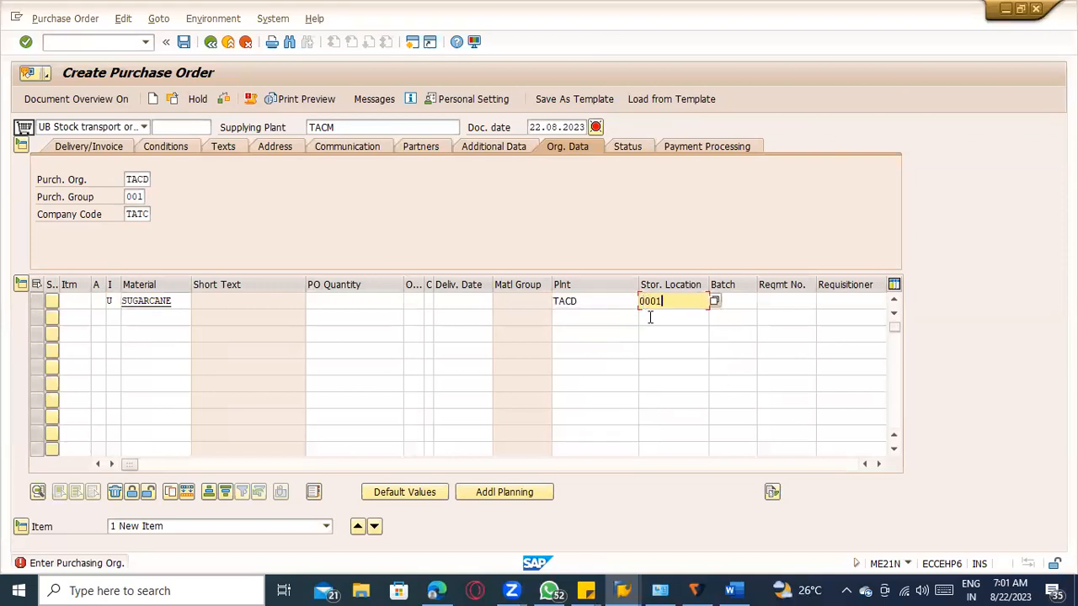
key(Return)
click(370, 303)
click(370, 317)
Check the SUGARCANE item's shipping data and the issued messages, and save the stock transport order
click(640, 426)
key(ctrl+s)
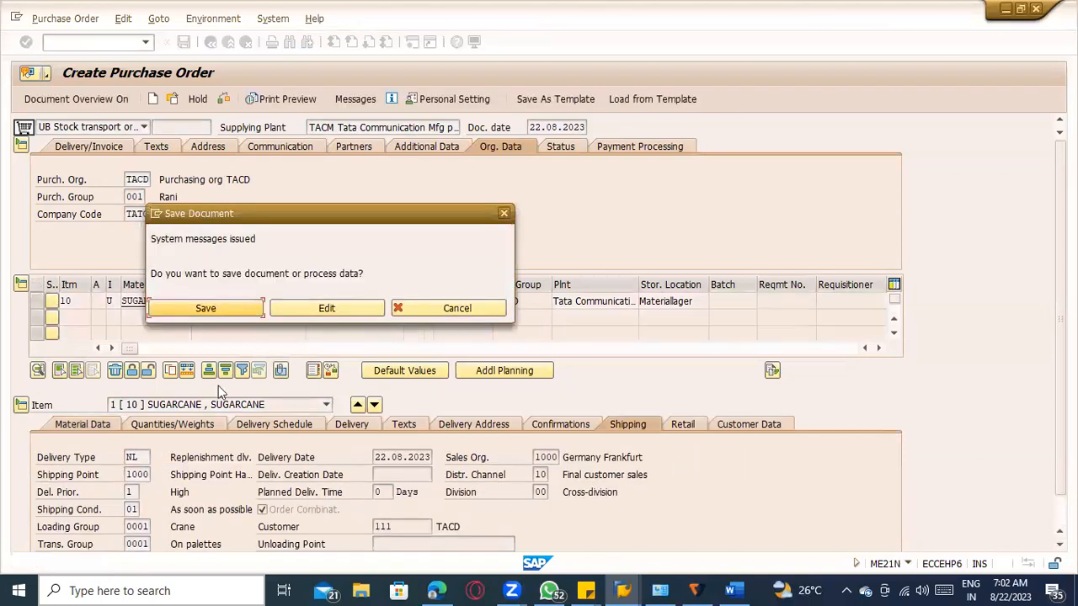
click(313, 307)
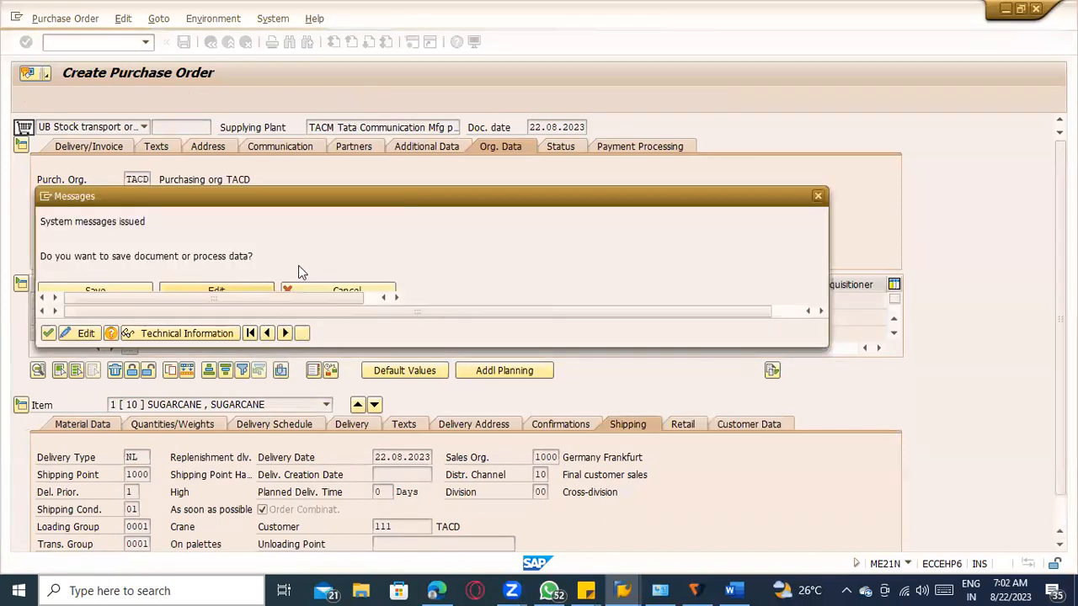
click(48, 334)
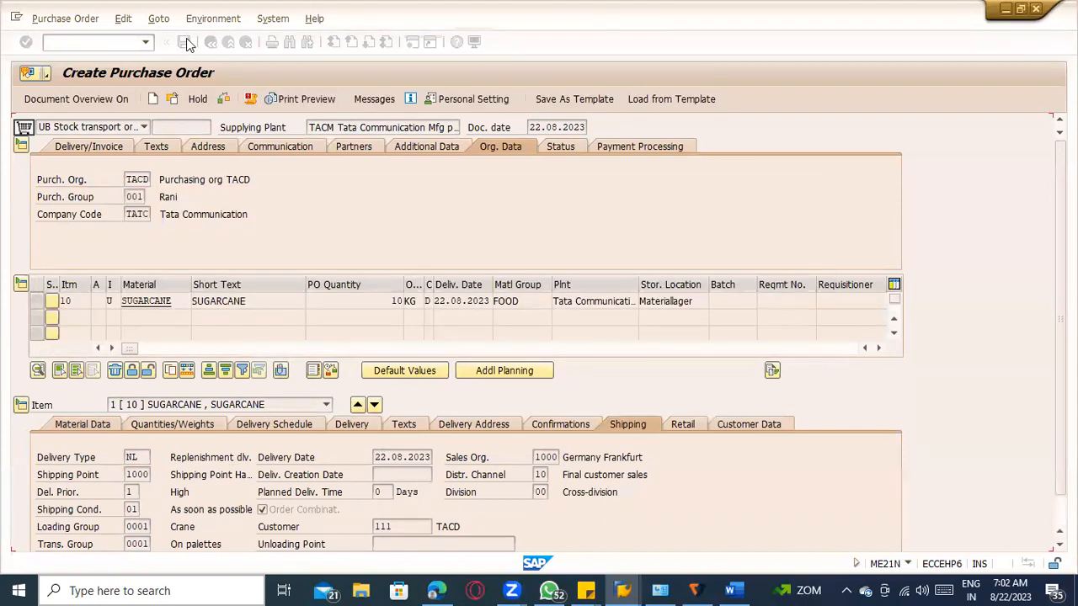
click(186, 44)
click(214, 305)
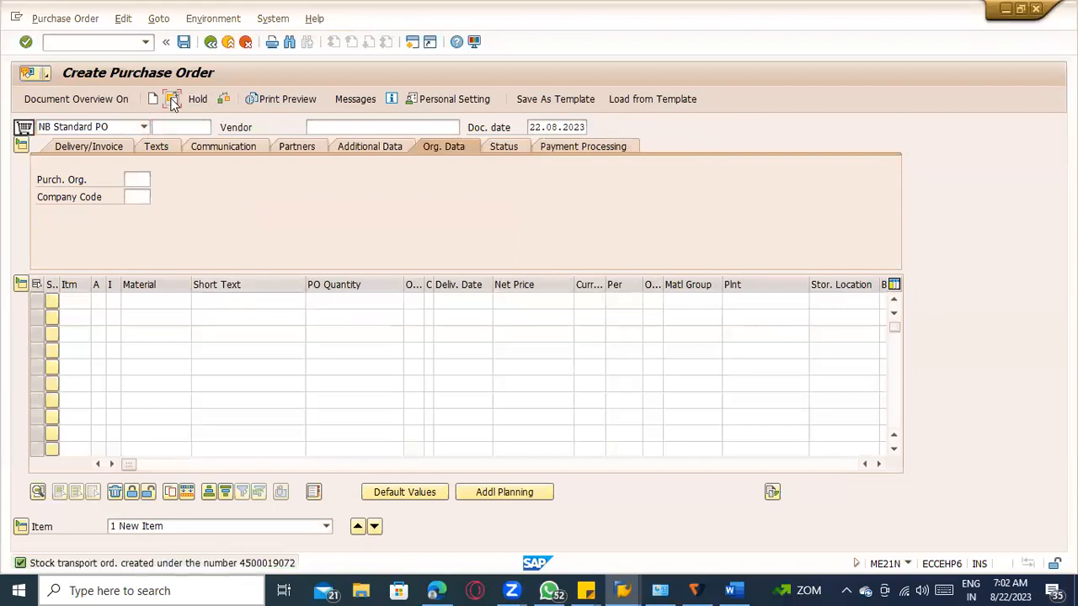
Display the saved stock transport order and review the shipping data of its SUGARCANE item
click(172, 100)
key(Return)
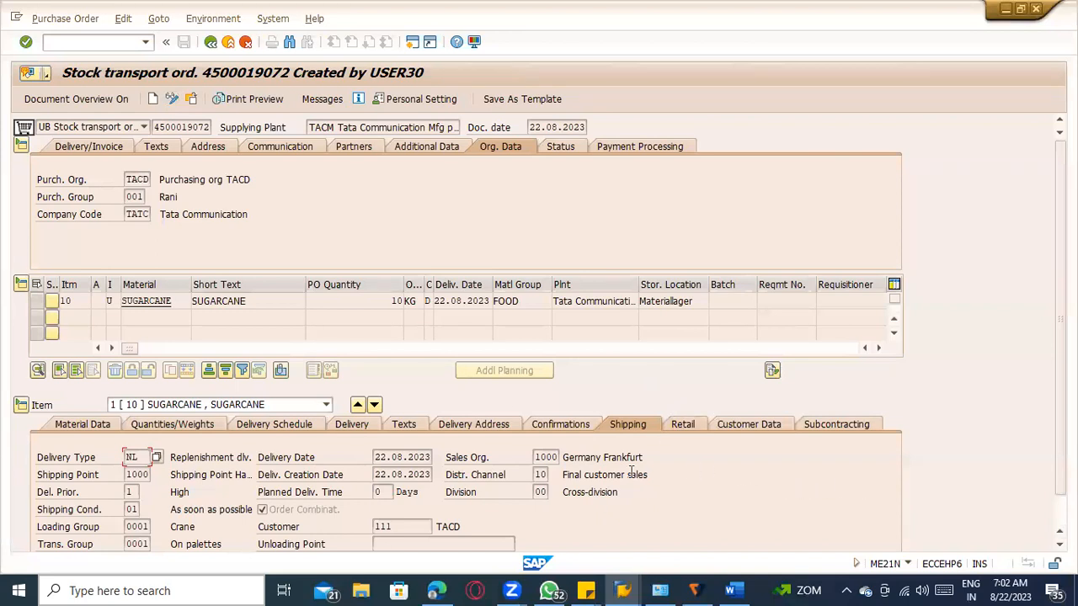
scroll(210, 477, down, 1)
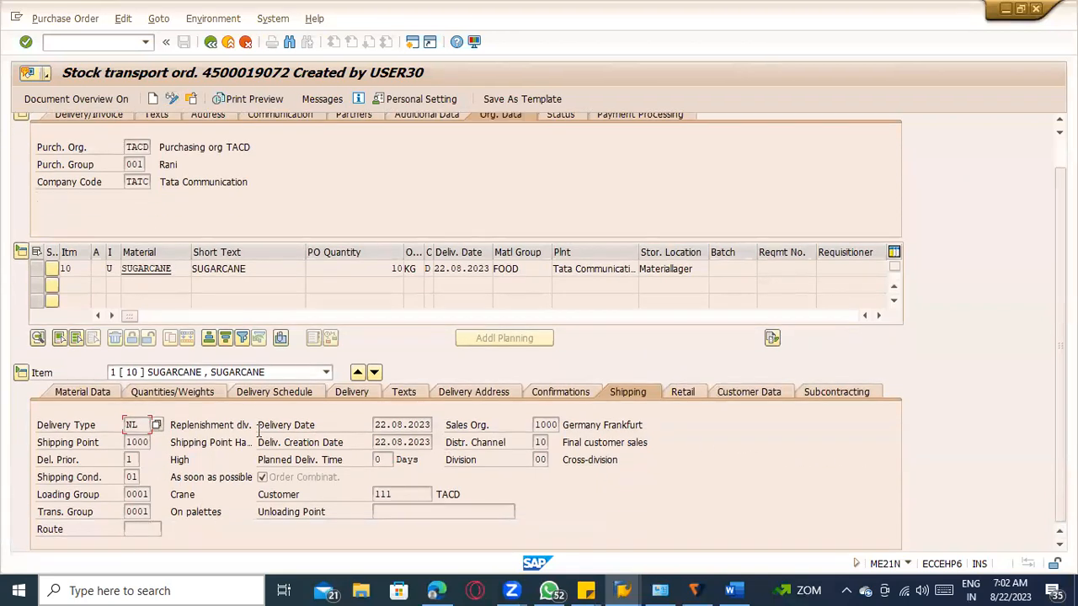
scroll(259, 431, up, 1)
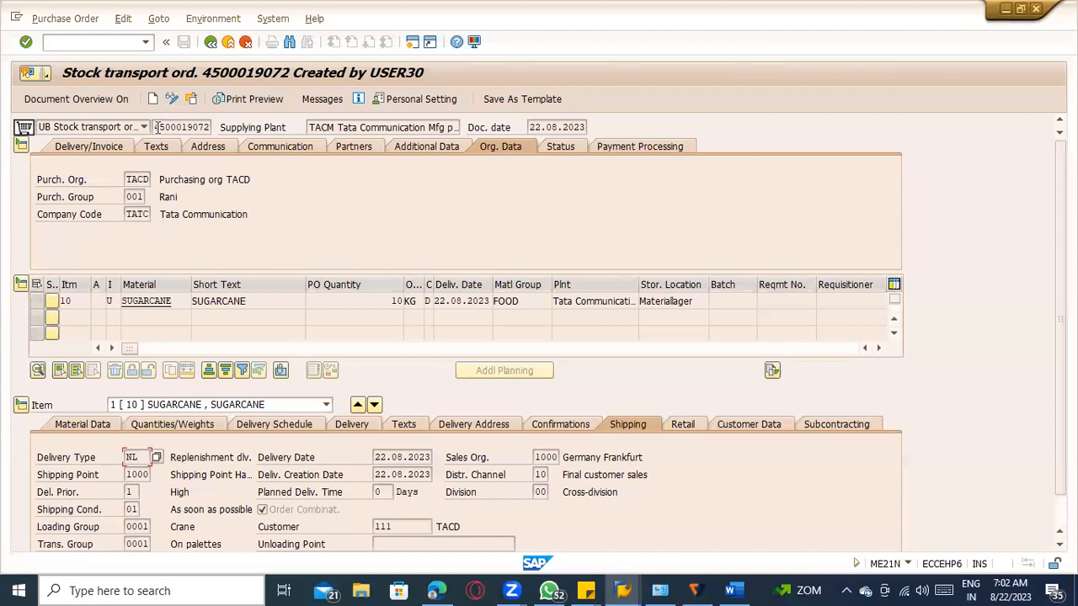
scroll(845, 440, down, 1)
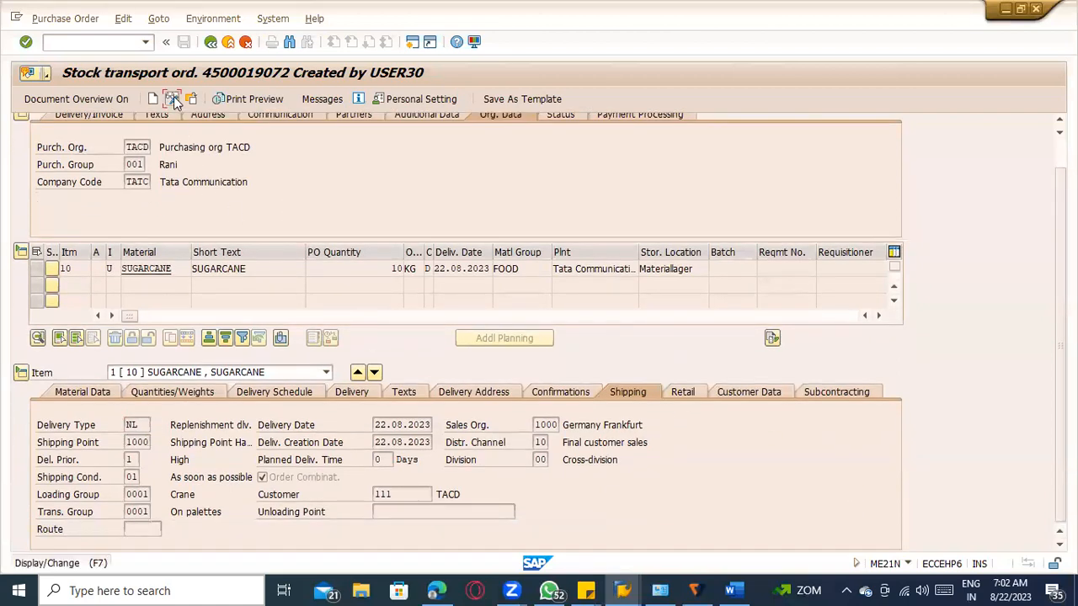
scroll(215, 160, up, 1)
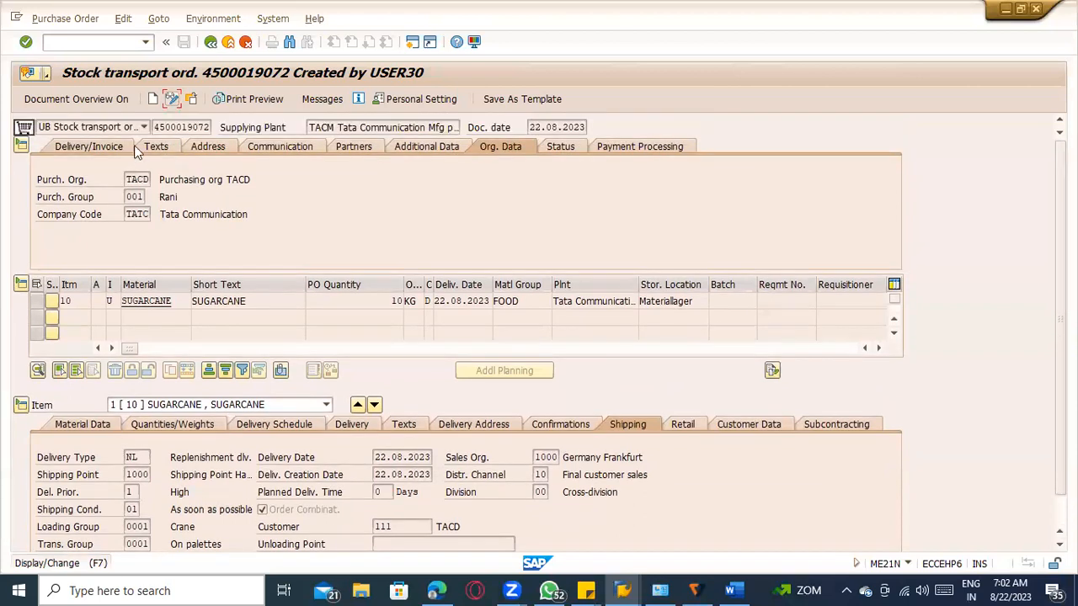
Select the stock transport order's number and try to open SE16N in a new session
drag(152, 126, 223, 127)
click(71, 46)
text(/ose16n)
key(Return)
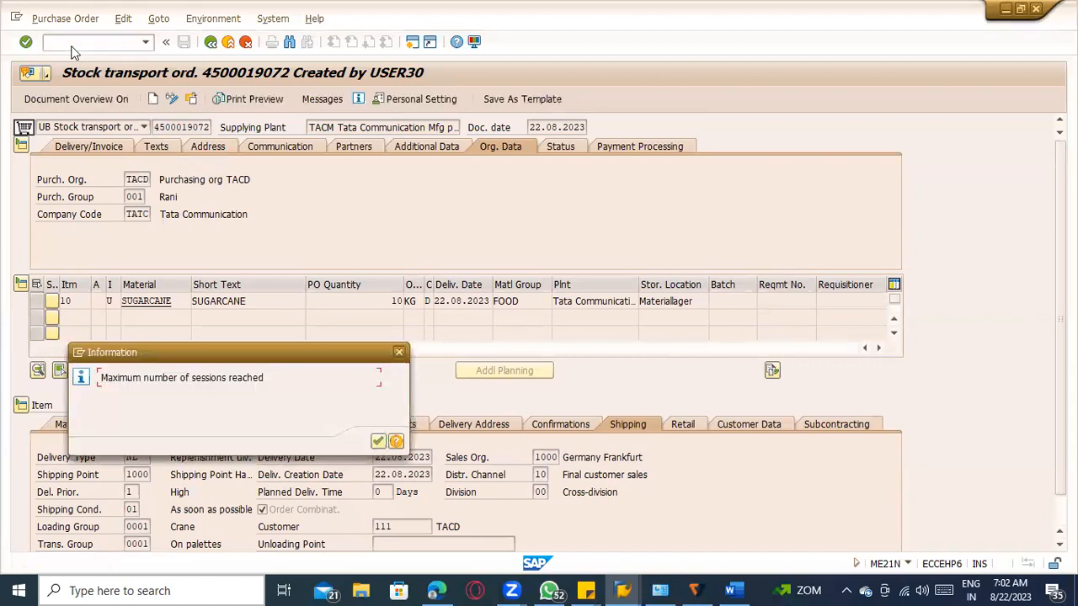
key(Return)
Open SE16N in the existing IMG session and look up the stock transport order in table EKPO
key(alt+Tab)
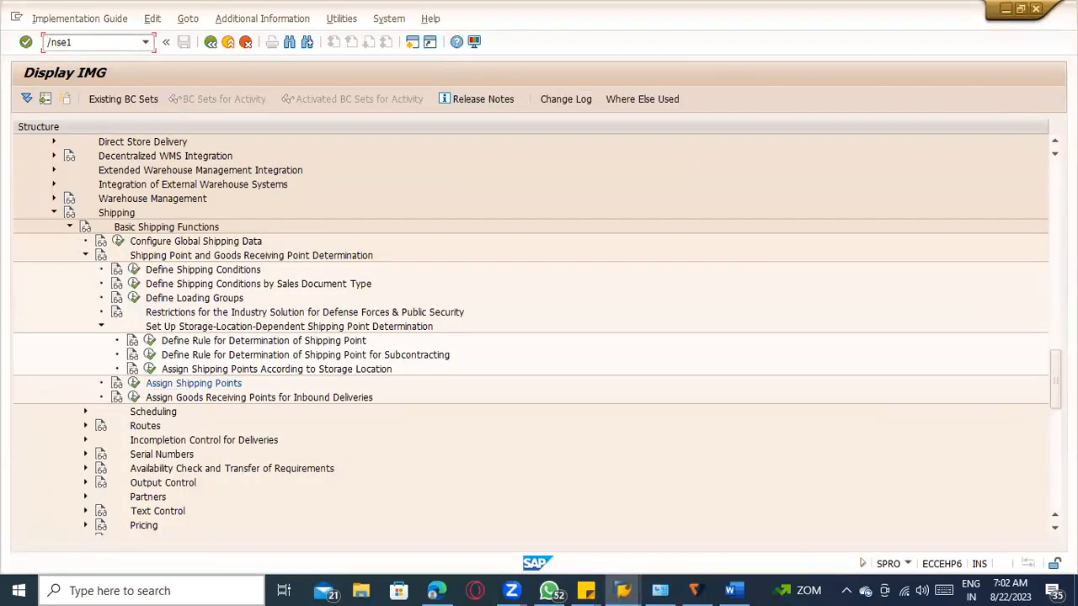
click(27, 41)
text(ekp)
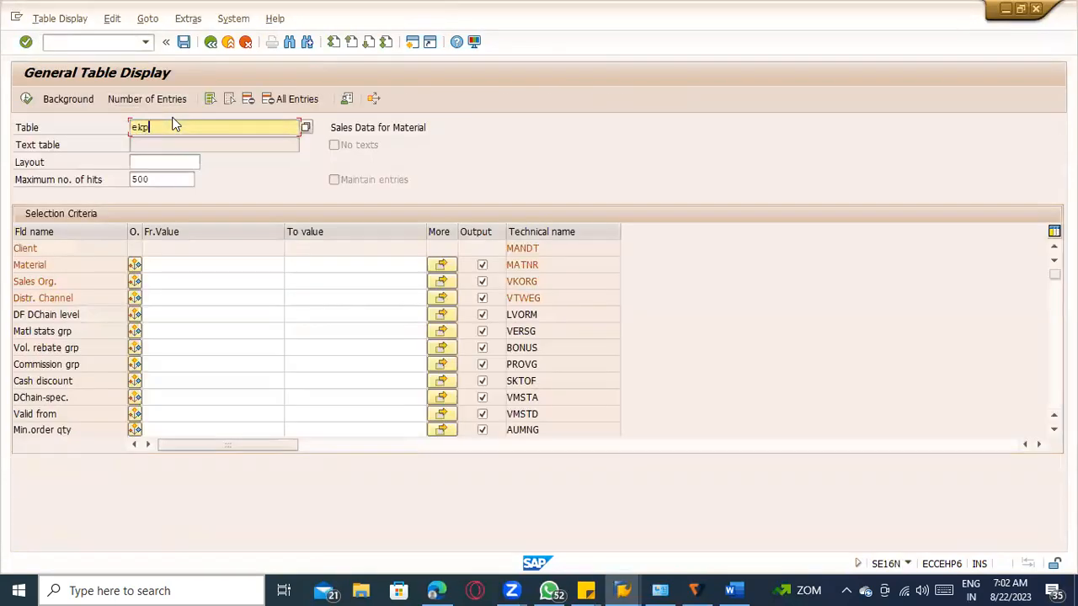
text(o)
key(Return)
click(178, 264)
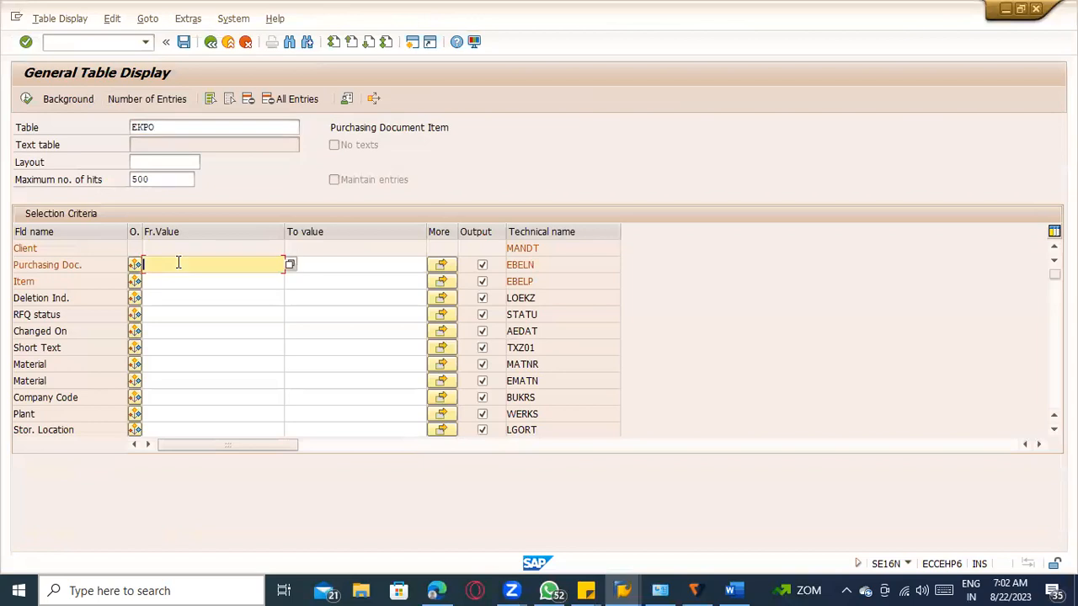
click(28, 101)
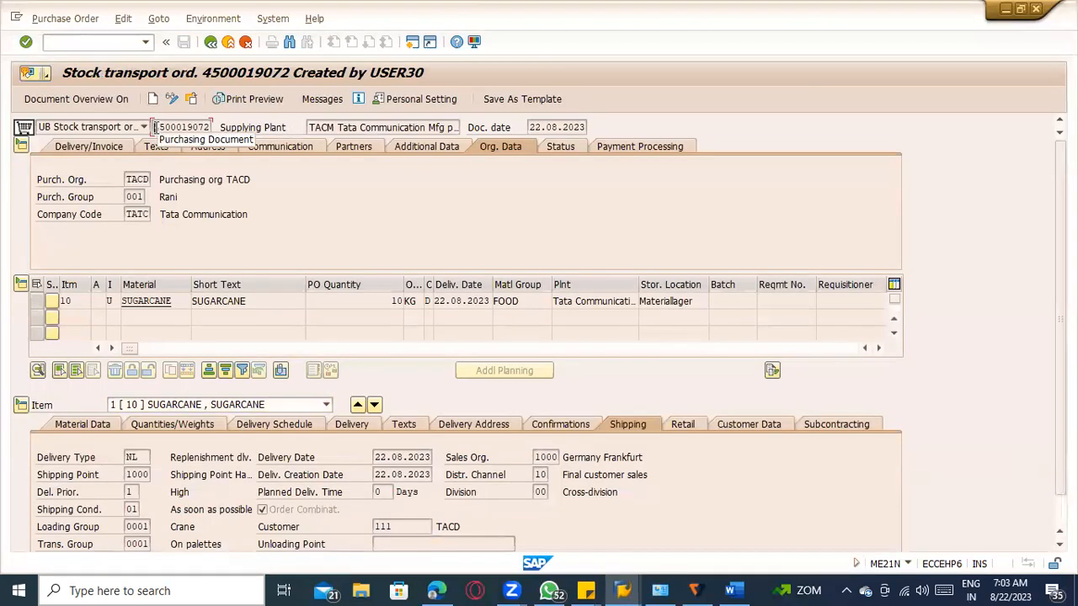
Copy the stock transport order's number and review the outbound delivery through goods receipt steps in the Word notes
drag(156, 127, 227, 130)
key(ctrl+c)
click(733, 590)
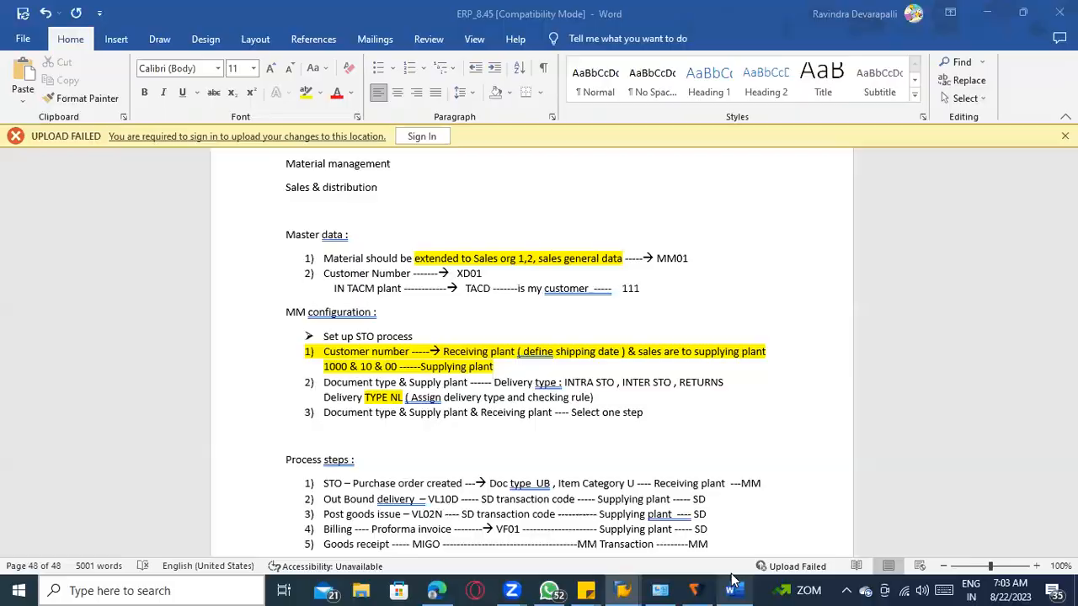
scroll(318, 379, down, 3)
drag(334, 320, 459, 321)
click(364, 334)
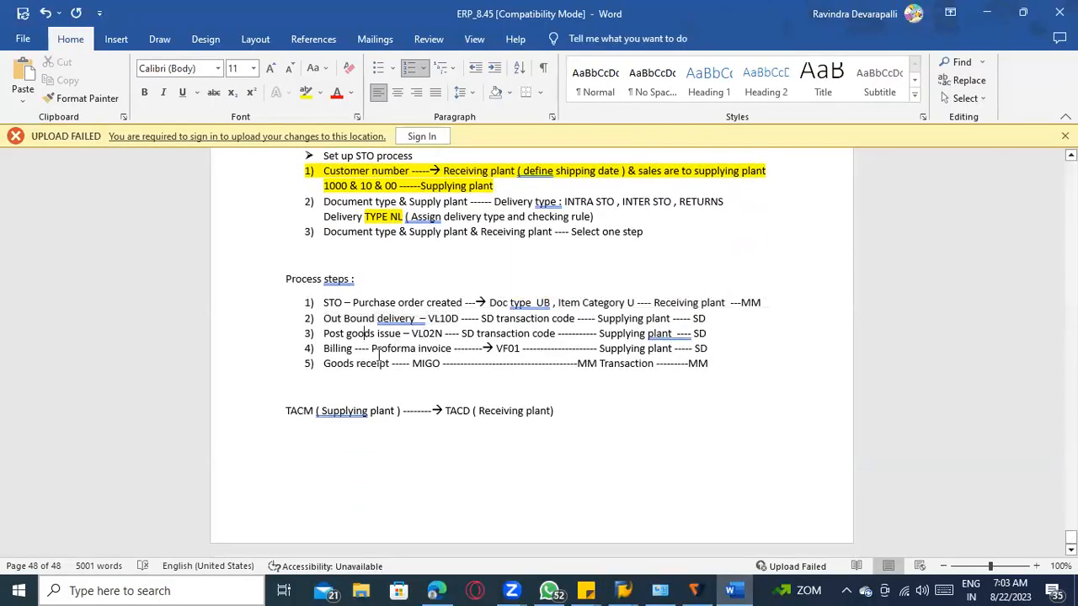
drag(716, 367, 338, 320)
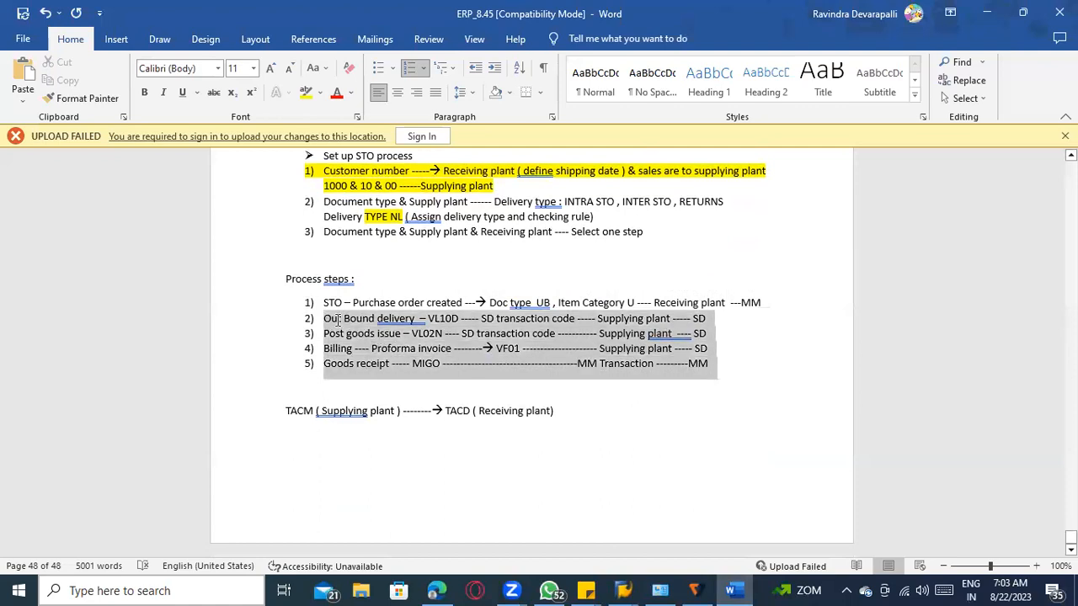
click(355, 322)
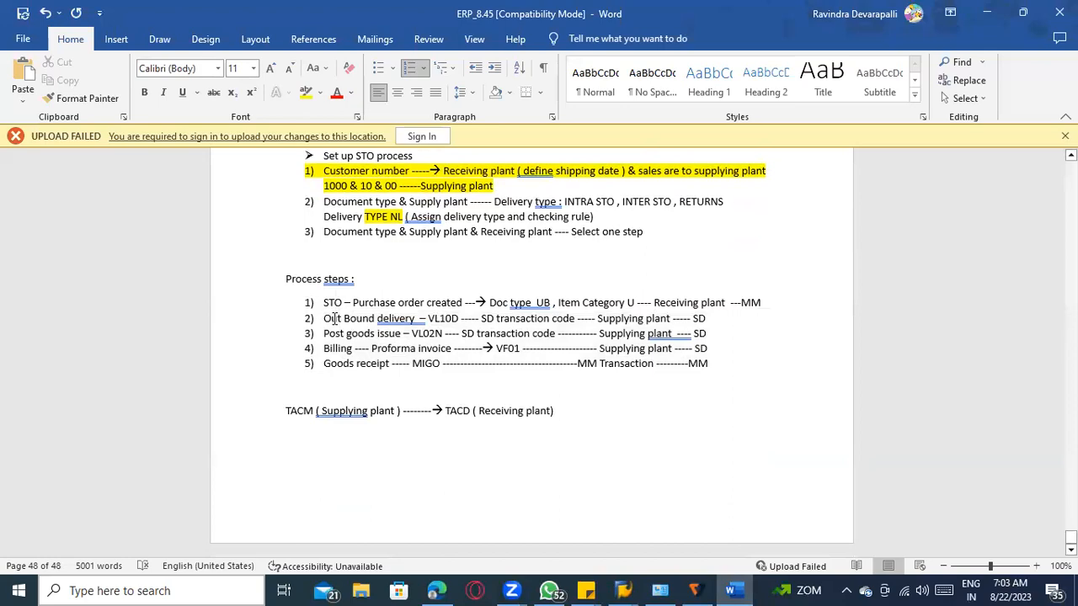
Switch back to SAP, open VL10D and enter the copied order number as the purchasing document
key(alt+Tab)
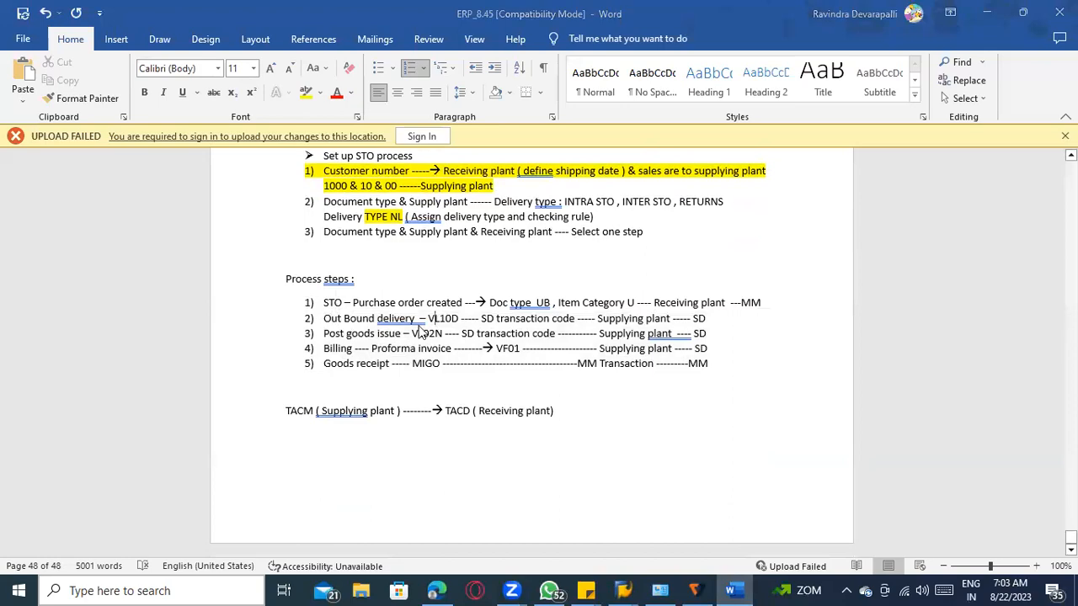
click(171, 99)
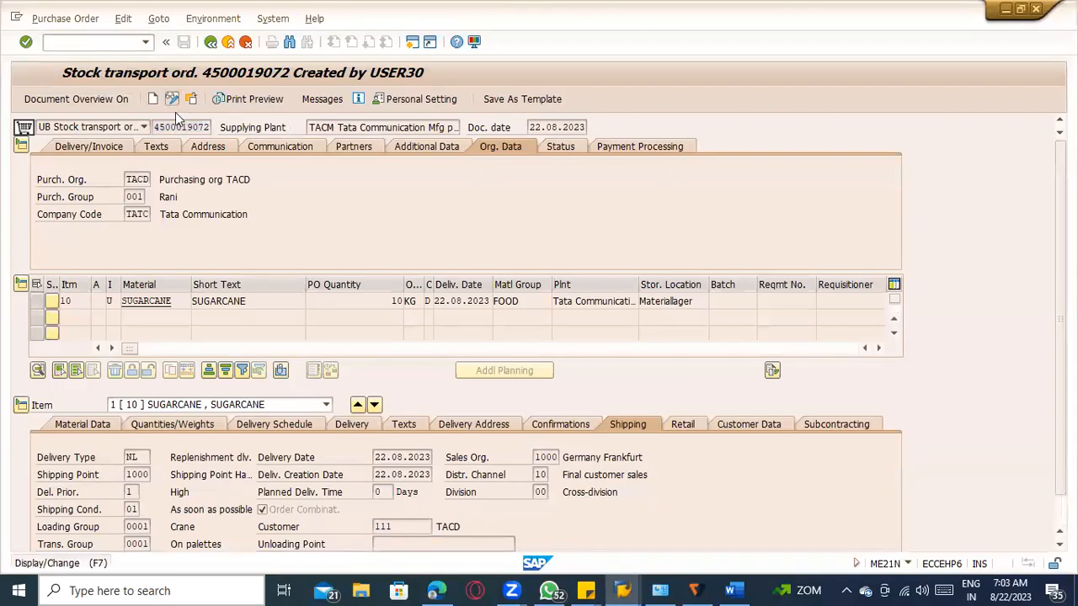
click(210, 41)
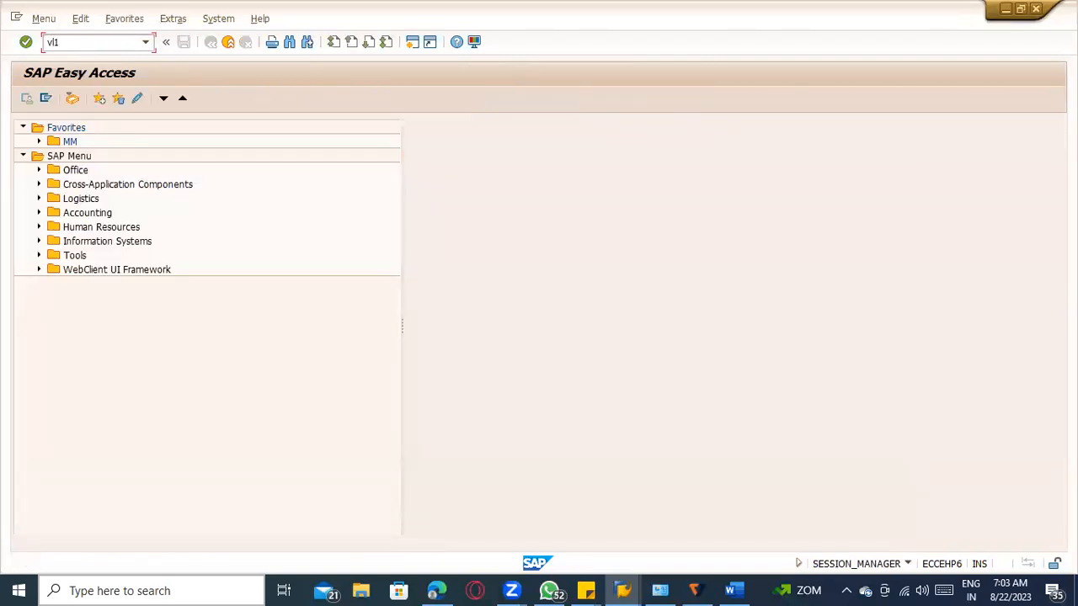
key(Return)
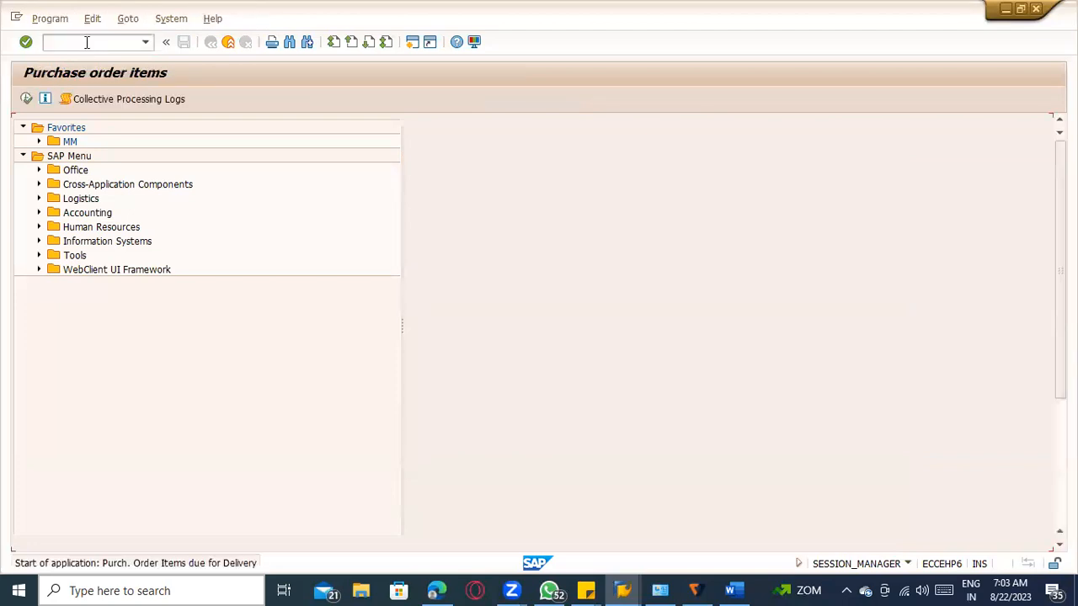
click(148, 199)
click(228, 250)
key(ctrl+v)
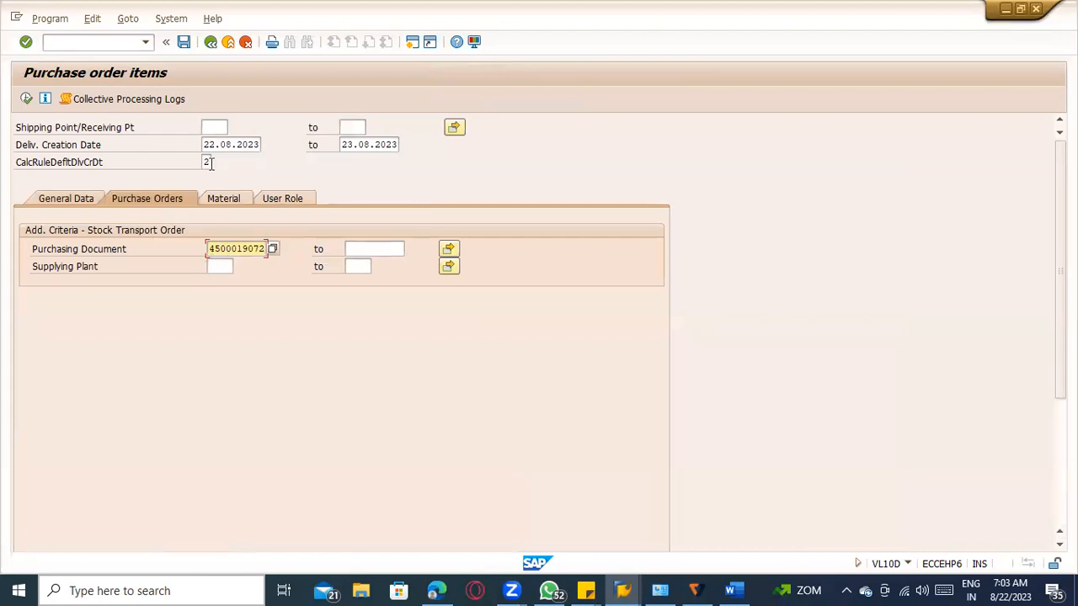
Clear the delivery creation date range and its calculation rule, and run the due-for-shipping selection
drag(204, 145, 289, 152)
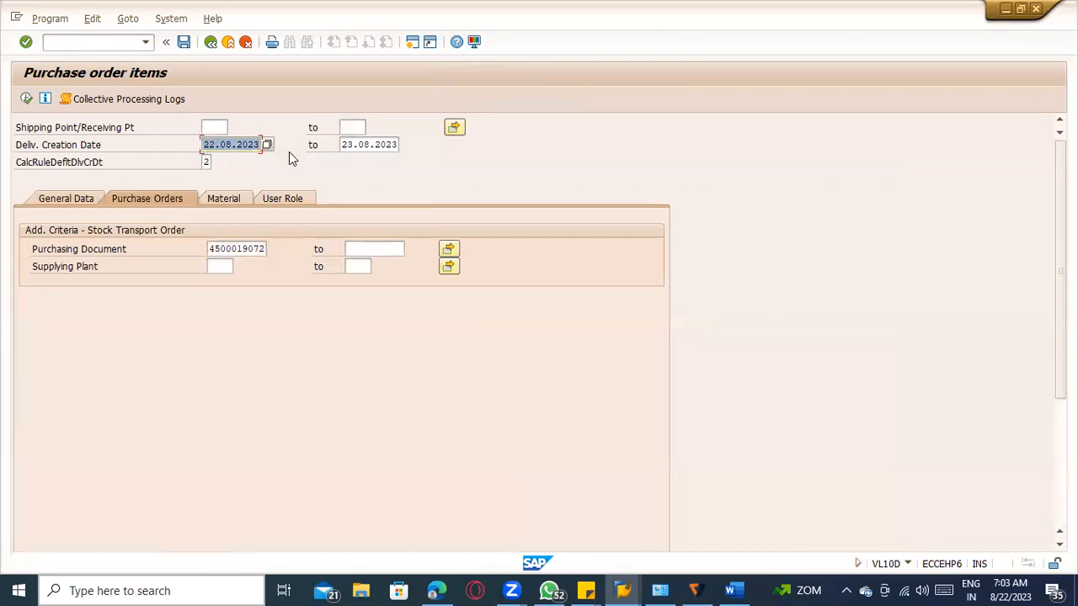
key(Delete)
key(Tab)
key(Delete)
key(Tab)
key(Delete)
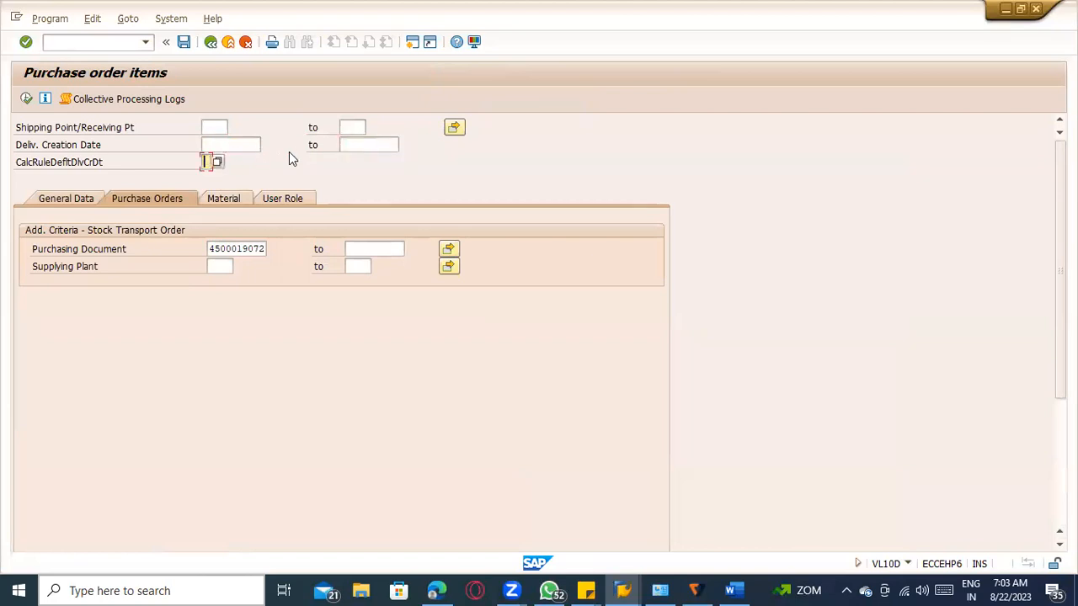
click(27, 99)
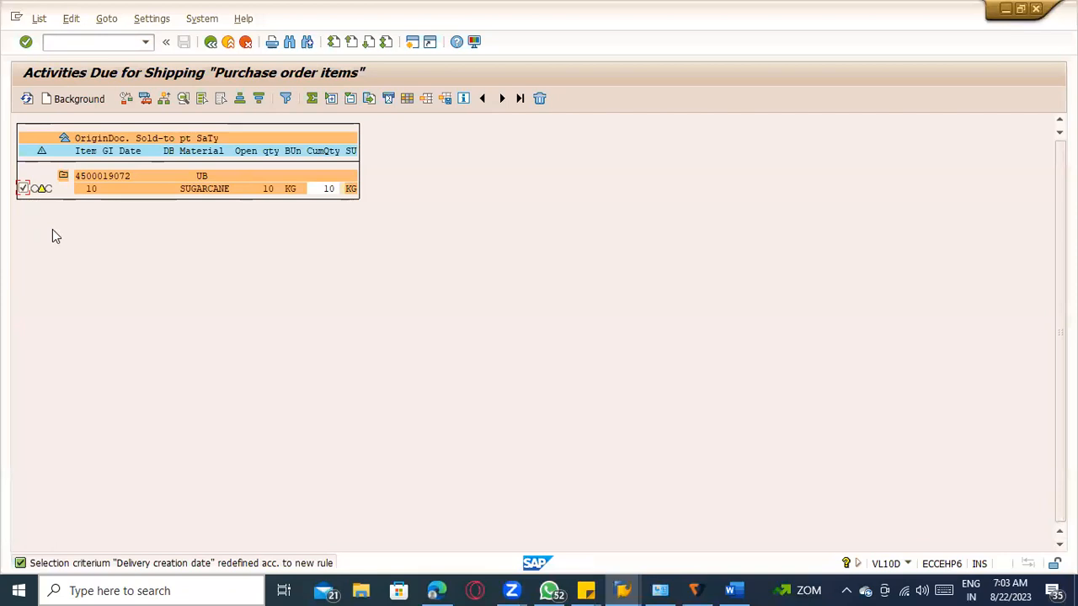
Try to create the SUGARCANE item's delivery in the background and read the error message's long text
click(65, 97)
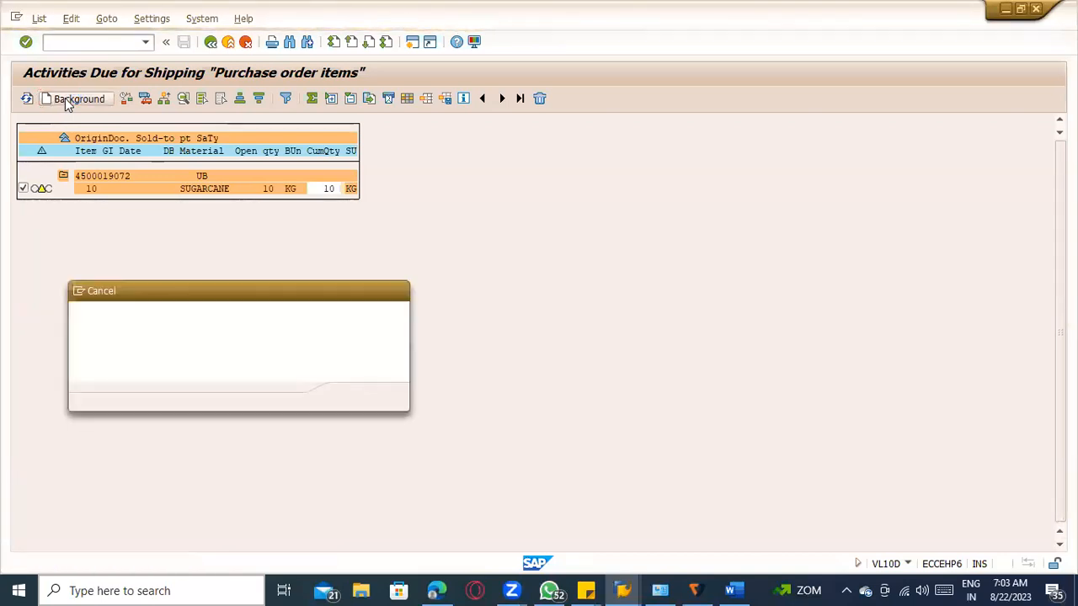
click(370, 400)
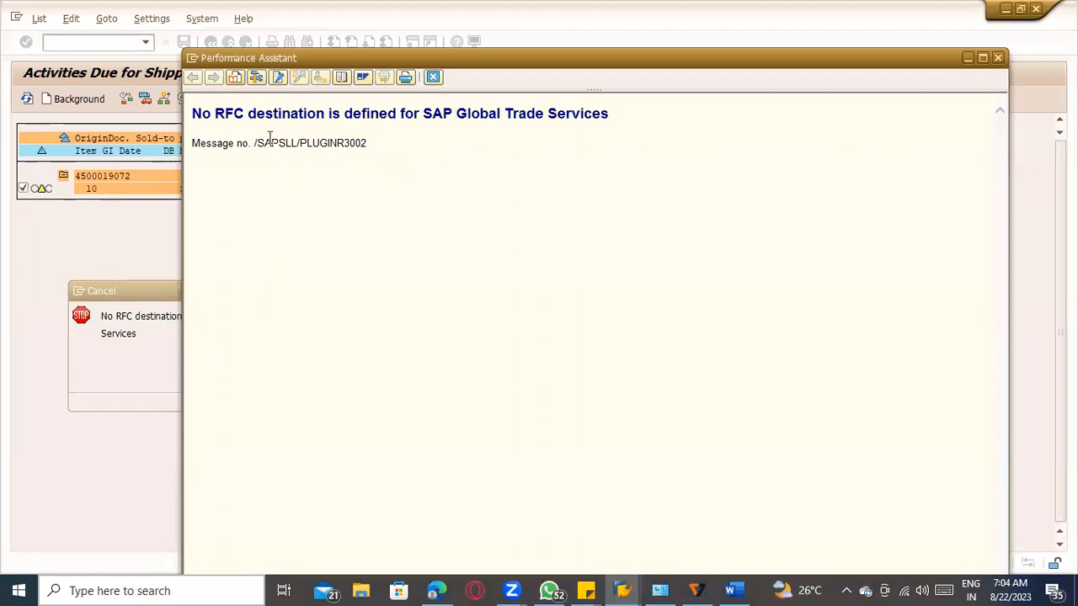
drag(216, 112, 325, 109)
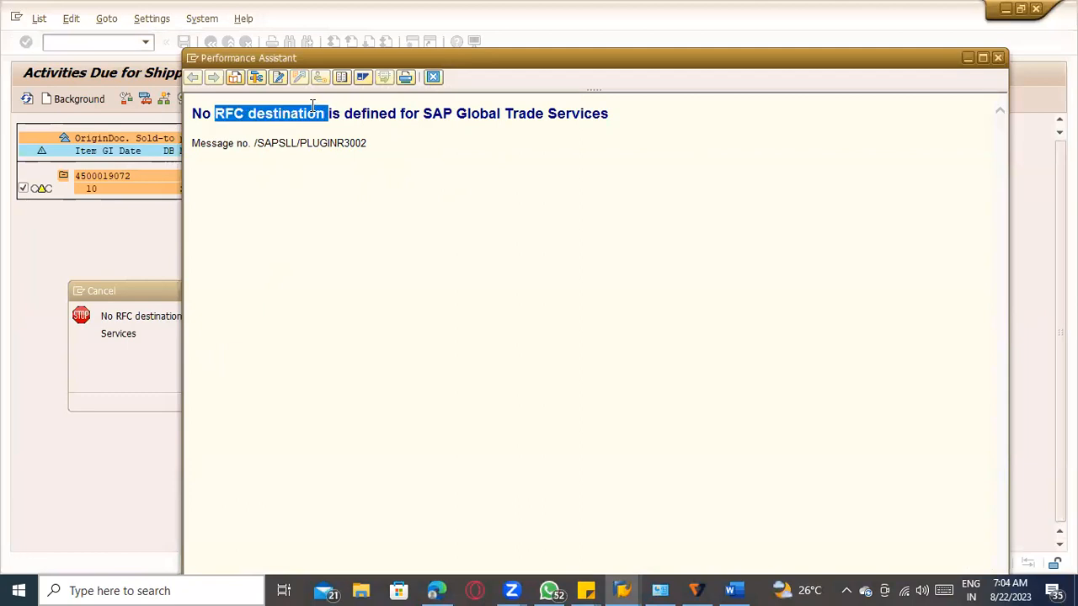
click(459, 113)
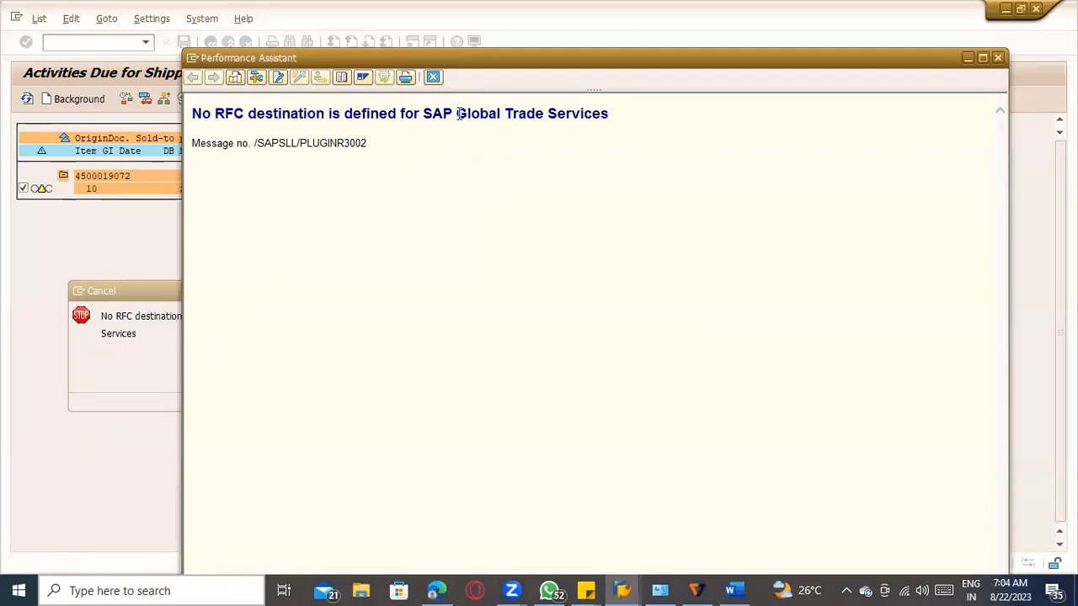
Examine the delivery error about SAP Global Trade Services, close its long text and exit the cancelled delivery run
drag(459, 116, 614, 112)
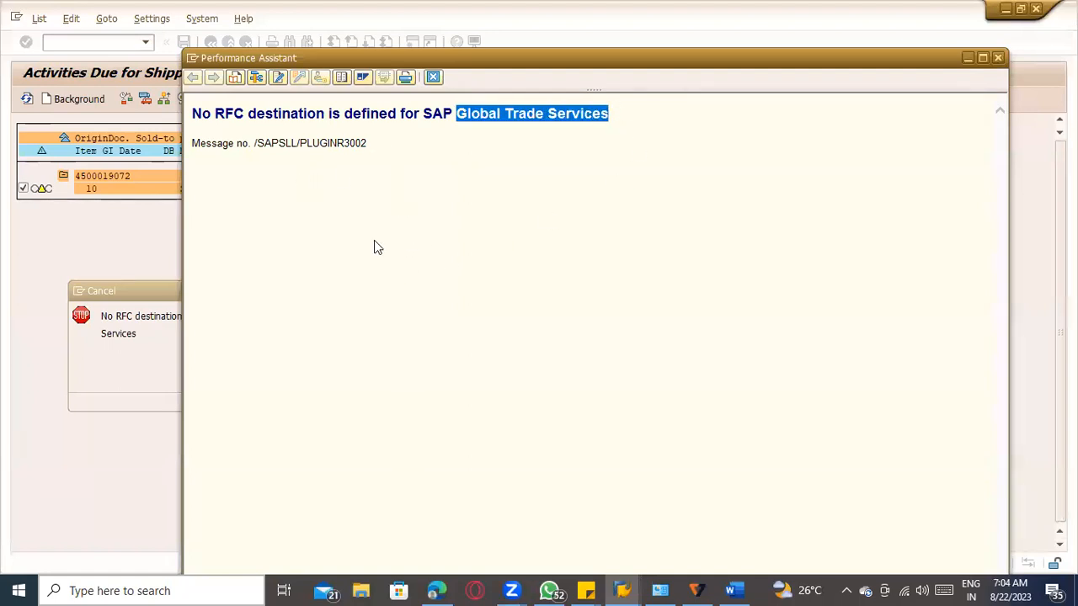
key(Escape)
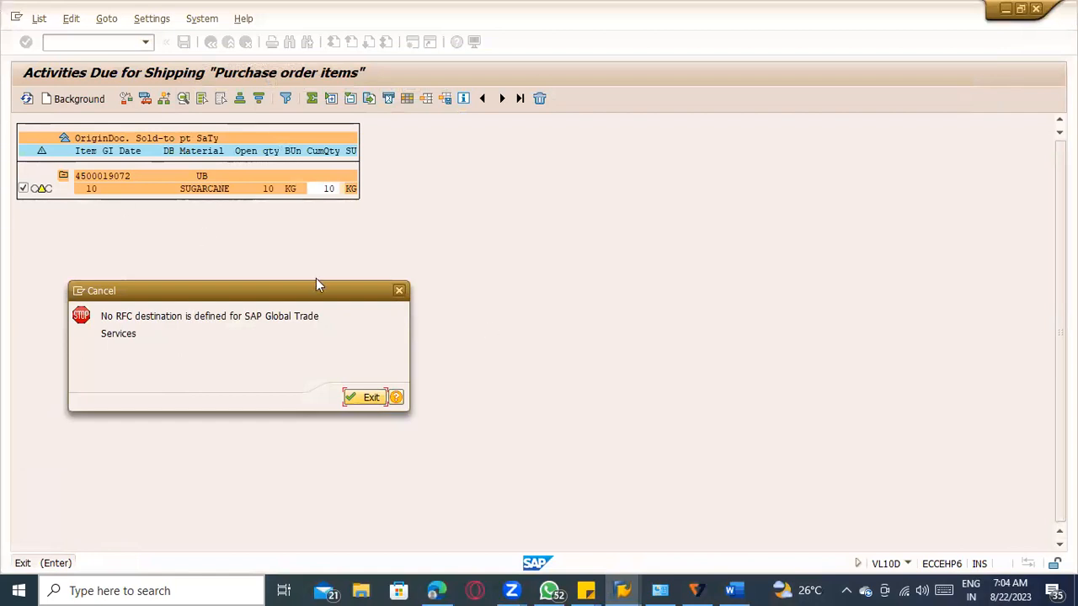
click(272, 316)
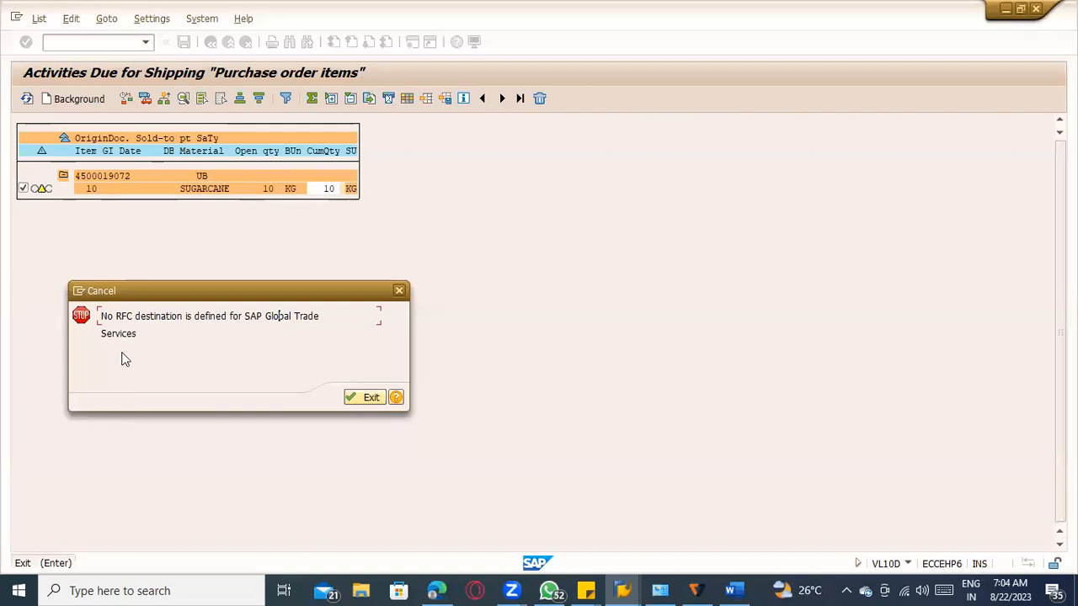
click(152, 339)
drag(115, 317, 181, 317)
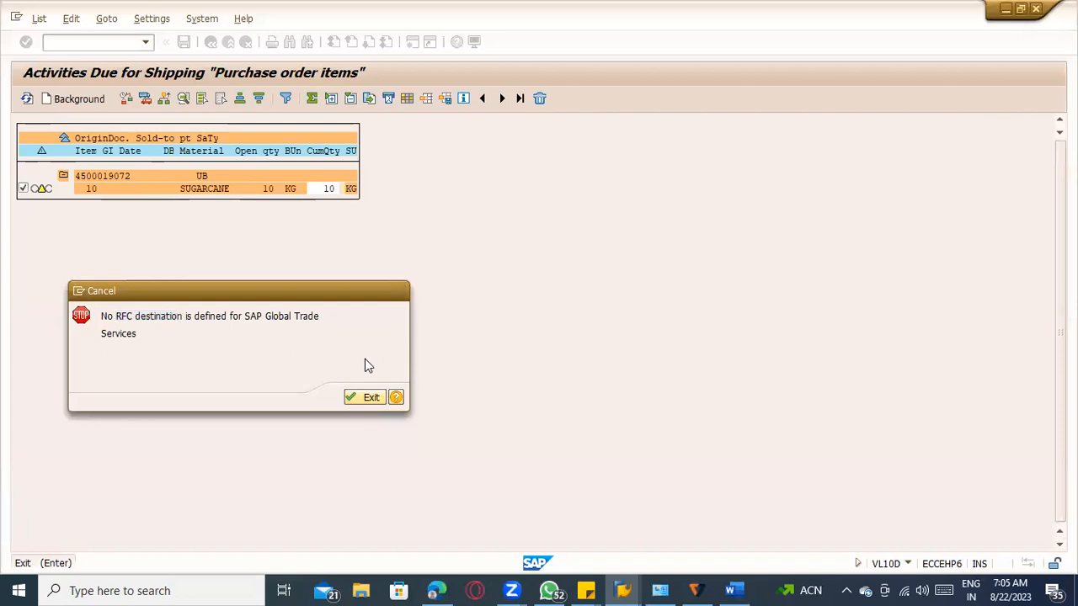
key(Return)
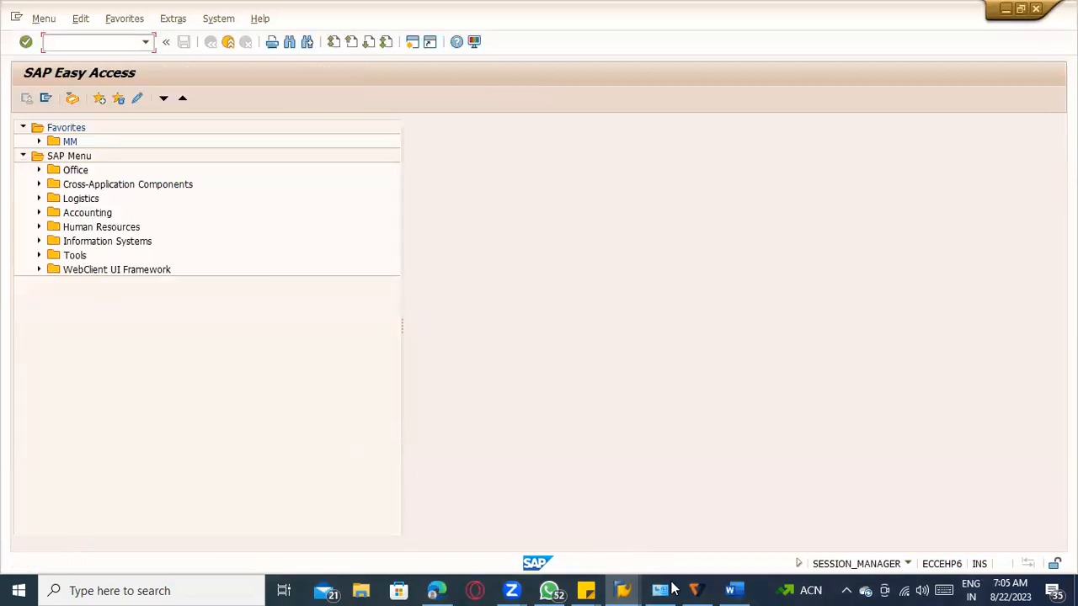
Switch to the Word notes and review the outbound delivery, post goods issue and billing process steps
click(731, 590)
drag(321, 318, 712, 348)
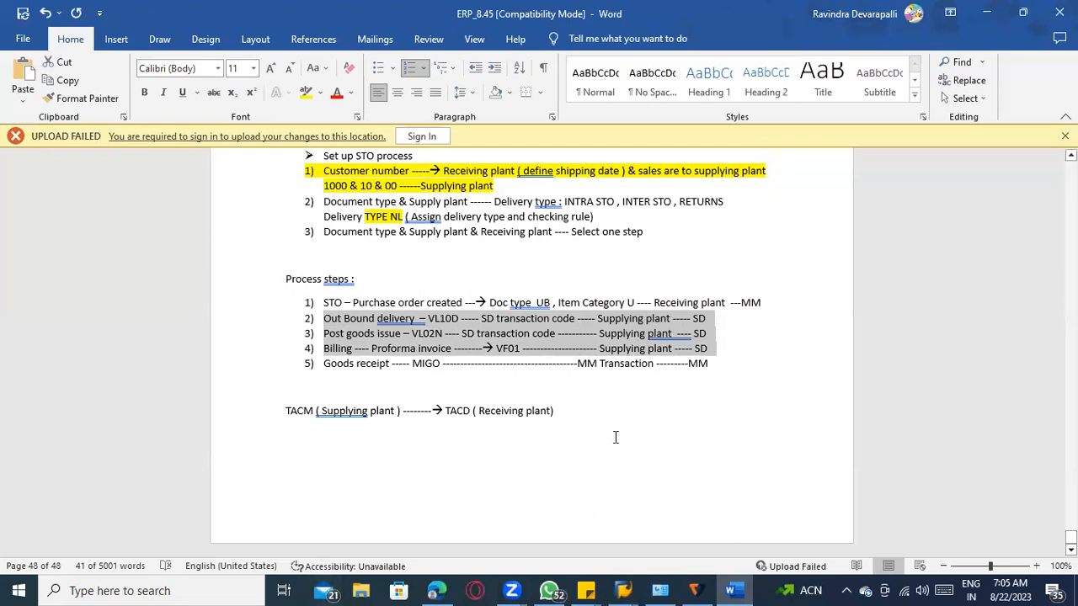
click(480, 420)
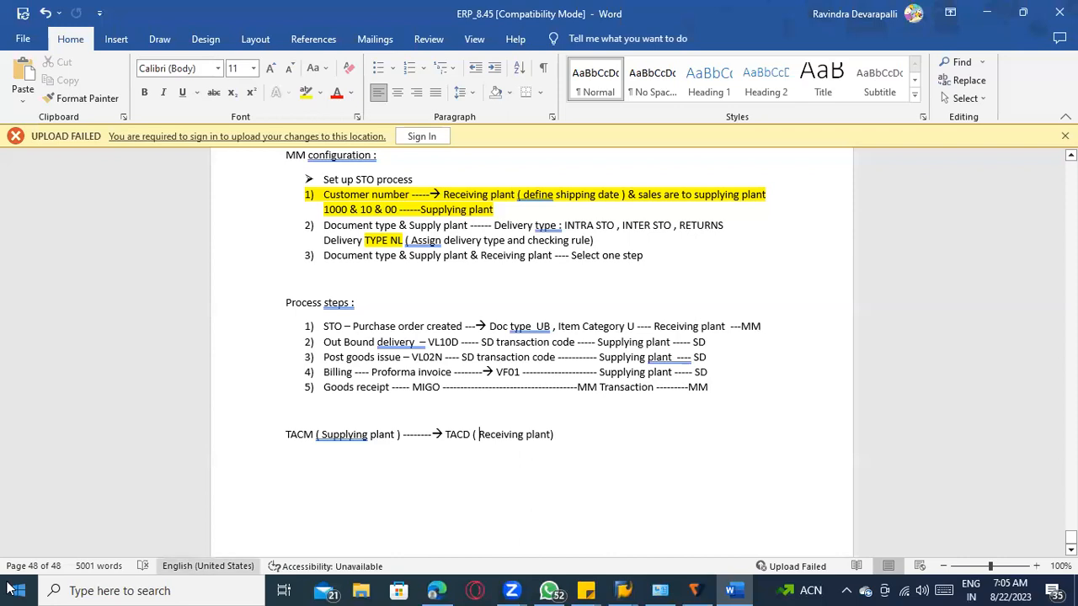
key(alt+Tab)
key(alt+Tab)
key(alt+shift+Tab)
key(alt+shift+Tab)
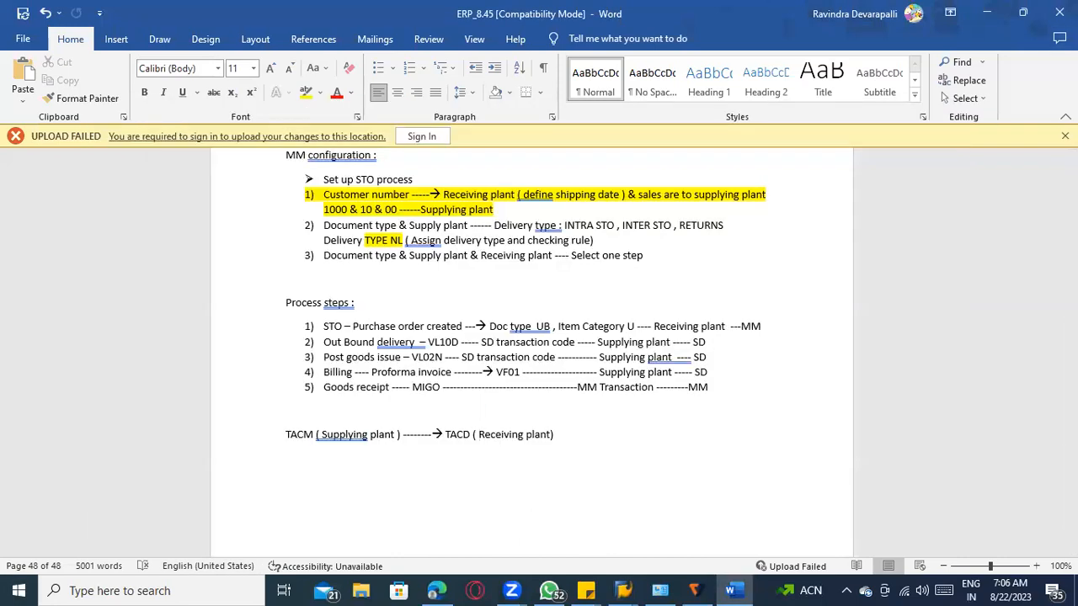